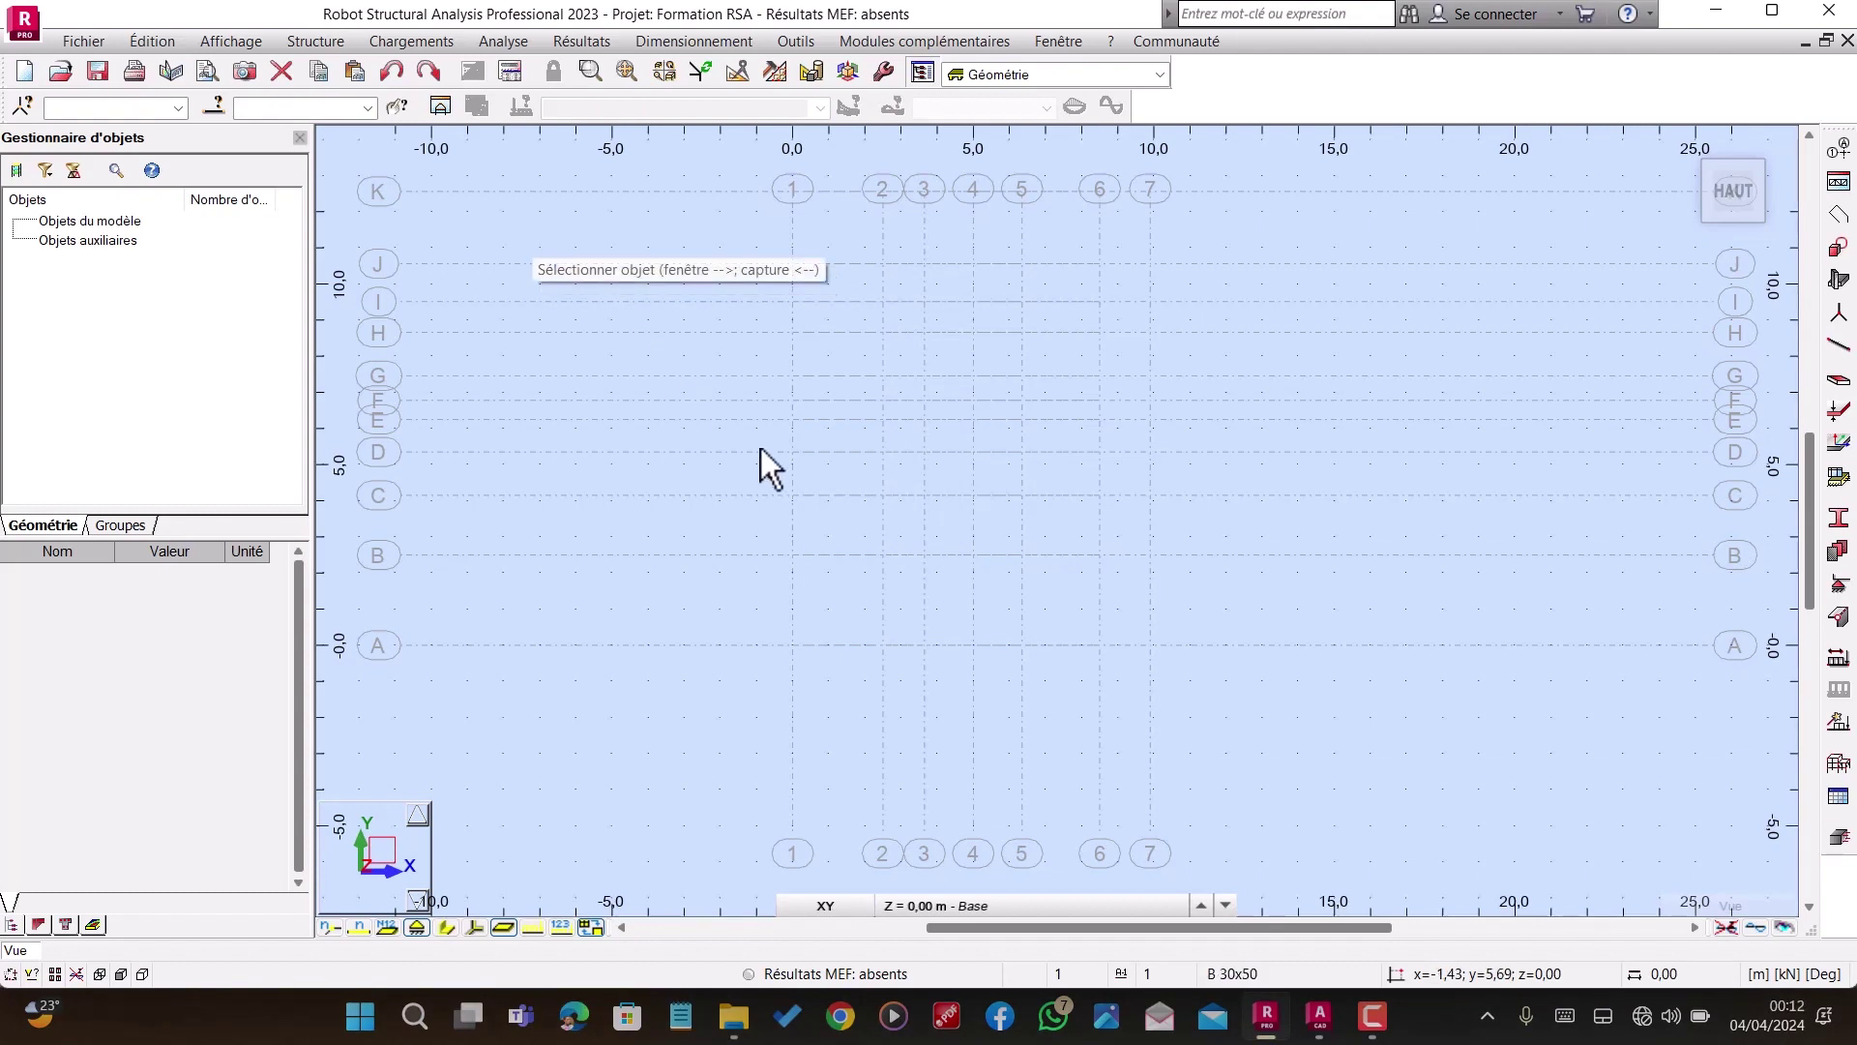
# Step: Open the column definition and set the column type to Poteau BA
pyautogui.scroll(-1, 871, 493)
pyautogui.scroll(-1, 1151, 595)
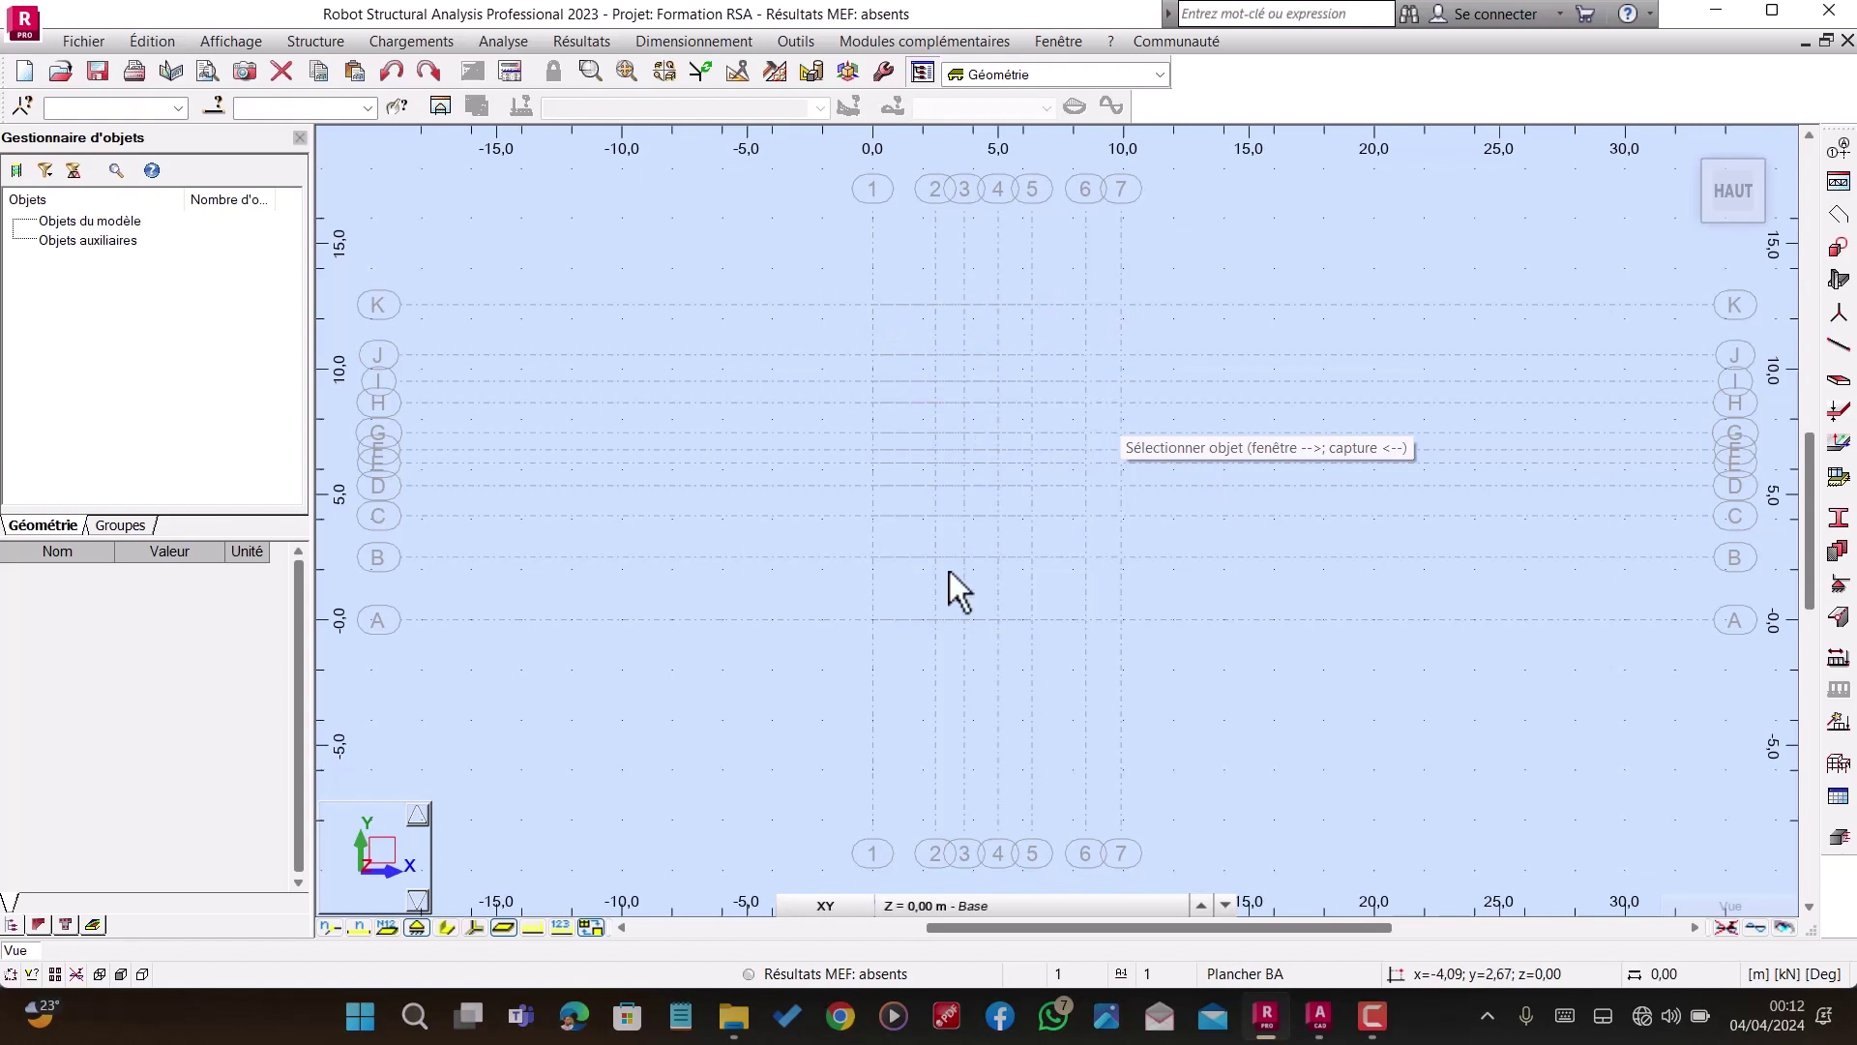
pyautogui.scroll(3, 1025, 457)
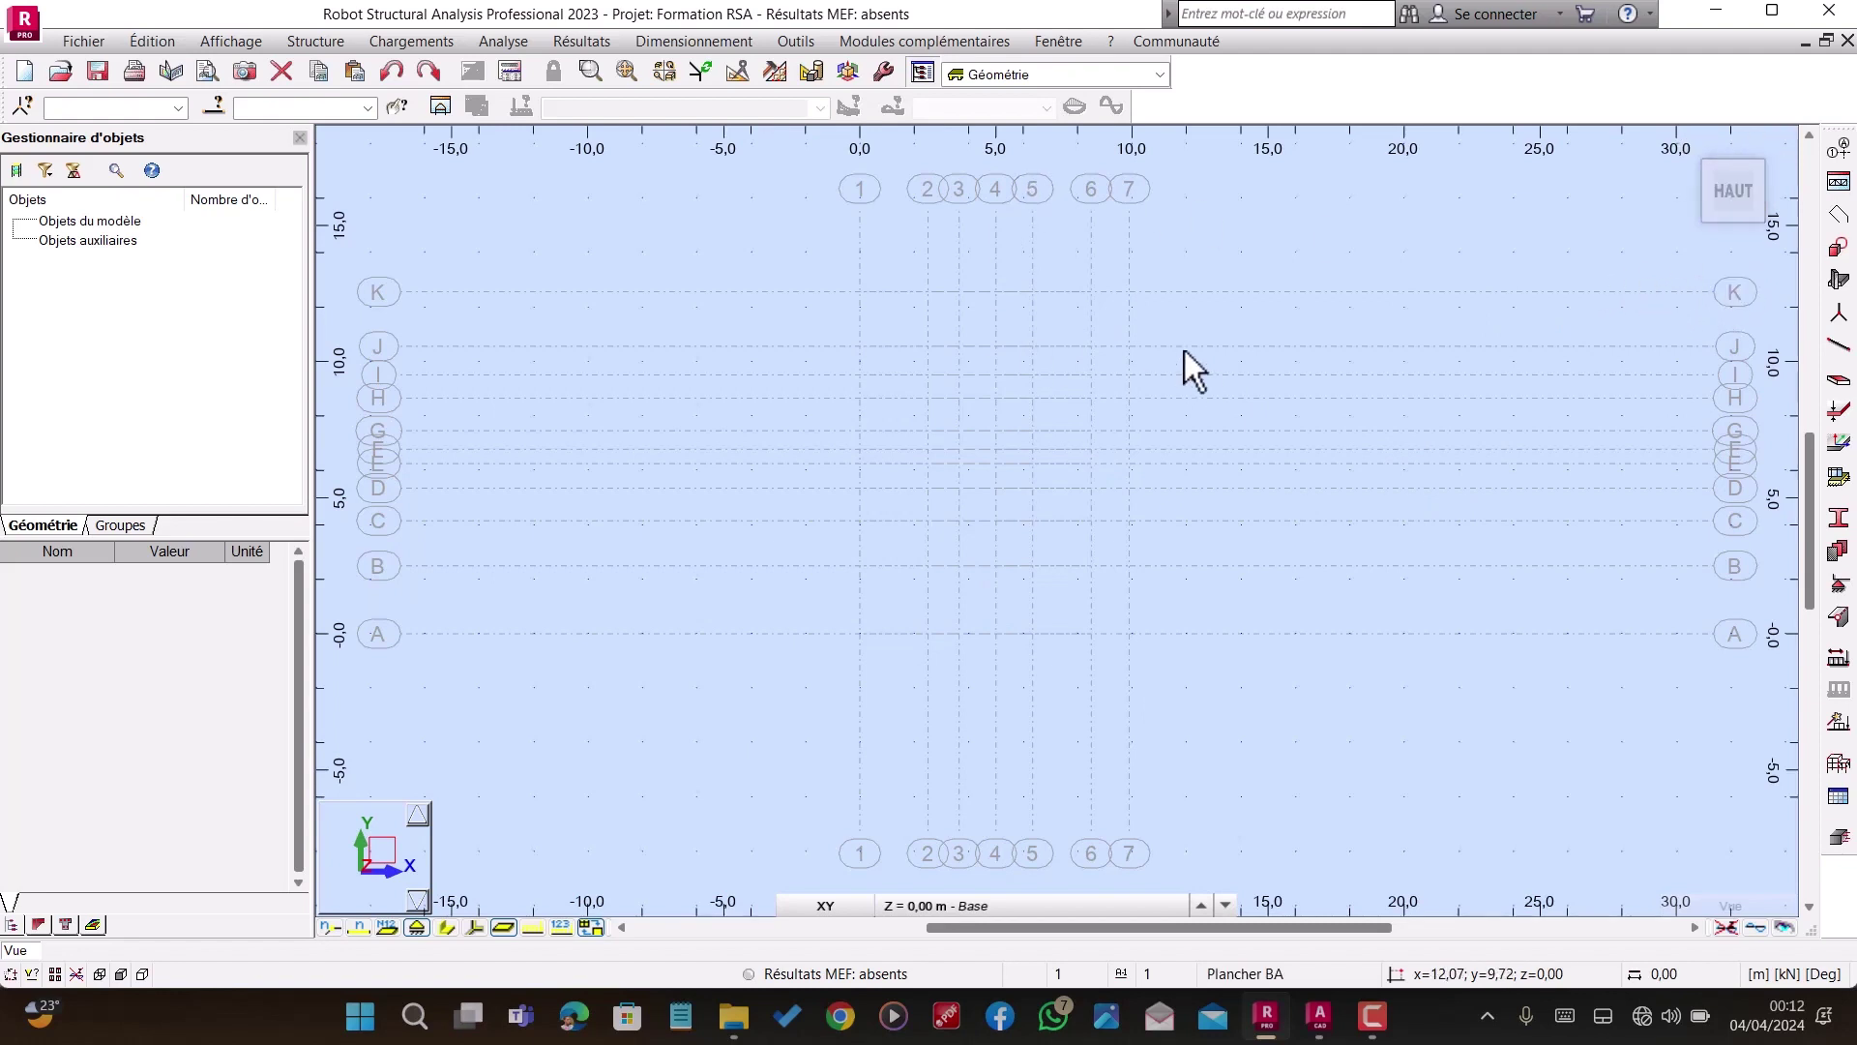
pyautogui.click(1838, 281)
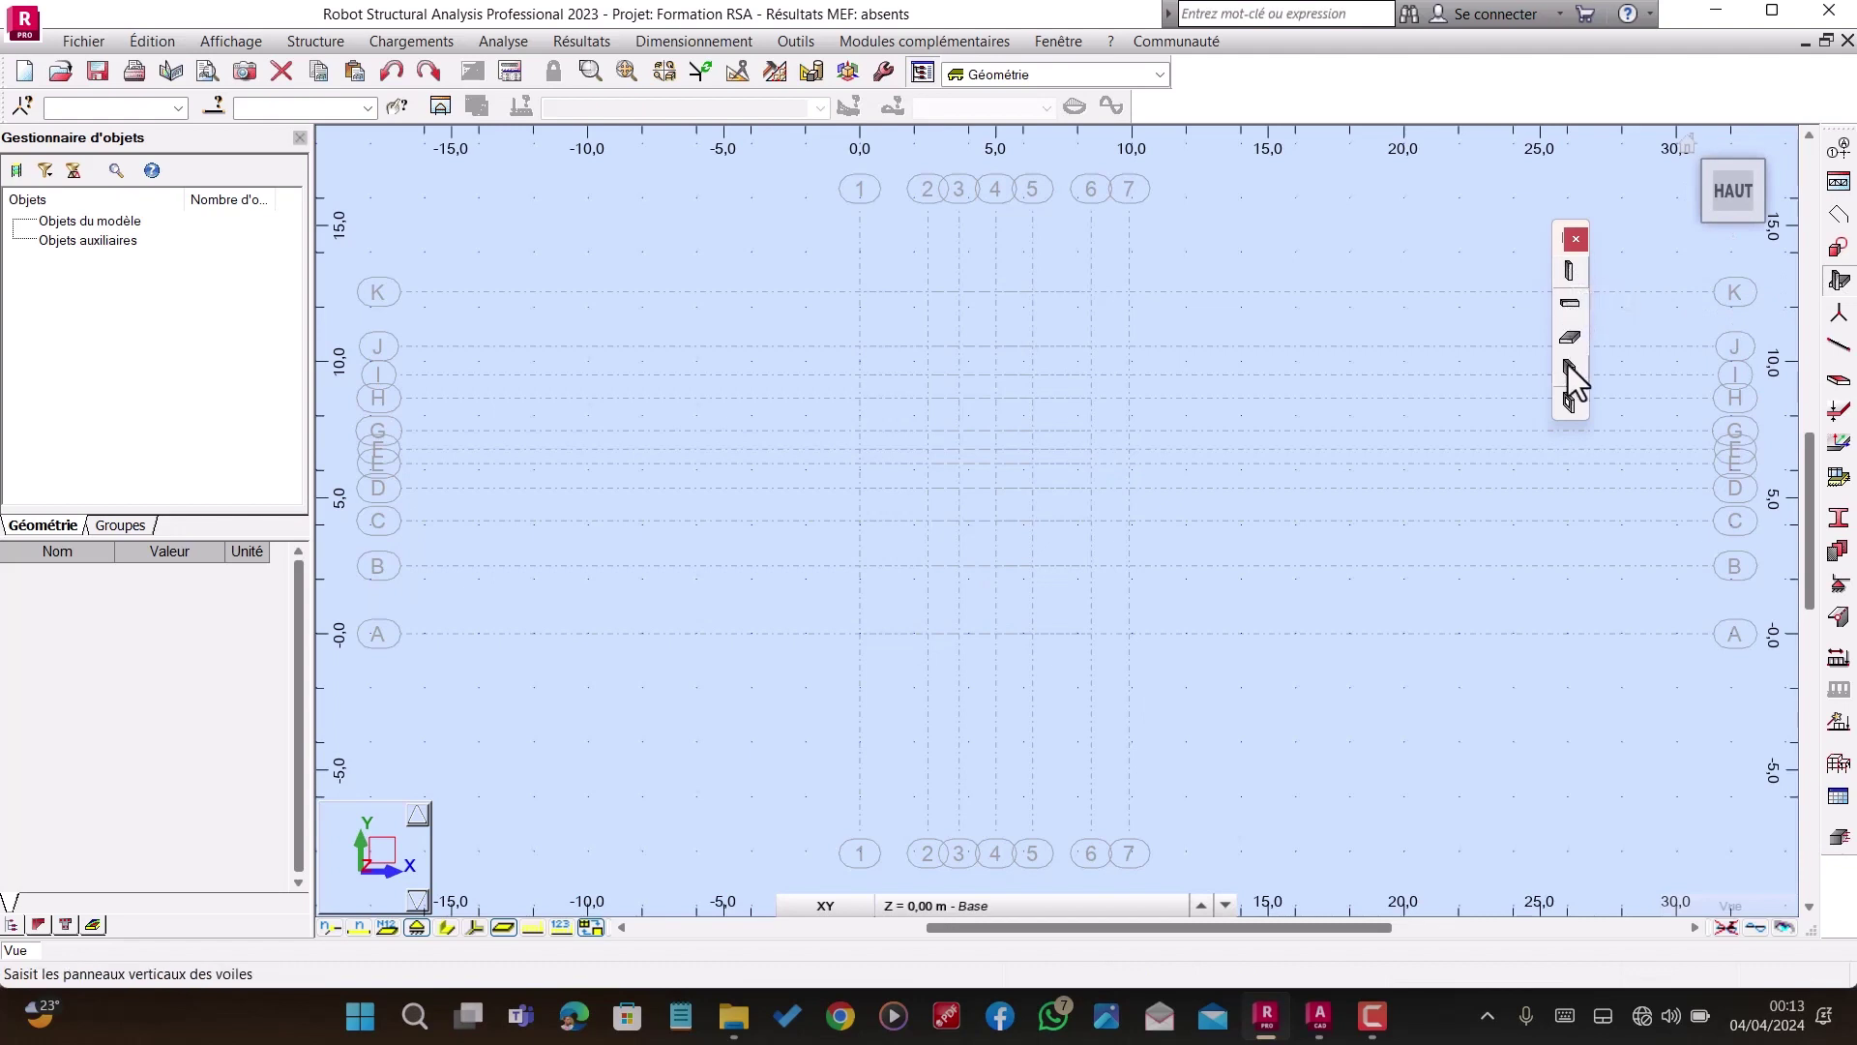
pyautogui.click(1572, 276)
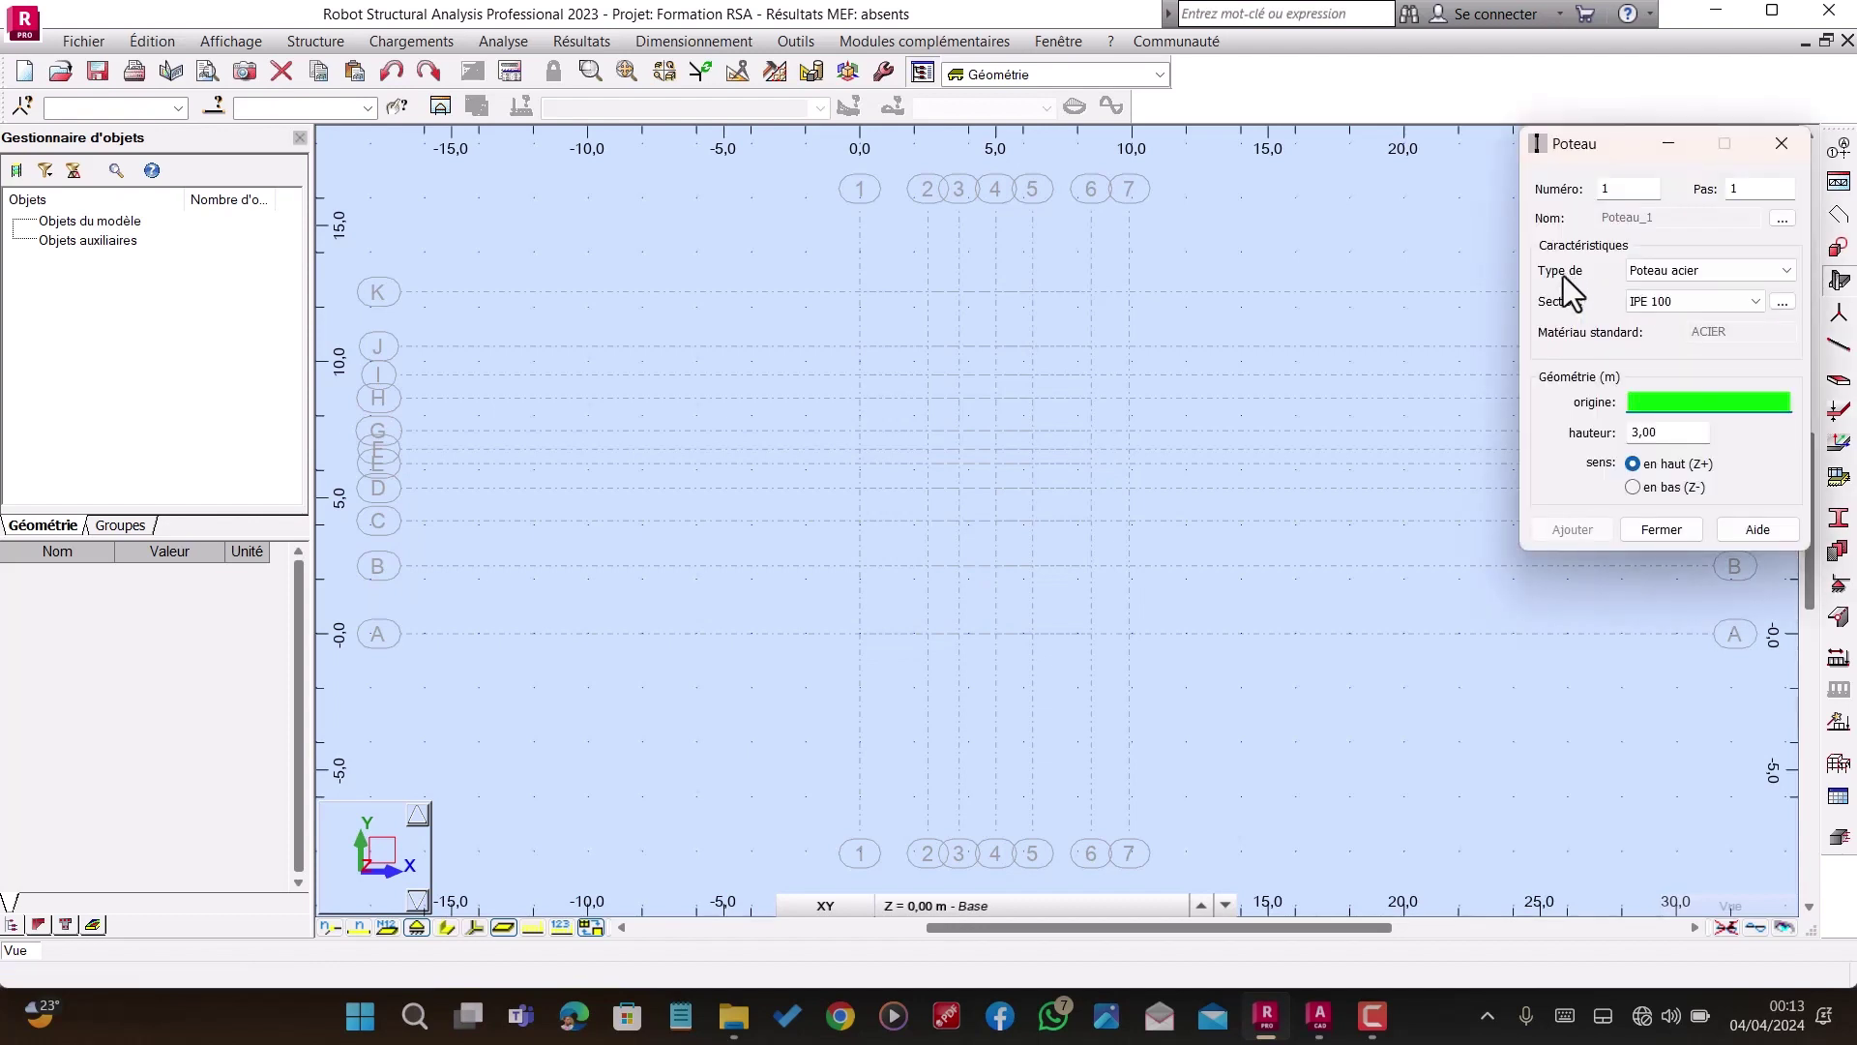
pyautogui.moveTo(1622, 139); pyautogui.dragTo(1474, 215)
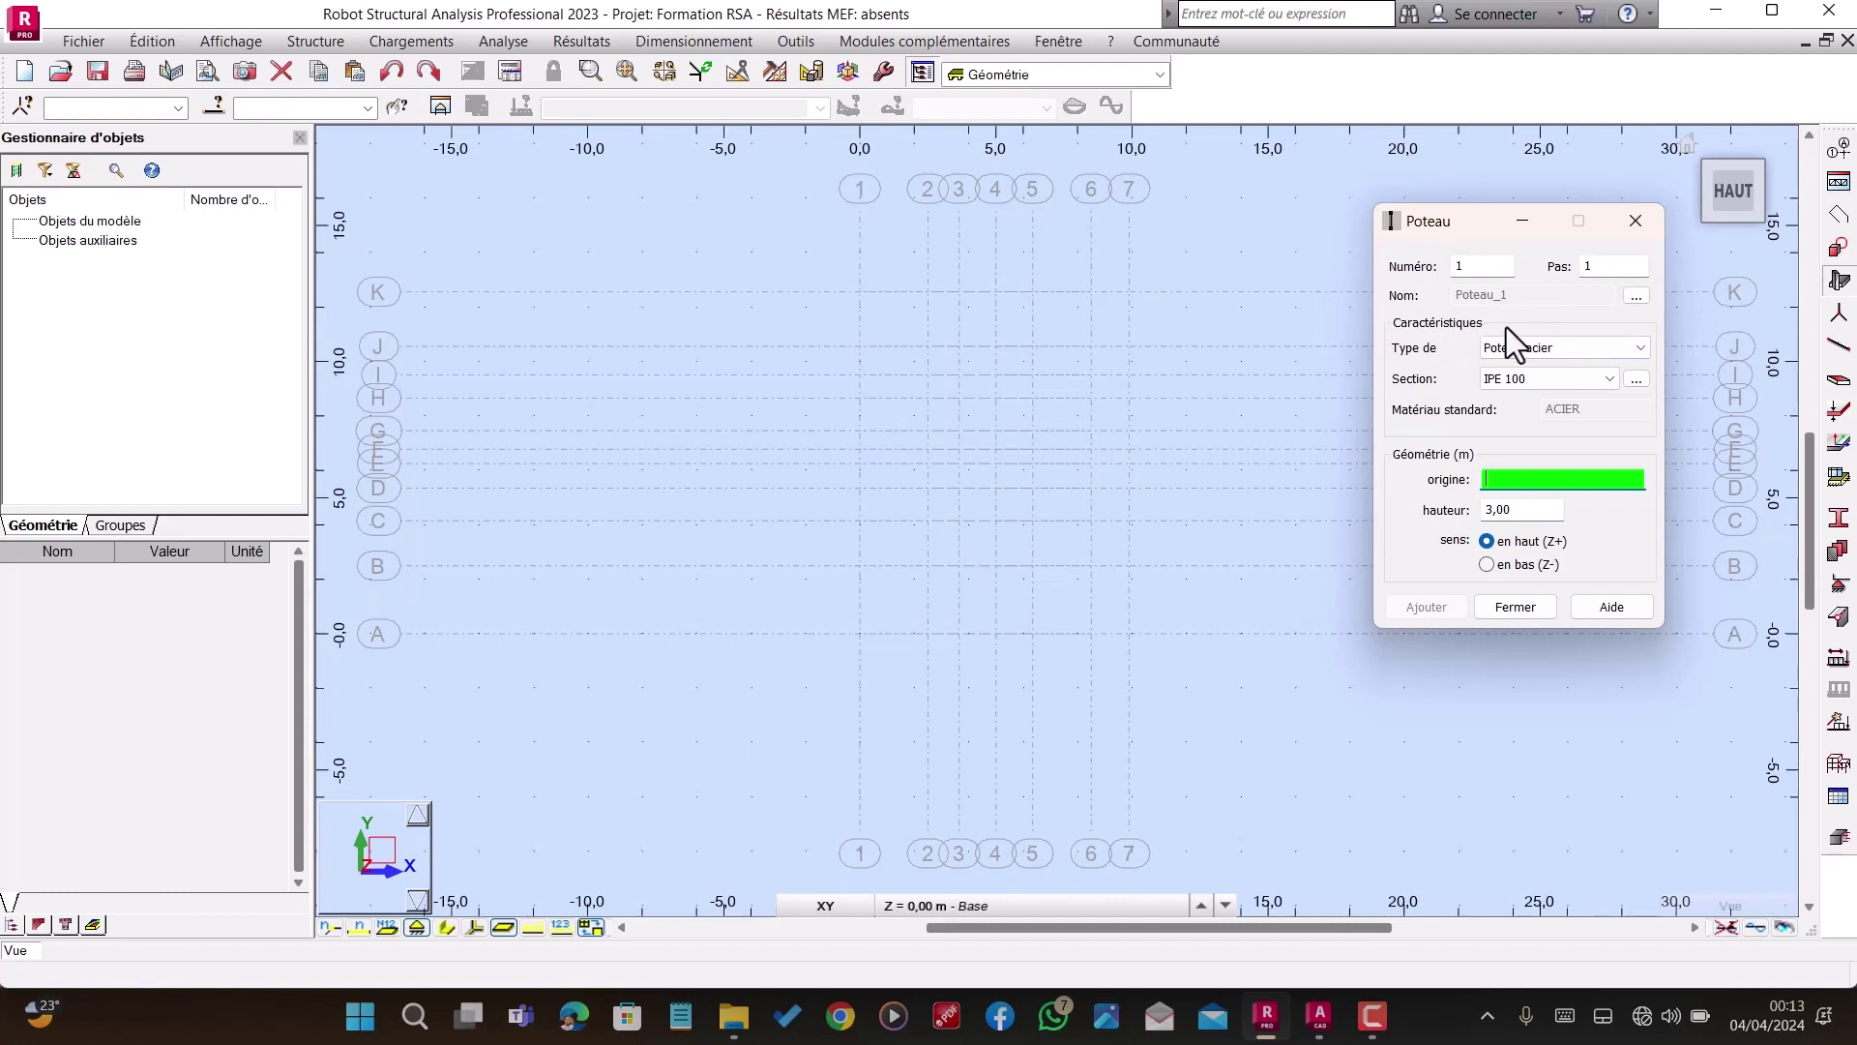
pyautogui.click(1585, 350)
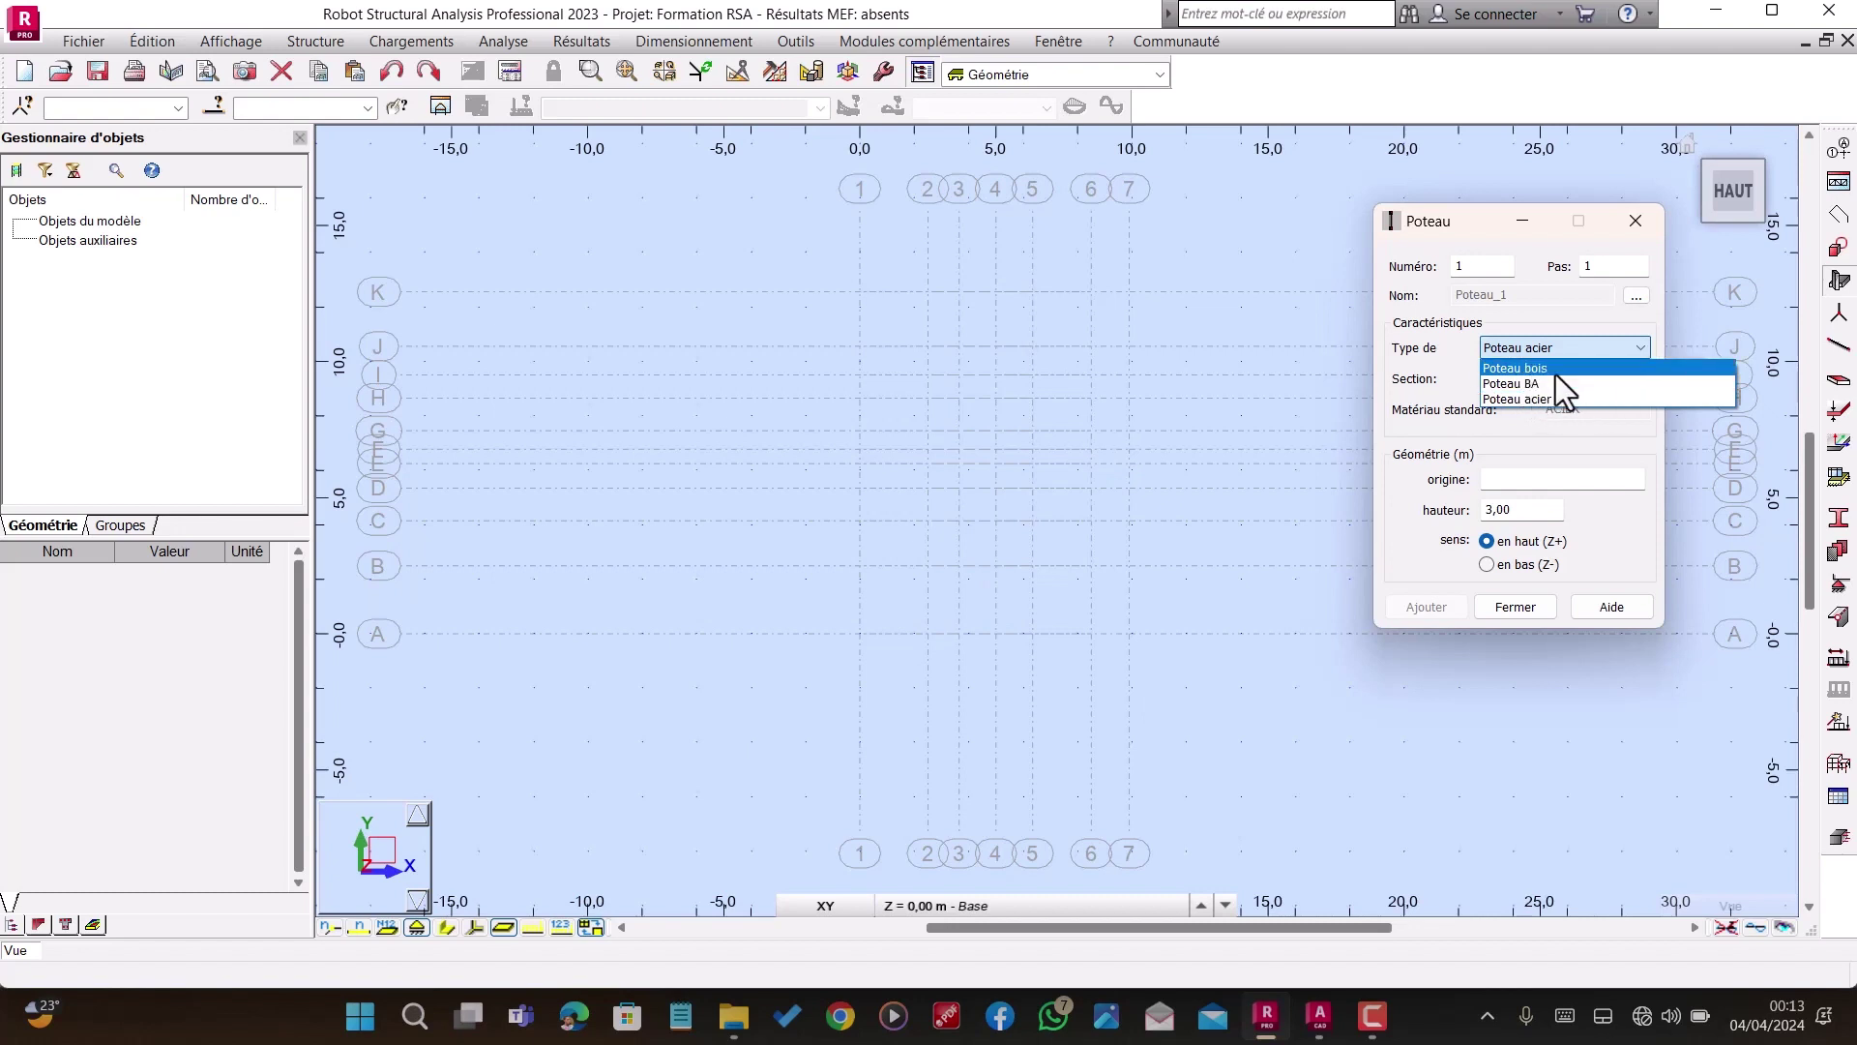
pyautogui.click(1523, 384)
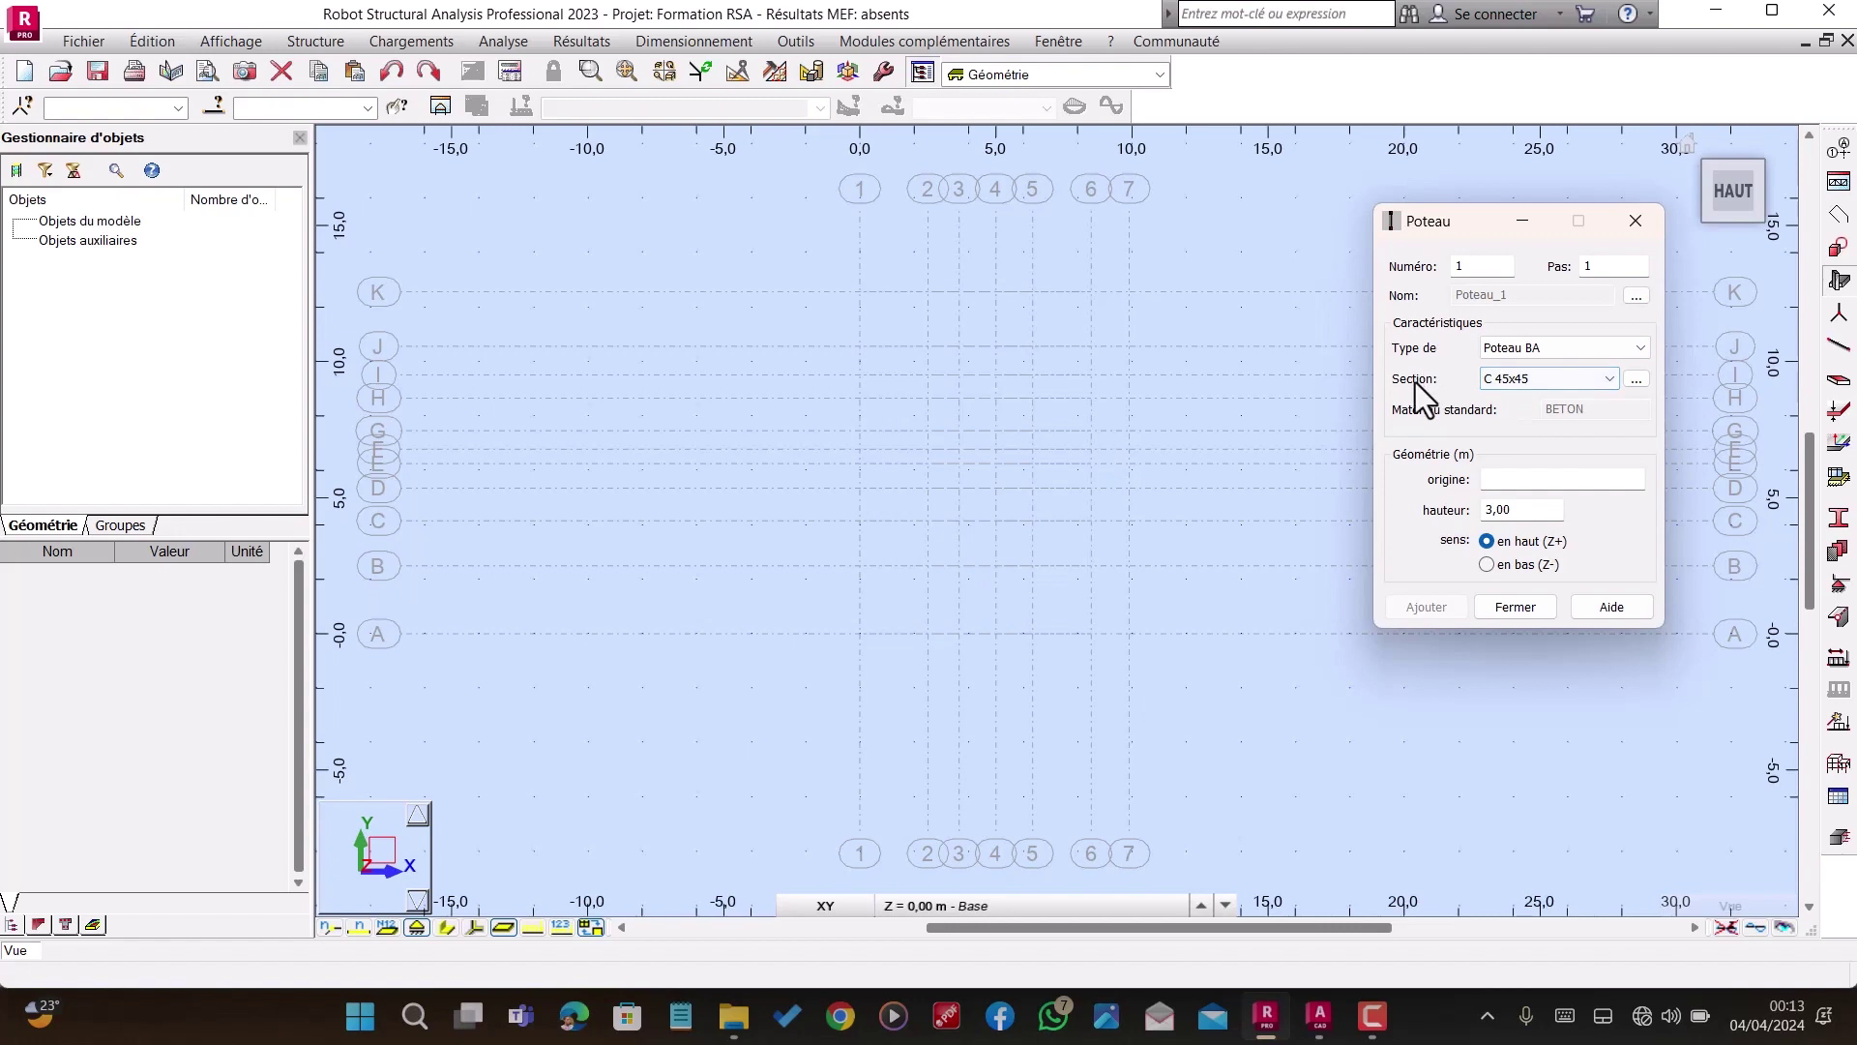
pyautogui.click(1374, 1016)
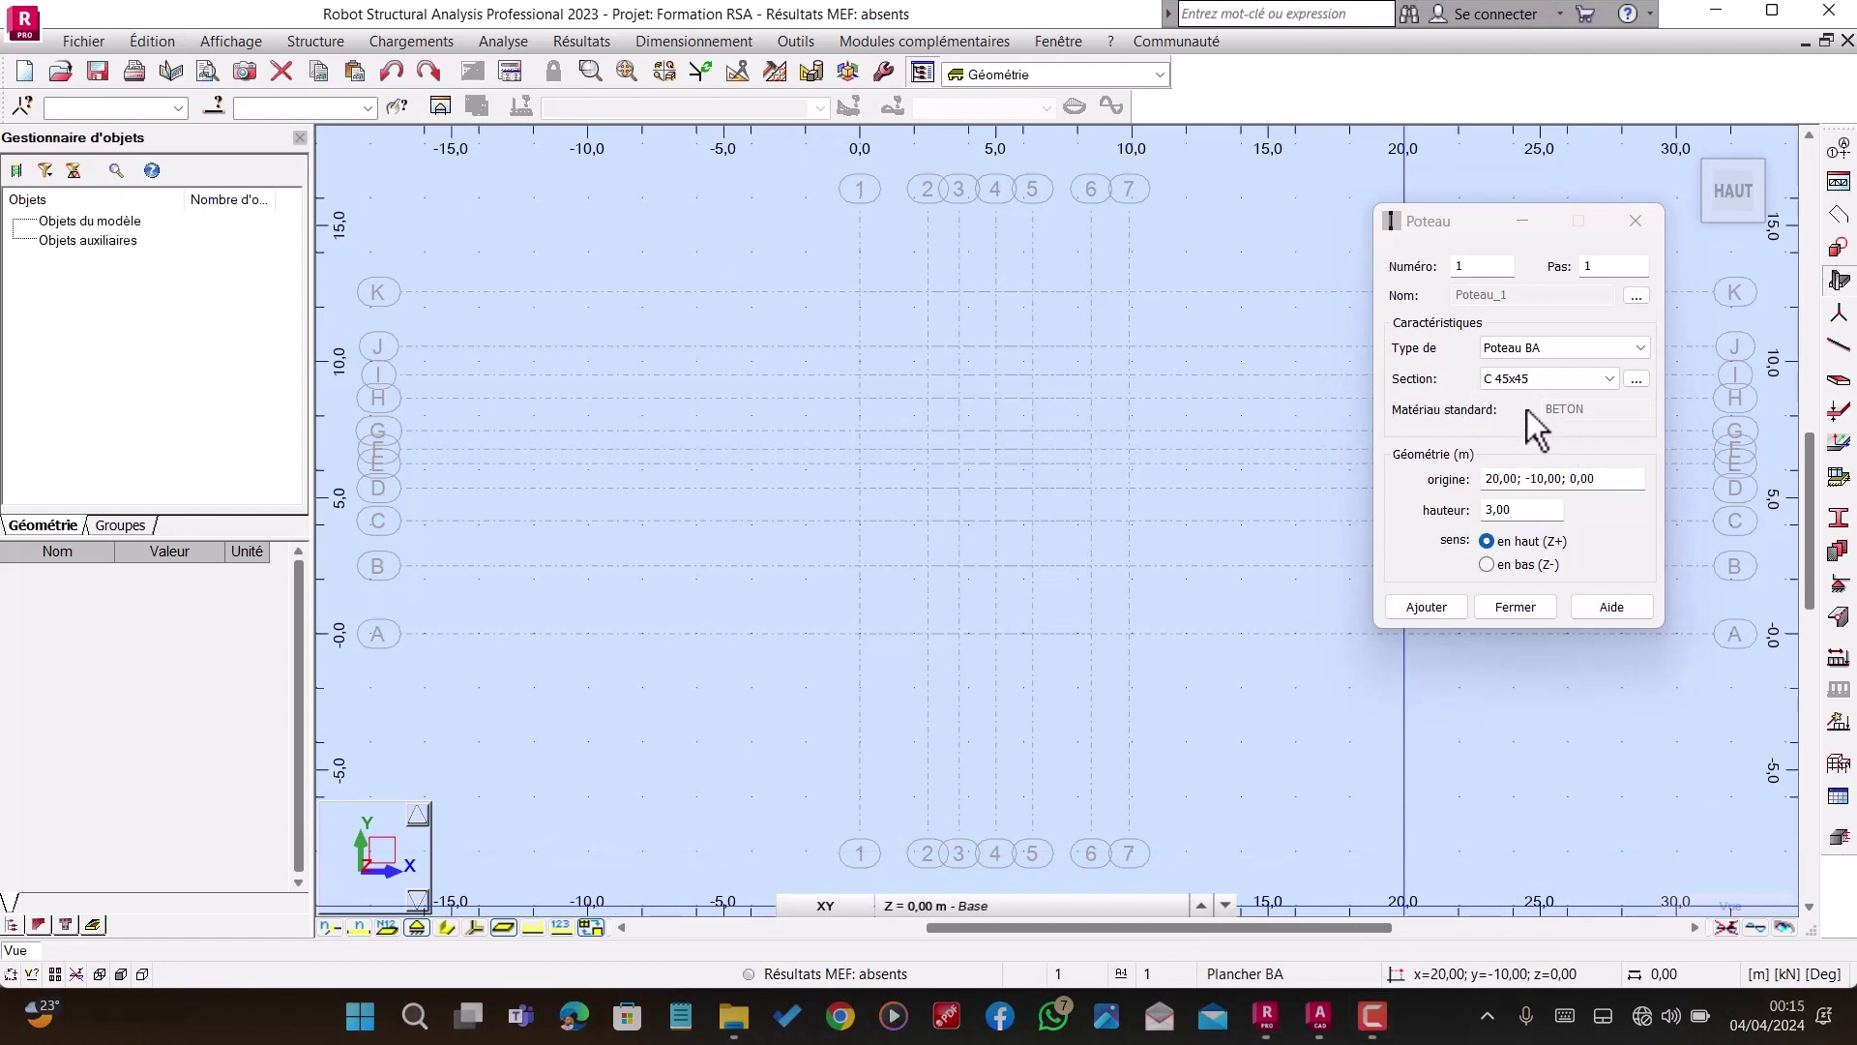
# Step: Start a new section for the Poteau BA column and assign it the material BETON25
pyautogui.click(1608, 379)
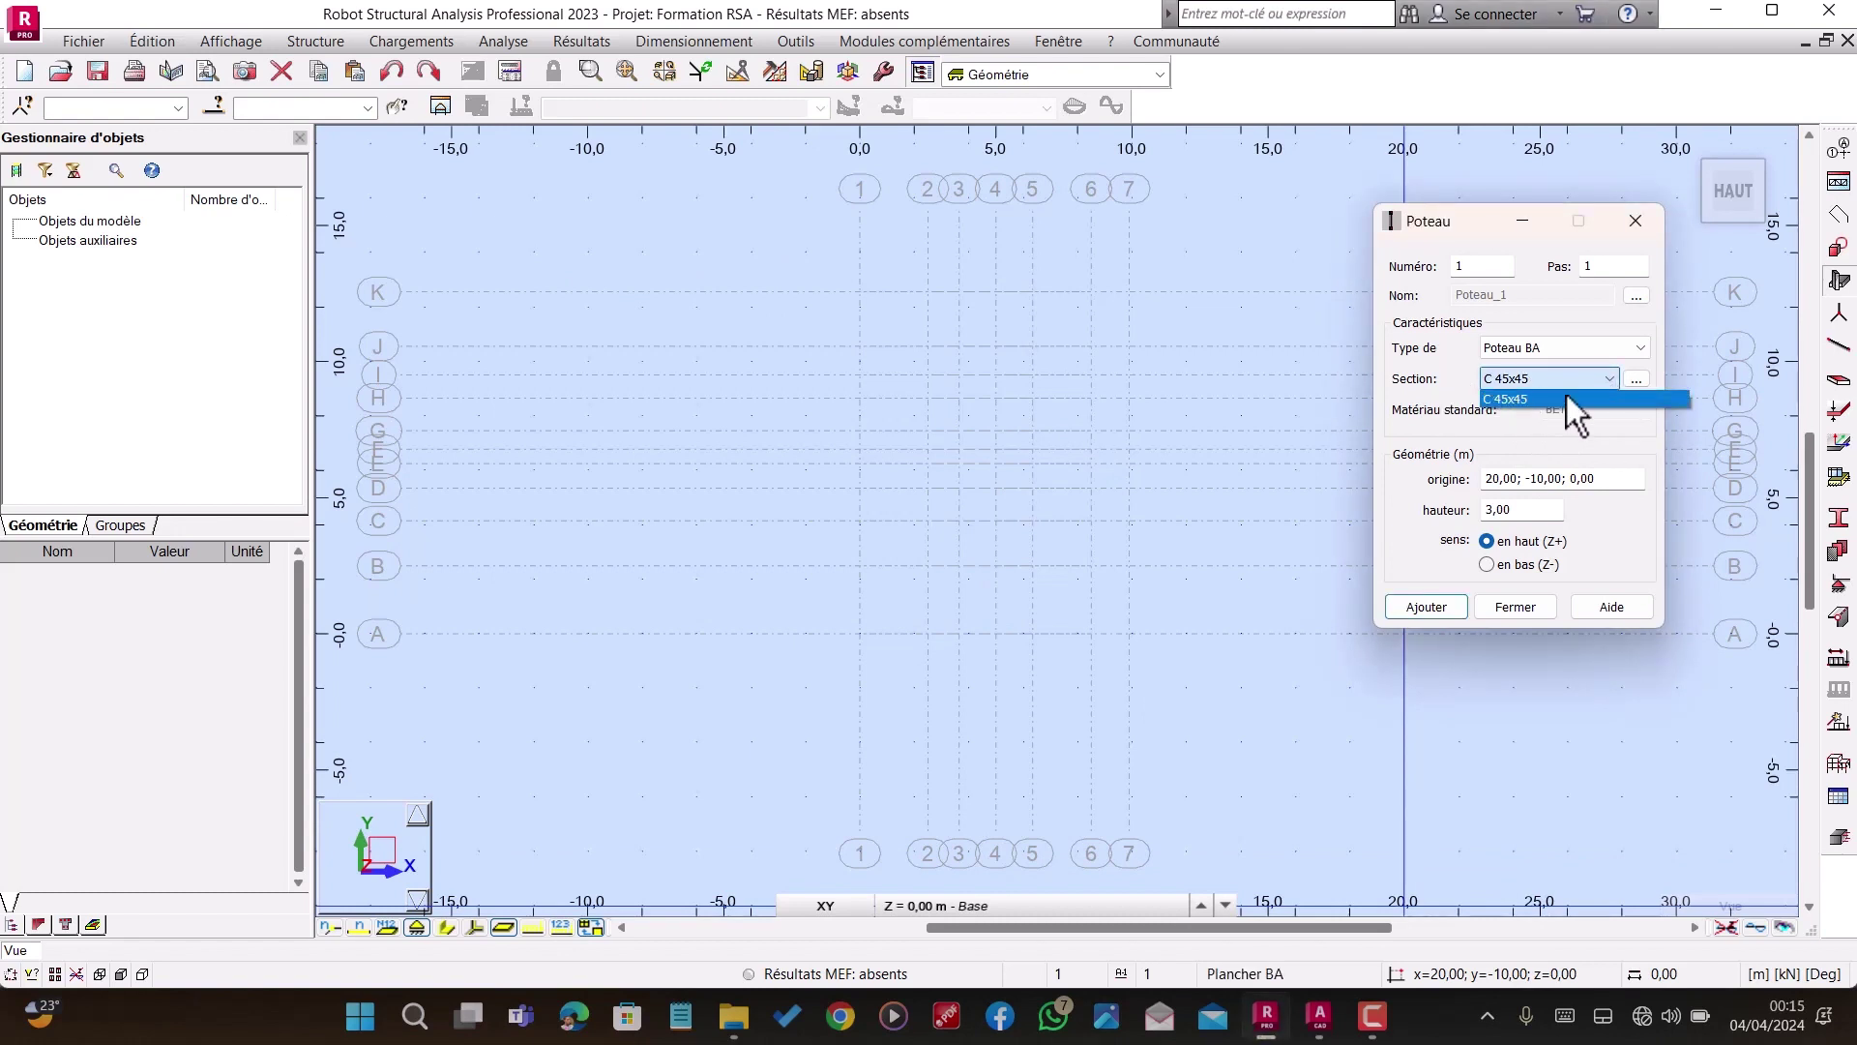
pyautogui.click(1613, 375)
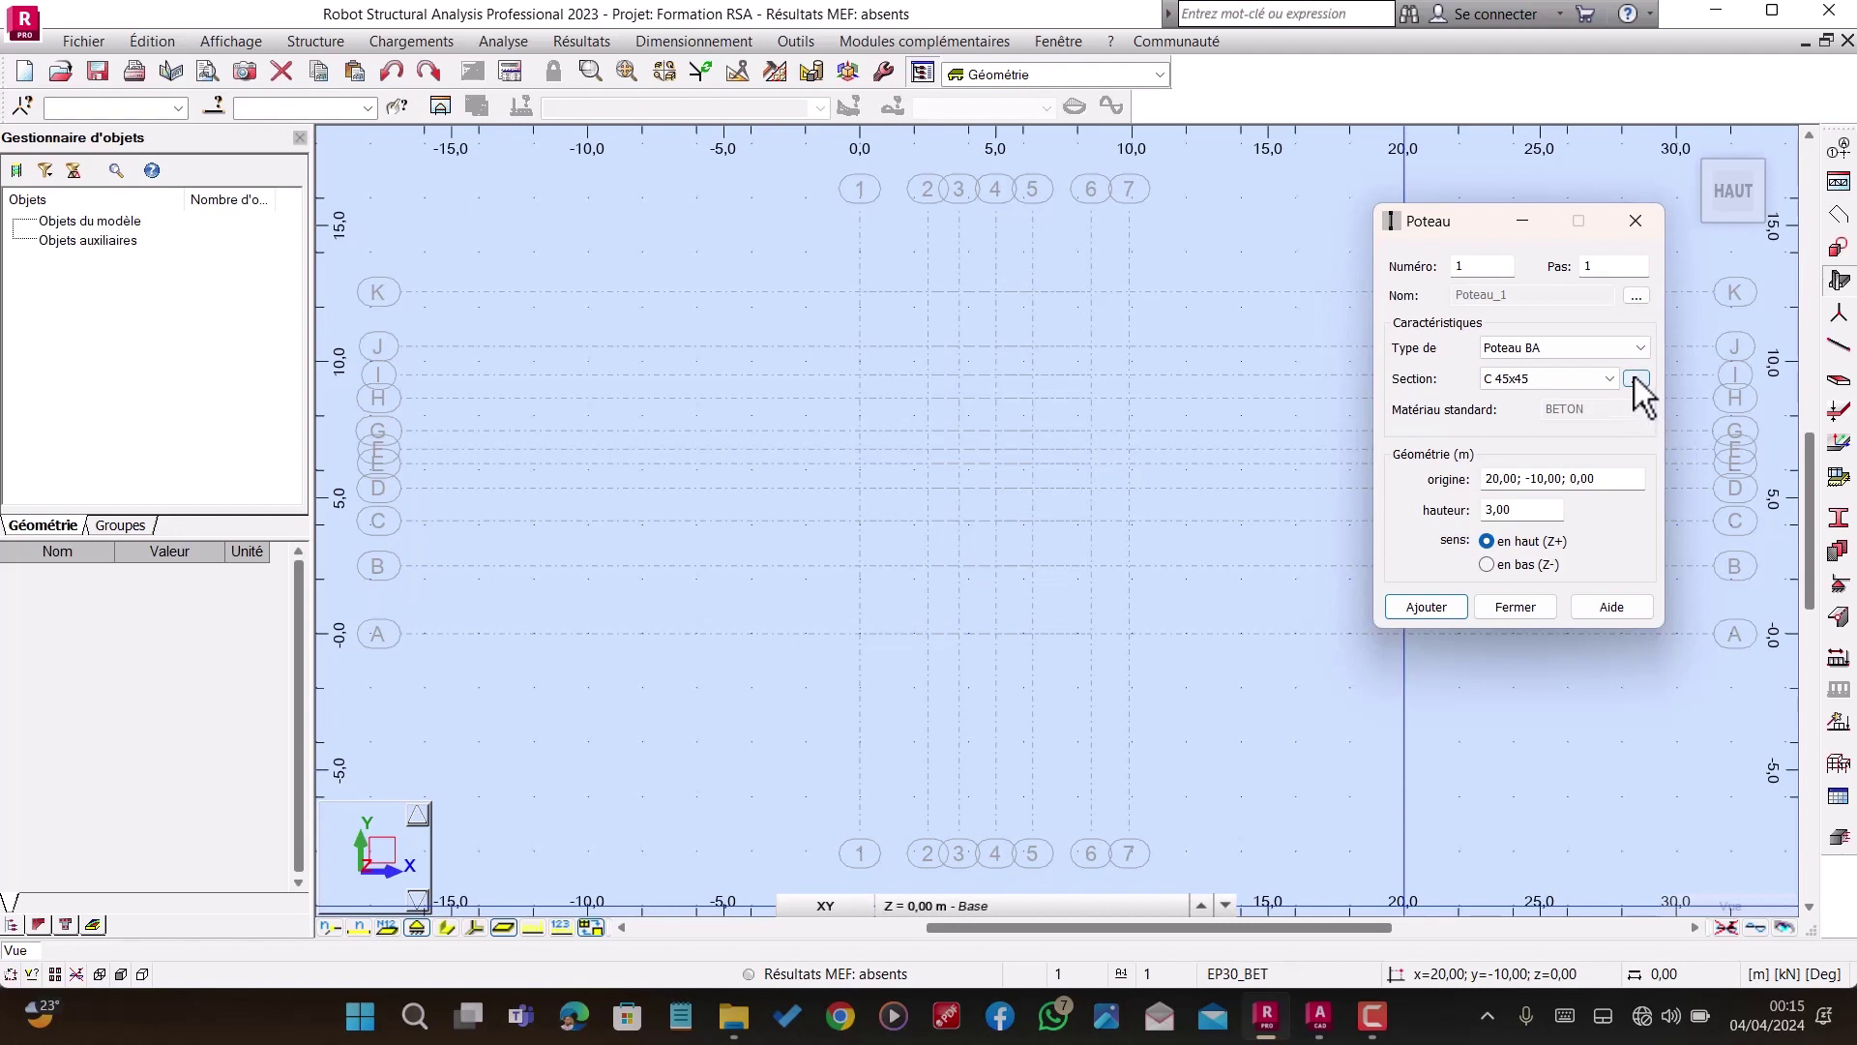
pyautogui.click(1634, 377)
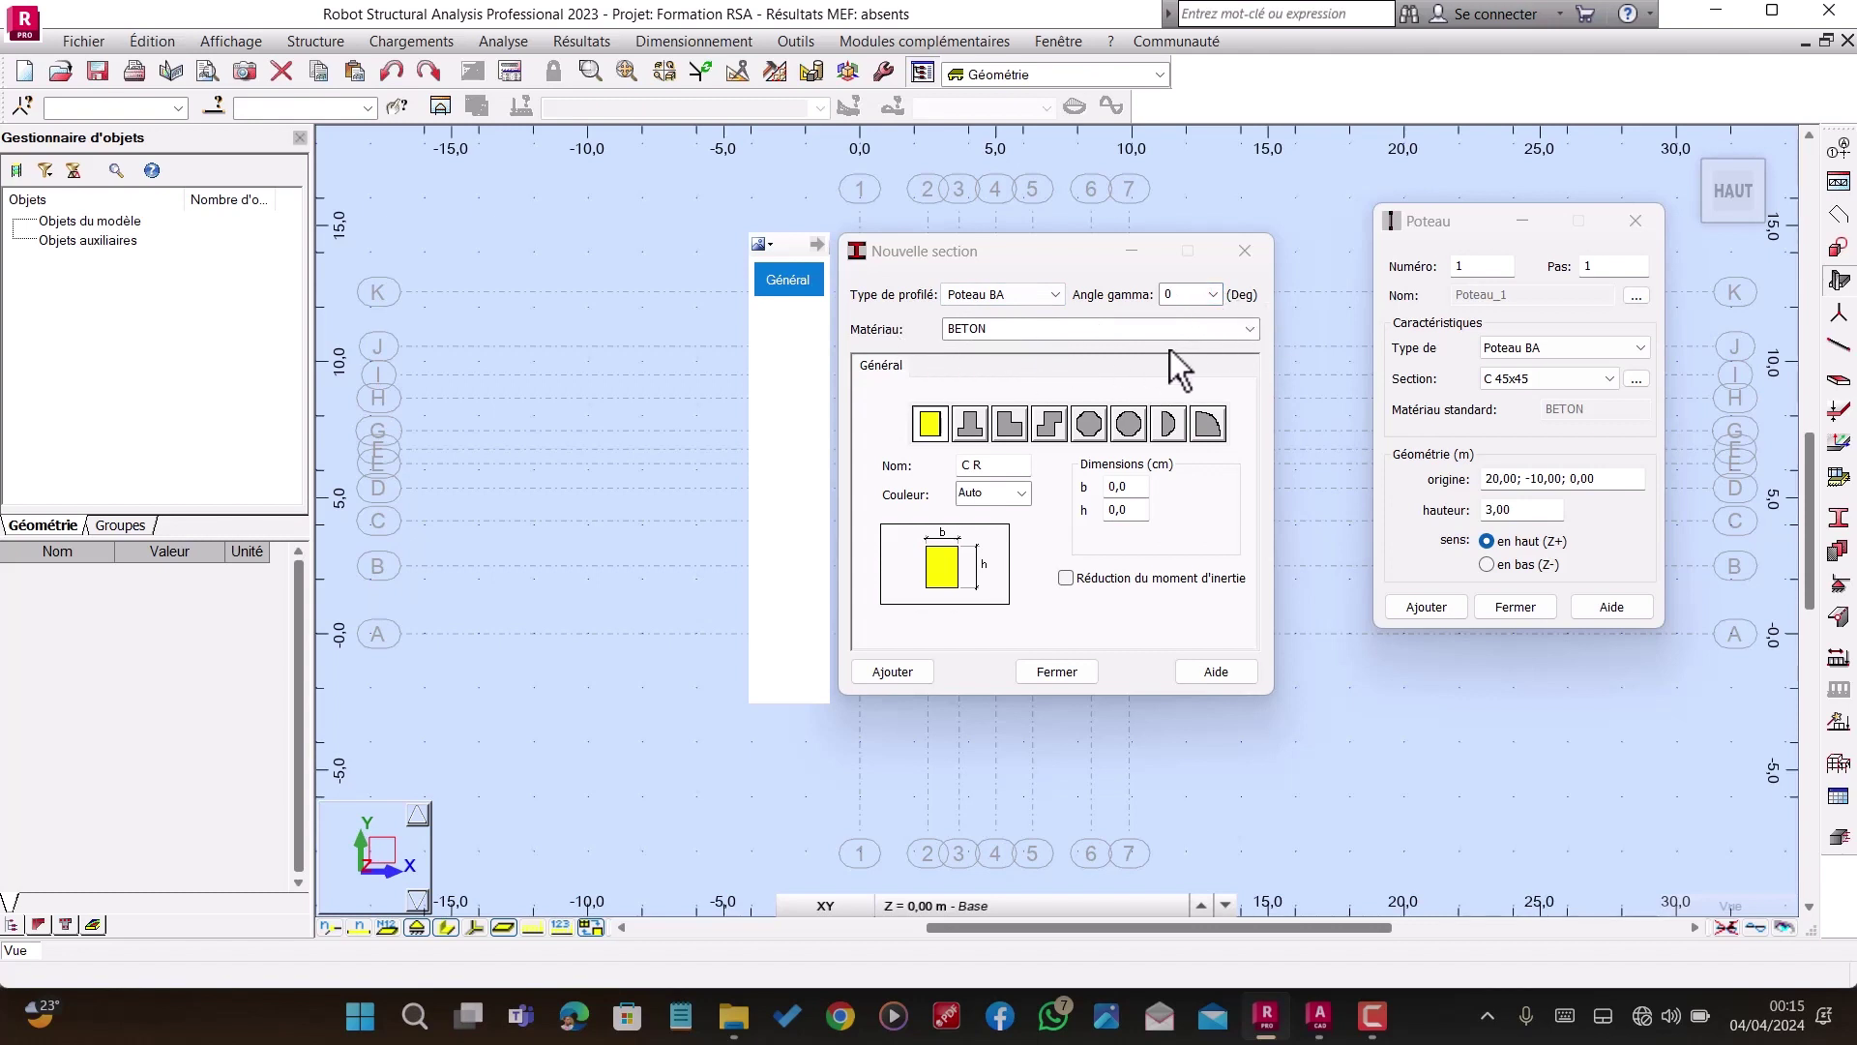
pyautogui.click(1250, 330)
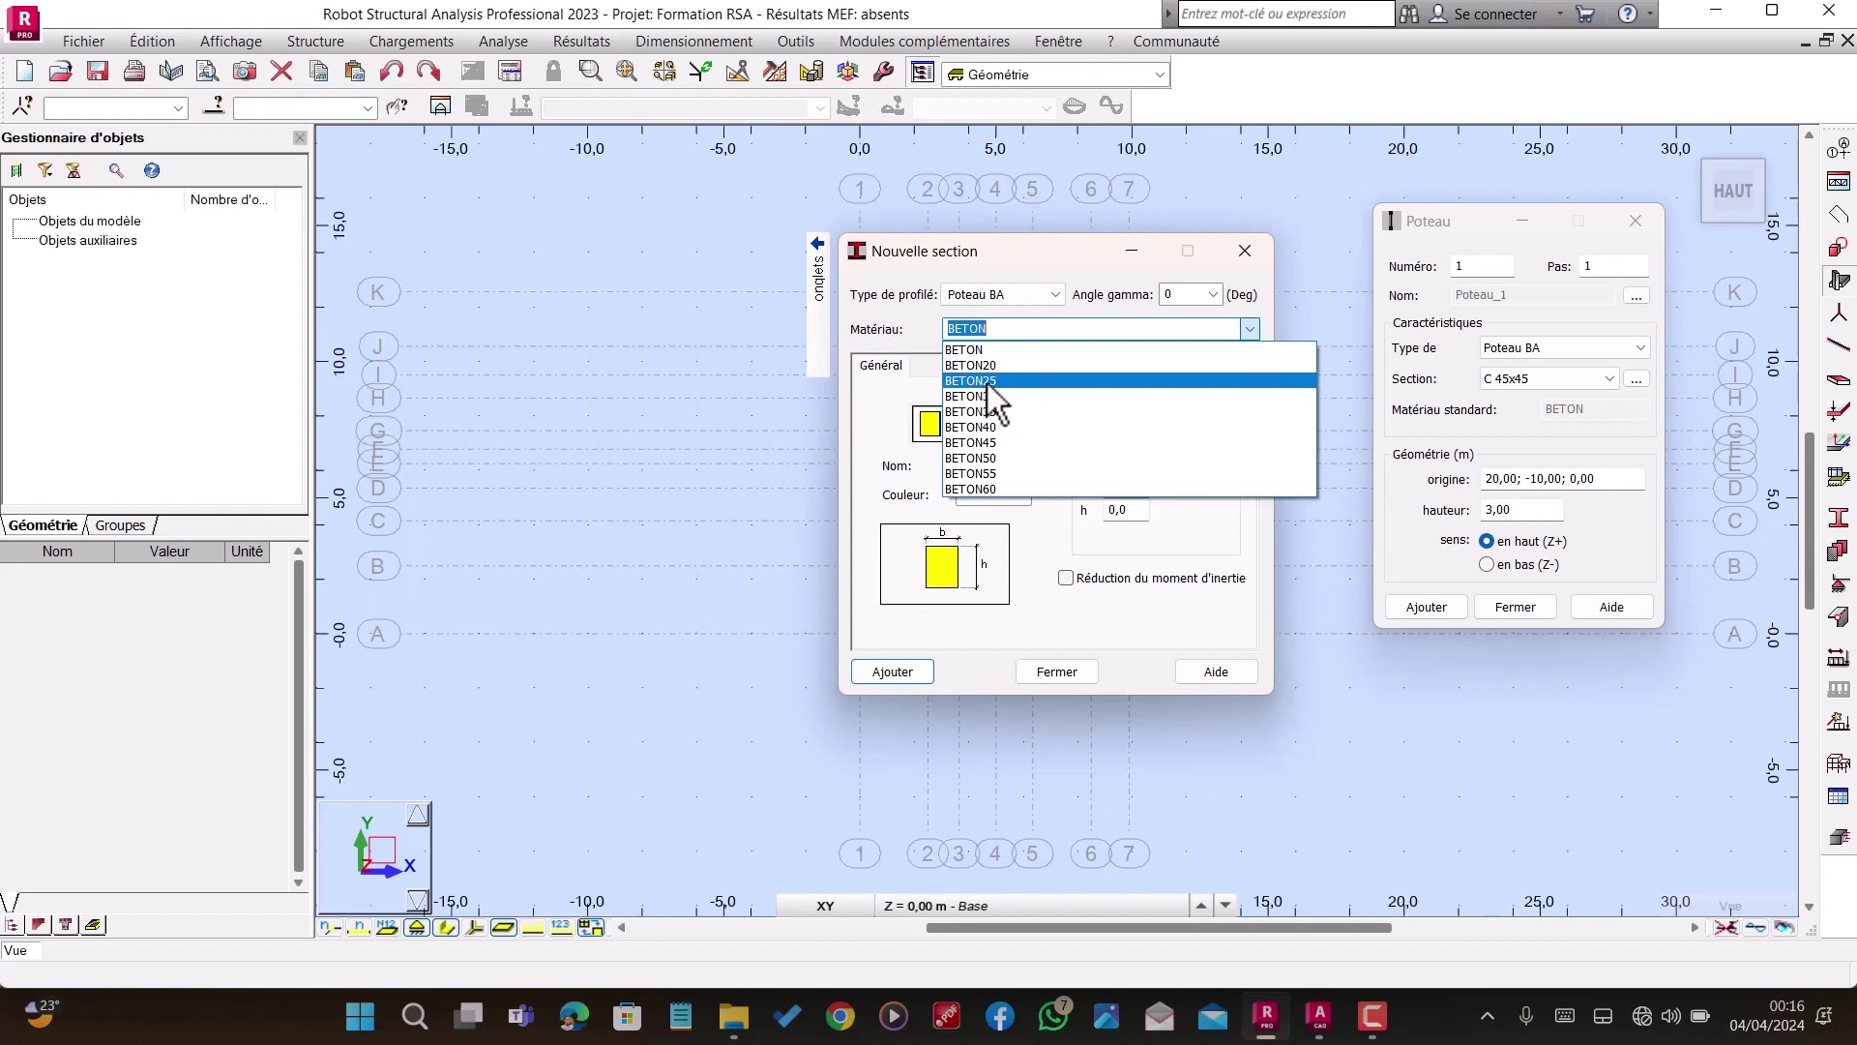
pyautogui.click(998, 381)
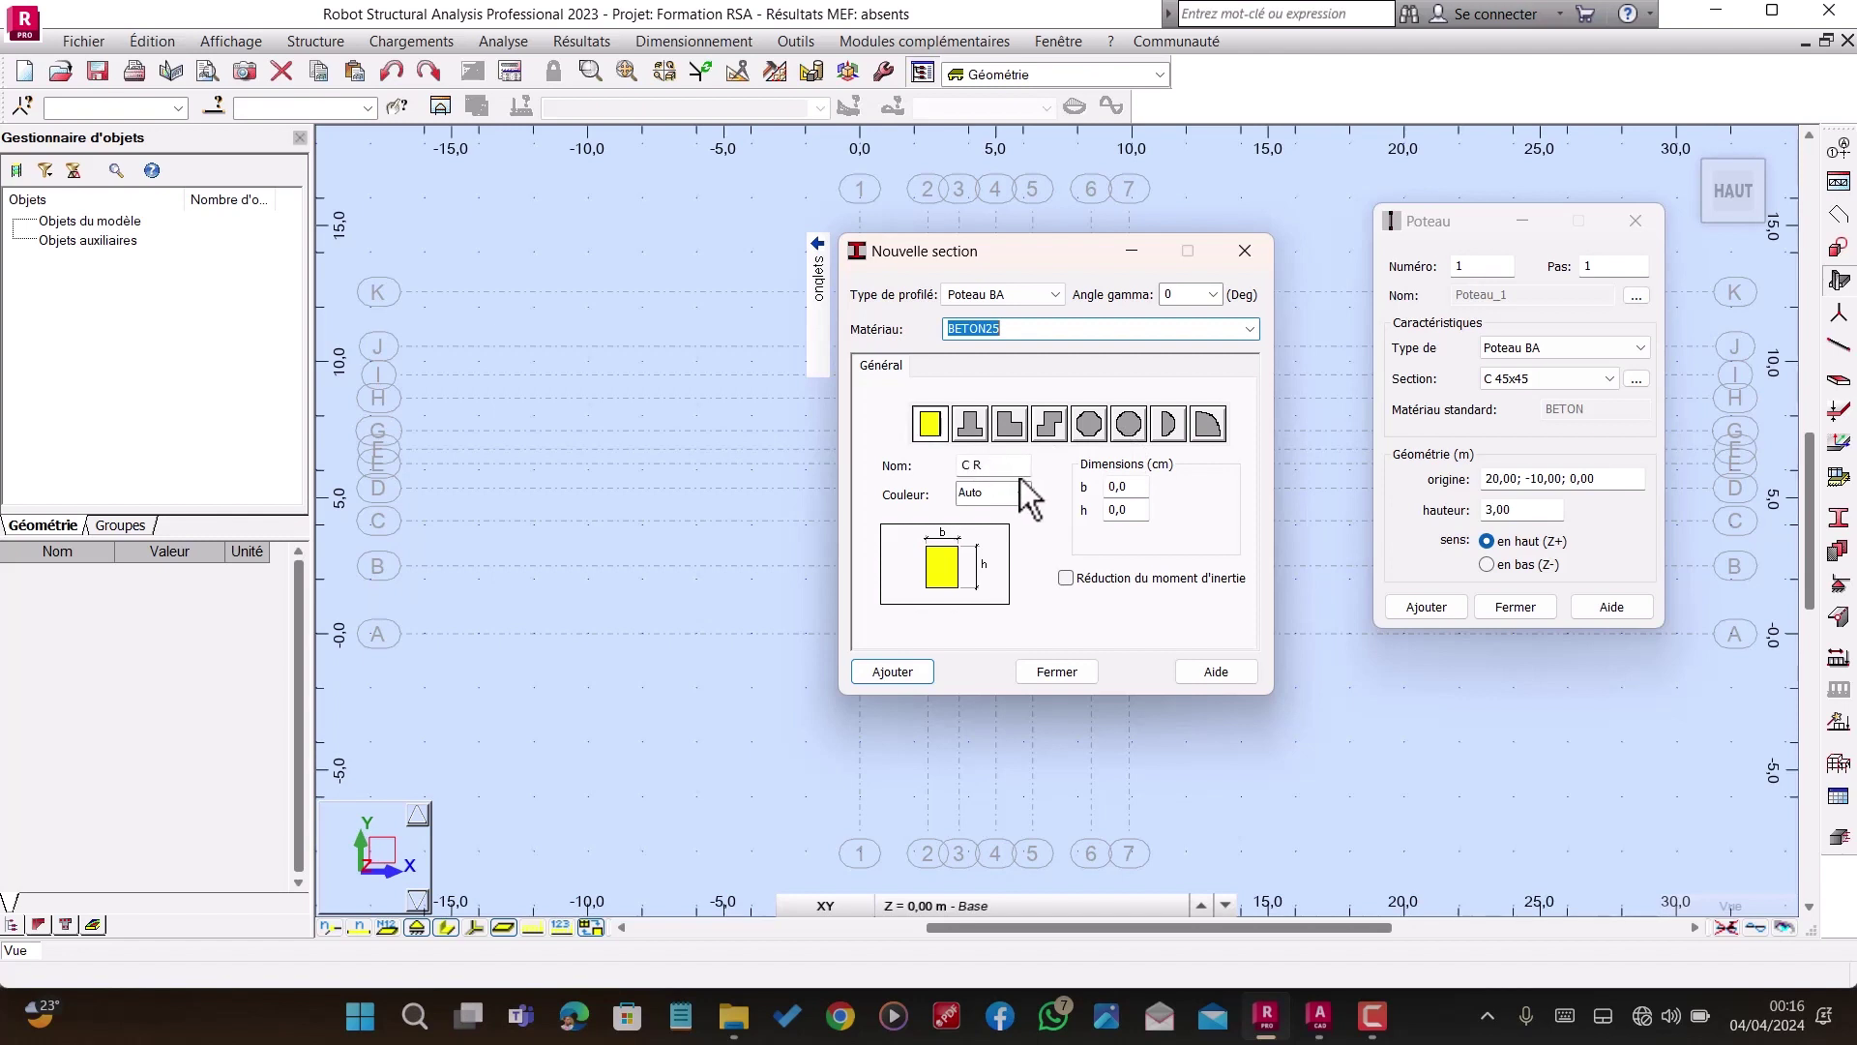
# Step: Name the new column section P1 and leave its colour on Auto
pyautogui.click(968, 466)
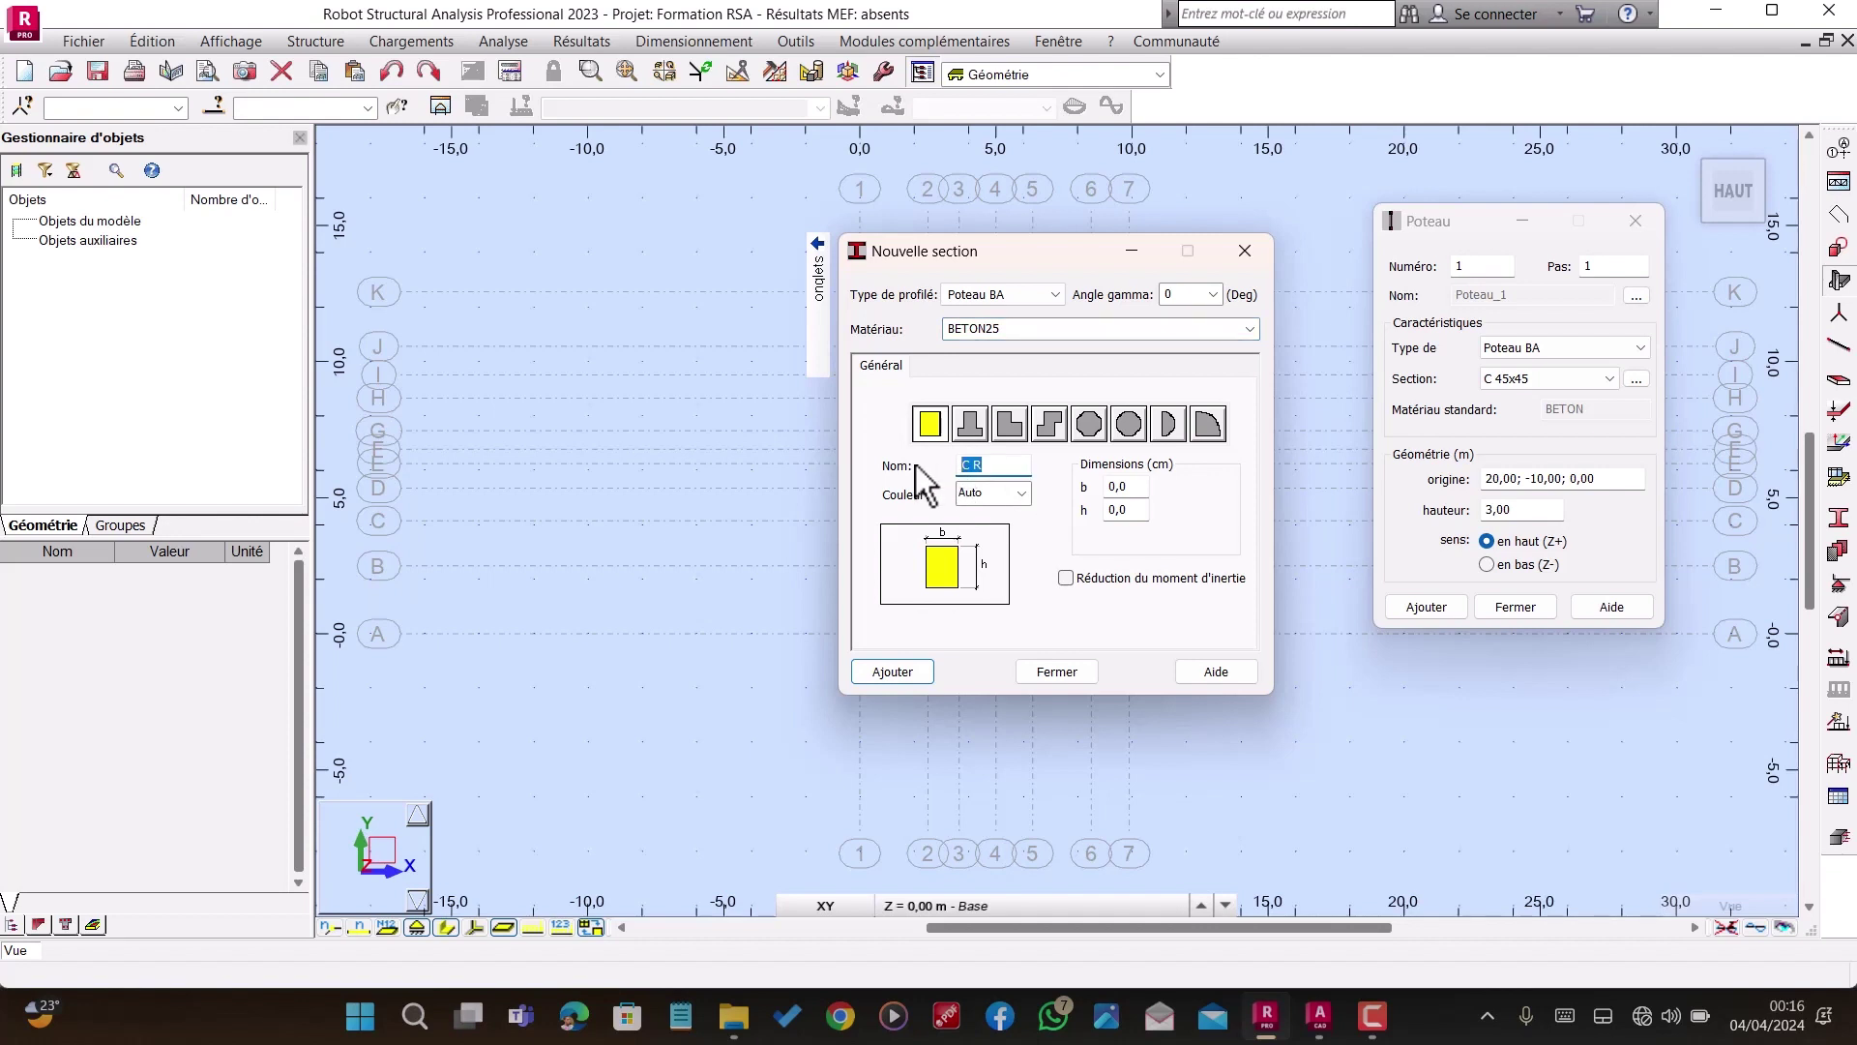
pyautogui.write('P1')
pyautogui.click(1022, 494)
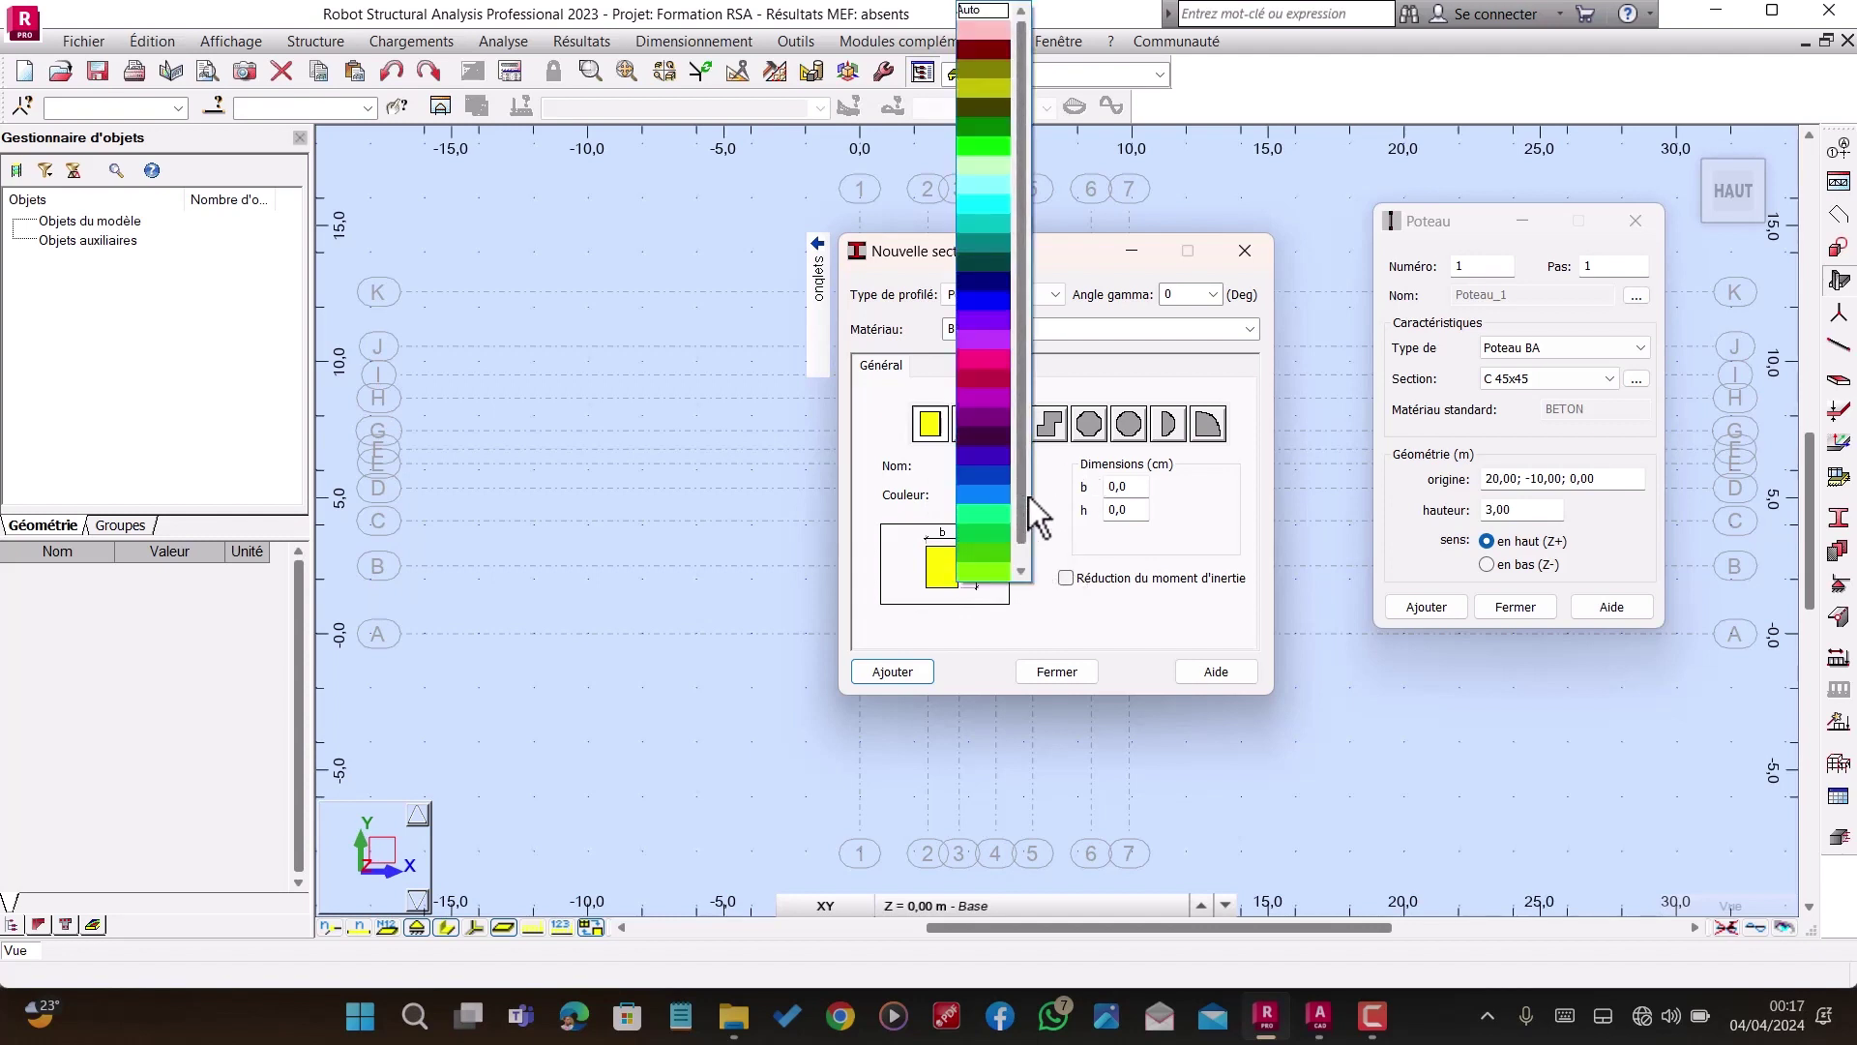
pyautogui.click(1039, 526)
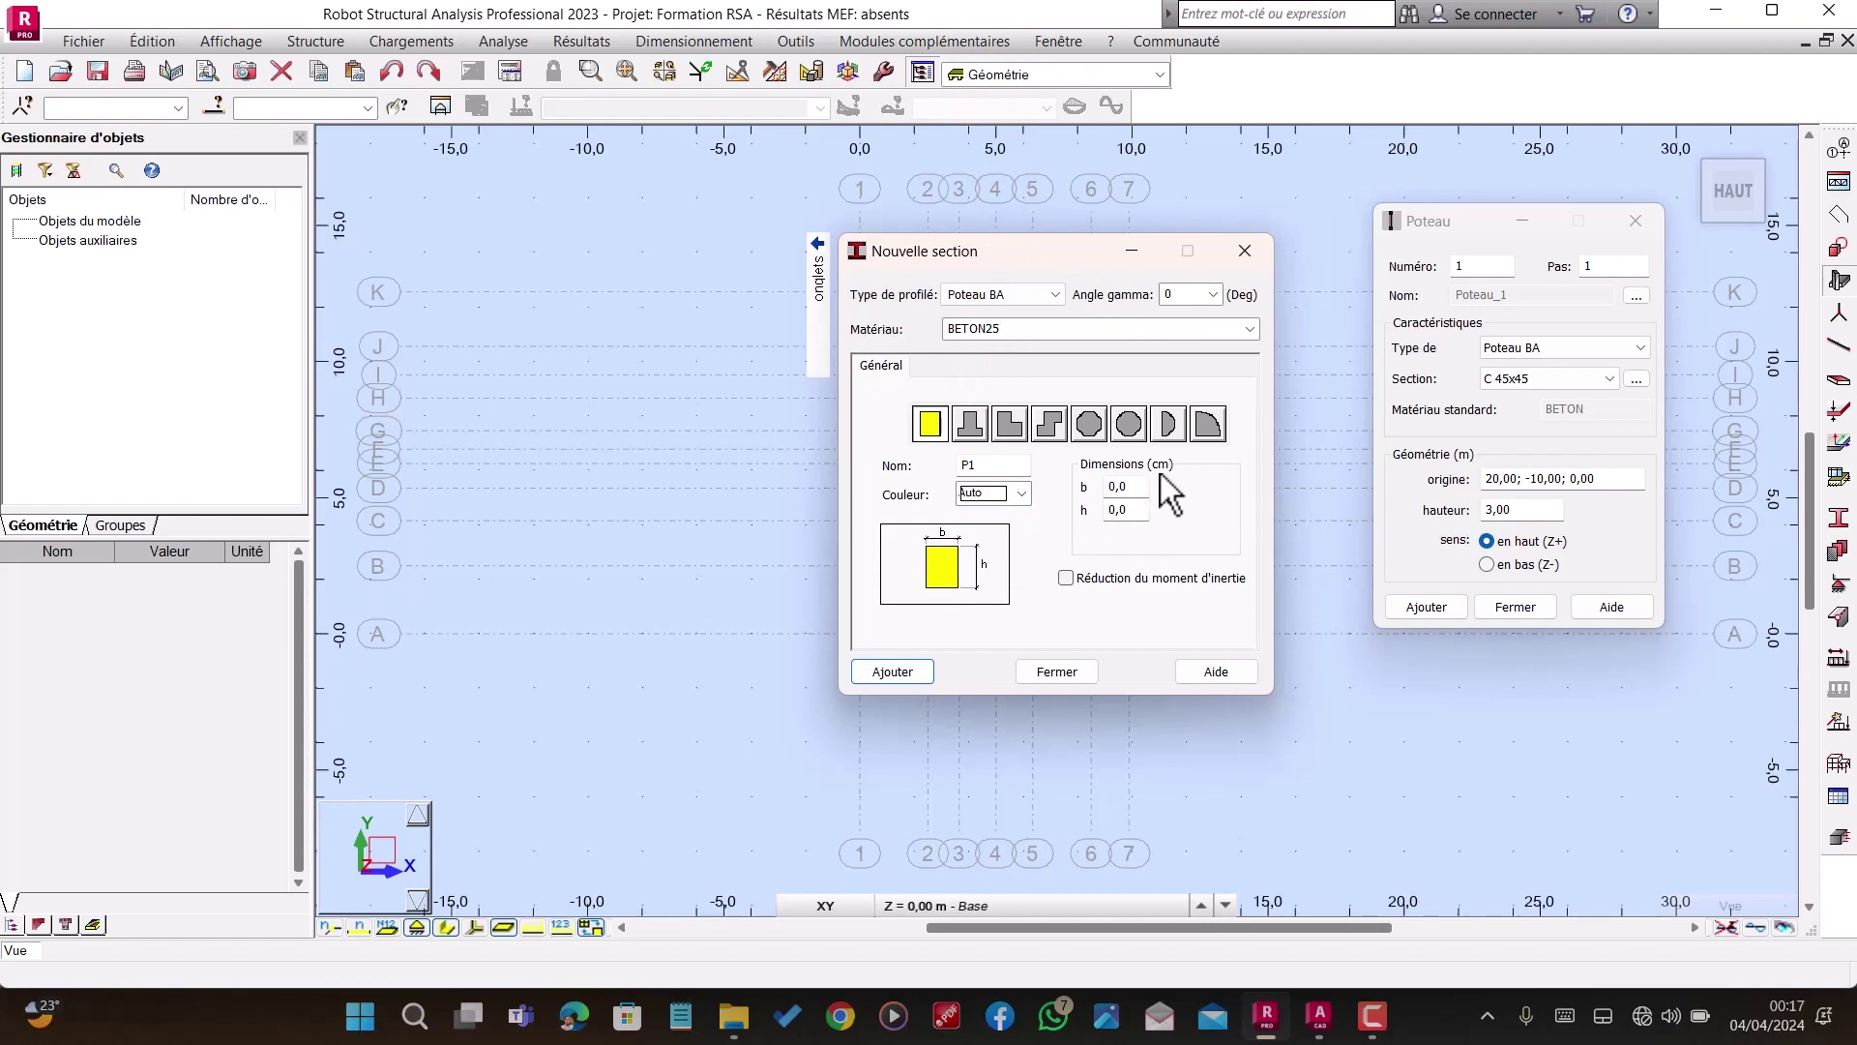
# Step: Switch to AutoCAD and examine the column layout on the ground-floor plan in PL CONCEPTION R+4.dwg
pyautogui.click(1319, 1016)
pyautogui.scroll(6, 619, 677)
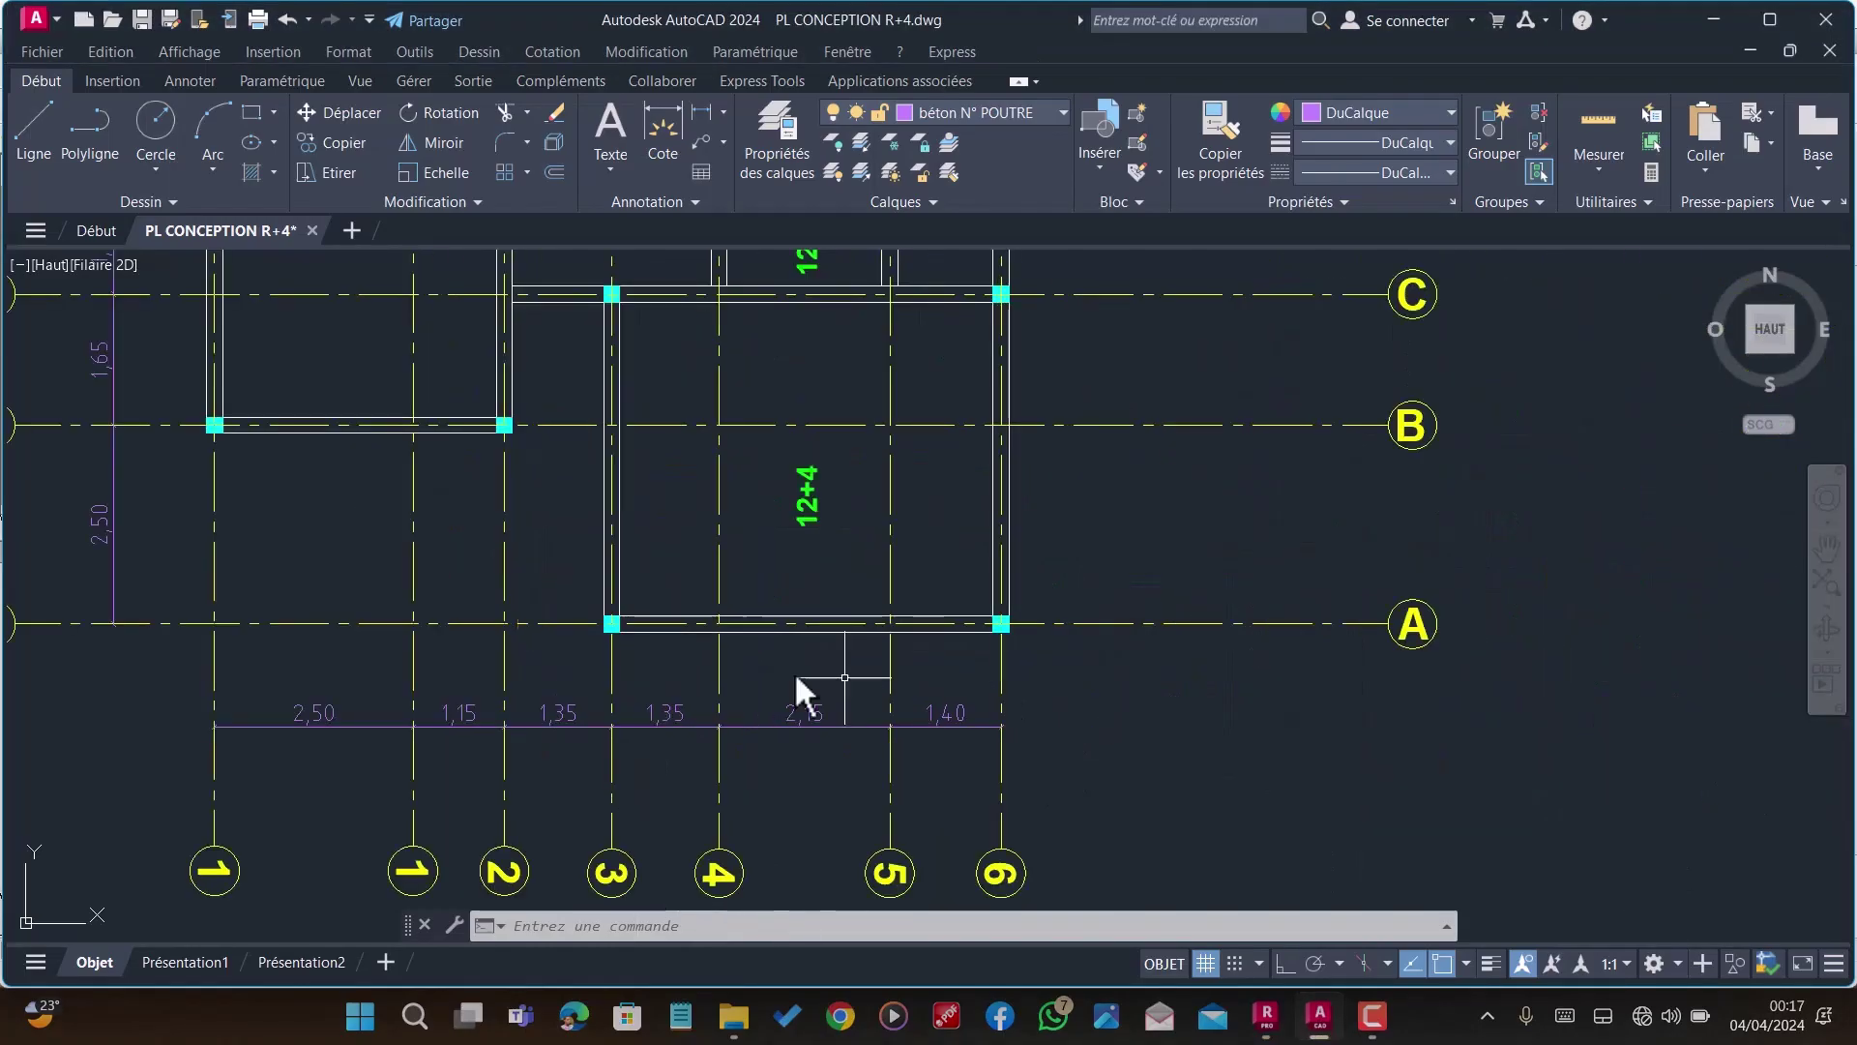
pyautogui.scroll(3, 567, 604)
pyautogui.scroll(-8, 862, 663)
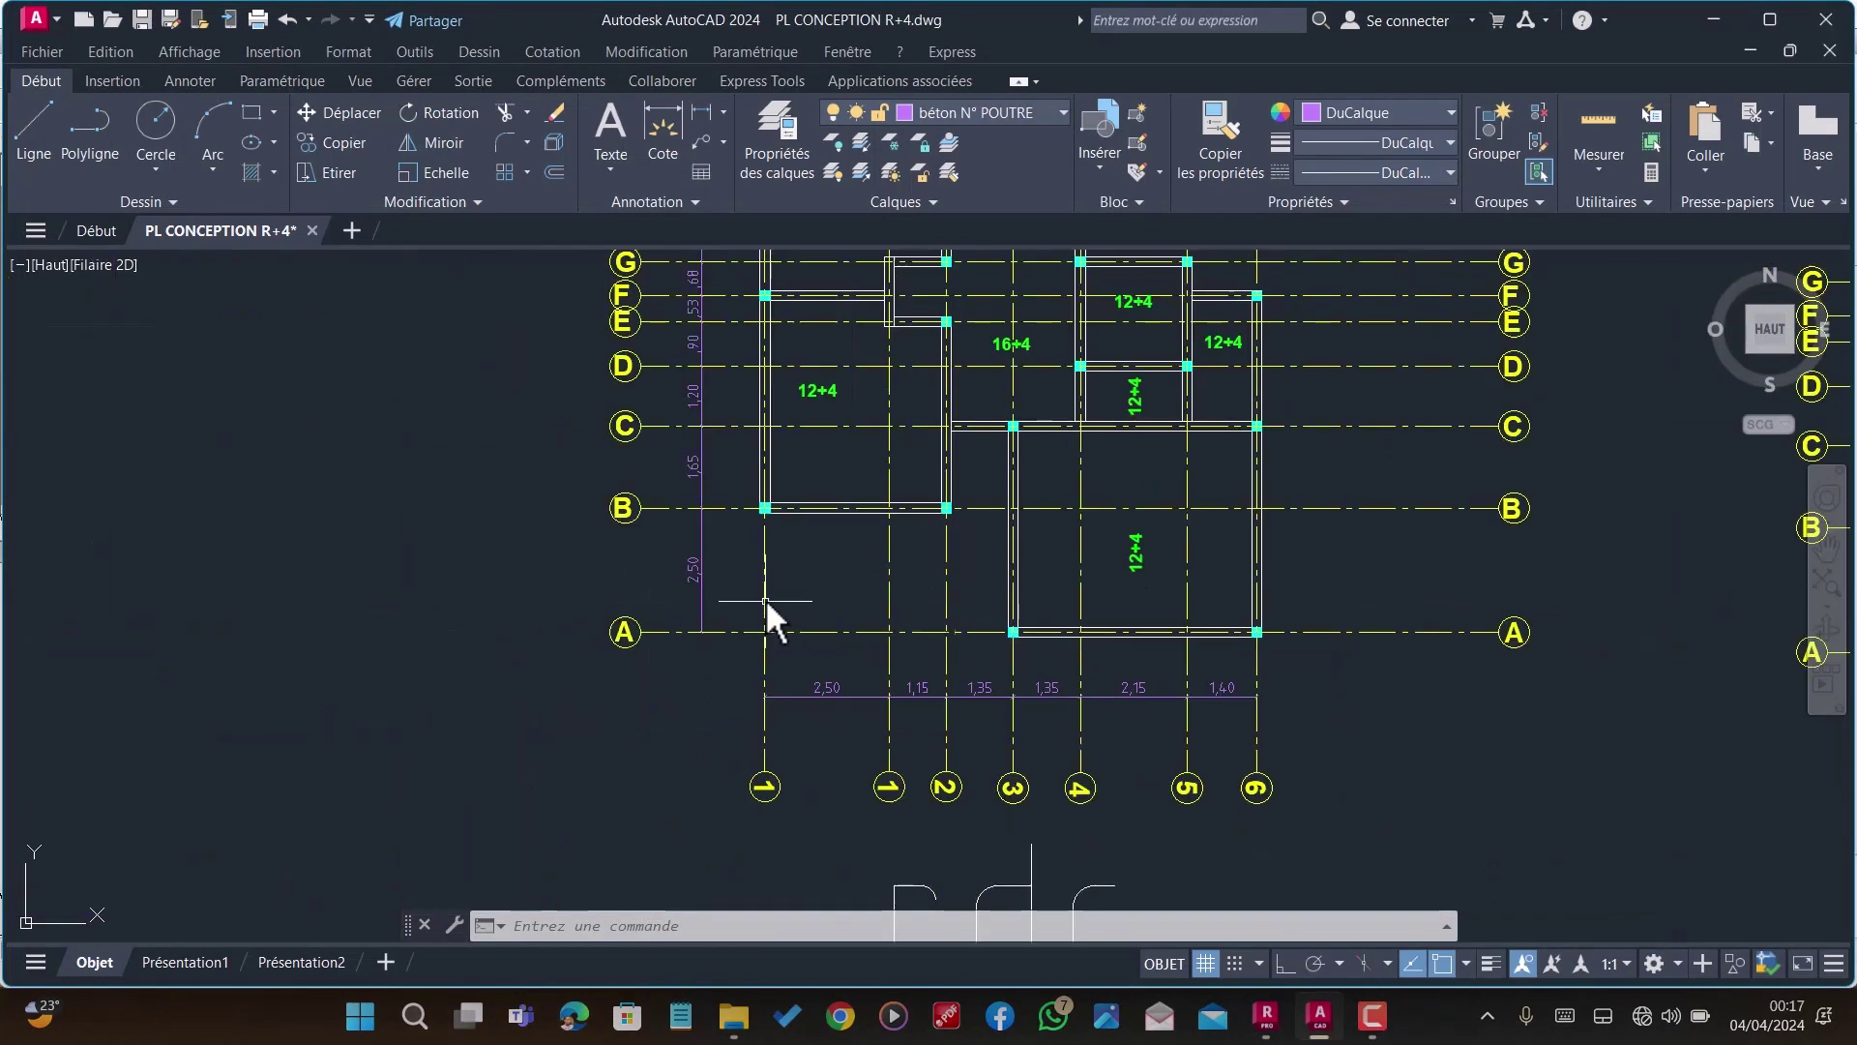
pyautogui.scroll(2, 954, 614)
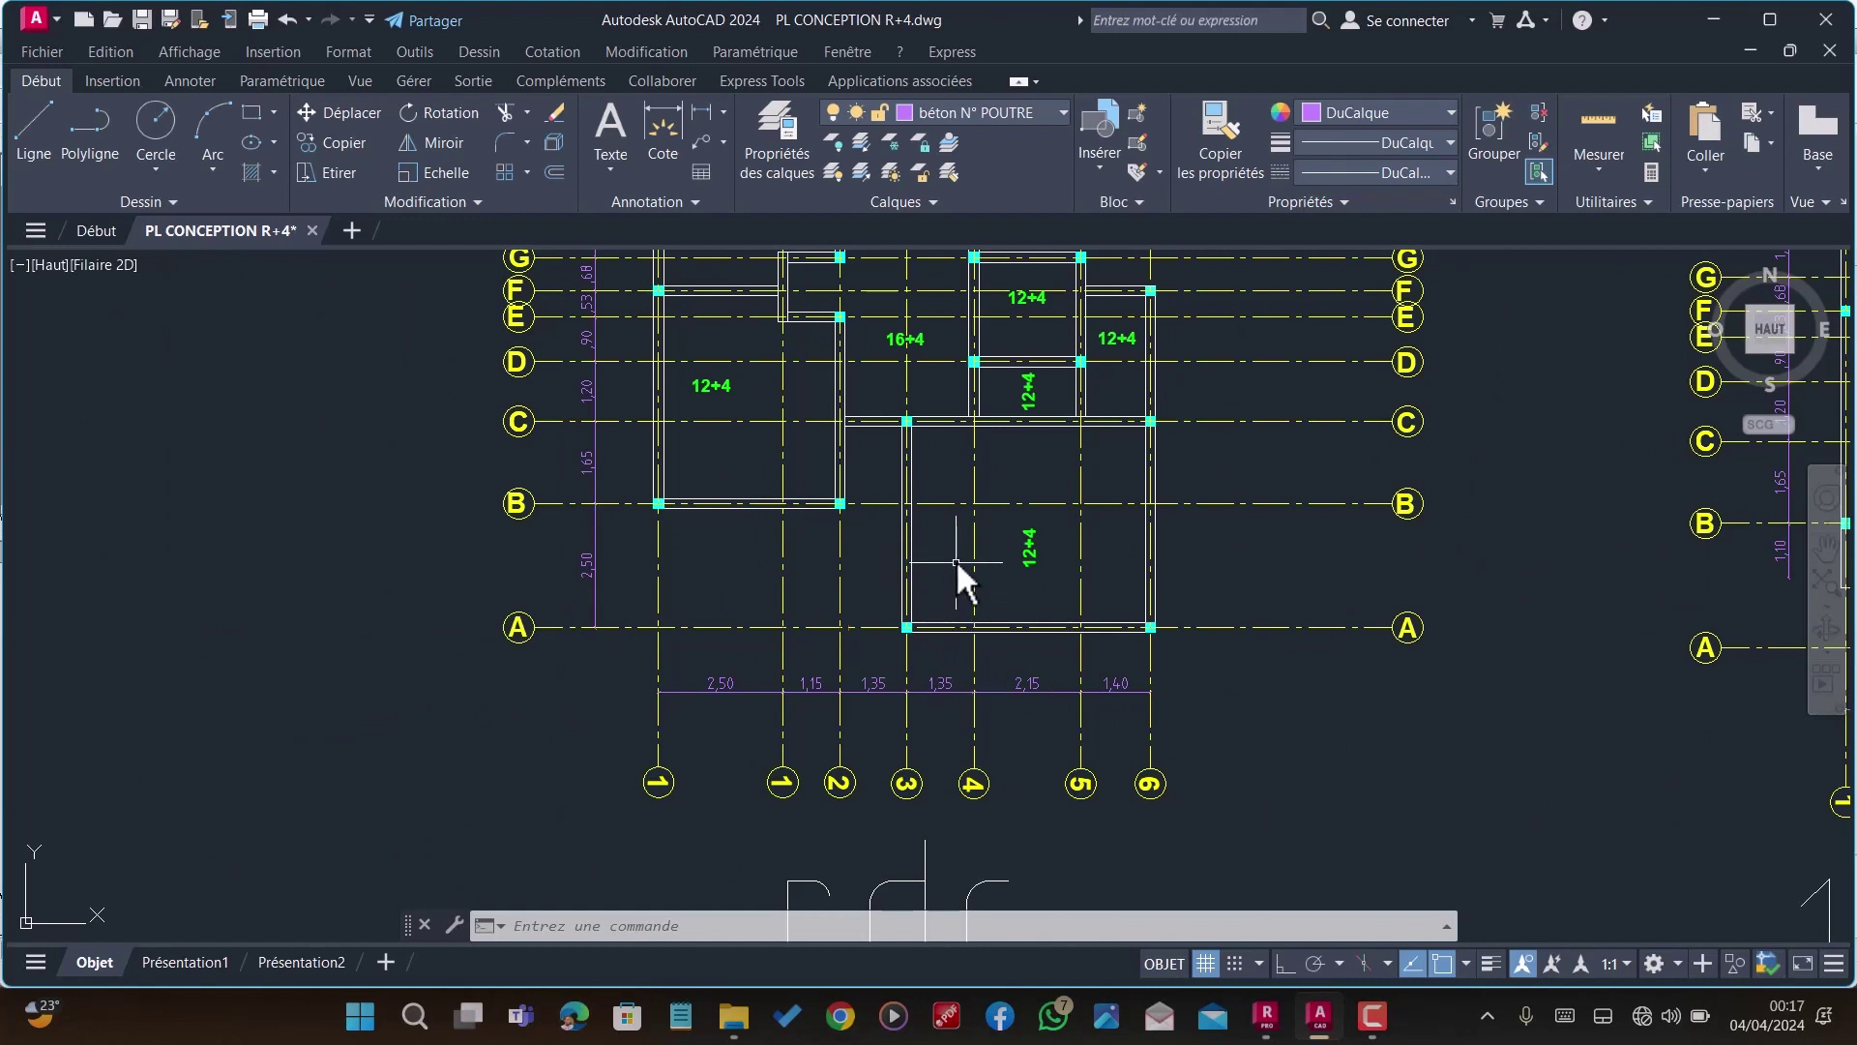
pyautogui.scroll(2, 961, 580)
pyautogui.moveTo(929, 652); pyautogui.dragTo(910, 691, button='middle')
pyautogui.scroll(-2, 862, 727)
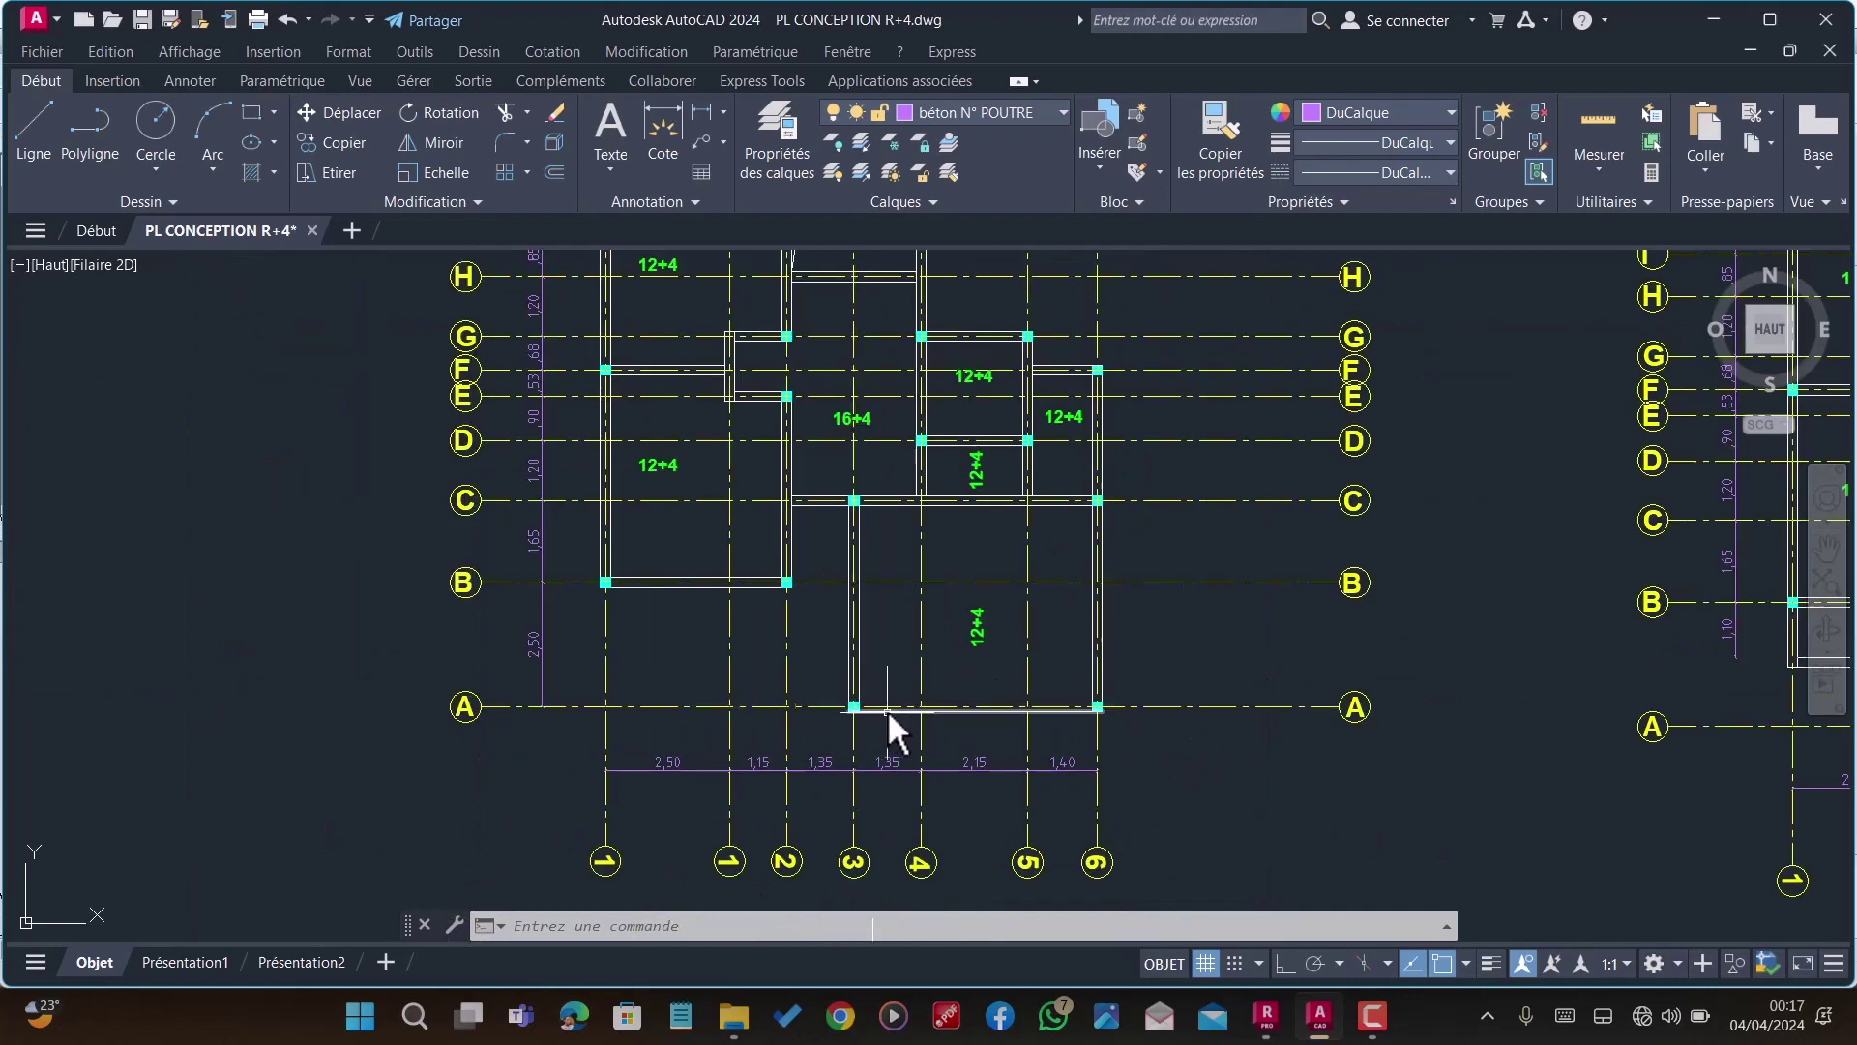
pyautogui.scroll(-2, 823, 721)
pyautogui.scroll(2, 832, 670)
pyautogui.scroll(4, 832, 671)
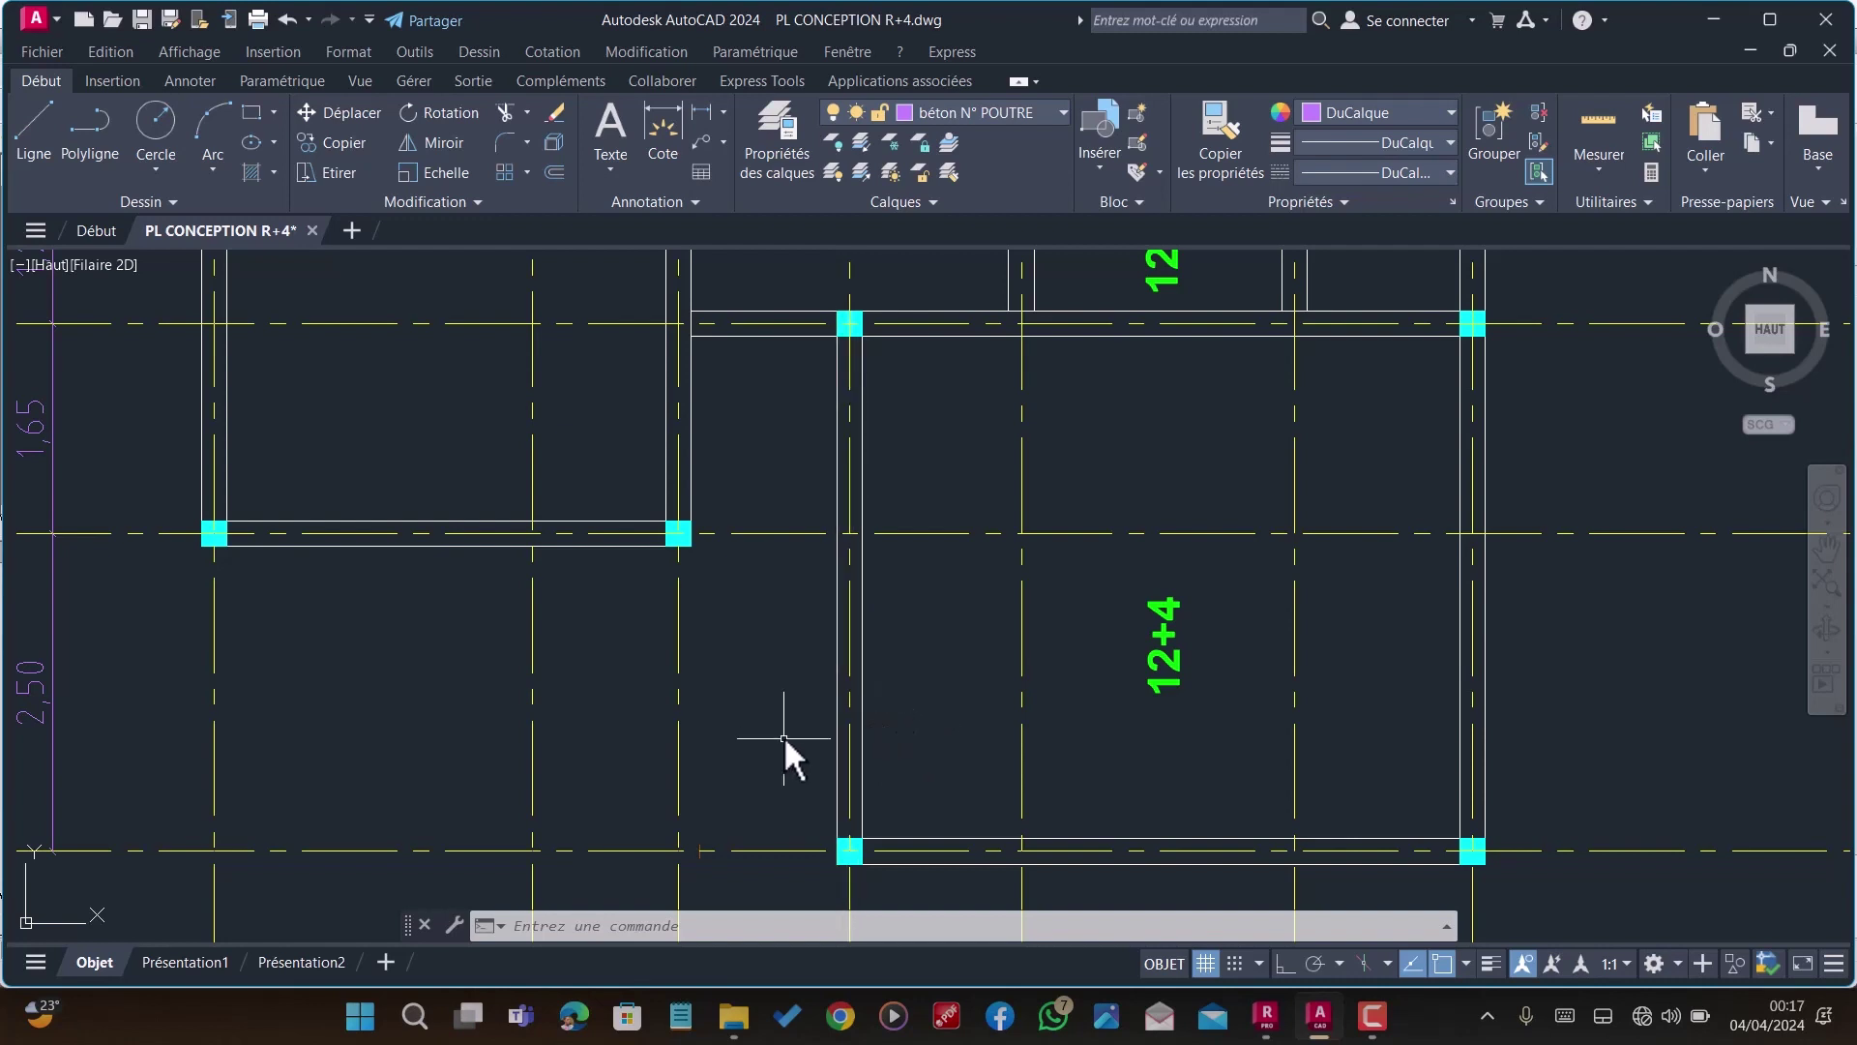
pyautogui.scroll(-4, 777, 747)
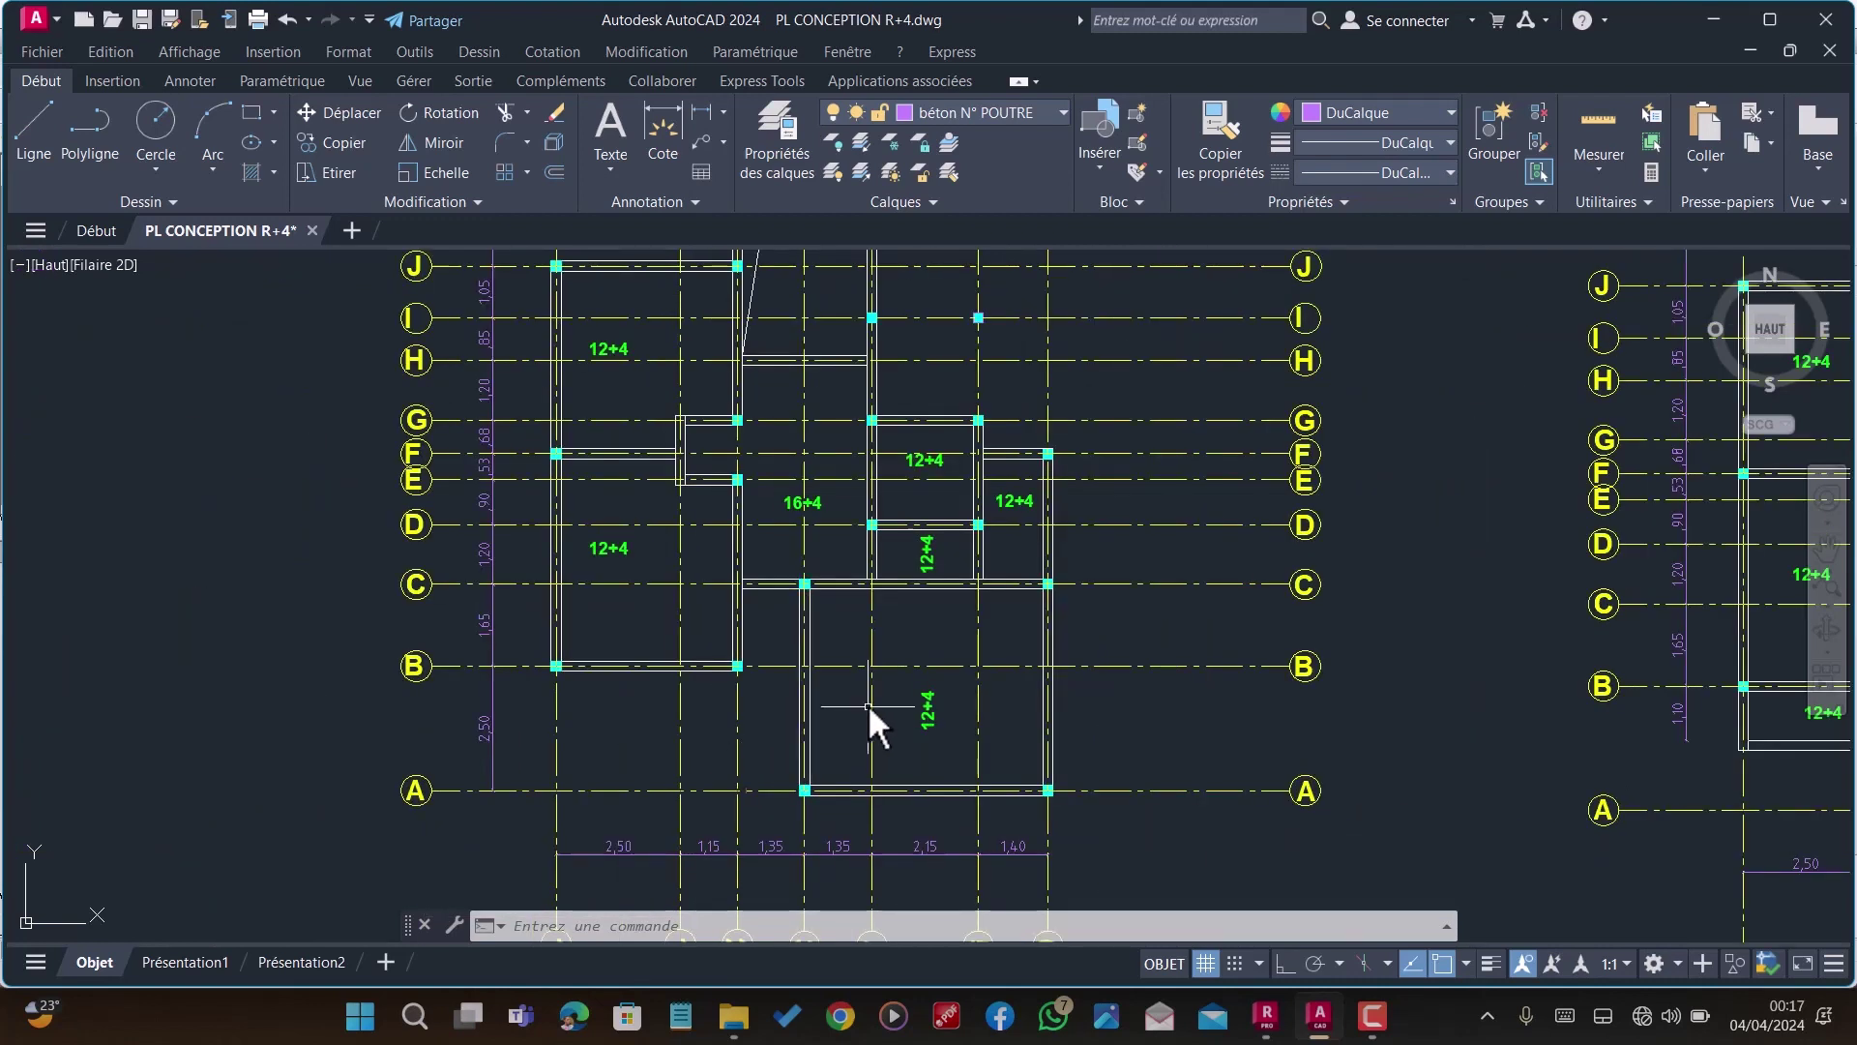
pyautogui.scroll(-2, 860, 742)
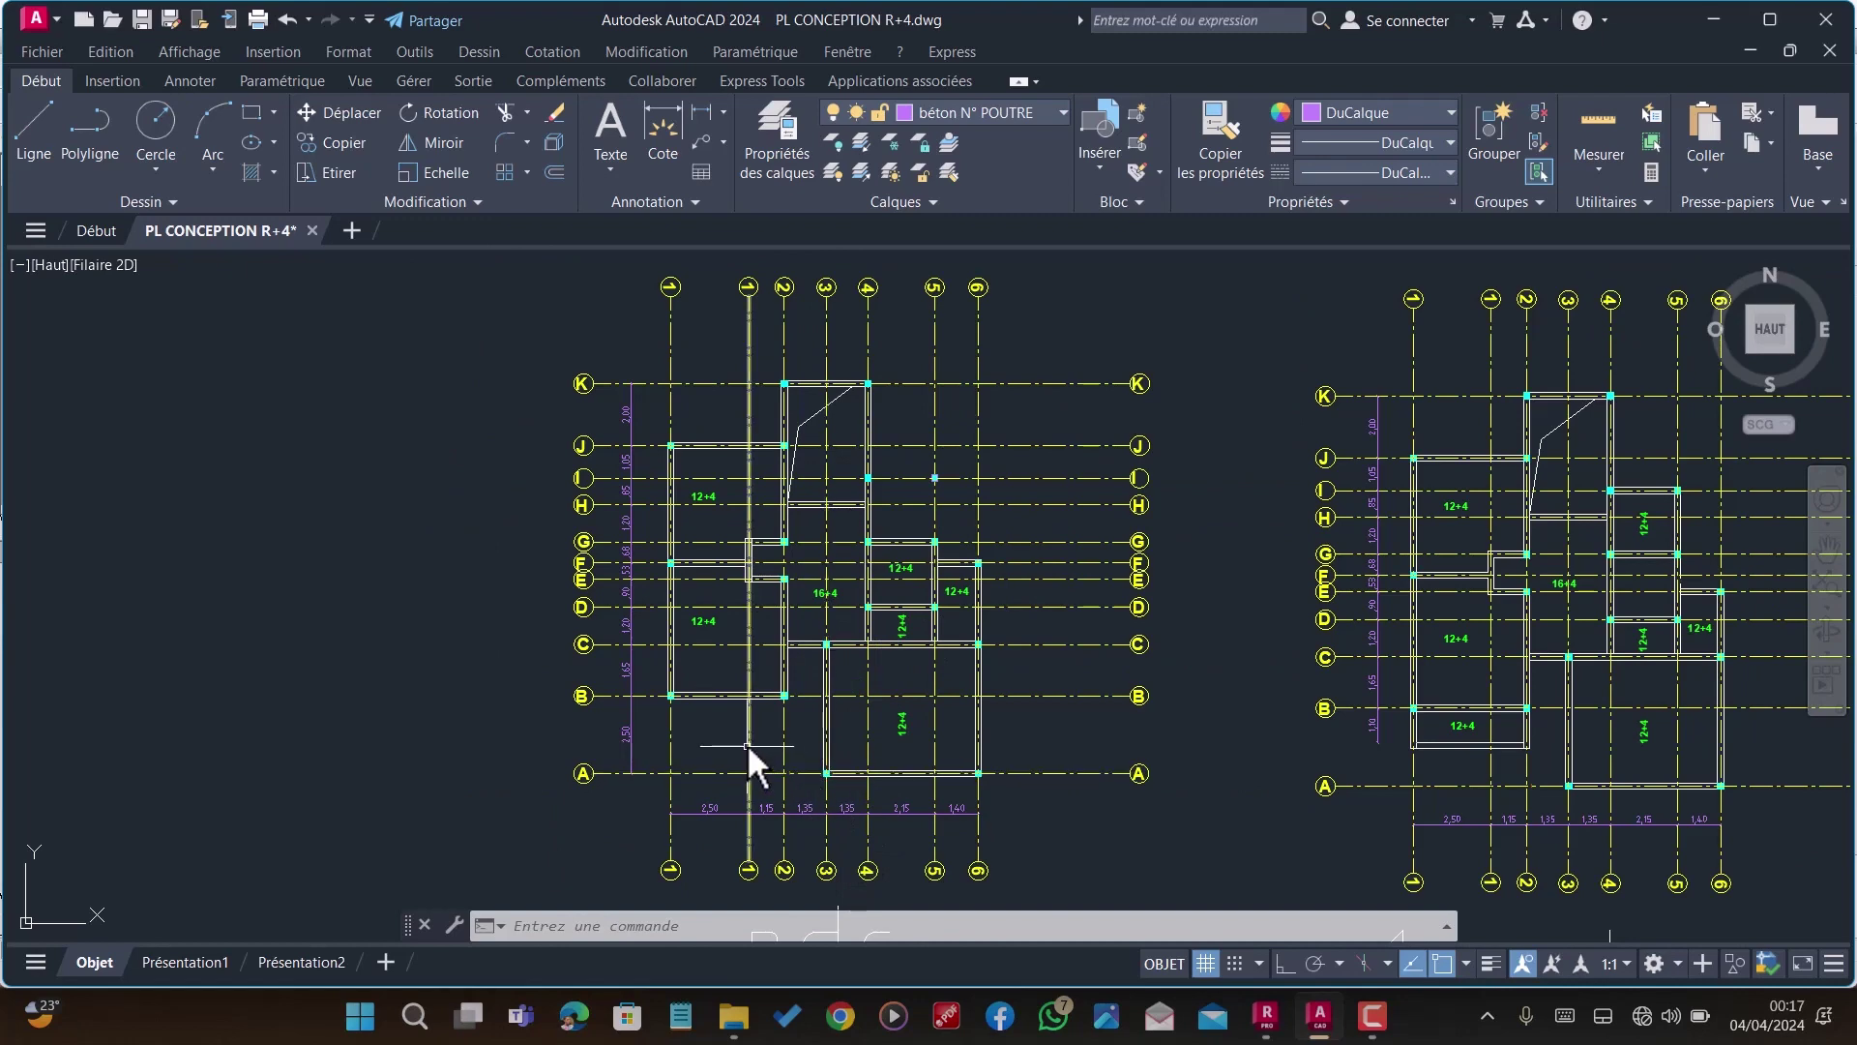
# Step: Examine the columns at axis intersections 2-B and 3-A up close on the ground-floor plan
pyautogui.scroll(4, 797, 698)
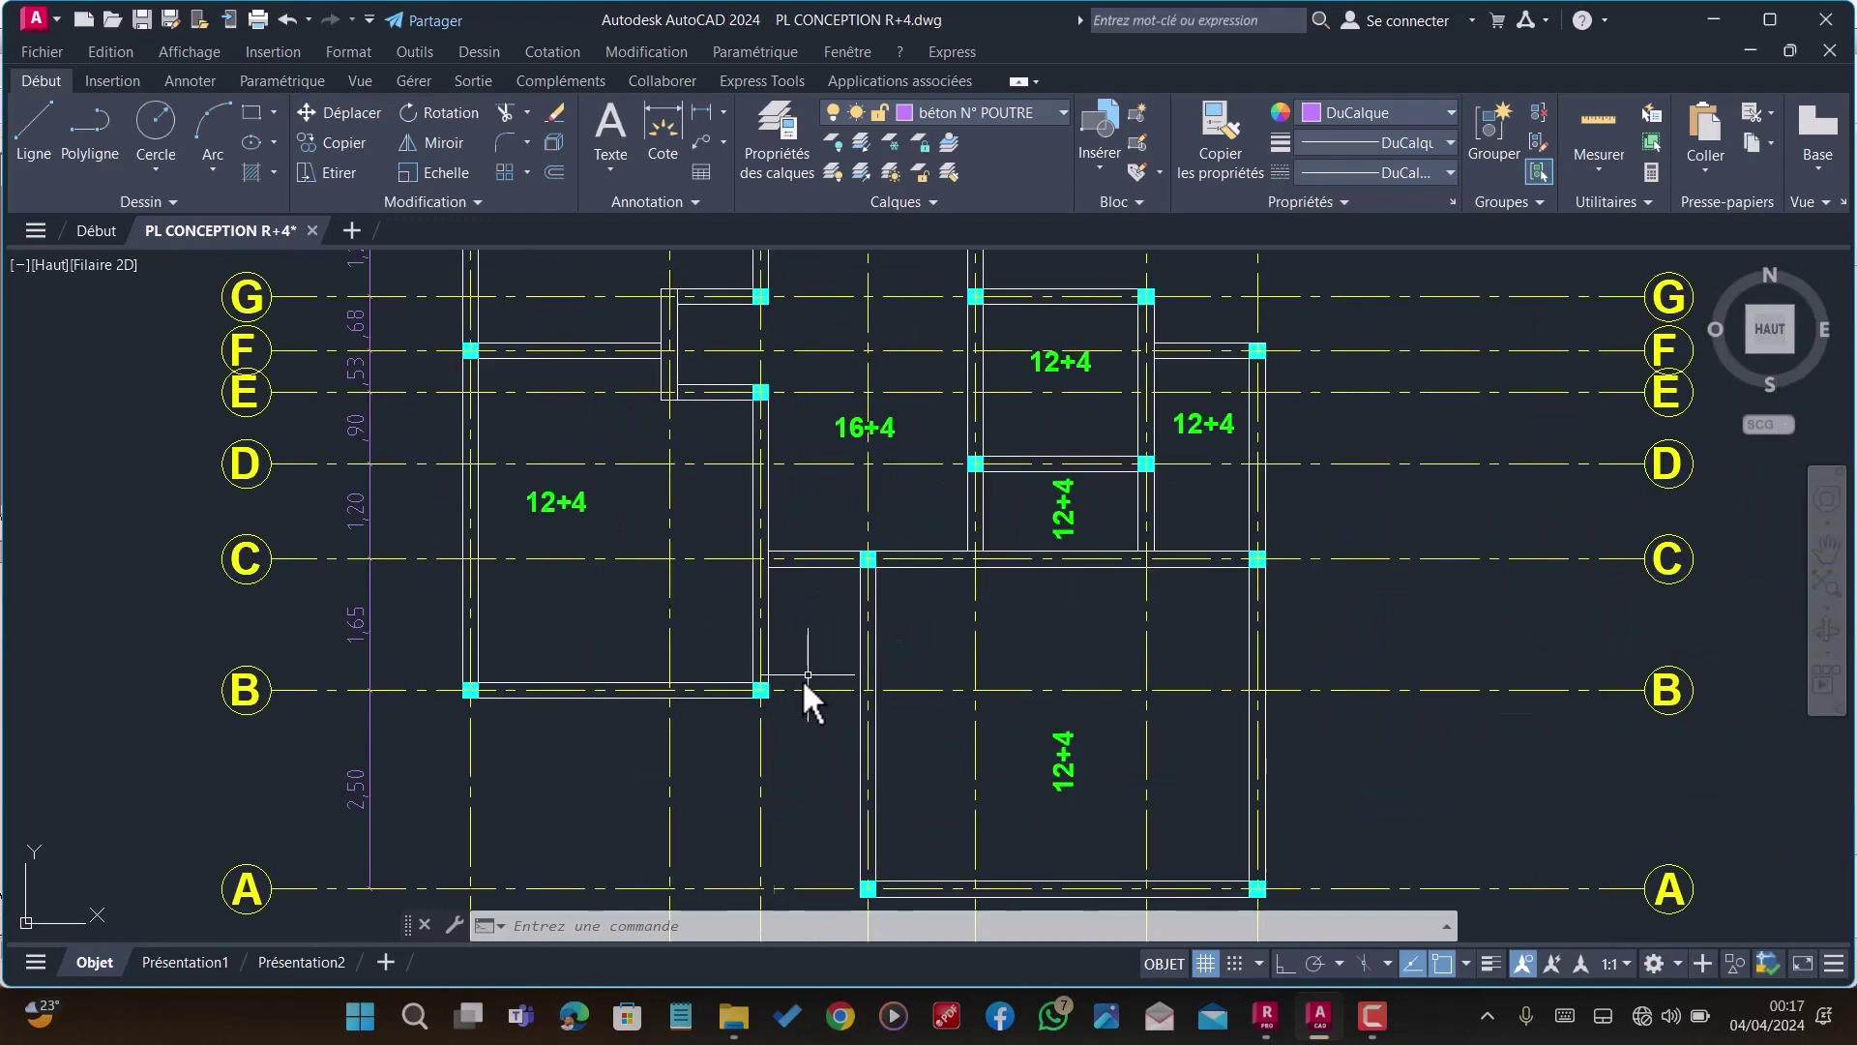
pyautogui.scroll(4, 787, 674)
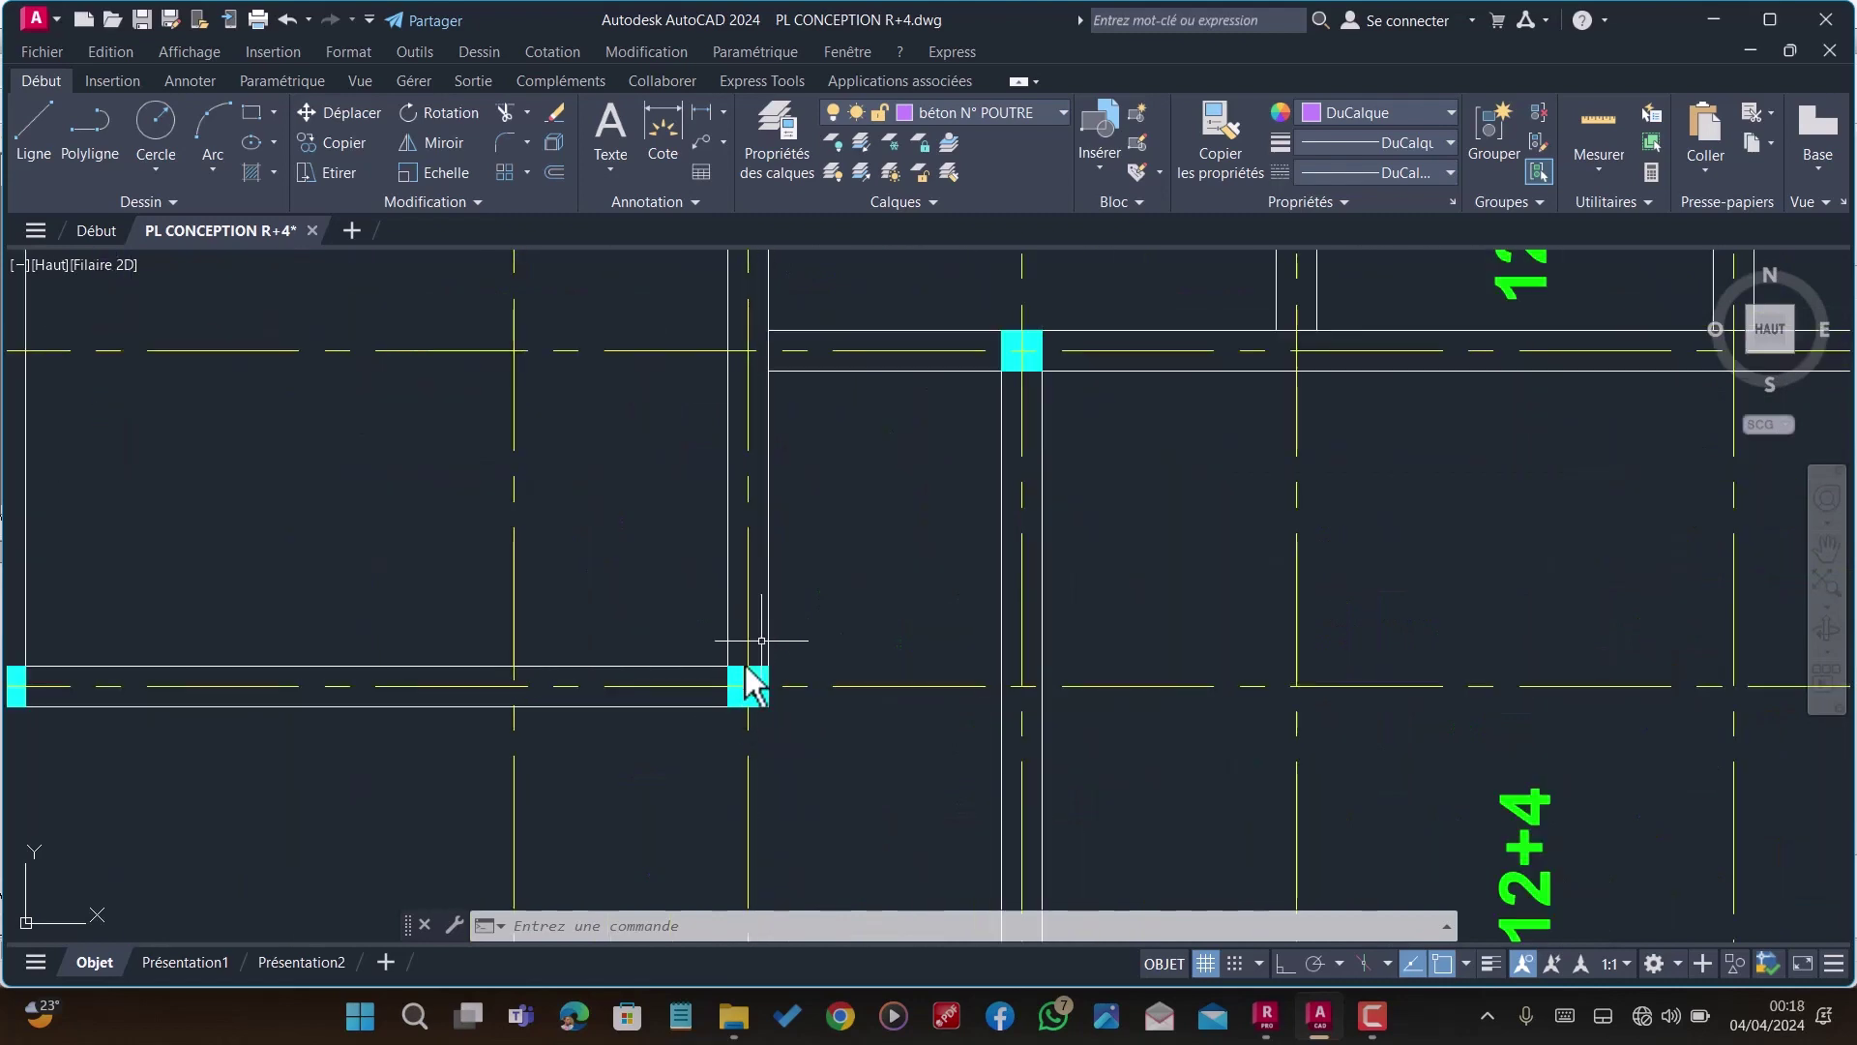
pyautogui.scroll(-4, 758, 657)
pyautogui.scroll(6, 760, 640)
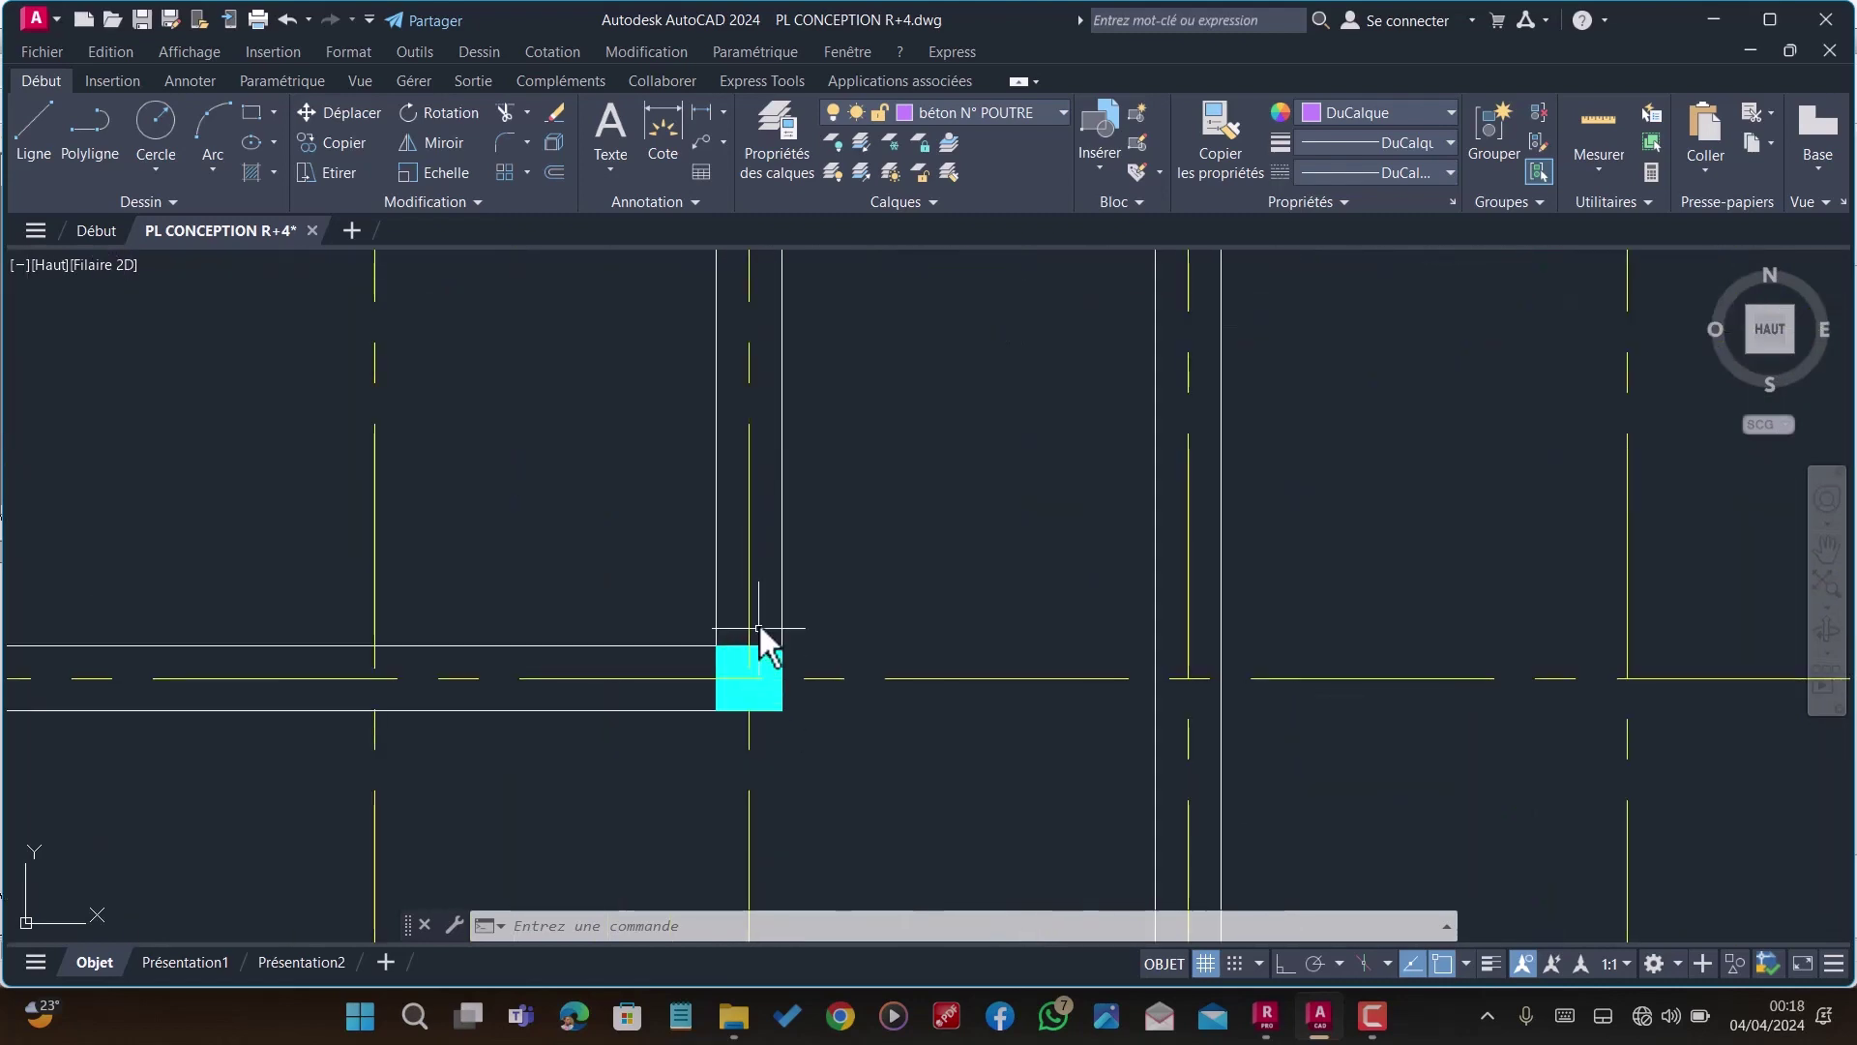
pyautogui.scroll(-6, 745, 667)
pyautogui.scroll(-2, 858, 352)
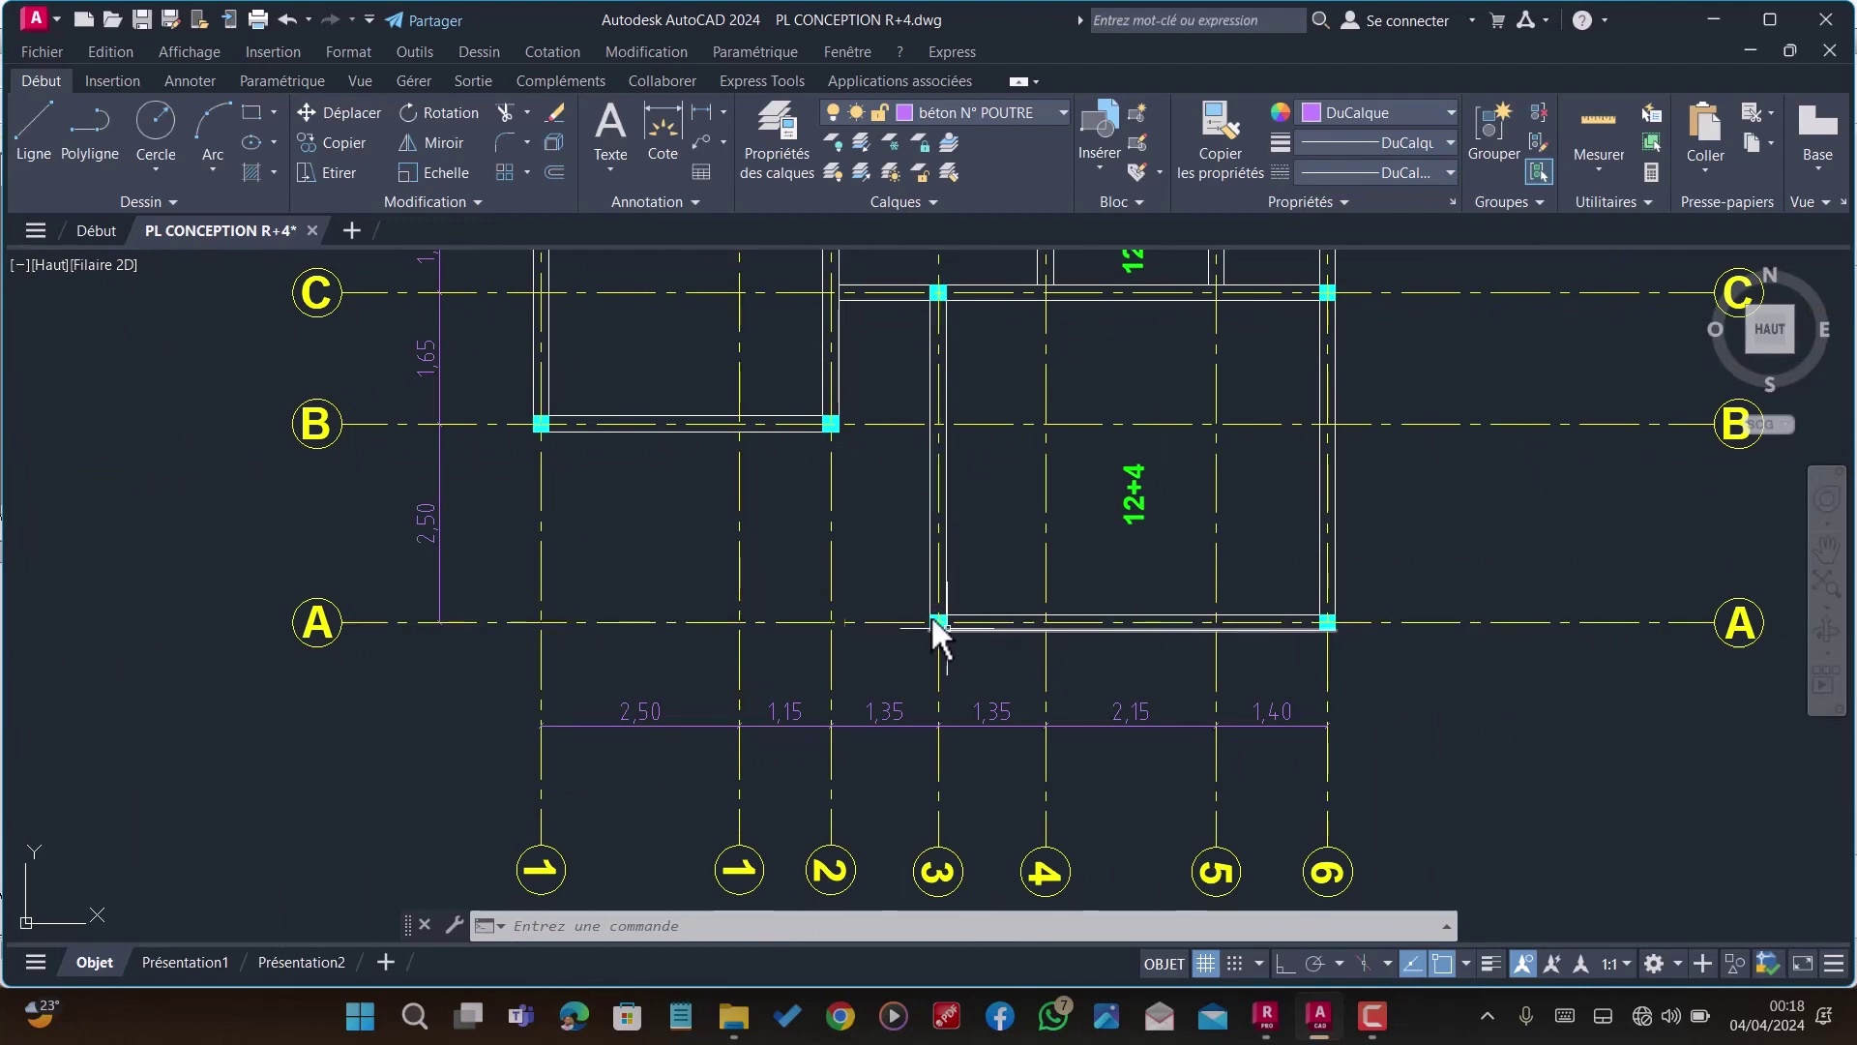
pyautogui.scroll(5, 932, 616)
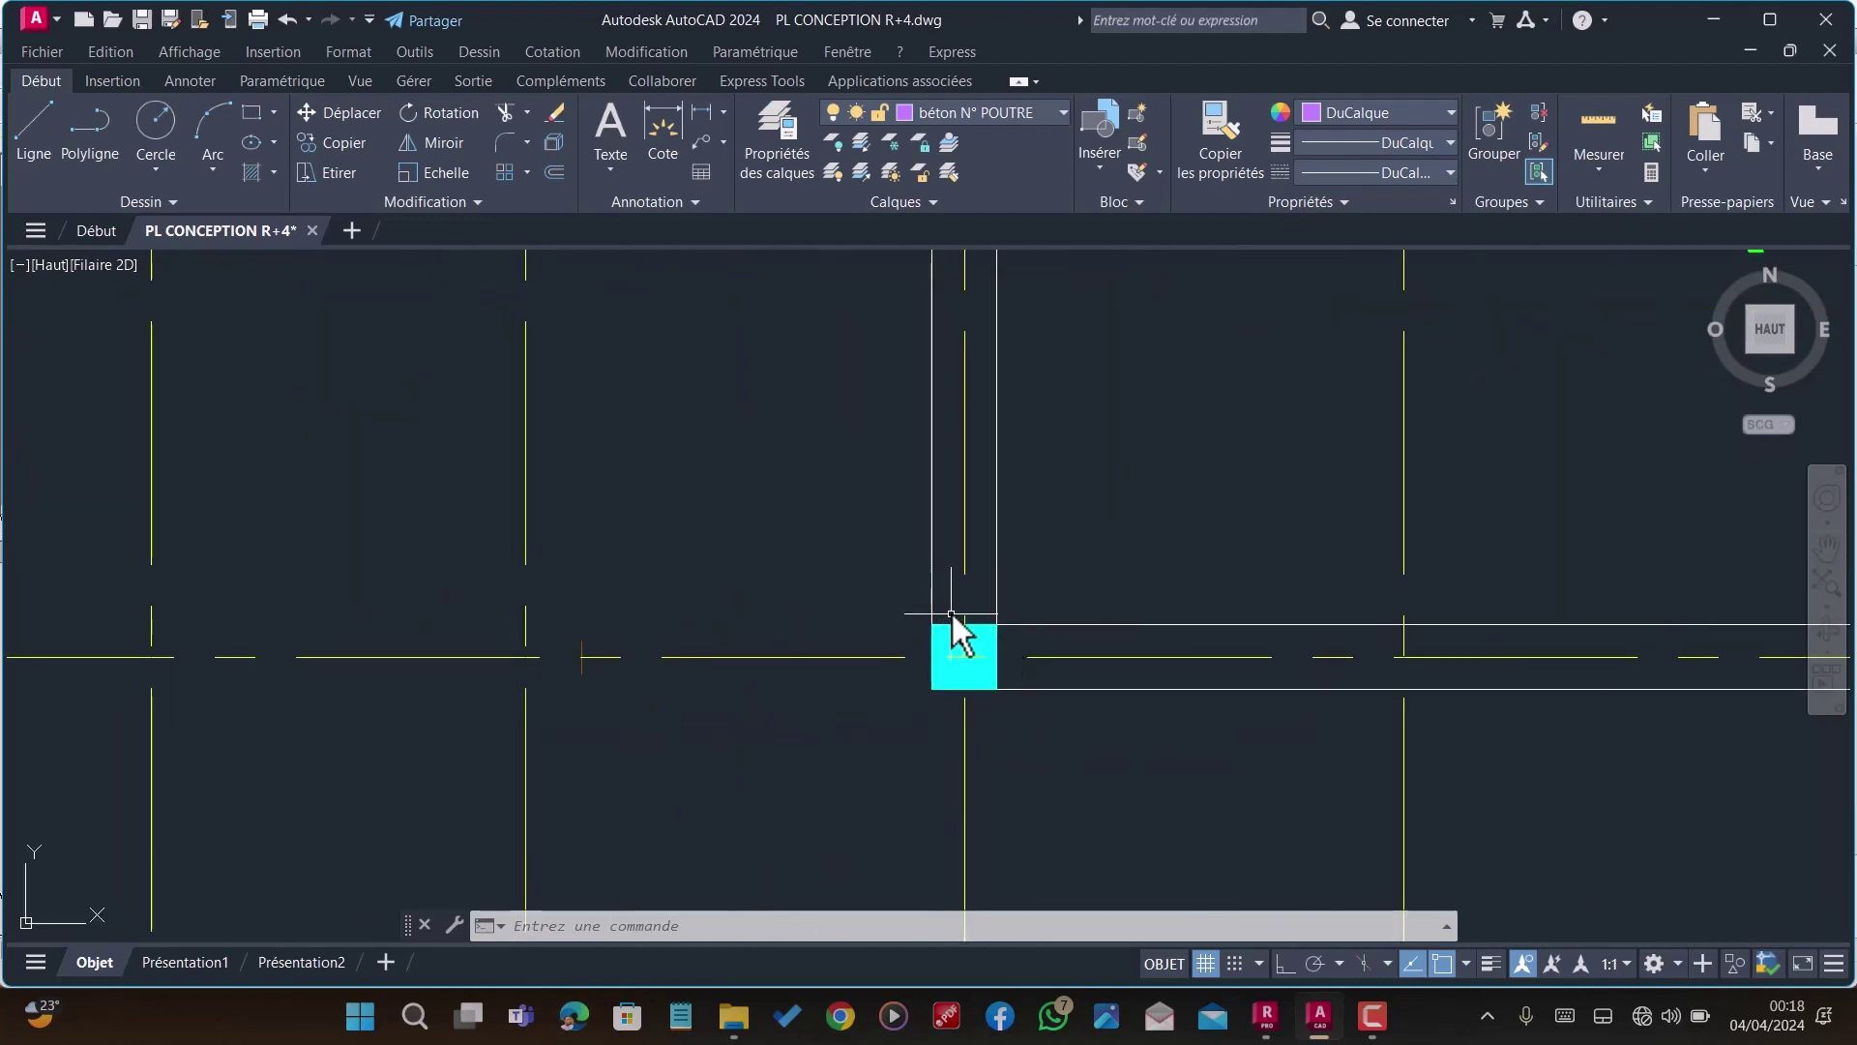
pyautogui.scroll(-3, 908, 732)
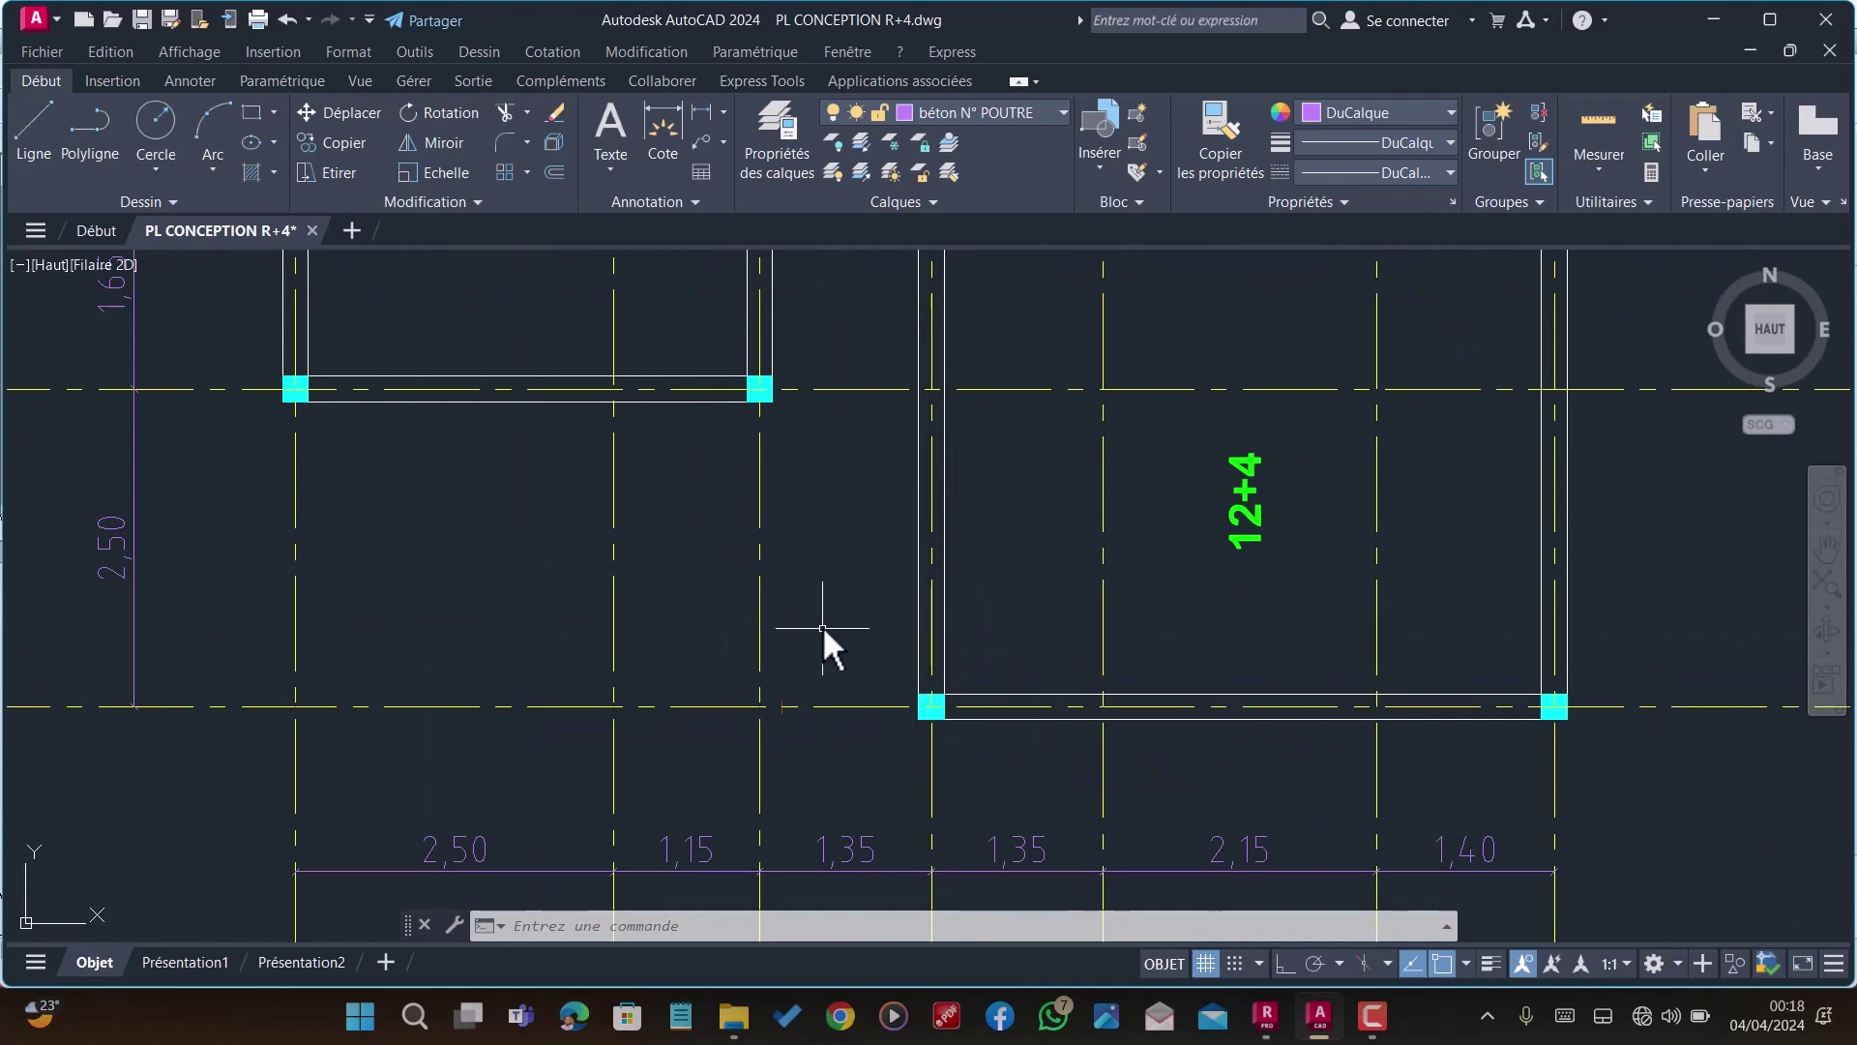
pyautogui.scroll(-2, 781, 727)
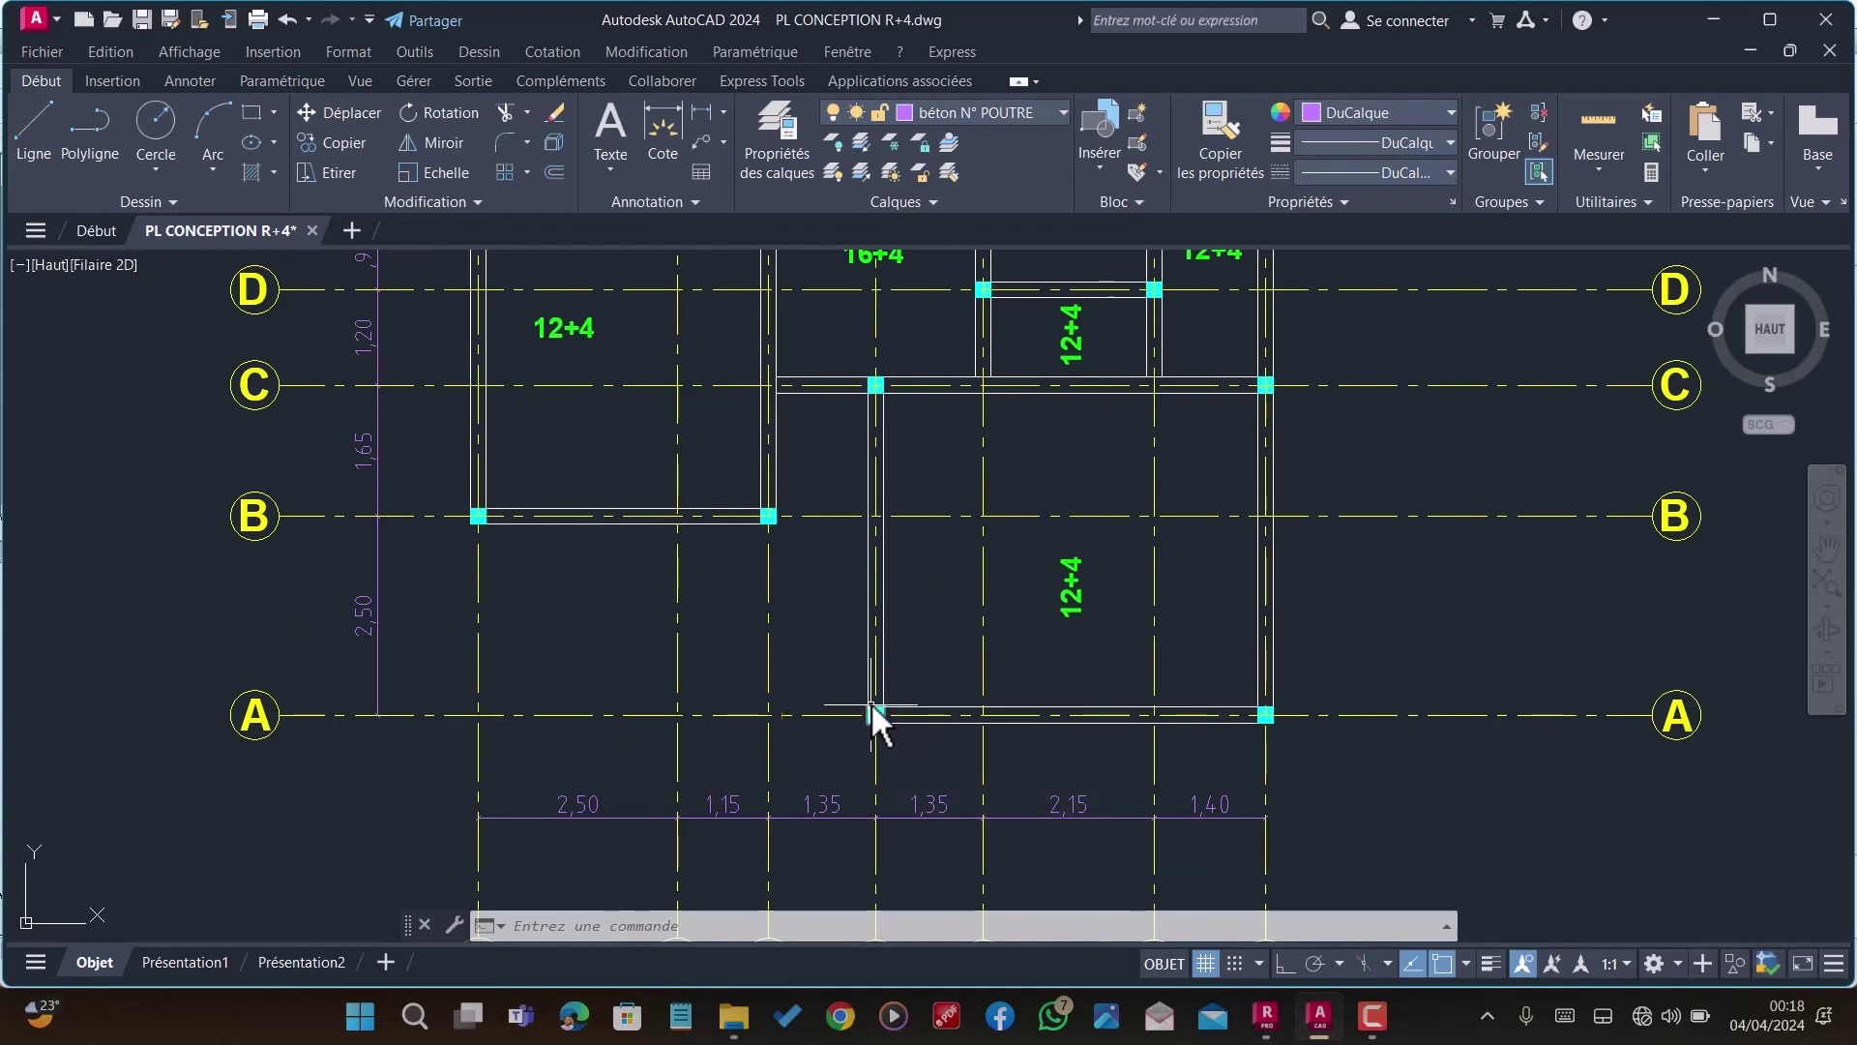
# Step: Switch back to Robot Structural Analysis, set section P1's b and h dimensions to 20 cm each, and add the section
pyautogui.click(1267, 1016)
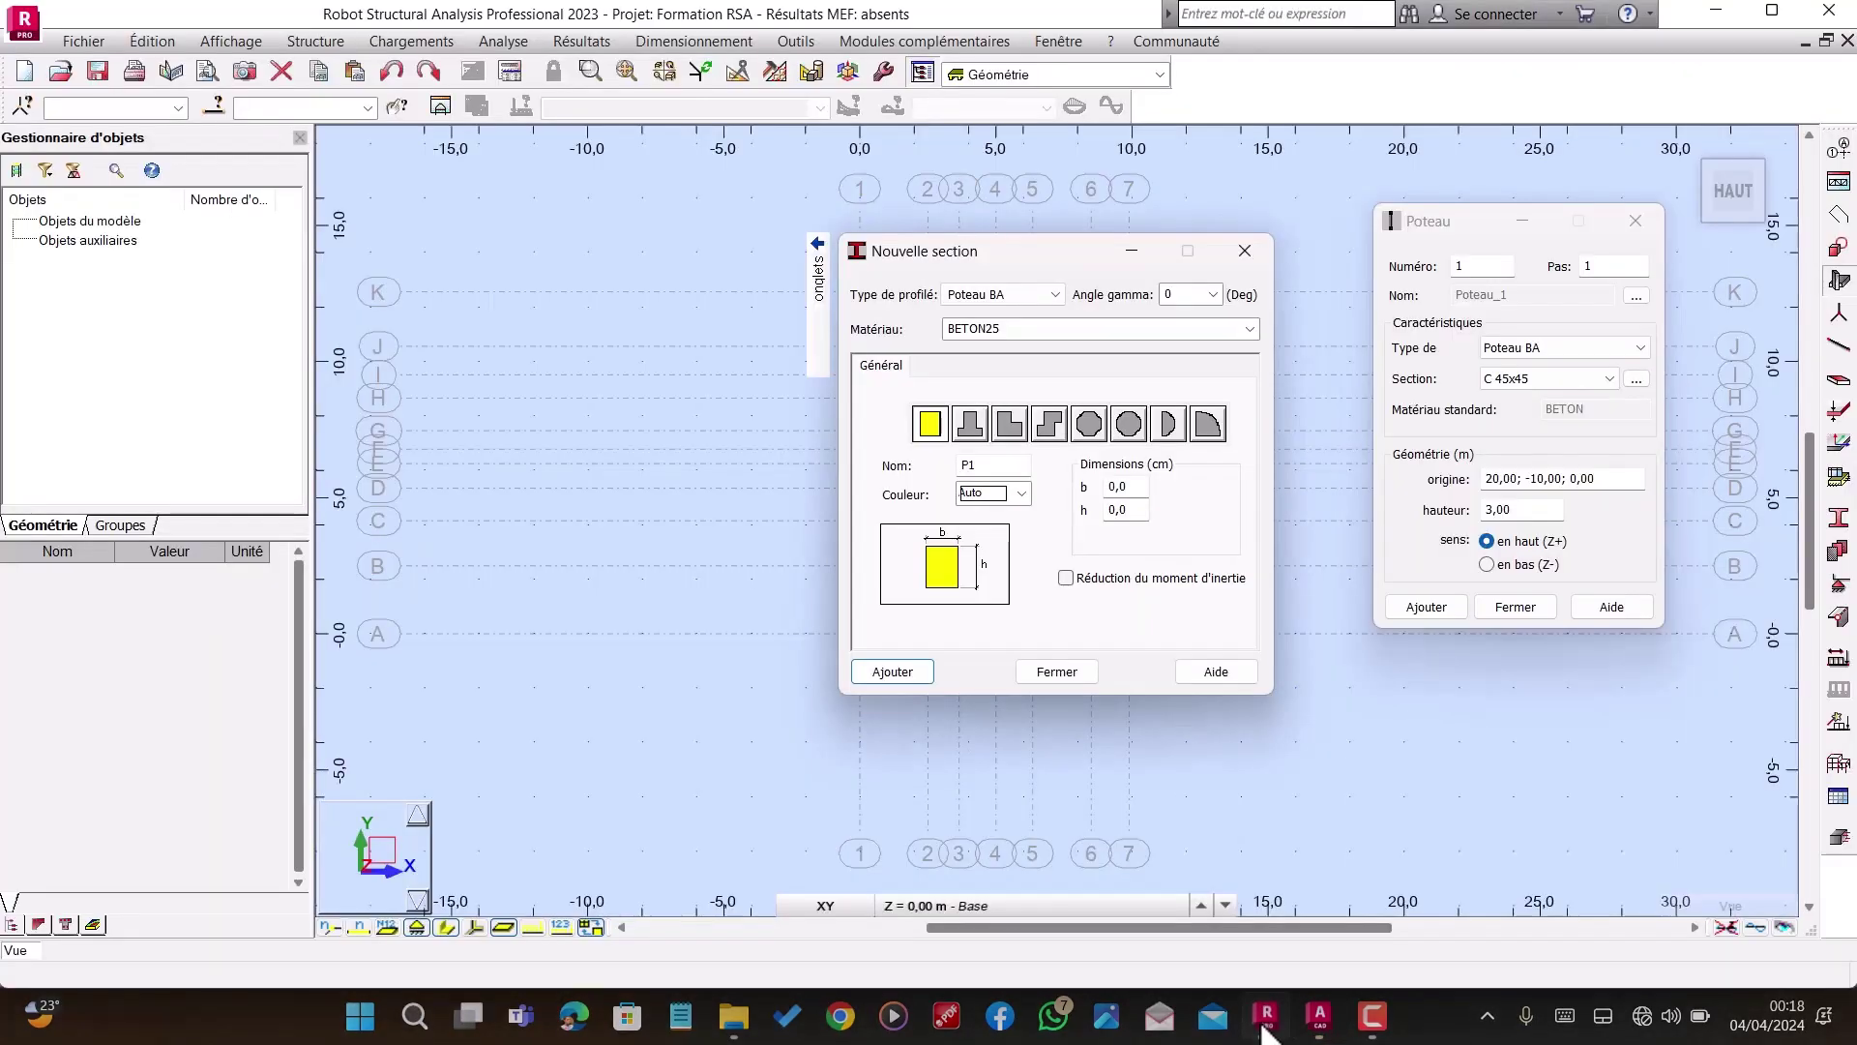
pyautogui.click(1136, 485)
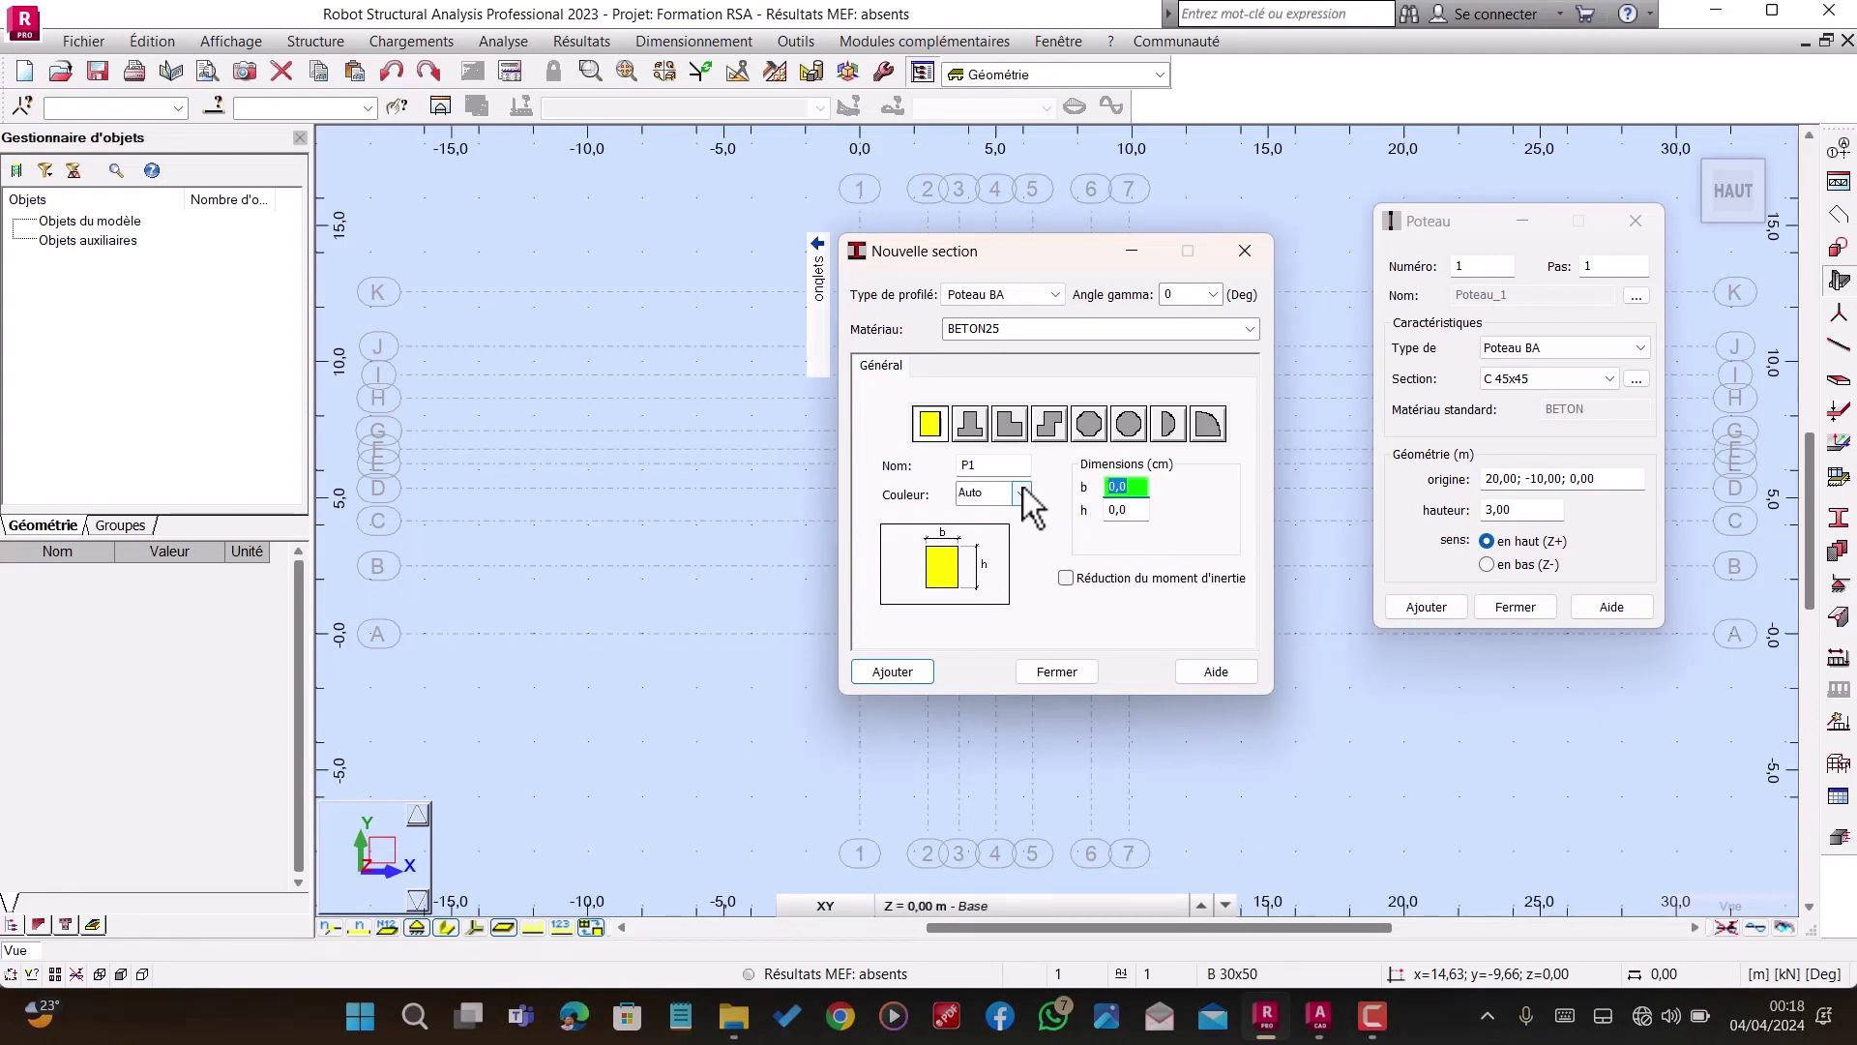
pyautogui.write('20')
pyautogui.press('Tab')
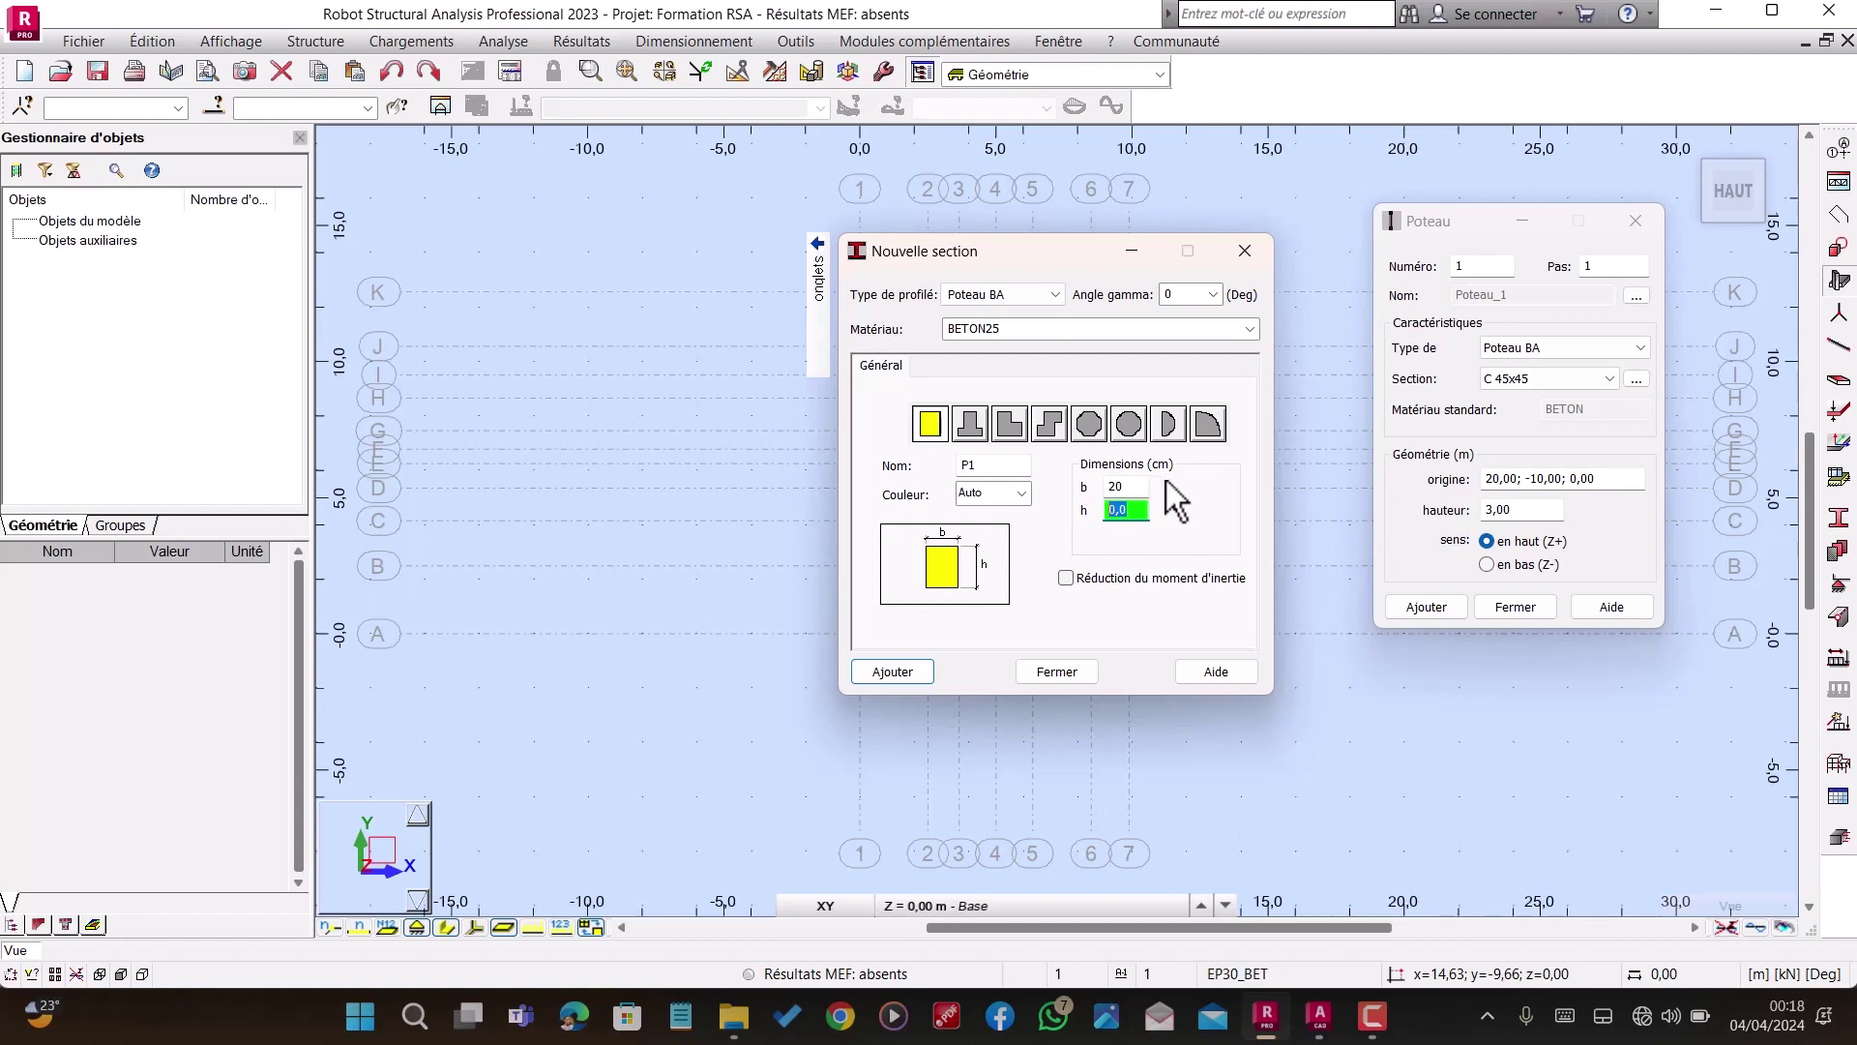
pyautogui.write('20')
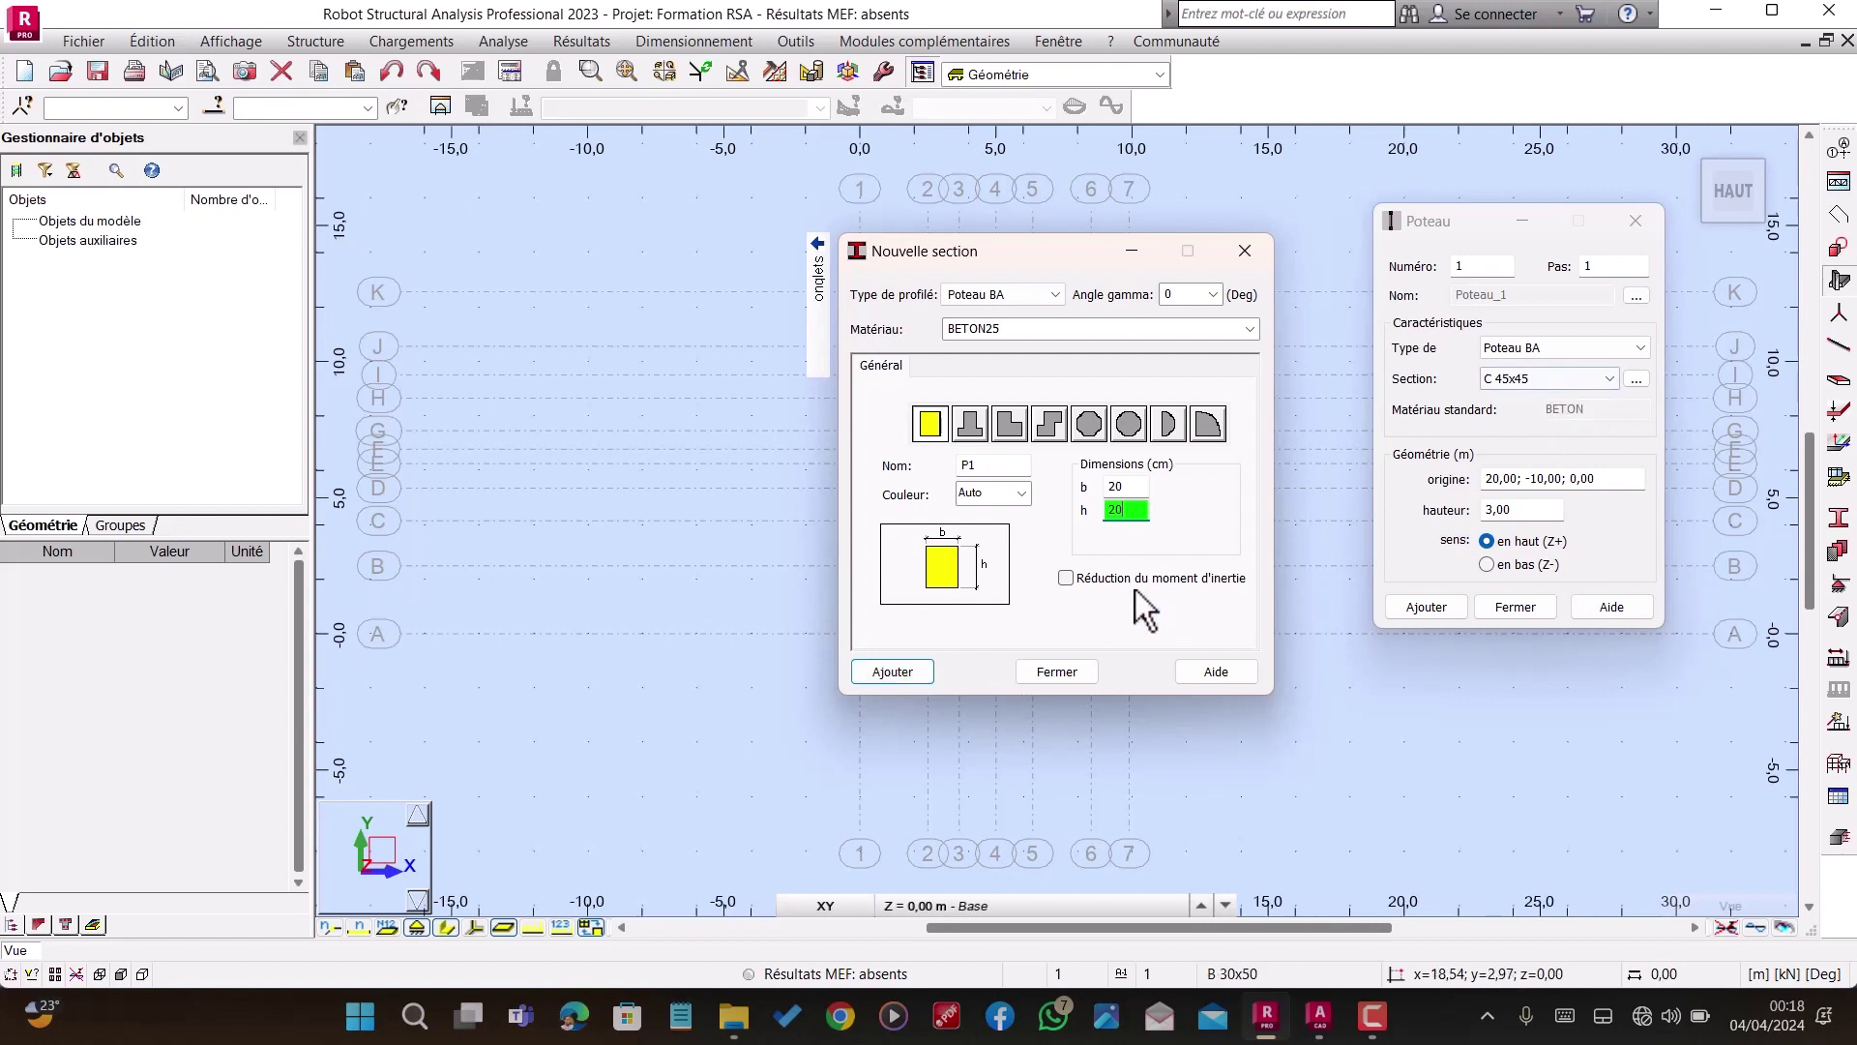
pyautogui.click(895, 669)
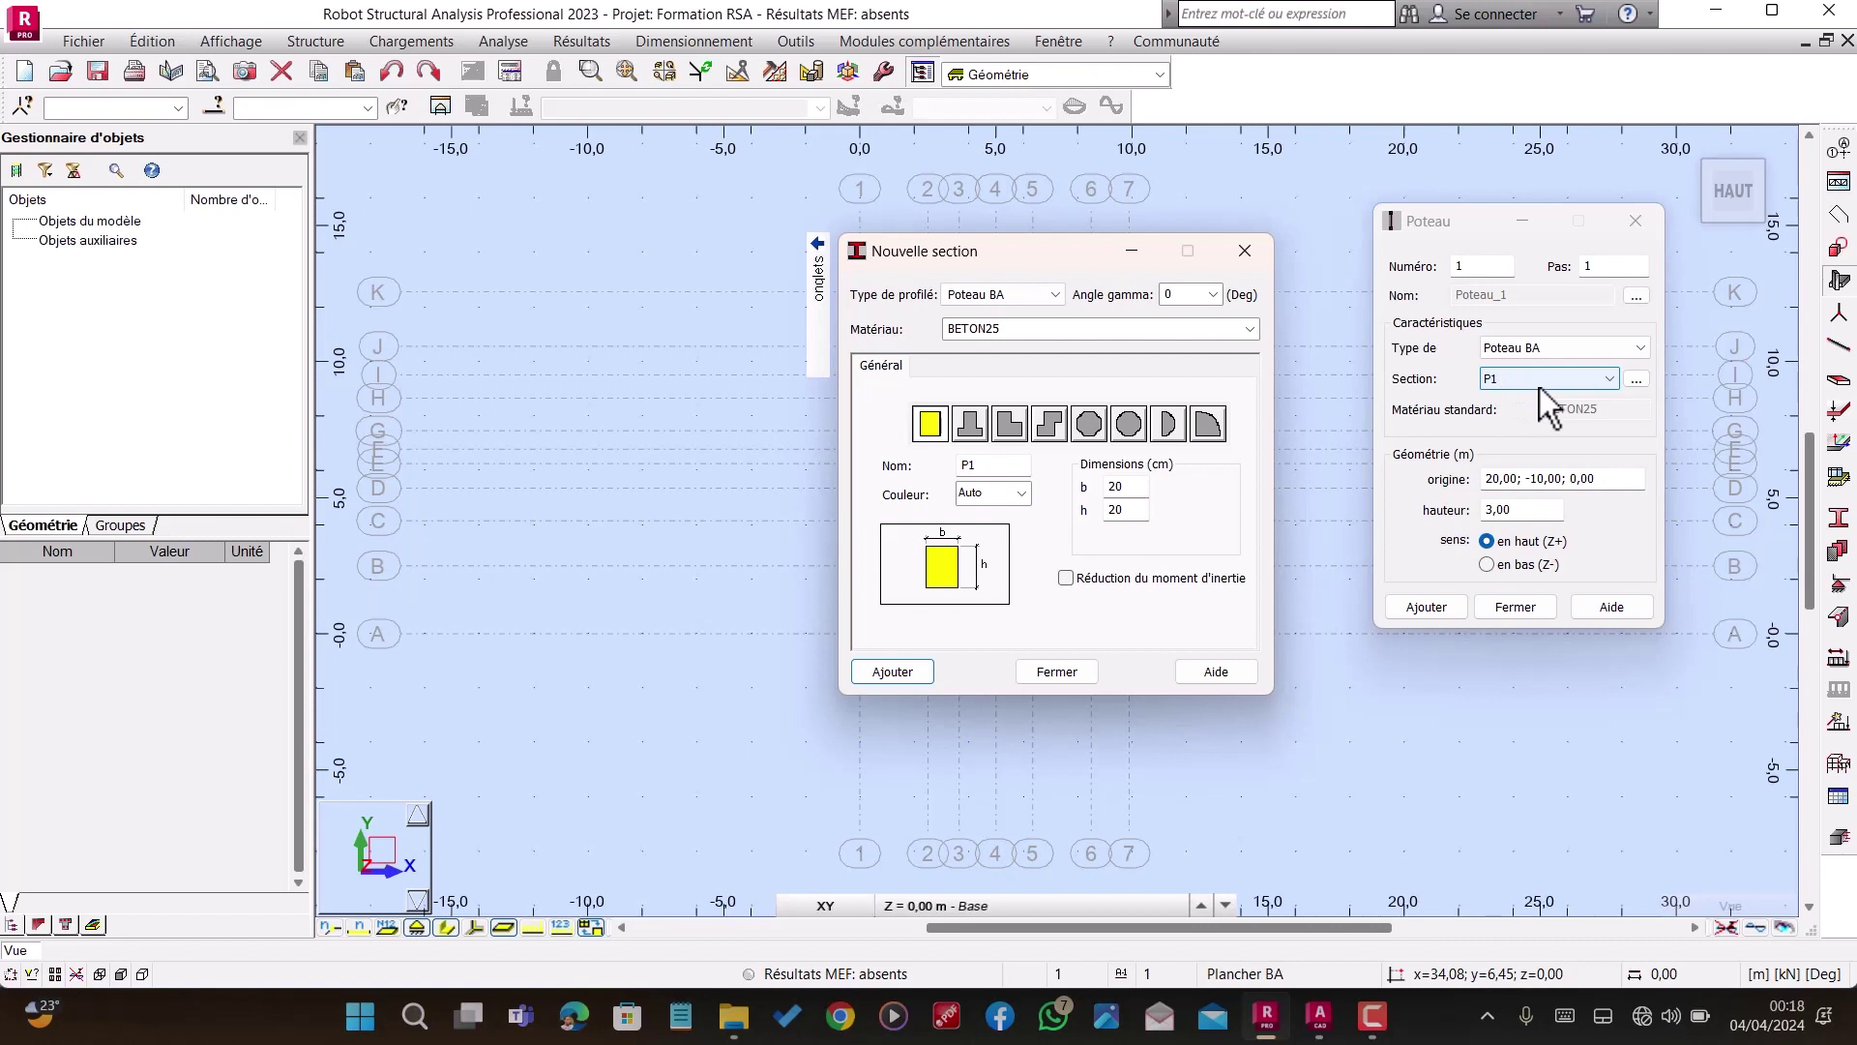
# Step: Close the new-section dialog and choose P1 as the column's section
pyautogui.click(1051, 670)
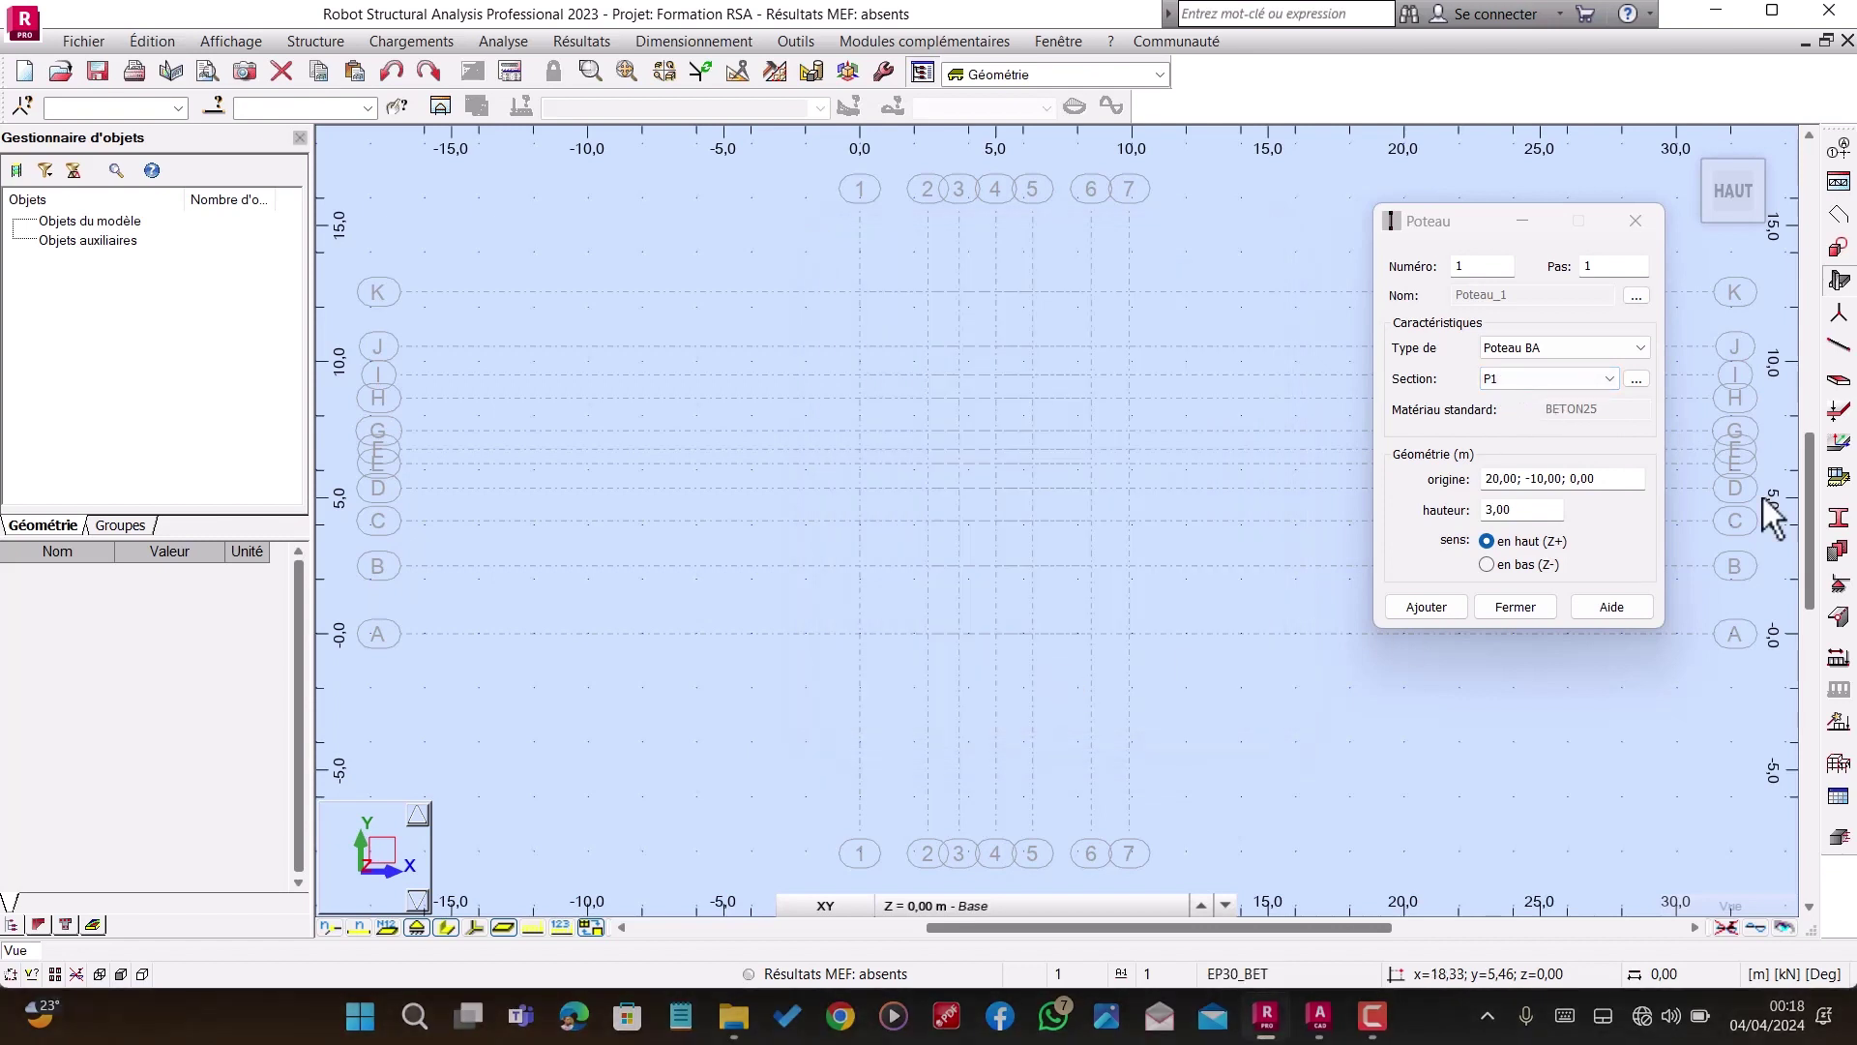
pyautogui.click(1612, 380)
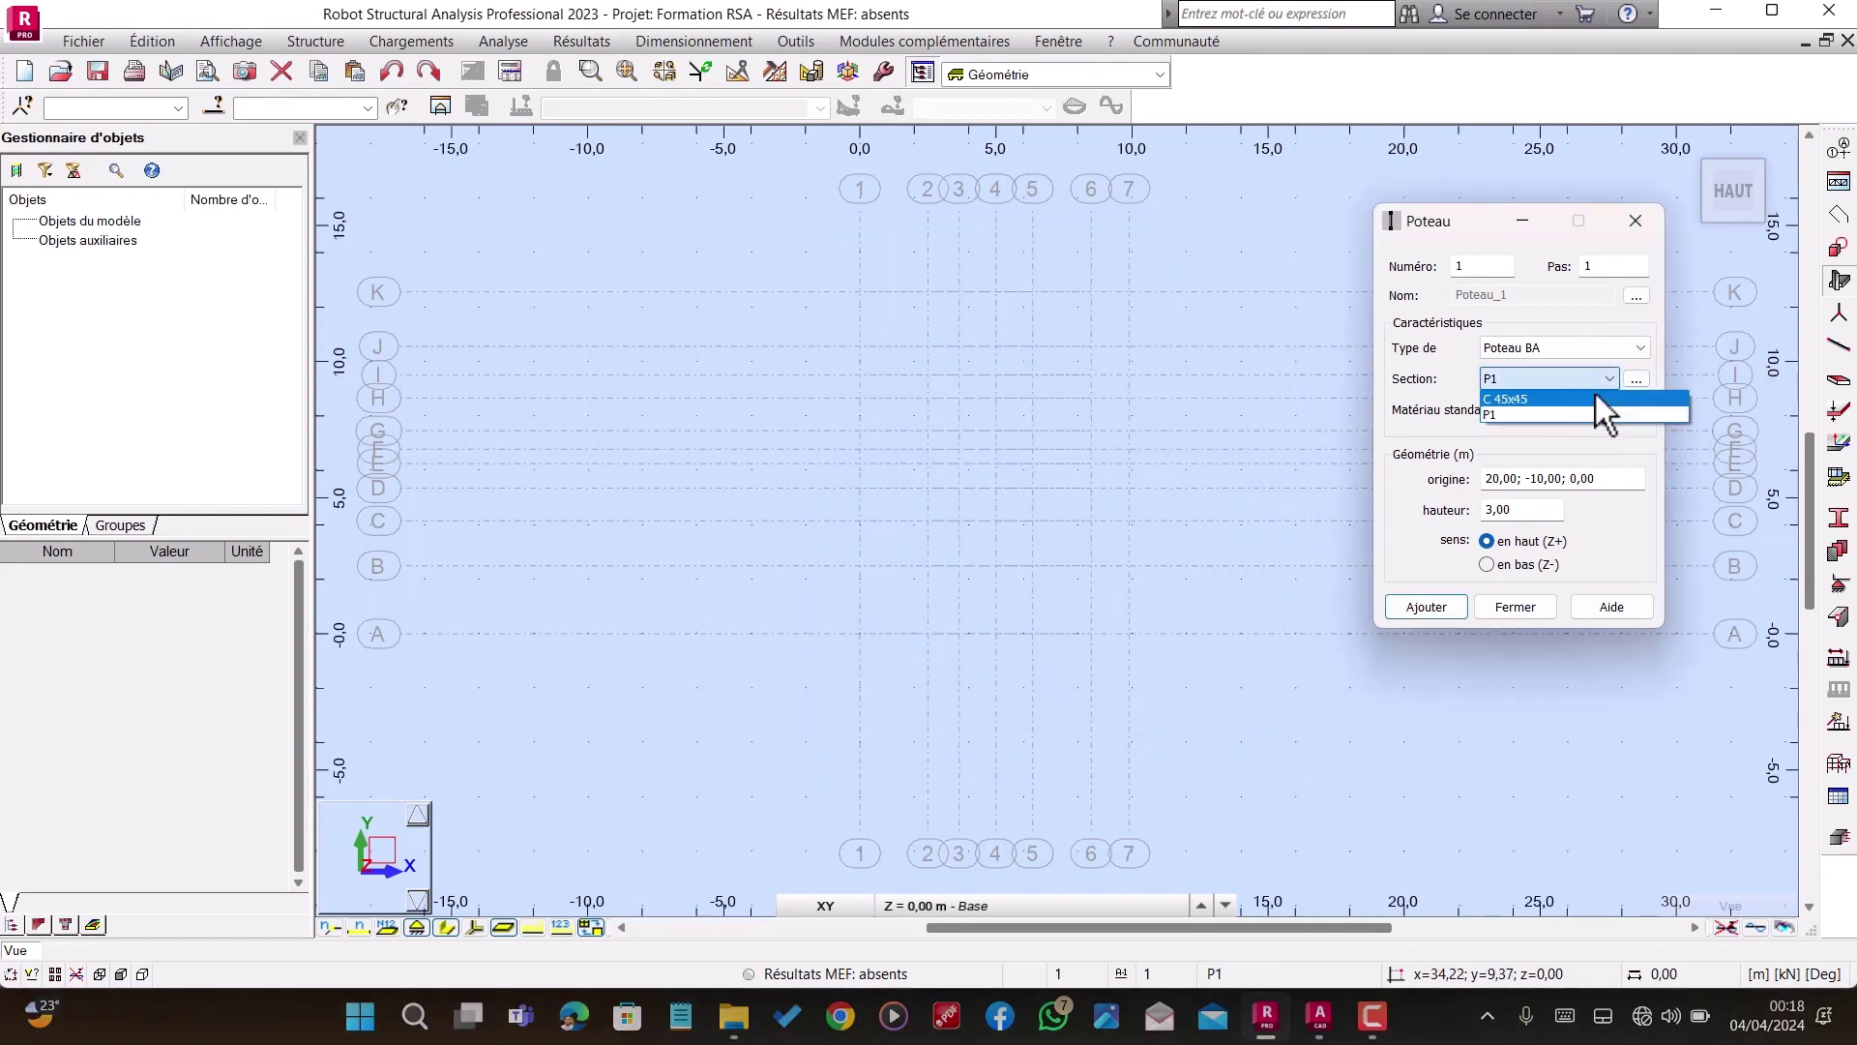
pyautogui.click(1499, 412)
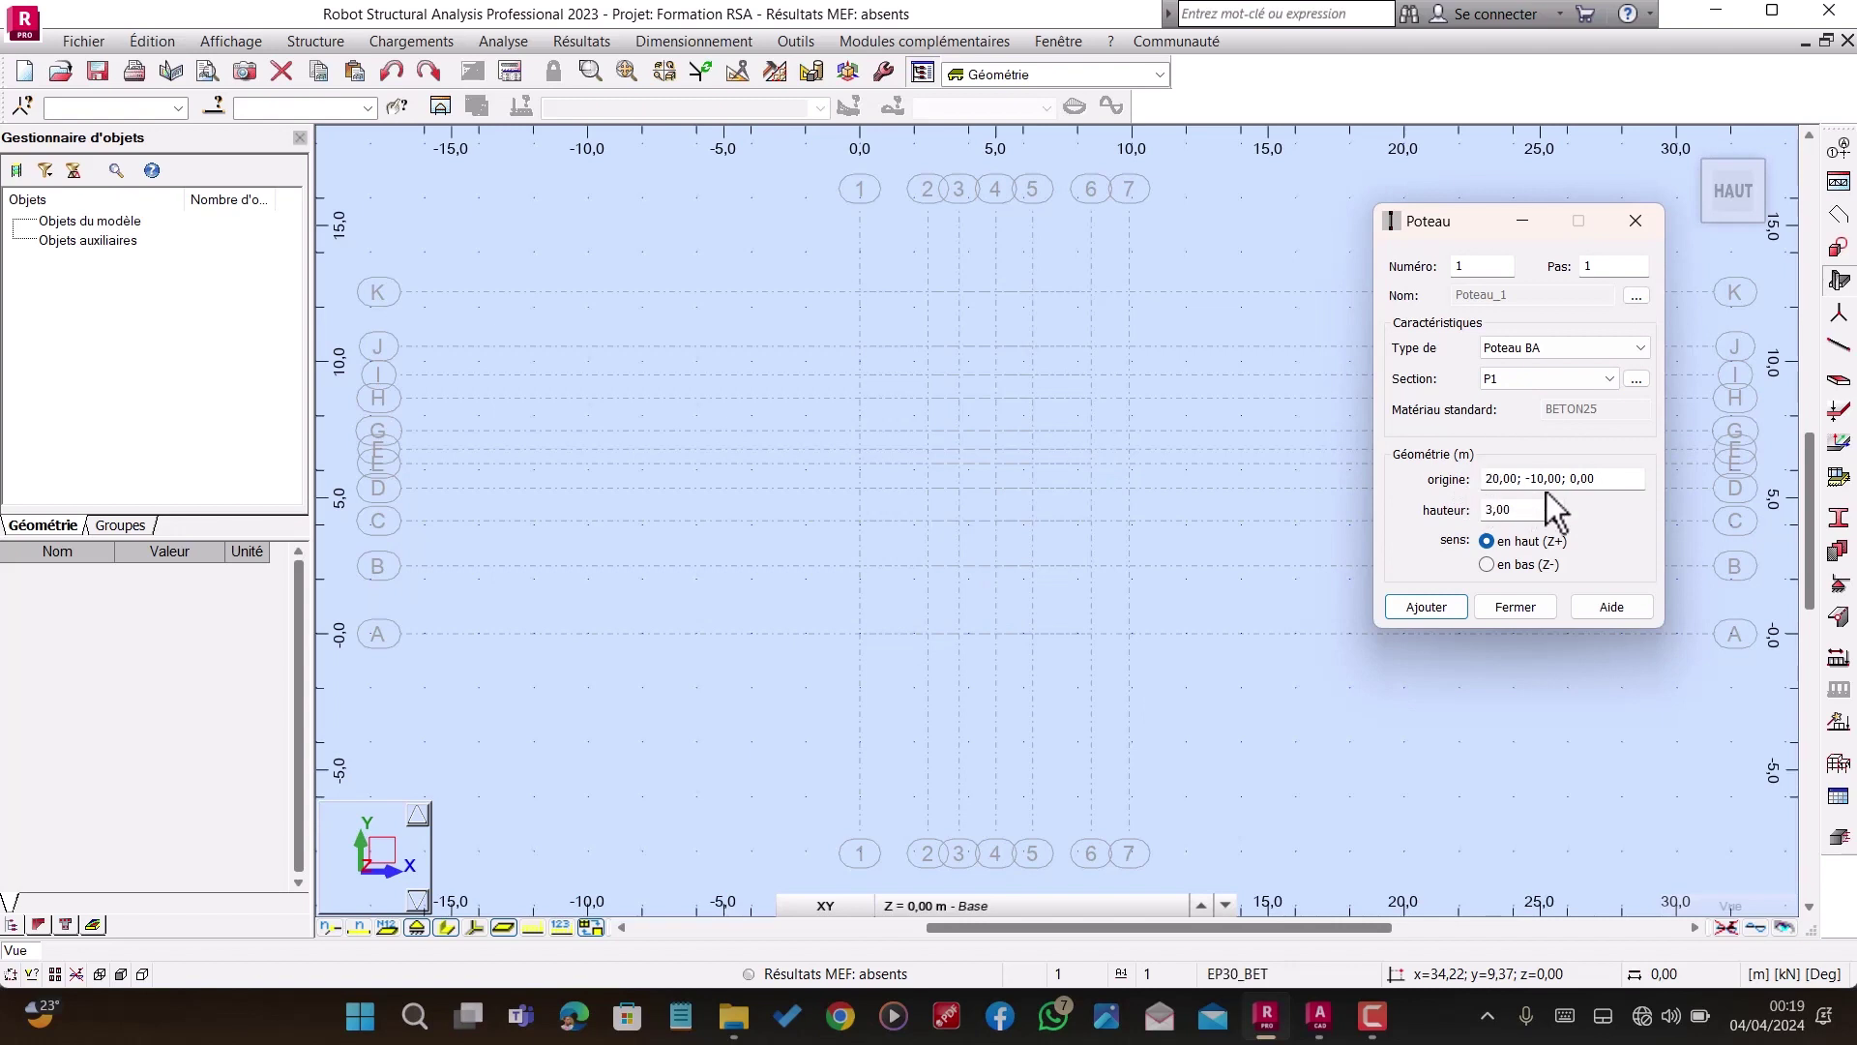
# Step: Keep the column height at 3,00 m and the direction upward (Z+), and activate the origin for picking on the grid
pyautogui.click(1614, 482)
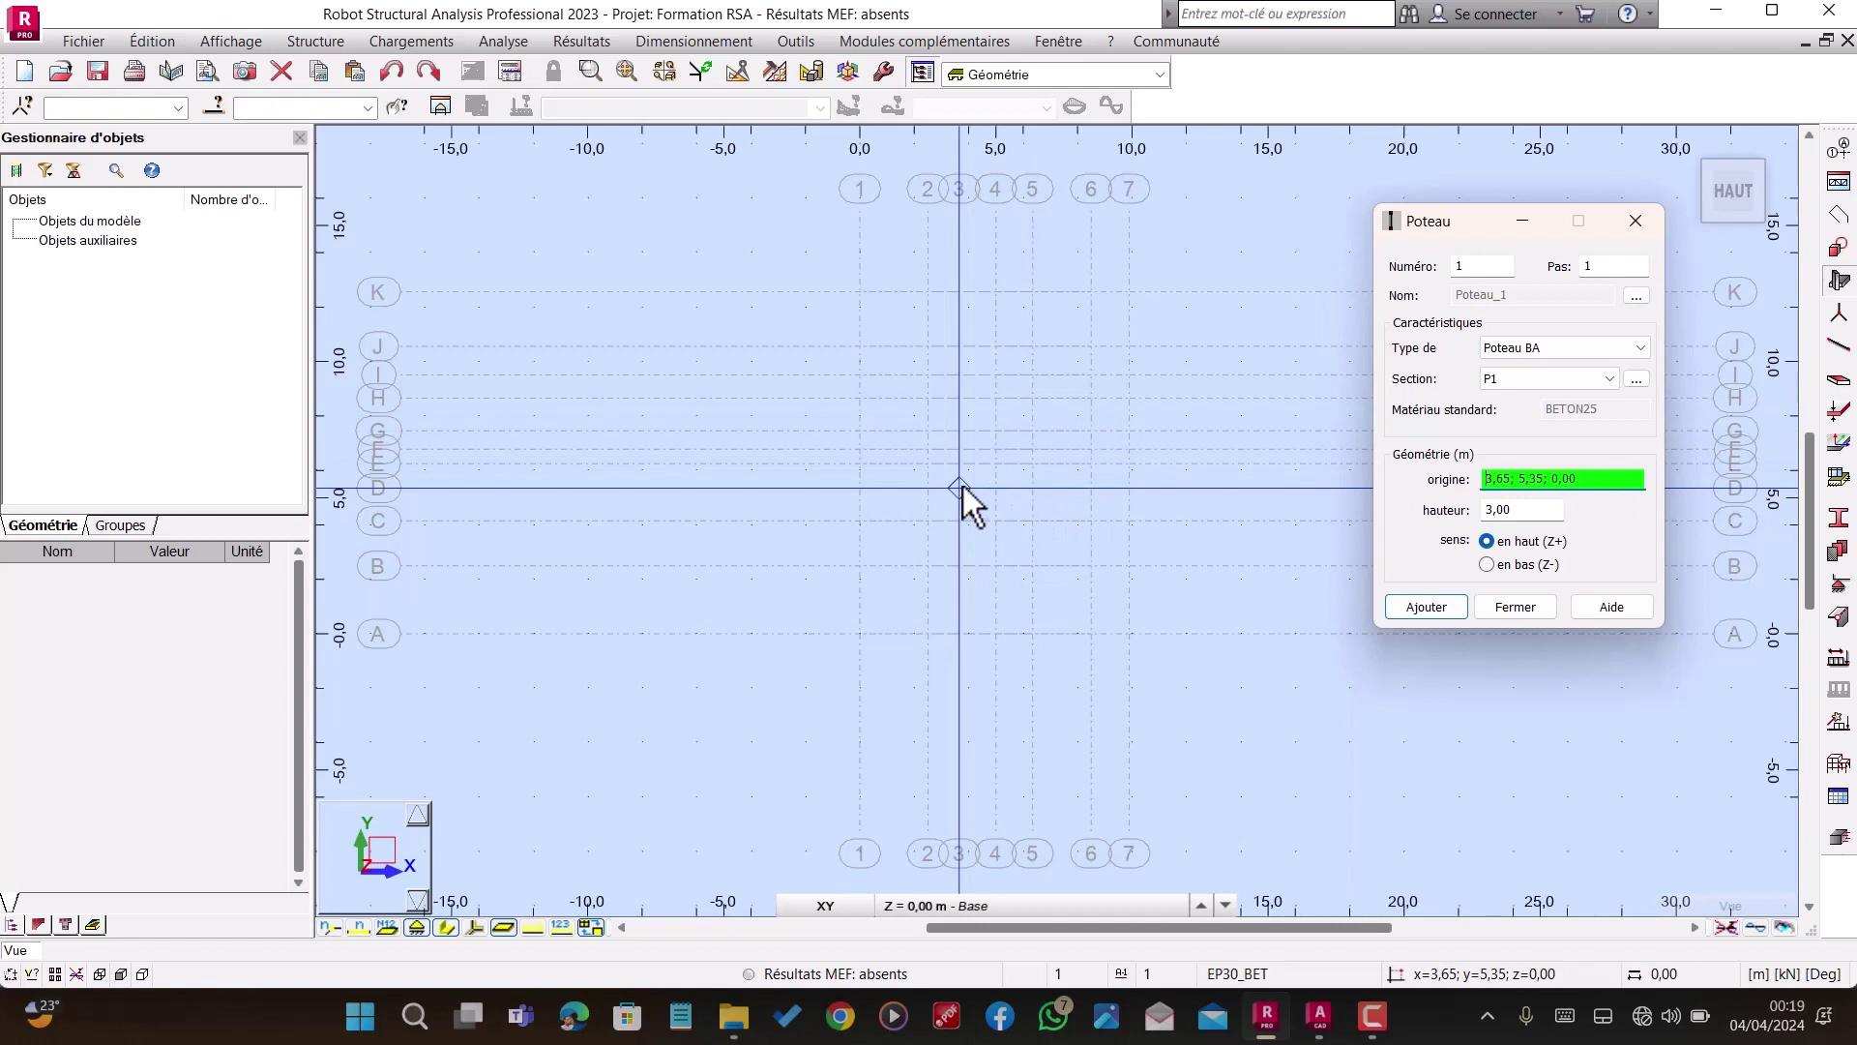
pyautogui.click(1511, 512)
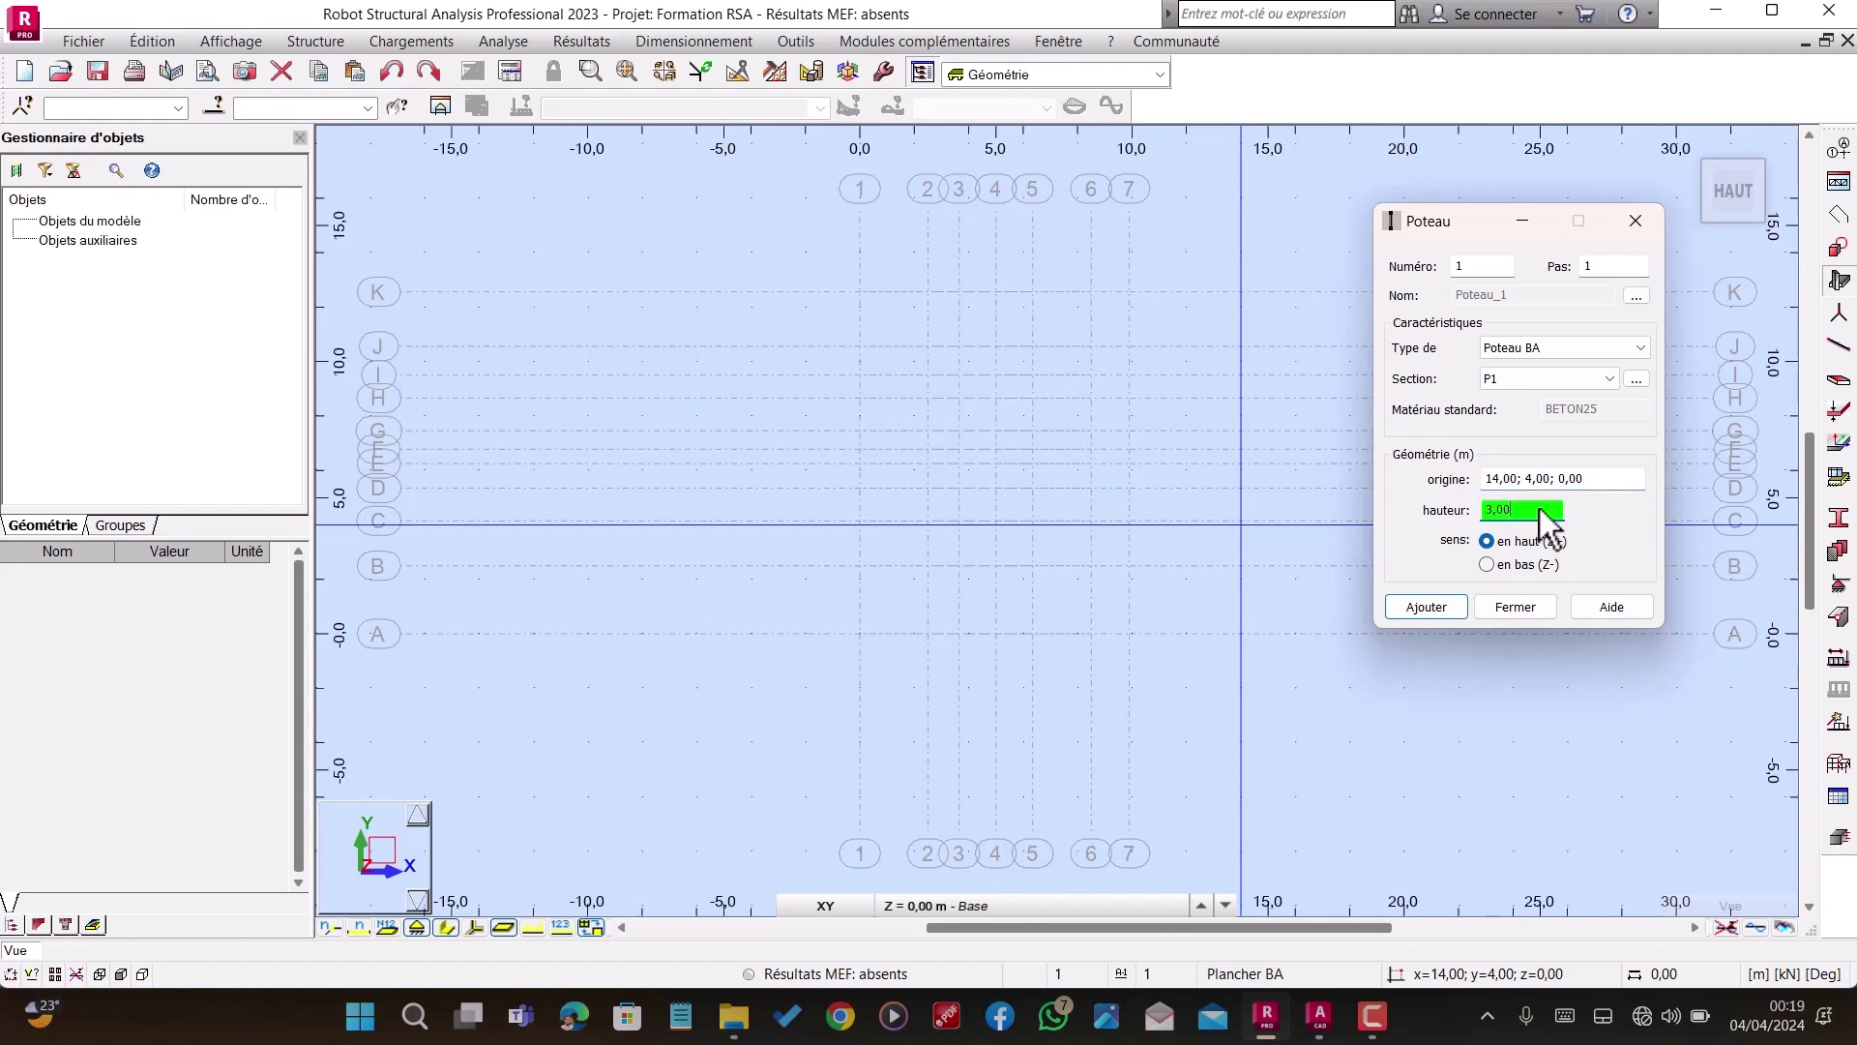
pyautogui.click(1540, 512)
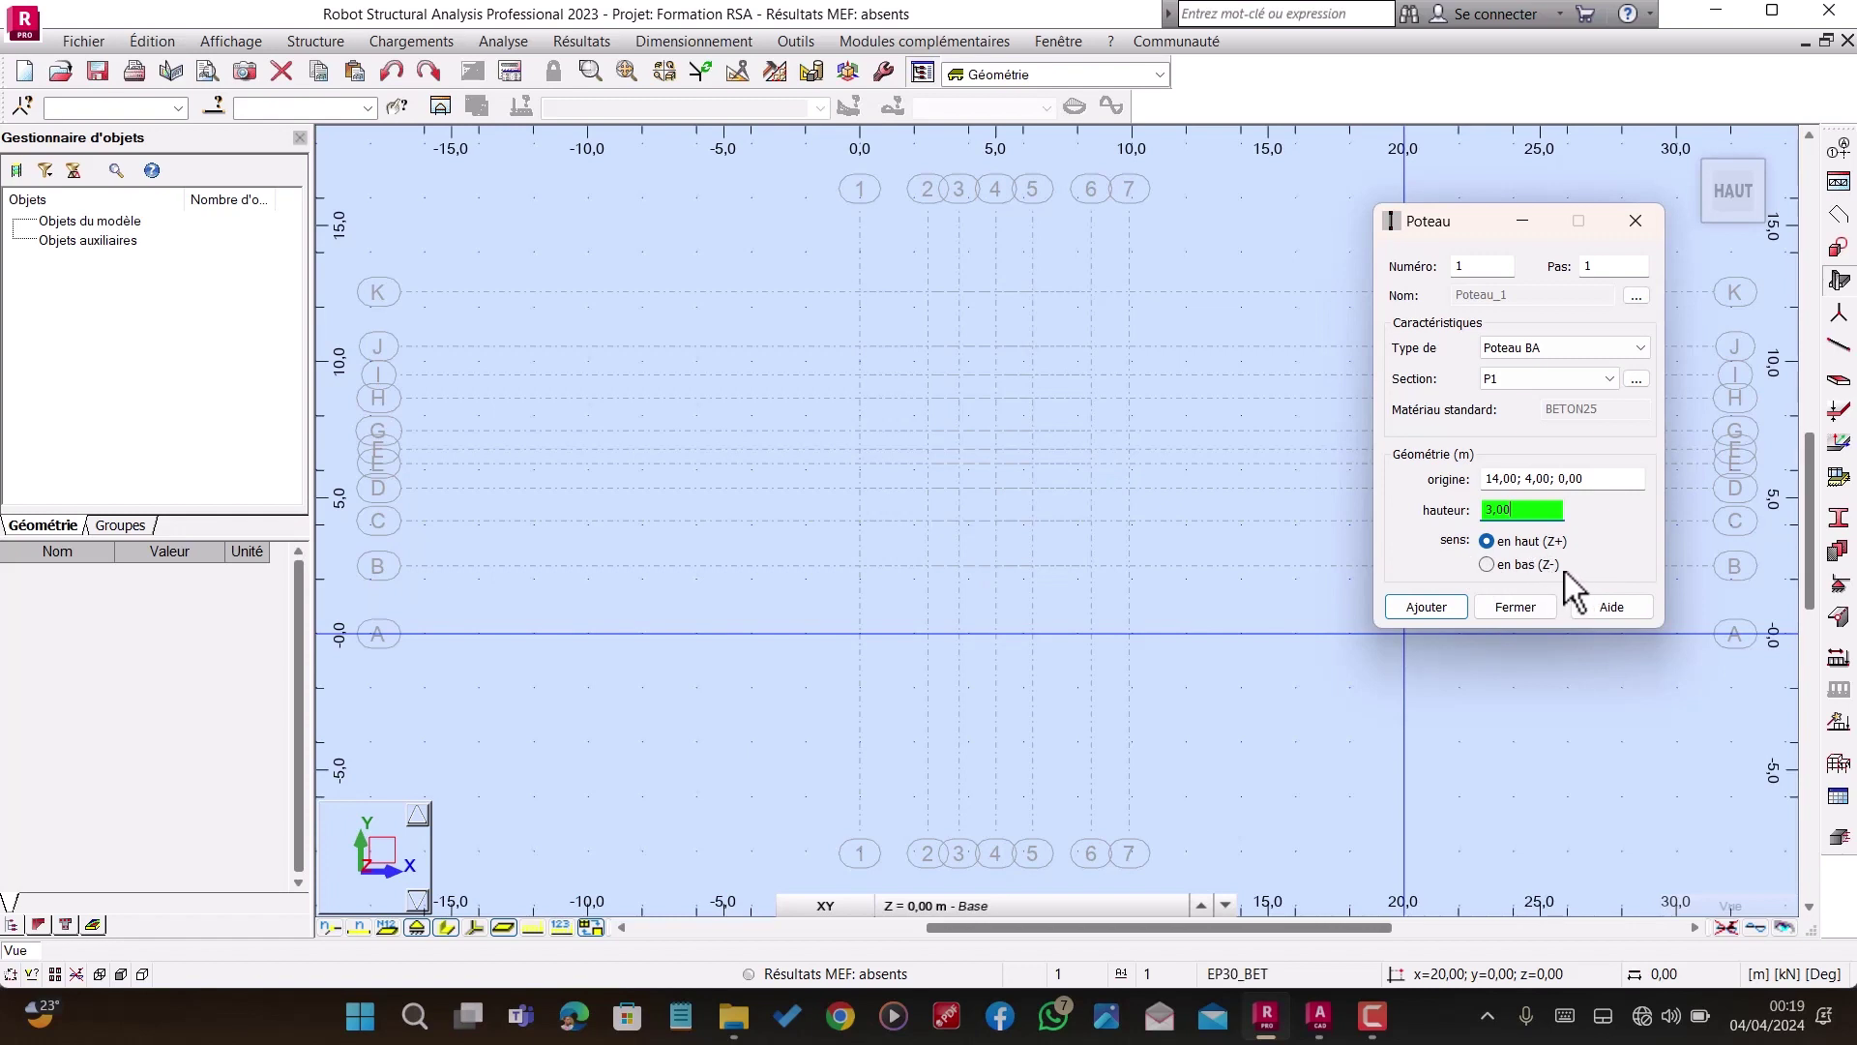
pyautogui.click(1484, 537)
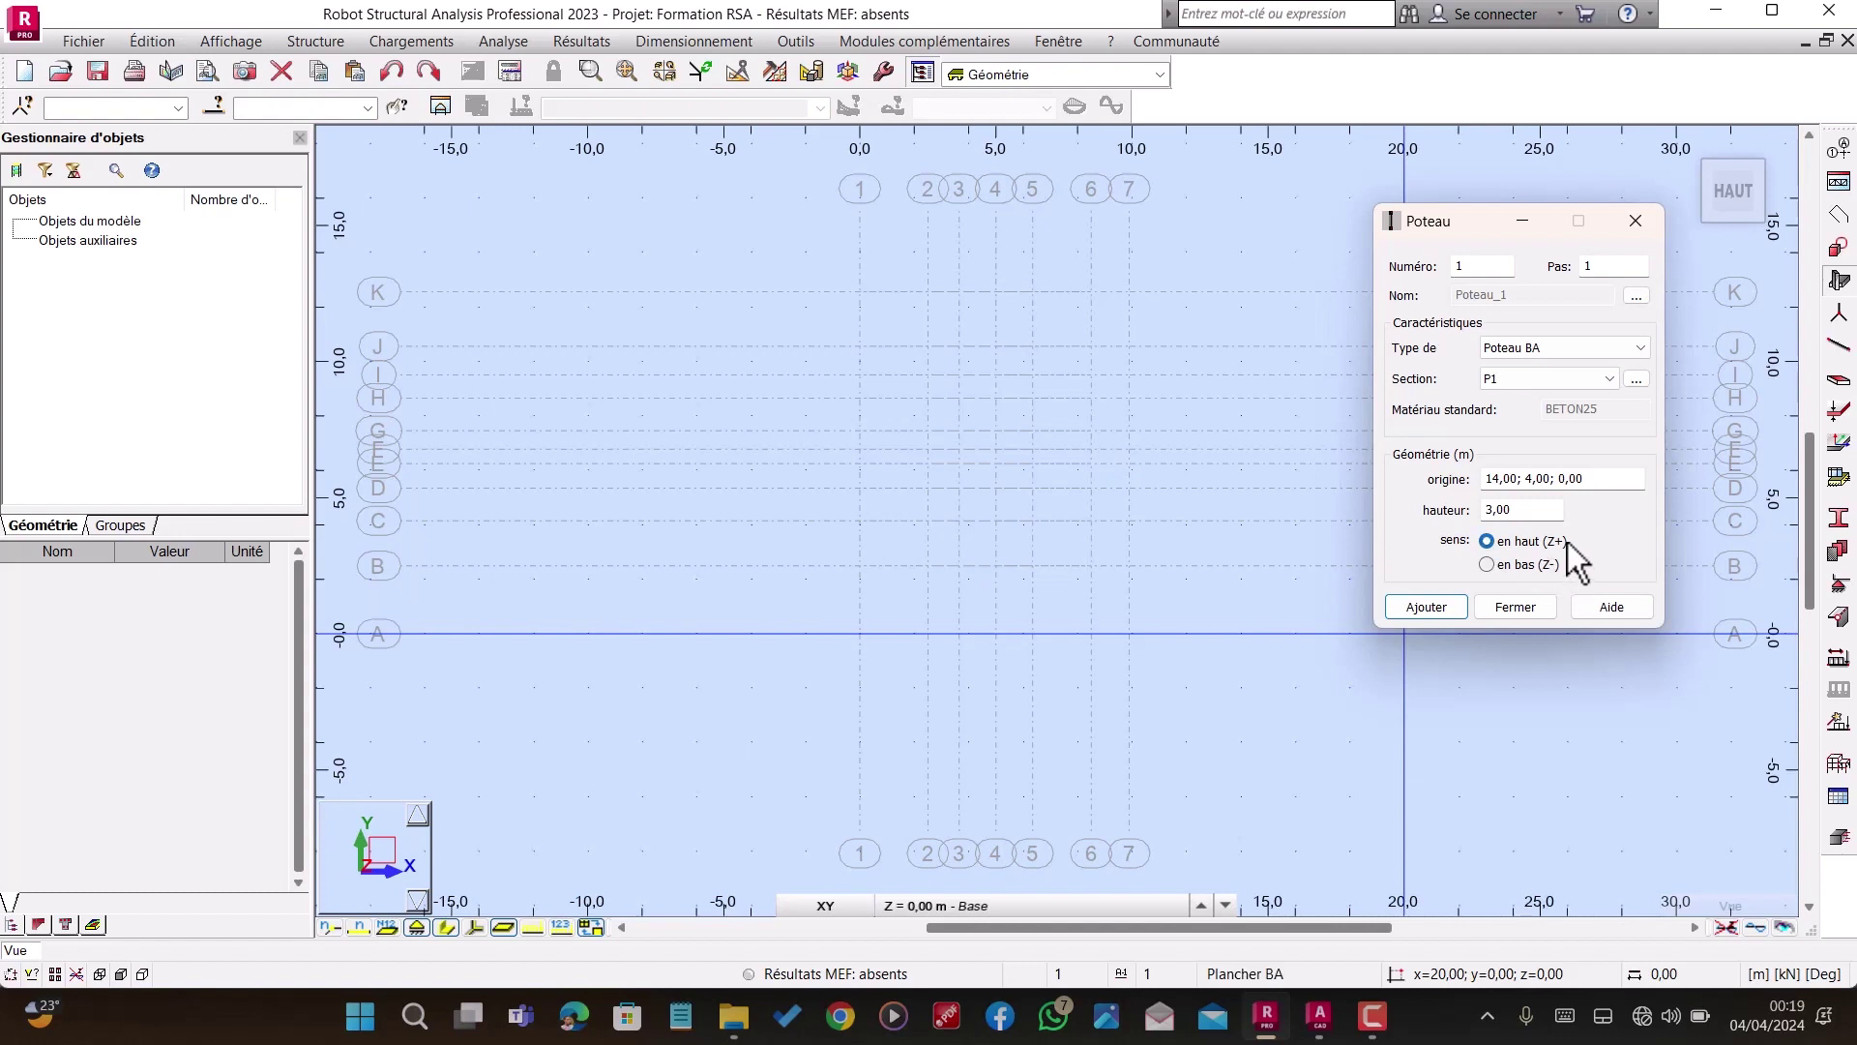
pyautogui.click(1596, 477)
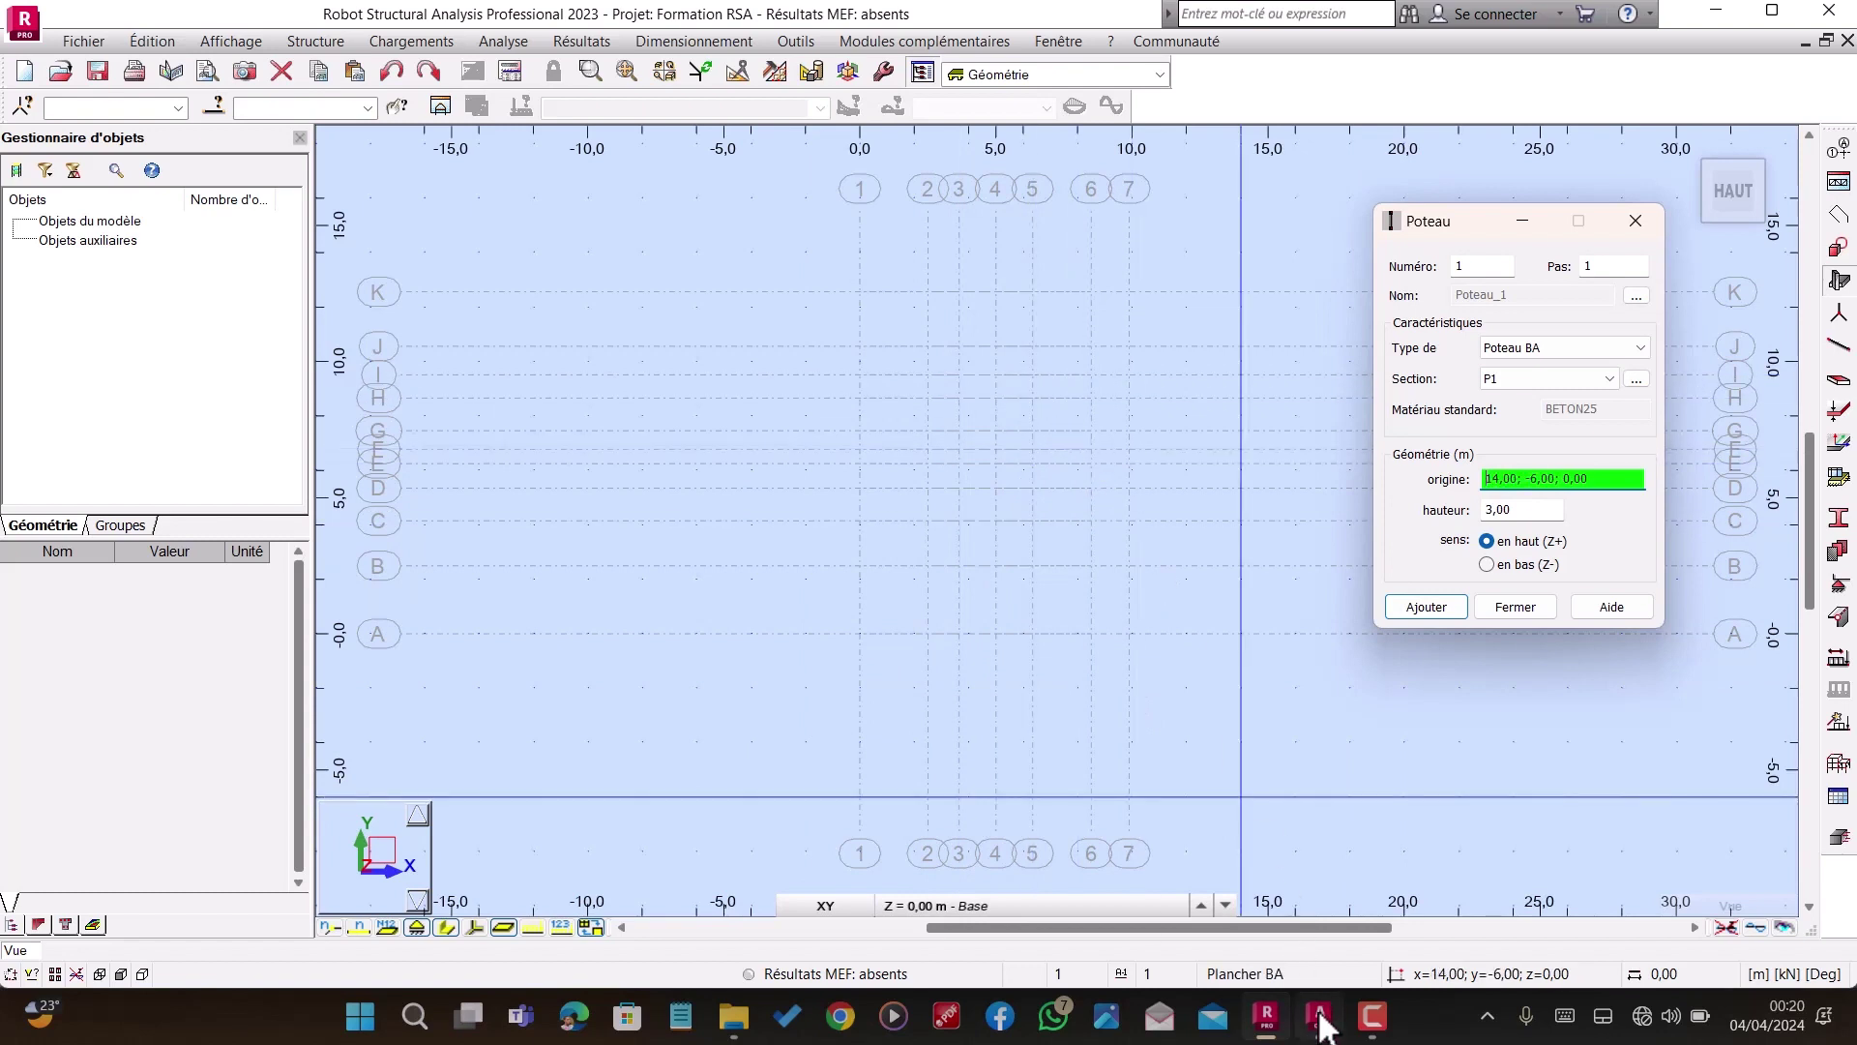
# Step: Switch to AutoCAD and examine the columns along axis A, at axes 3 and 6, on the ground-floor plan
pyautogui.moveTo(1325, 1027)
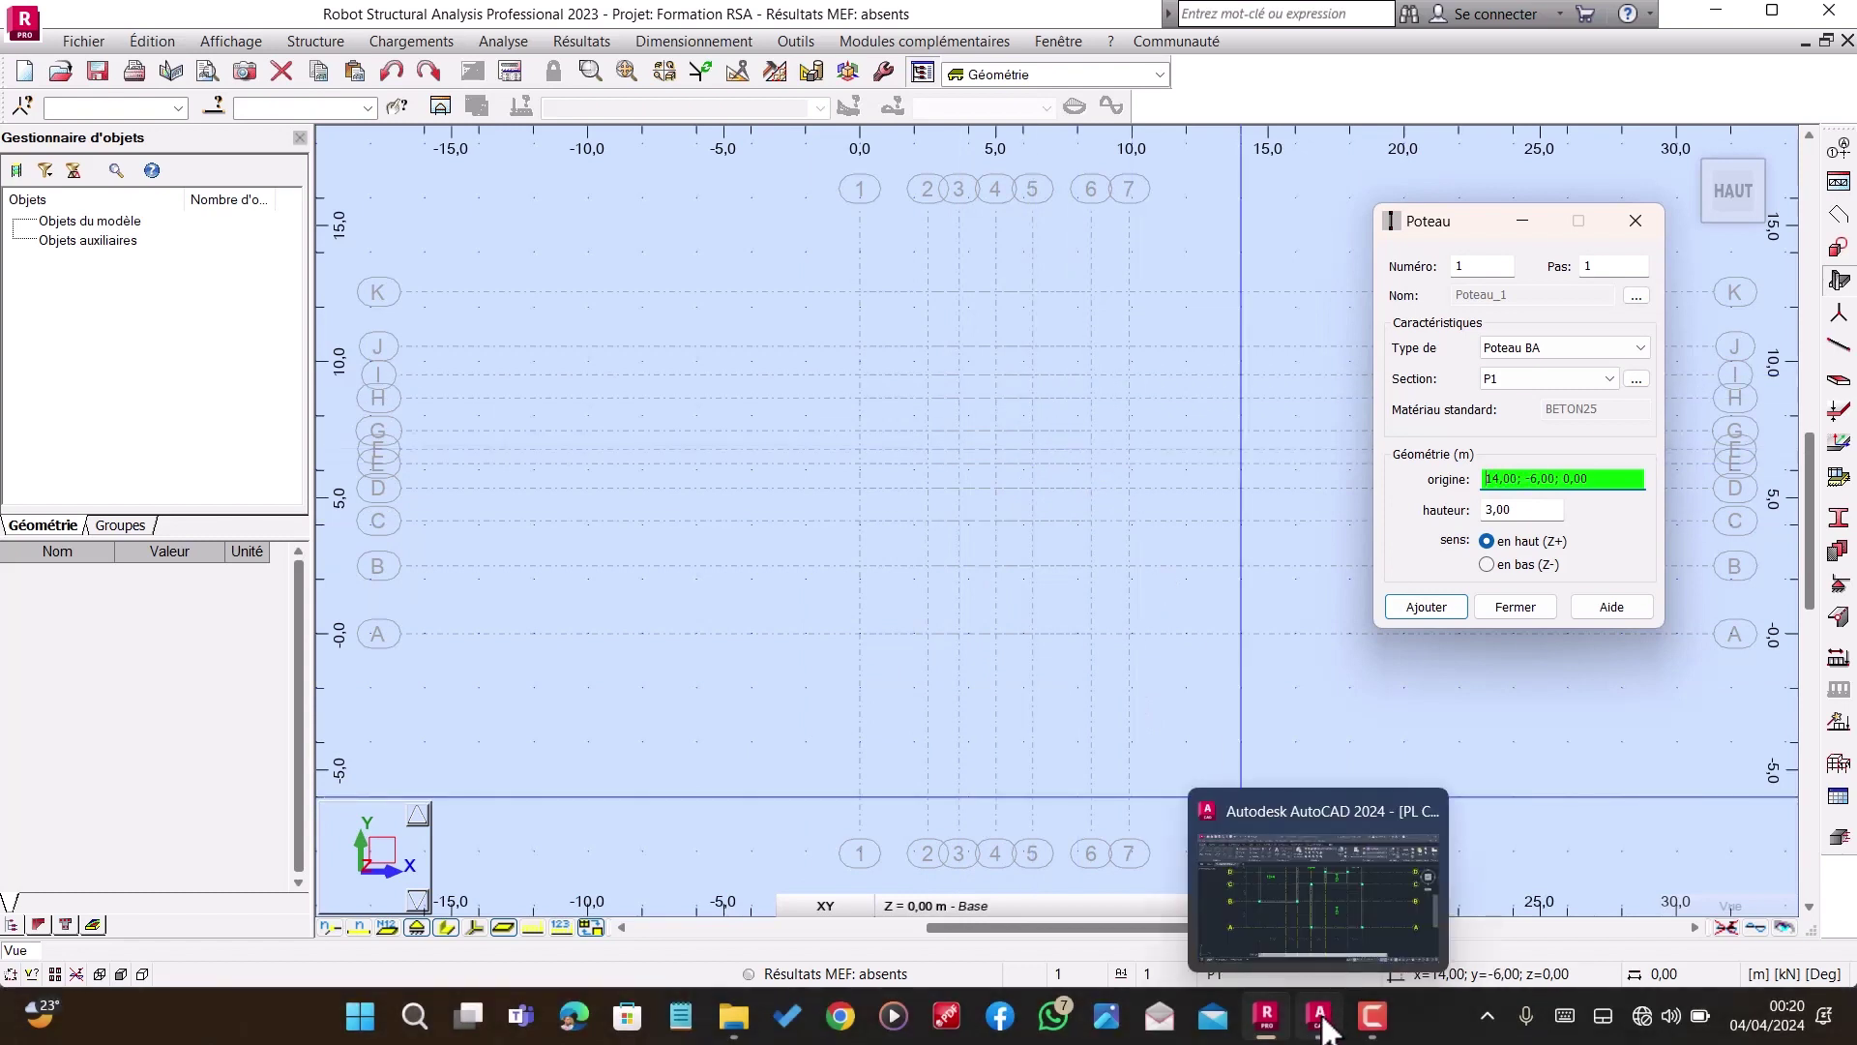
pyautogui.click(1322, 1022)
pyautogui.scroll(-2, 788, 632)
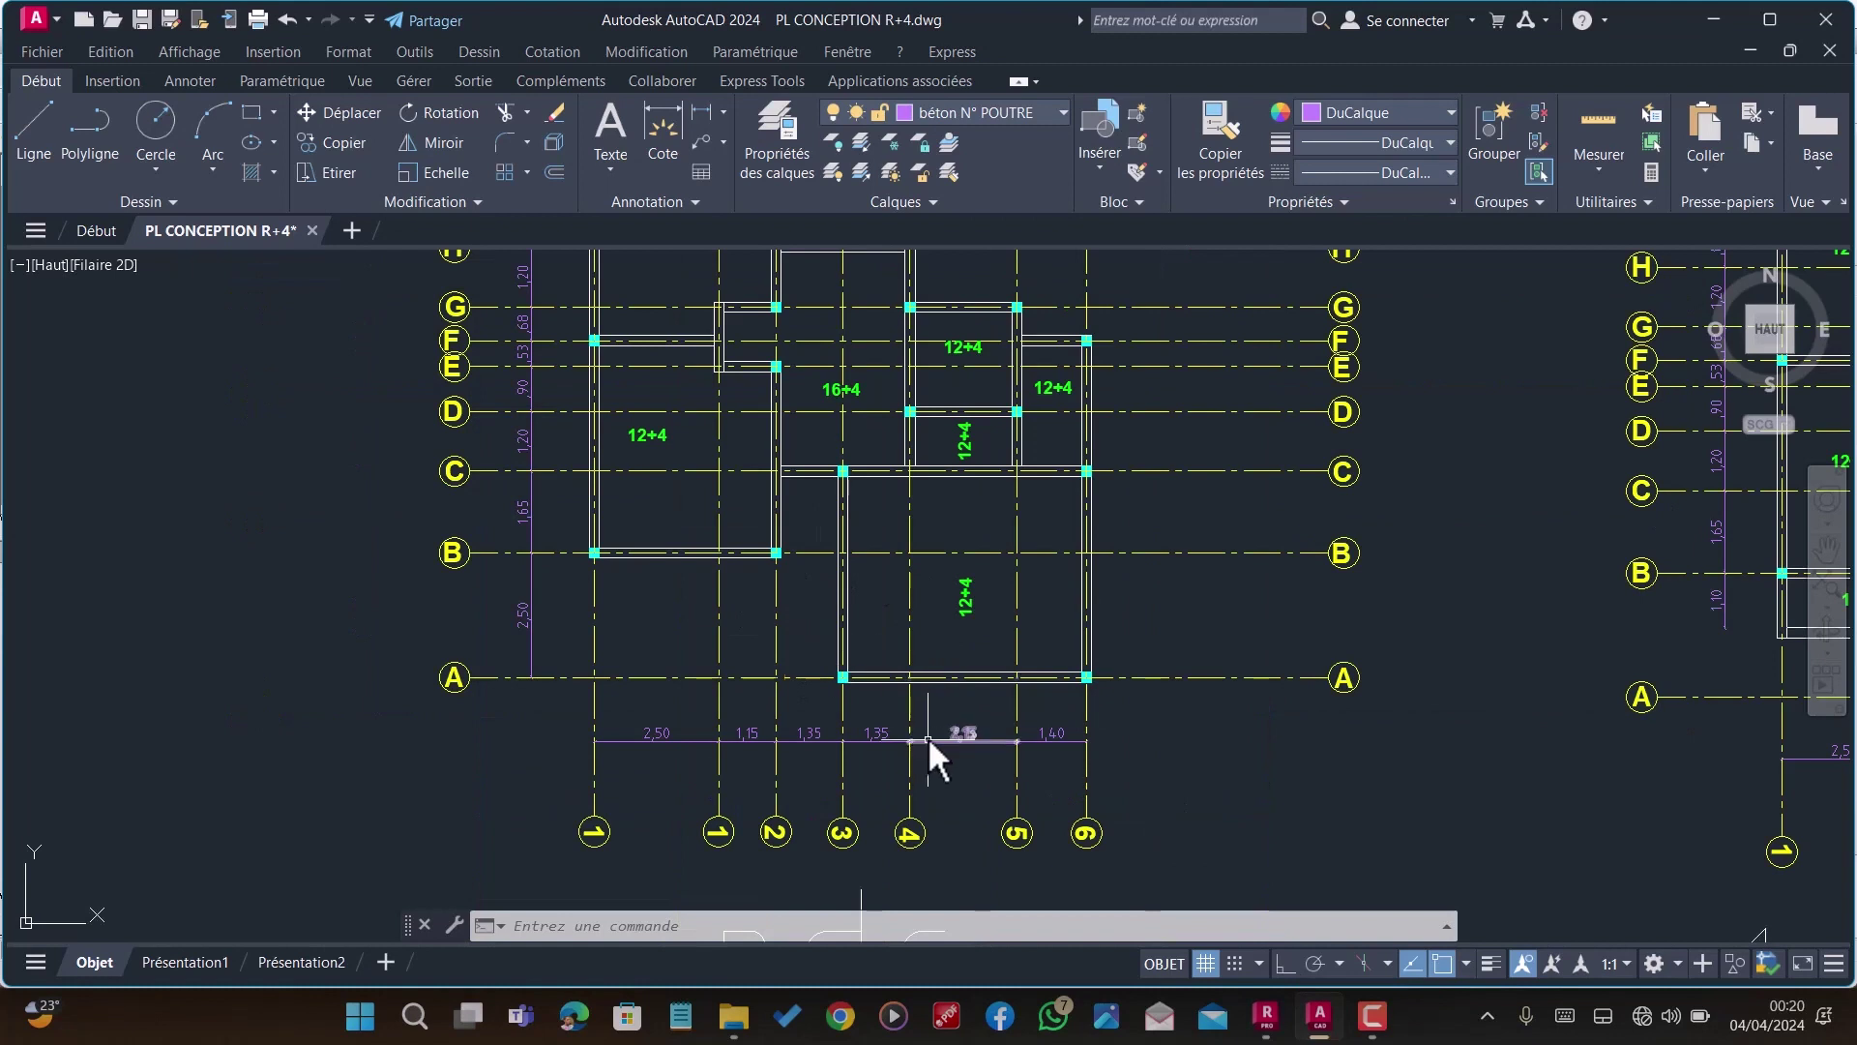
pyautogui.scroll(2, 900, 737)
pyautogui.scroll(-2, 813, 666)
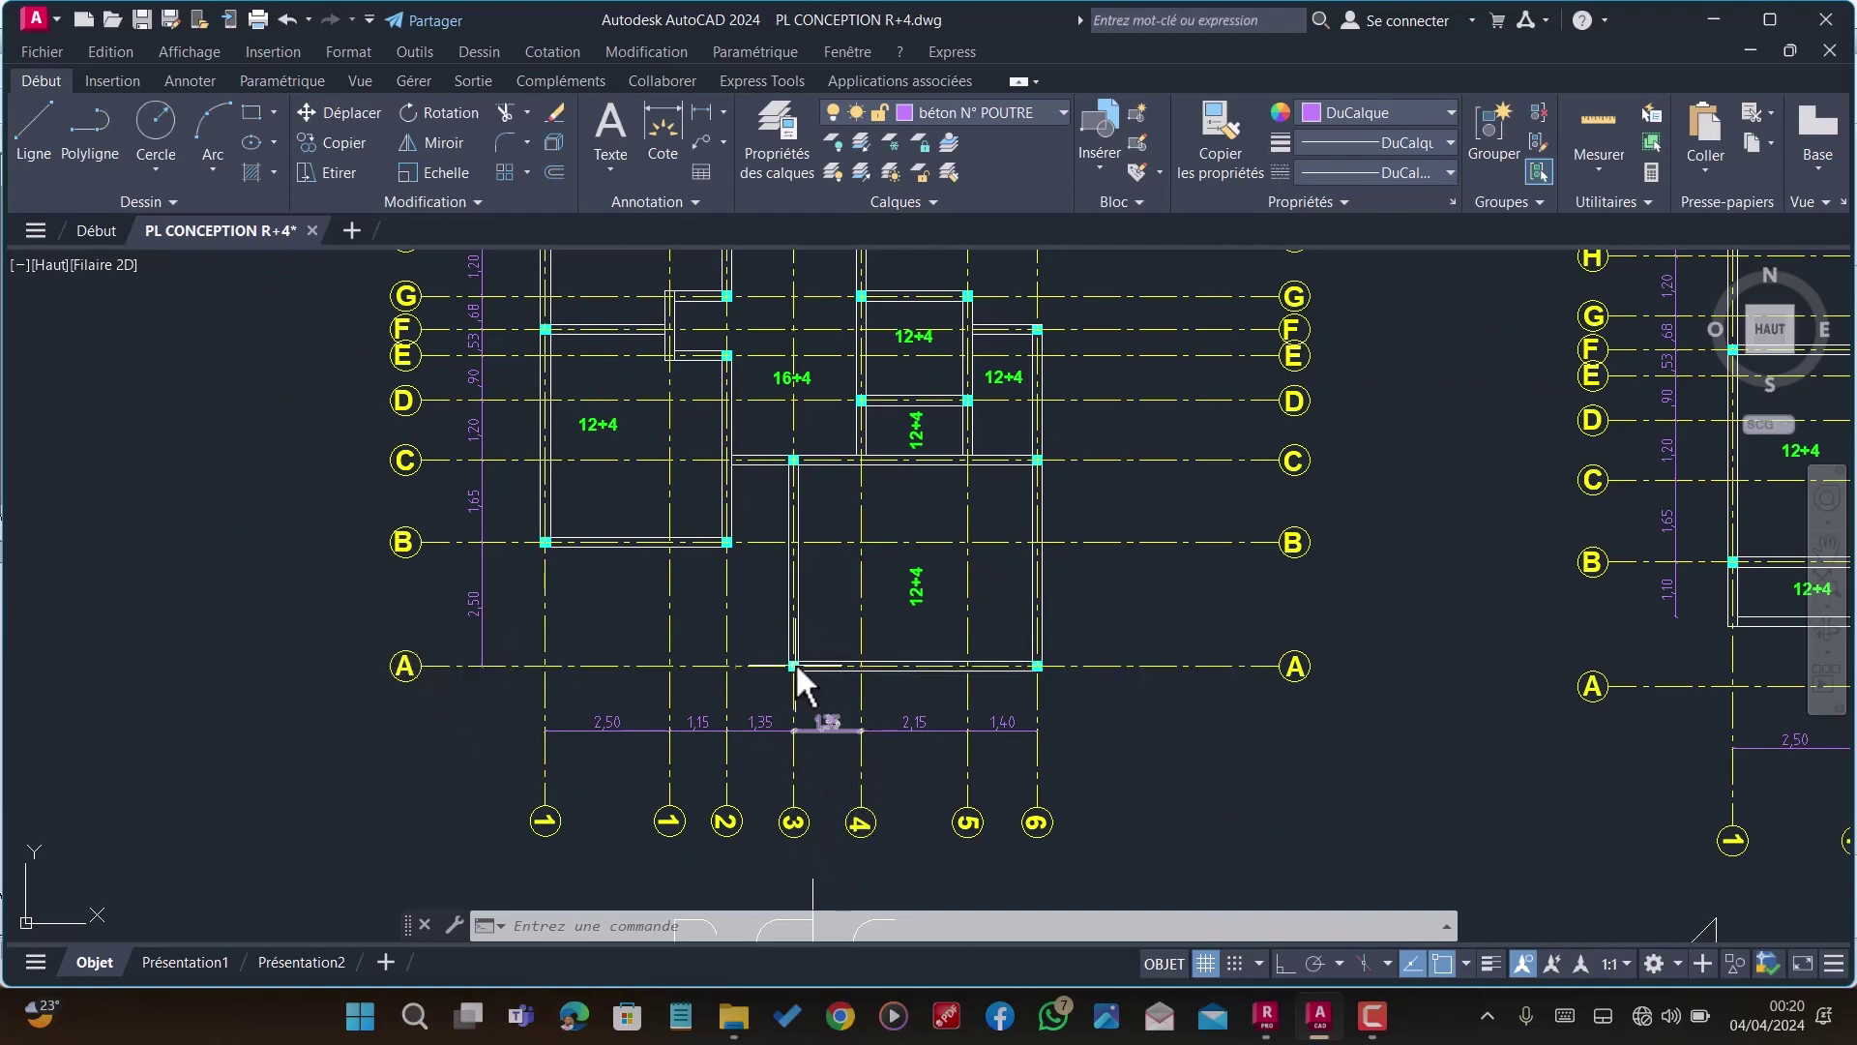
pyautogui.scroll(2, 795, 661)
pyautogui.scroll(2, 800, 656)
pyautogui.scroll(-3, 794, 657)
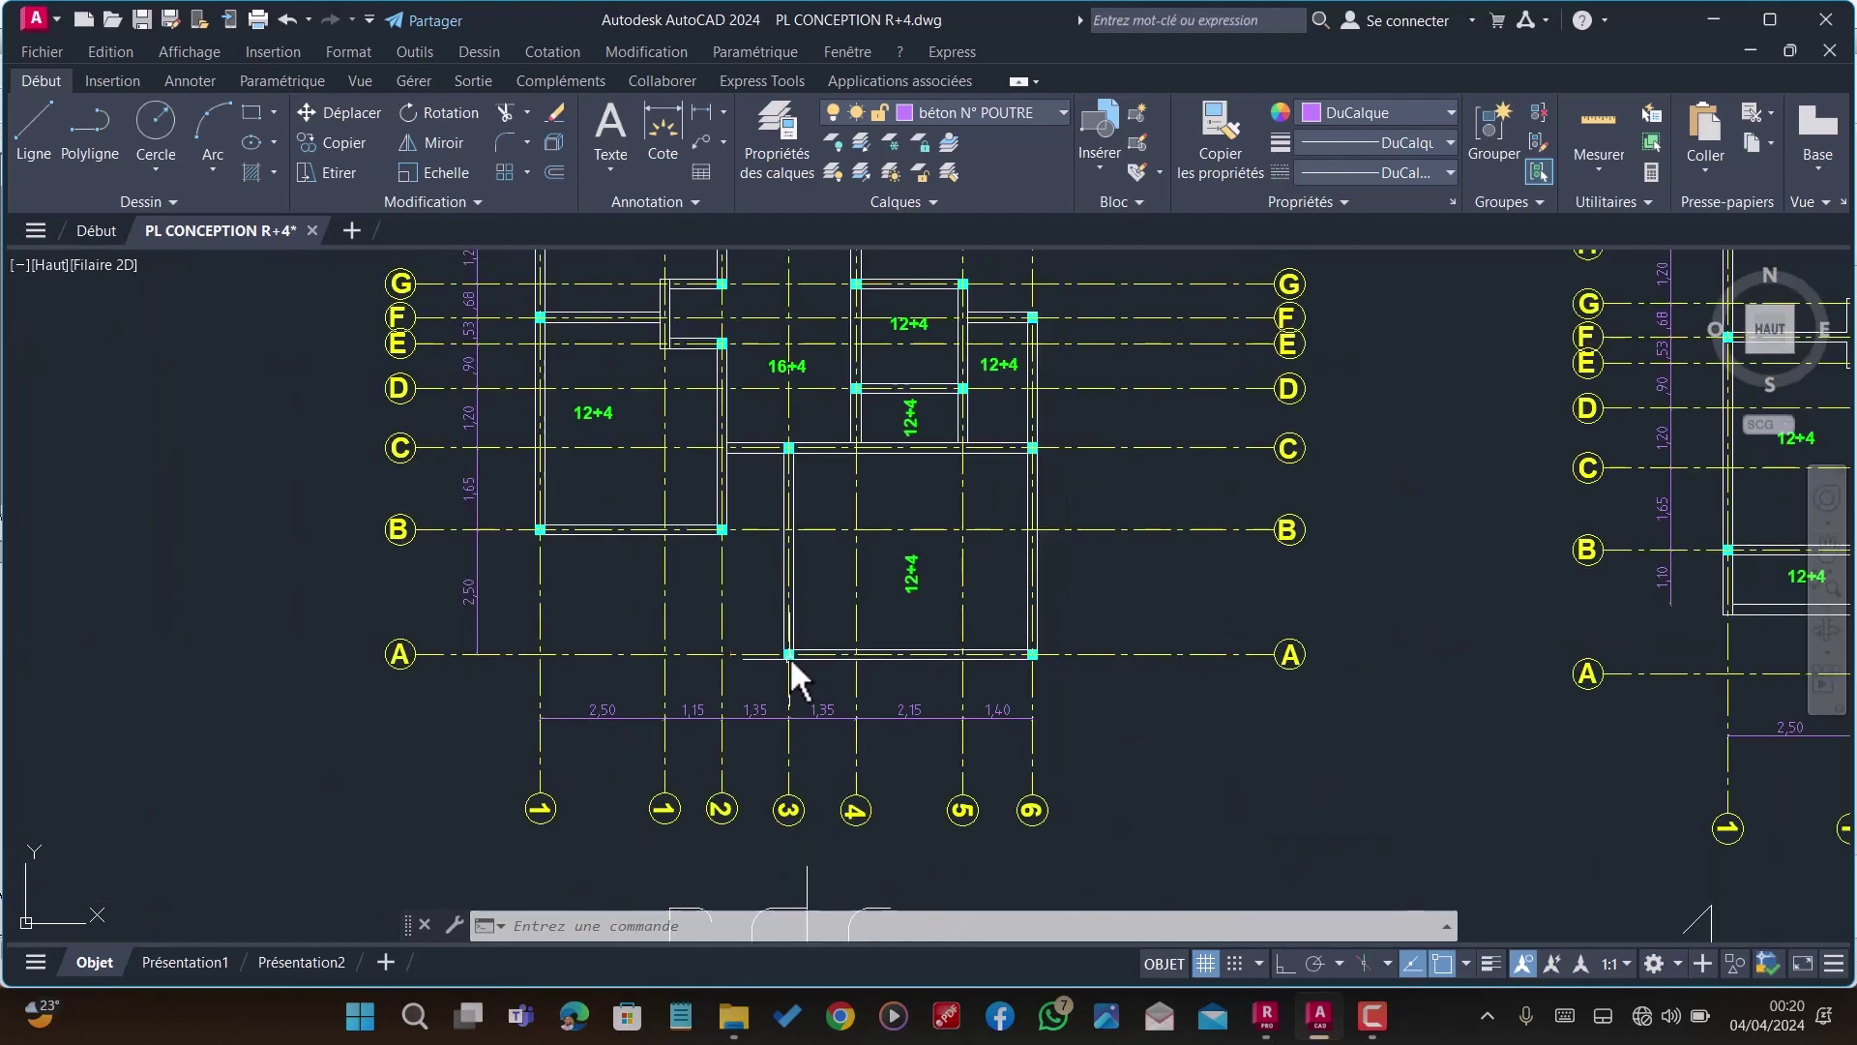
pyautogui.scroll(1, 791, 655)
pyautogui.scroll(-1, 795, 657)
pyautogui.scroll(-1, 851, 755)
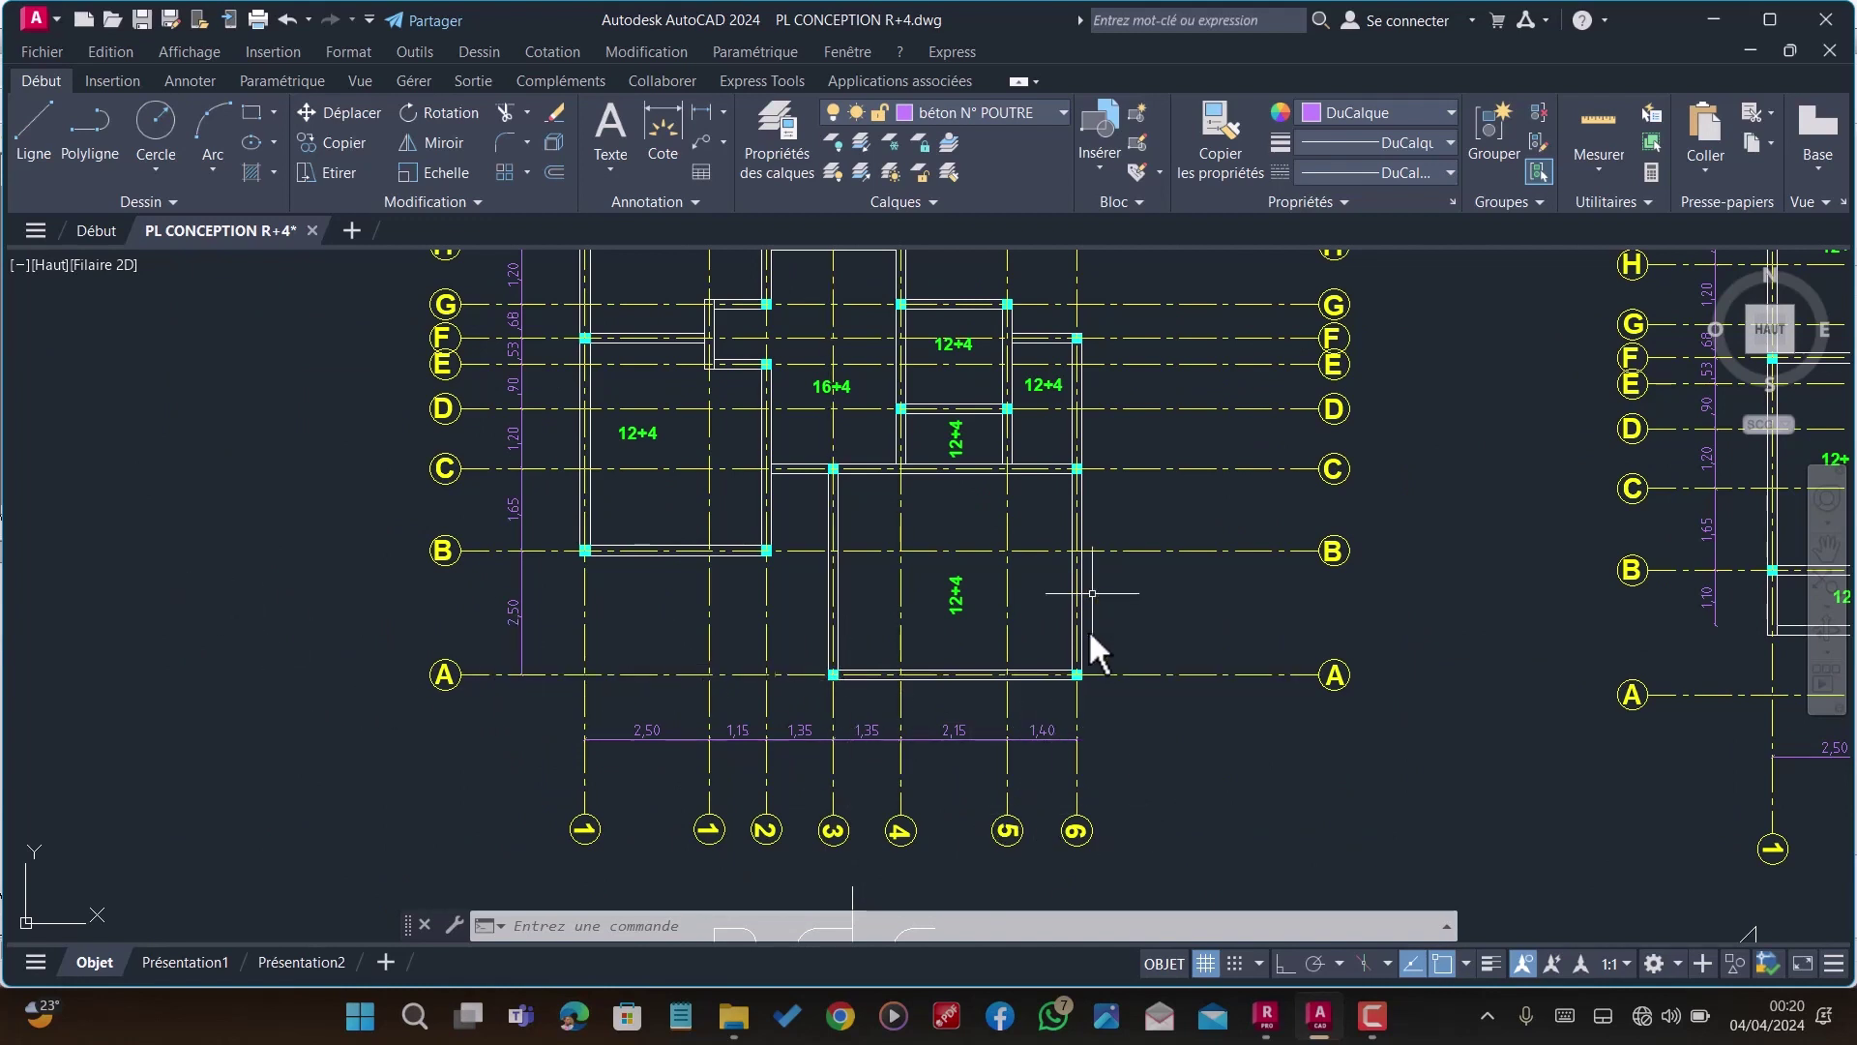
# Step: Switch back to Robot Structural Analysis and place P1 columns at axis intersections 3-A and 6-A
pyautogui.click(1267, 1012)
pyautogui.scroll(-1, 1016, 534)
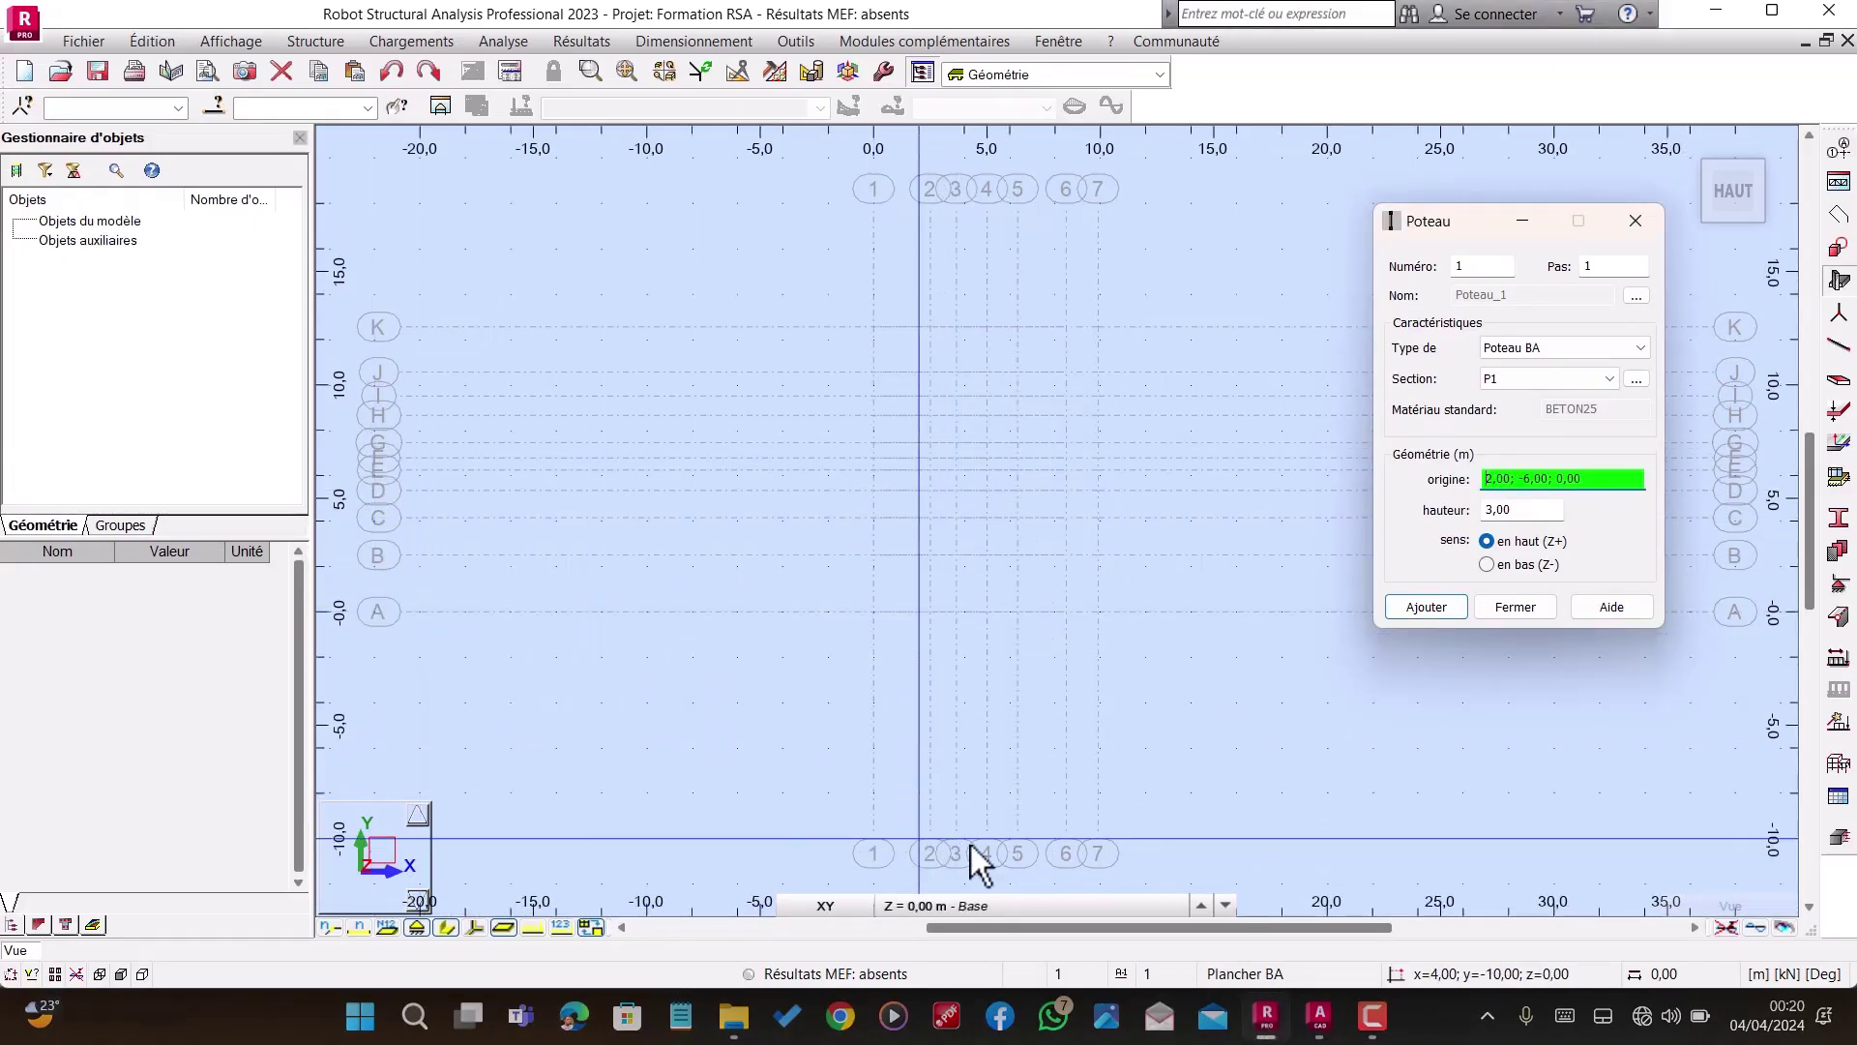
pyautogui.scroll(1, 956, 610)
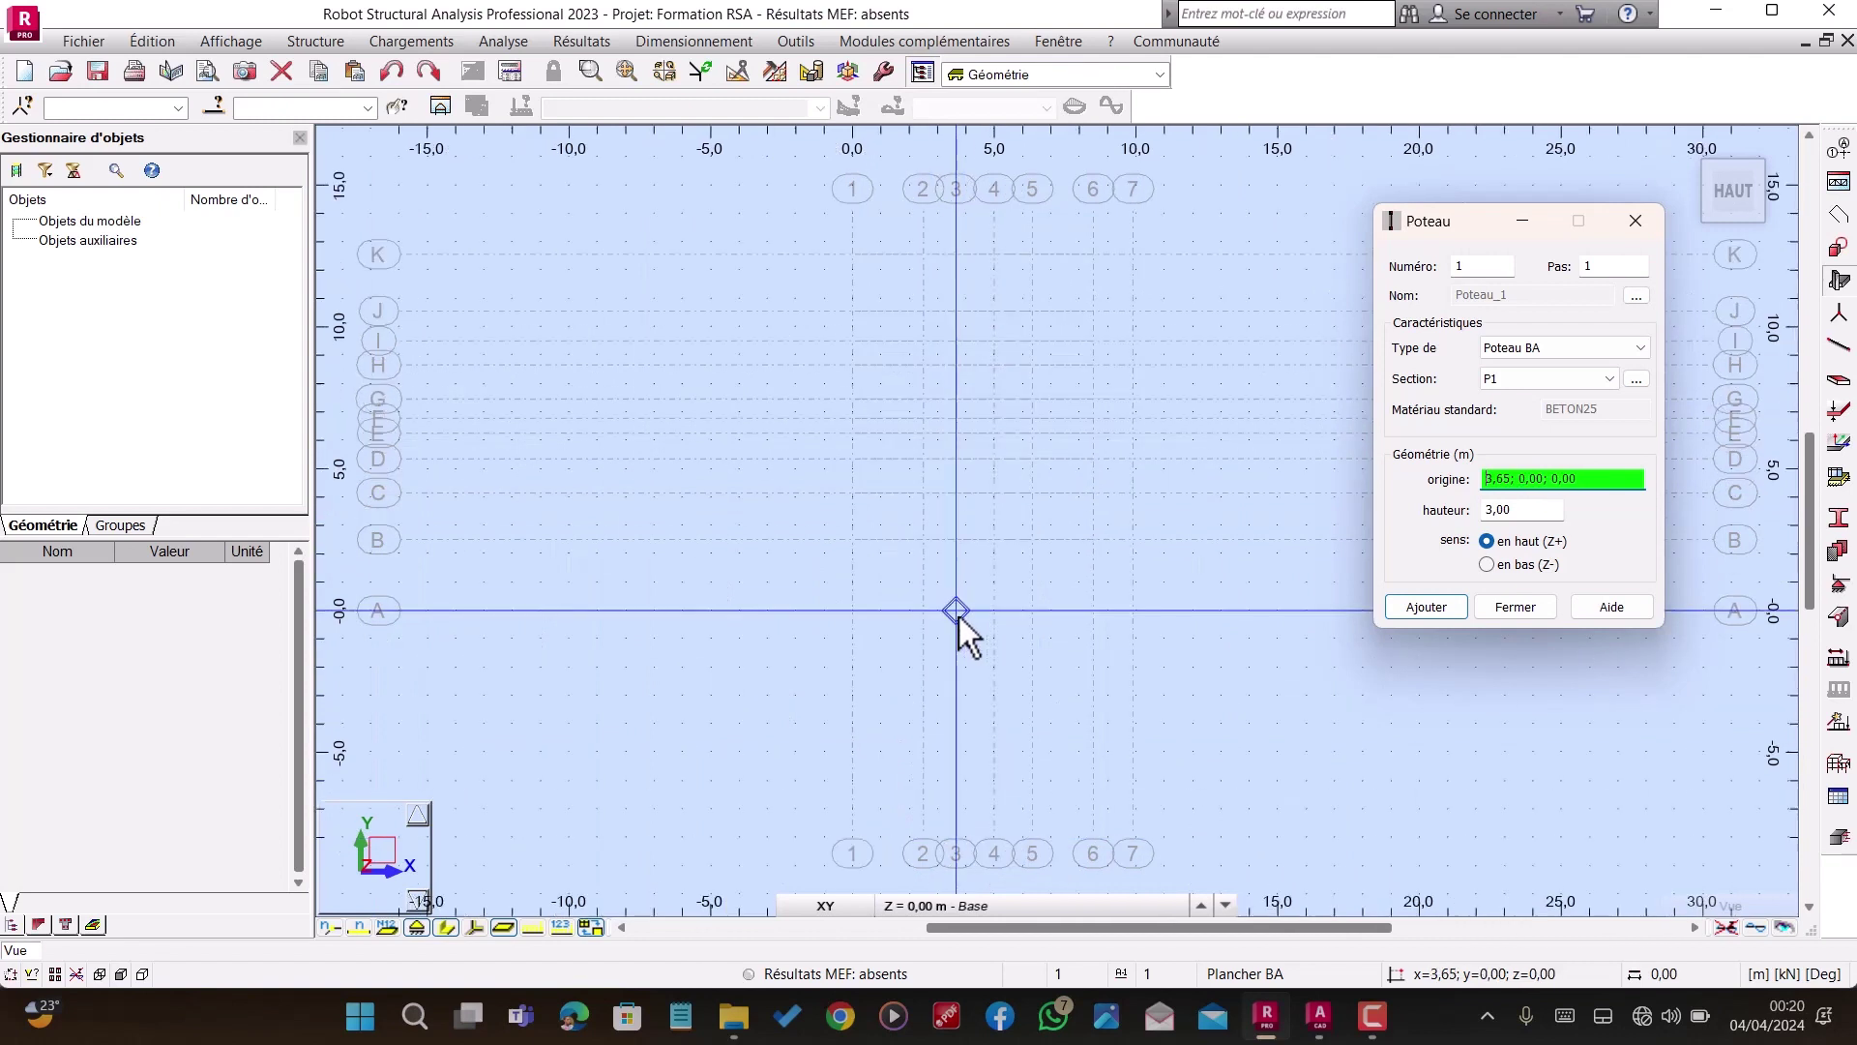
pyautogui.click(956, 611)
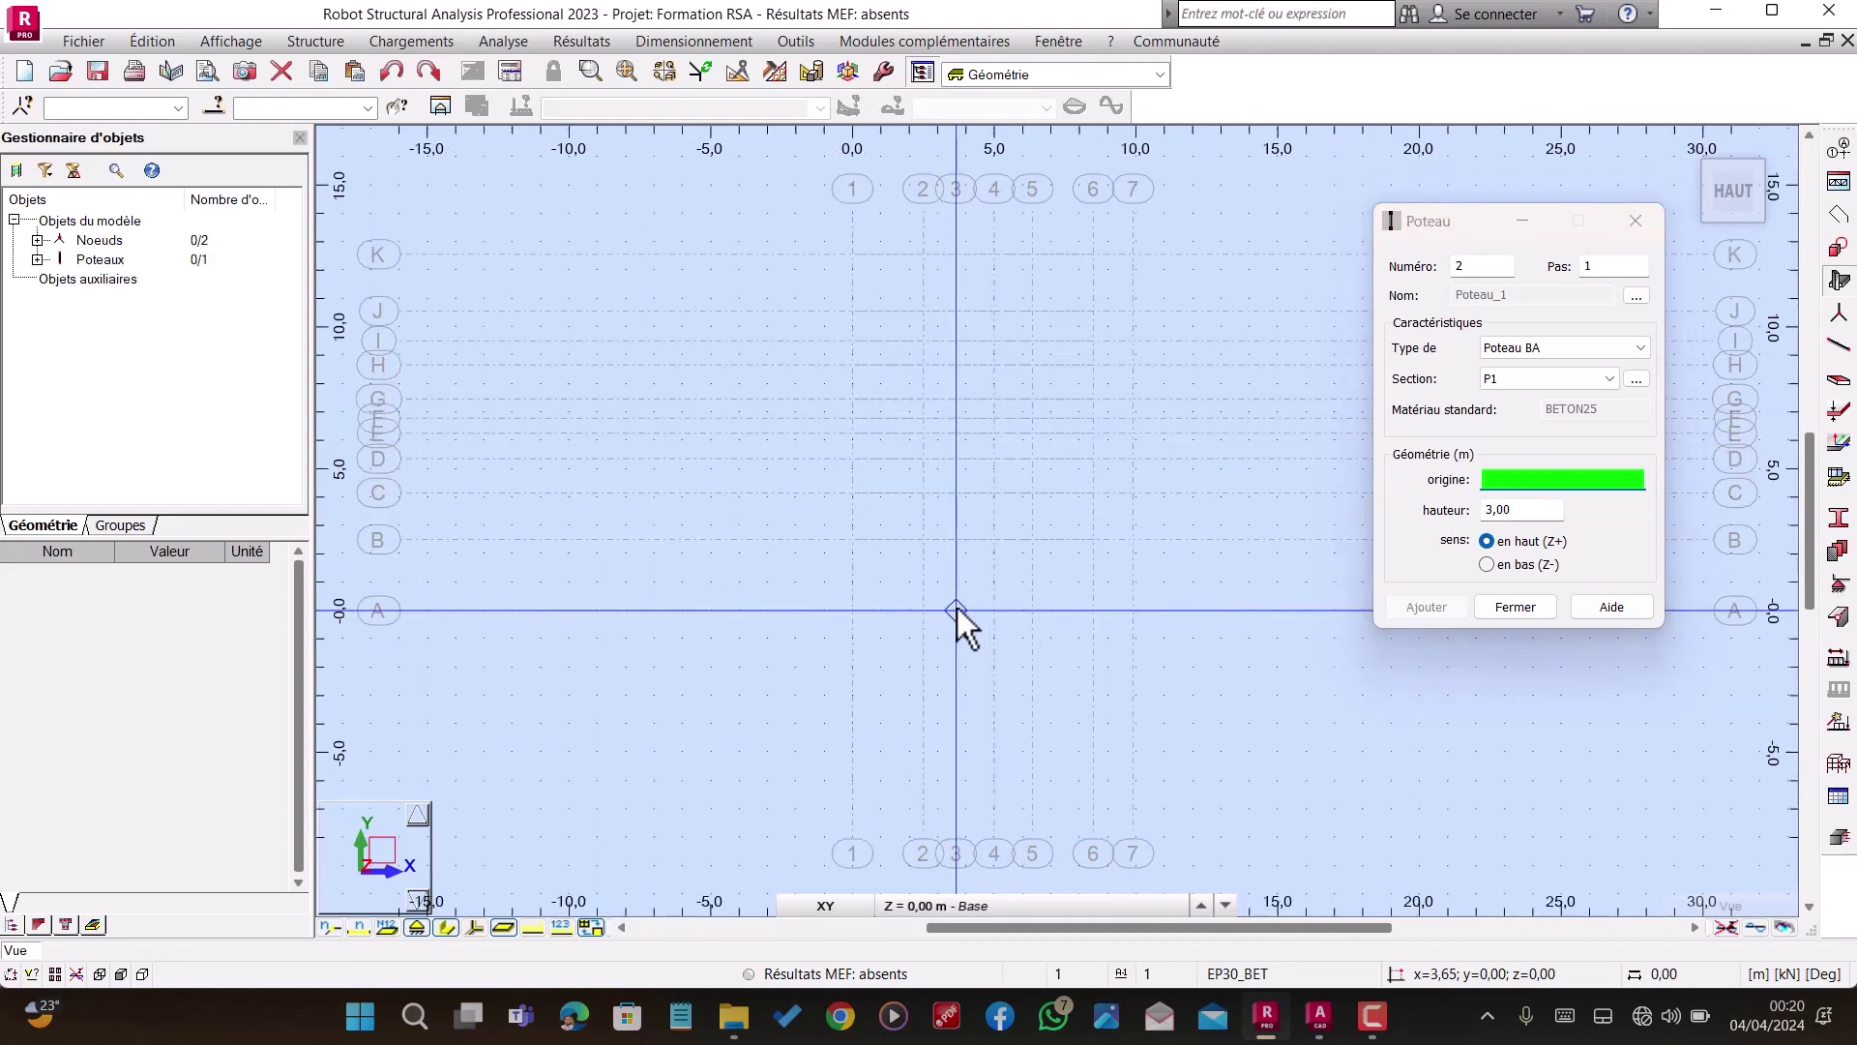
pyautogui.click(1094, 609)
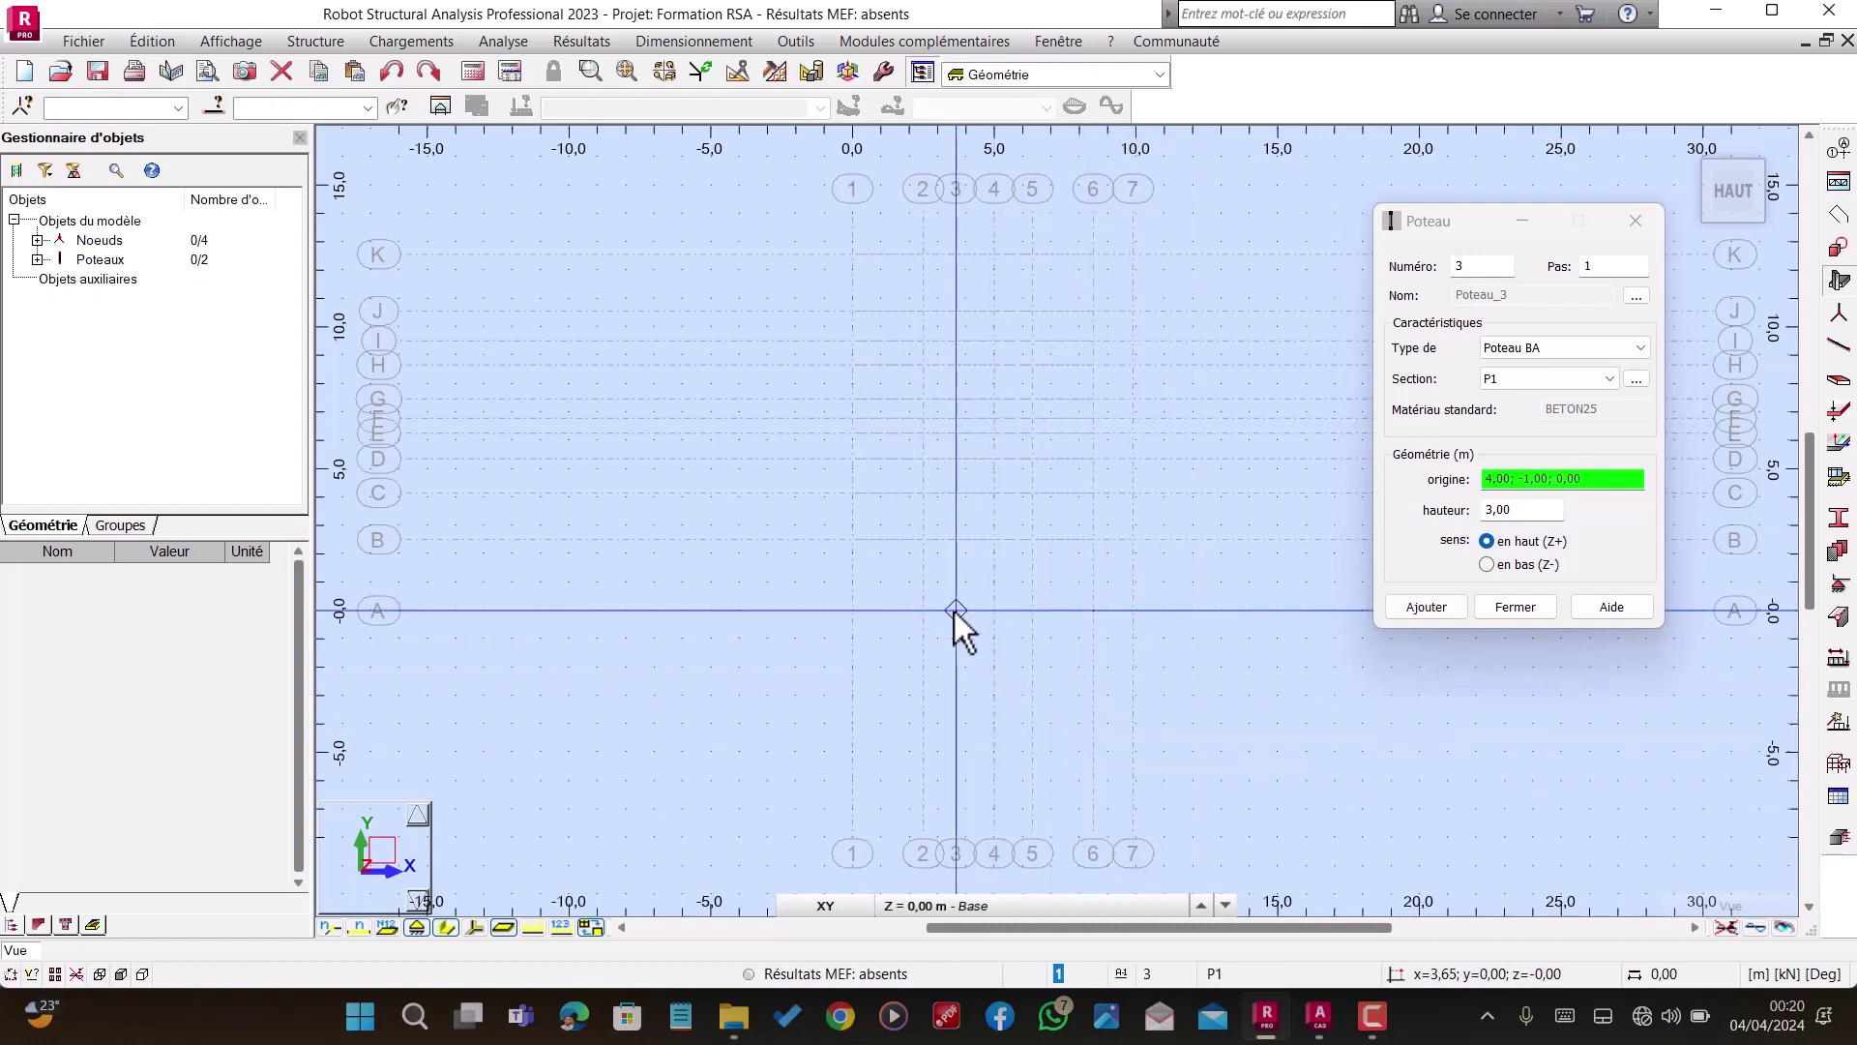
# Step: Check the axis C columns on the AutoCAD plan and place P1 columns at intersections 3-C and 6-C in Robot Structural Analysis
pyautogui.scroll(2, 955, 611)
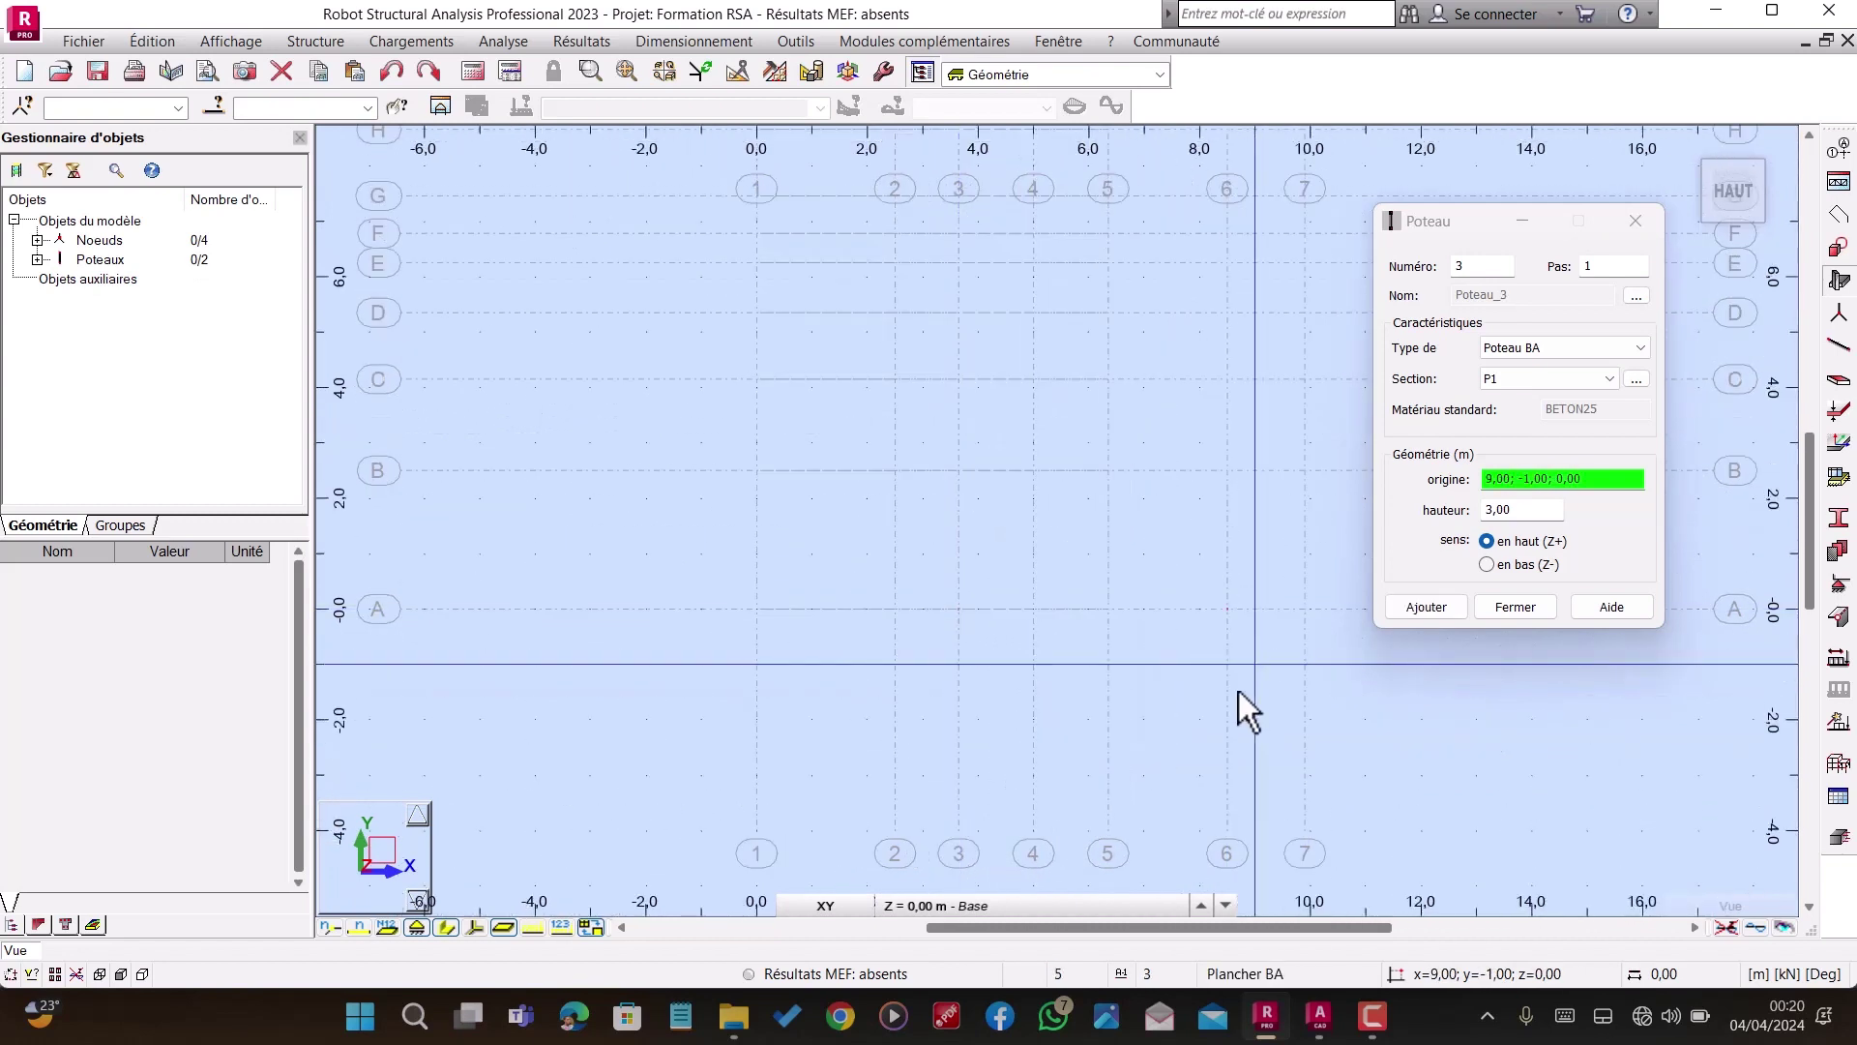
pyautogui.scroll(-2, 857, 628)
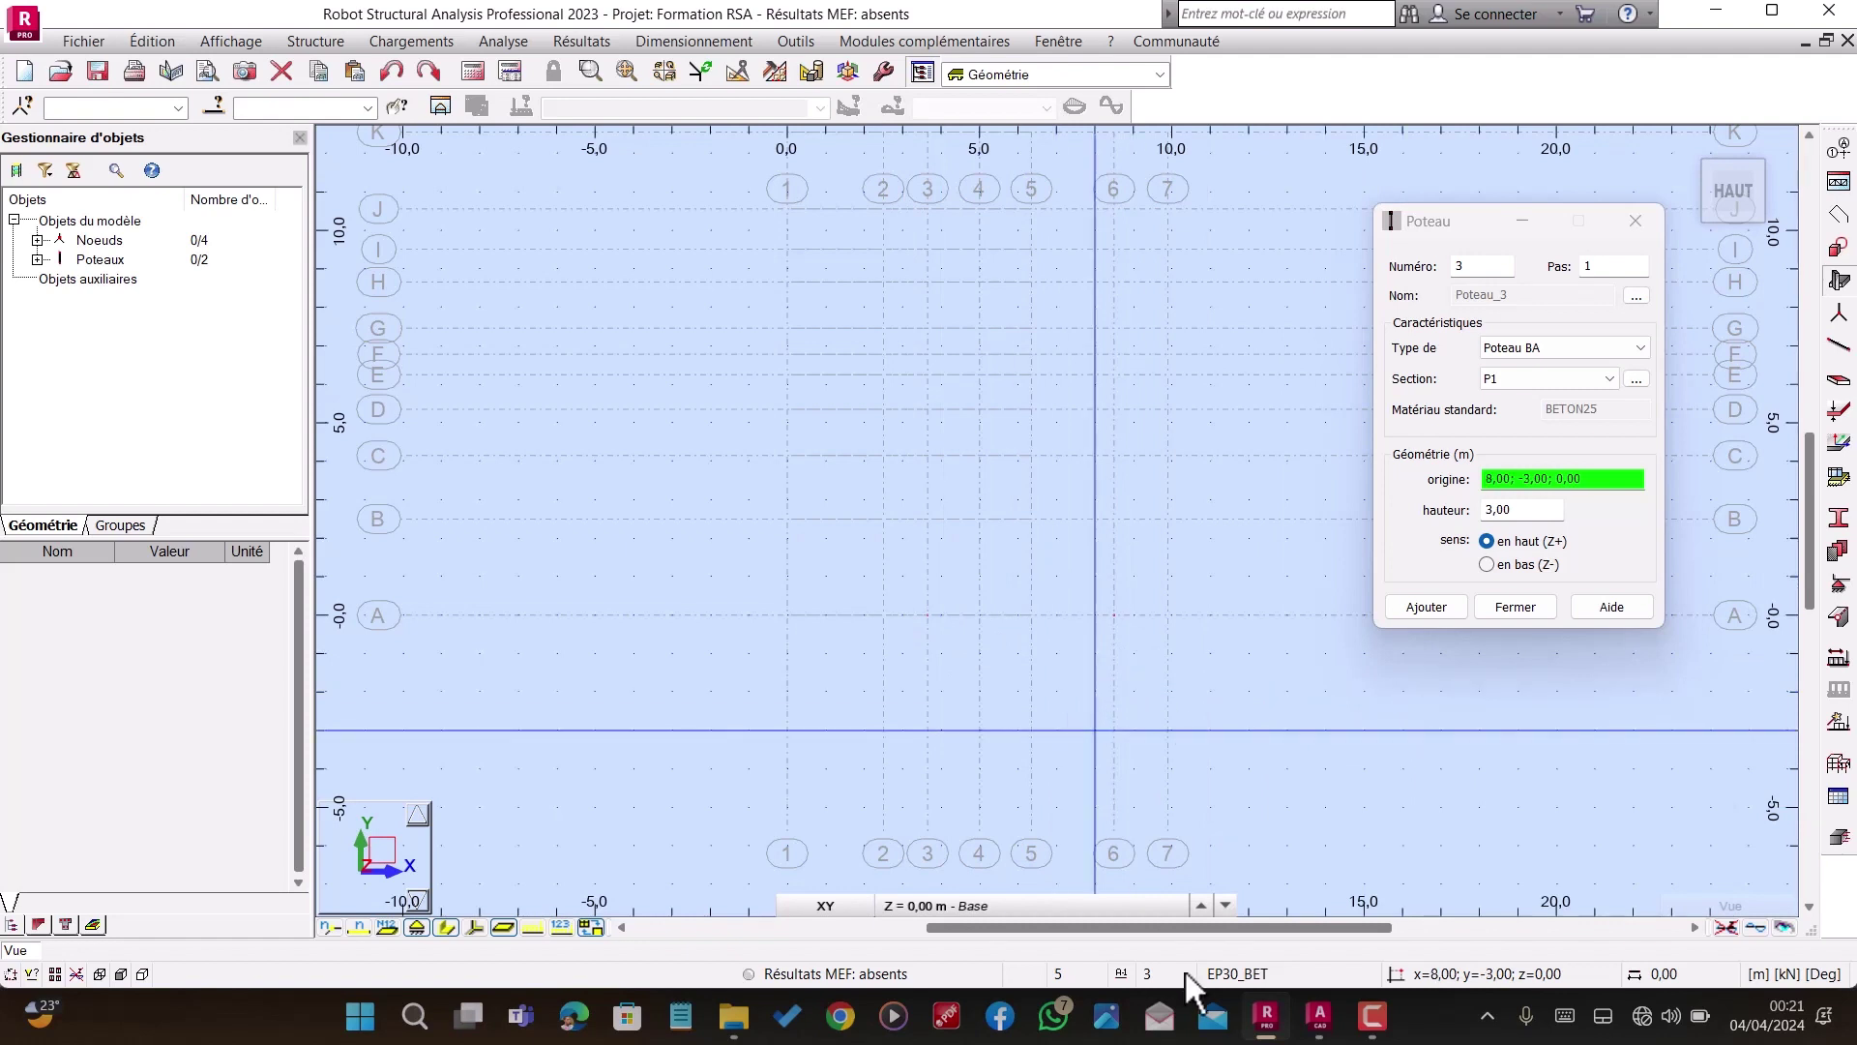
pyautogui.moveTo(1324, 1028)
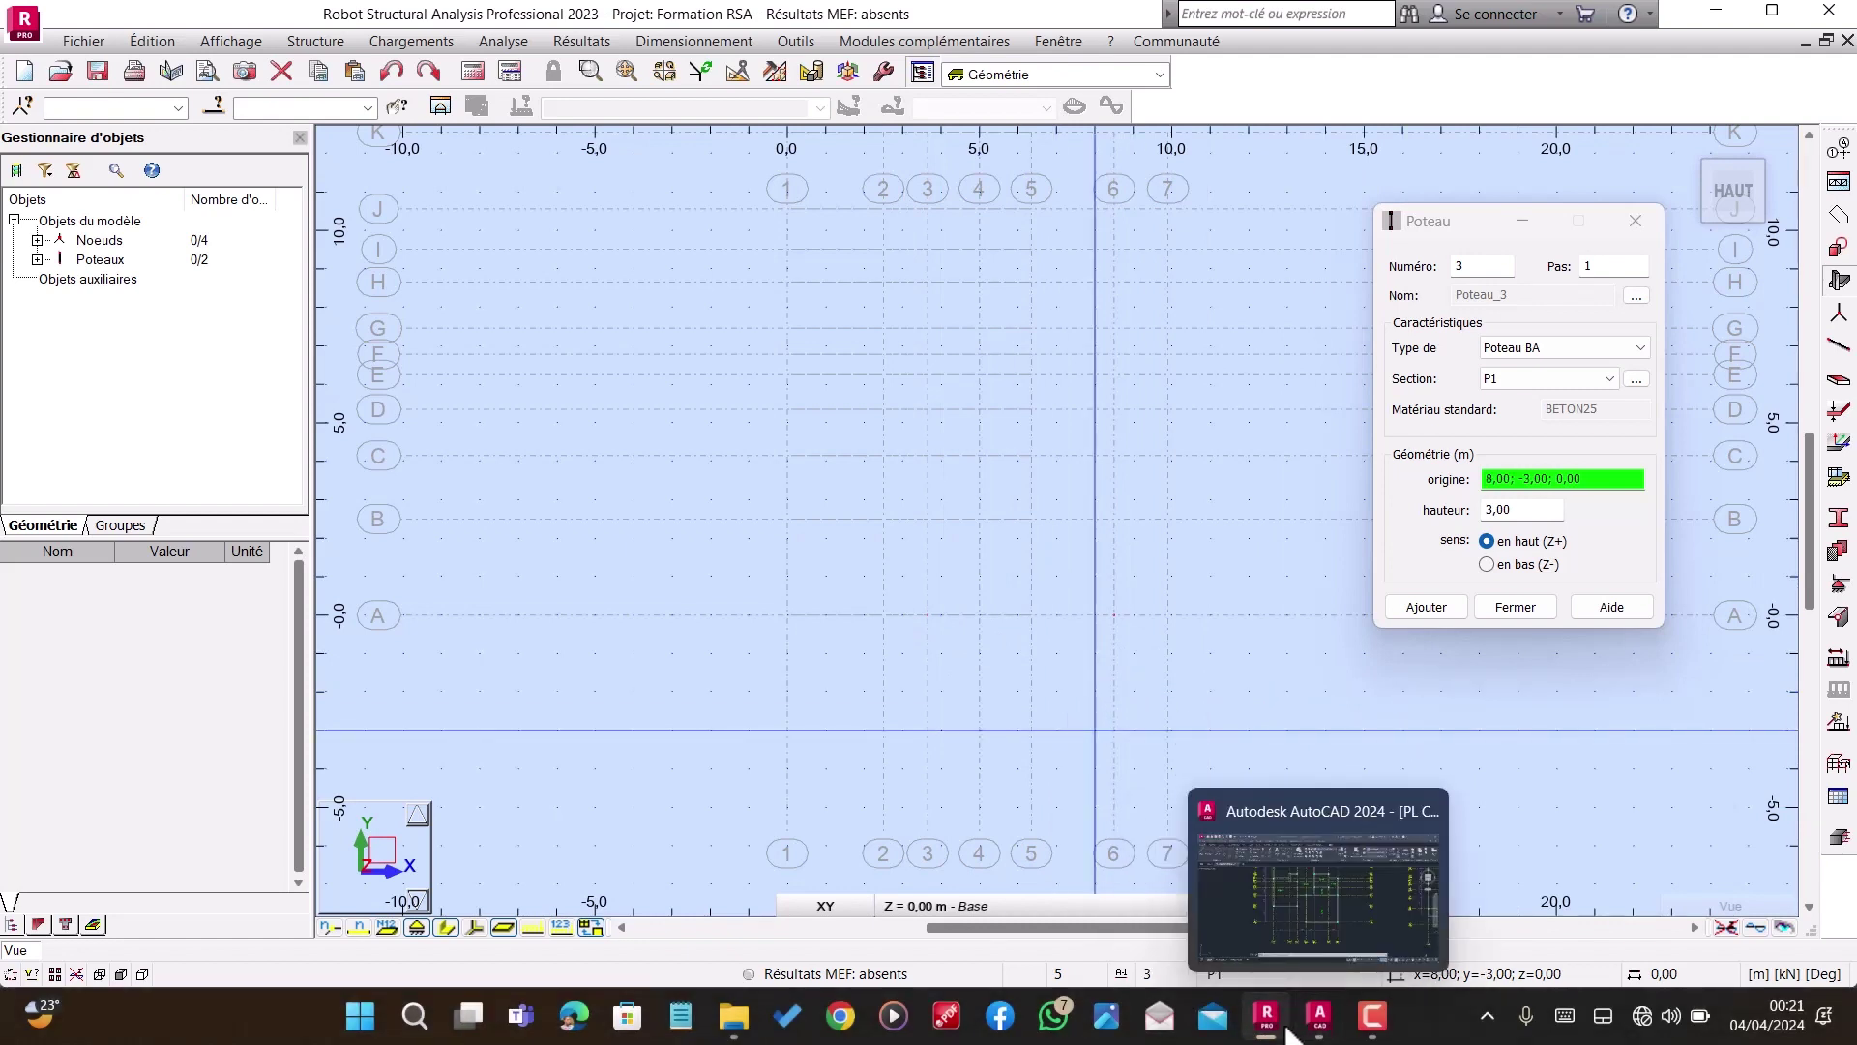
pyautogui.click(1321, 1018)
pyautogui.scroll(2, 834, 464)
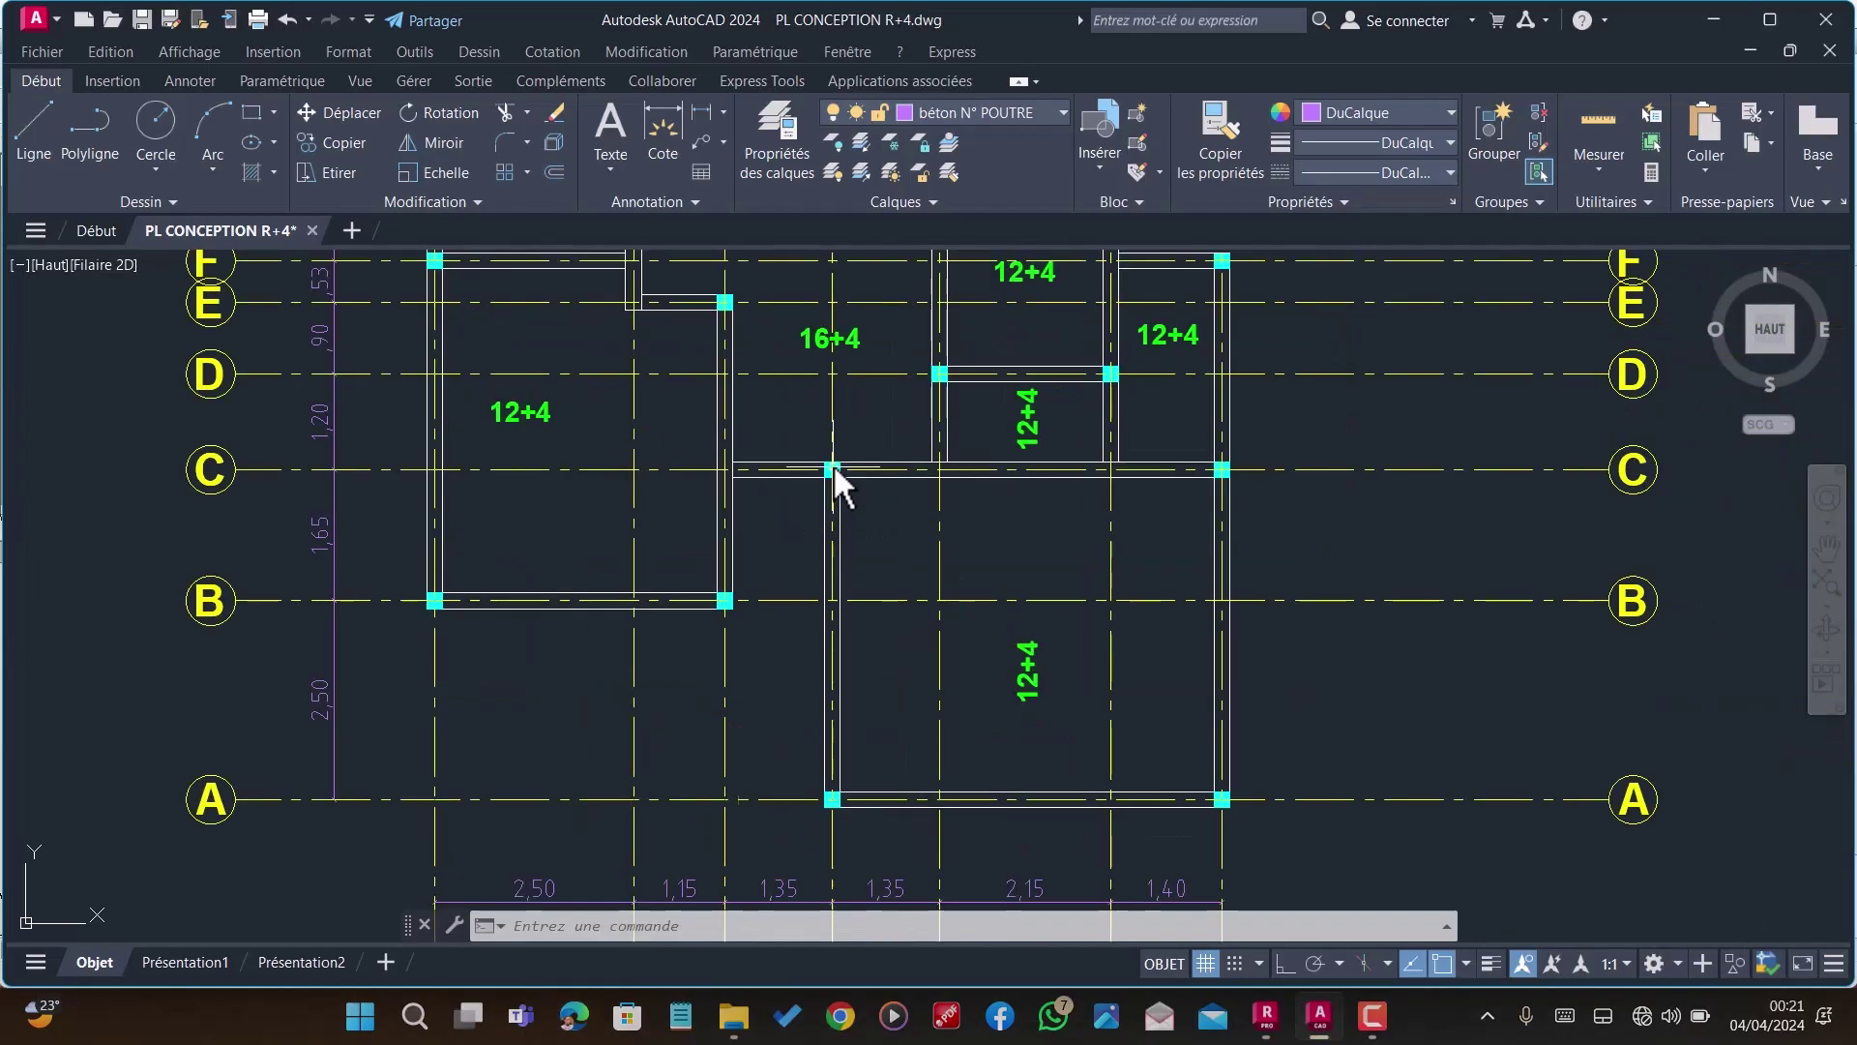
pyautogui.scroll(-2, 882, 657)
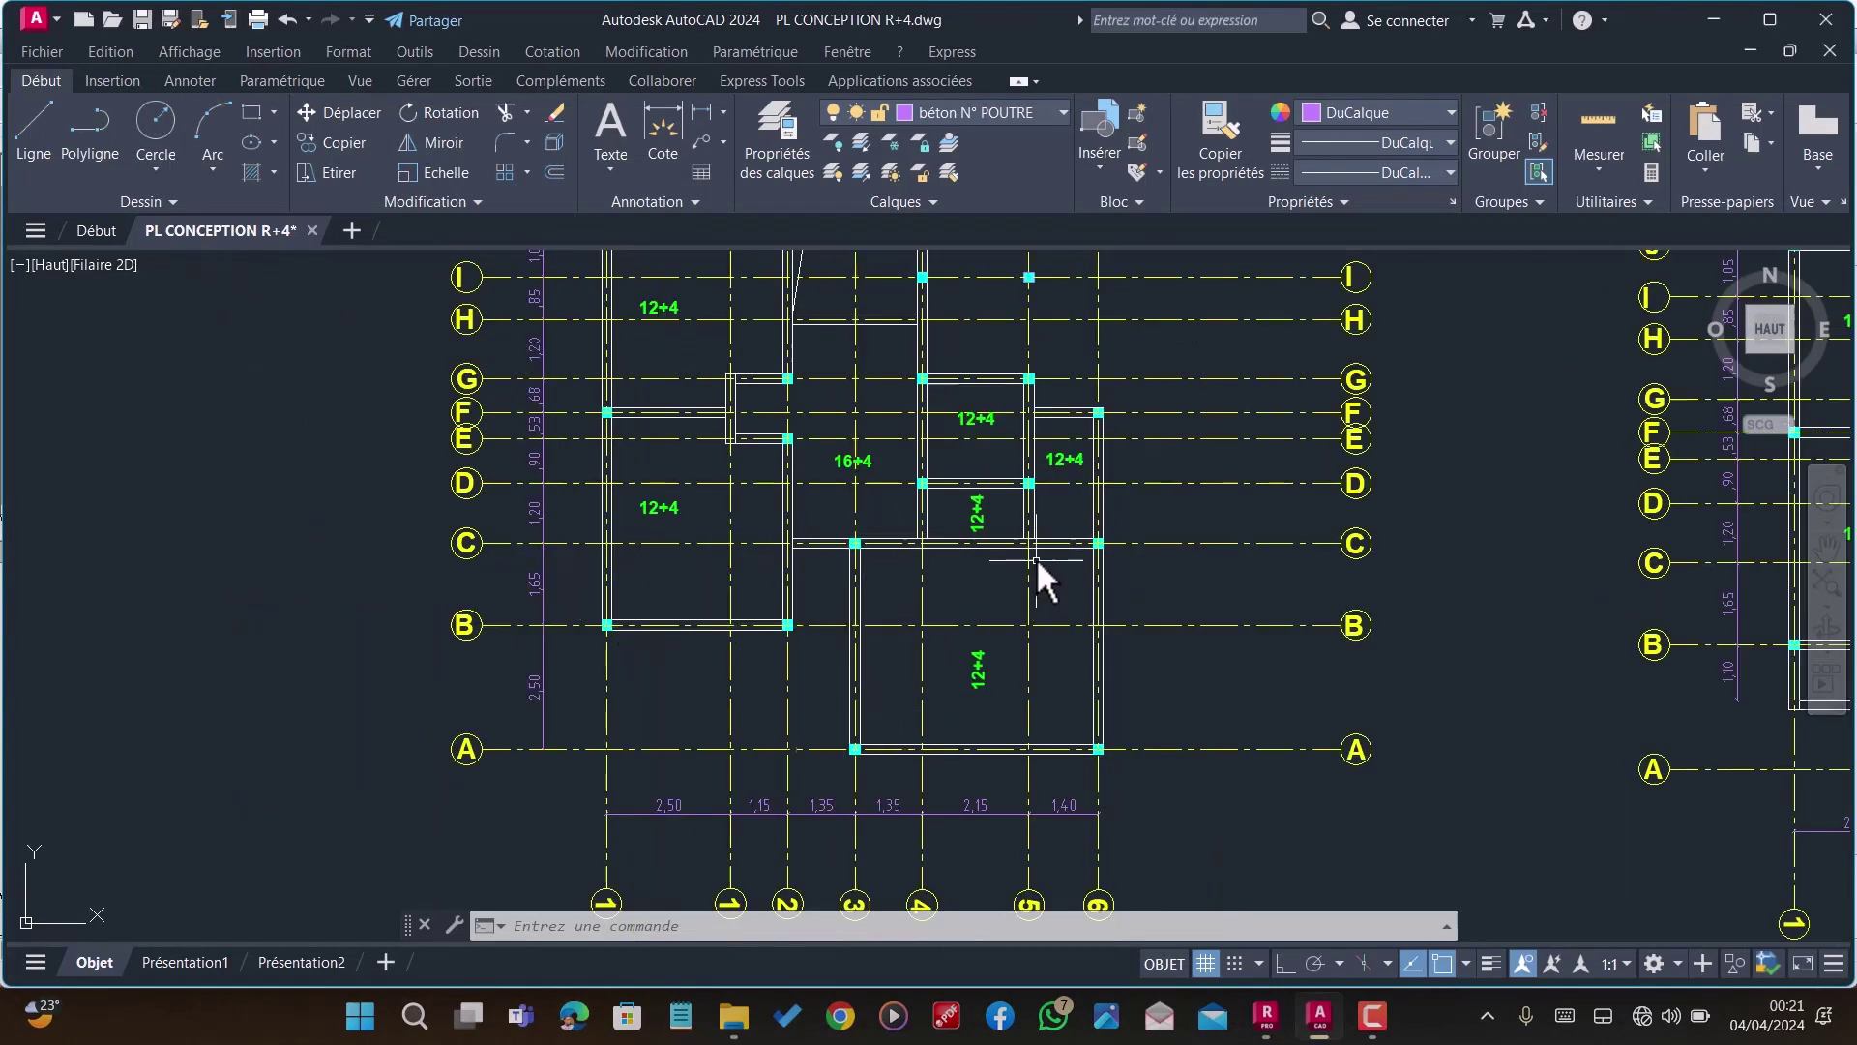
pyautogui.click(1267, 1016)
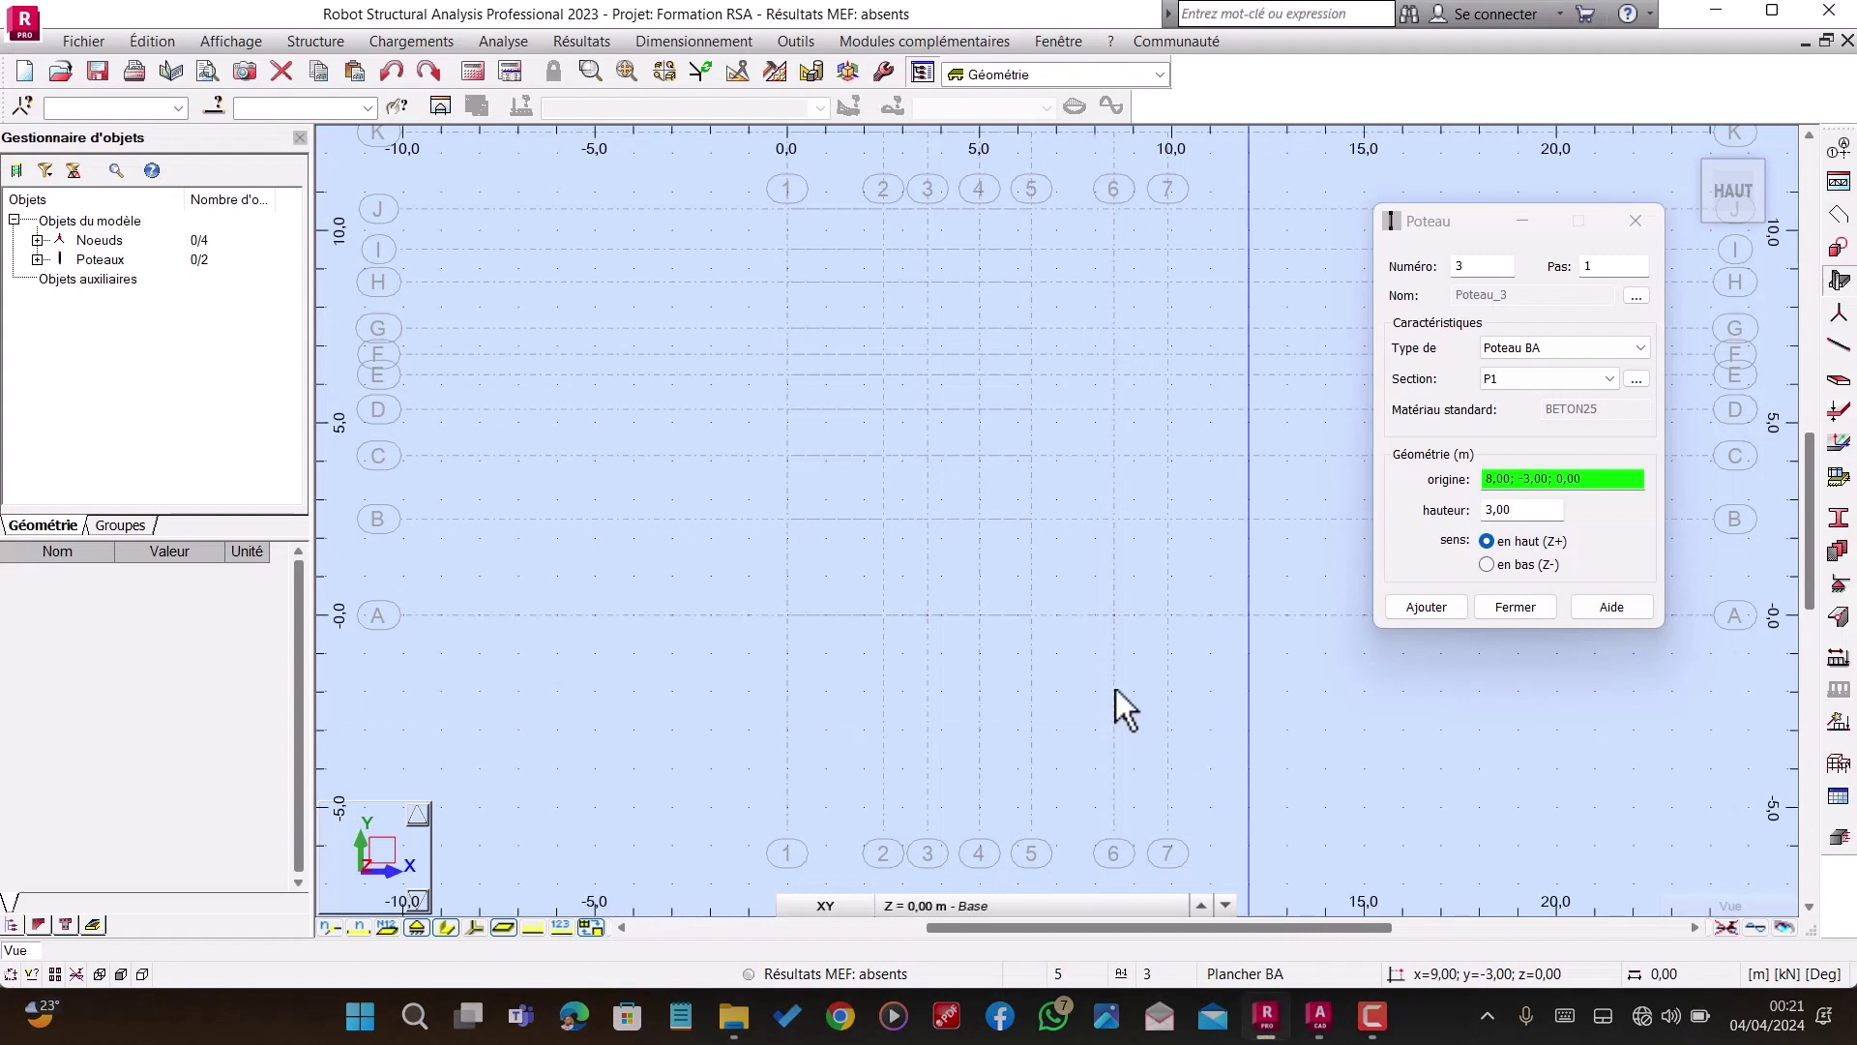
pyautogui.click(927, 453)
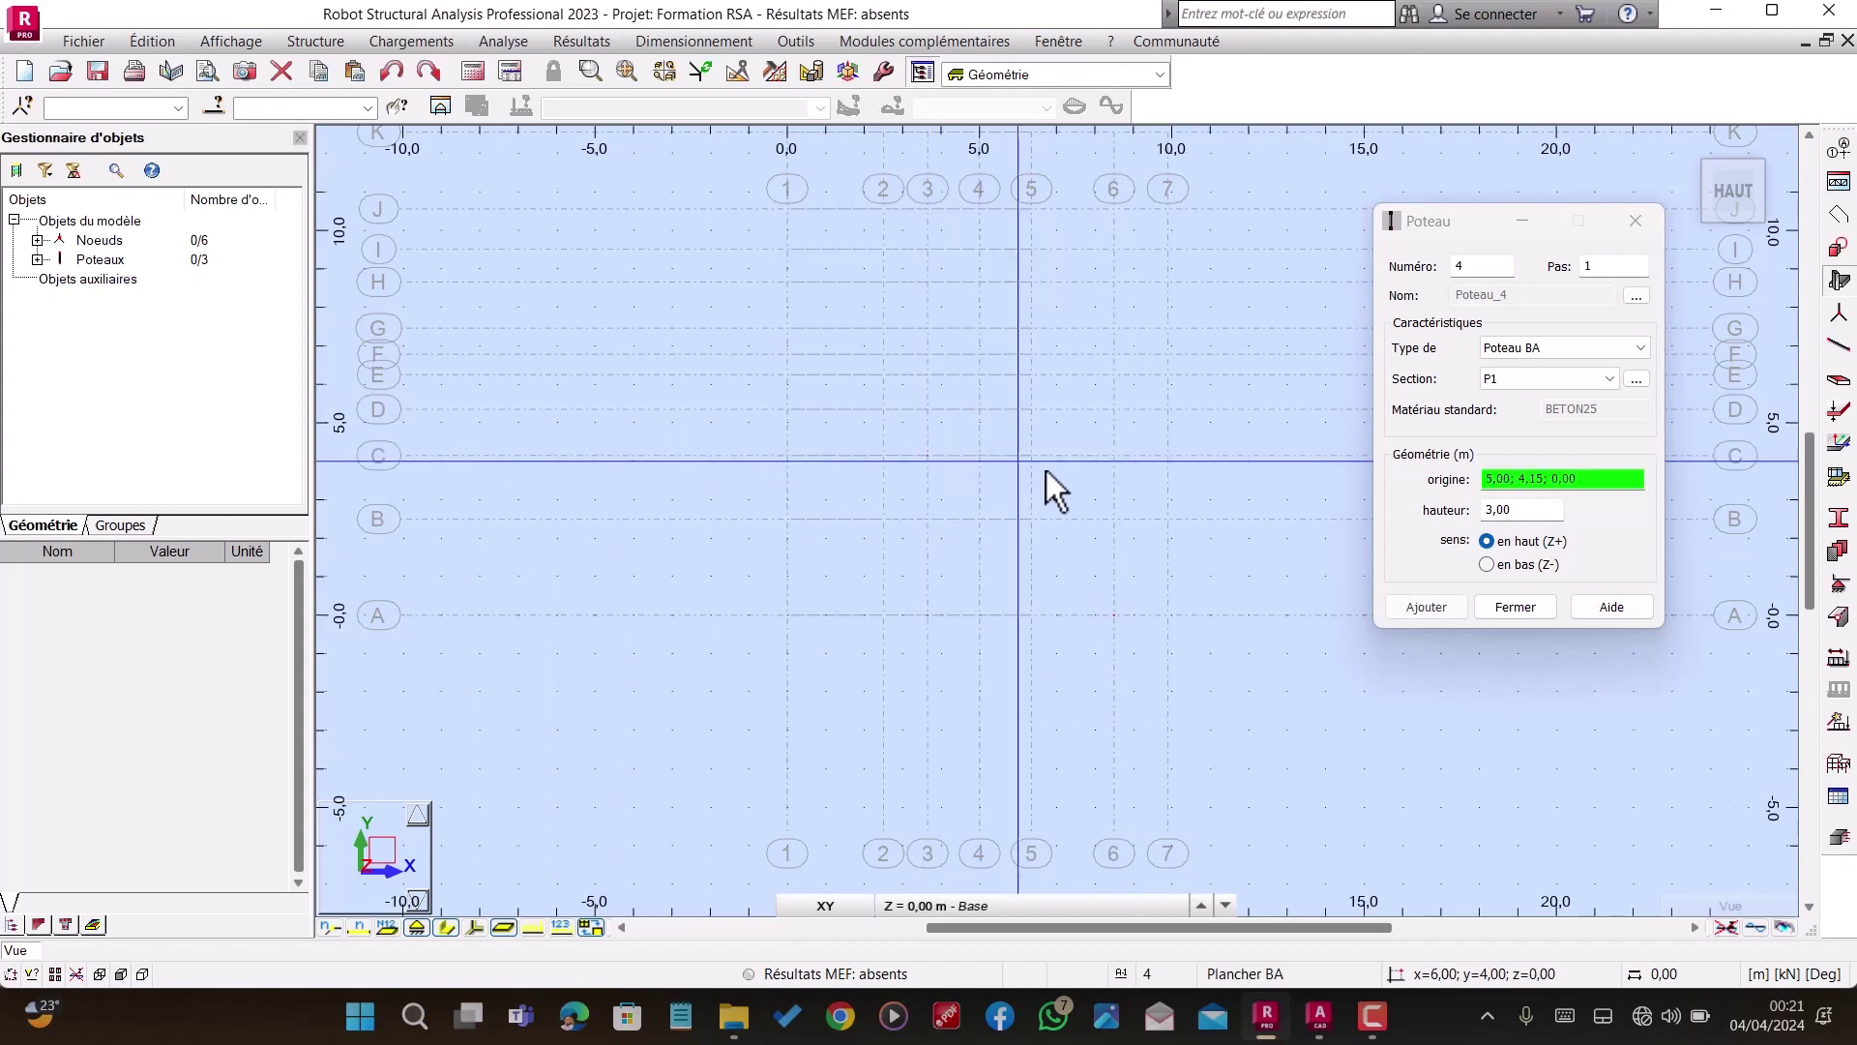
pyautogui.click(1116, 452)
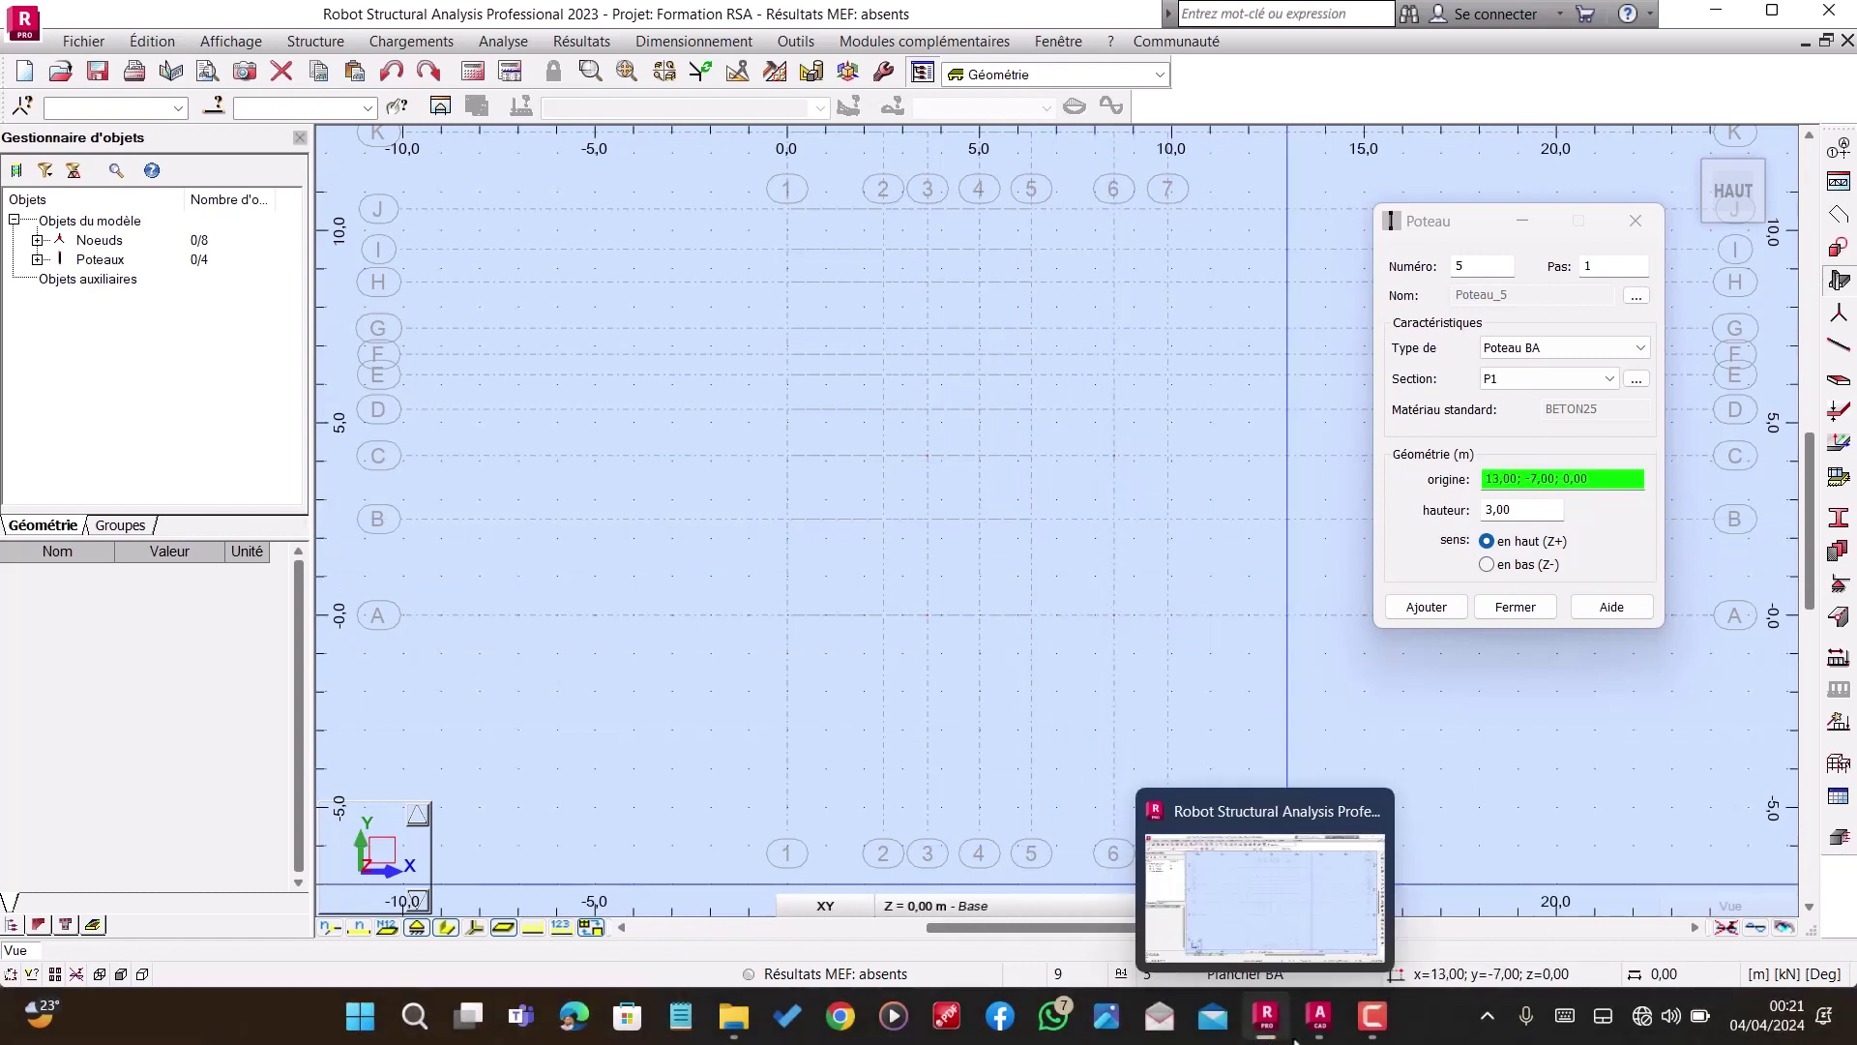
# Step: Switch to AutoCAD and relabel the duplicate axis 1, 2,50 m from the first axis on the ground-floor plan, as 2
pyautogui.click(1318, 1015)
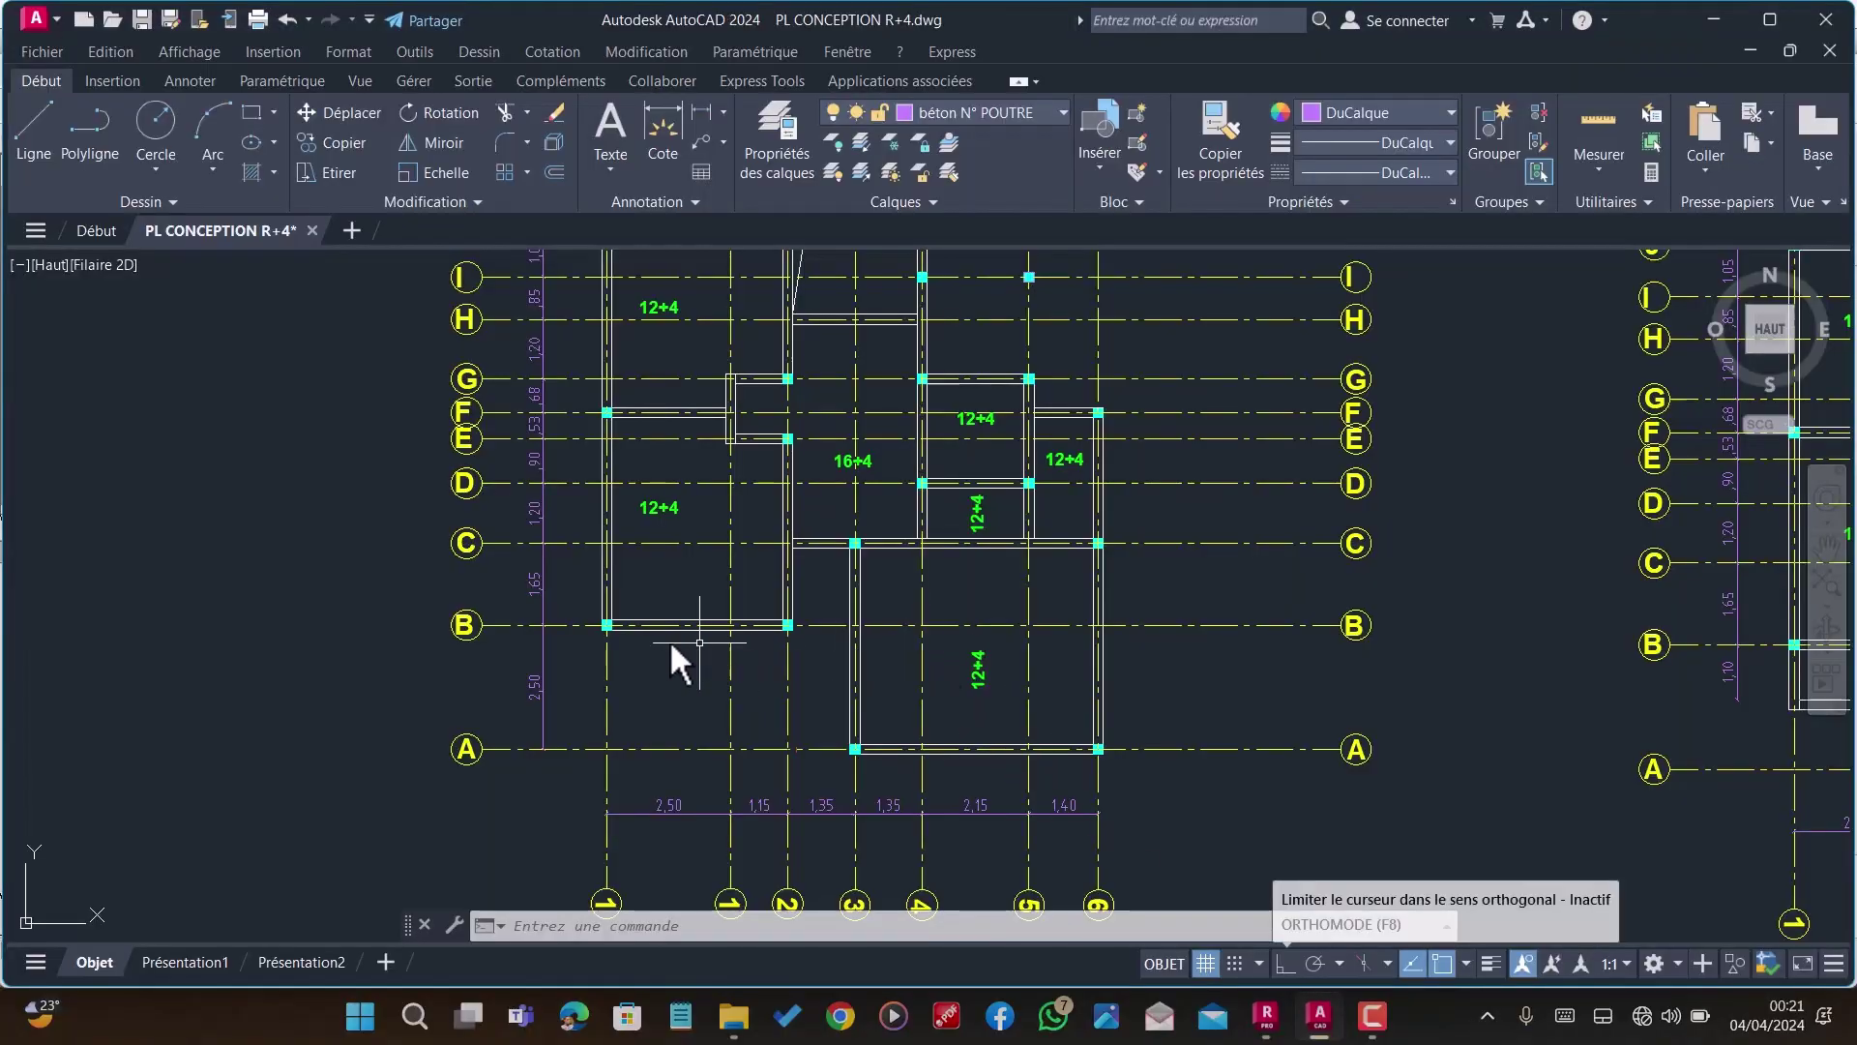
pyautogui.scroll(-2, 621, 559)
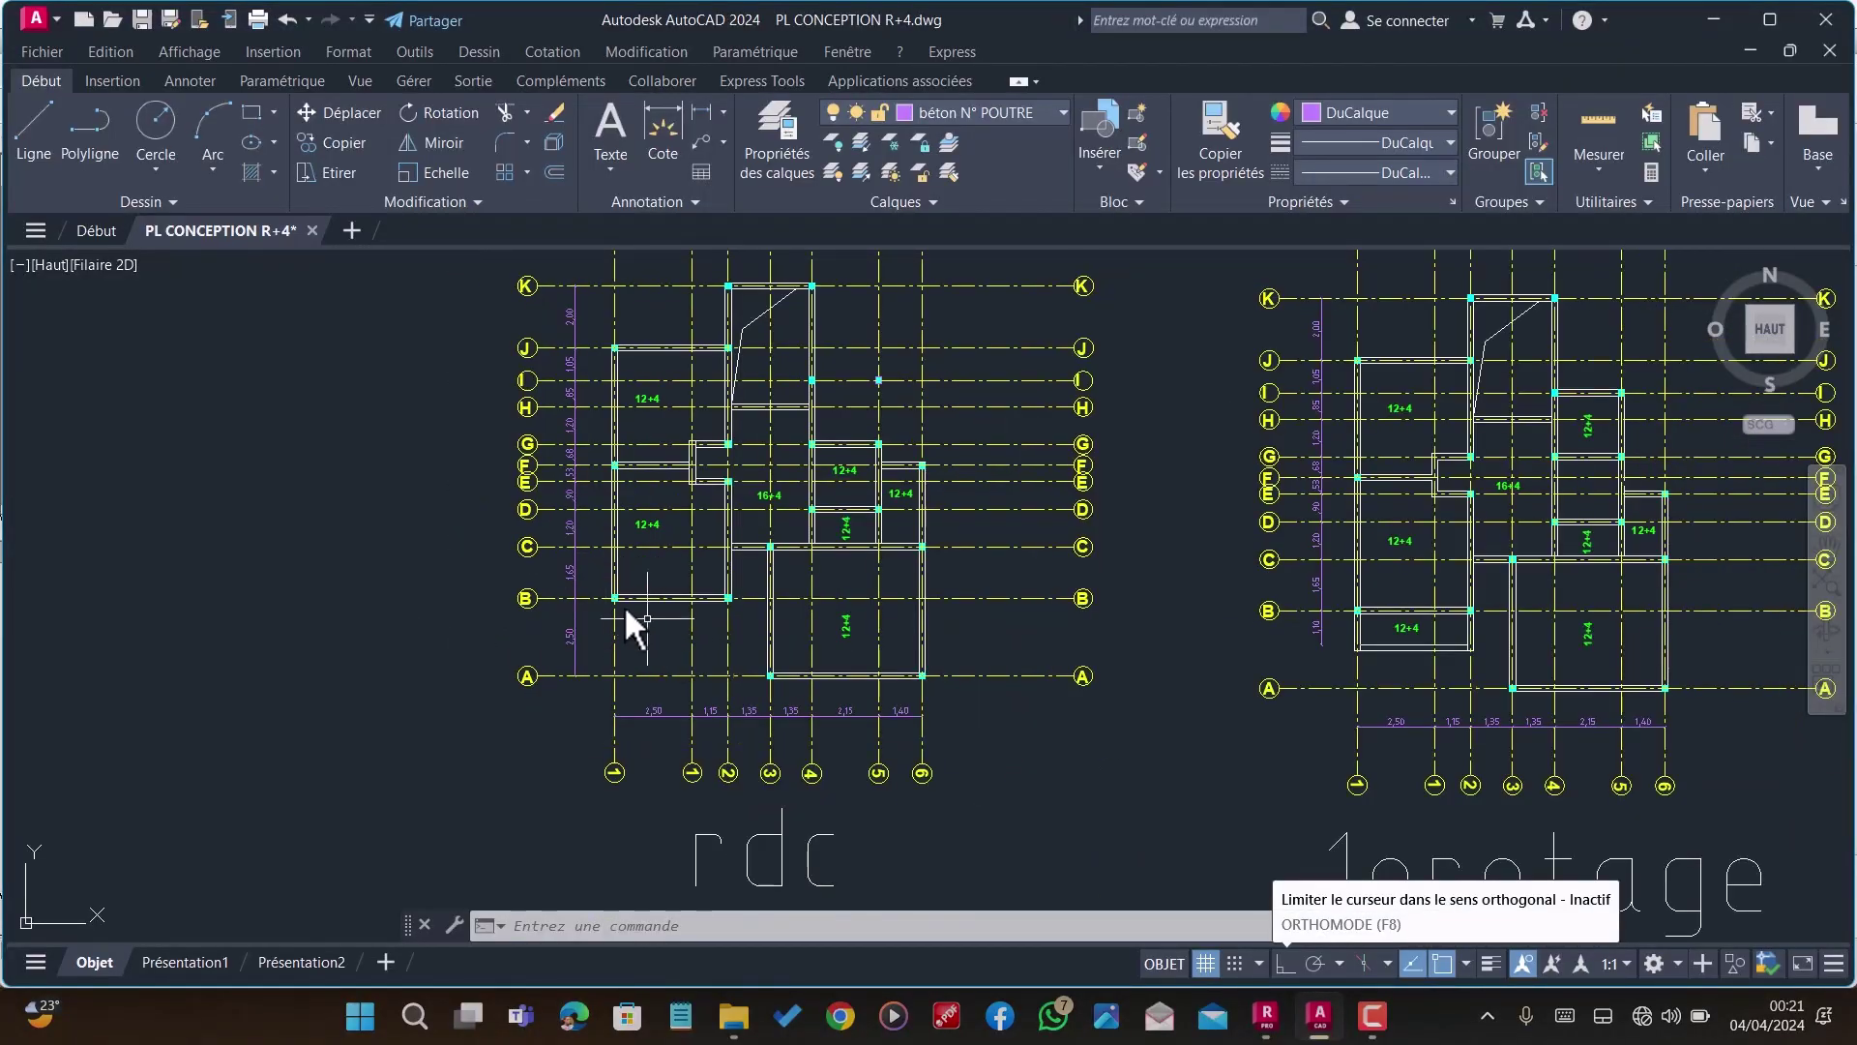
pyautogui.scroll(2, 764, 664)
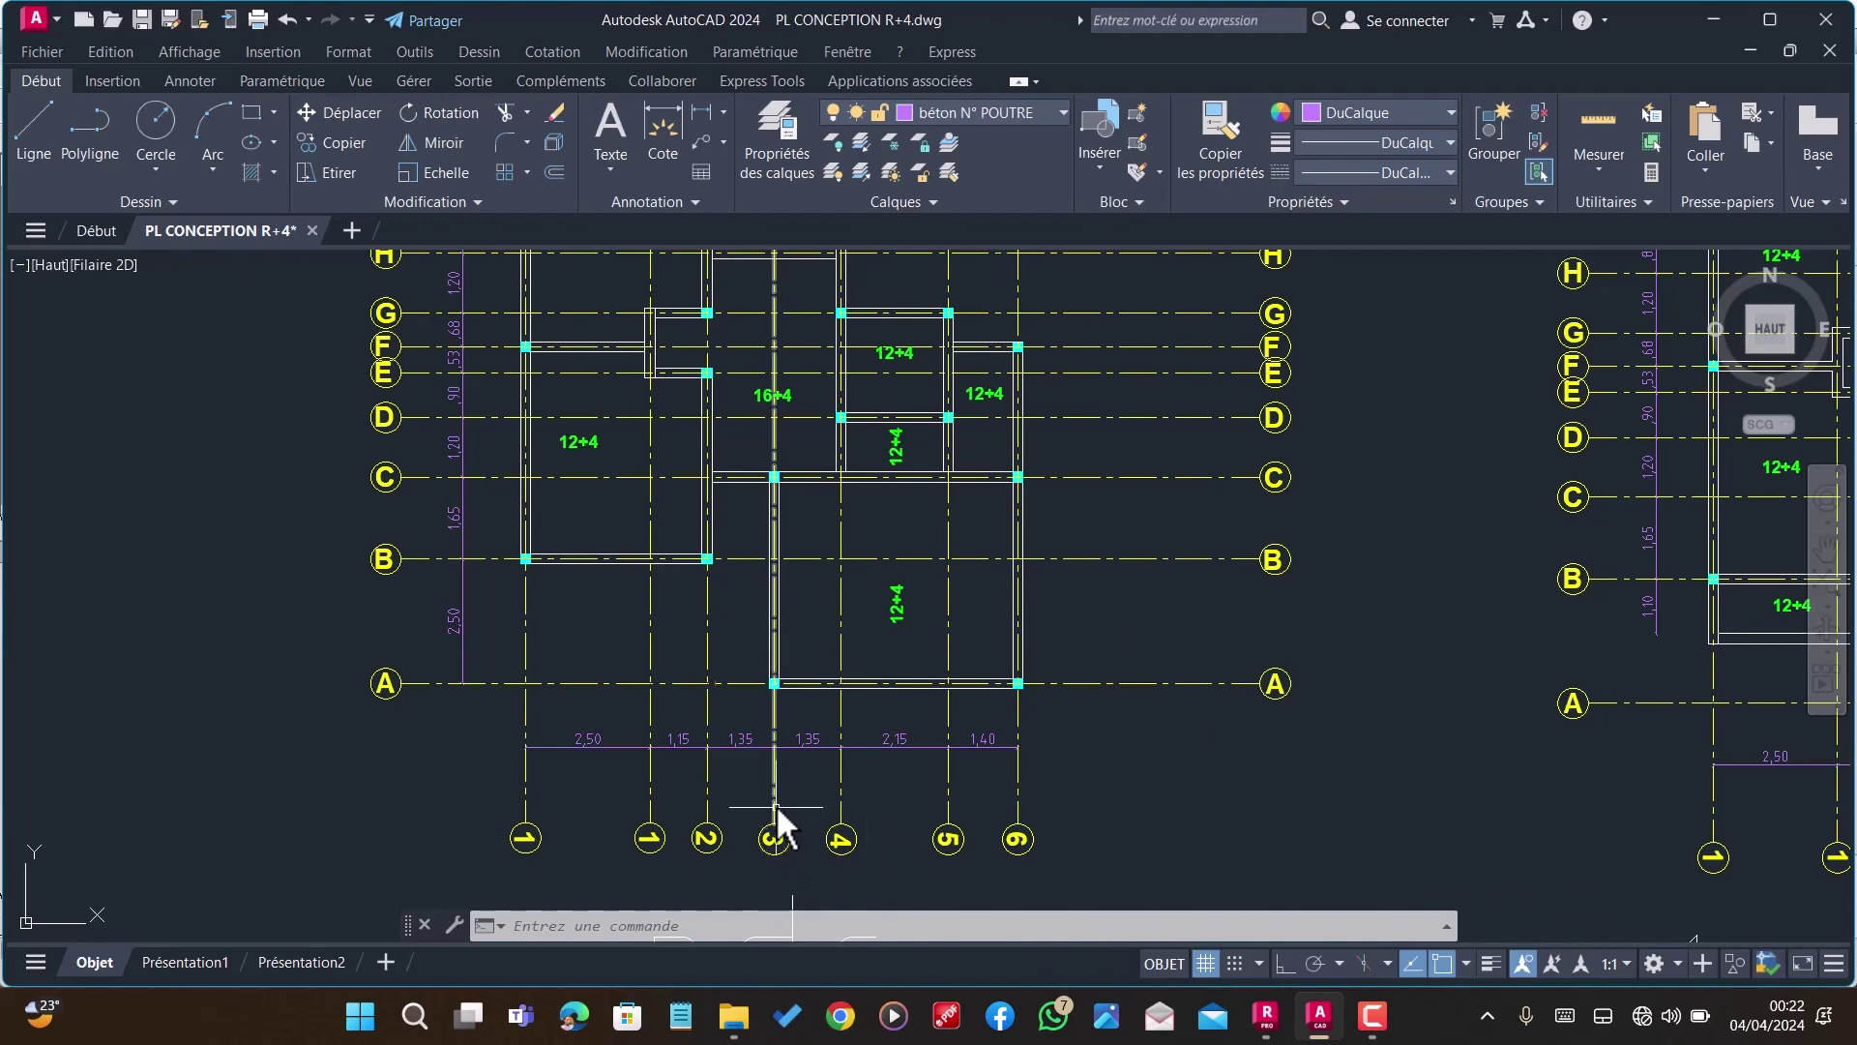
pyautogui.scroll(-2, 705, 747)
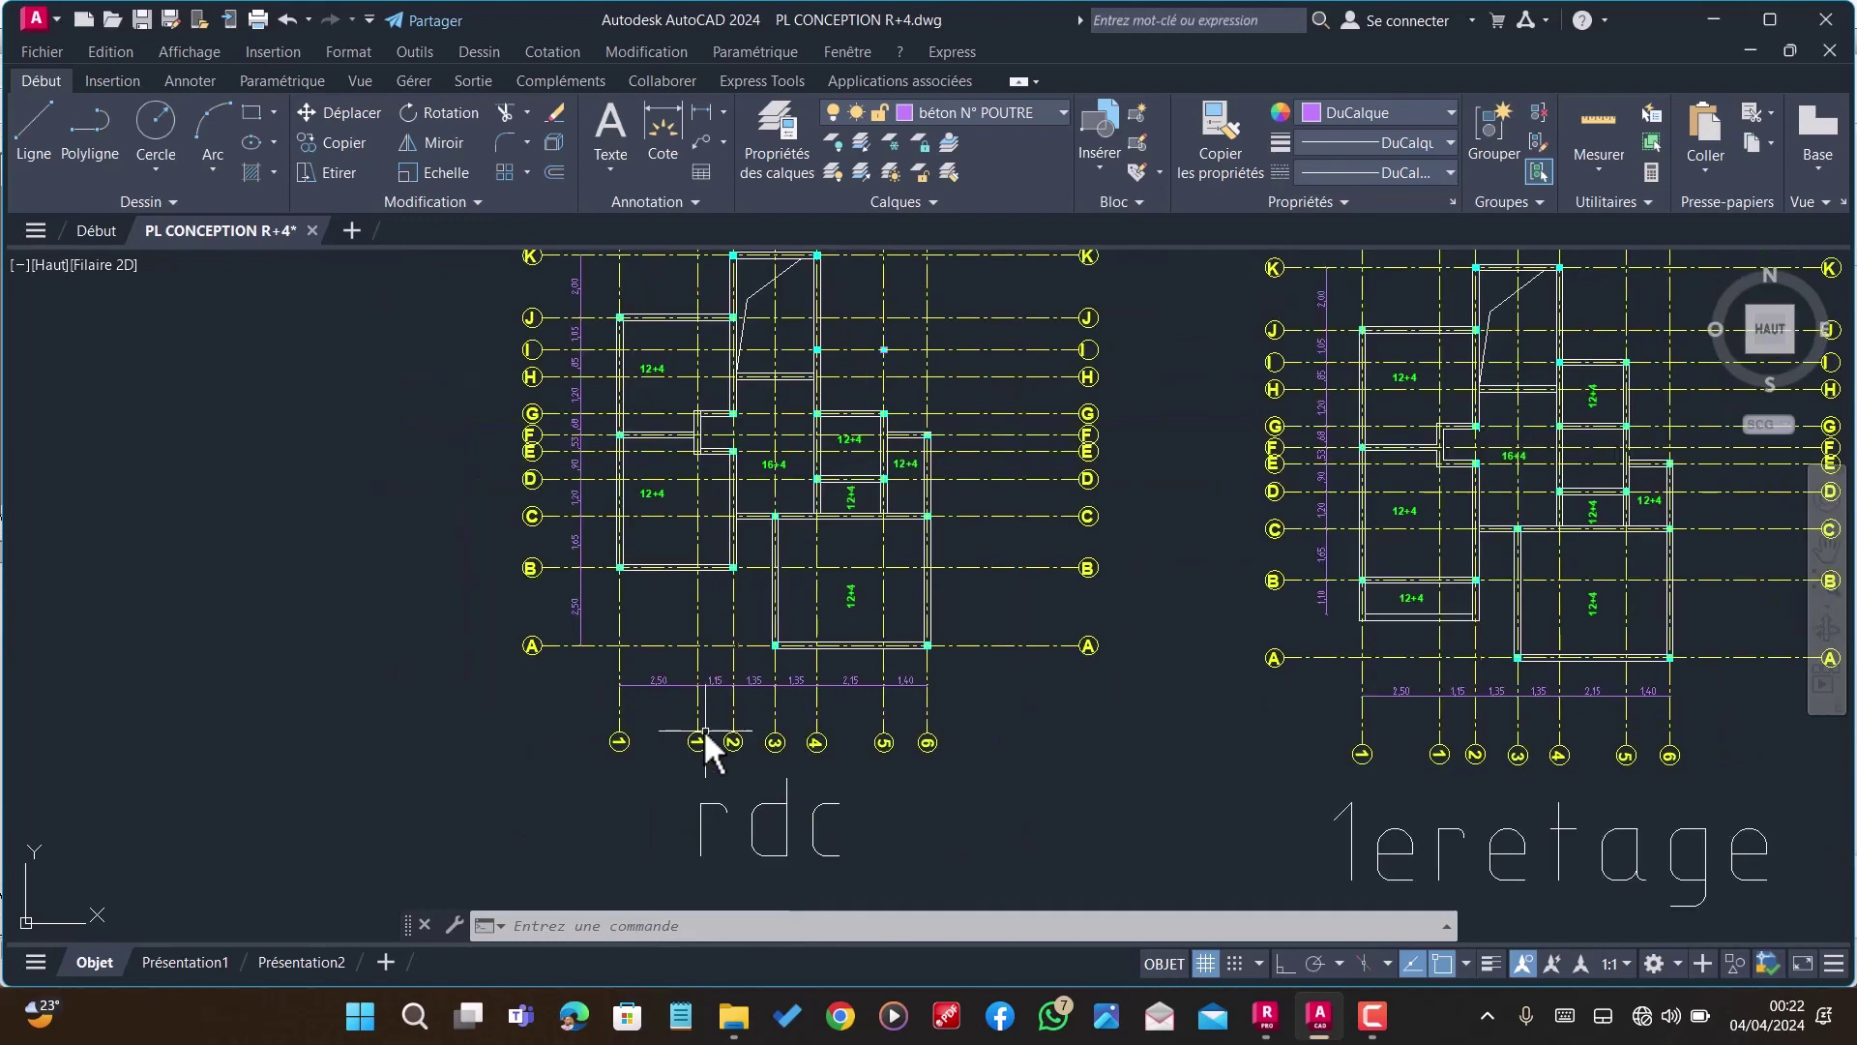
pyautogui.scroll(4, 702, 774)
pyautogui.doubleClick(699, 764)
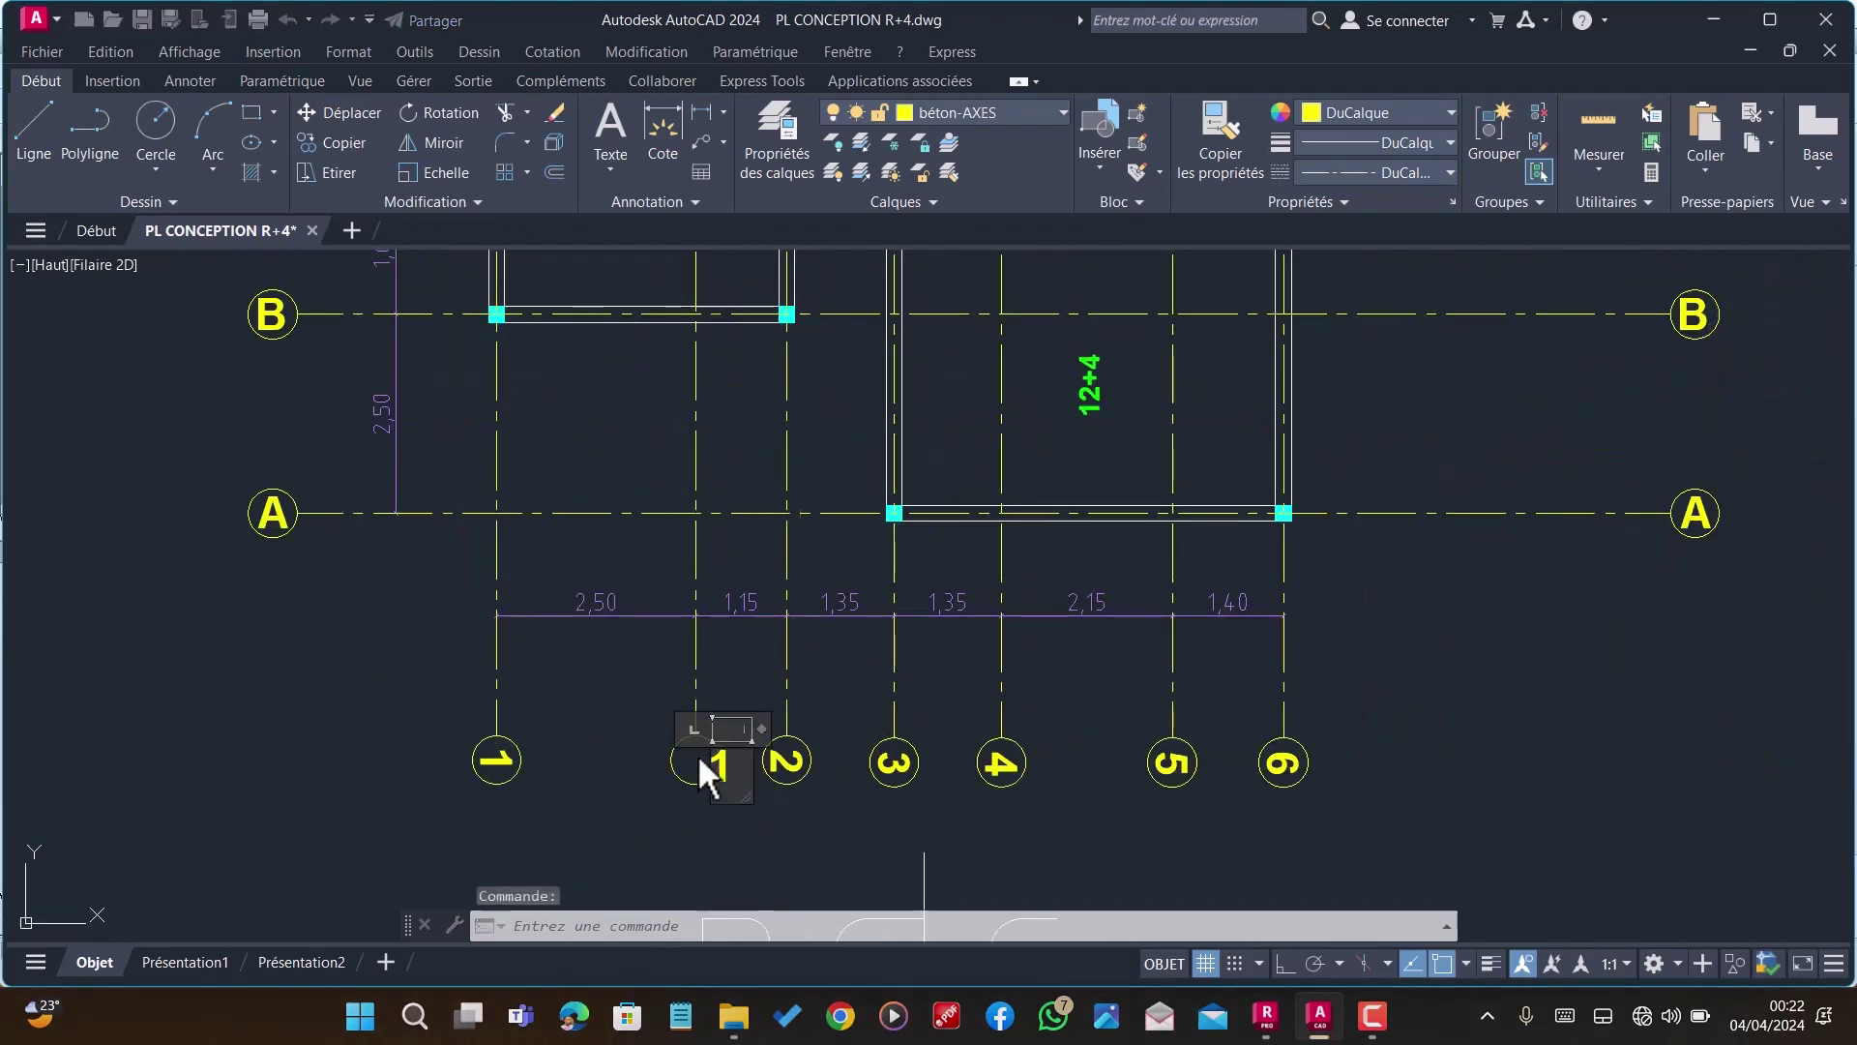
pyautogui.scroll(2, 698, 755)
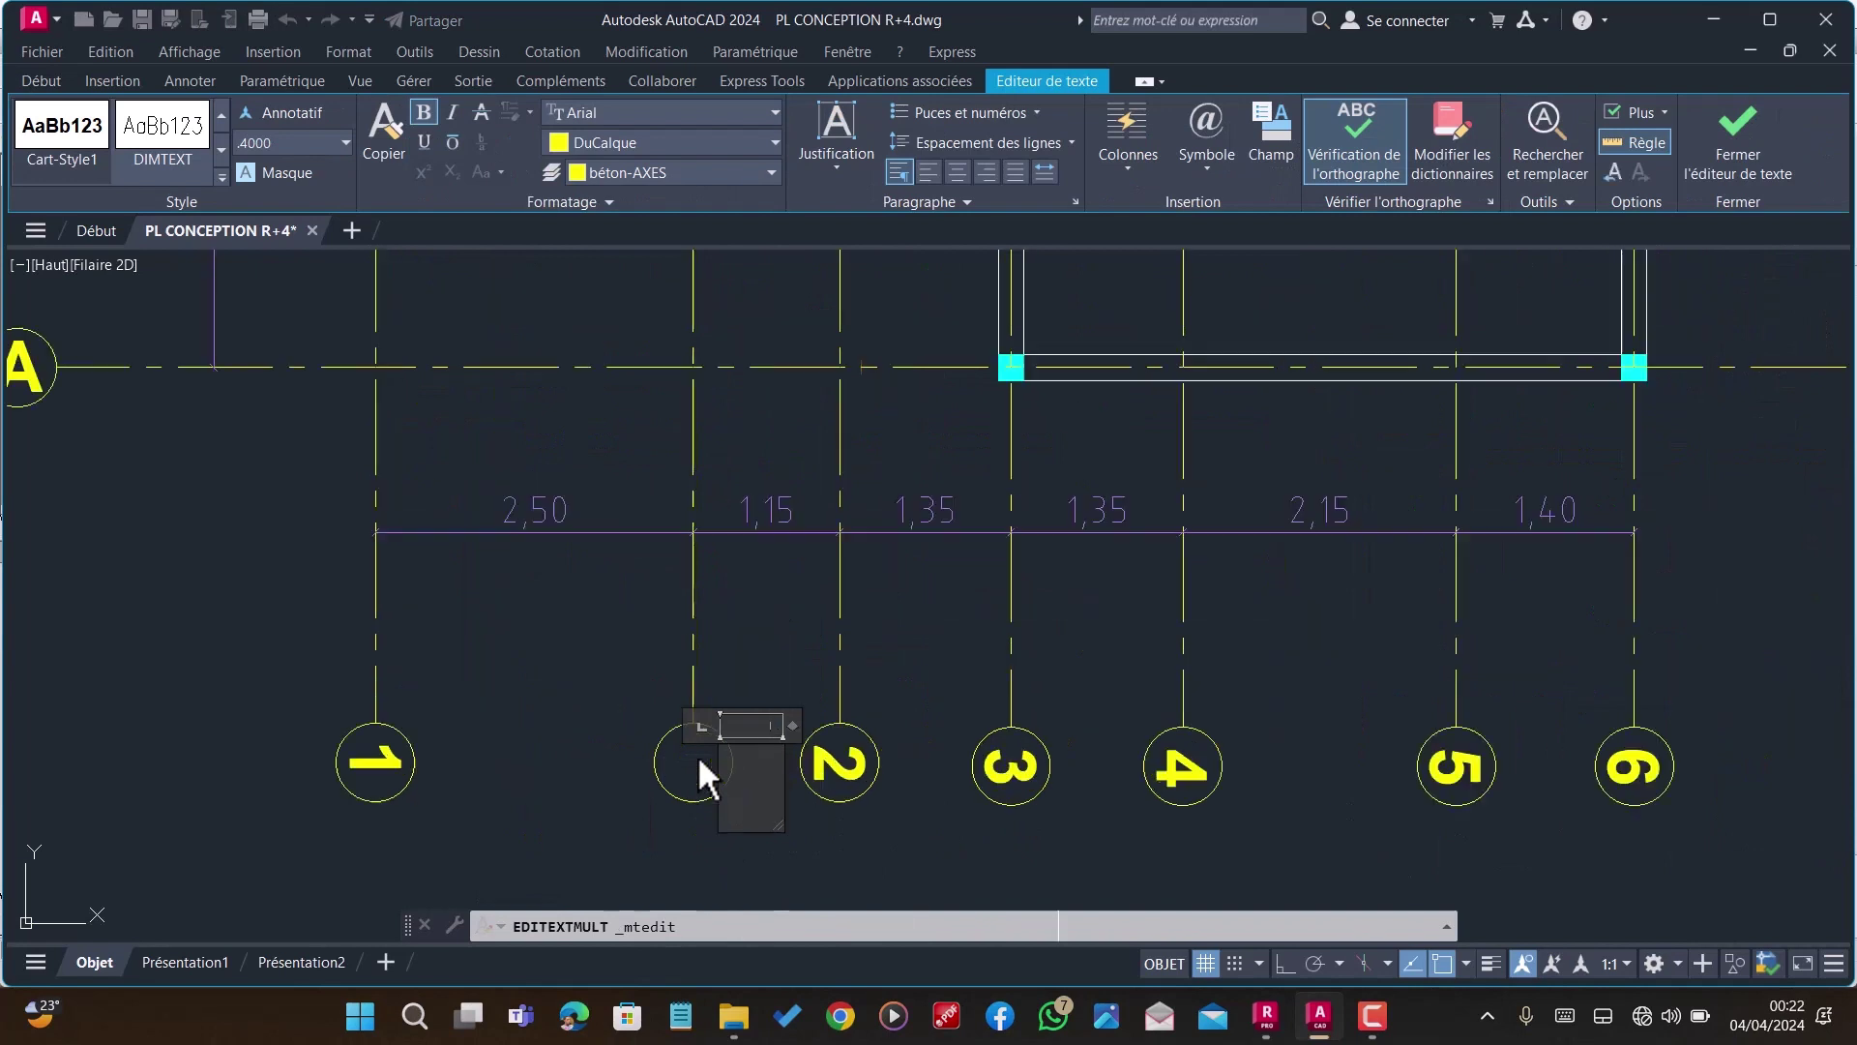
pyautogui.press('BackSpace')
pyautogui.write('2')
pyautogui.click(829, 818)
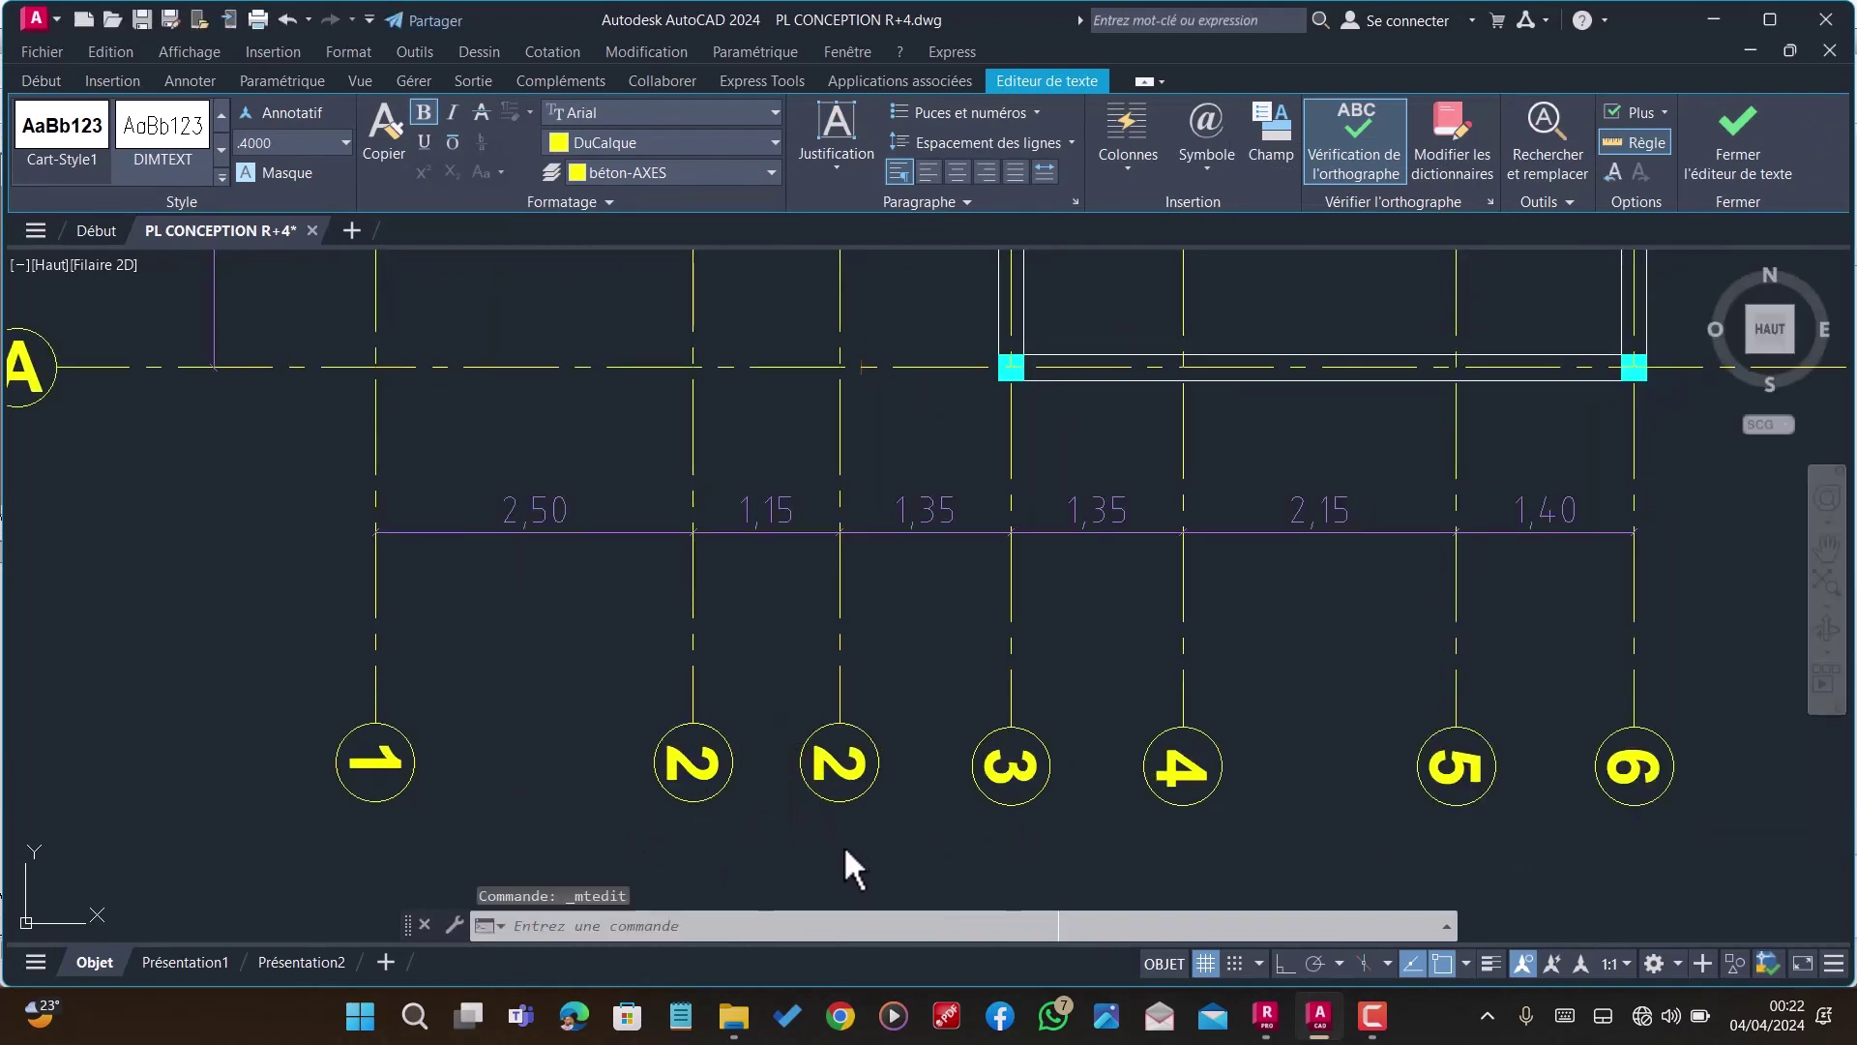
# Step: Relabel the third and fourth vertical axes on the ground-floor plan as 3 and 4
pyautogui.doubleClick(846, 771)
pyautogui.write('3')
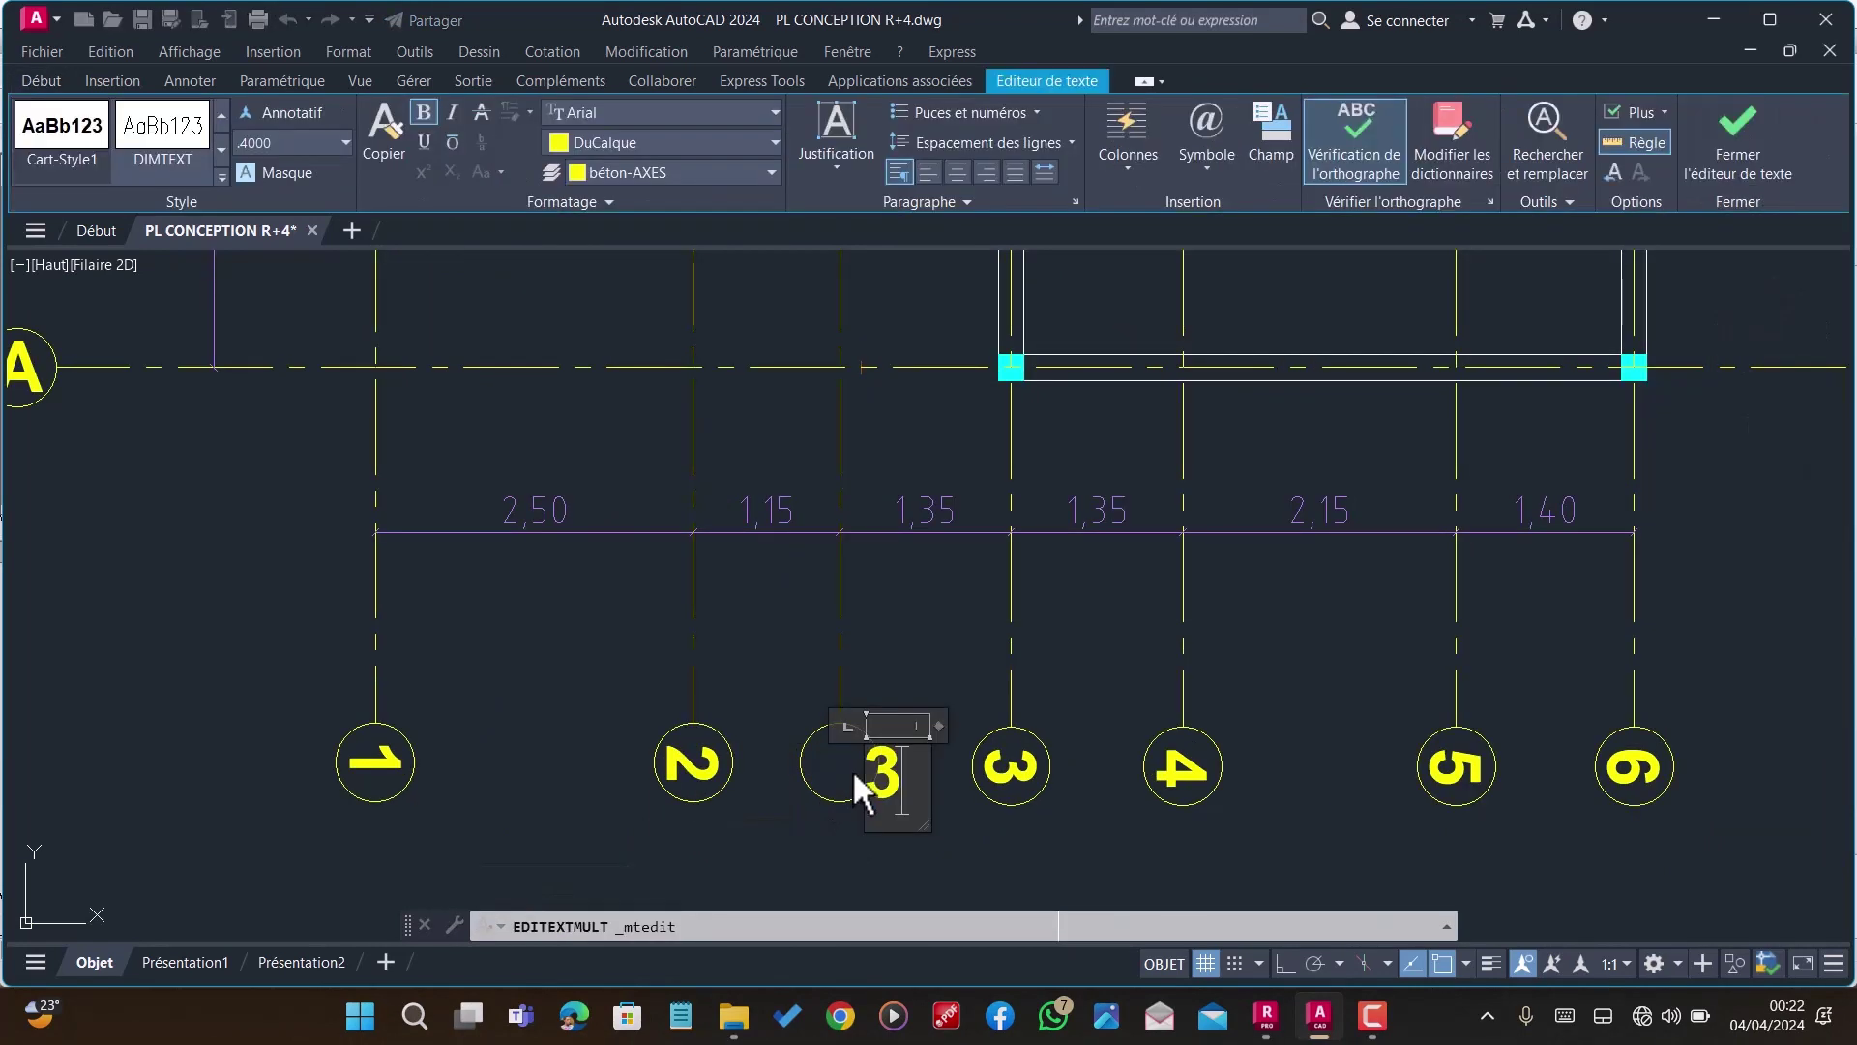
pyautogui.click(957, 805)
pyautogui.click(1025, 784)
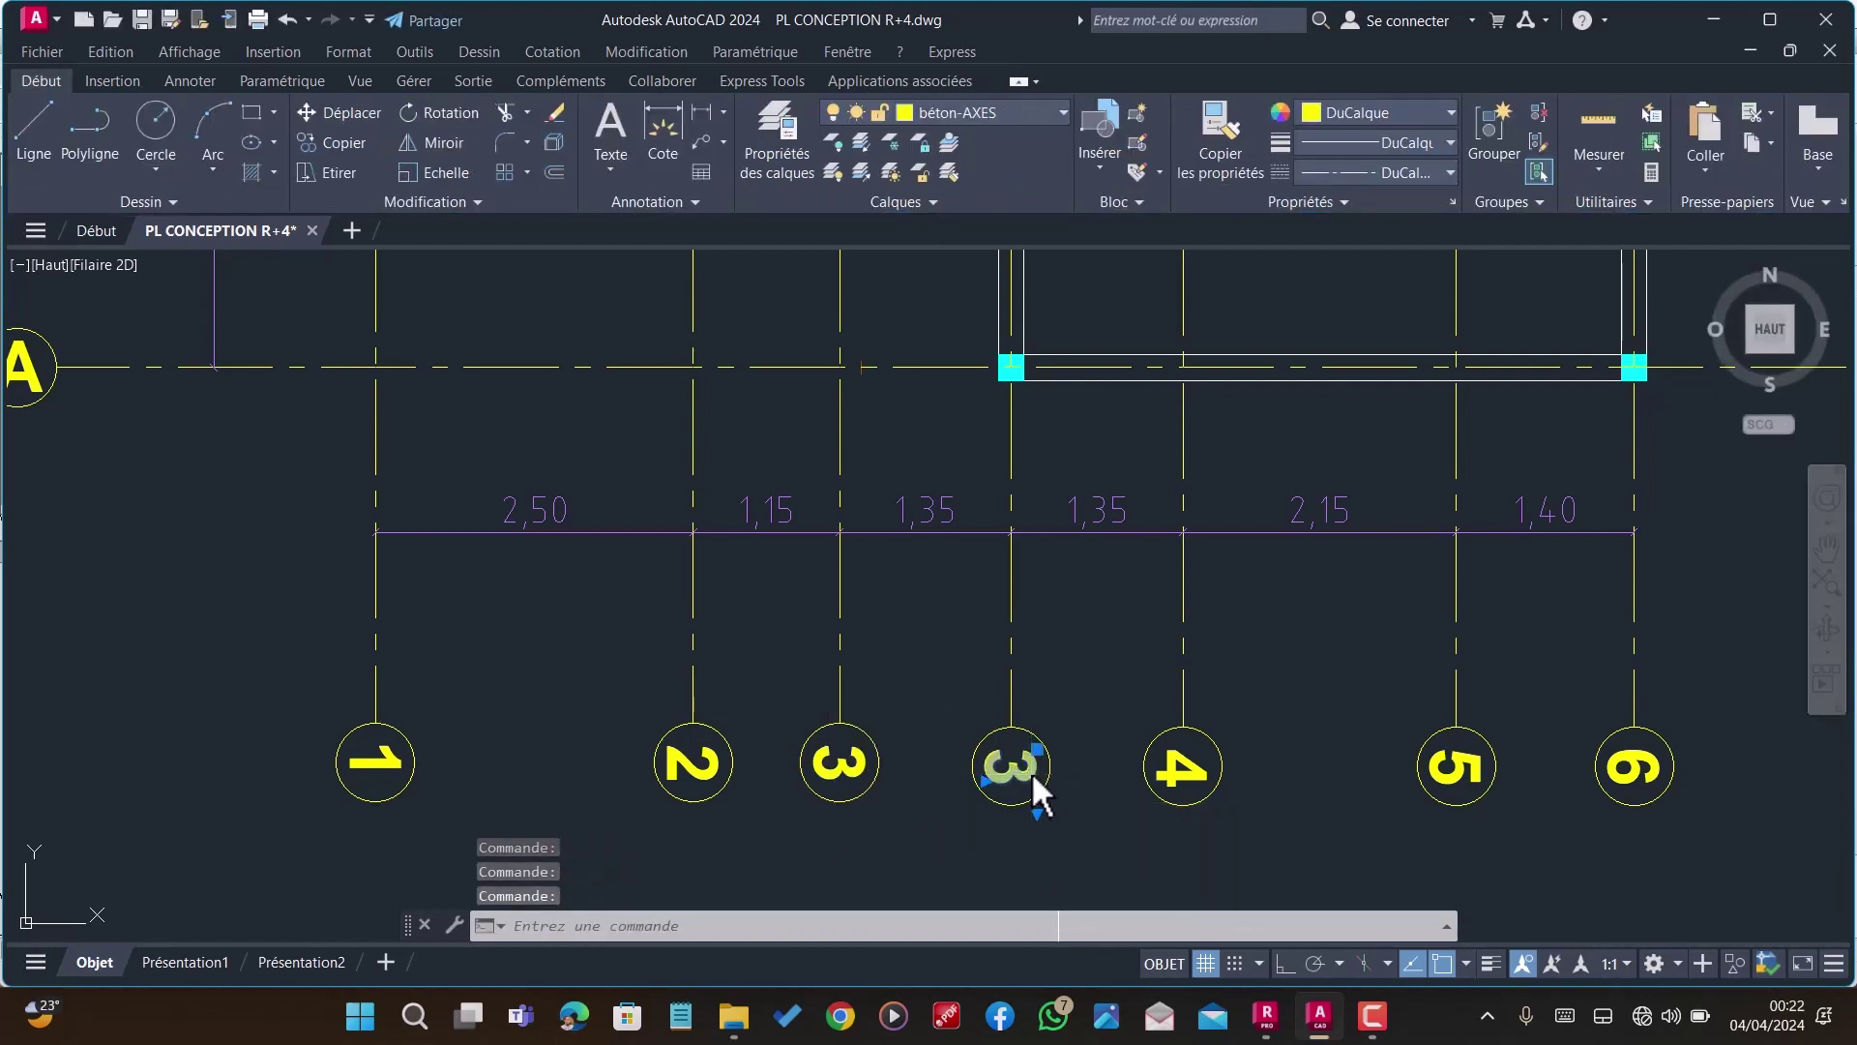
pyautogui.doubleClick(1034, 773)
pyautogui.write('4')
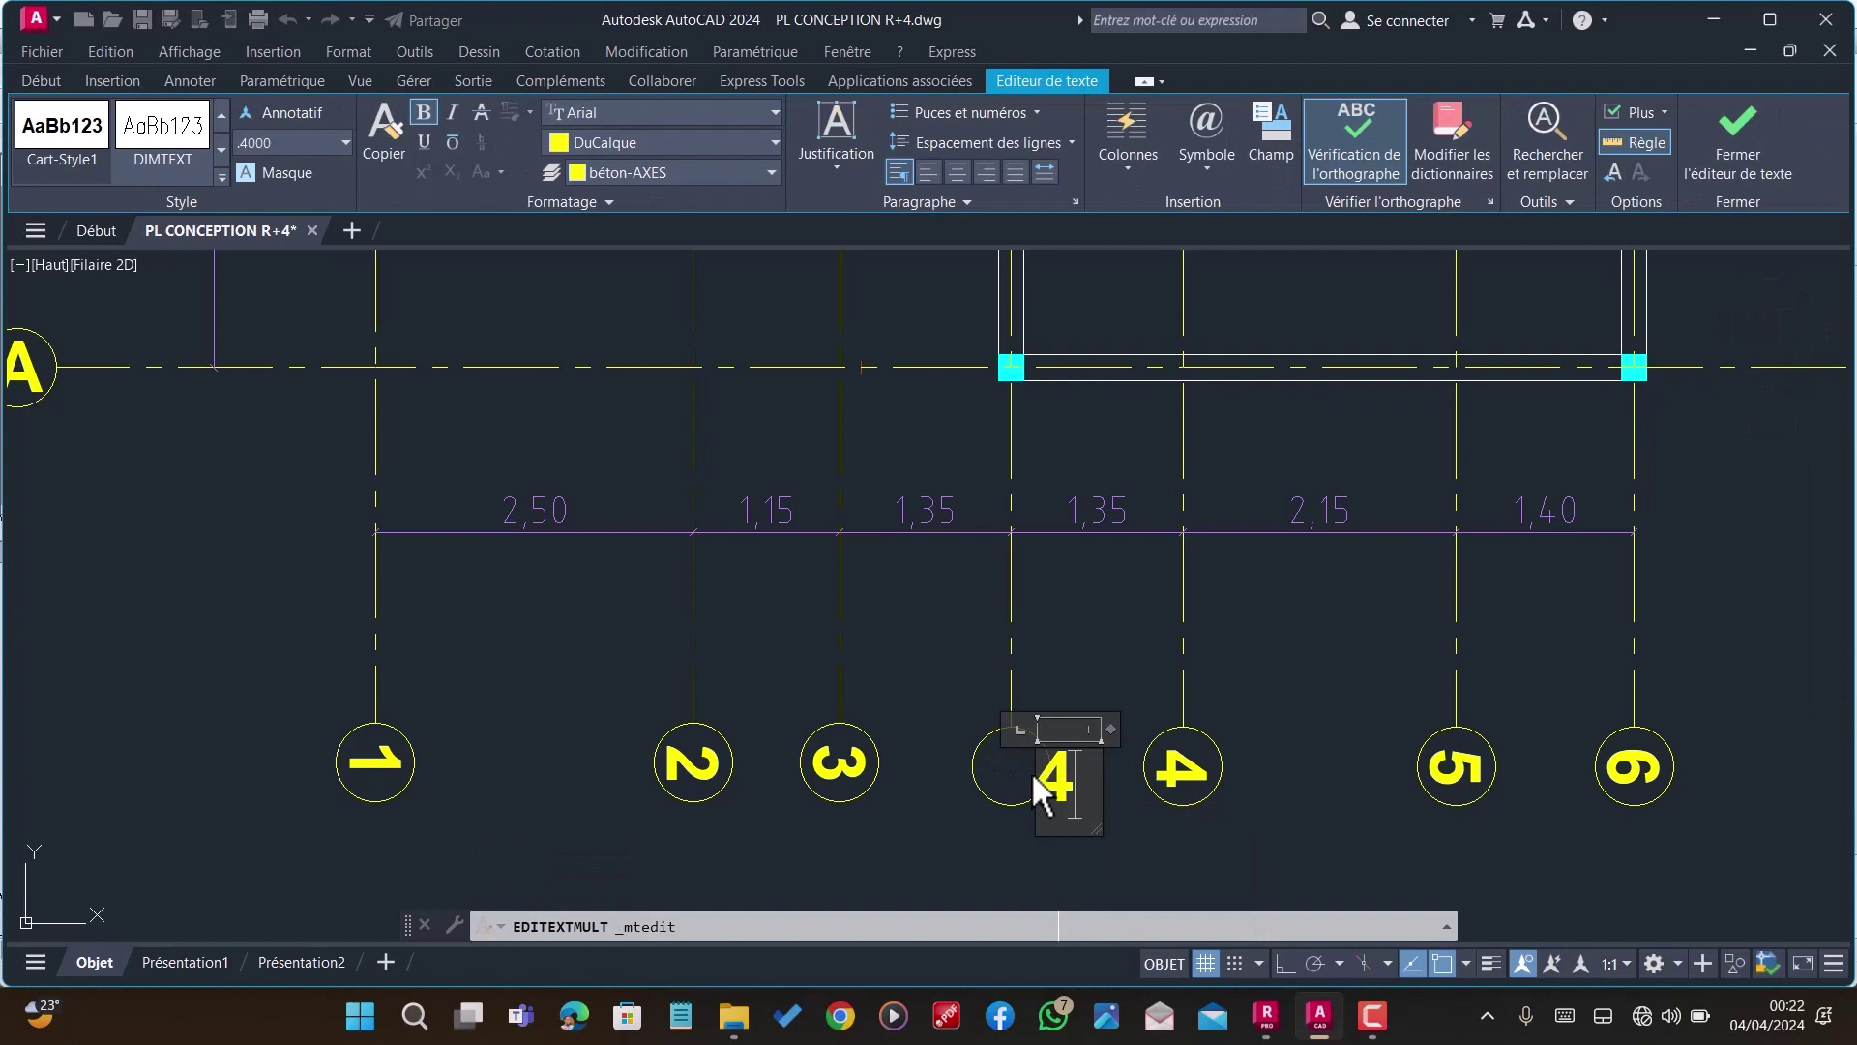
pyautogui.click(1144, 857)
# Step: Relabel the fifth vertical axis, 1,35 m after axis 4, as 5
pyautogui.click(1193, 772)
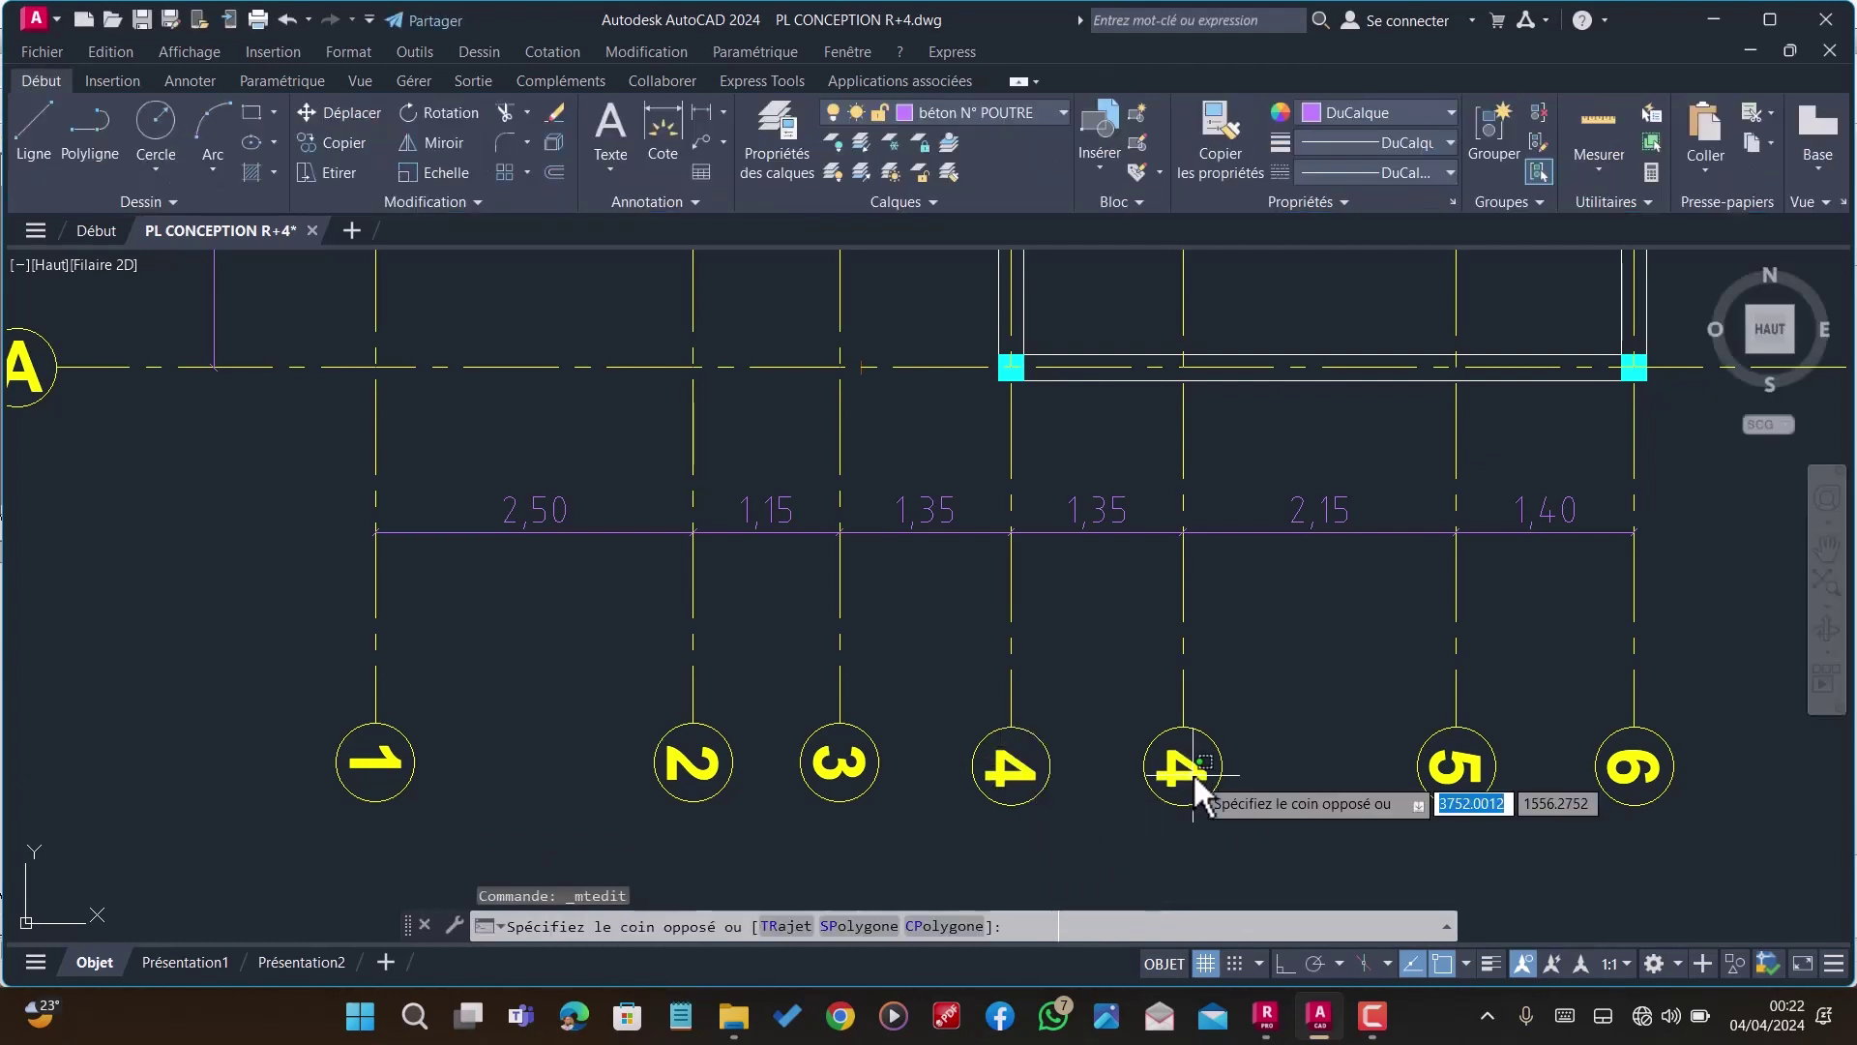
pyautogui.click(1179, 777)
pyautogui.doubleClick(1179, 773)
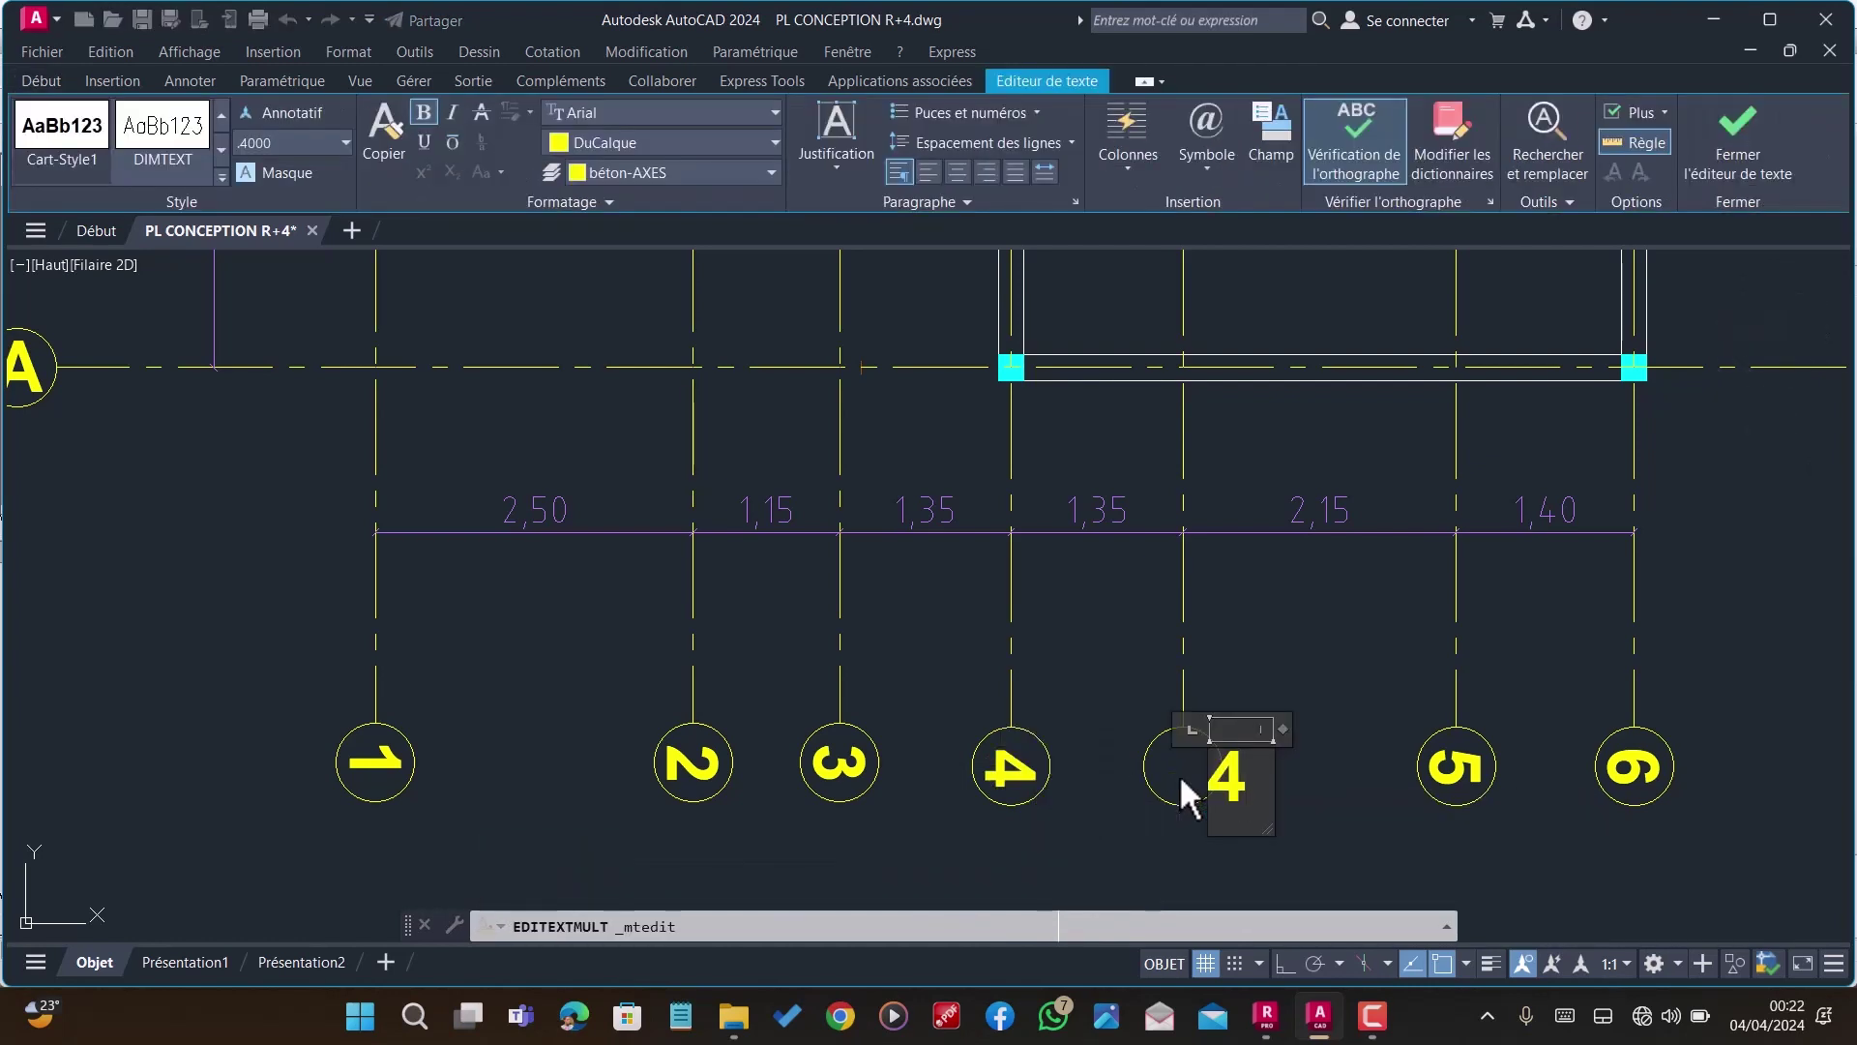
pyautogui.press('BackSpace')
pyautogui.write('5')
pyautogui.click(1372, 730)
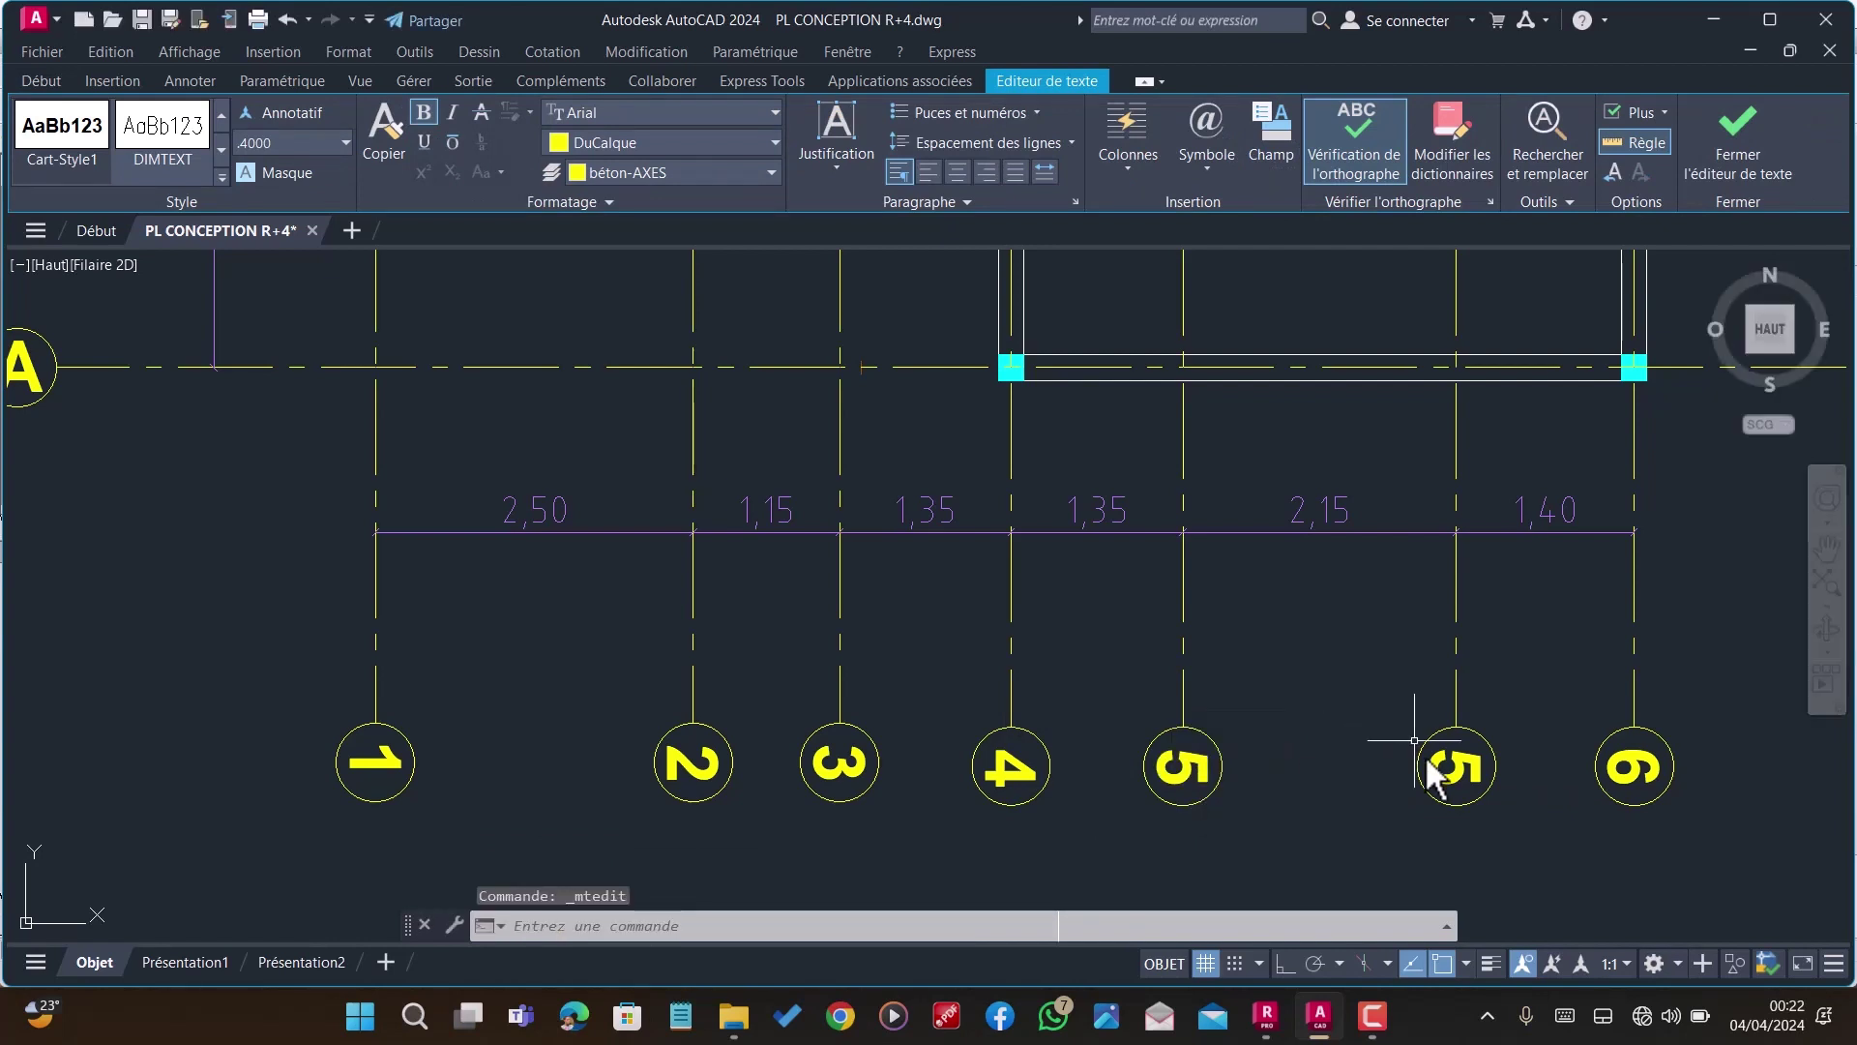
# Step: Relabel the last two vertical axes on the ground-floor plan as 6 and 7
pyautogui.doubleClick(1459, 763)
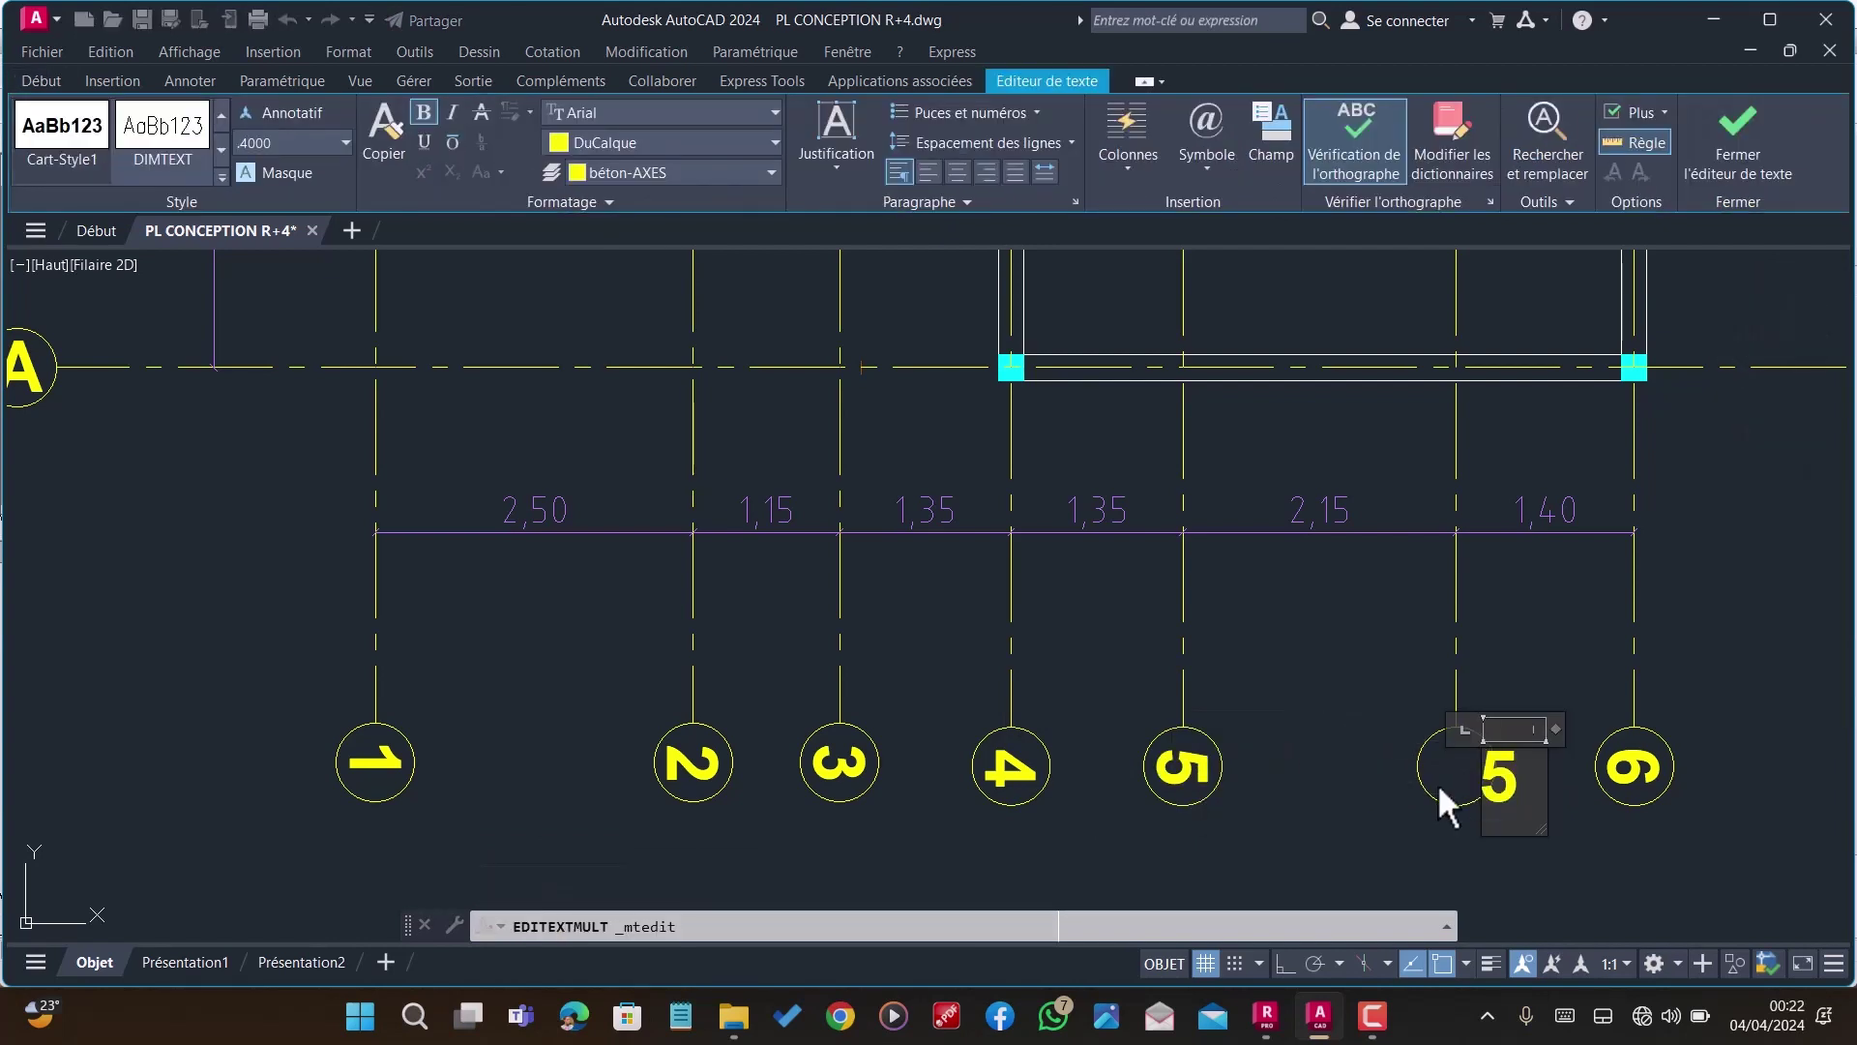
pyautogui.press('BackSpace')
pyautogui.write('6')
pyautogui.click(1437, 782)
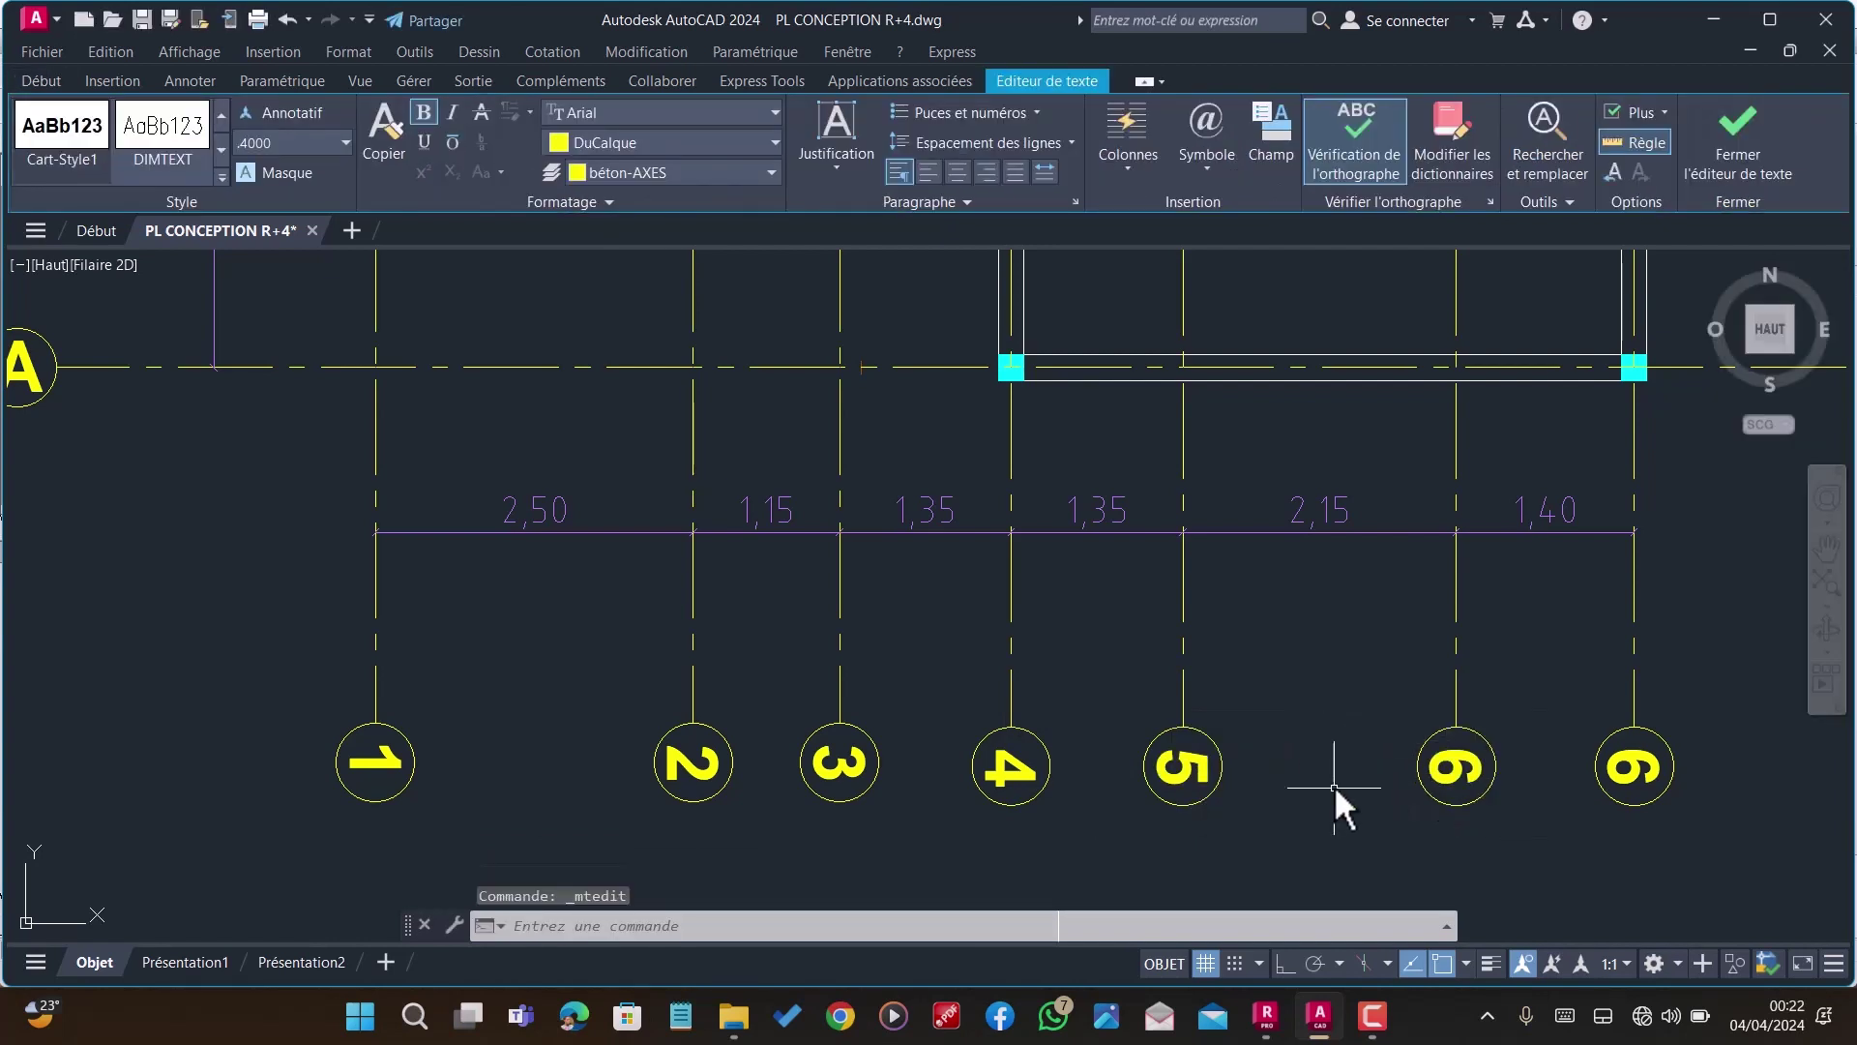
pyautogui.doubleClick(1627, 768)
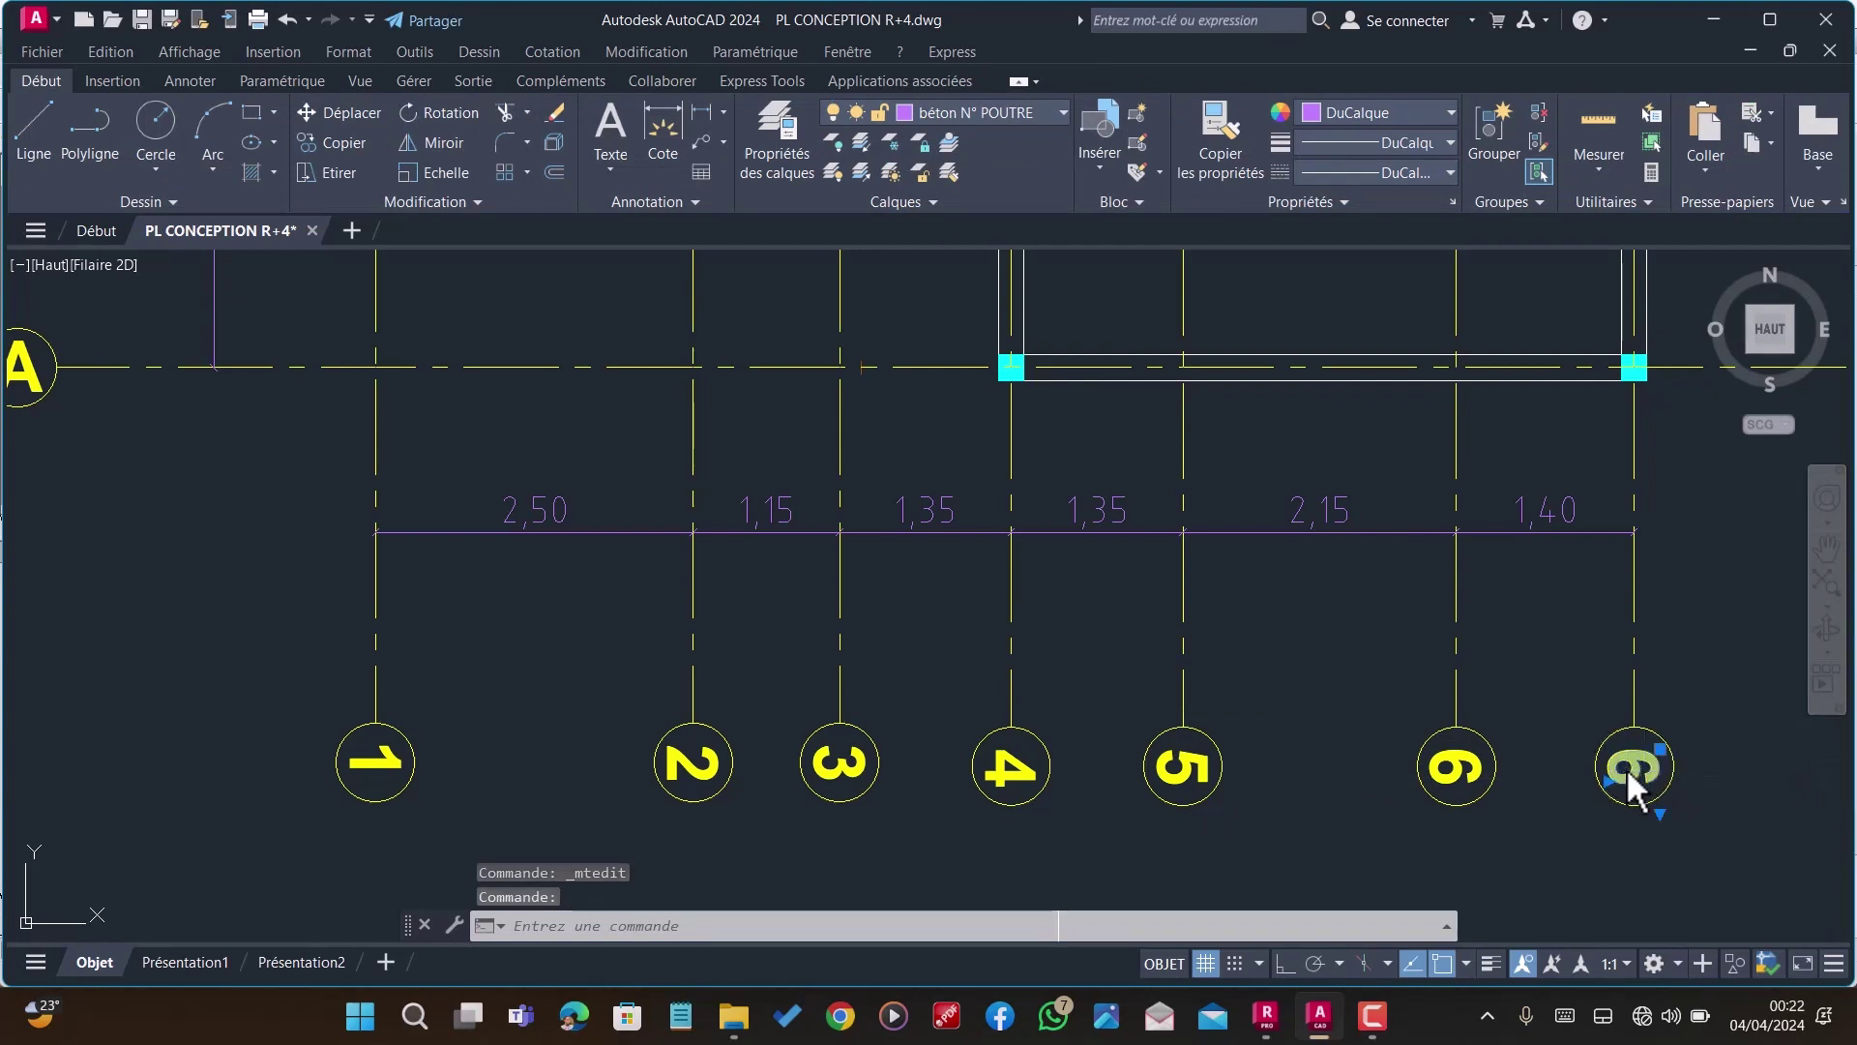
pyautogui.write('7')
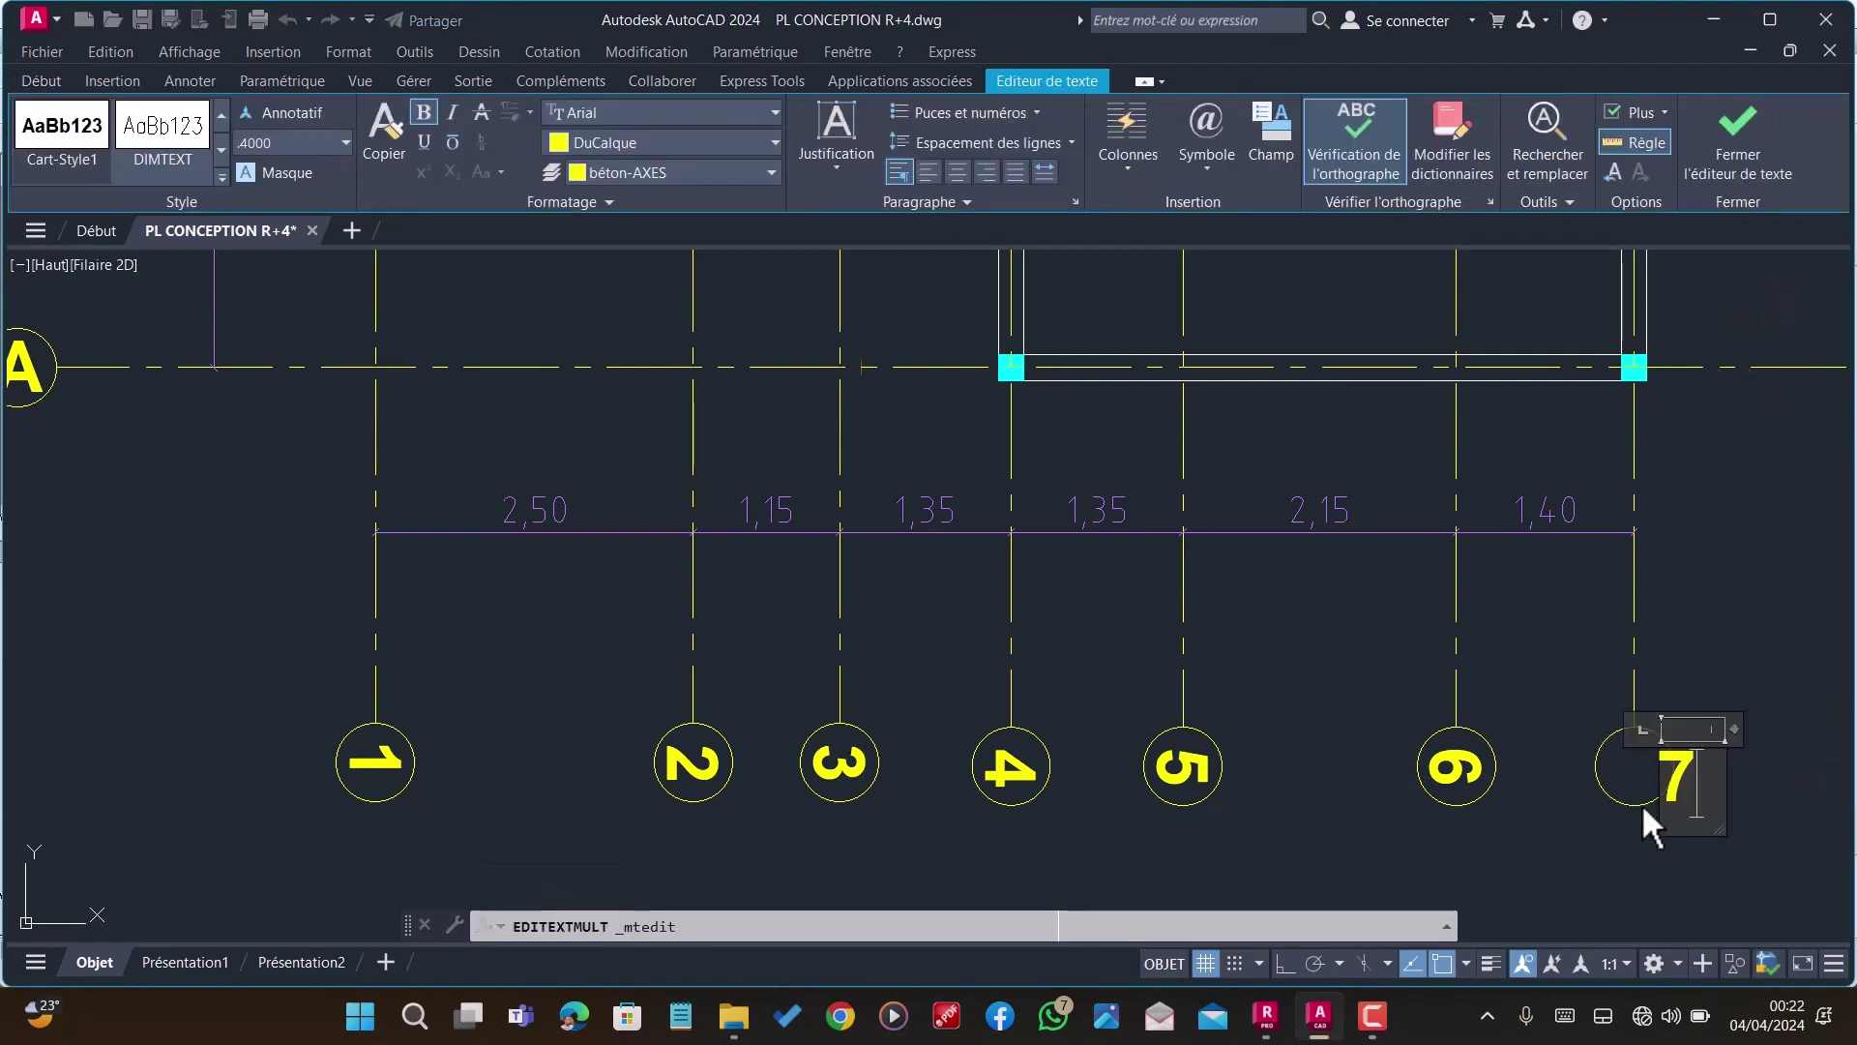
pyautogui.click(1499, 848)
pyautogui.scroll(-2, 1219, 697)
pyautogui.scroll(-2, 1074, 745)
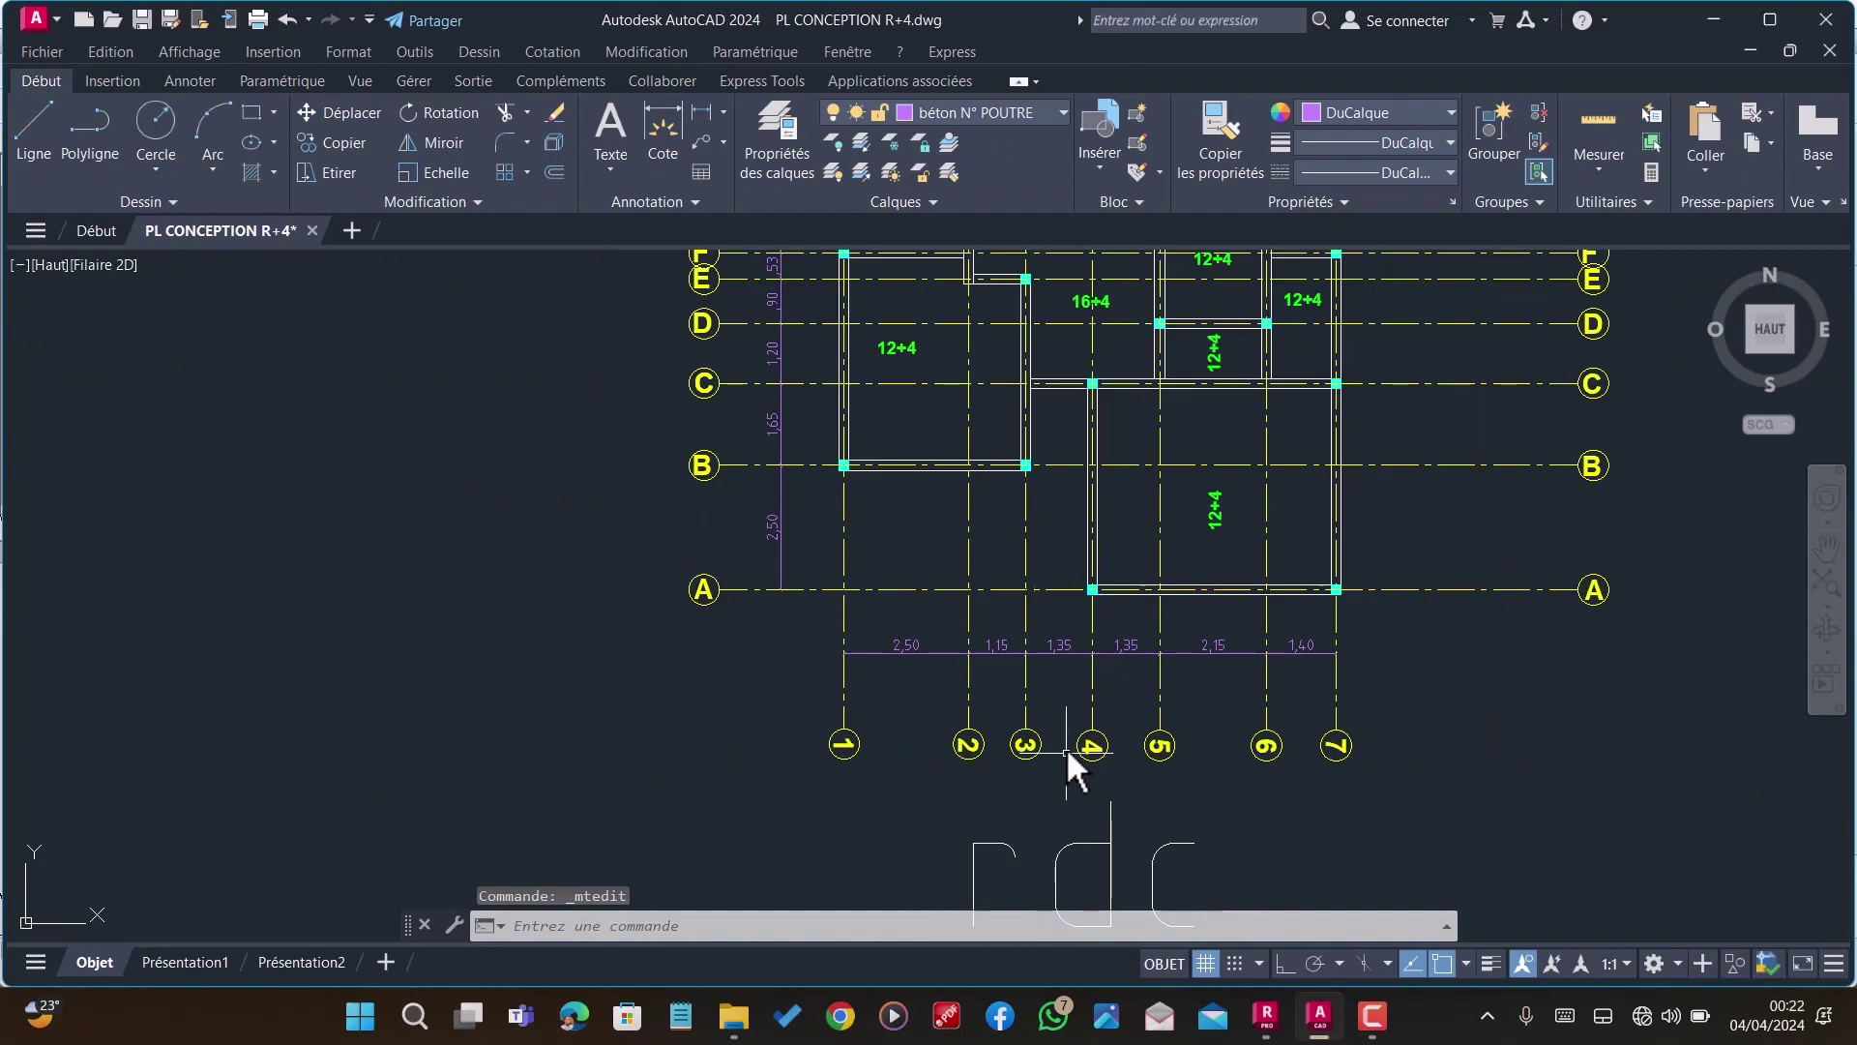
pyautogui.scroll(-2, 693, 590)
pyautogui.scroll(2, 791, 601)
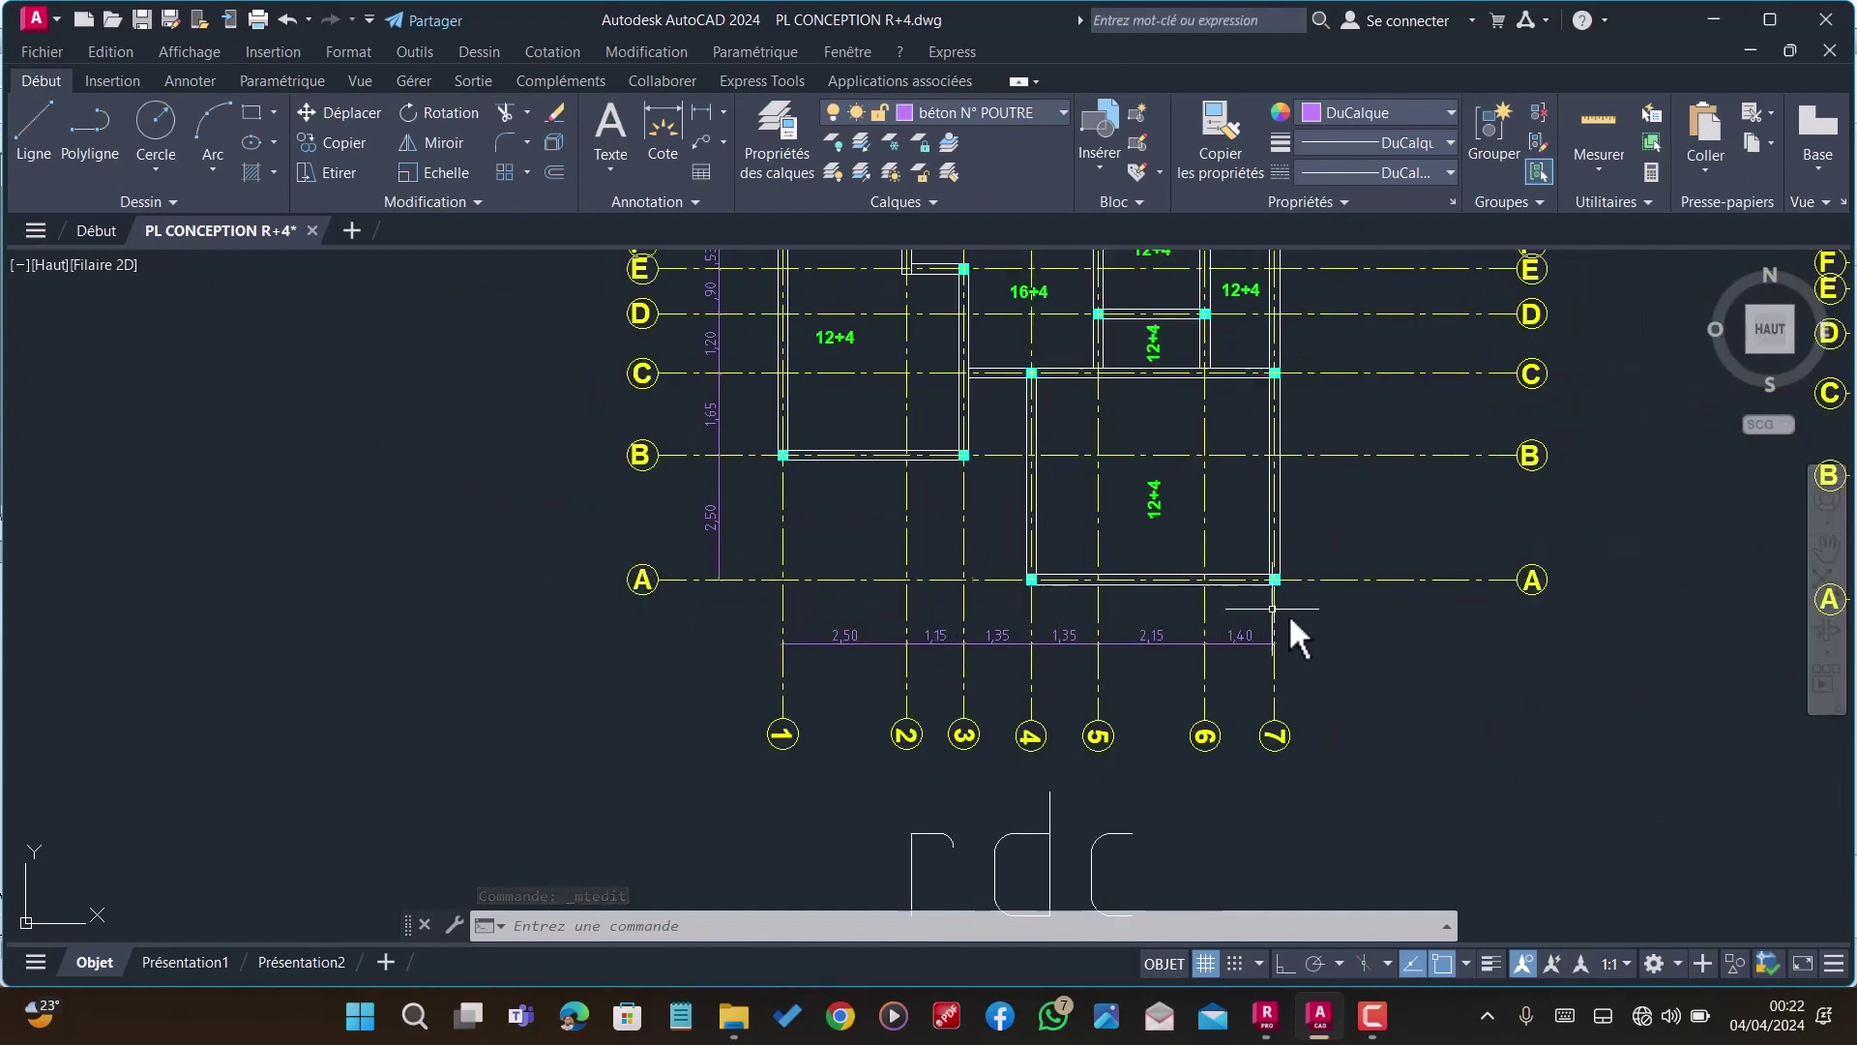
# Step: Switch to Robot Structural Analysis and close the column definition
pyautogui.click(1273, 1028)
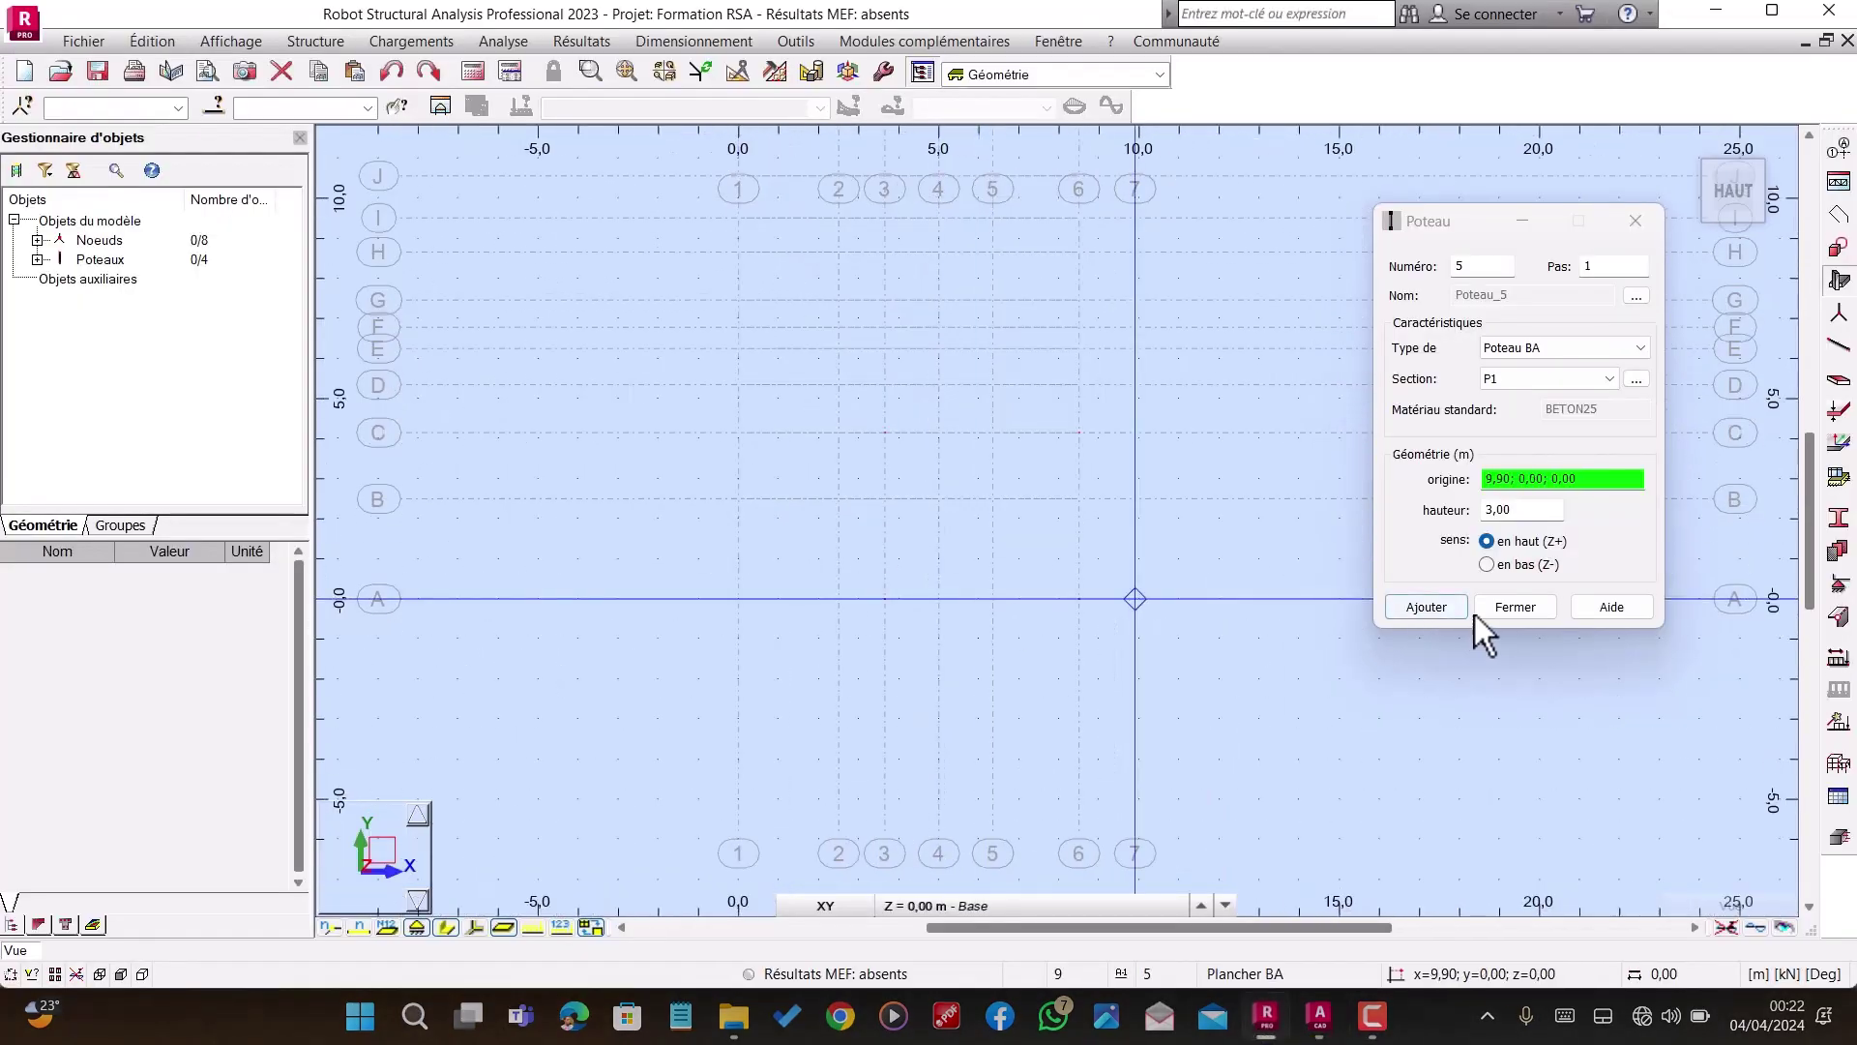
pyautogui.click(1516, 608)
# Step: Try to delete the misplaced column nodes at 6-A, 3-A and 3-C with the option that removes only the selected bars
pyautogui.scroll(1, 1085, 599)
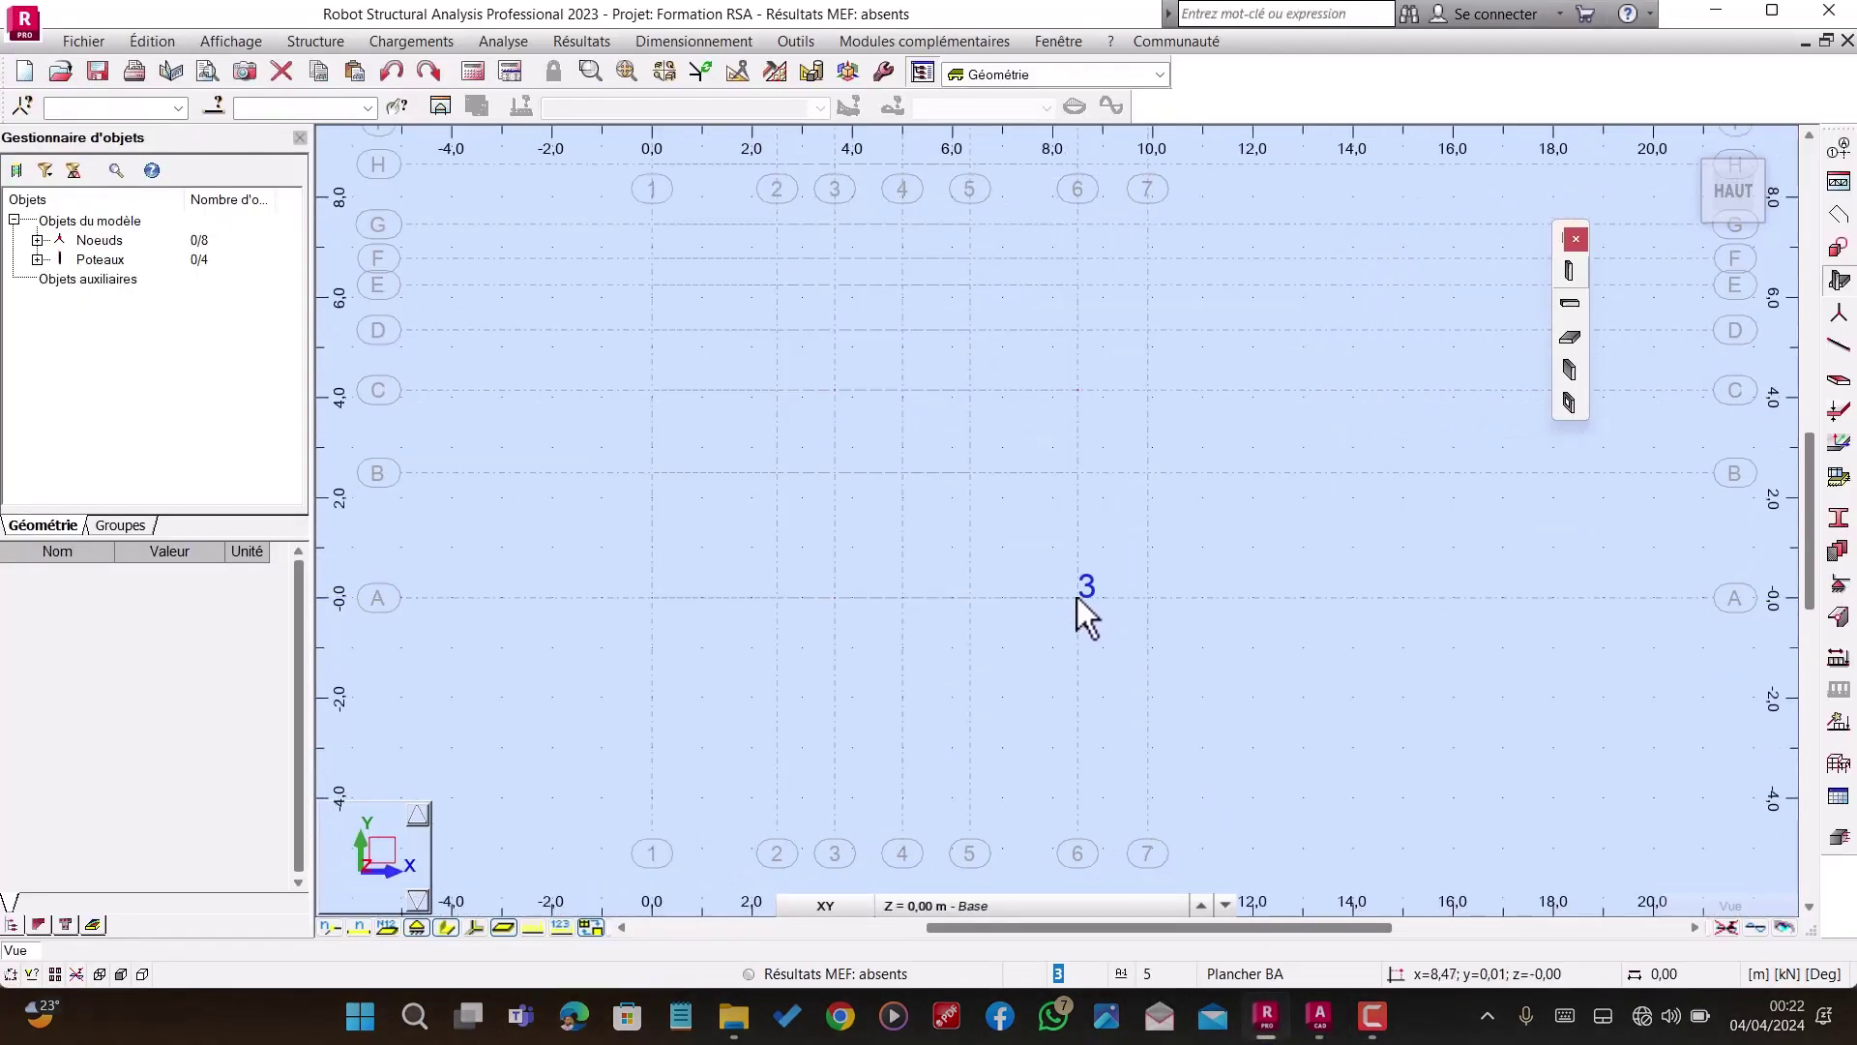
pyautogui.click(1079, 599)
pyautogui.press('Delete')
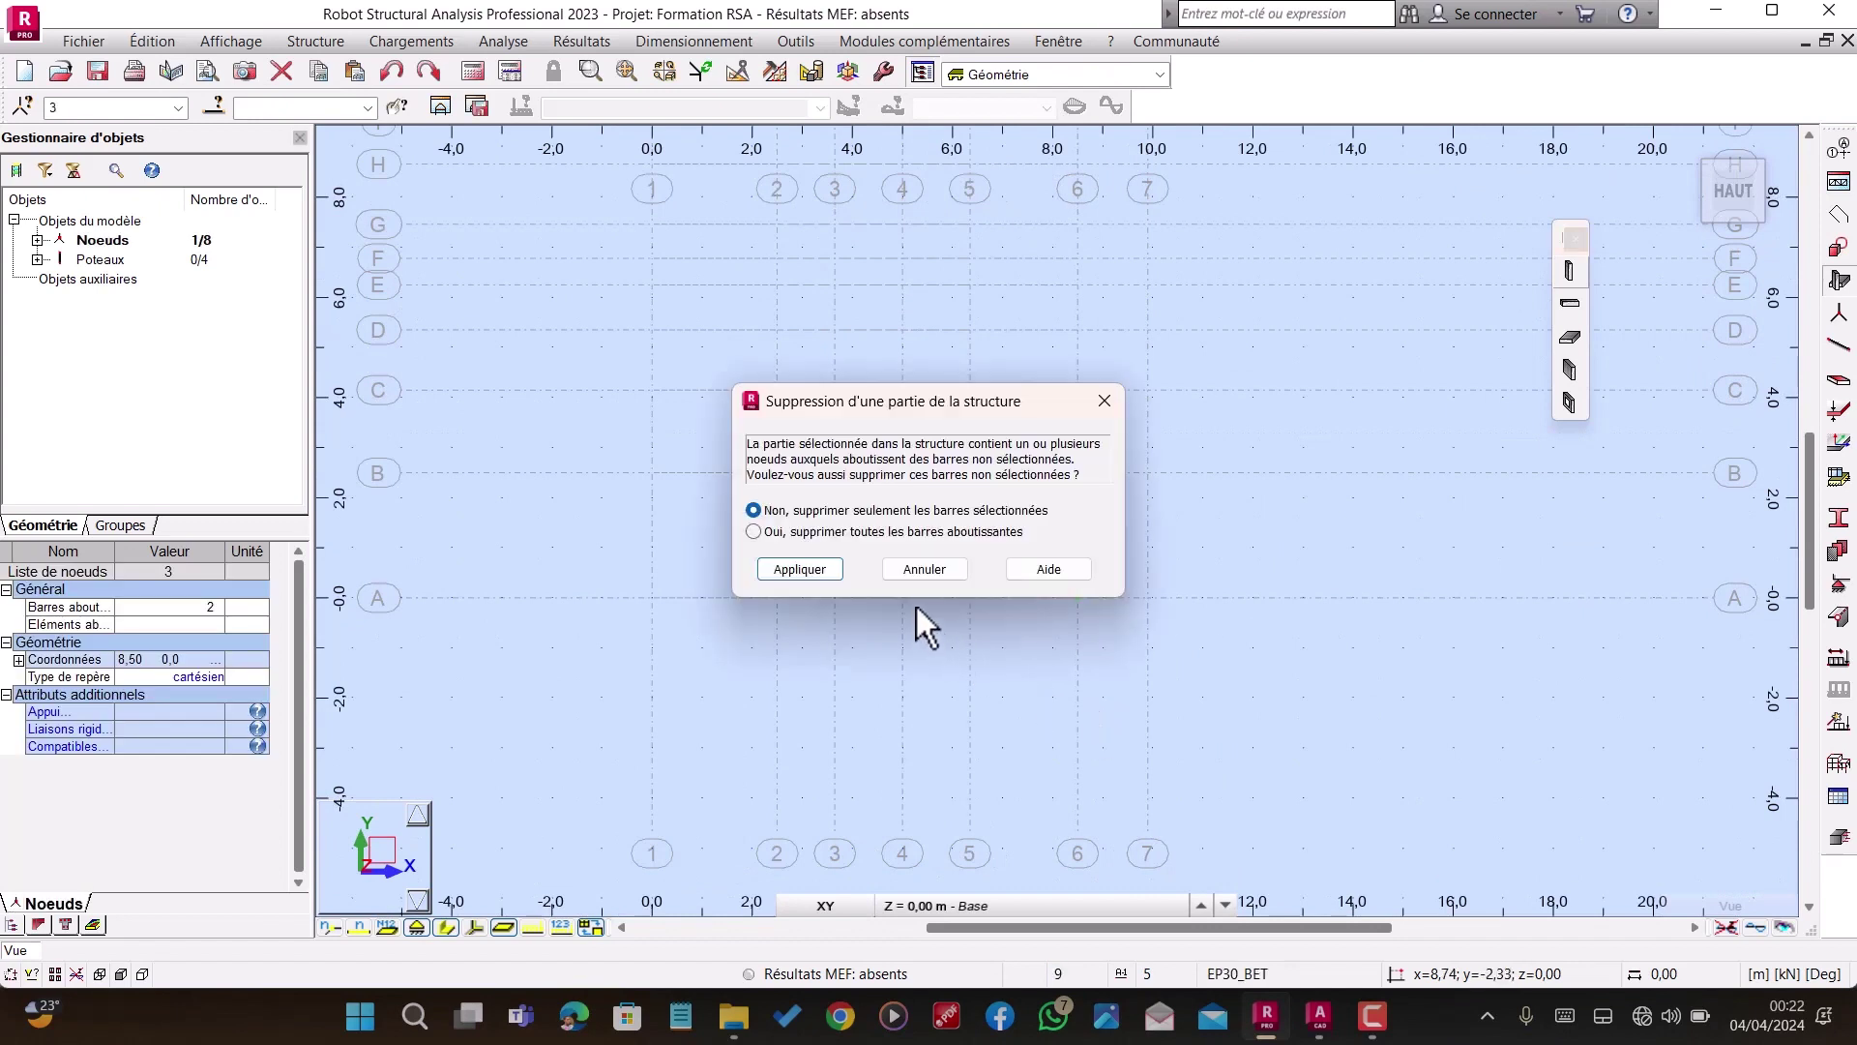
pyautogui.click(825, 569)
pyautogui.click(837, 599)
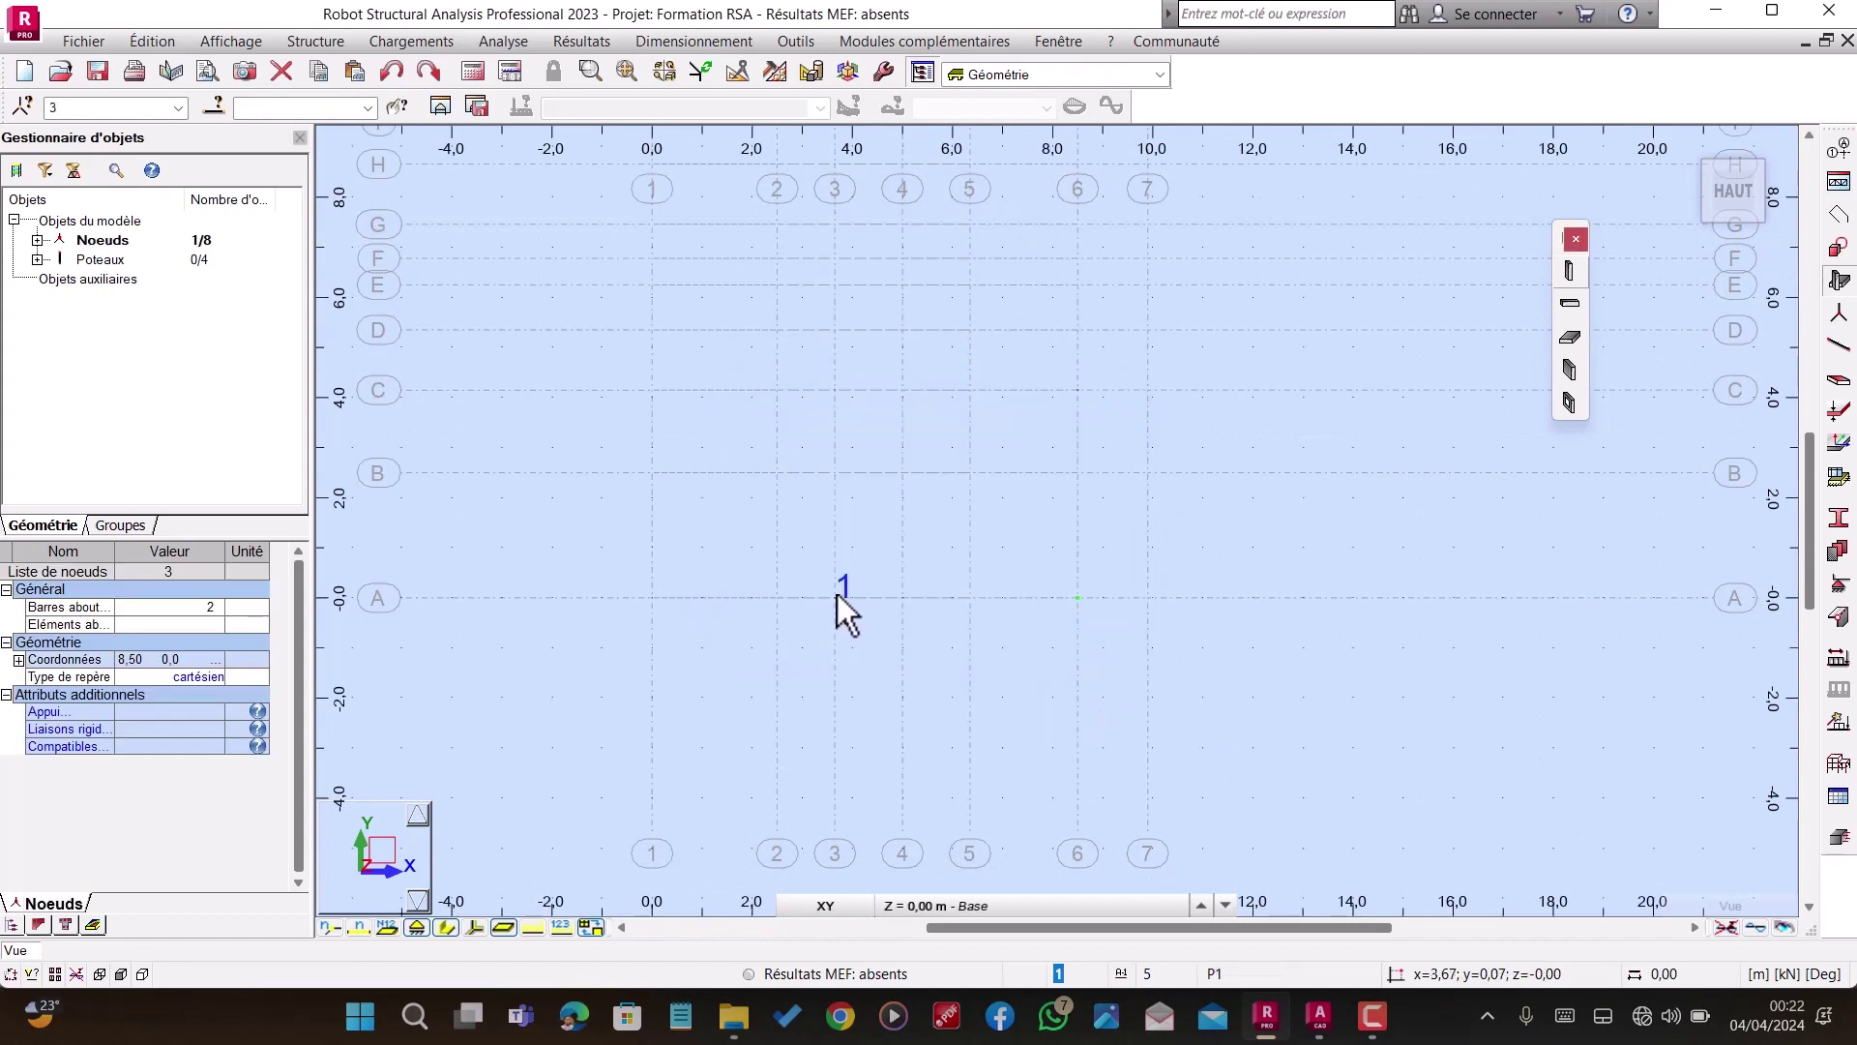
pyautogui.press('Delete')
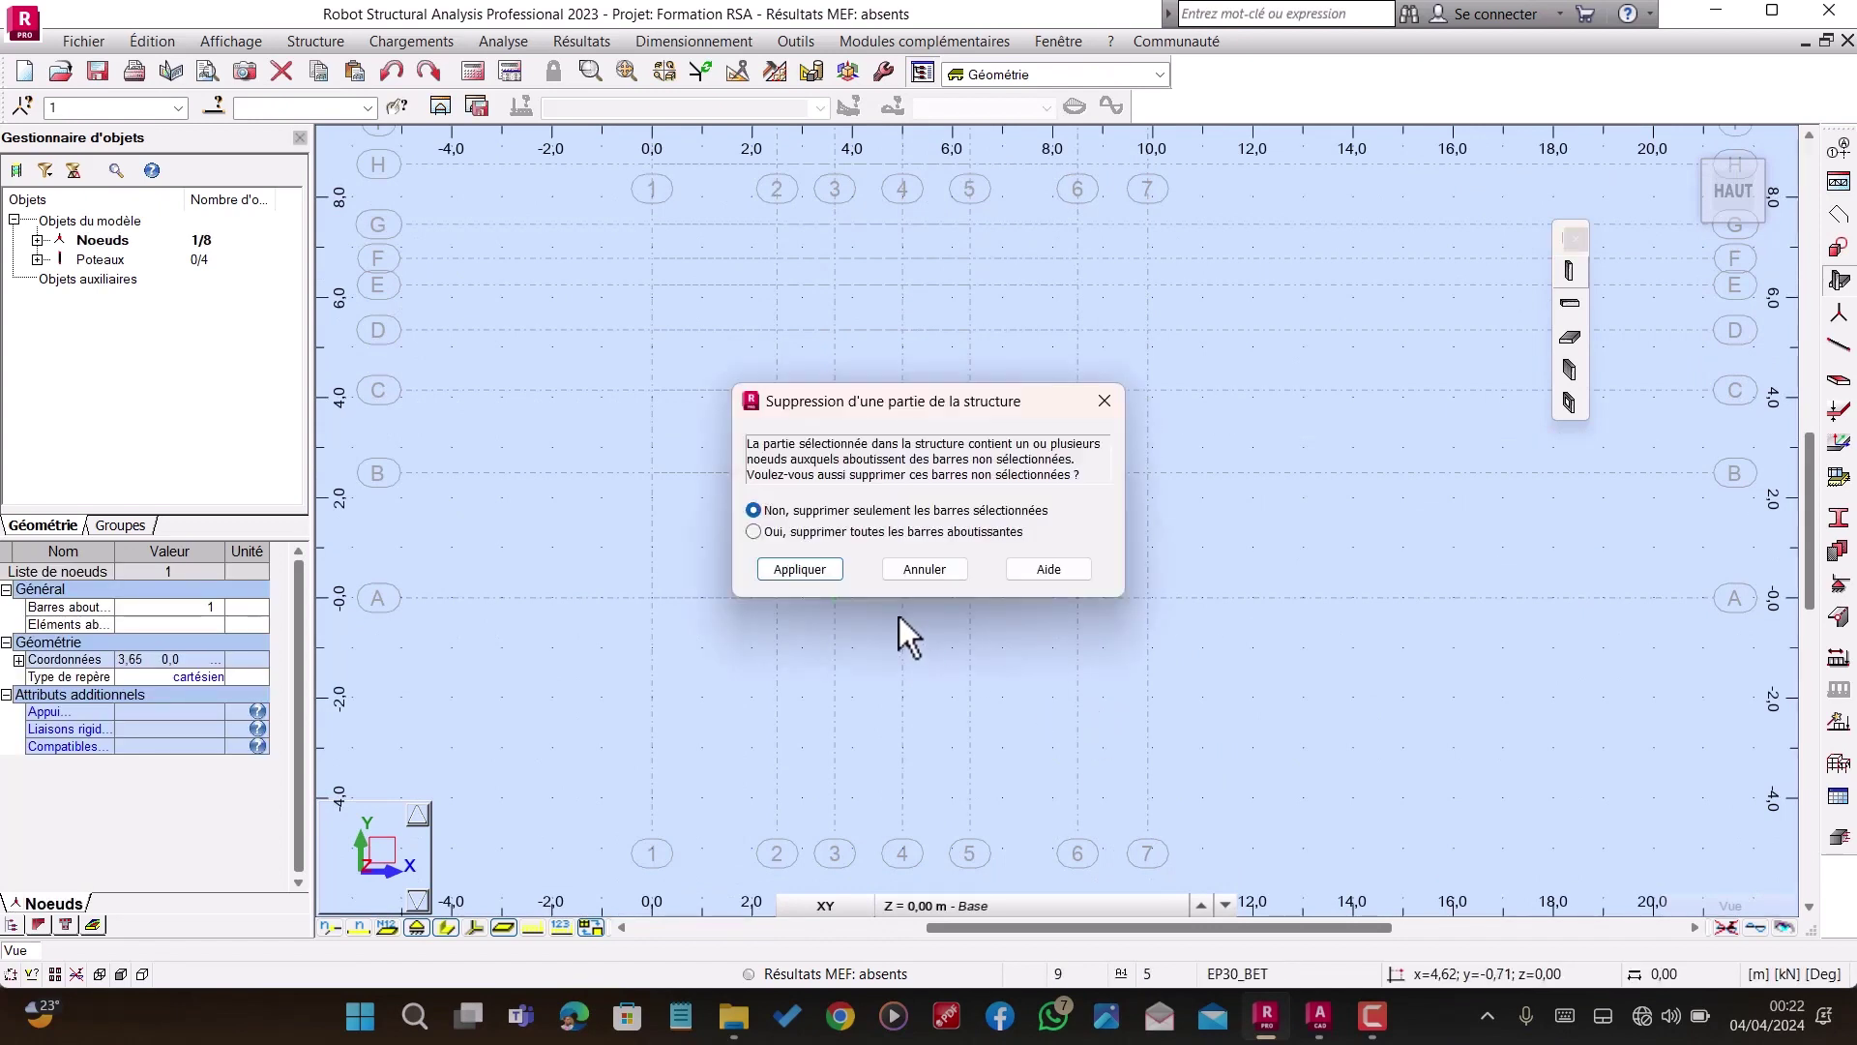
pyautogui.click(830, 570)
pyautogui.scroll(-1, 918, 434)
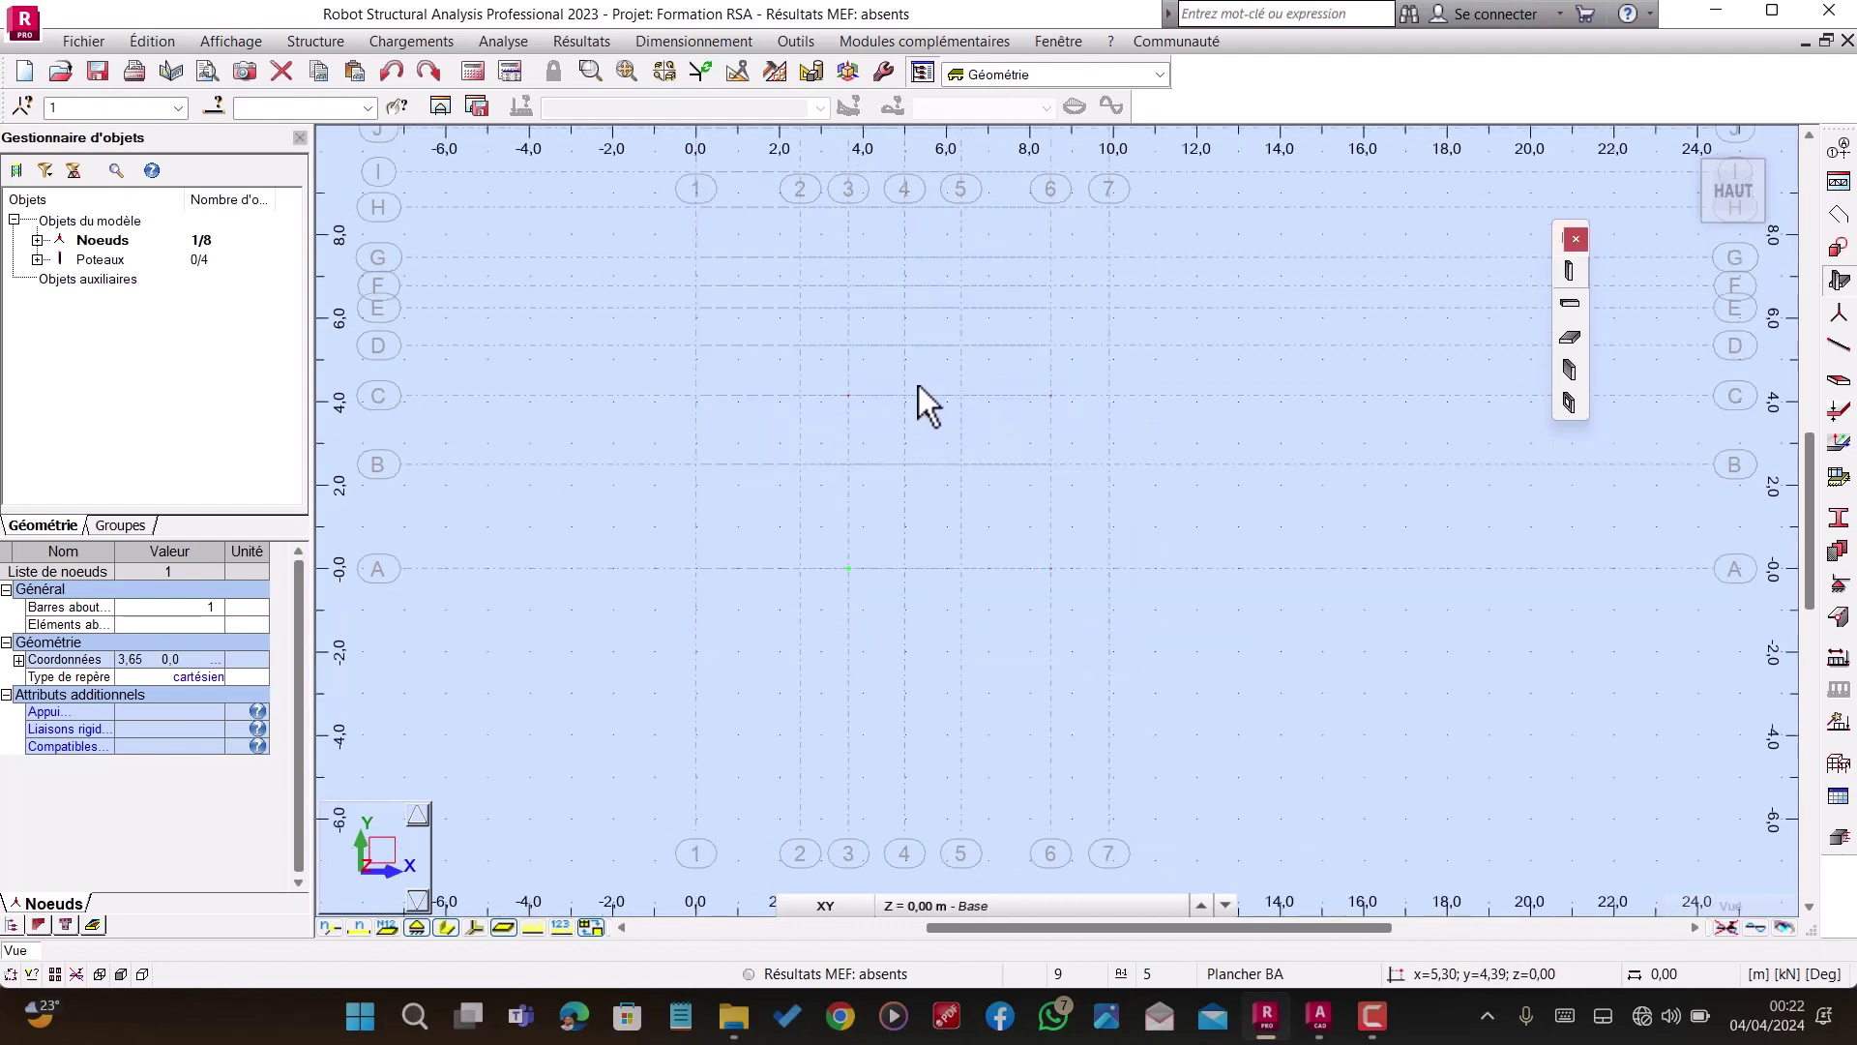
pyautogui.click(849, 396)
pyautogui.press('Delete')
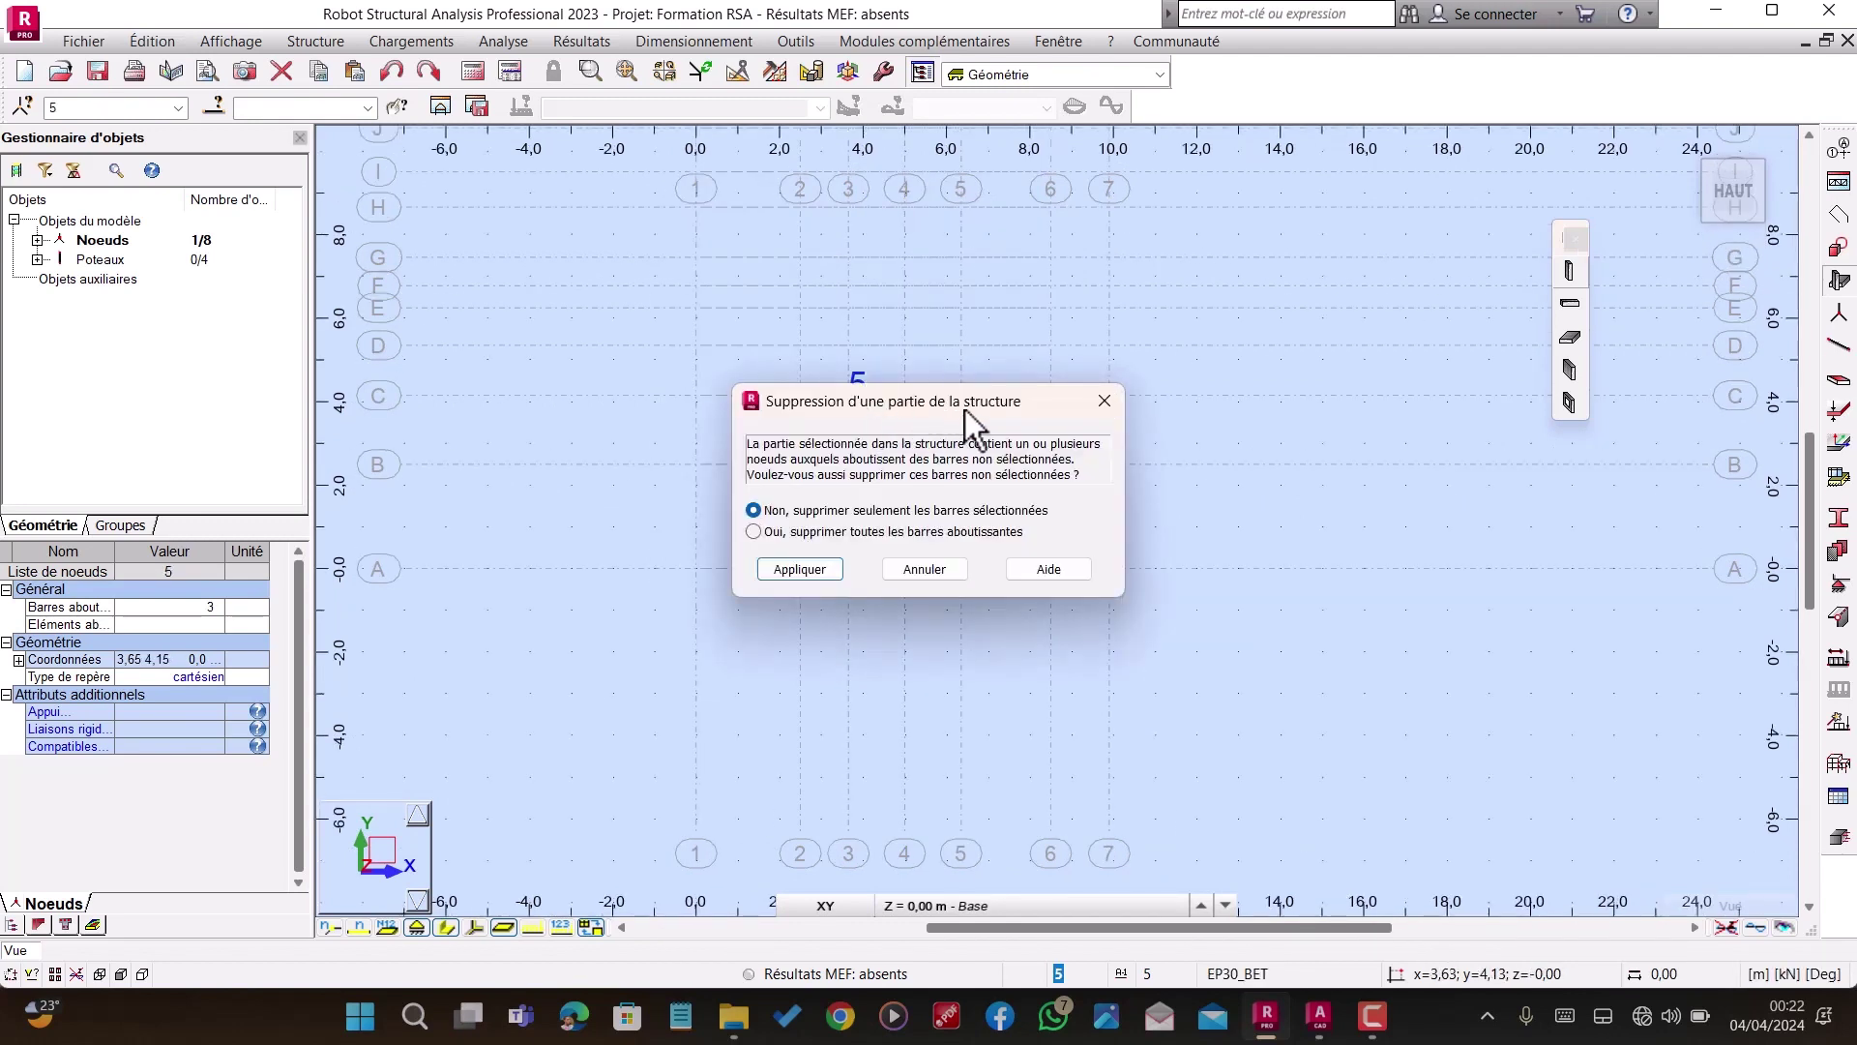
pyautogui.click(814, 574)
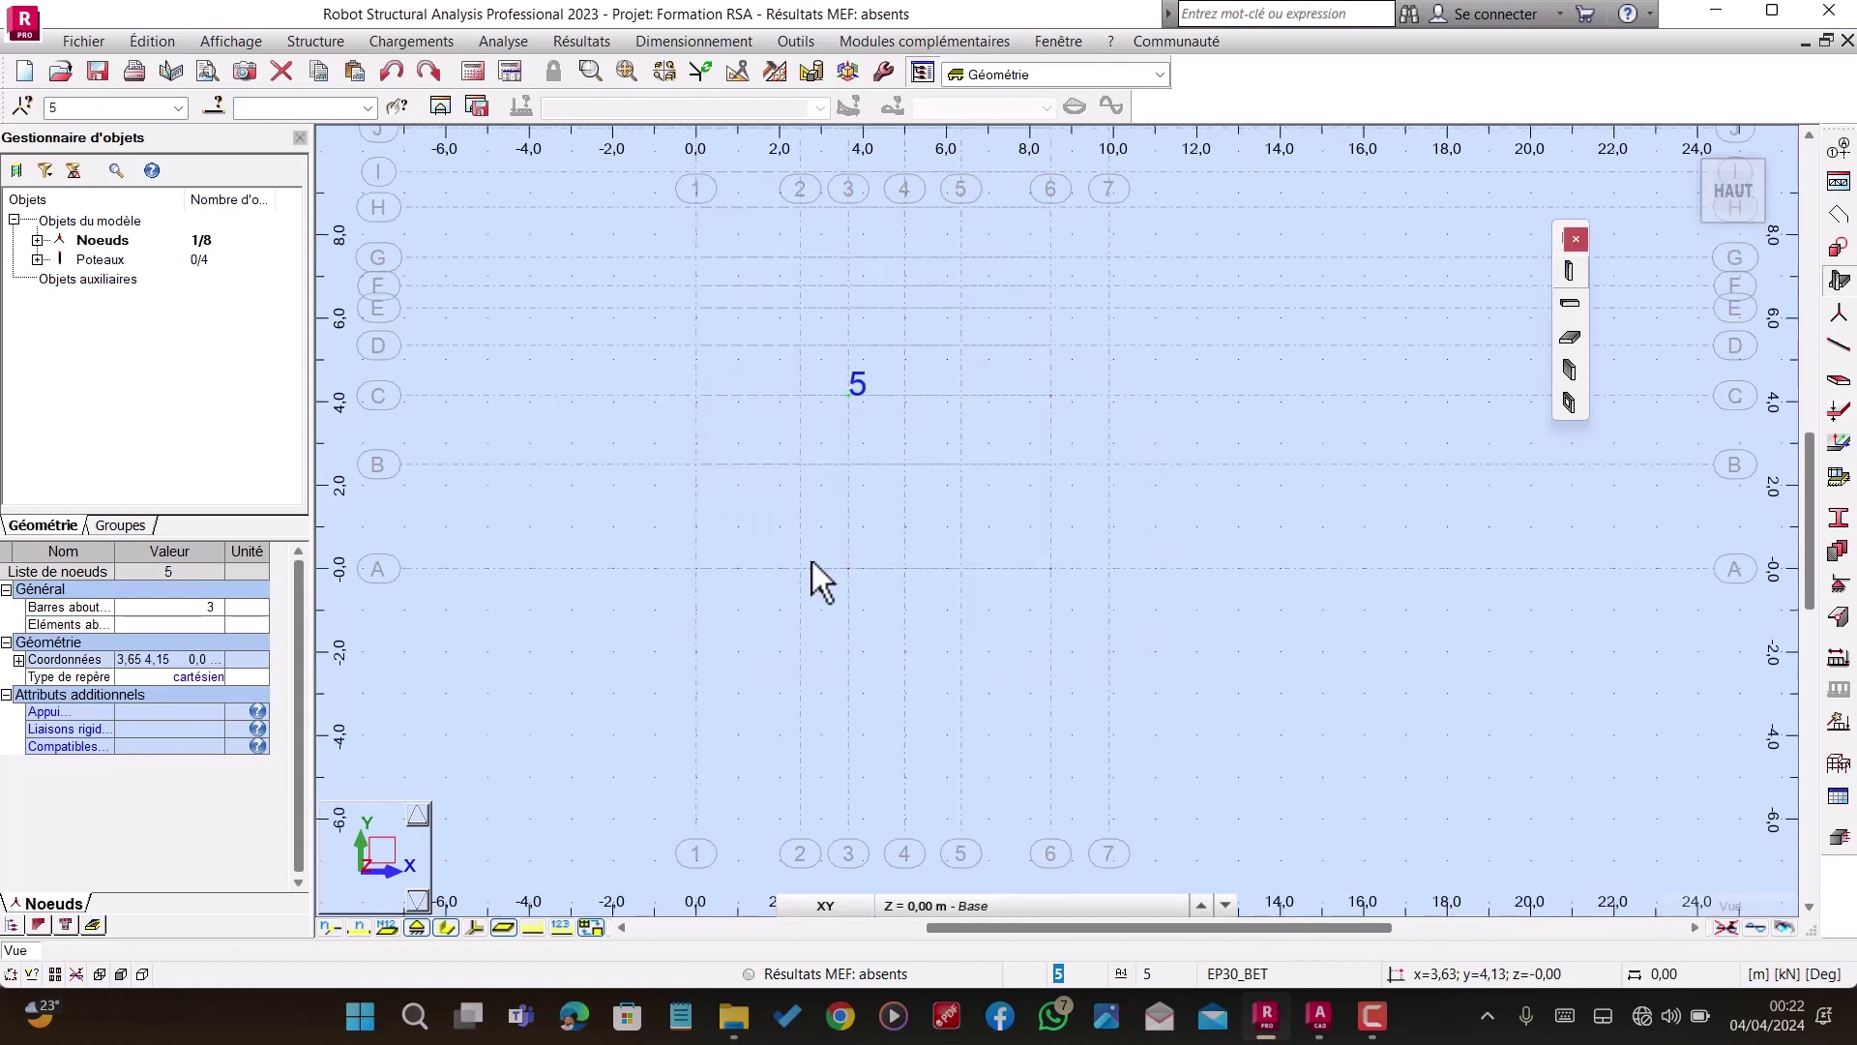
# Step: Delete the column nodes at intersections 6-C and 3-C together with all the bars connected to them
pyautogui.click(1048, 396)
pyautogui.press('Delete')
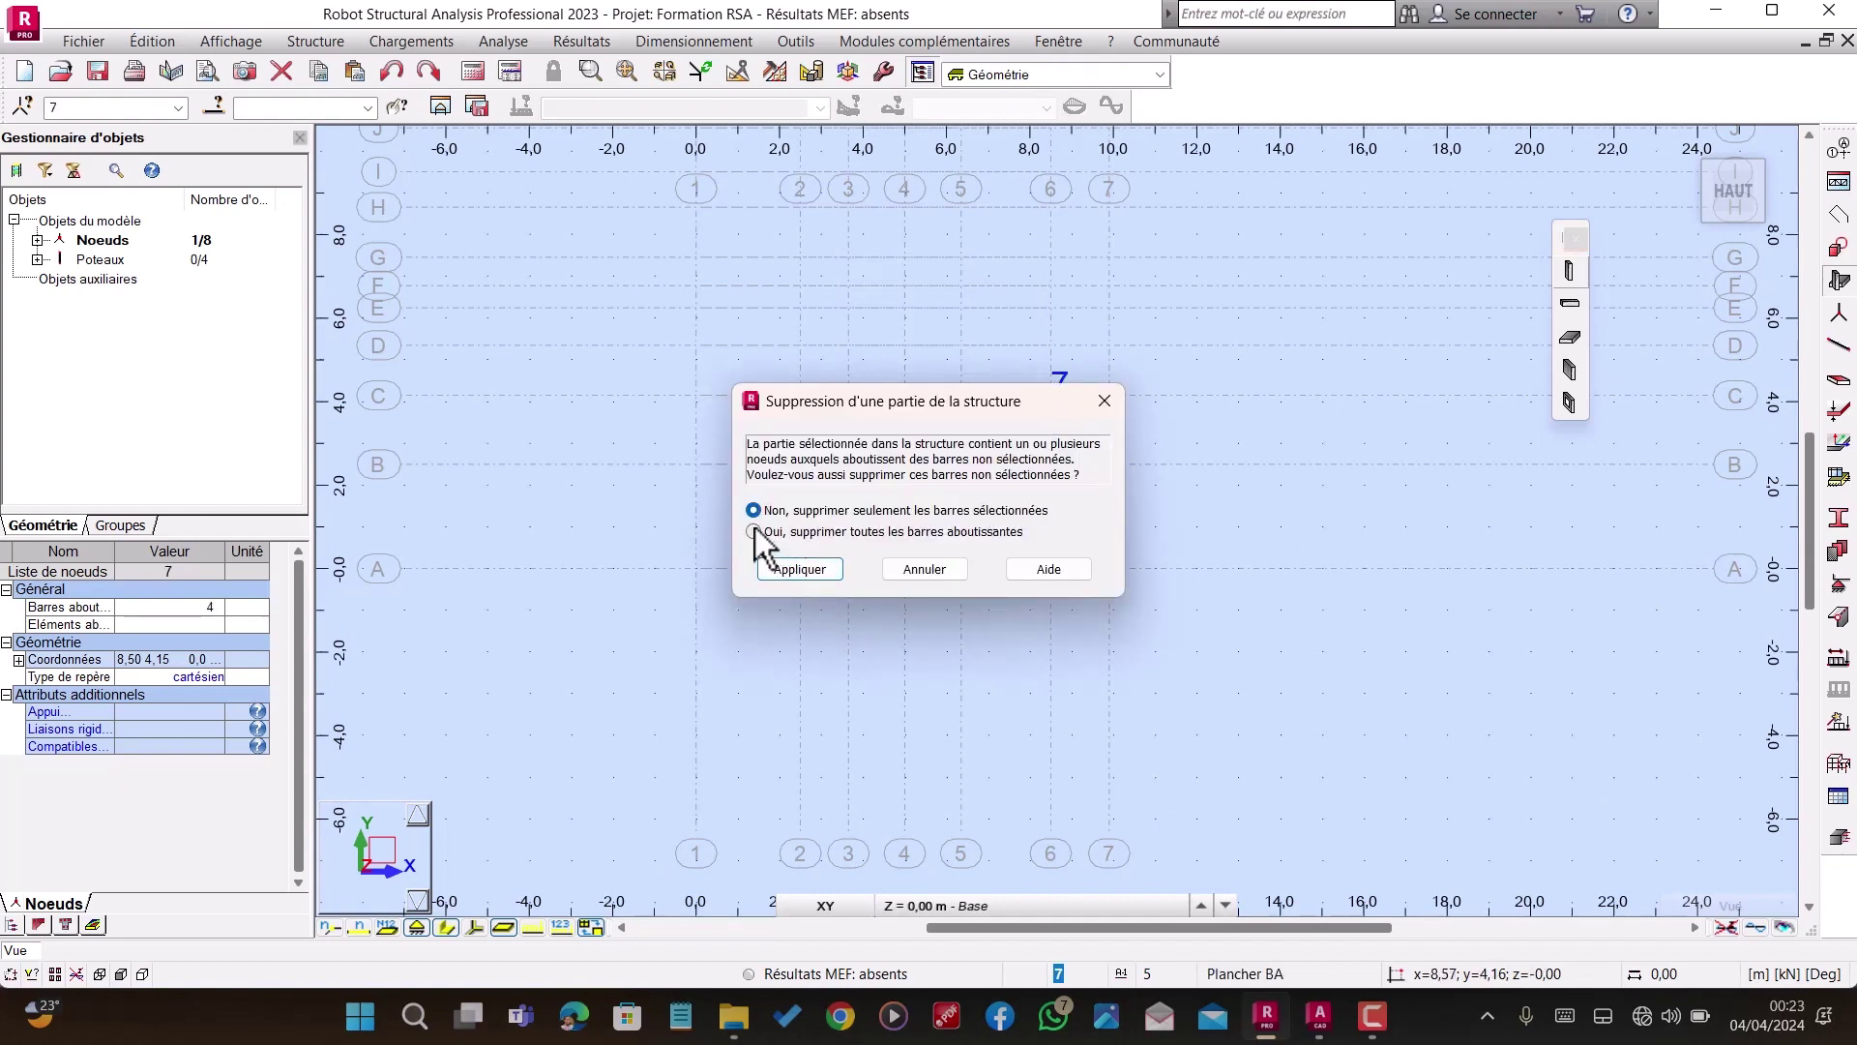
pyautogui.click(754, 531)
pyautogui.click(800, 569)
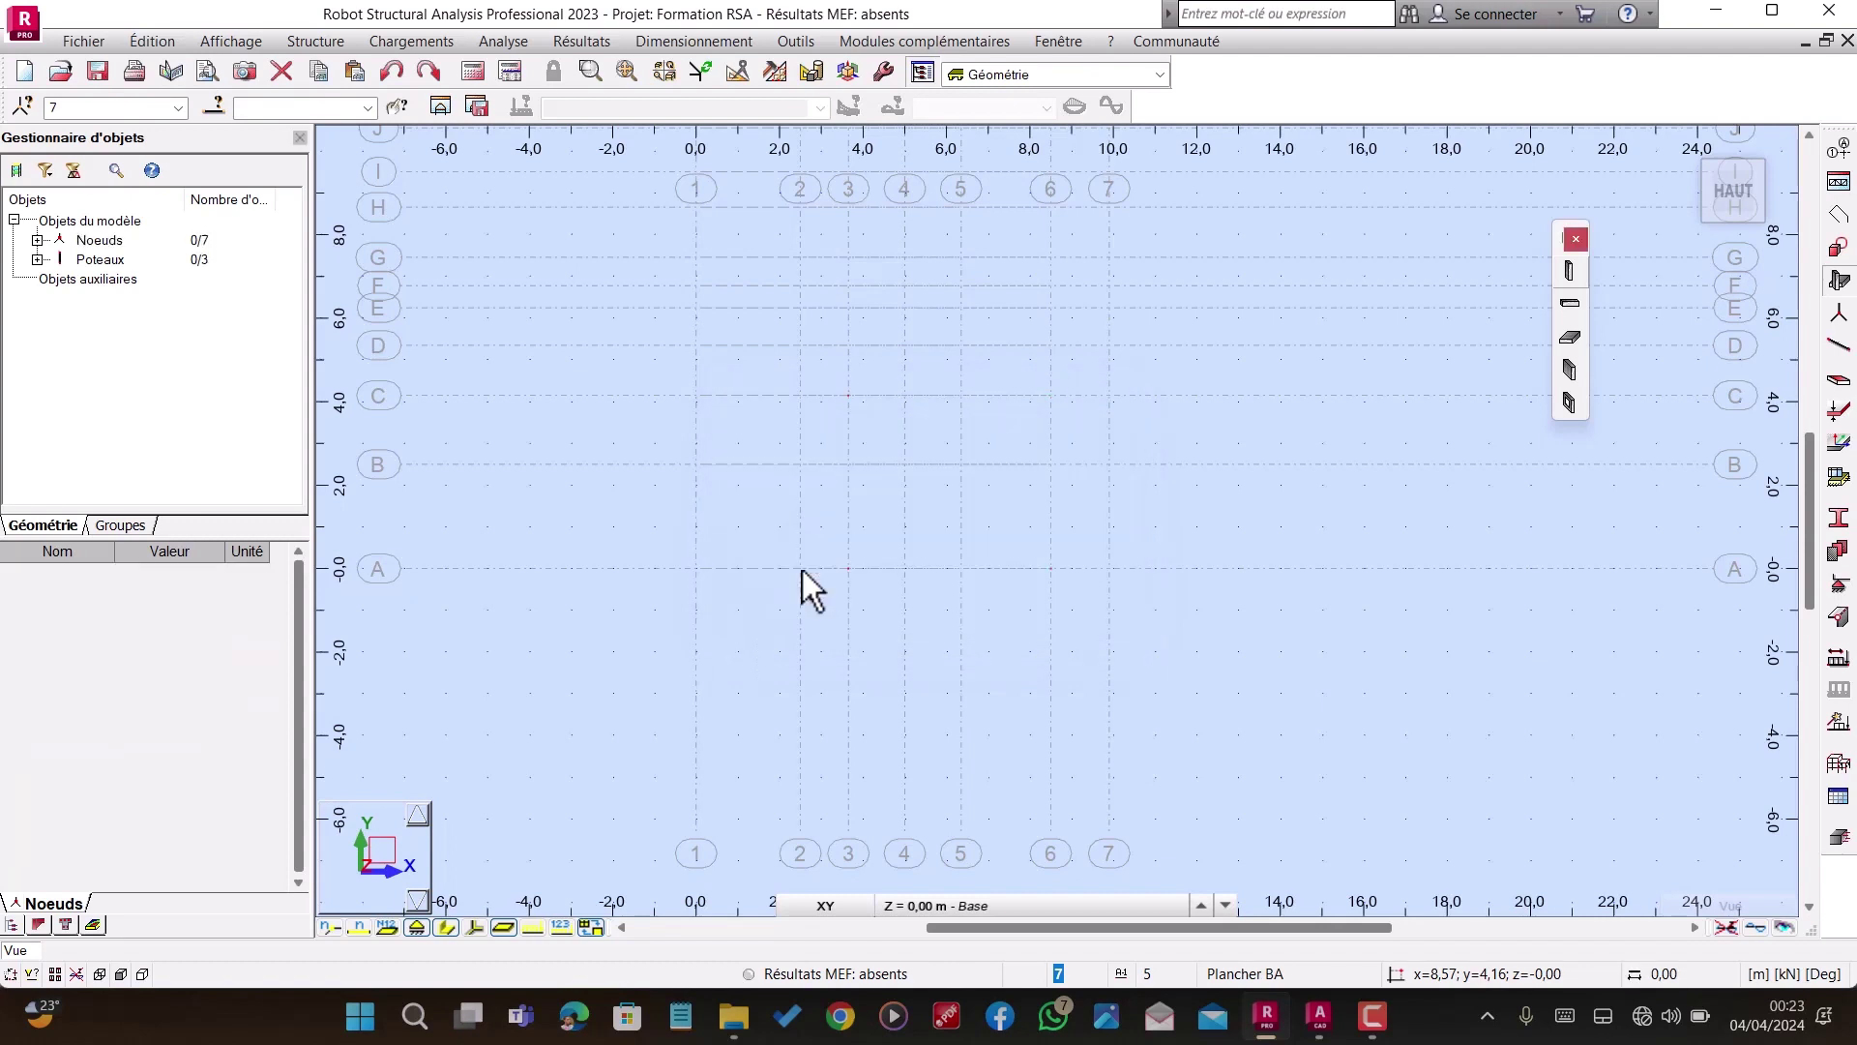
pyautogui.click(851, 394)
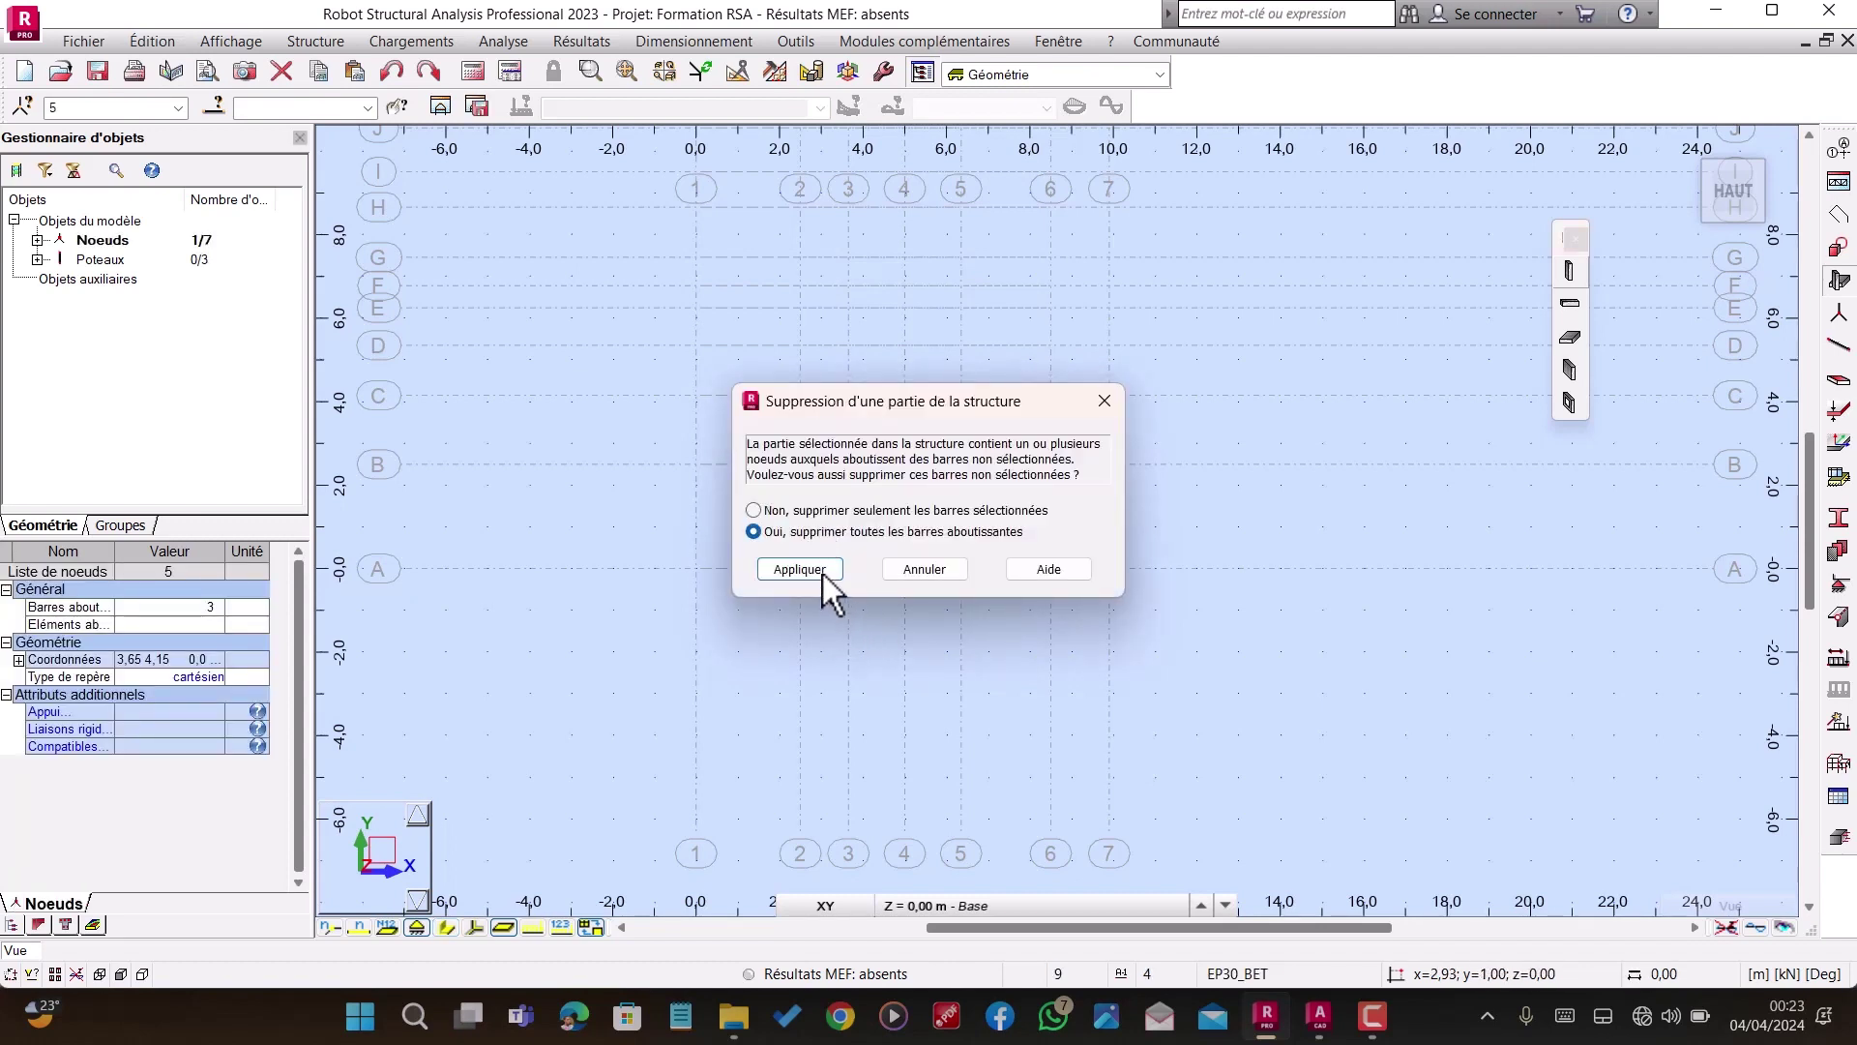
pyautogui.click(819, 570)
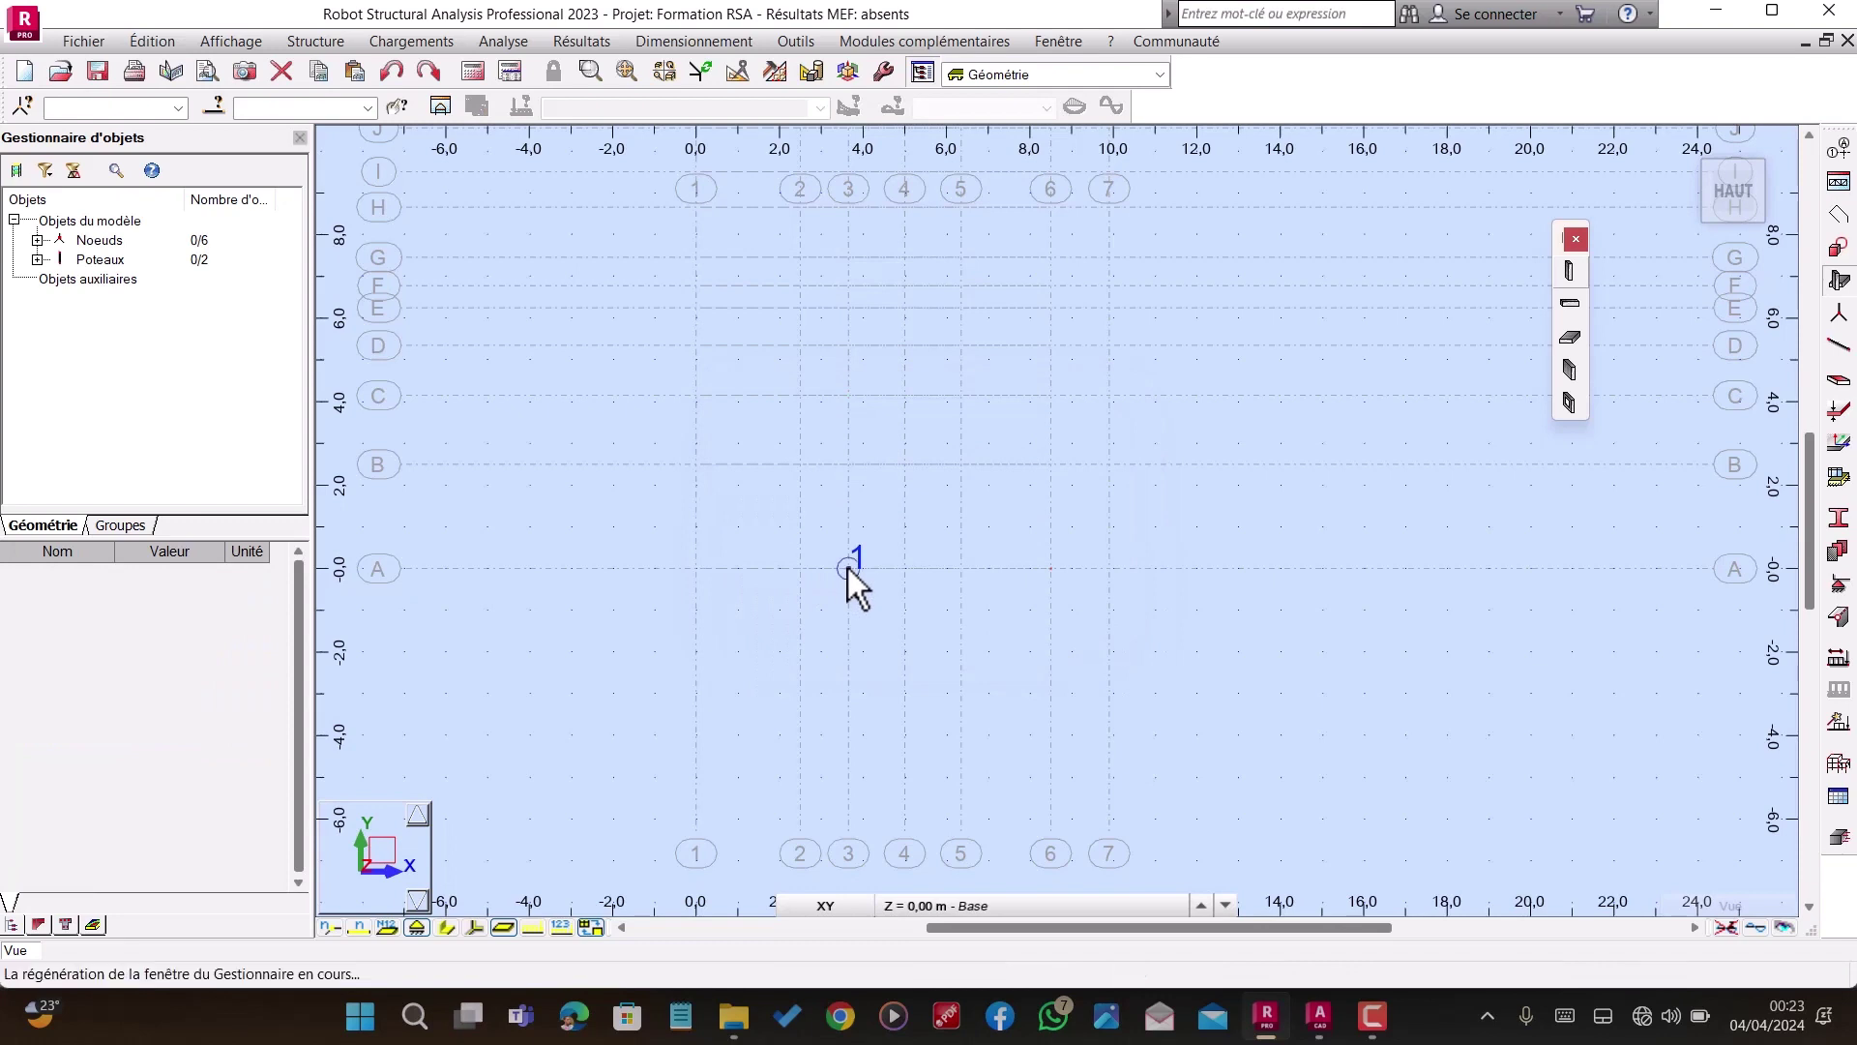
# Step: Delete the column nodes at intersections 3-A and 6-A together with all their connected bars
pyautogui.click(848, 568)
pyautogui.press('Delete')
pyautogui.click(833, 575)
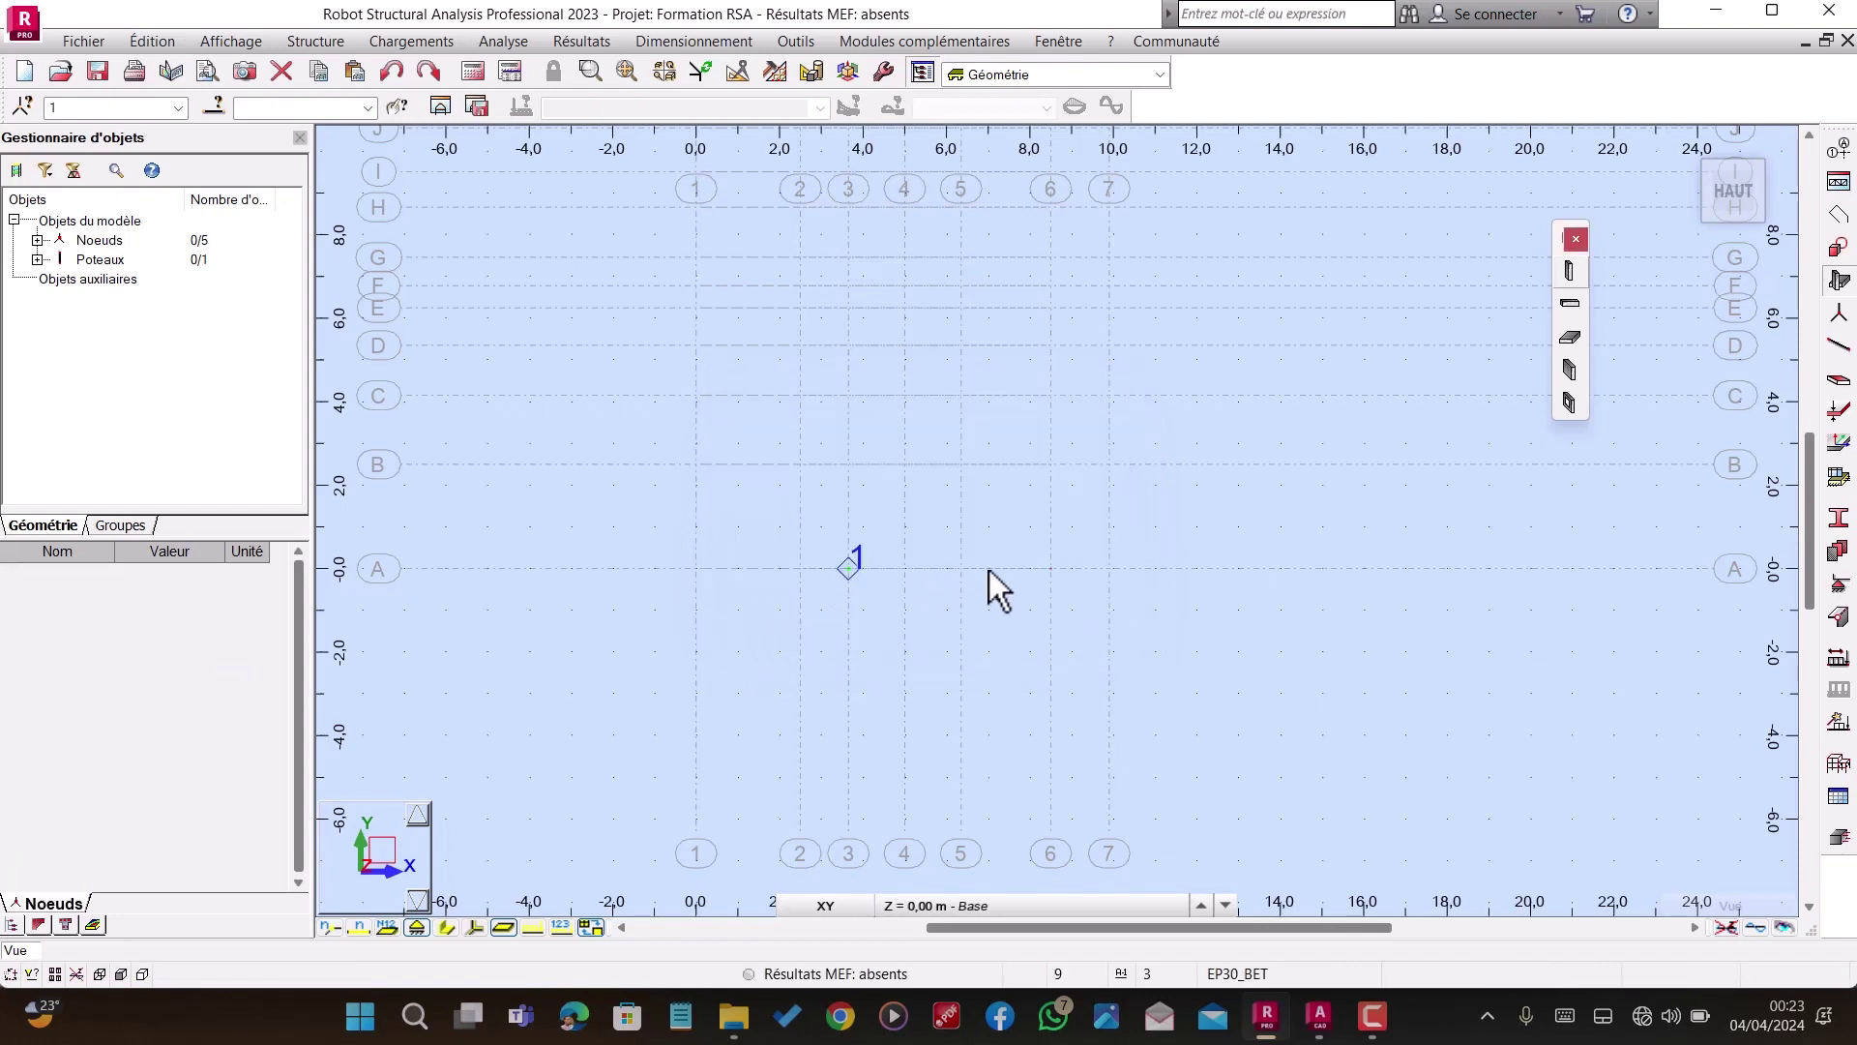
pyautogui.click(1051, 567)
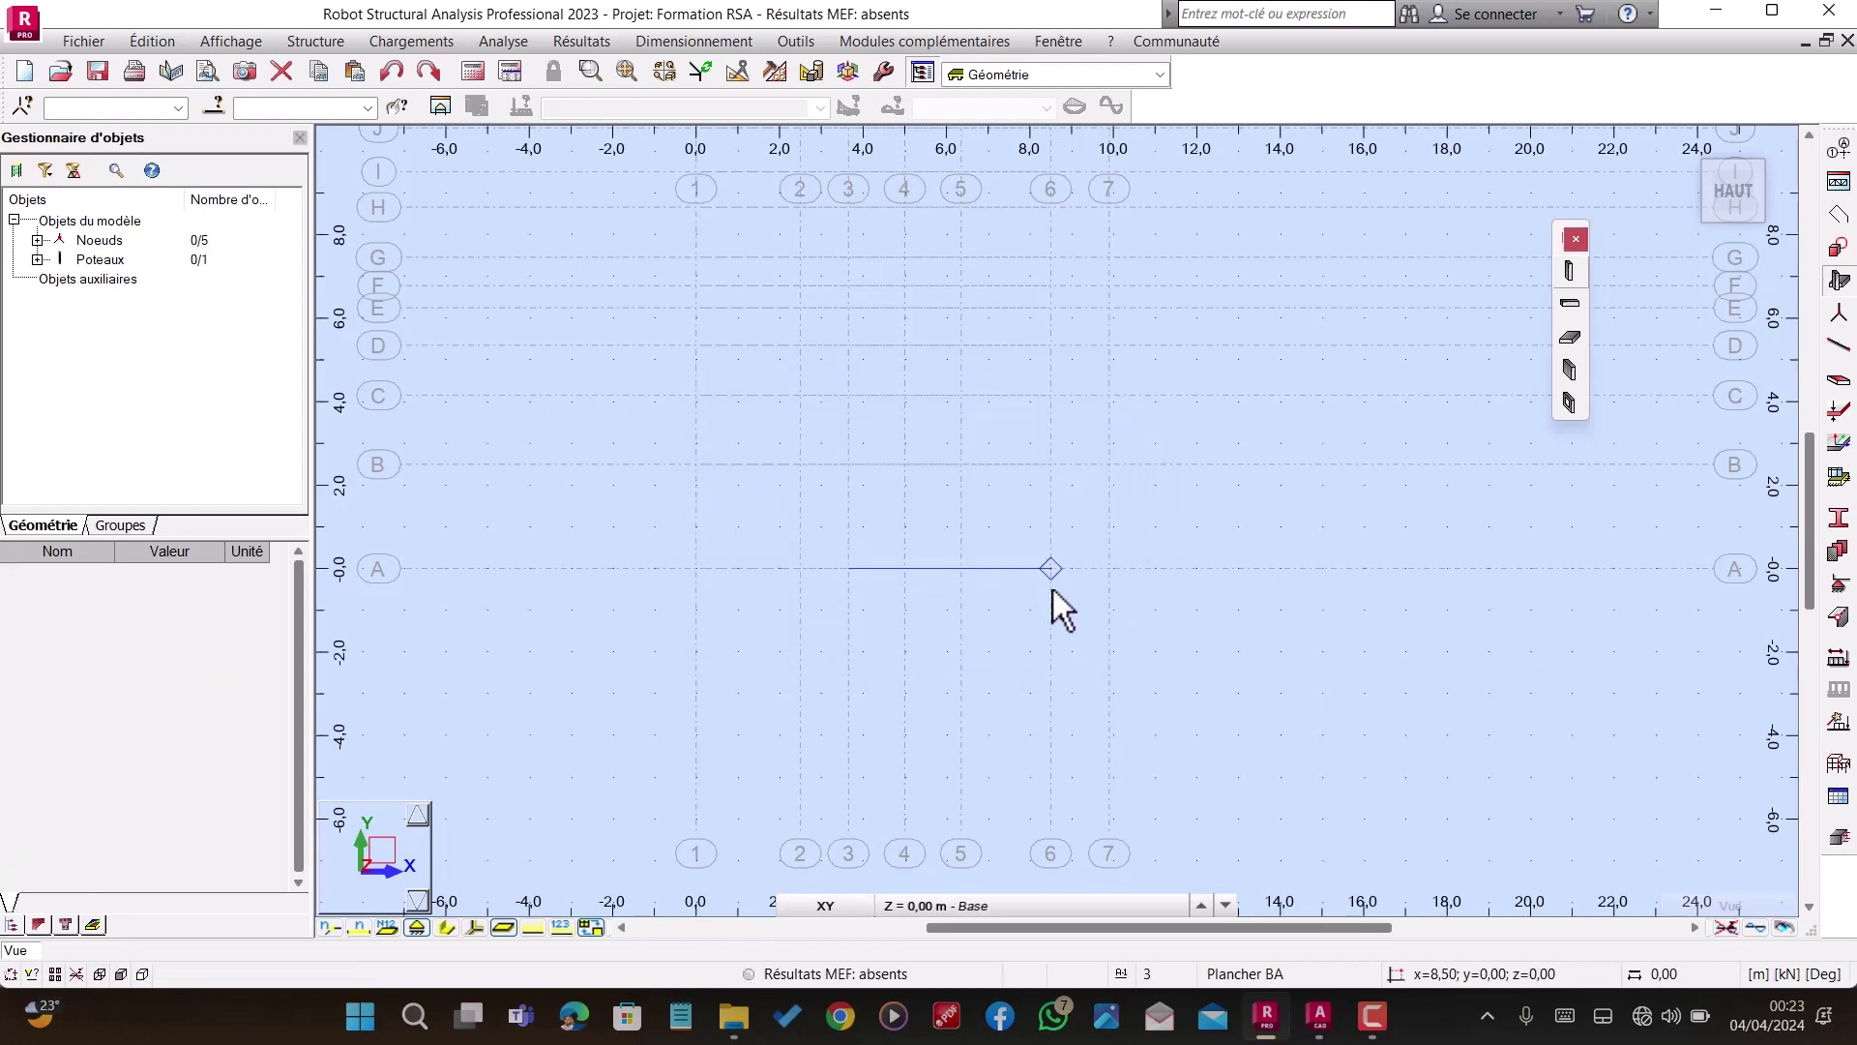
pyautogui.press('Escape')
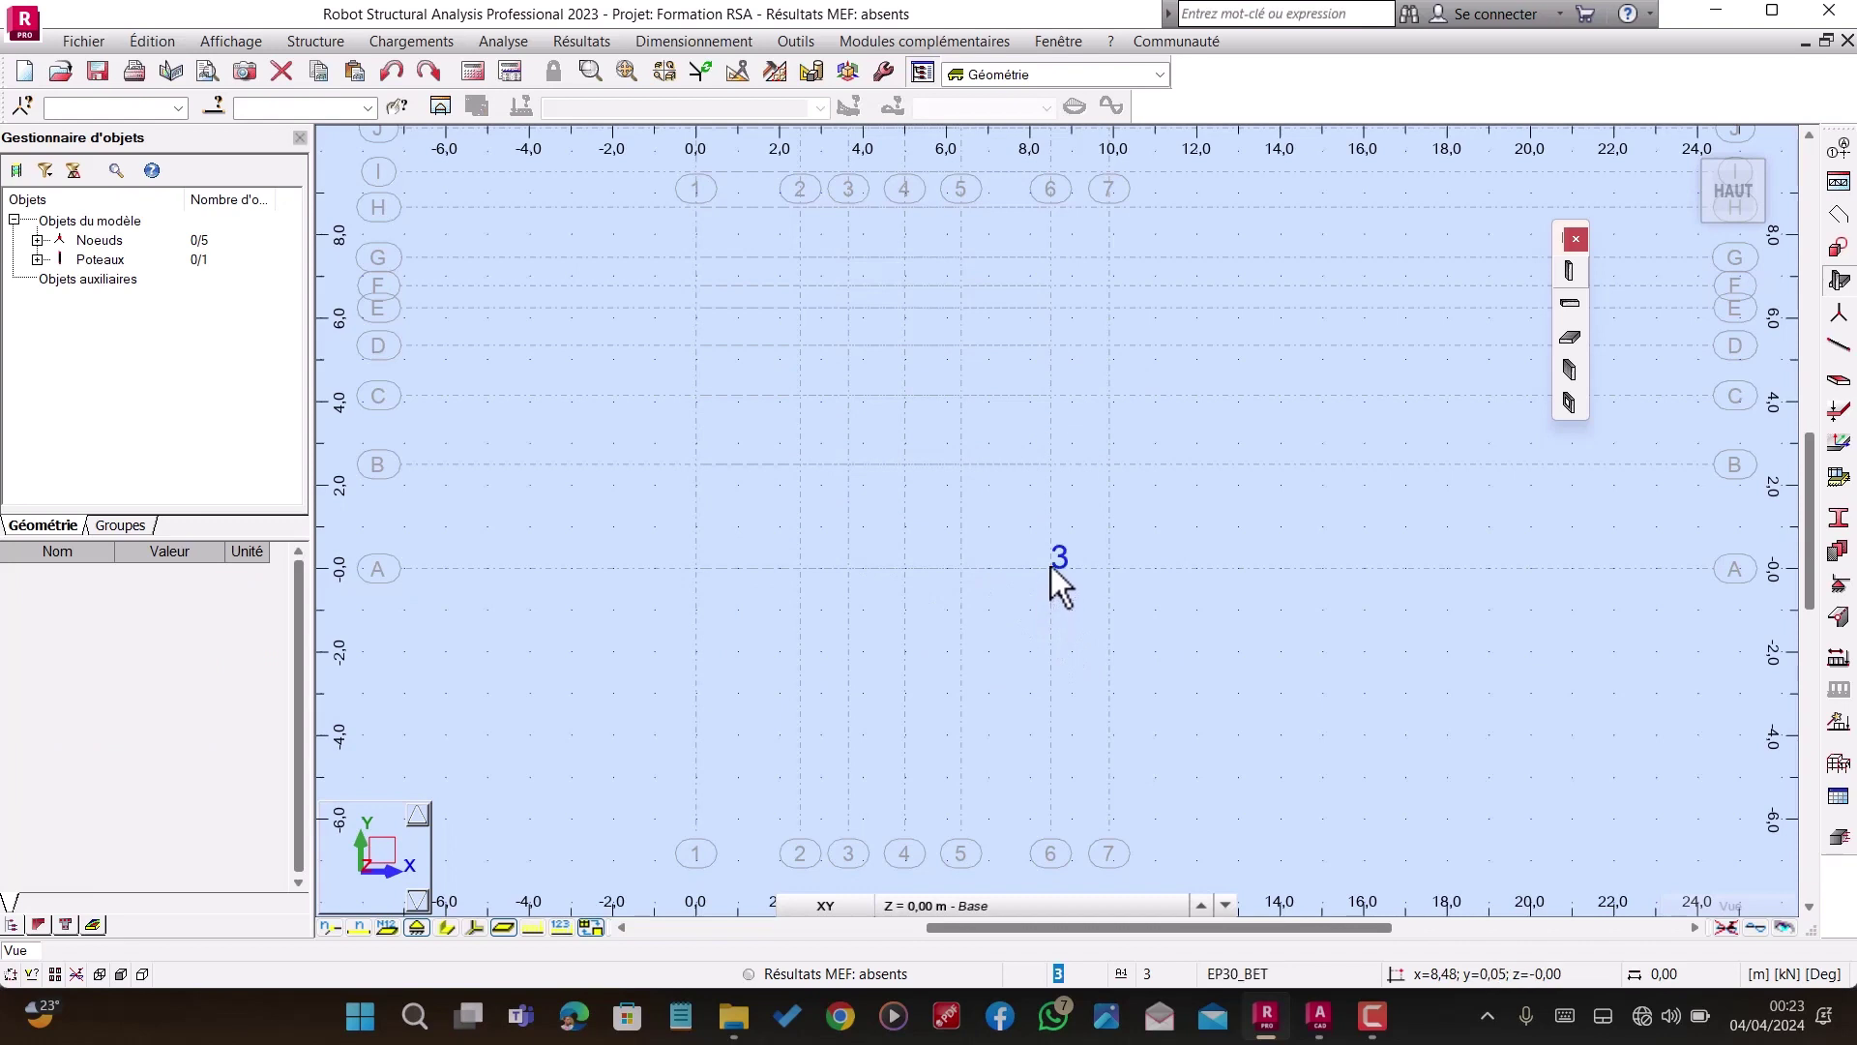
pyautogui.click(1050, 567)
pyautogui.press('Delete')
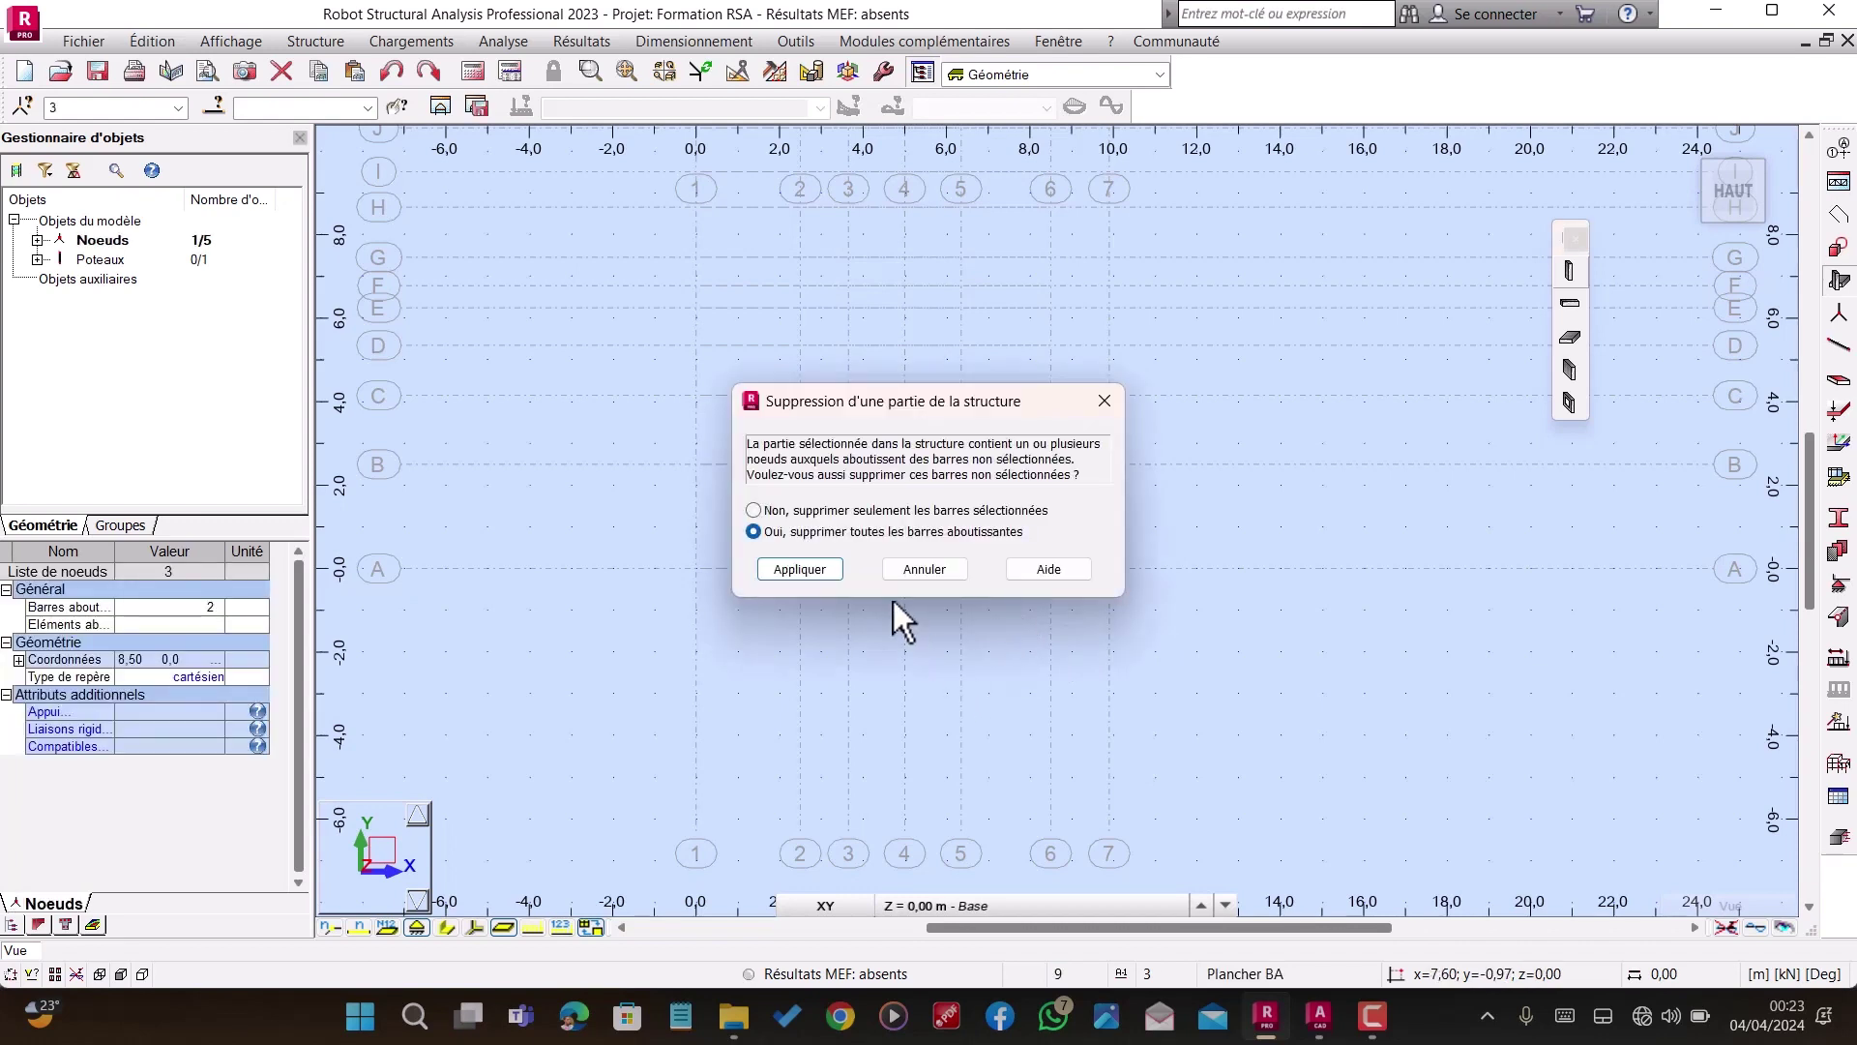
pyautogui.click(832, 574)
# Step: Place P1 reinforced-concrete columns, 3,00 m high, at axis intersections 4-A and 7-A
pyautogui.scroll(1, 1006, 587)
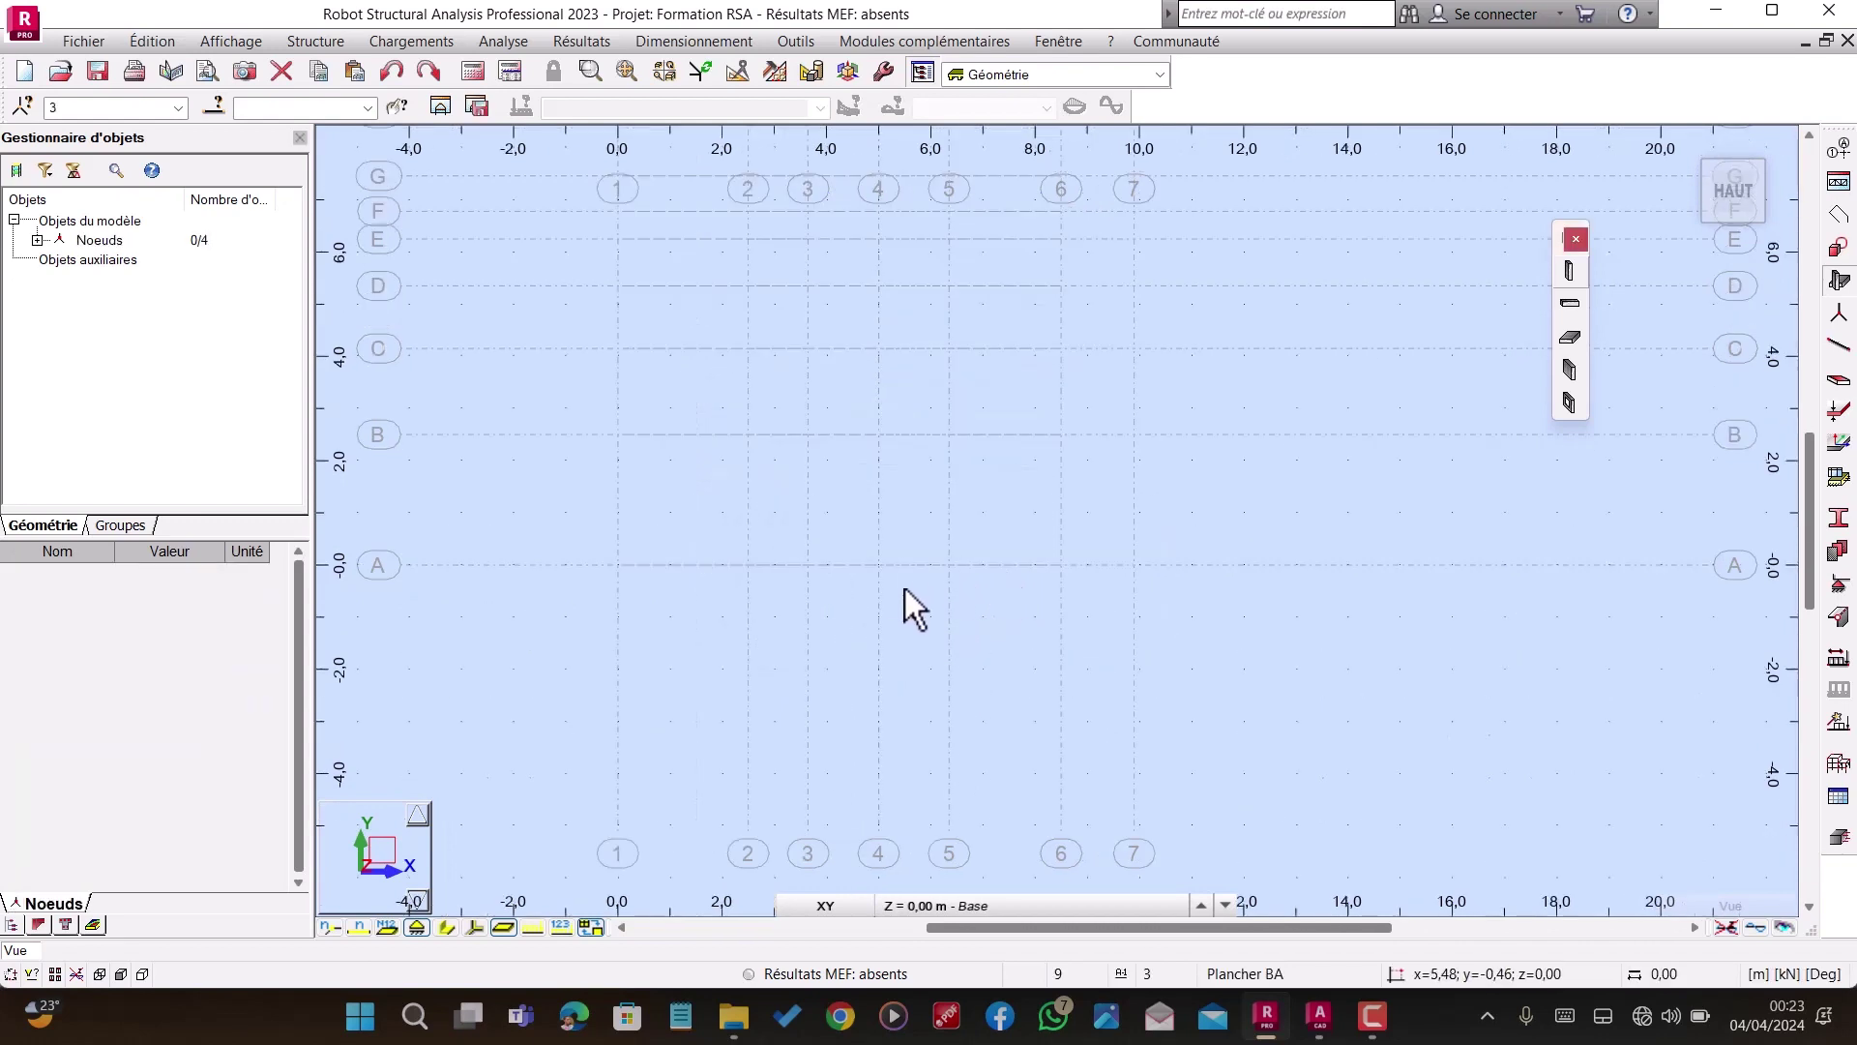
pyautogui.scroll(-2, 1072, 598)
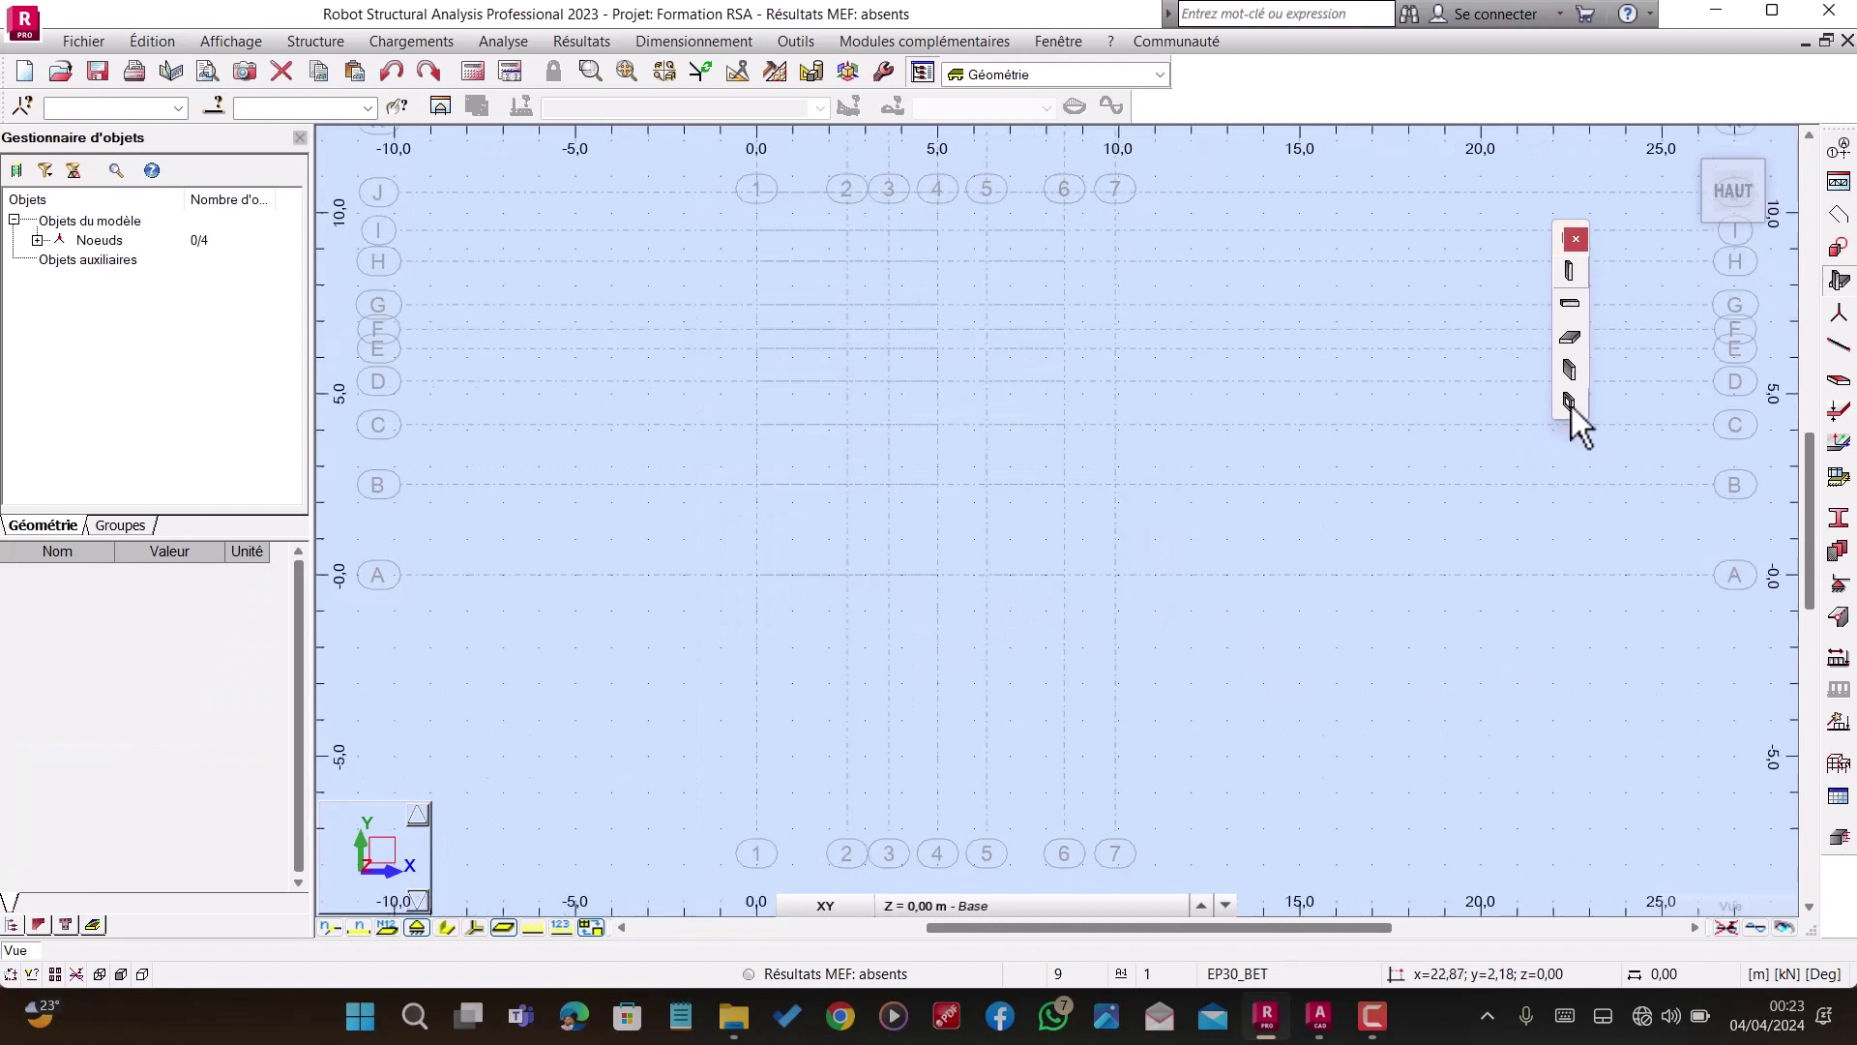
pyautogui.click(1567, 274)
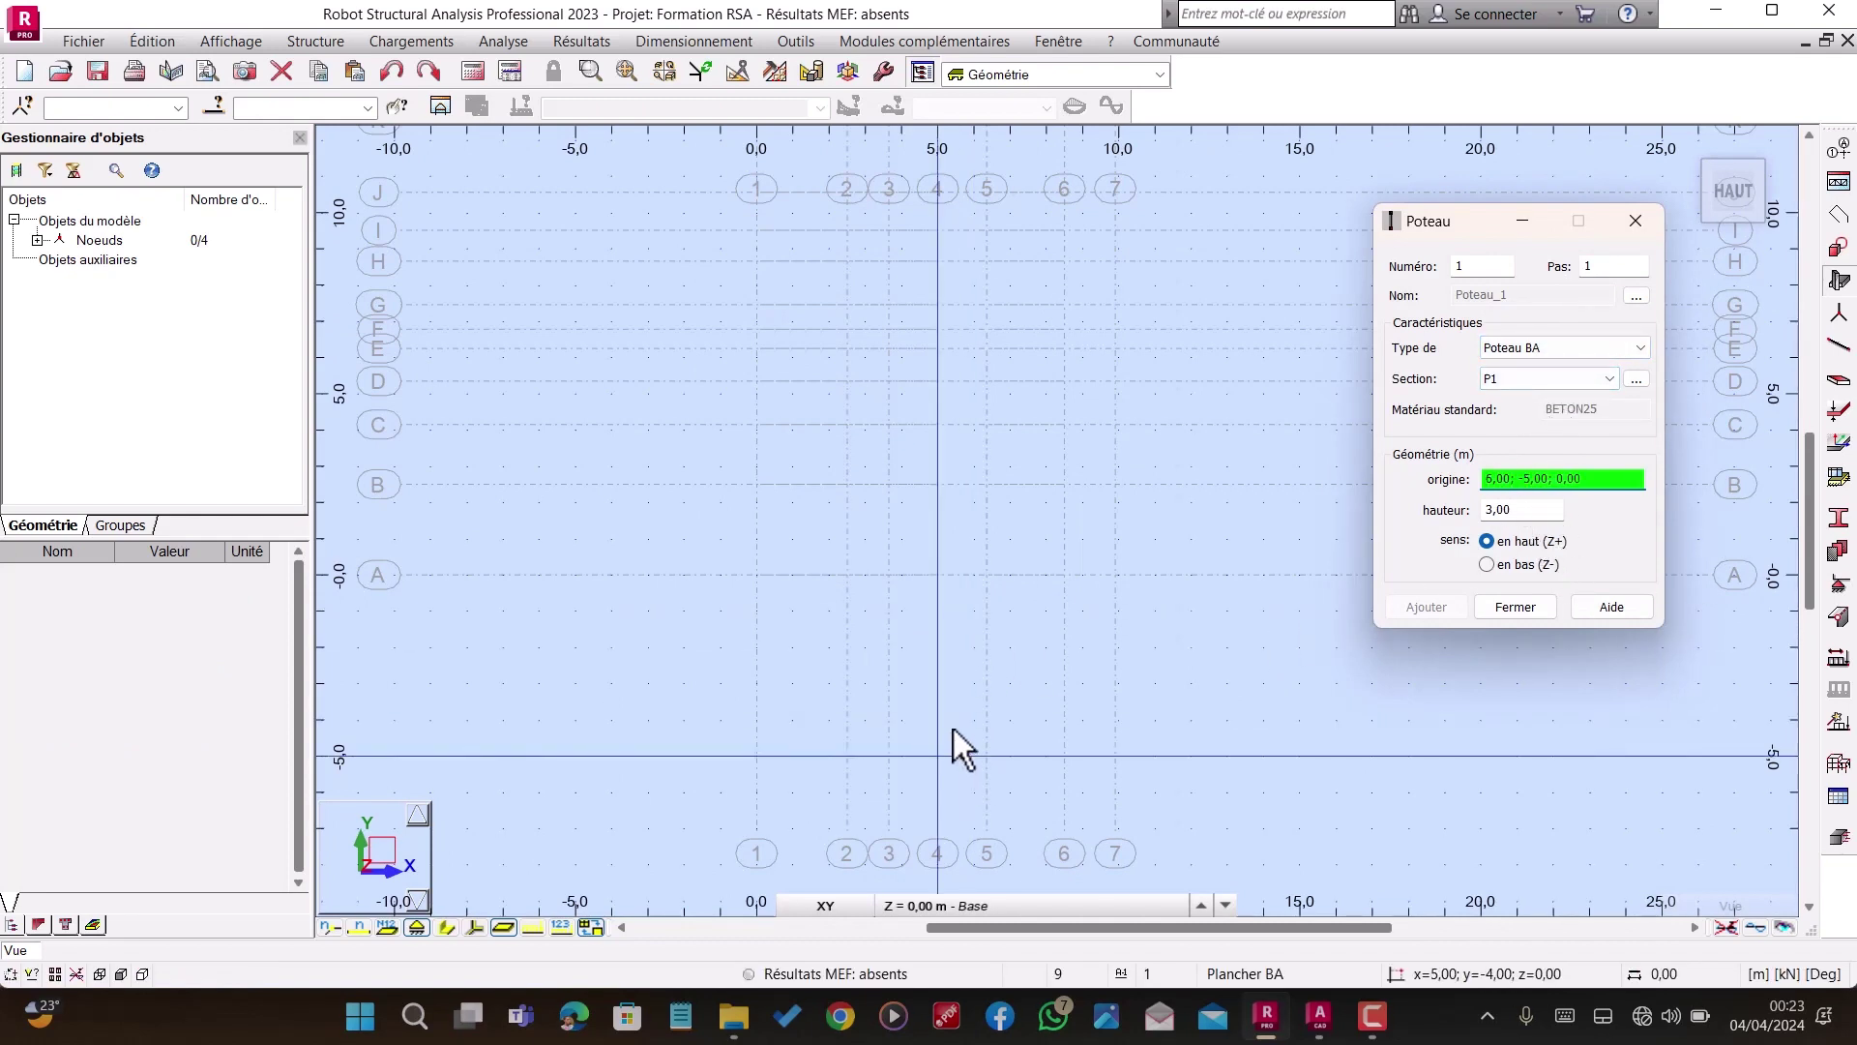
pyautogui.click(943, 573)
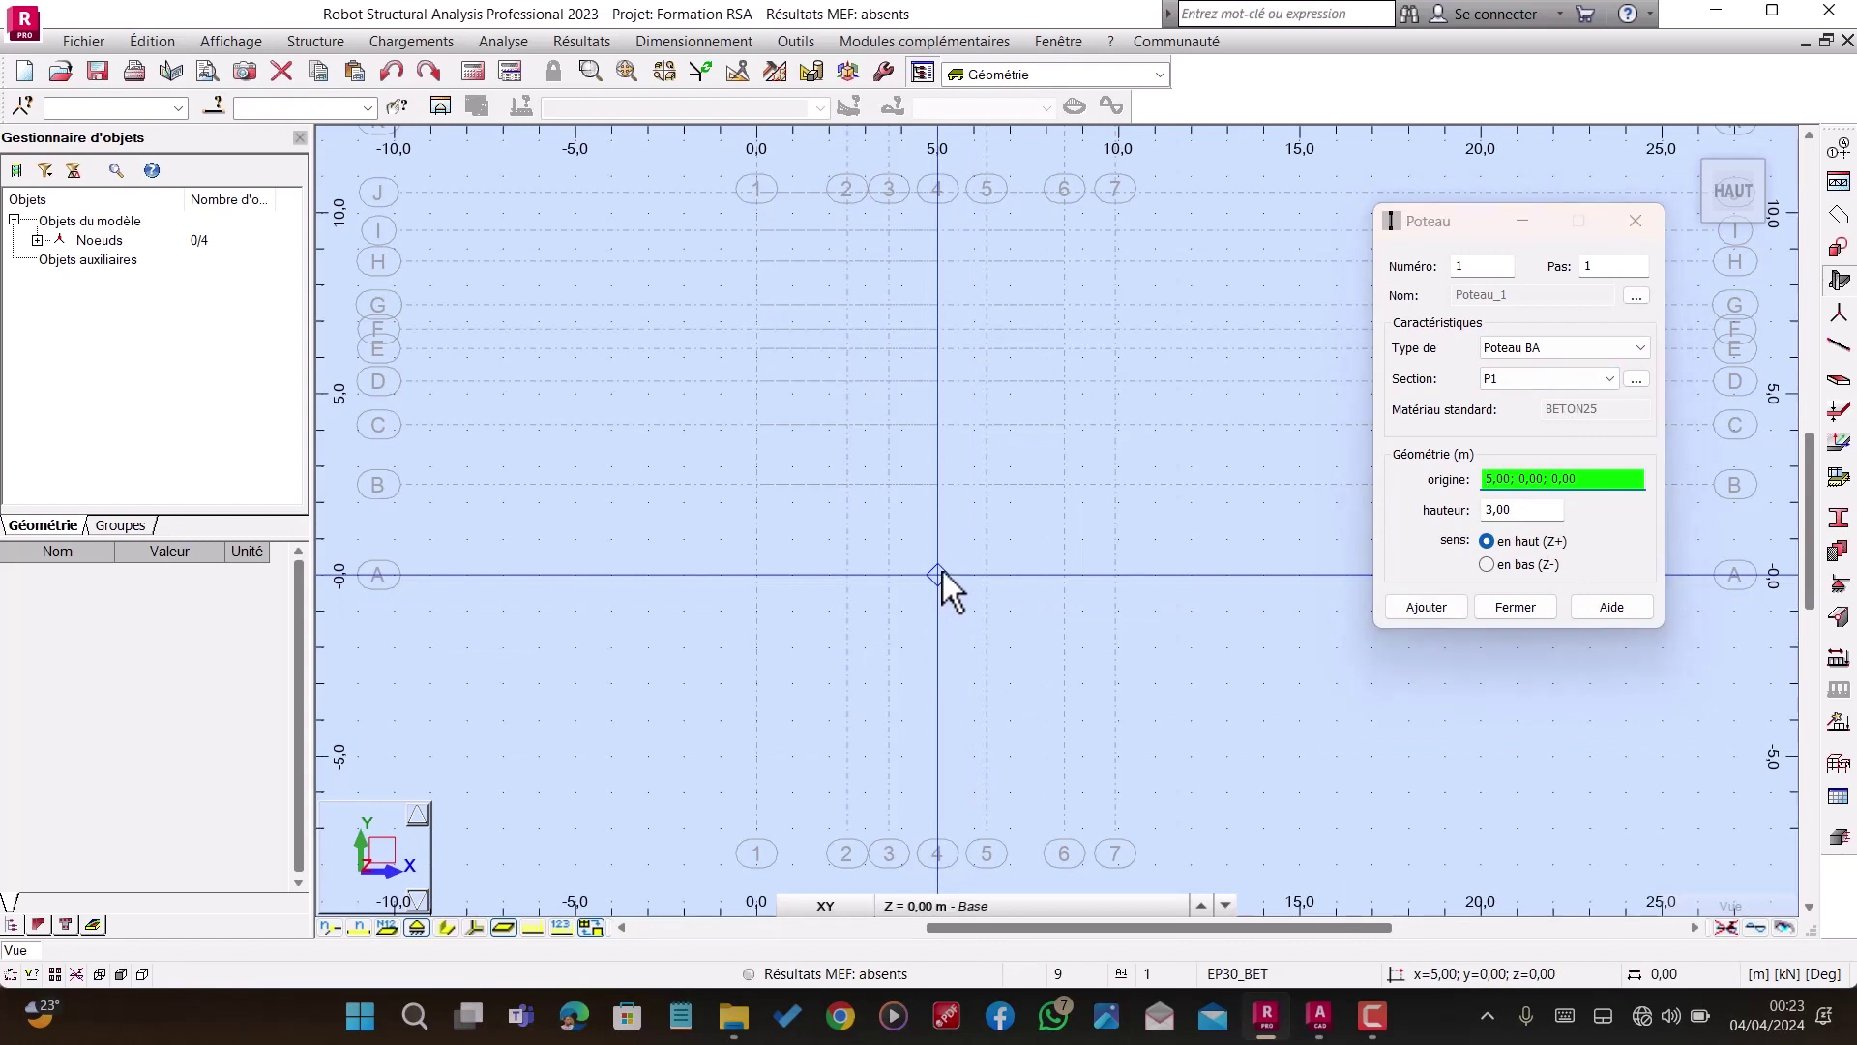
pyautogui.click(1117, 577)
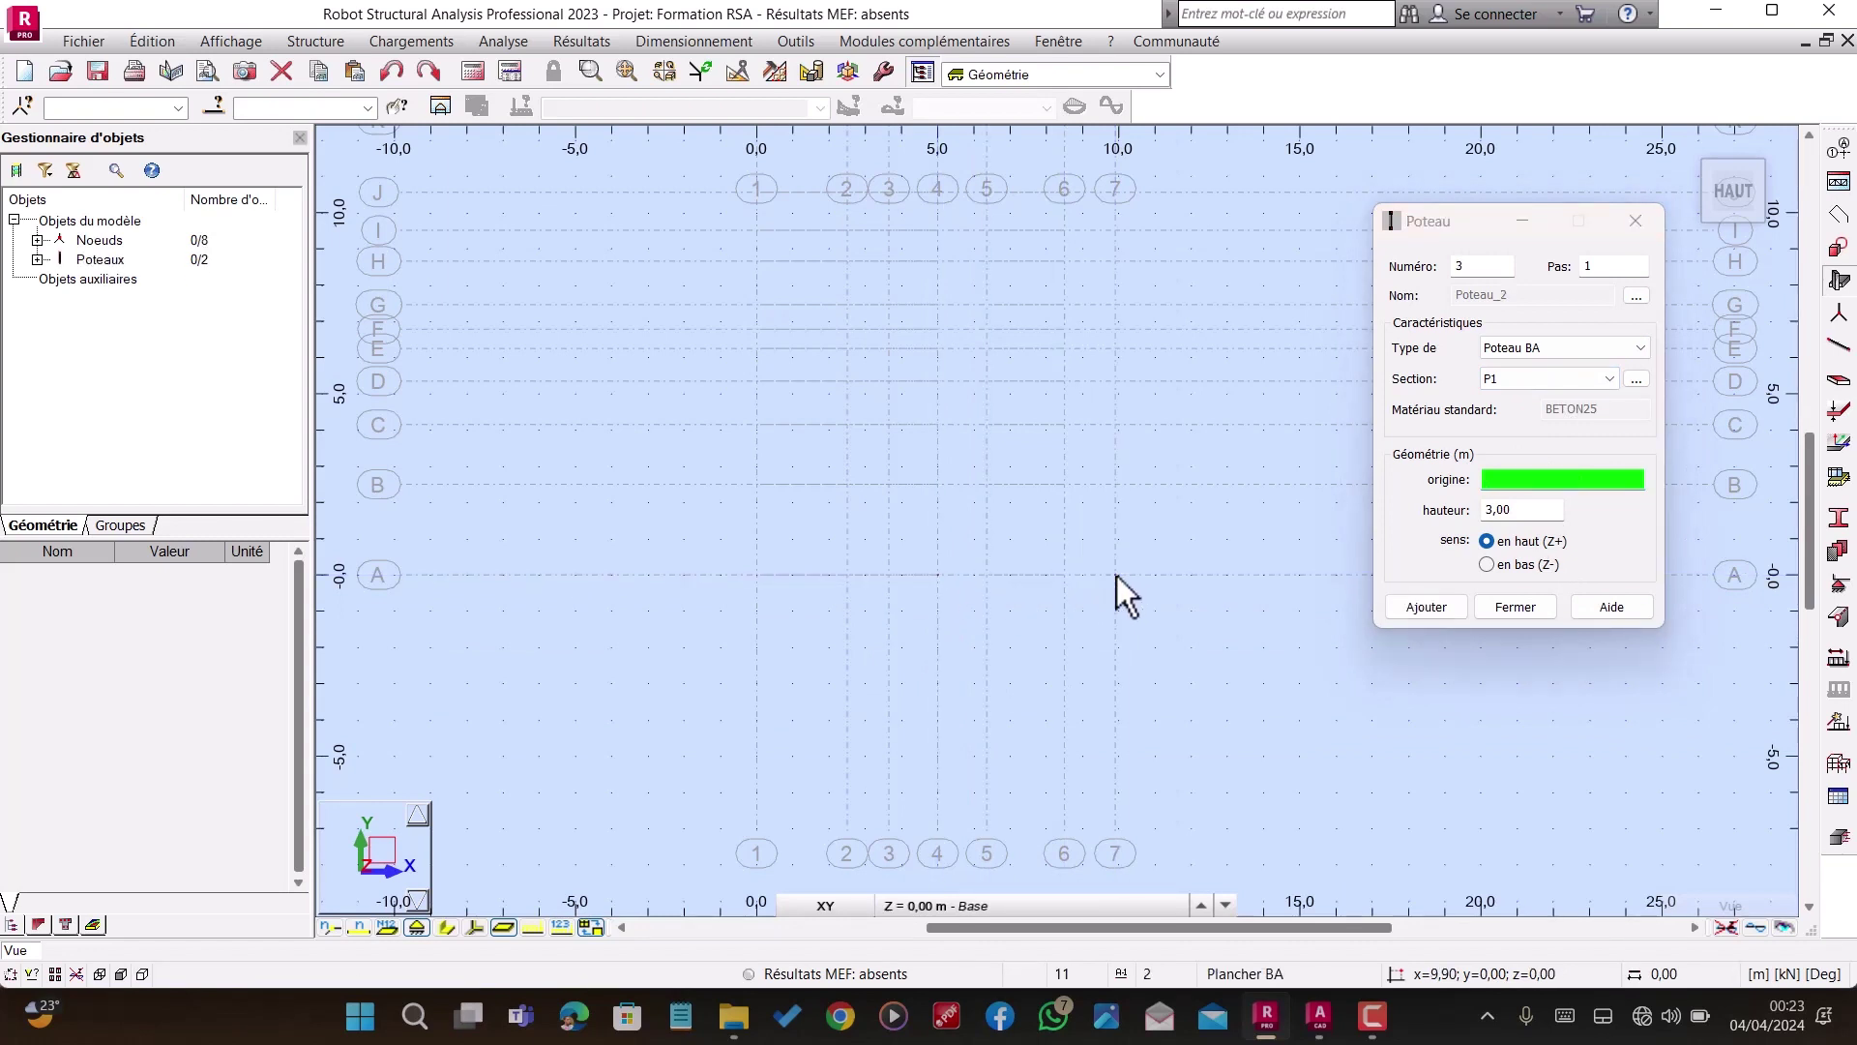
# Step: Check axis C on the AutoCAD ground-floor plan and place 3,00 m high P1 columns at intersections 4-C and 7-C in Robot
pyautogui.click(1329, 1028)
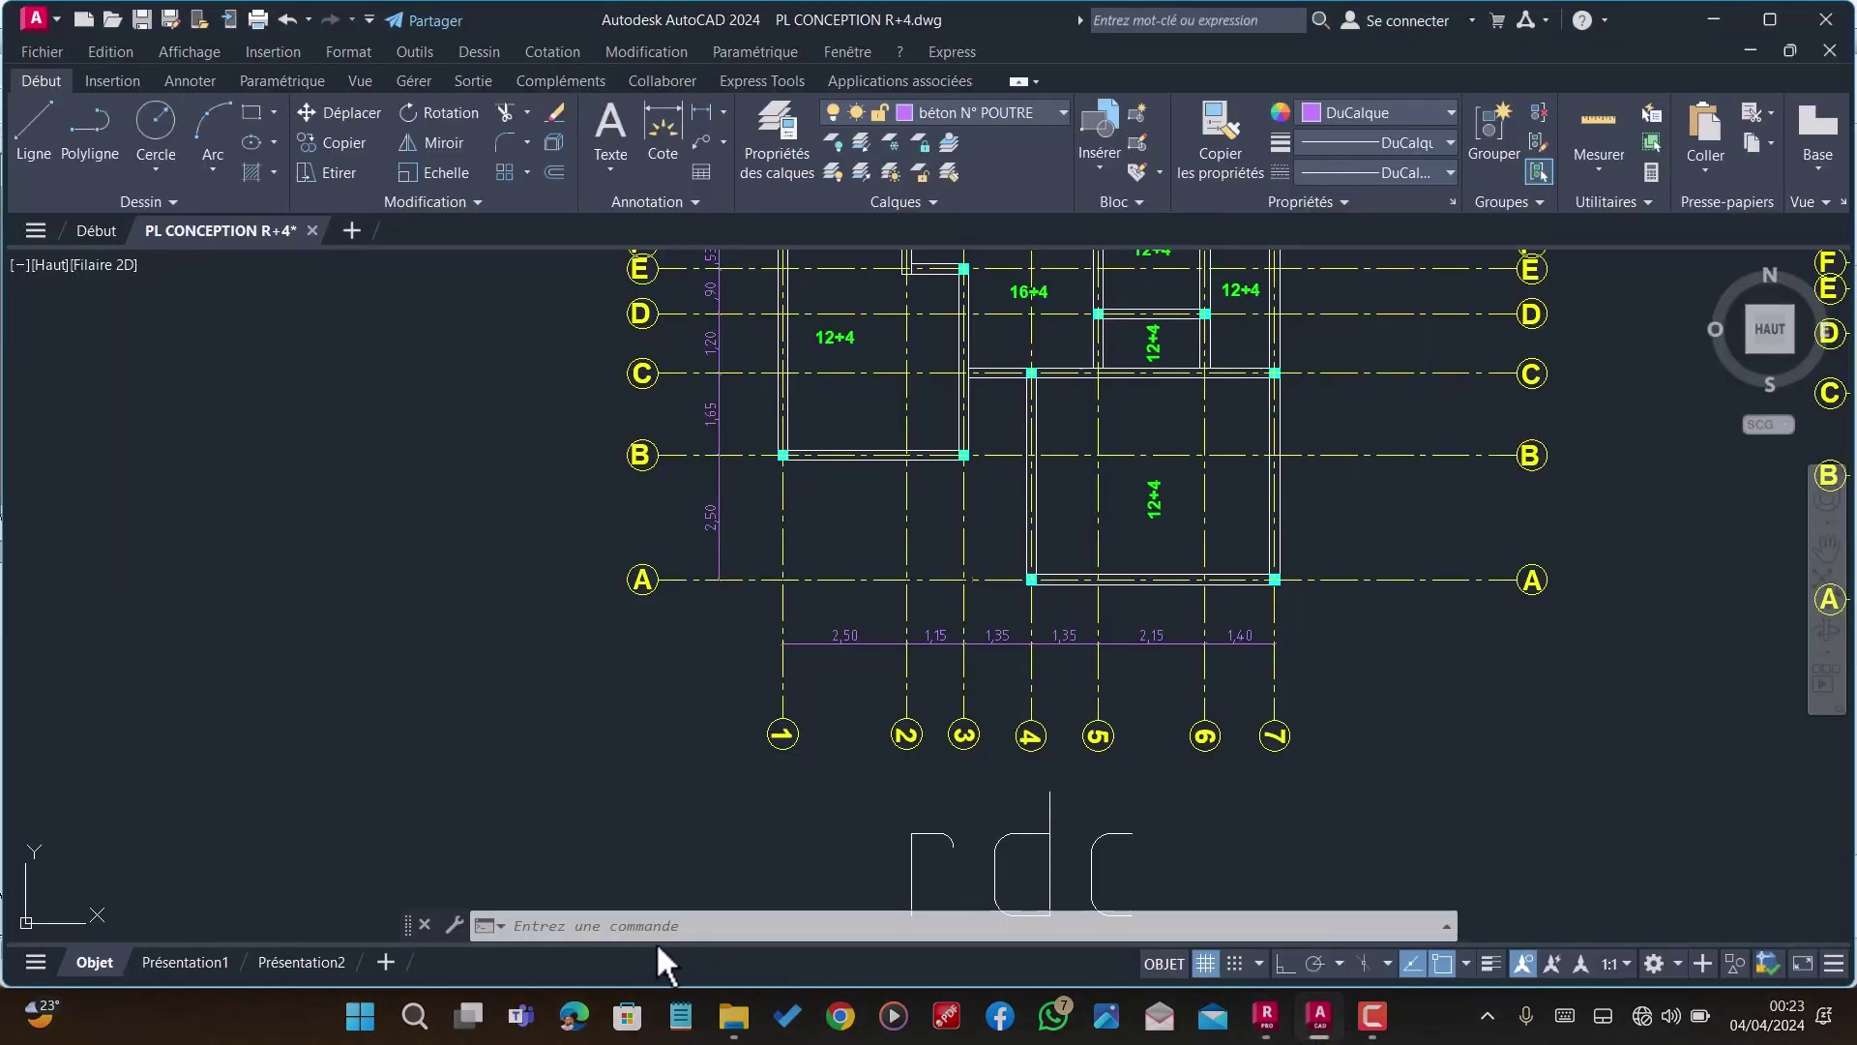
pyautogui.scroll(-2, 639, 699)
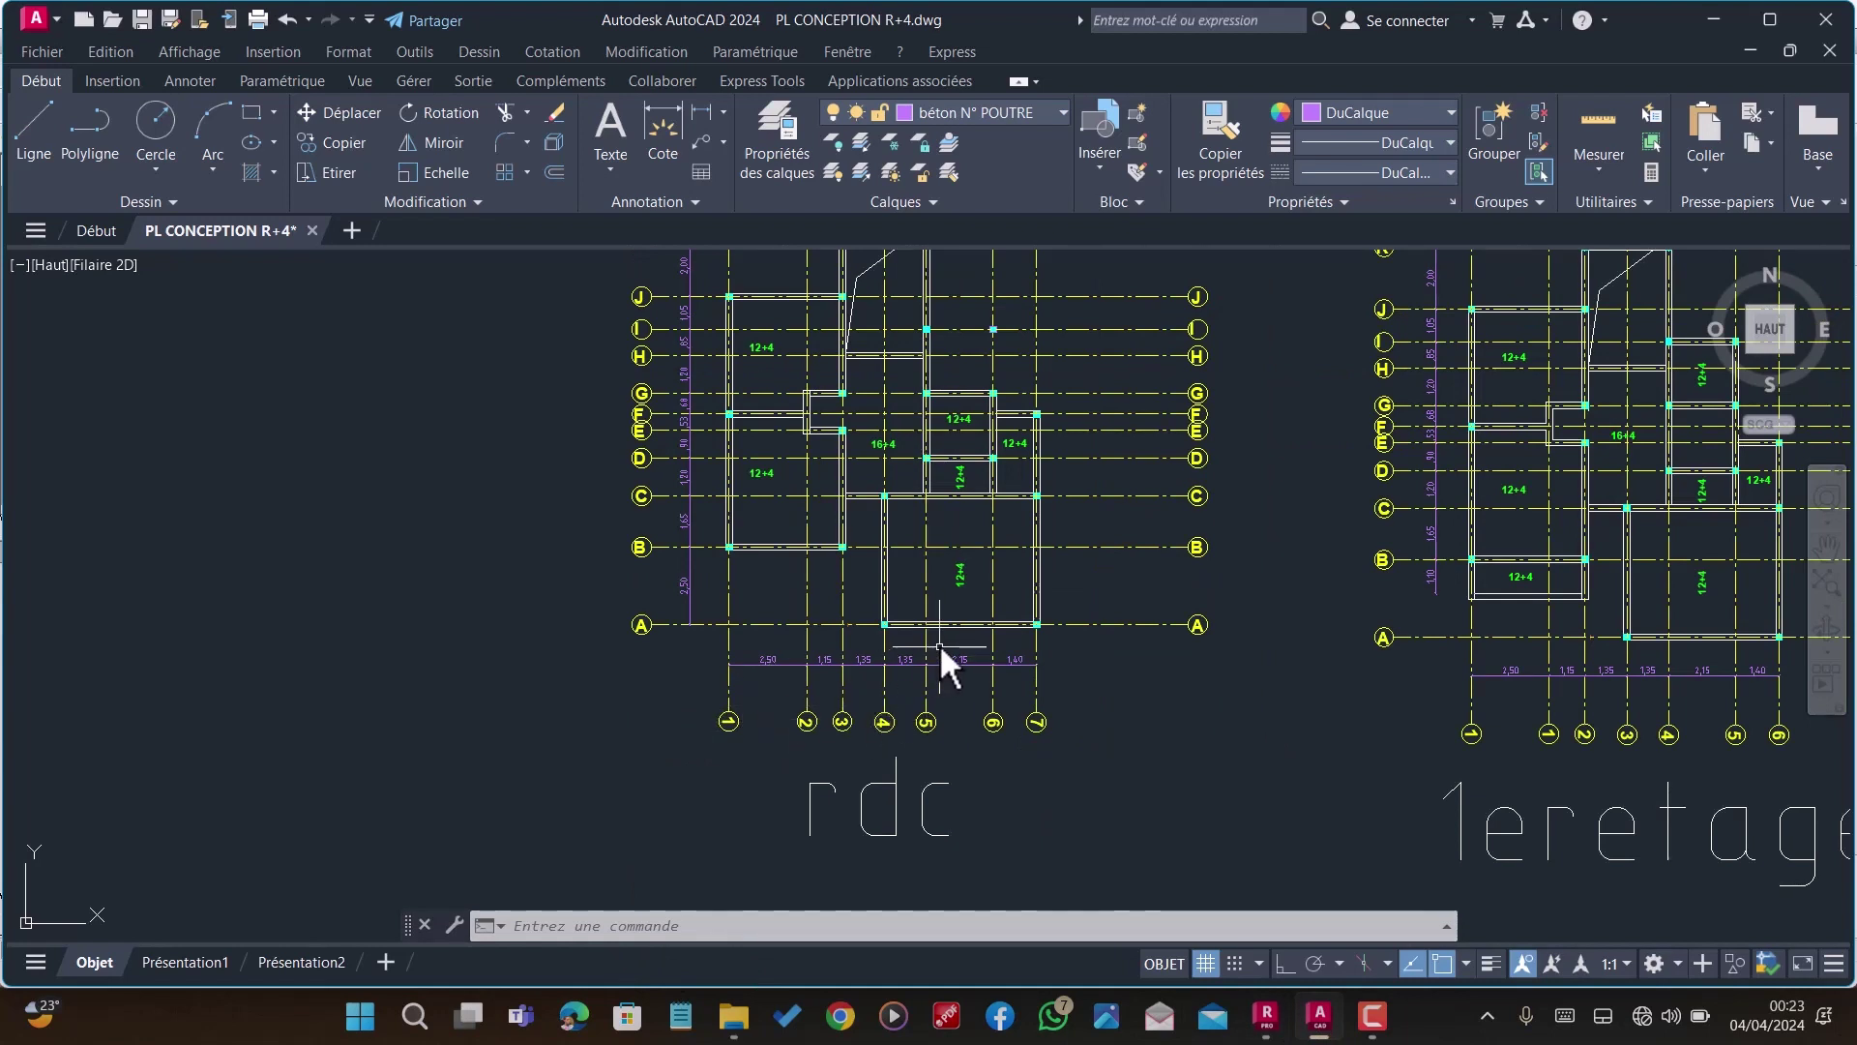
pyautogui.scroll(2, 940, 645)
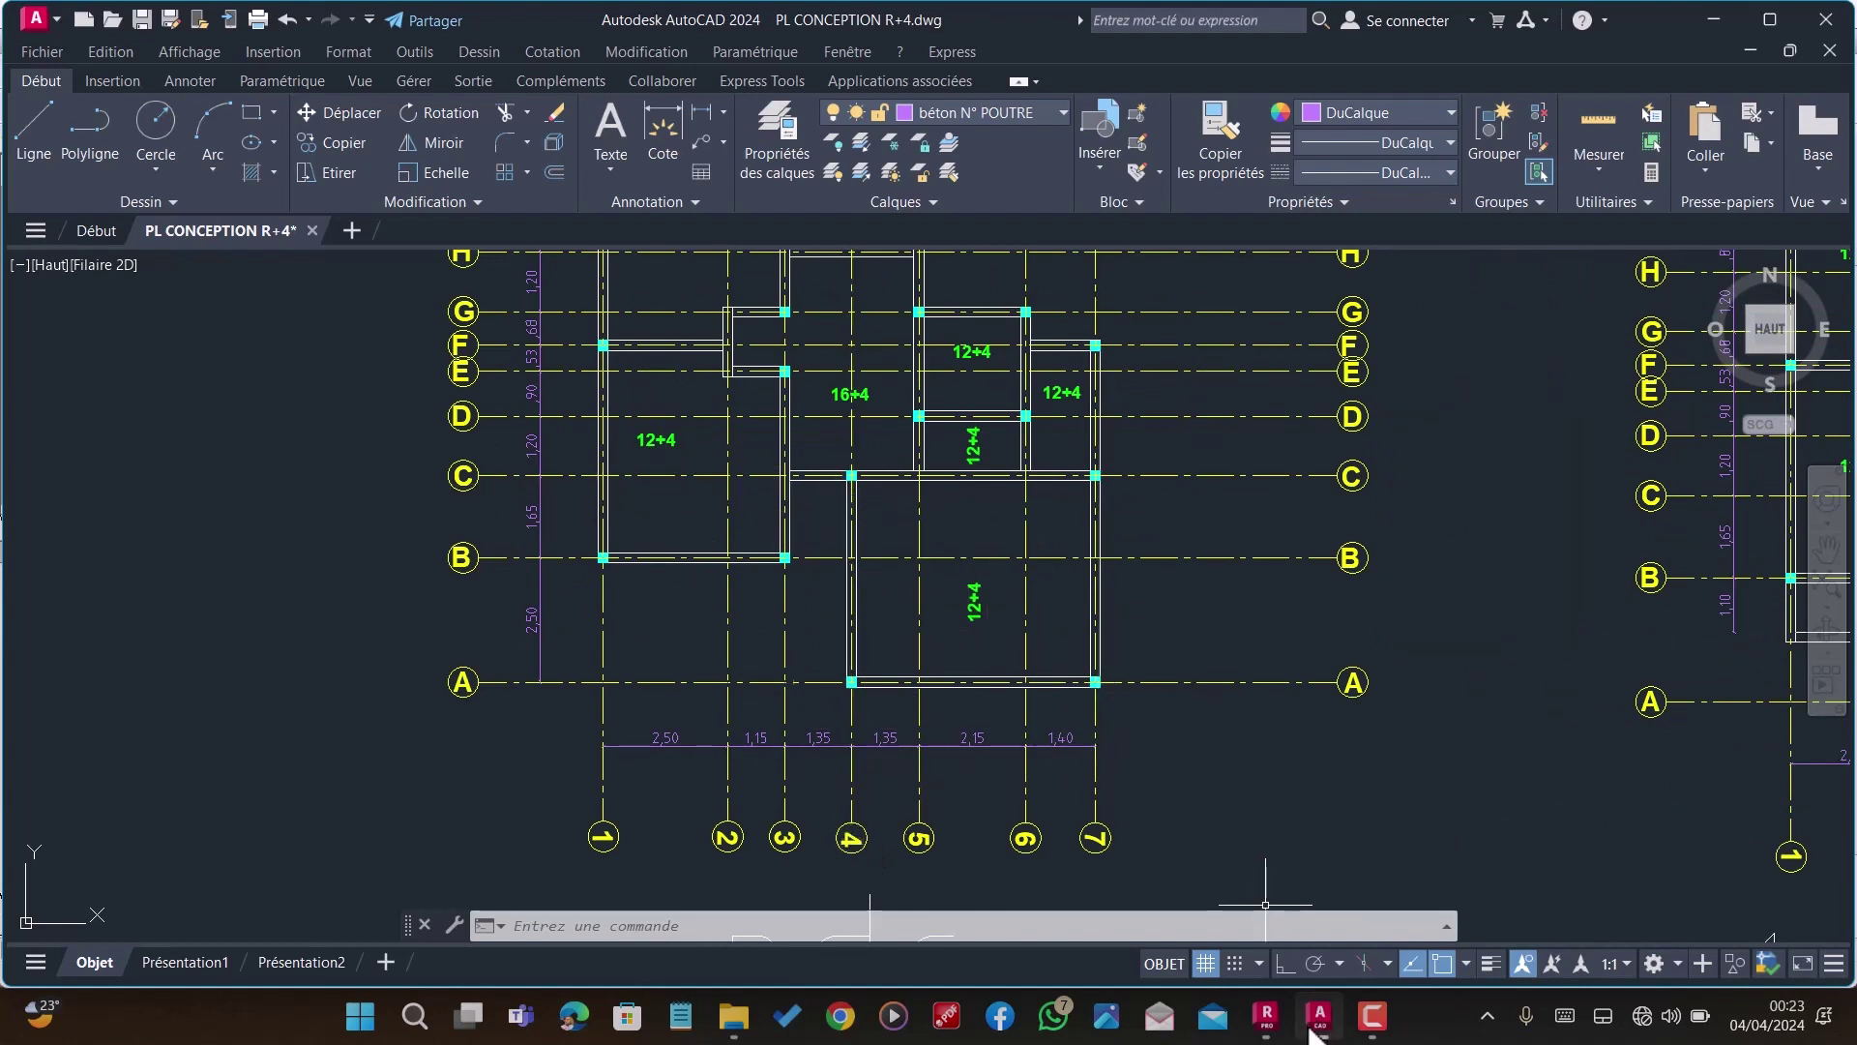
pyautogui.moveTo(1317, 1034)
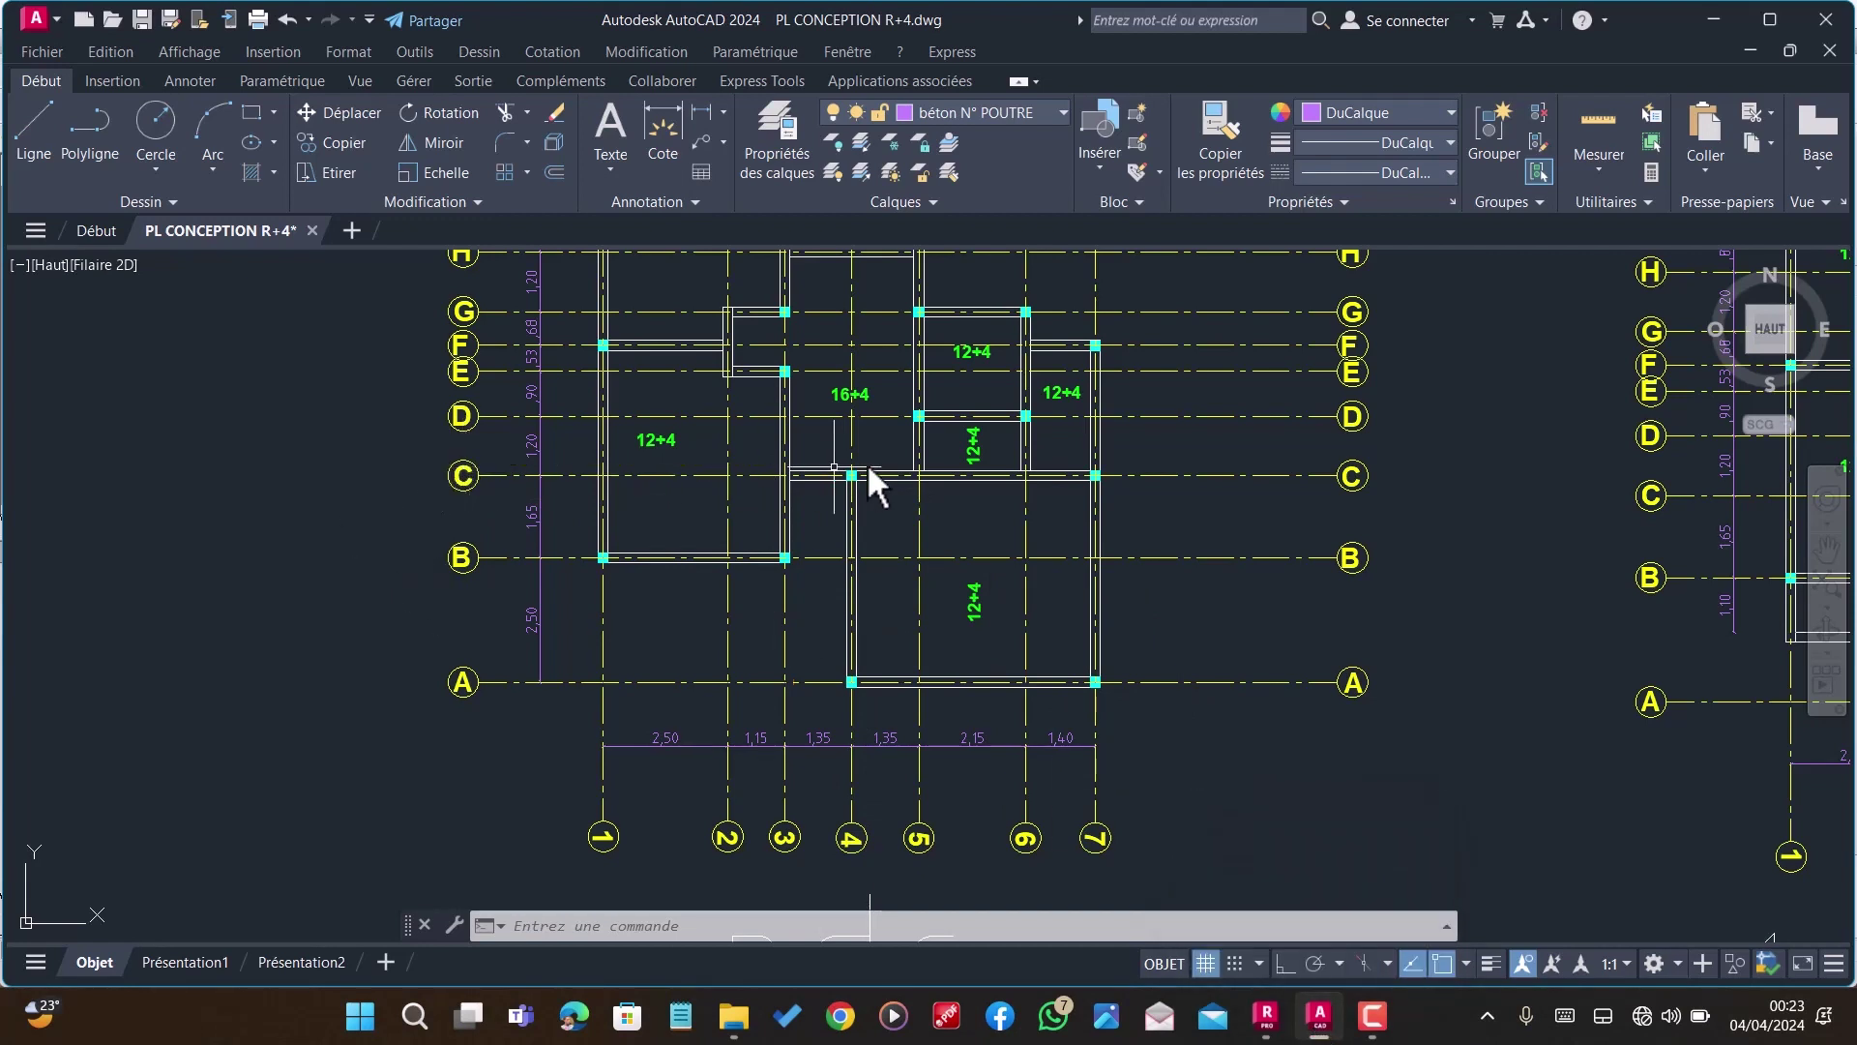
pyautogui.hotkey('alt', 'Tab')
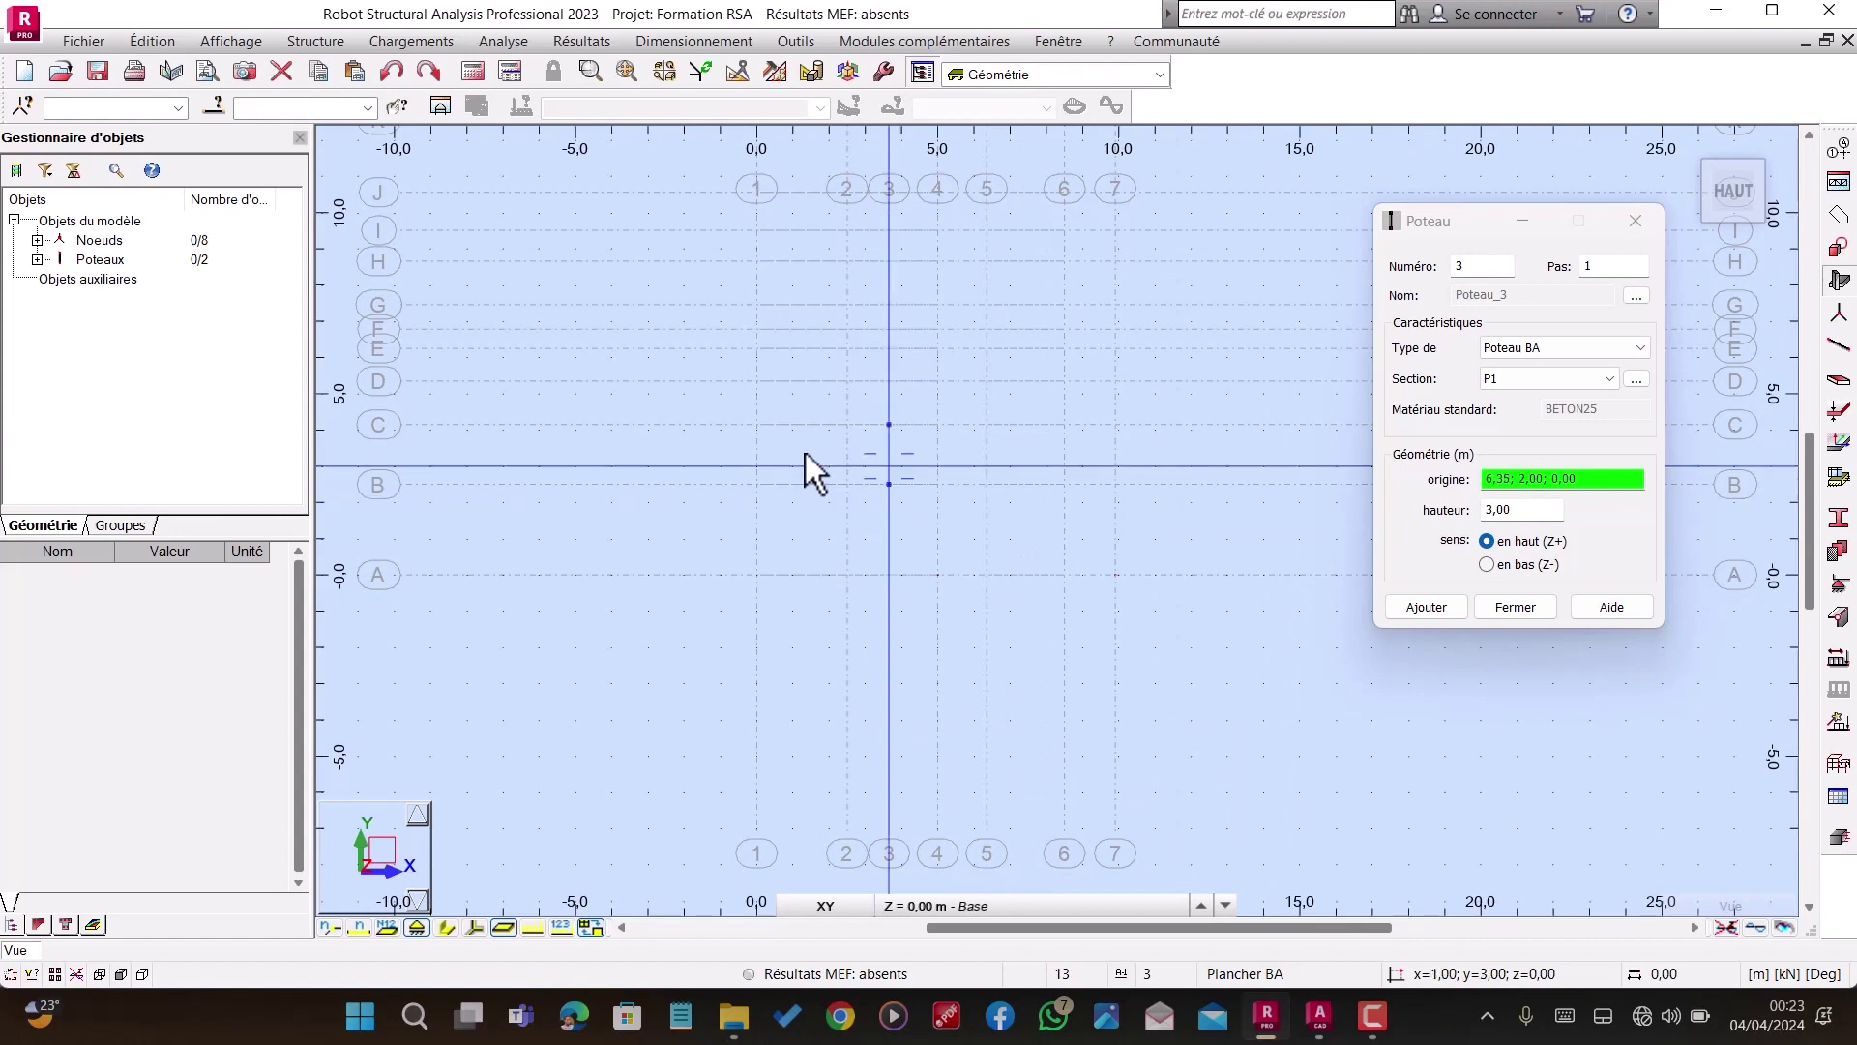
pyautogui.click(942, 426)
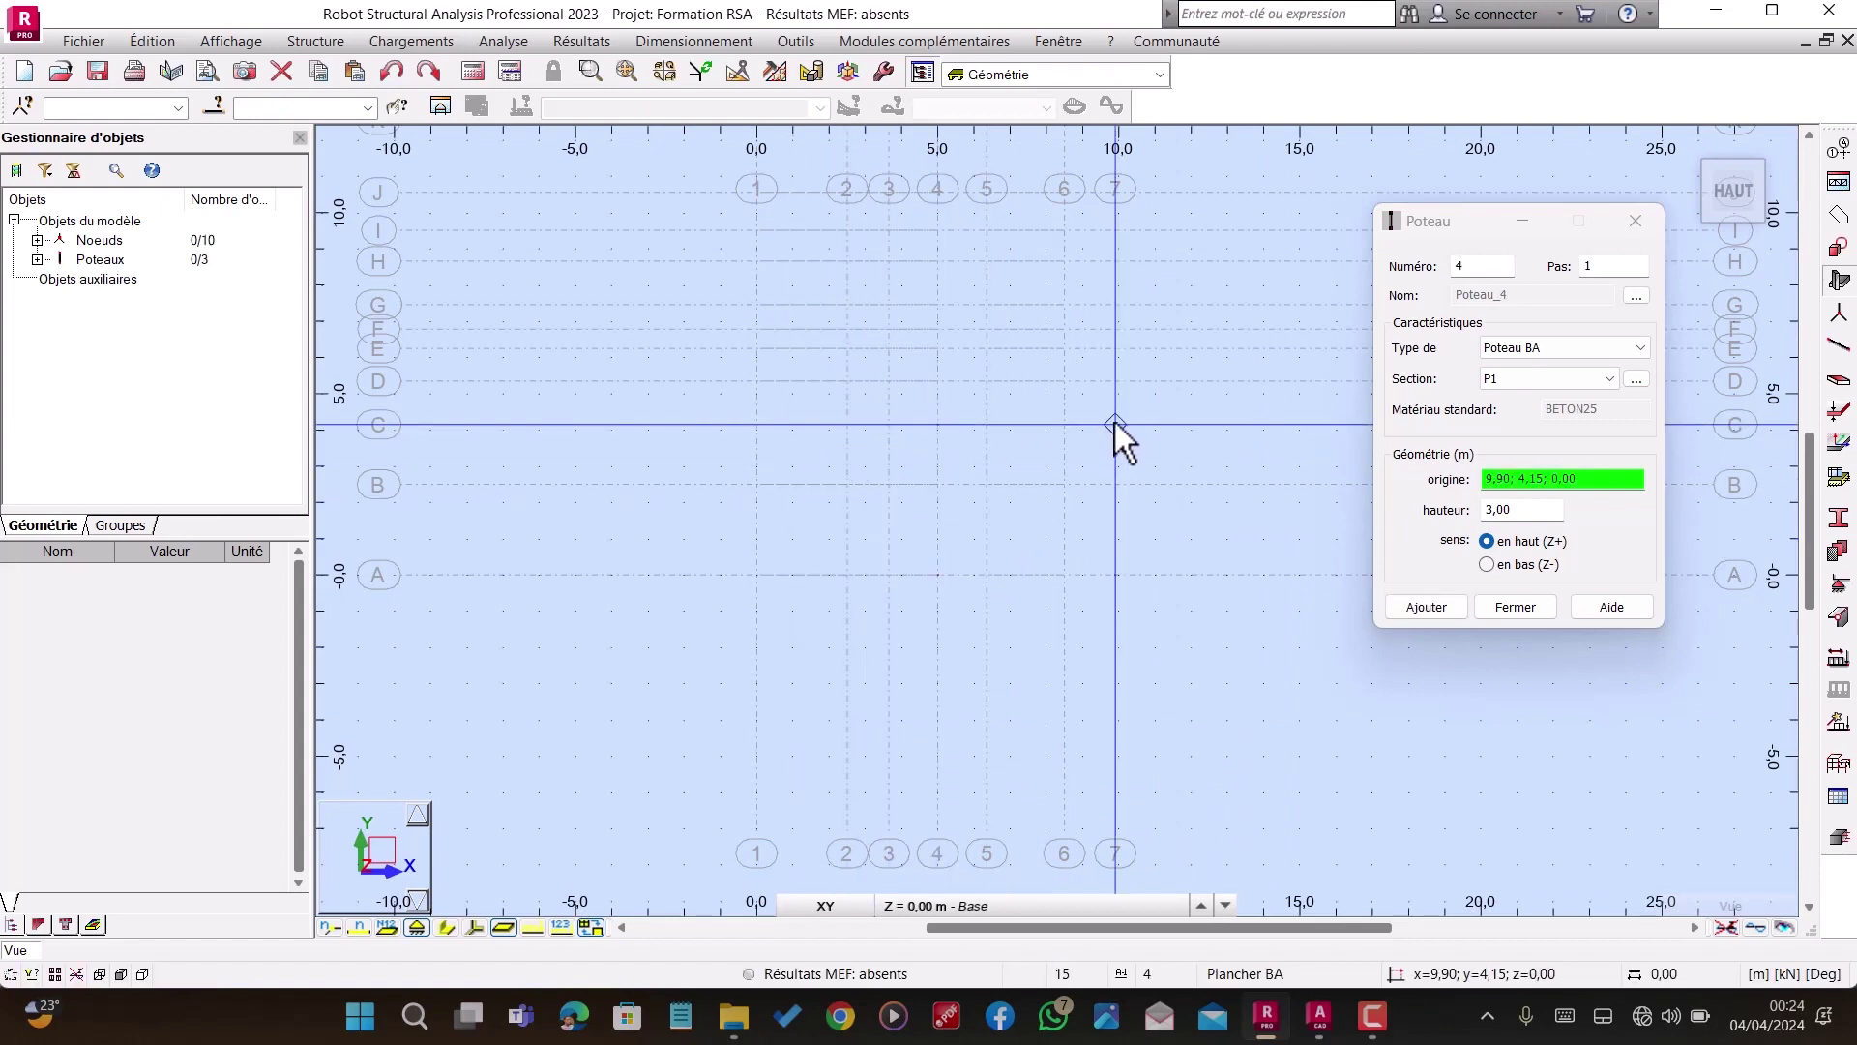
pyautogui.click(1116, 423)
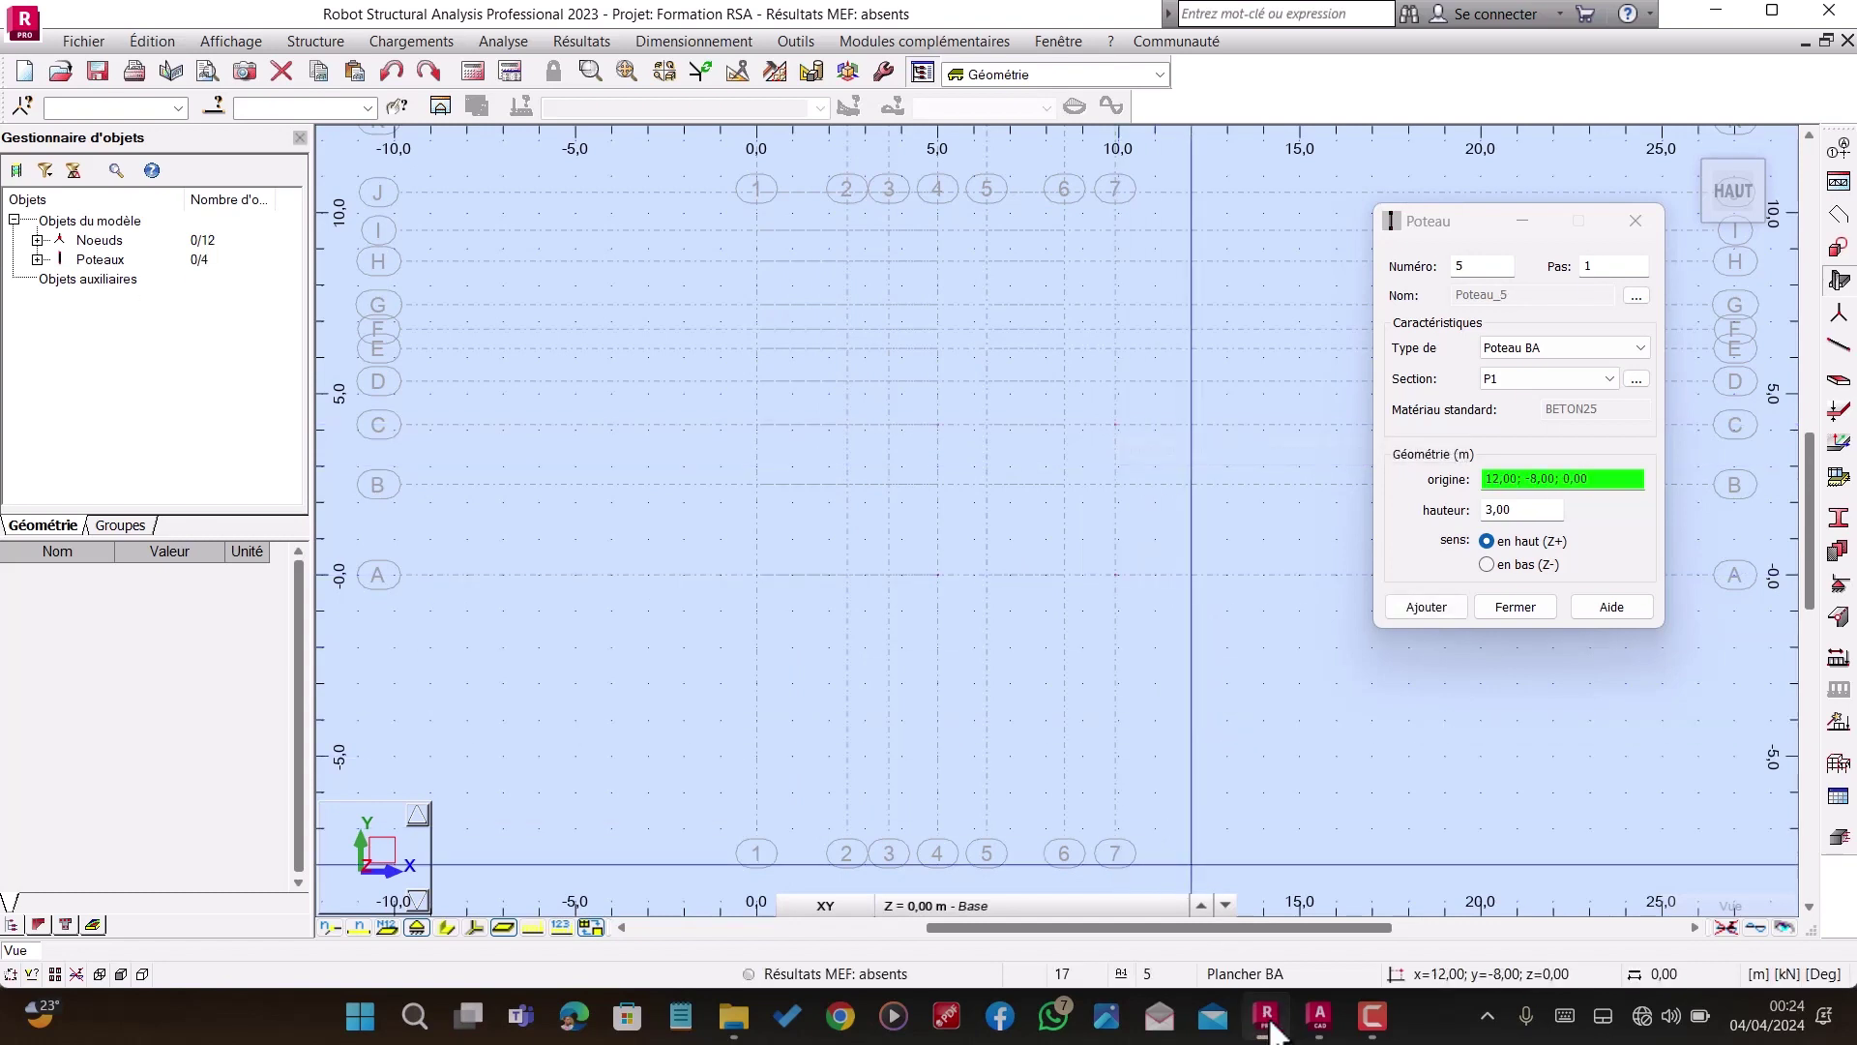
# Step: Check axis B on the AutoCAD plan and place 3,00 m high P1 columns at intersections 1-B and 3-B in Robot
pyautogui.click(1319, 1020)
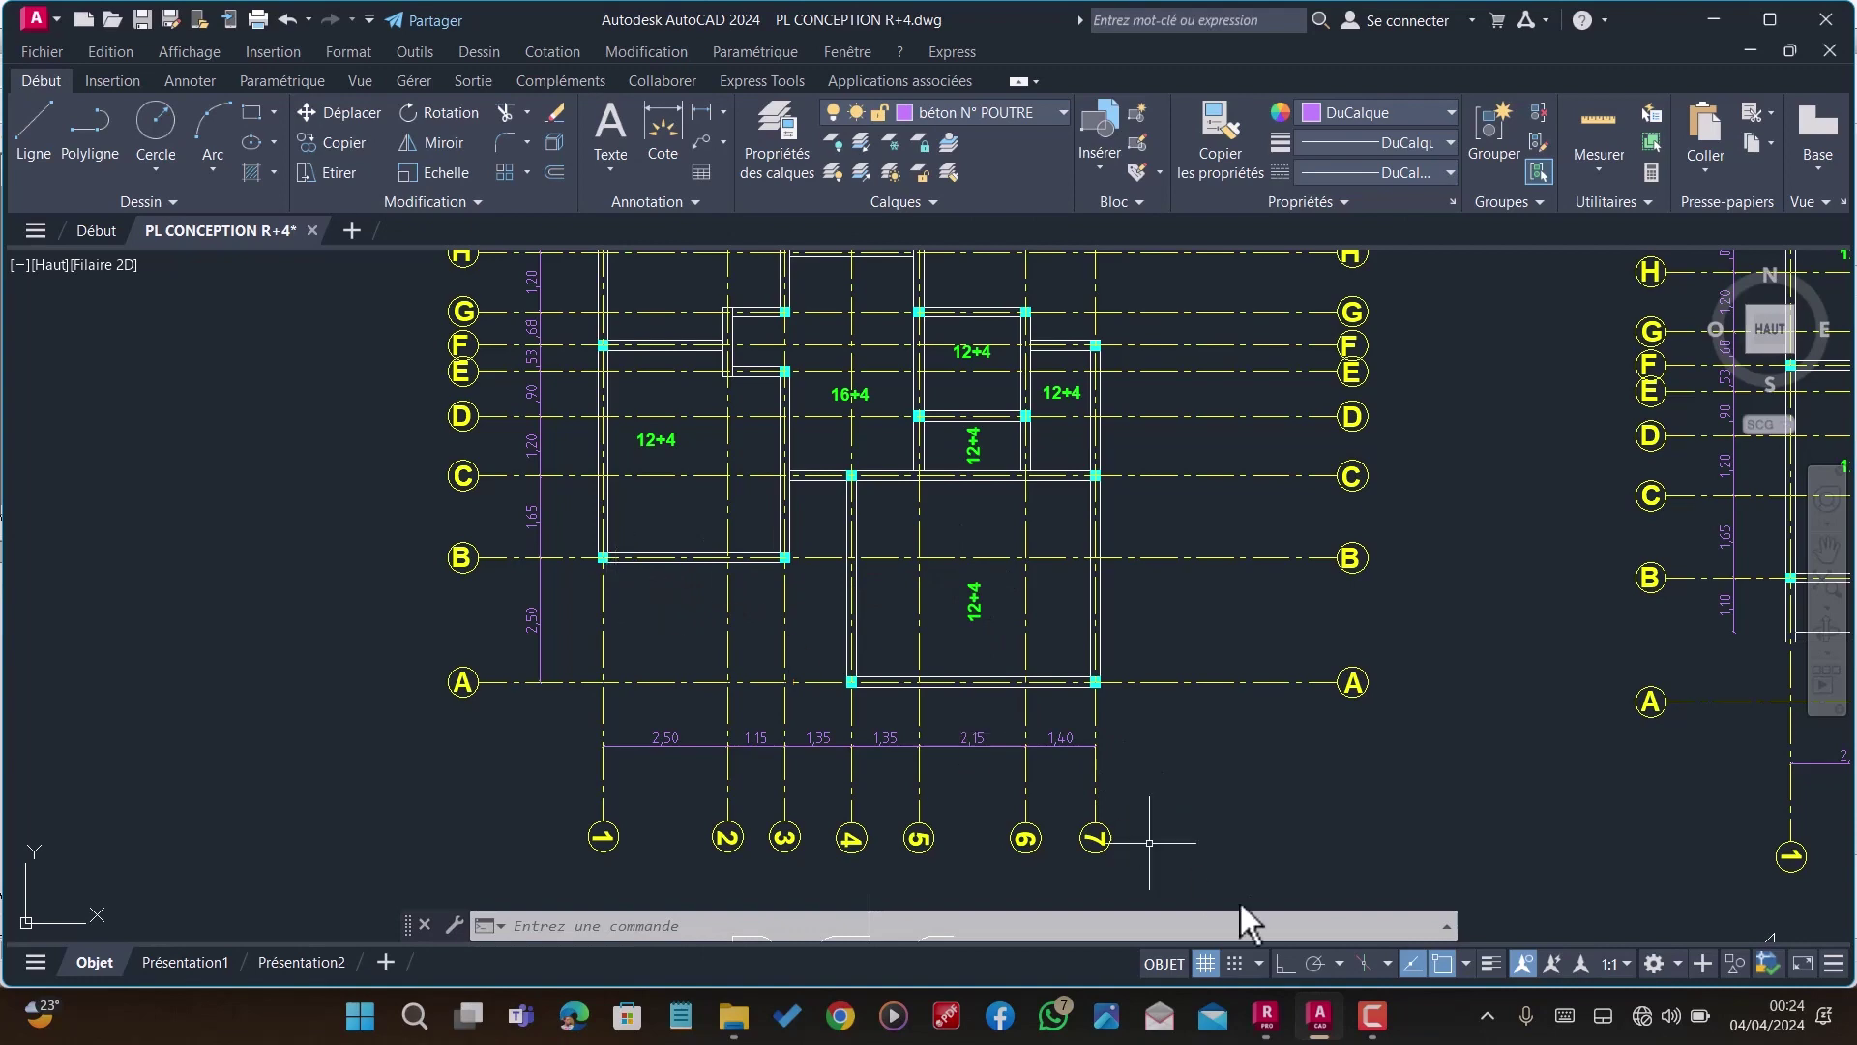
pyautogui.click(1267, 1020)
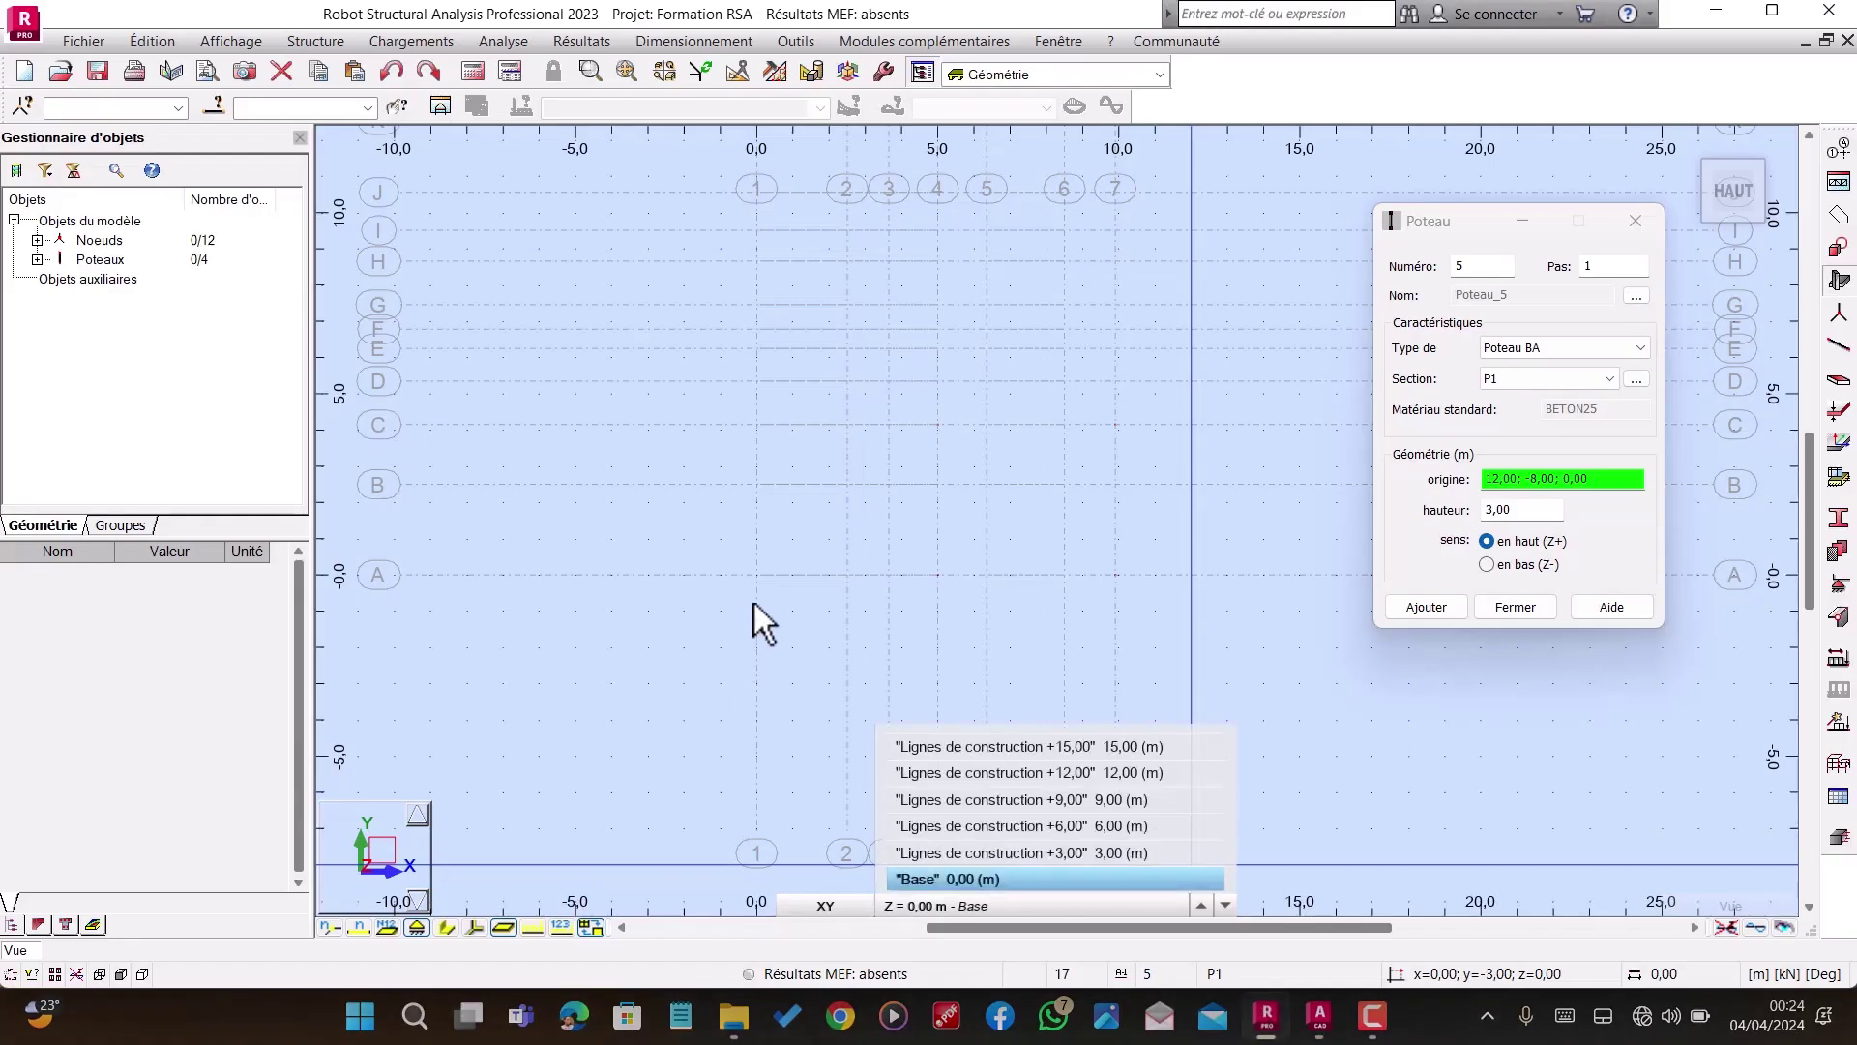
pyautogui.click(757, 484)
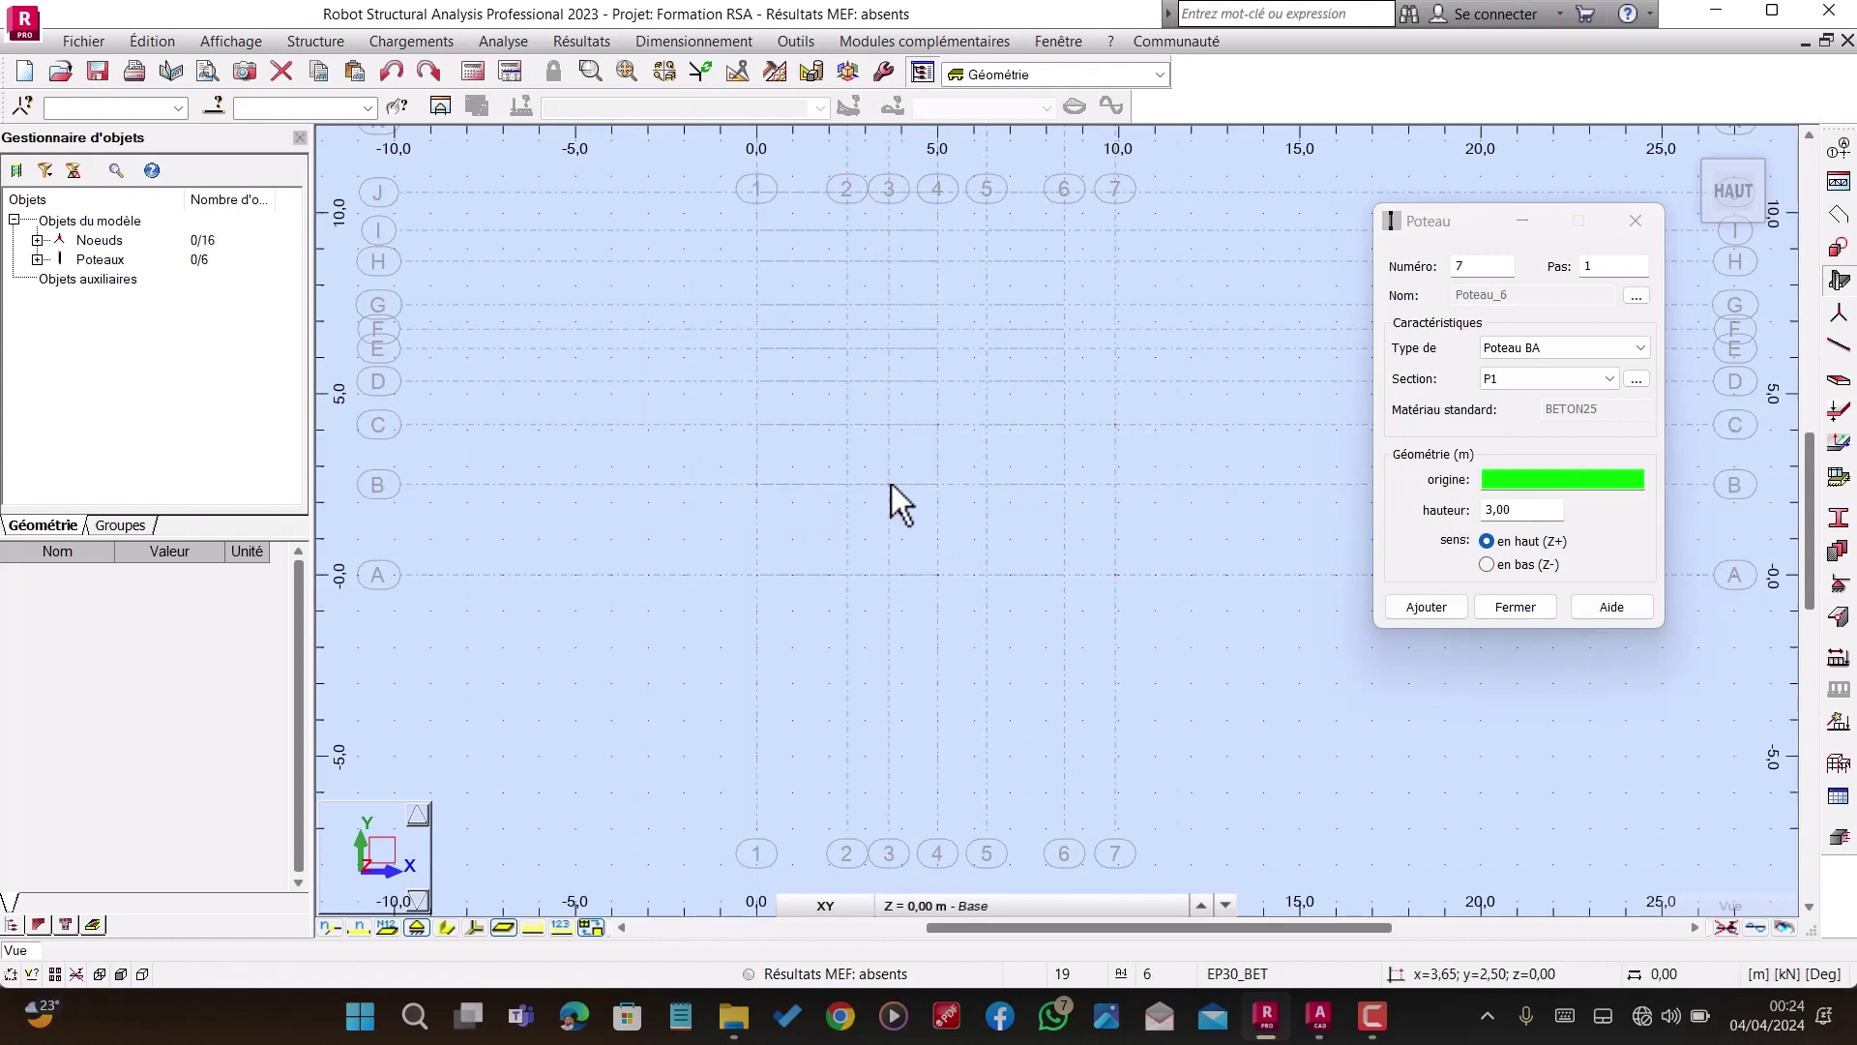
# Step: Check axis D on the AutoCAD ground-floor plan and place 3,00 m high P1 columns at intersections 5-D and 6-D in Robot
pyautogui.click(1320, 1023)
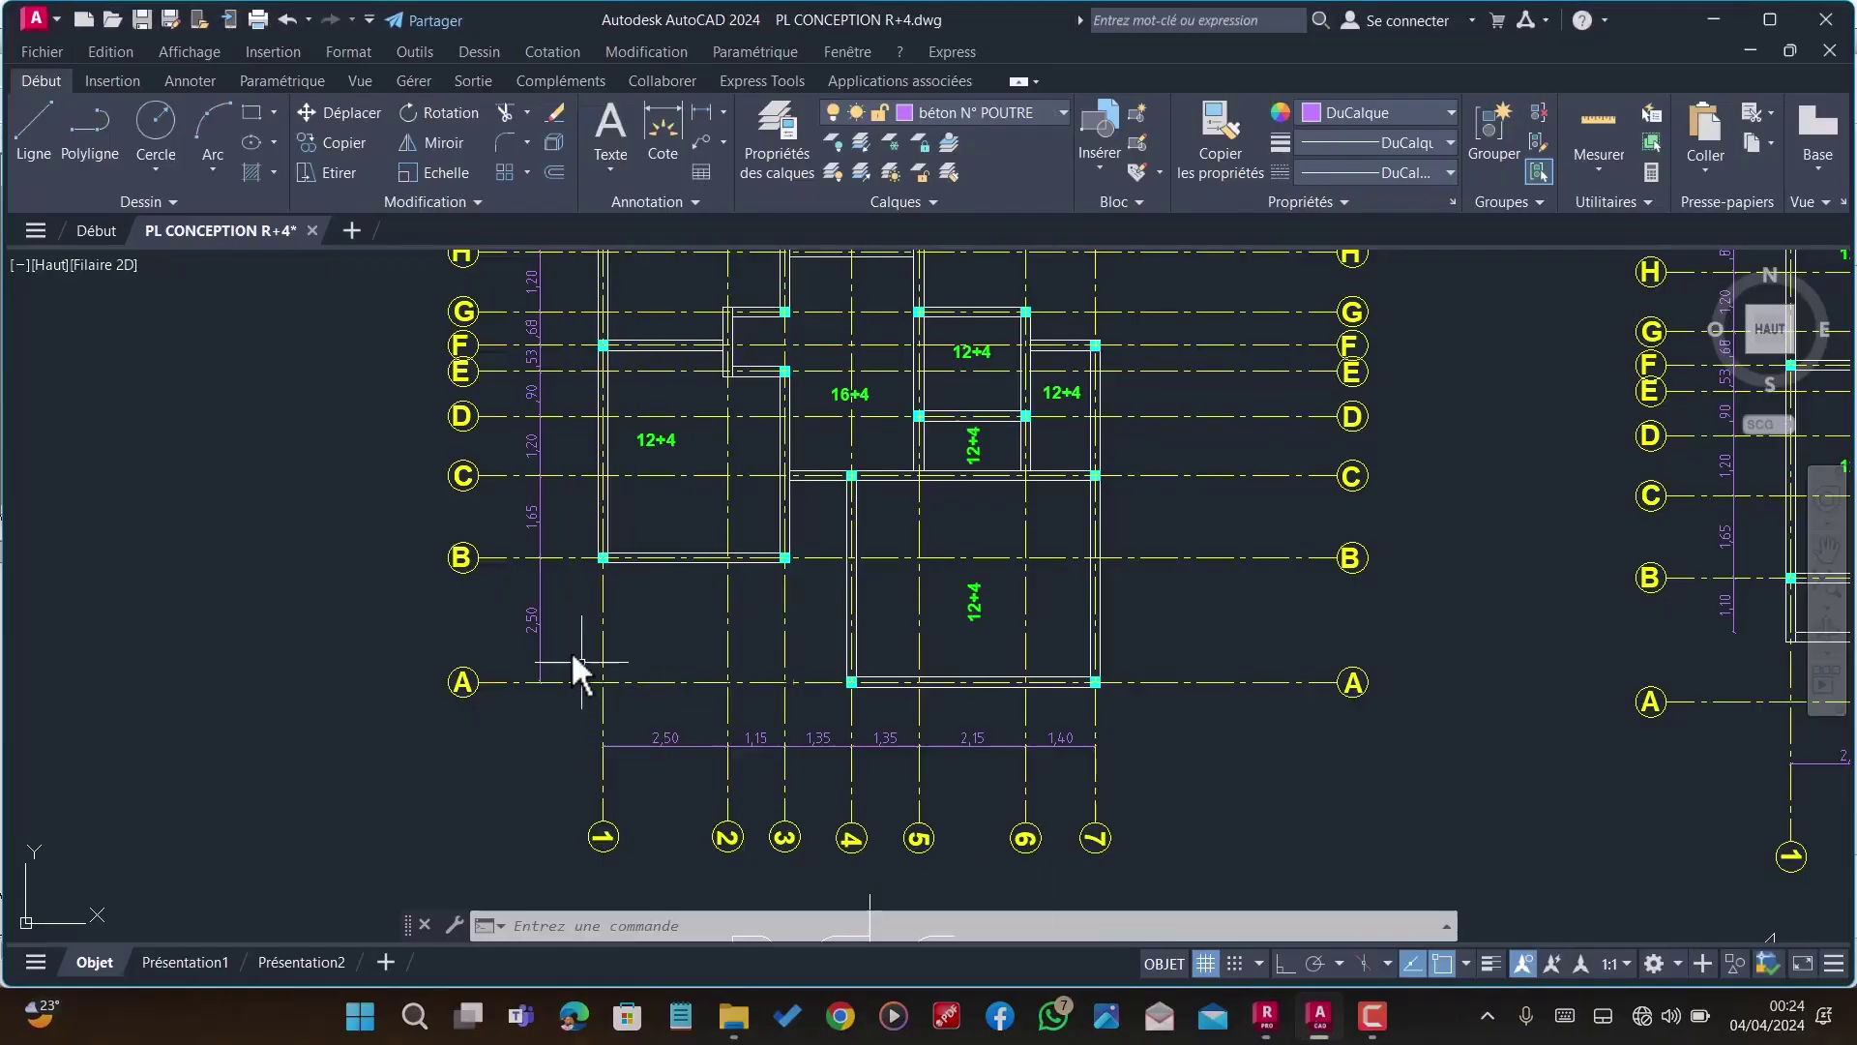
pyautogui.scroll(-5, 678, 658)
pyautogui.scroll(5, 762, 546)
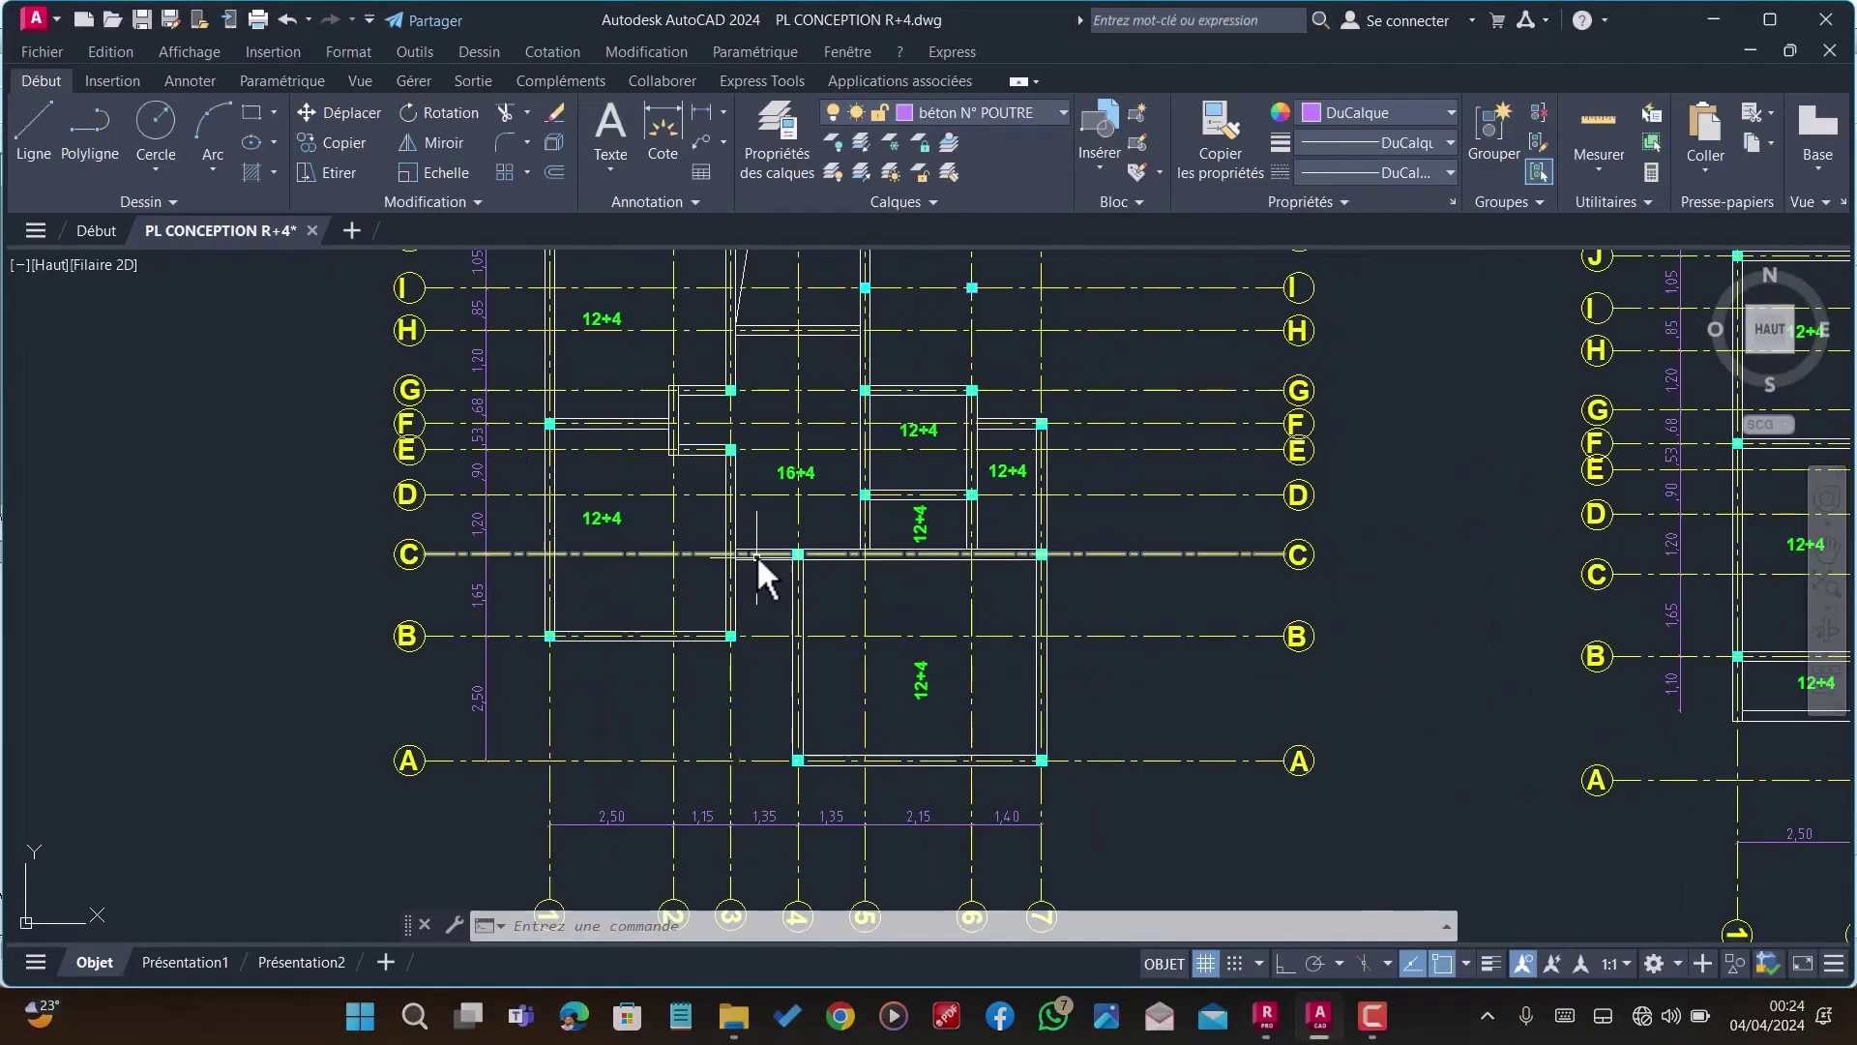
pyautogui.scroll(2, 966, 512)
pyautogui.scroll(-4, 861, 504)
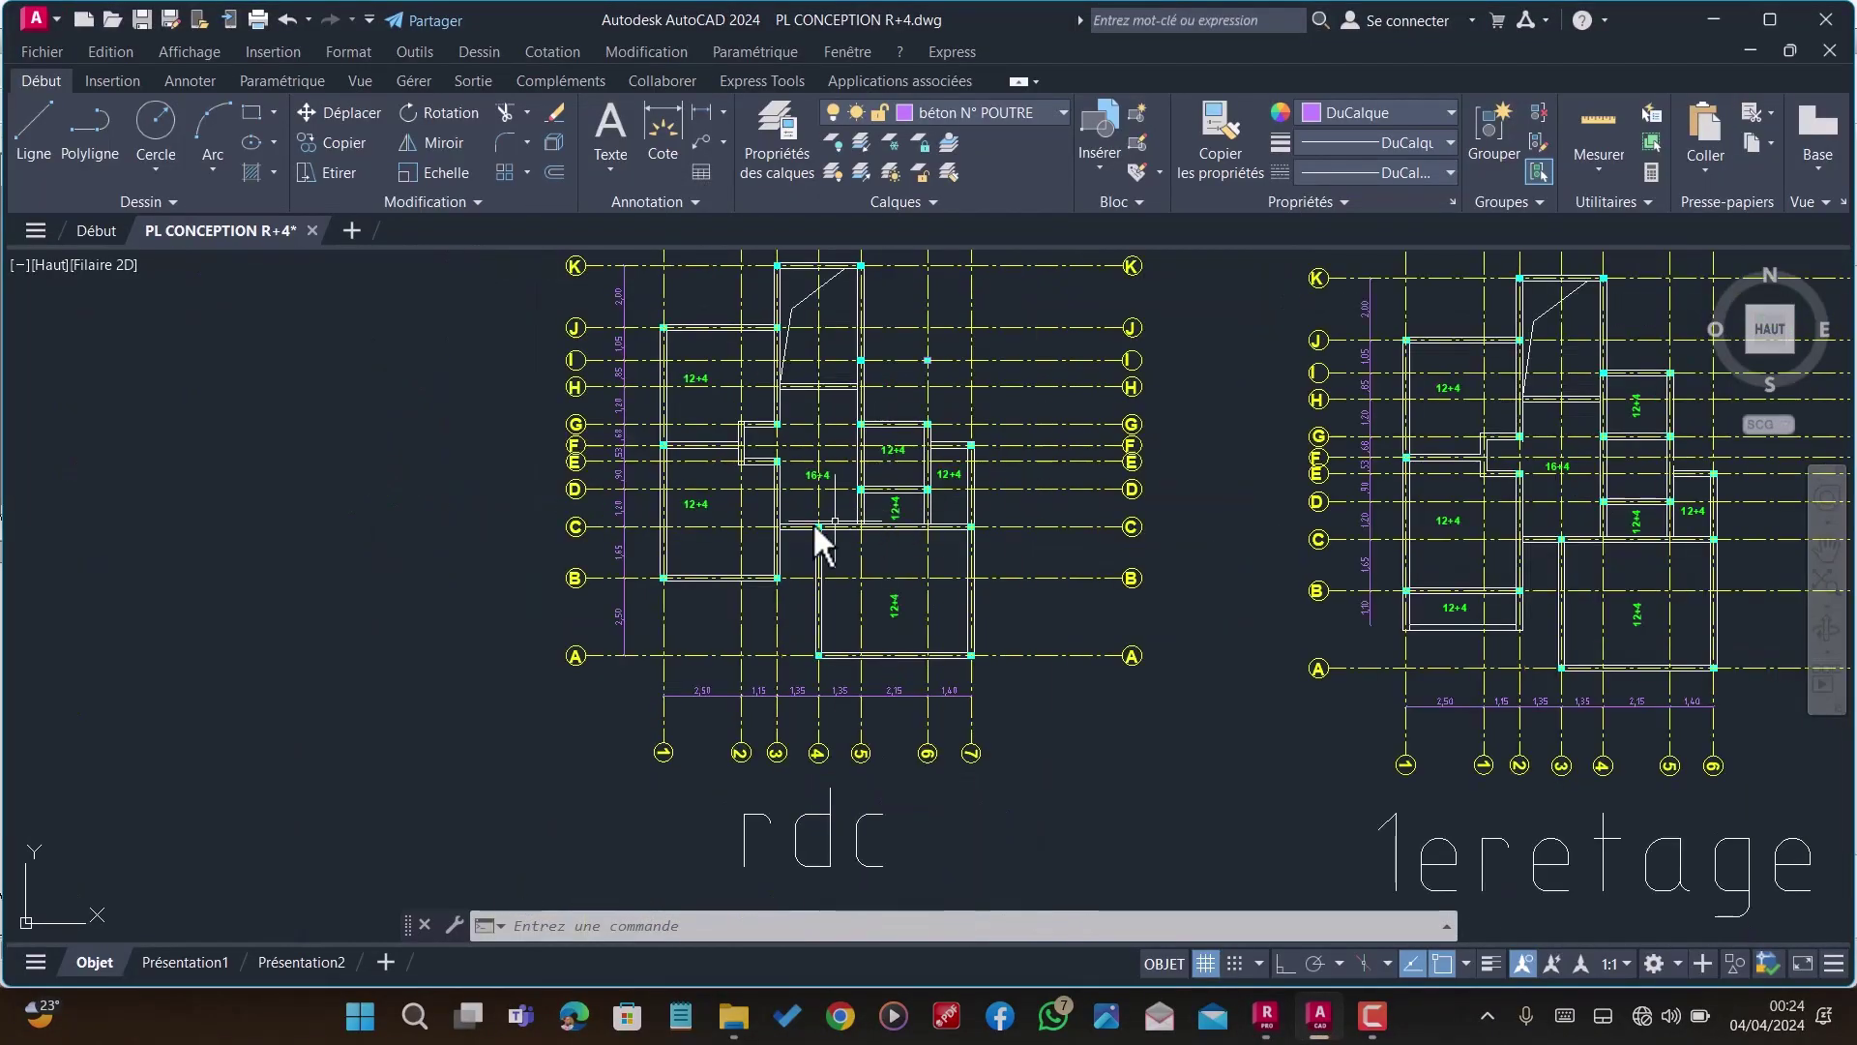
pyautogui.scroll(2, 757, 536)
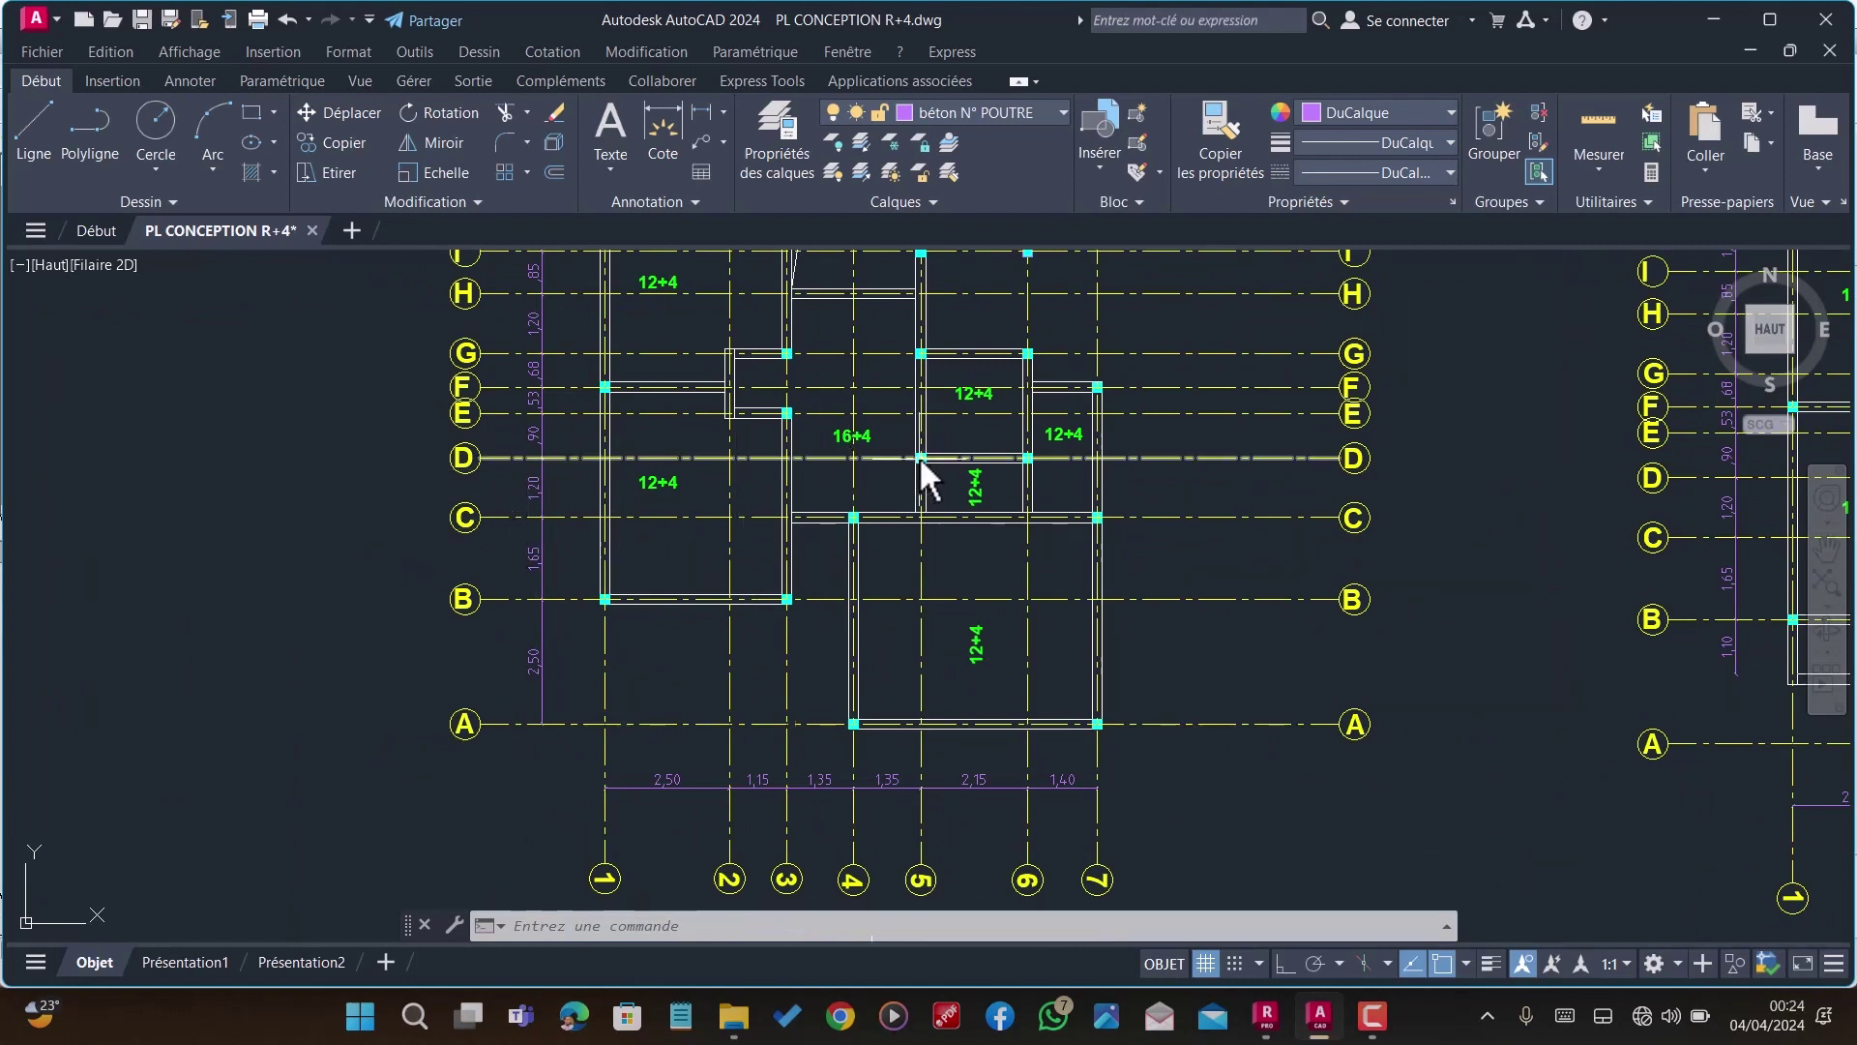
pyautogui.click(1267, 1016)
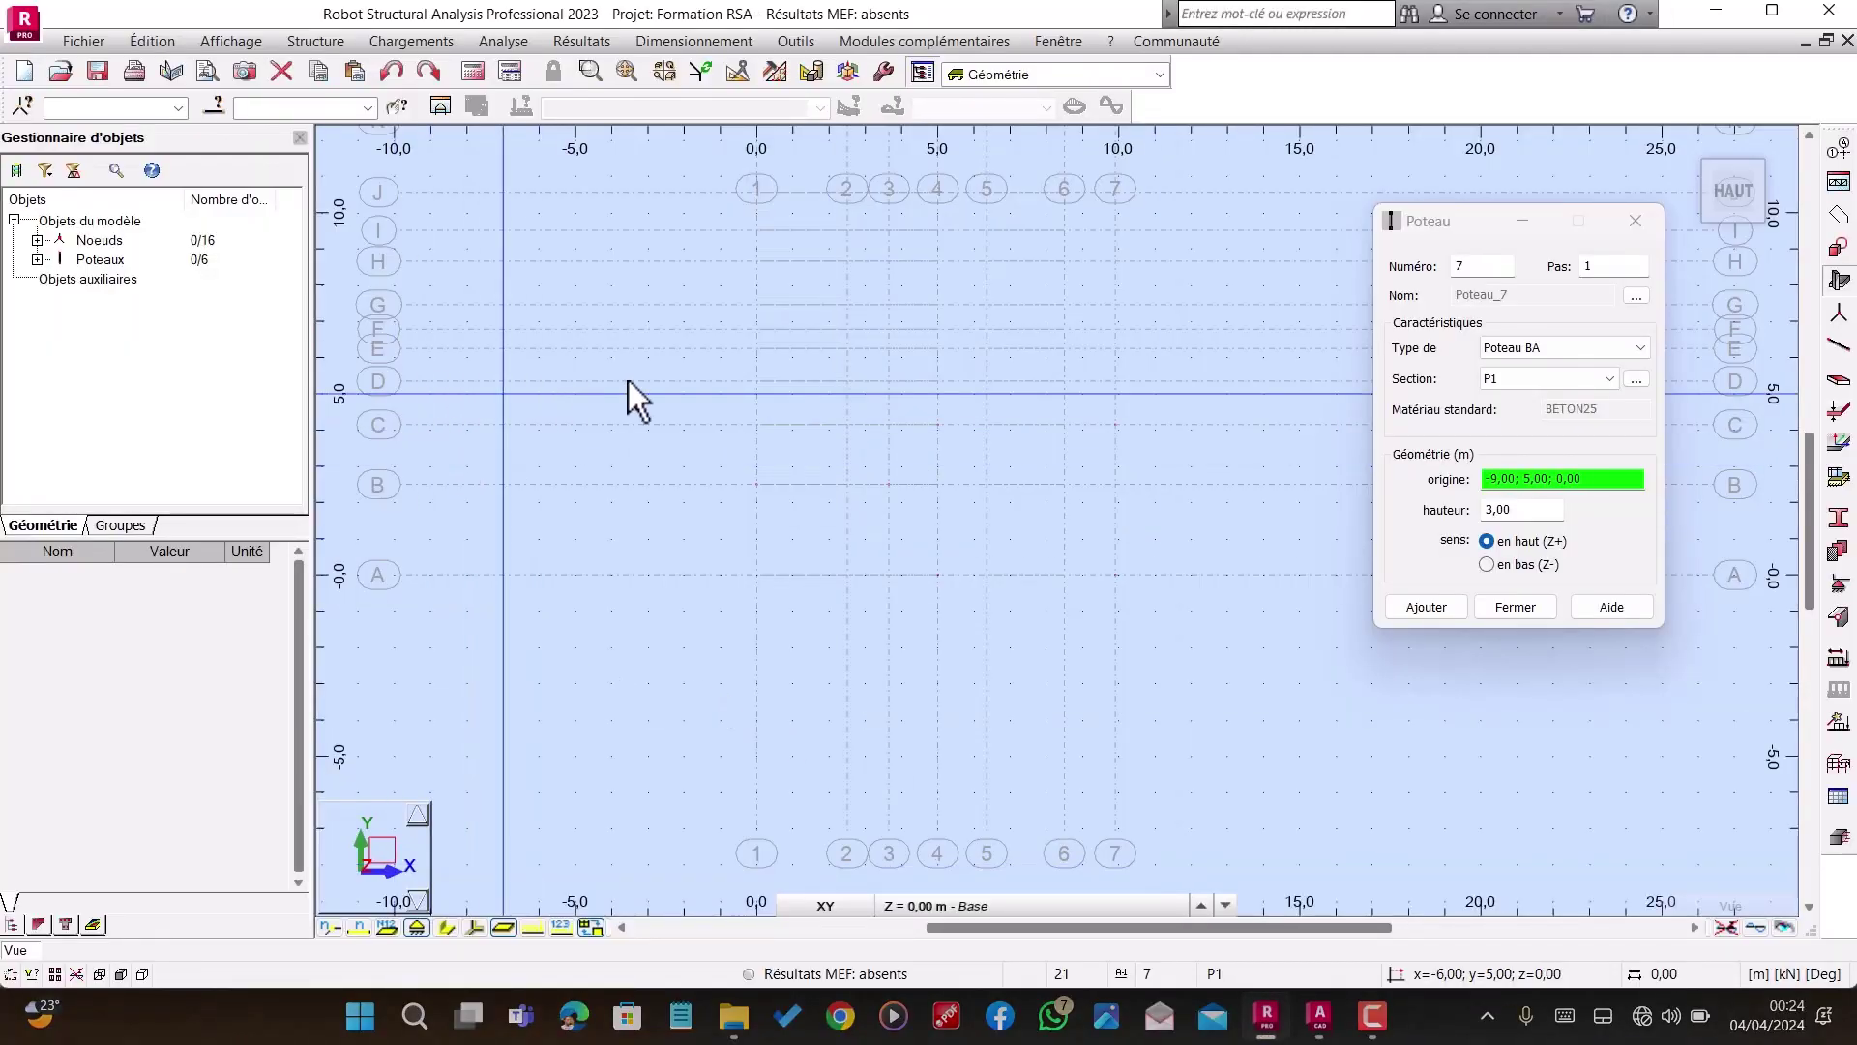
pyautogui.click(988, 381)
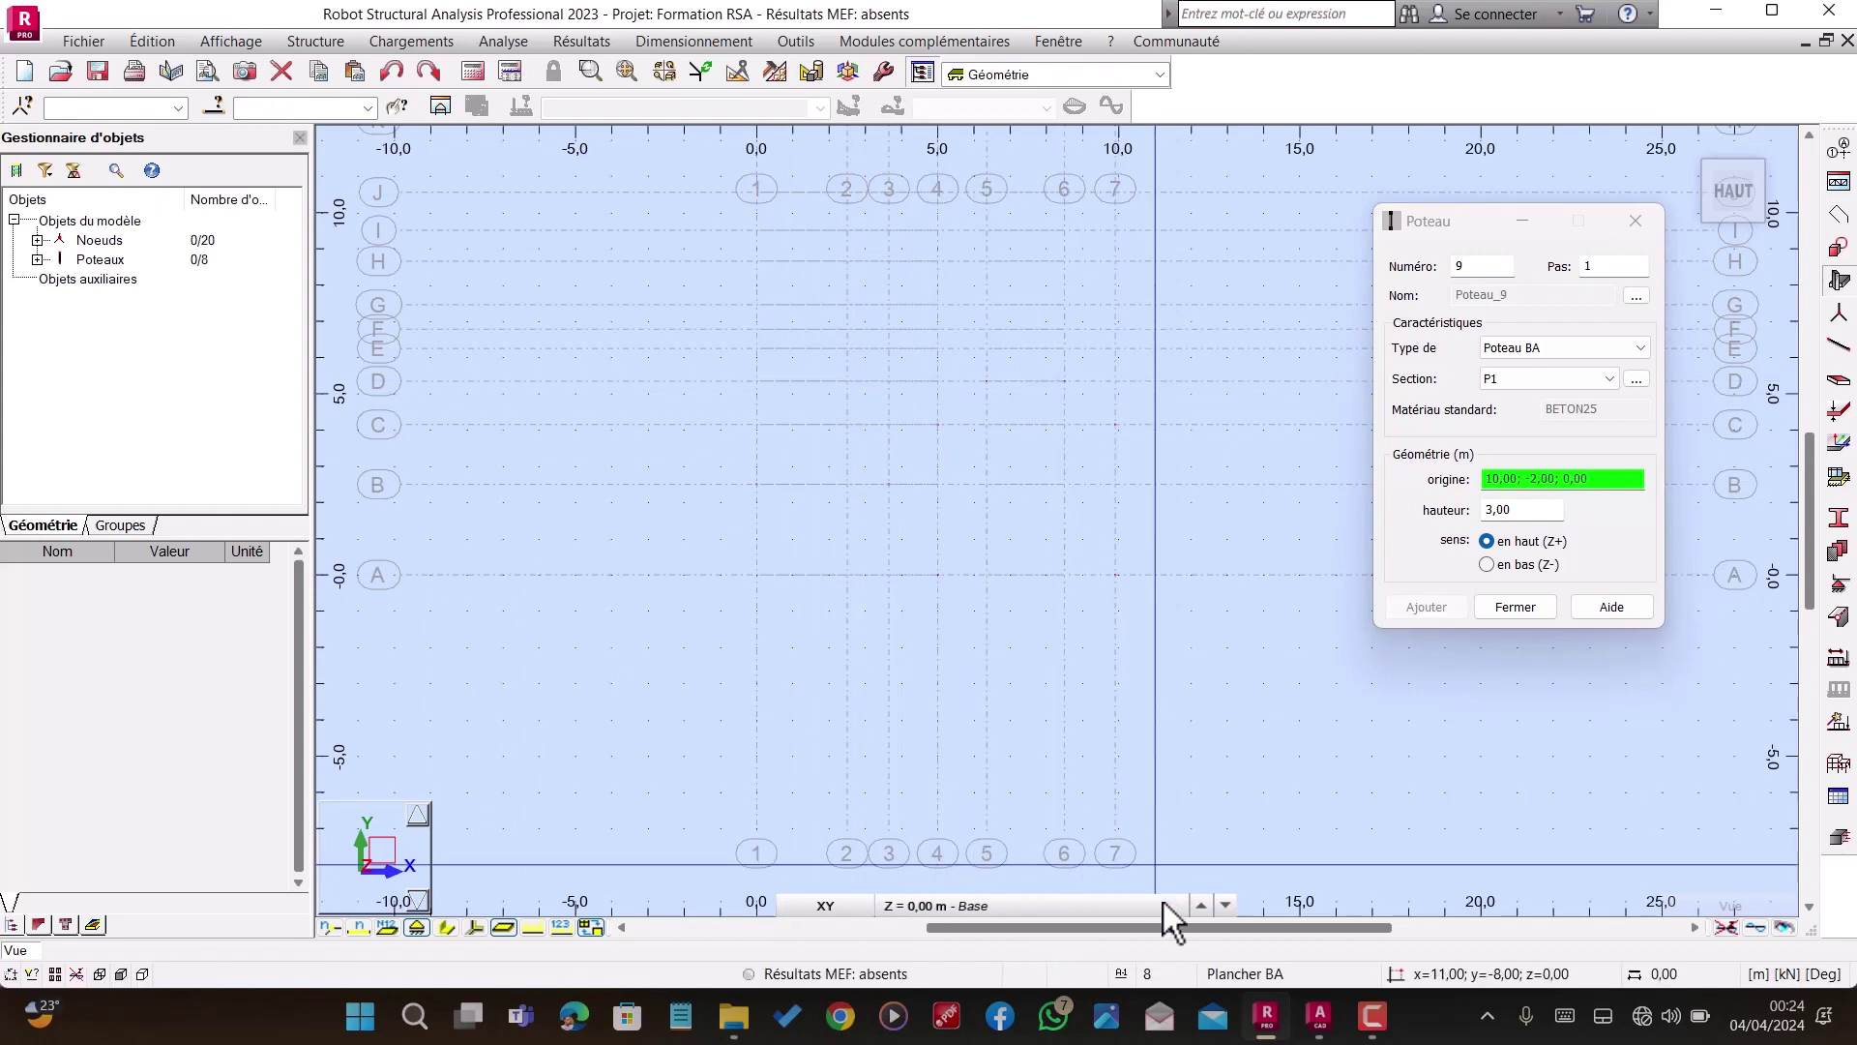
# Step: Check axis E on the AutoCAD plan and place a 3,00 m high P1 column at intersection 3-E in Robot
pyautogui.click(1319, 1017)
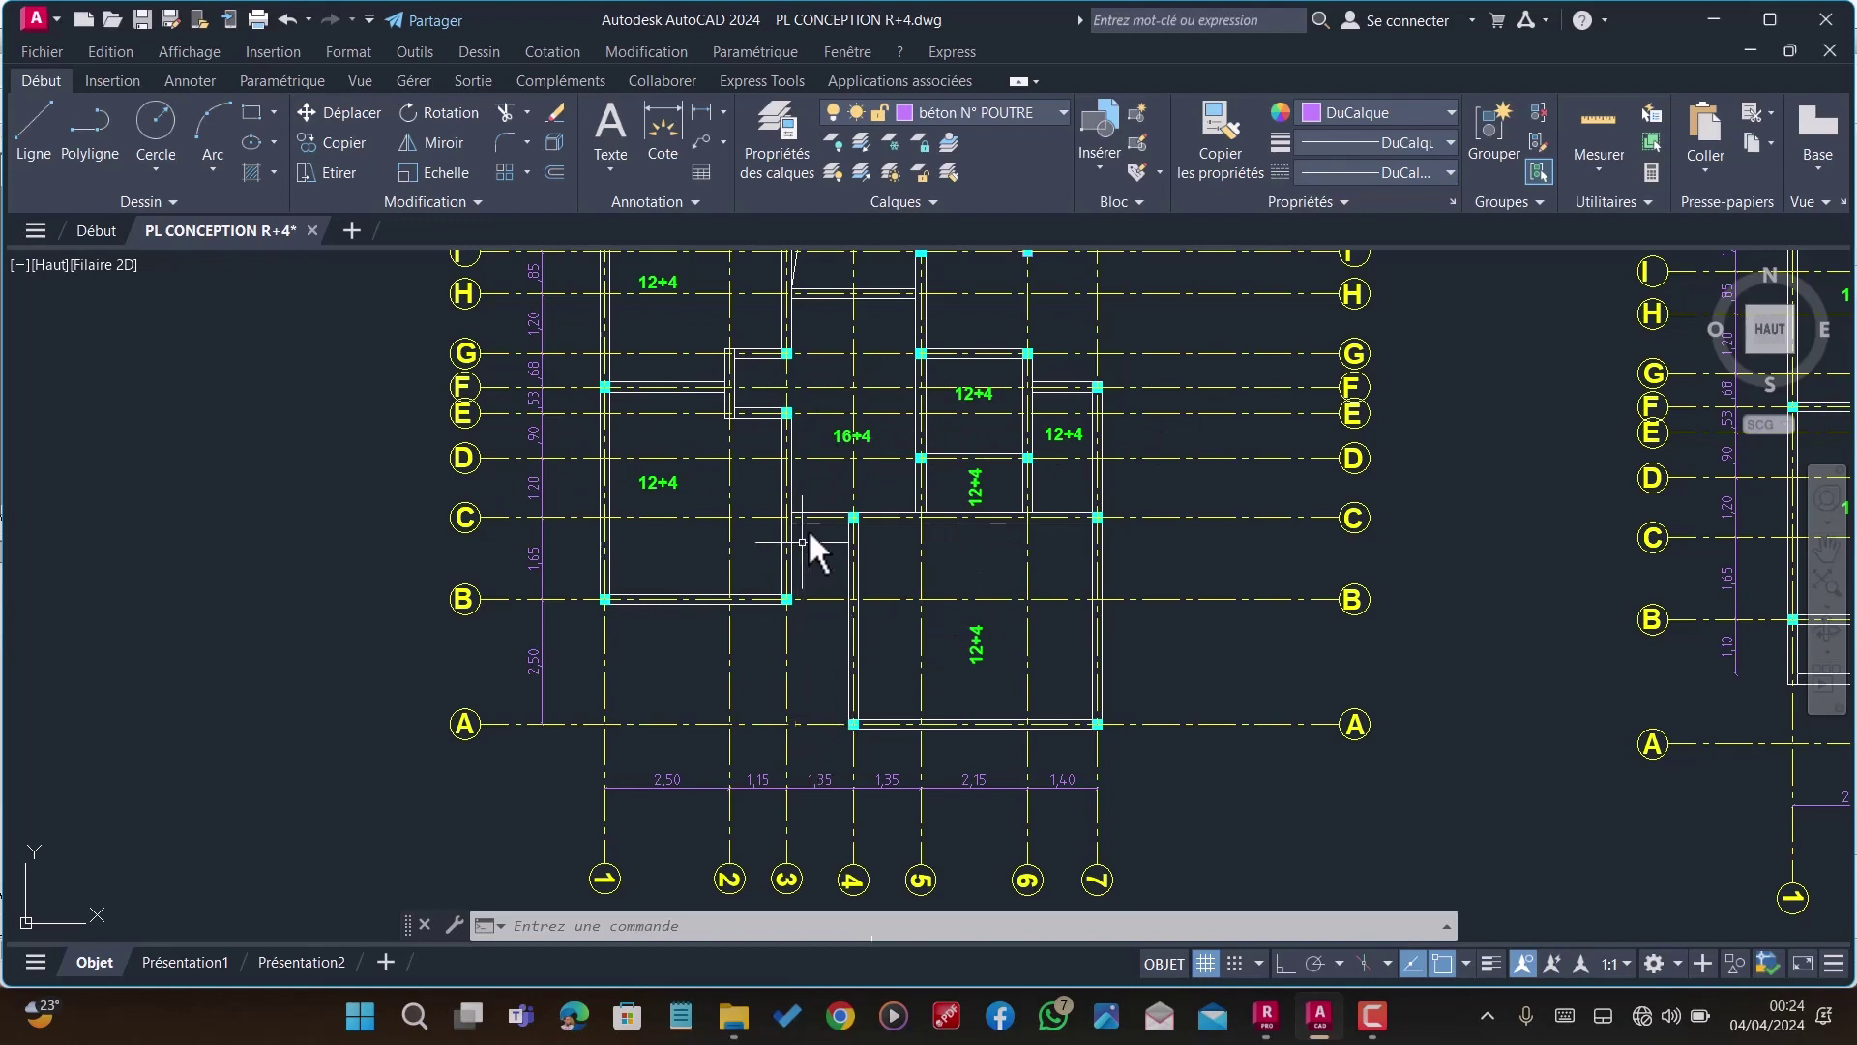
pyautogui.click(1266, 1015)
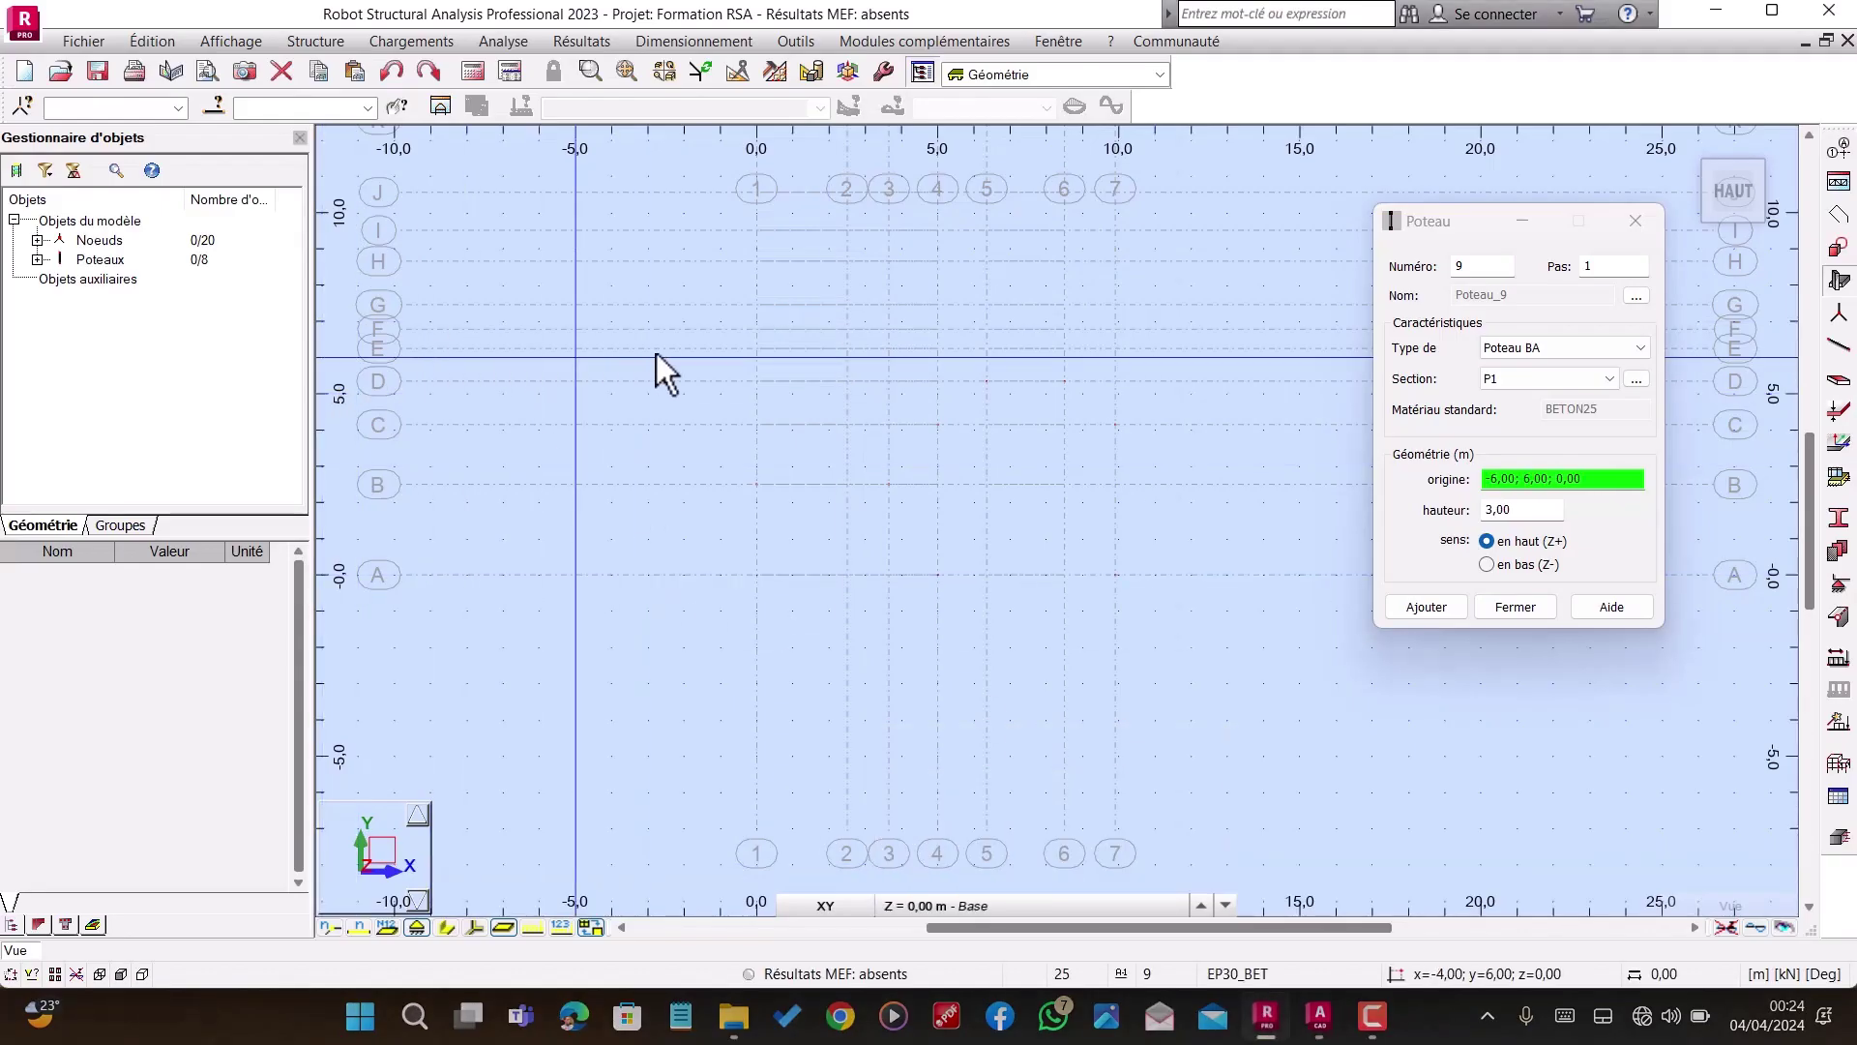
pyautogui.click(893, 347)
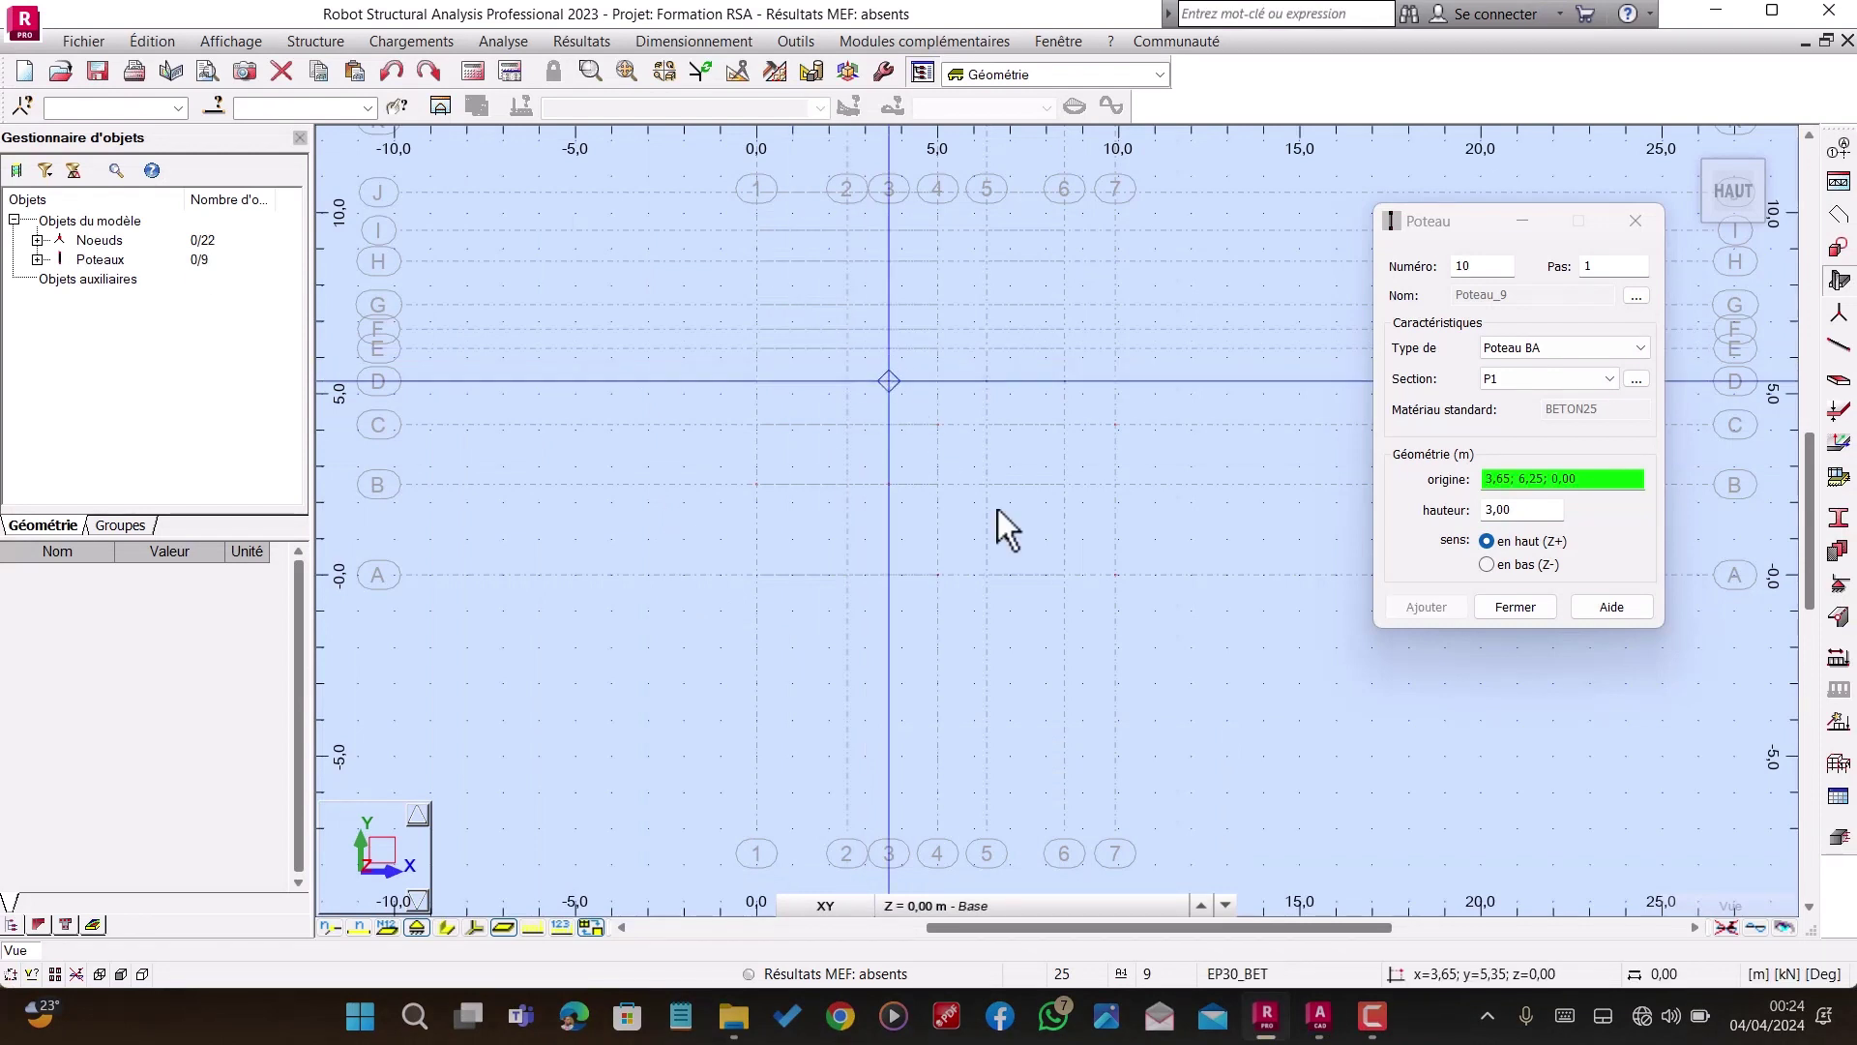
# Step: Check axis F on the AutoCAD ground-floor plan and place 3,00 m high P1 columns at intersections 1-F and 7-F in Robot
pyautogui.click(1331, 1027)
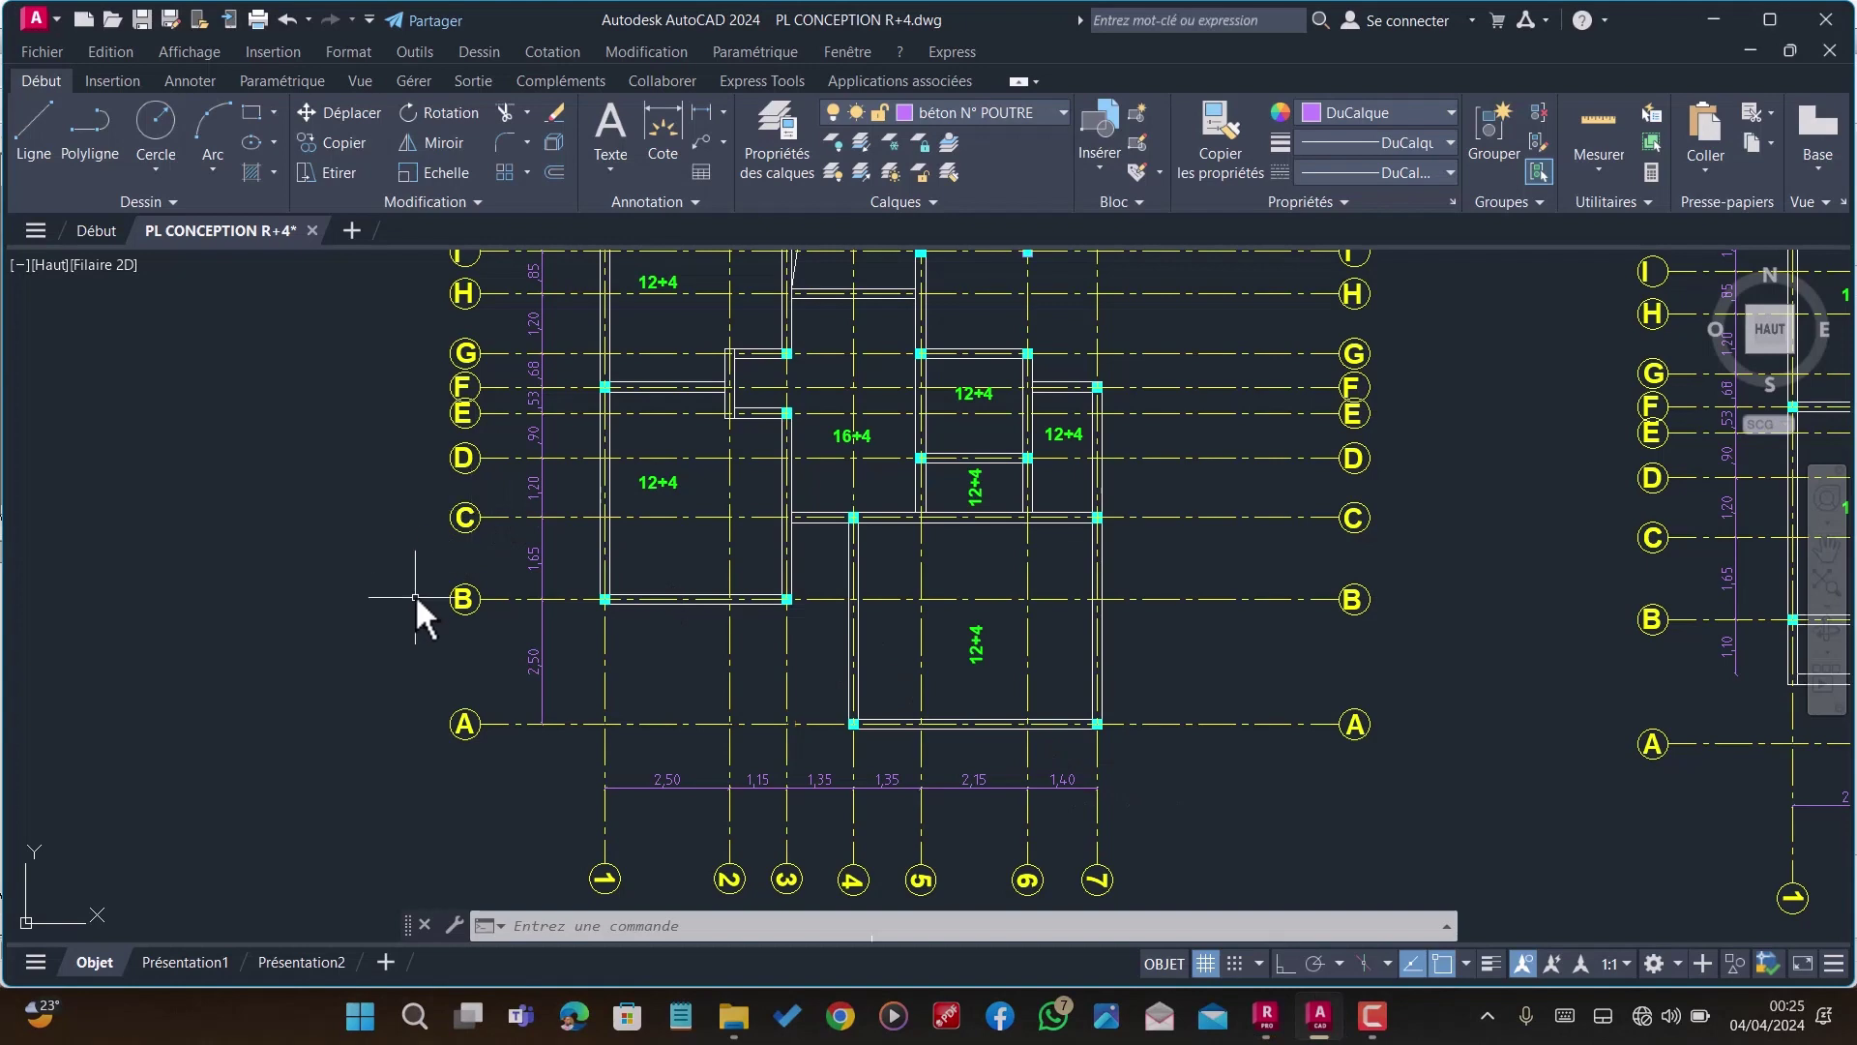
pyautogui.scroll(-3, 533, 571)
pyautogui.scroll(5, 621, 449)
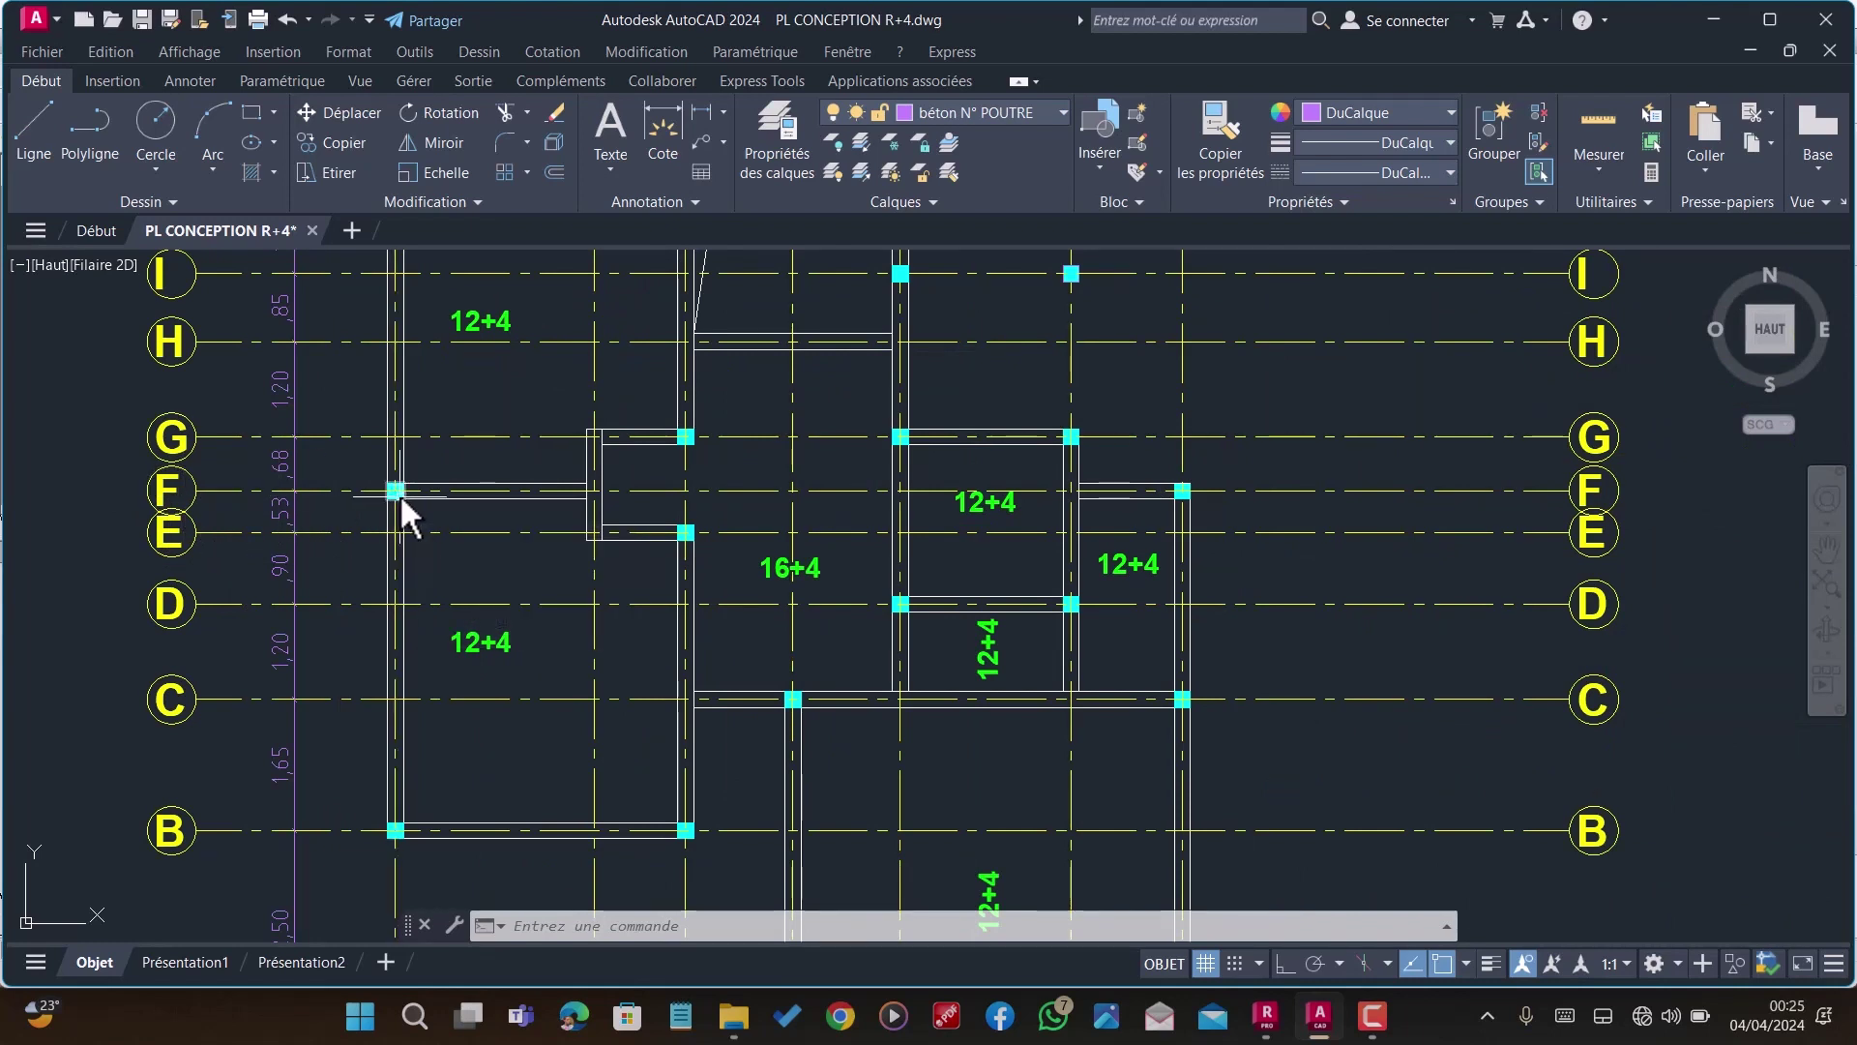
pyautogui.moveTo(400, 494)
pyautogui.click(1267, 1016)
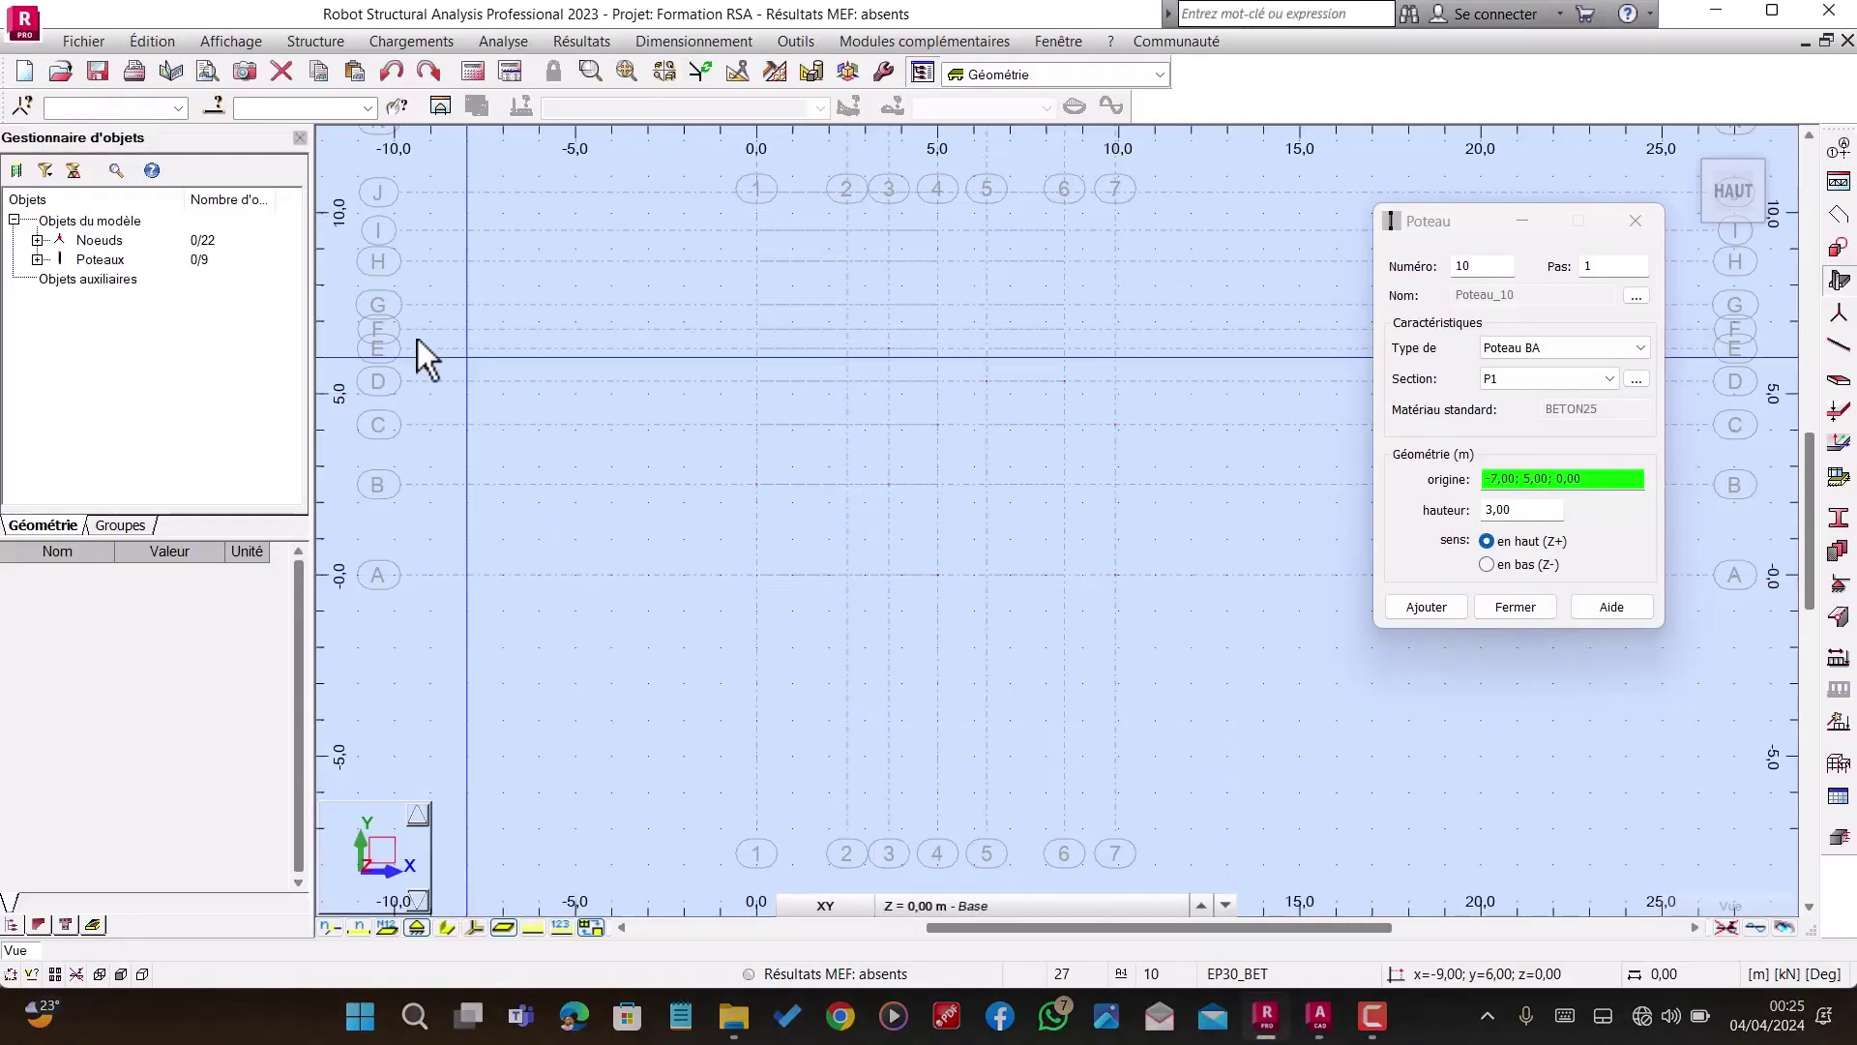
pyautogui.click(757, 332)
pyautogui.click(1116, 330)
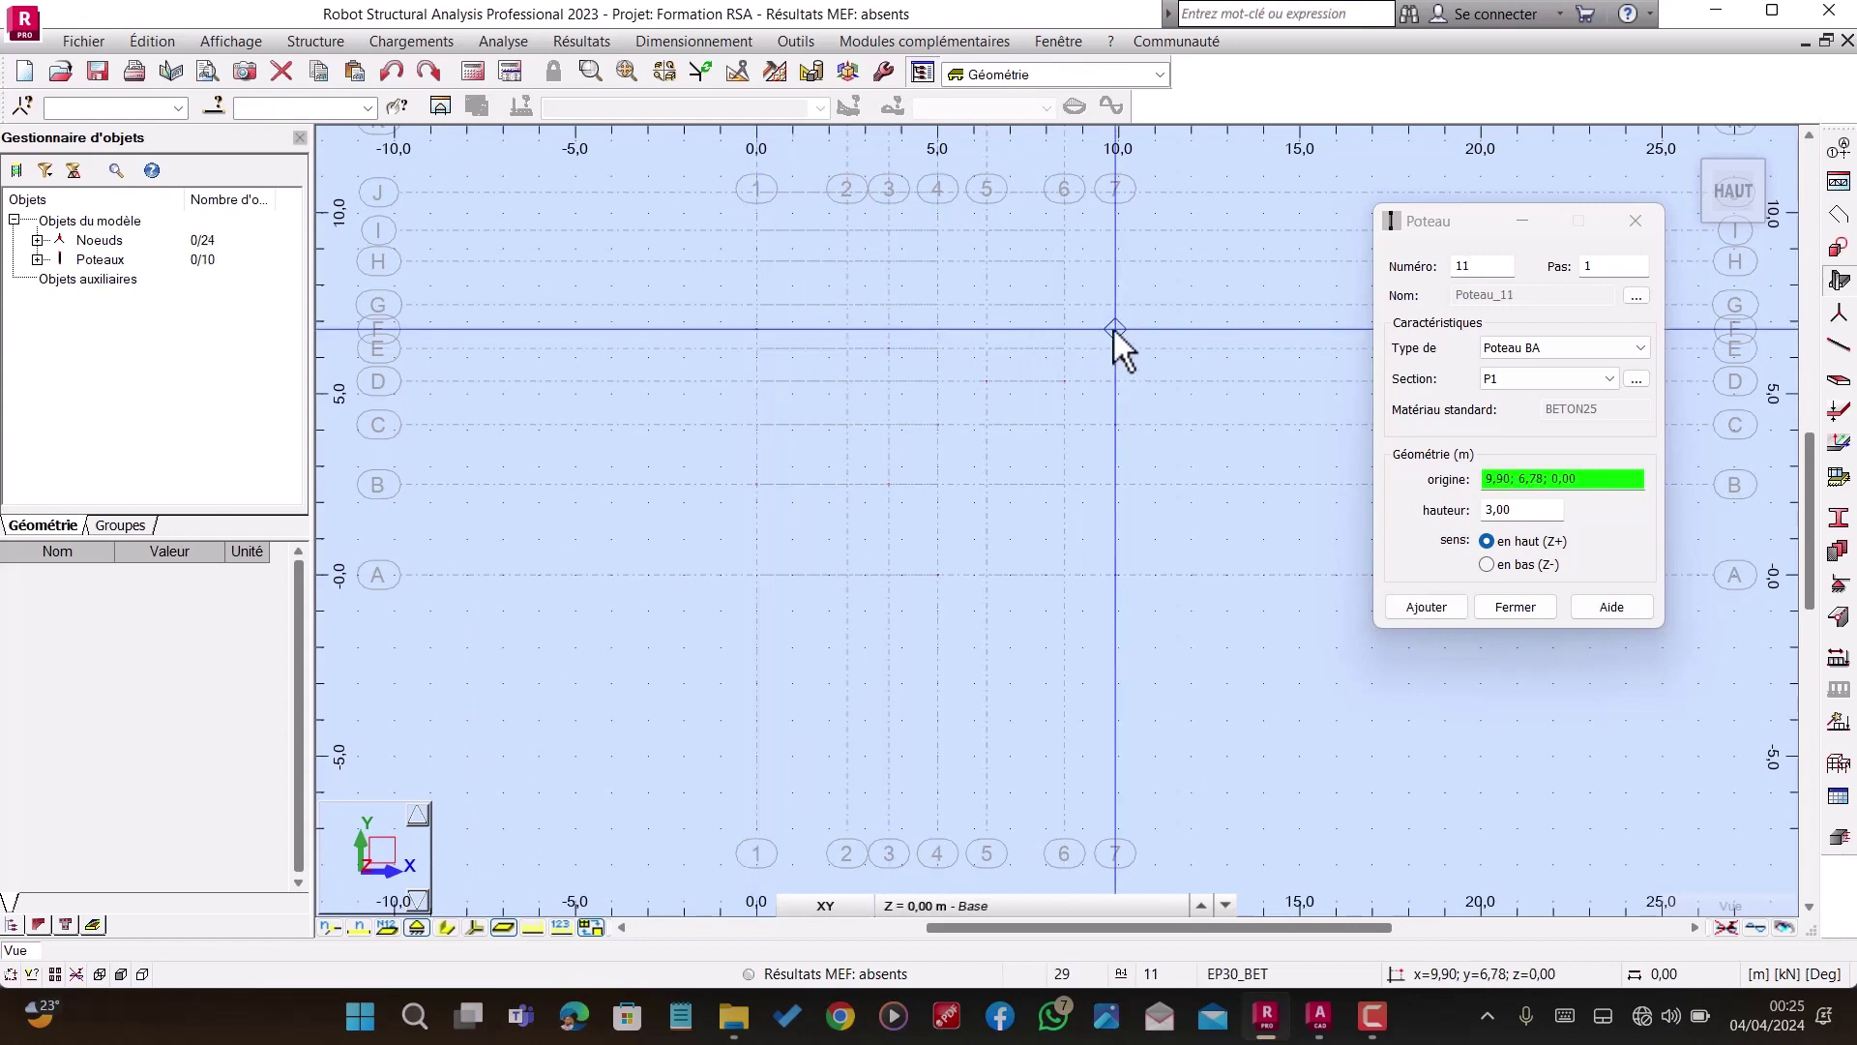
# Step: Check axis G on the AutoCAD ground-floor plan and place 3,00 m high P1 columns at 3-G, 5-G and 6-G in Robot
pyautogui.click(1319, 1016)
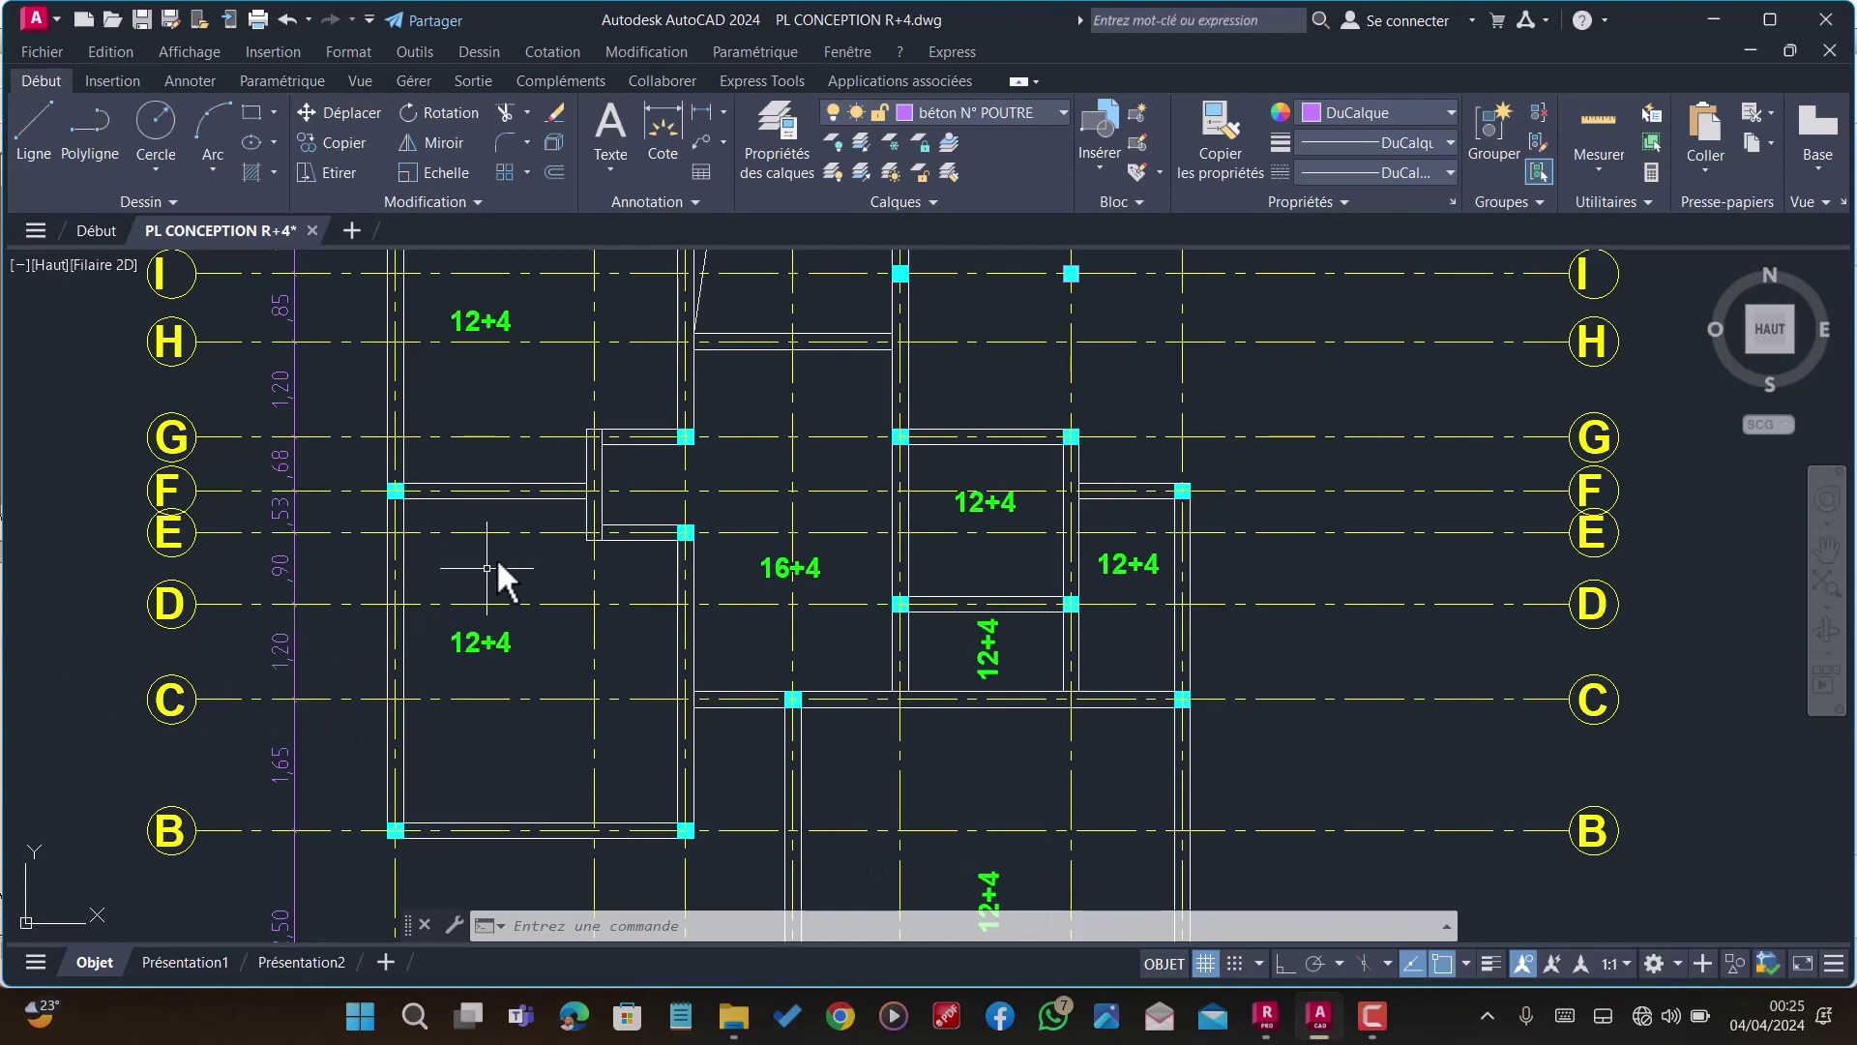
pyautogui.scroll(-1, 835, 698)
pyautogui.scroll(1, 748, 513)
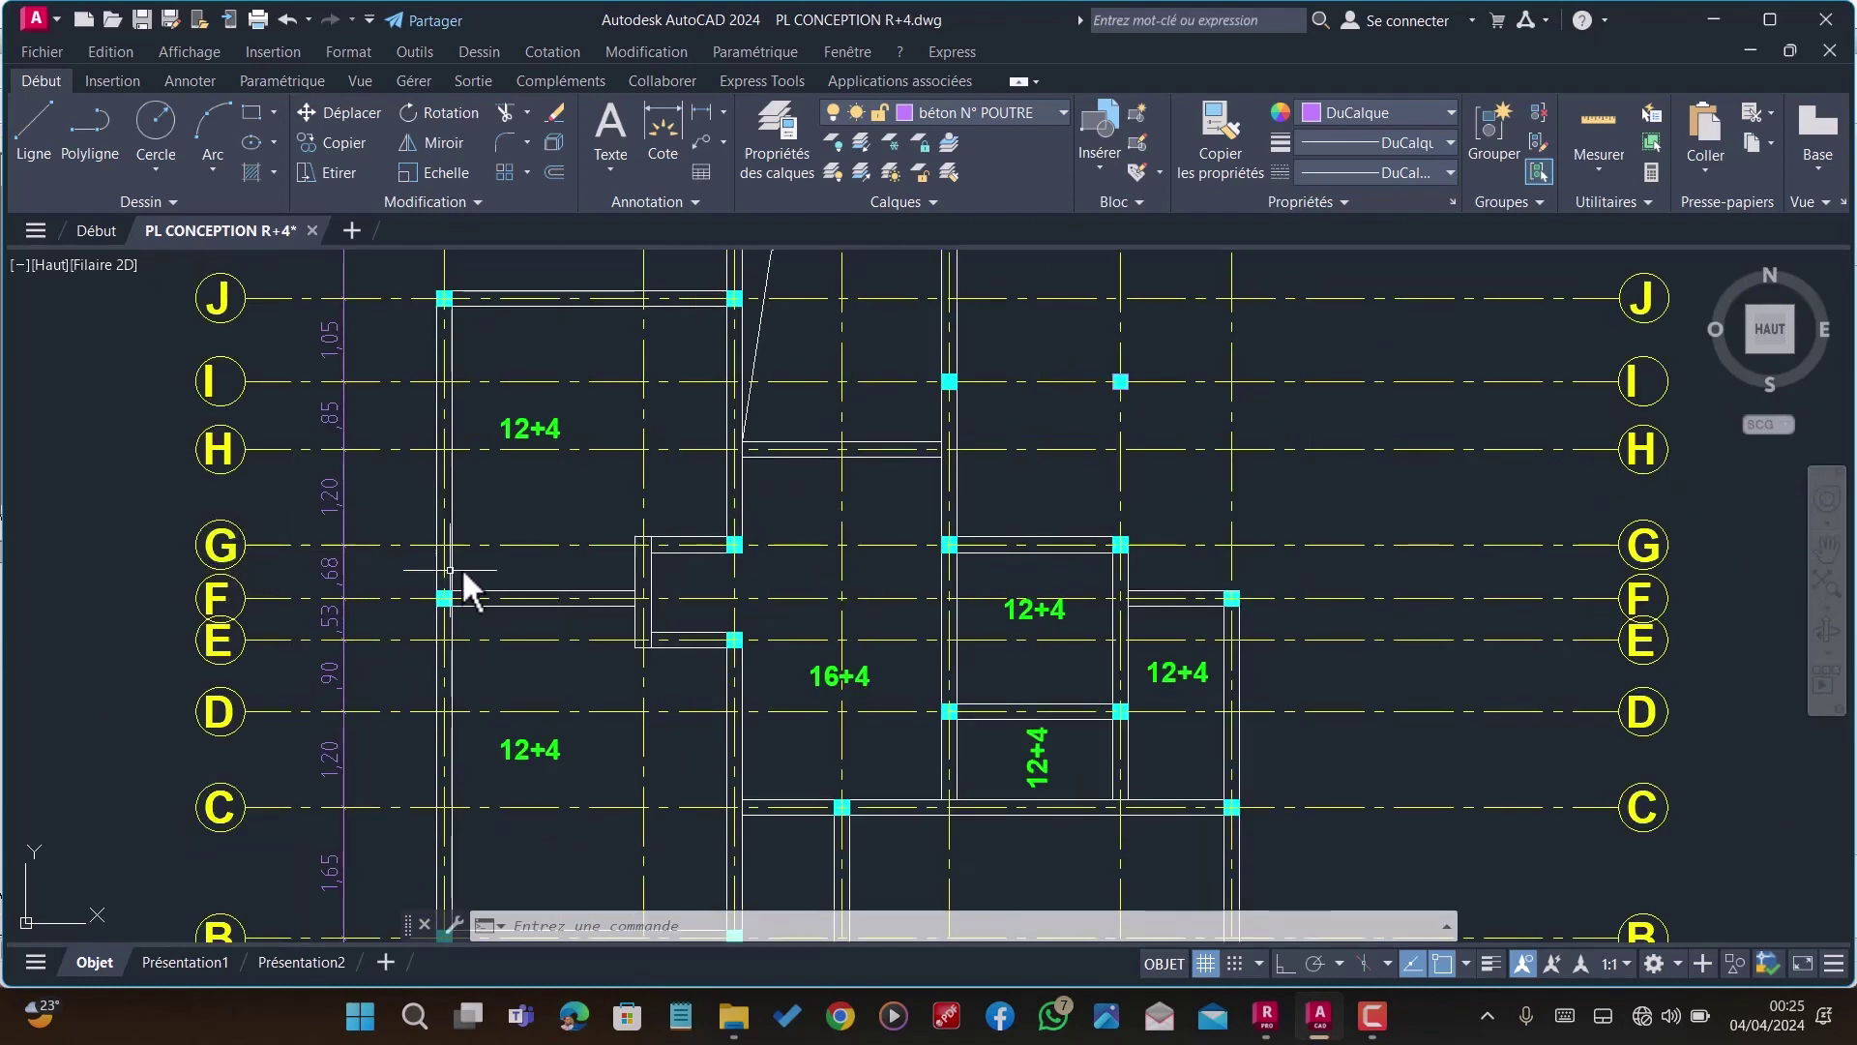
pyautogui.scroll(-2, 598, 582)
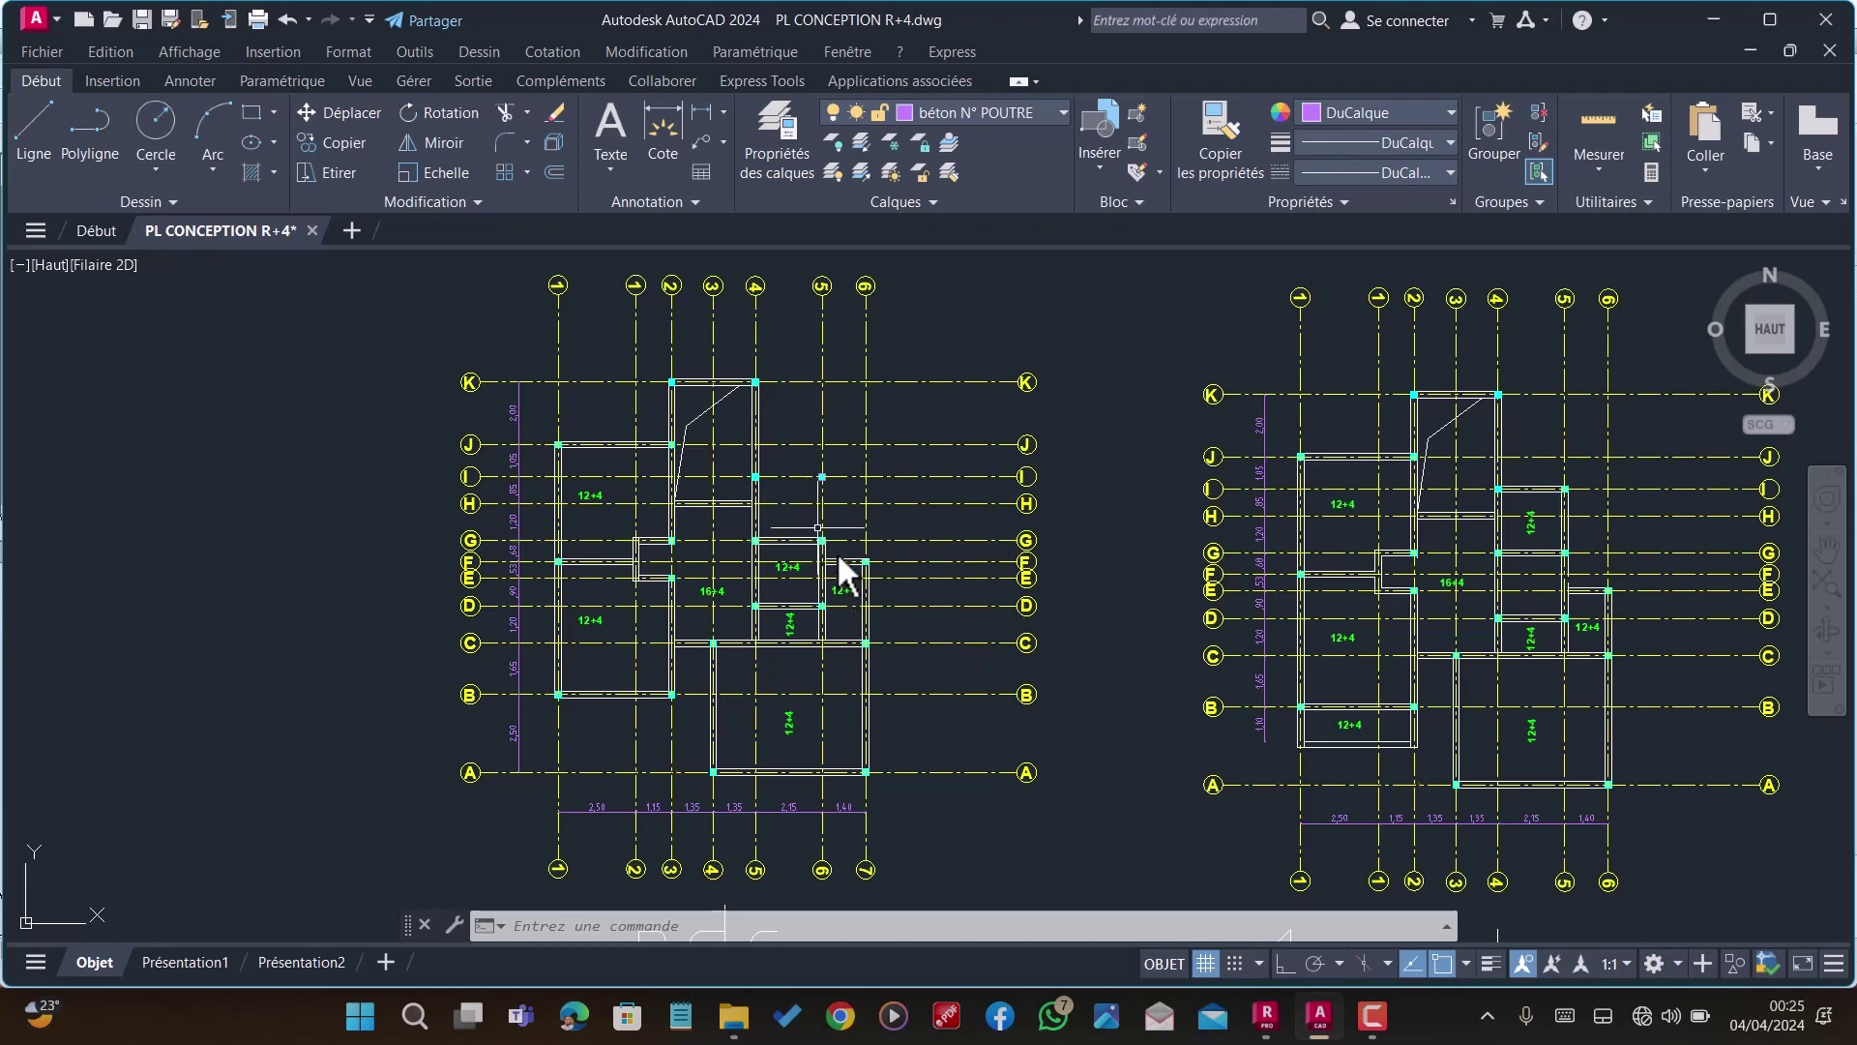
pyautogui.click(1270, 1027)
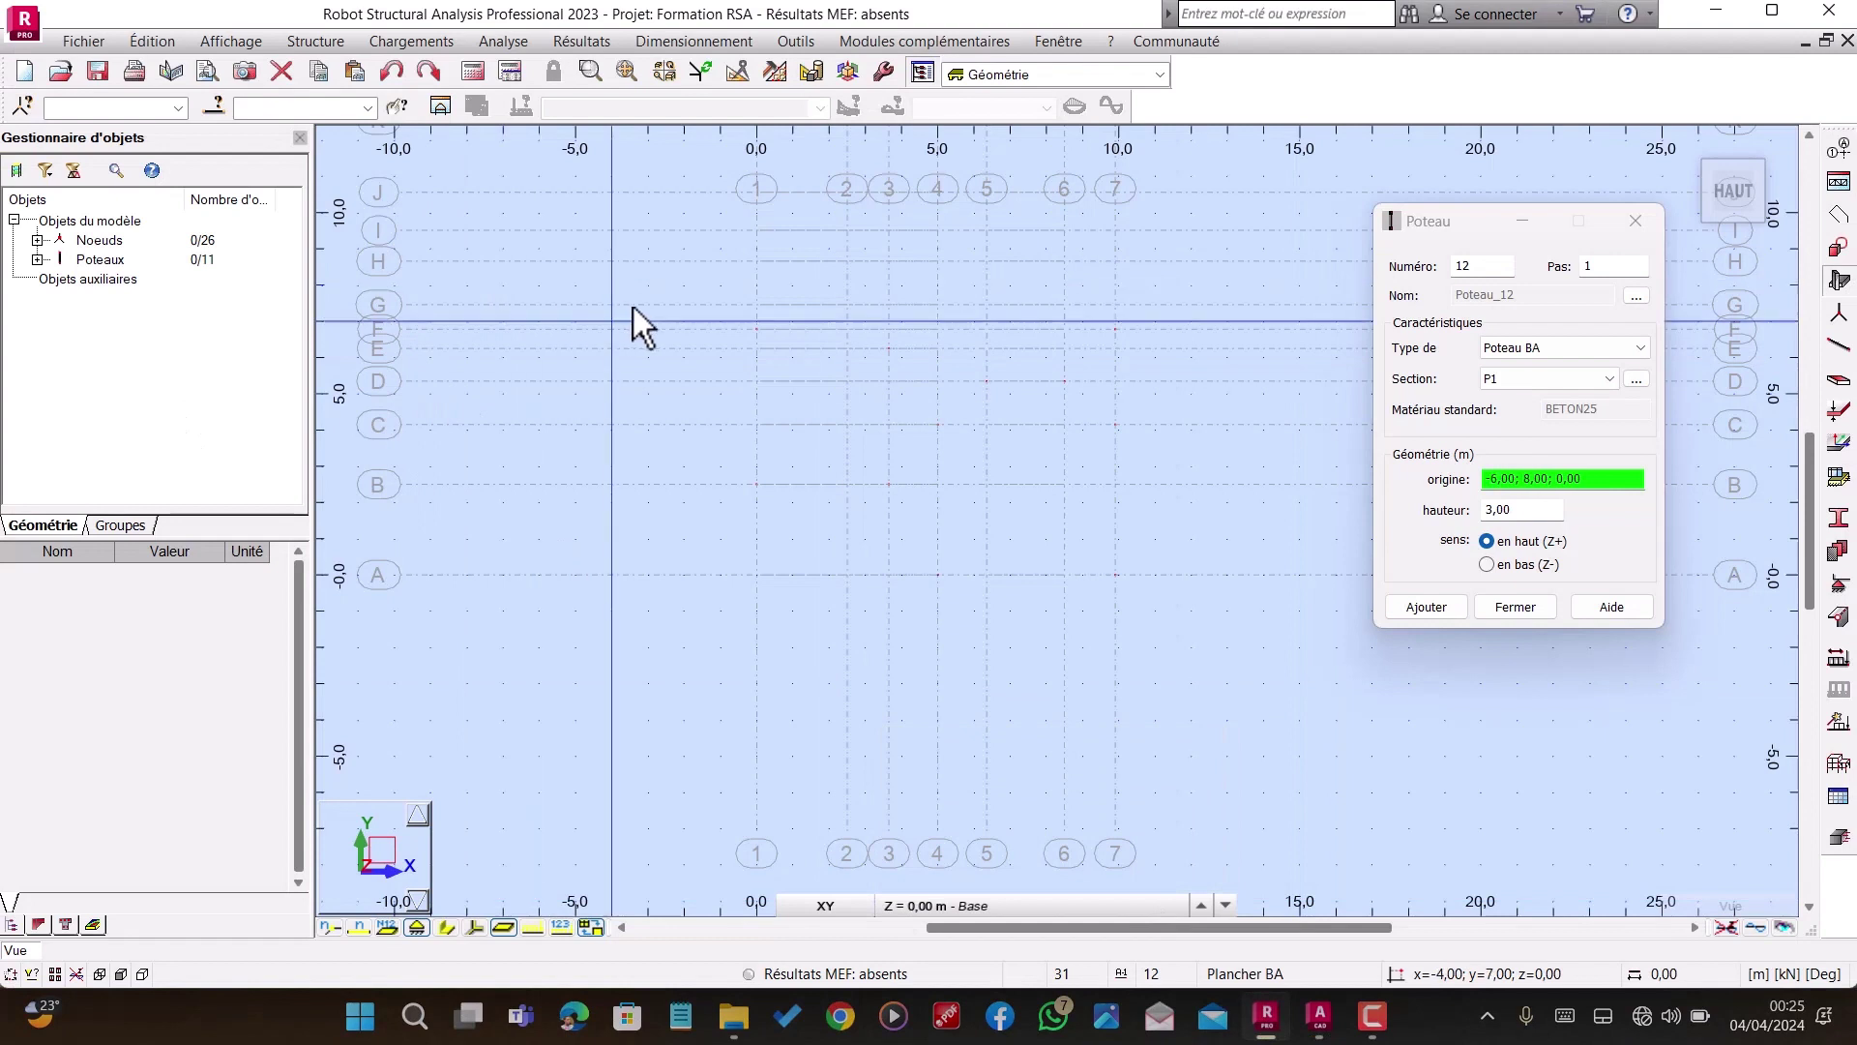
pyautogui.click(888, 304)
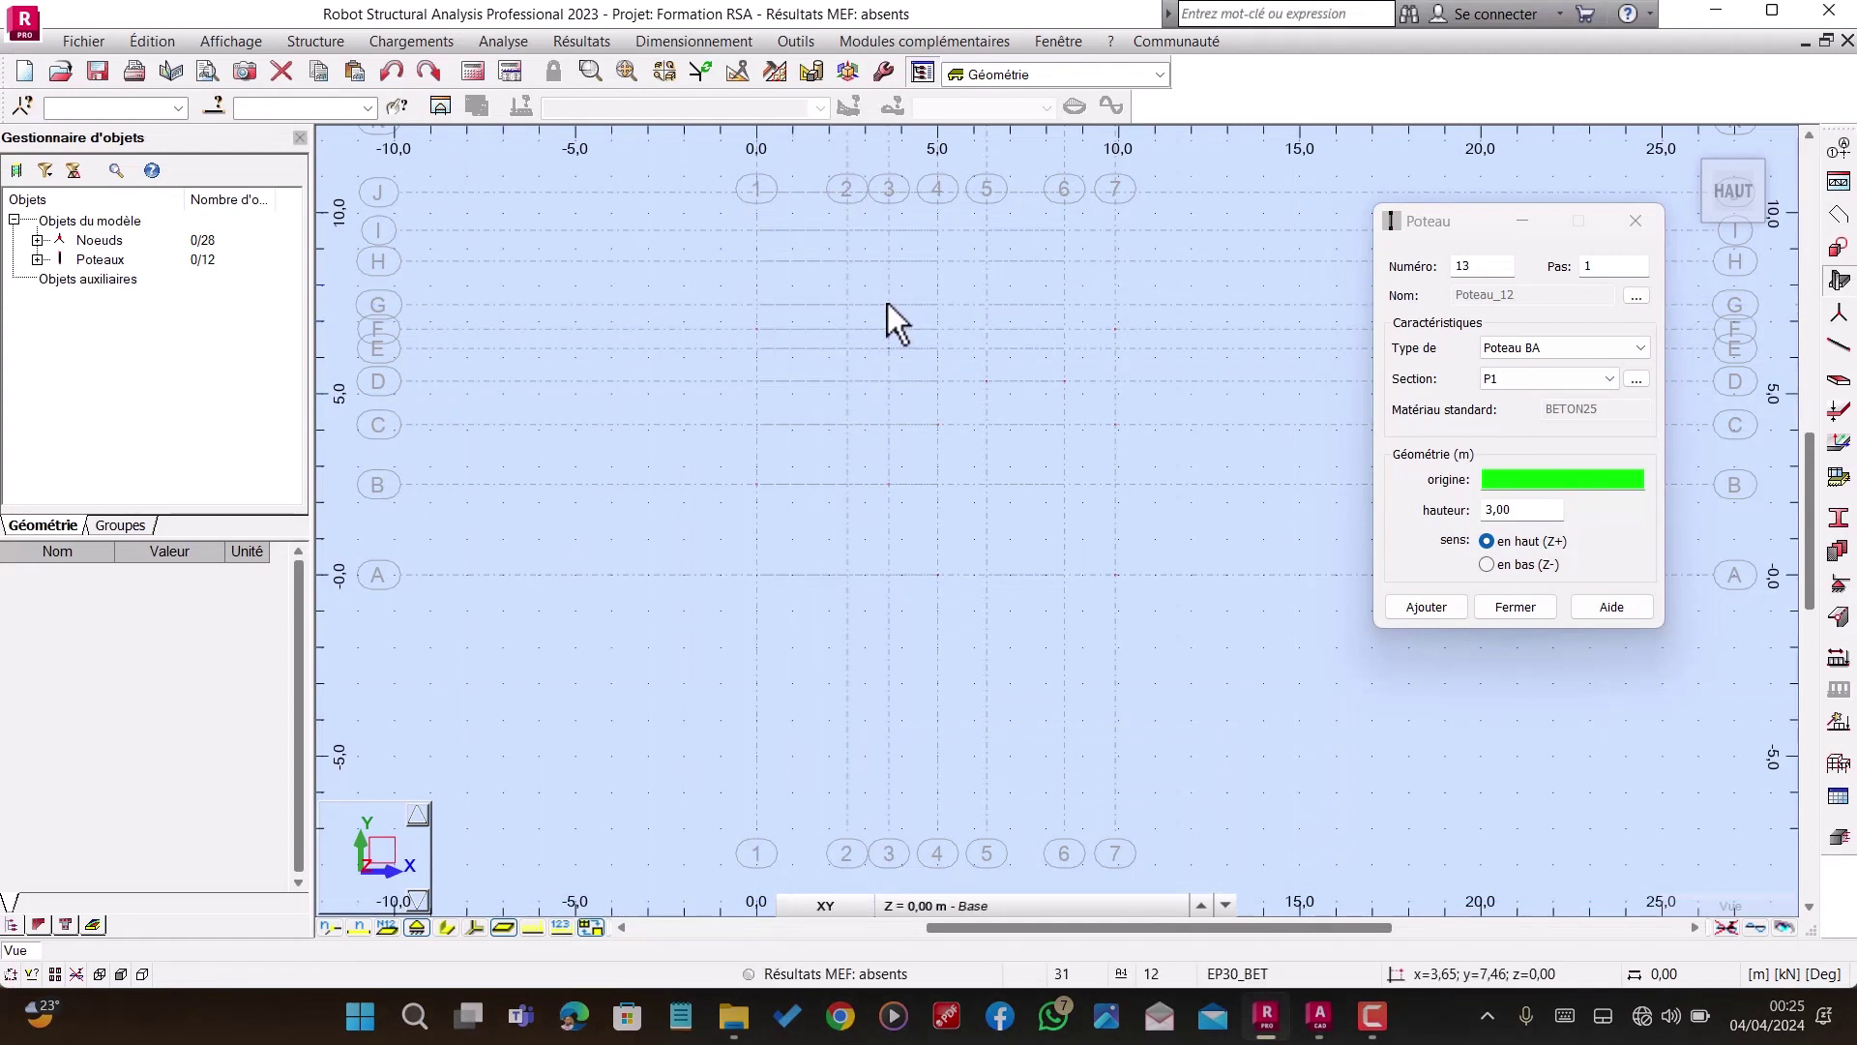
pyautogui.click(988, 304)
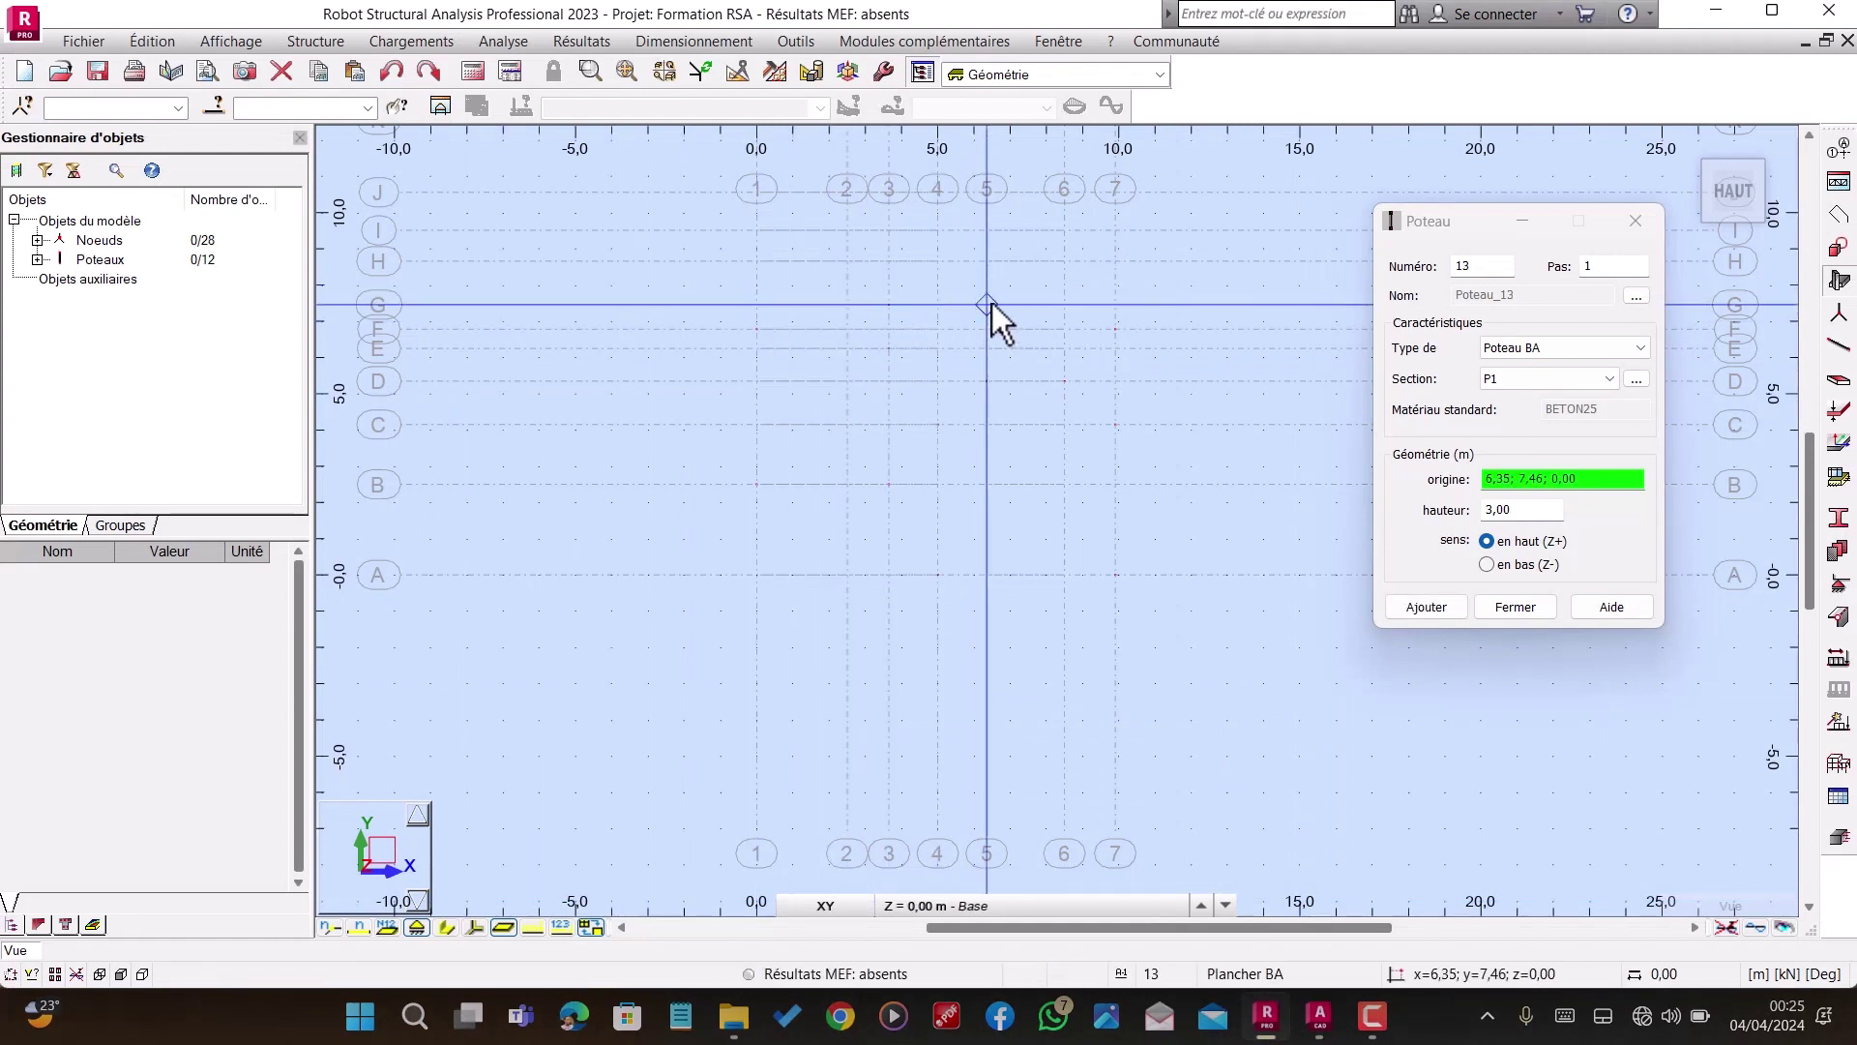
pyautogui.click(1066, 304)
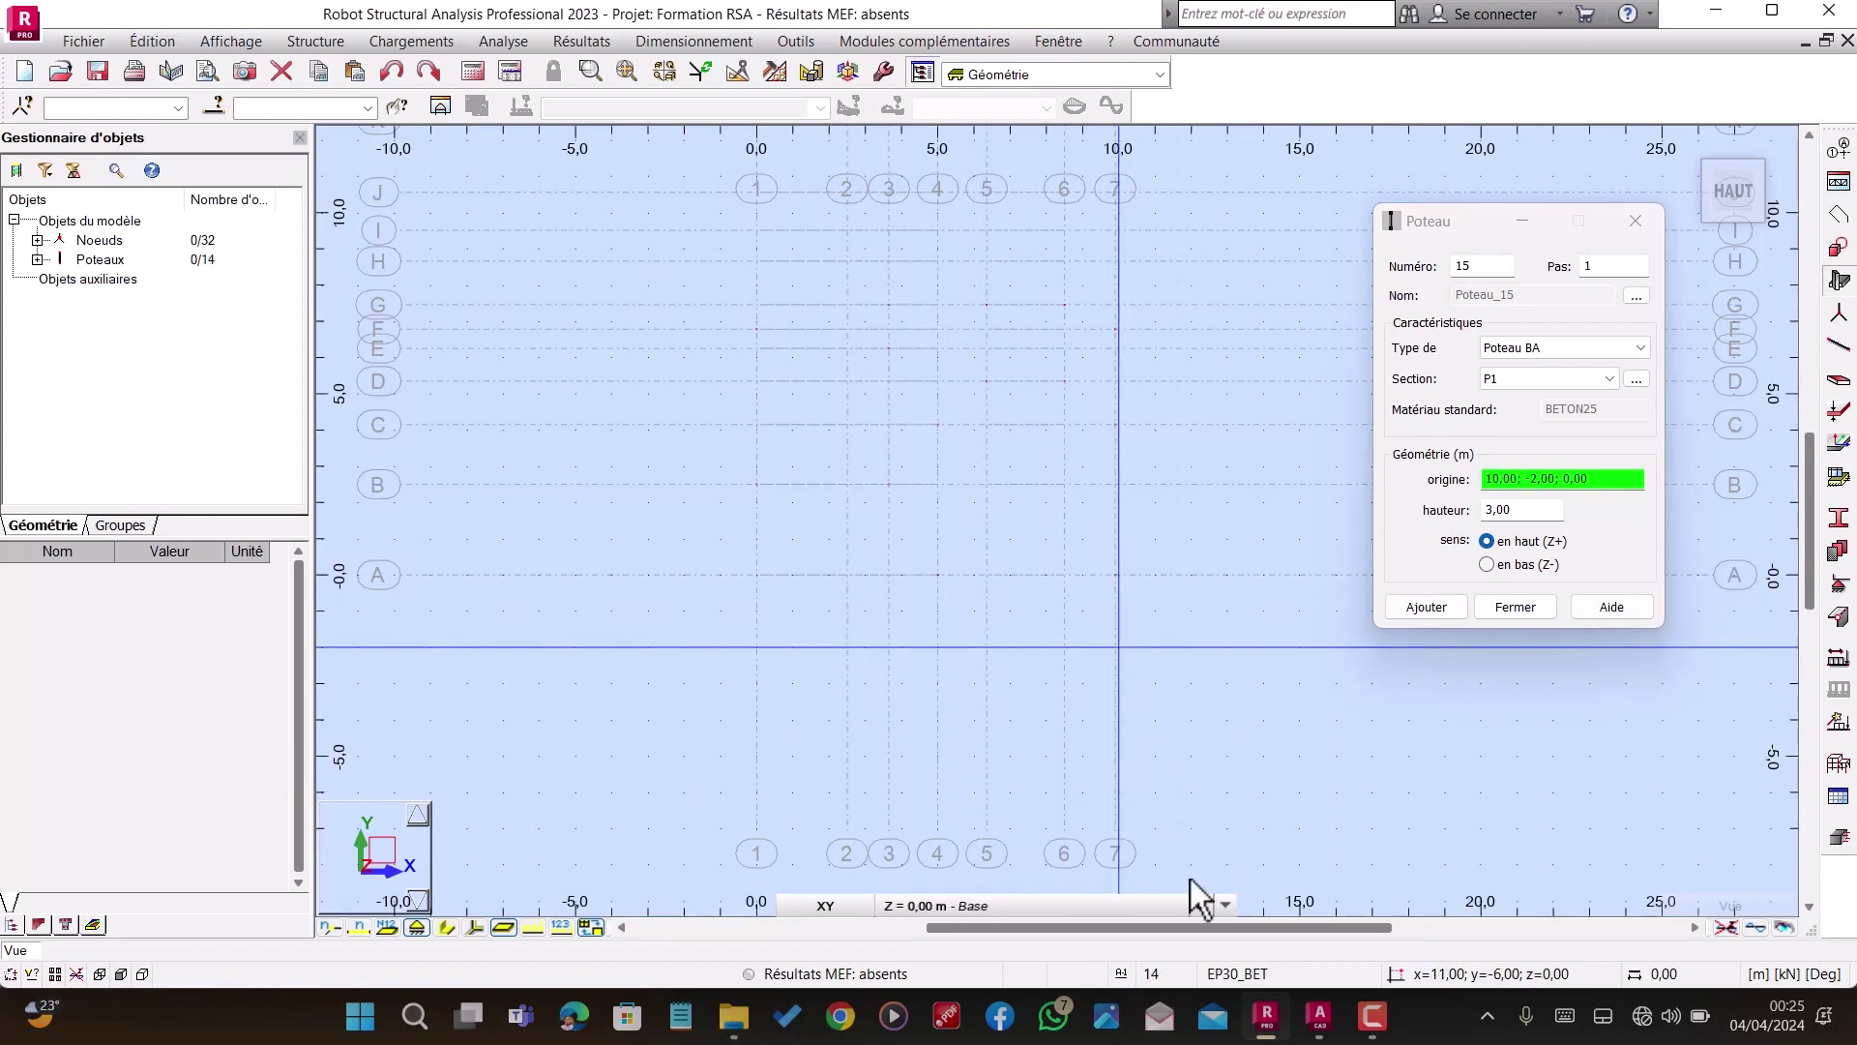
# Step: Check axis I on the AutoCAD ground-floor plan and place 3,00 m high P1 columns at intersections 5-I and 6-I in Robot
pyautogui.click(1318, 1016)
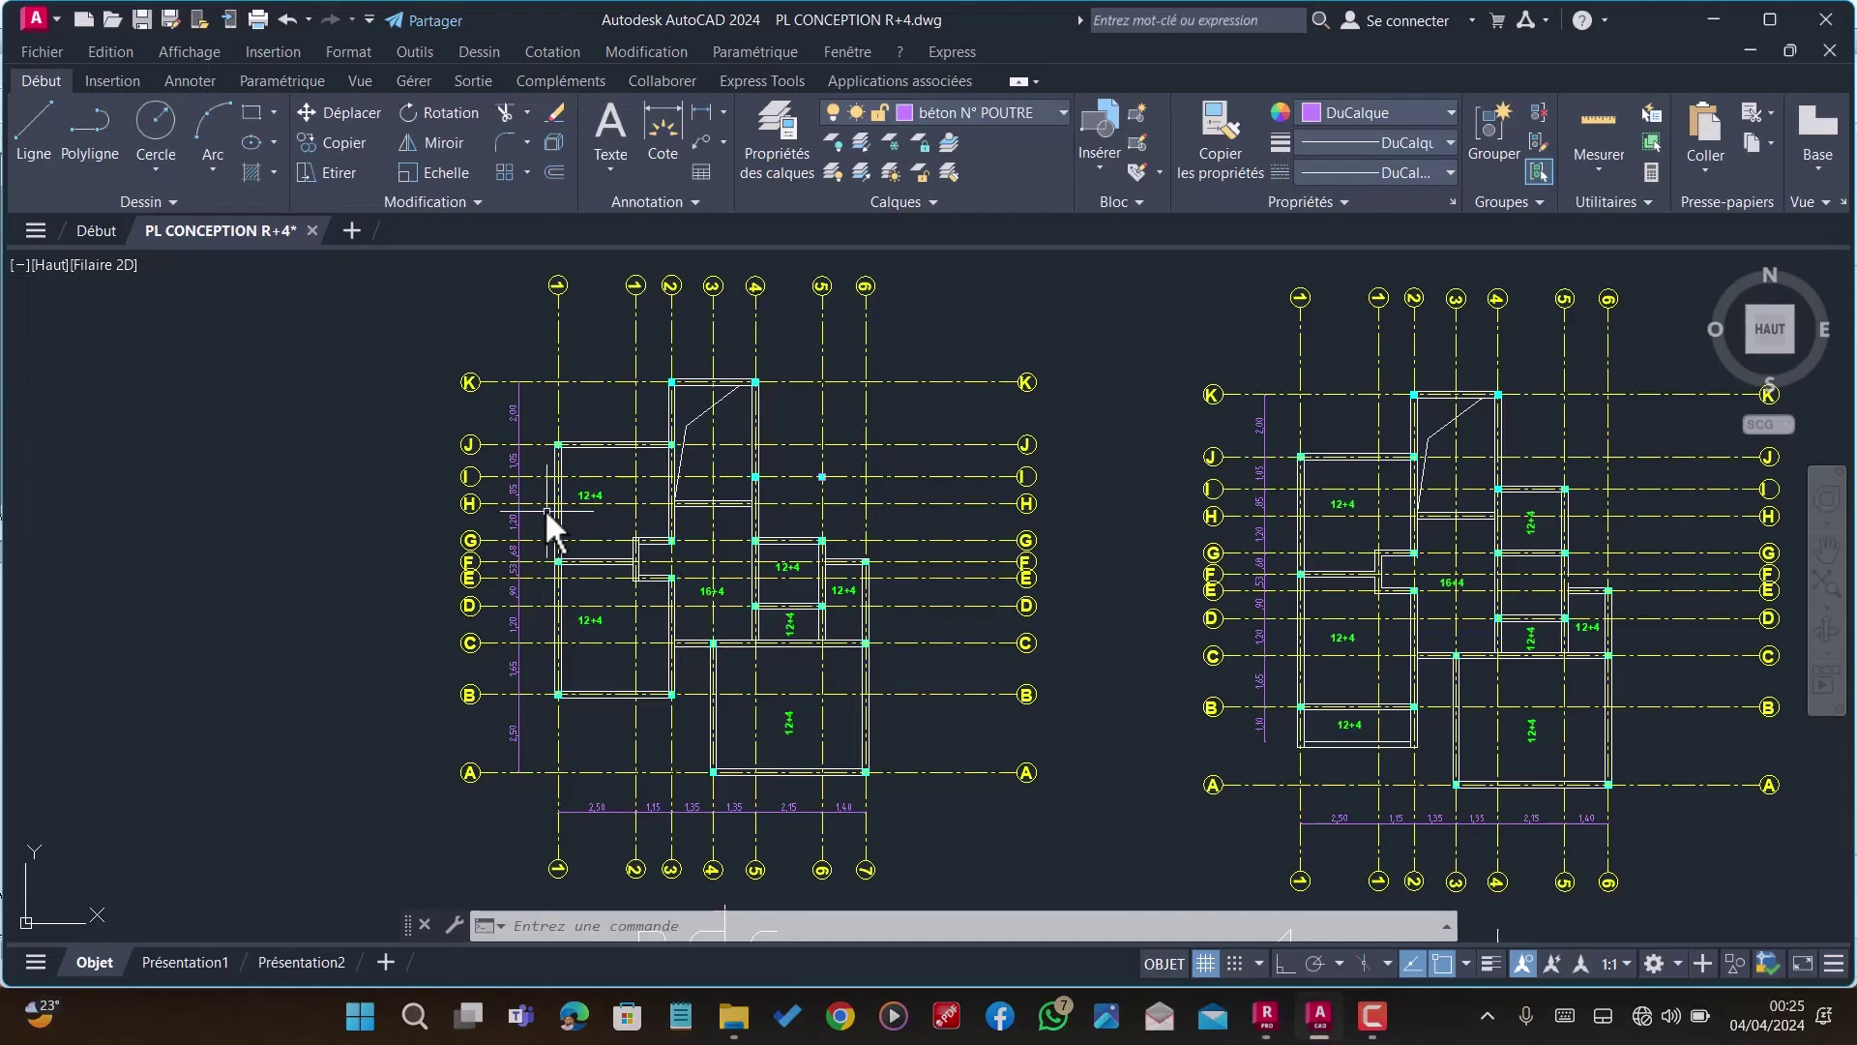
pyautogui.scroll(4, 523, 498)
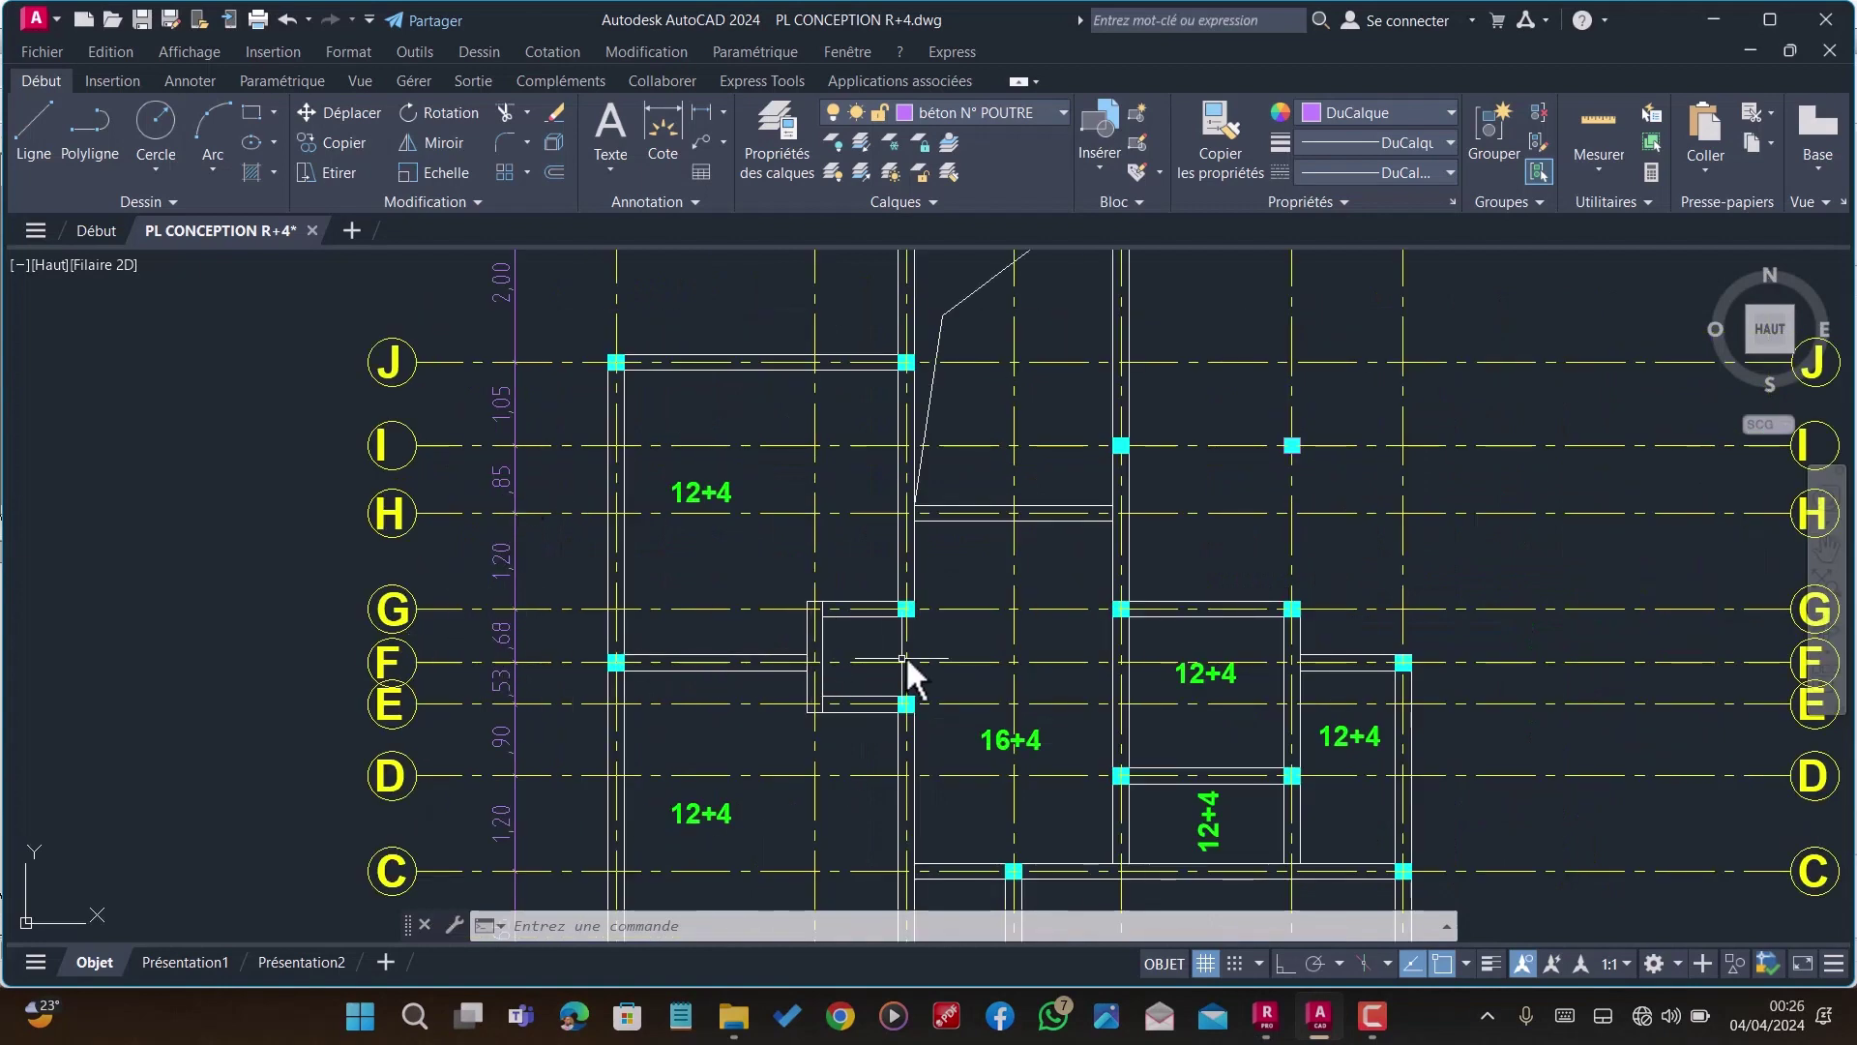
pyautogui.scroll(-2, 801, 519)
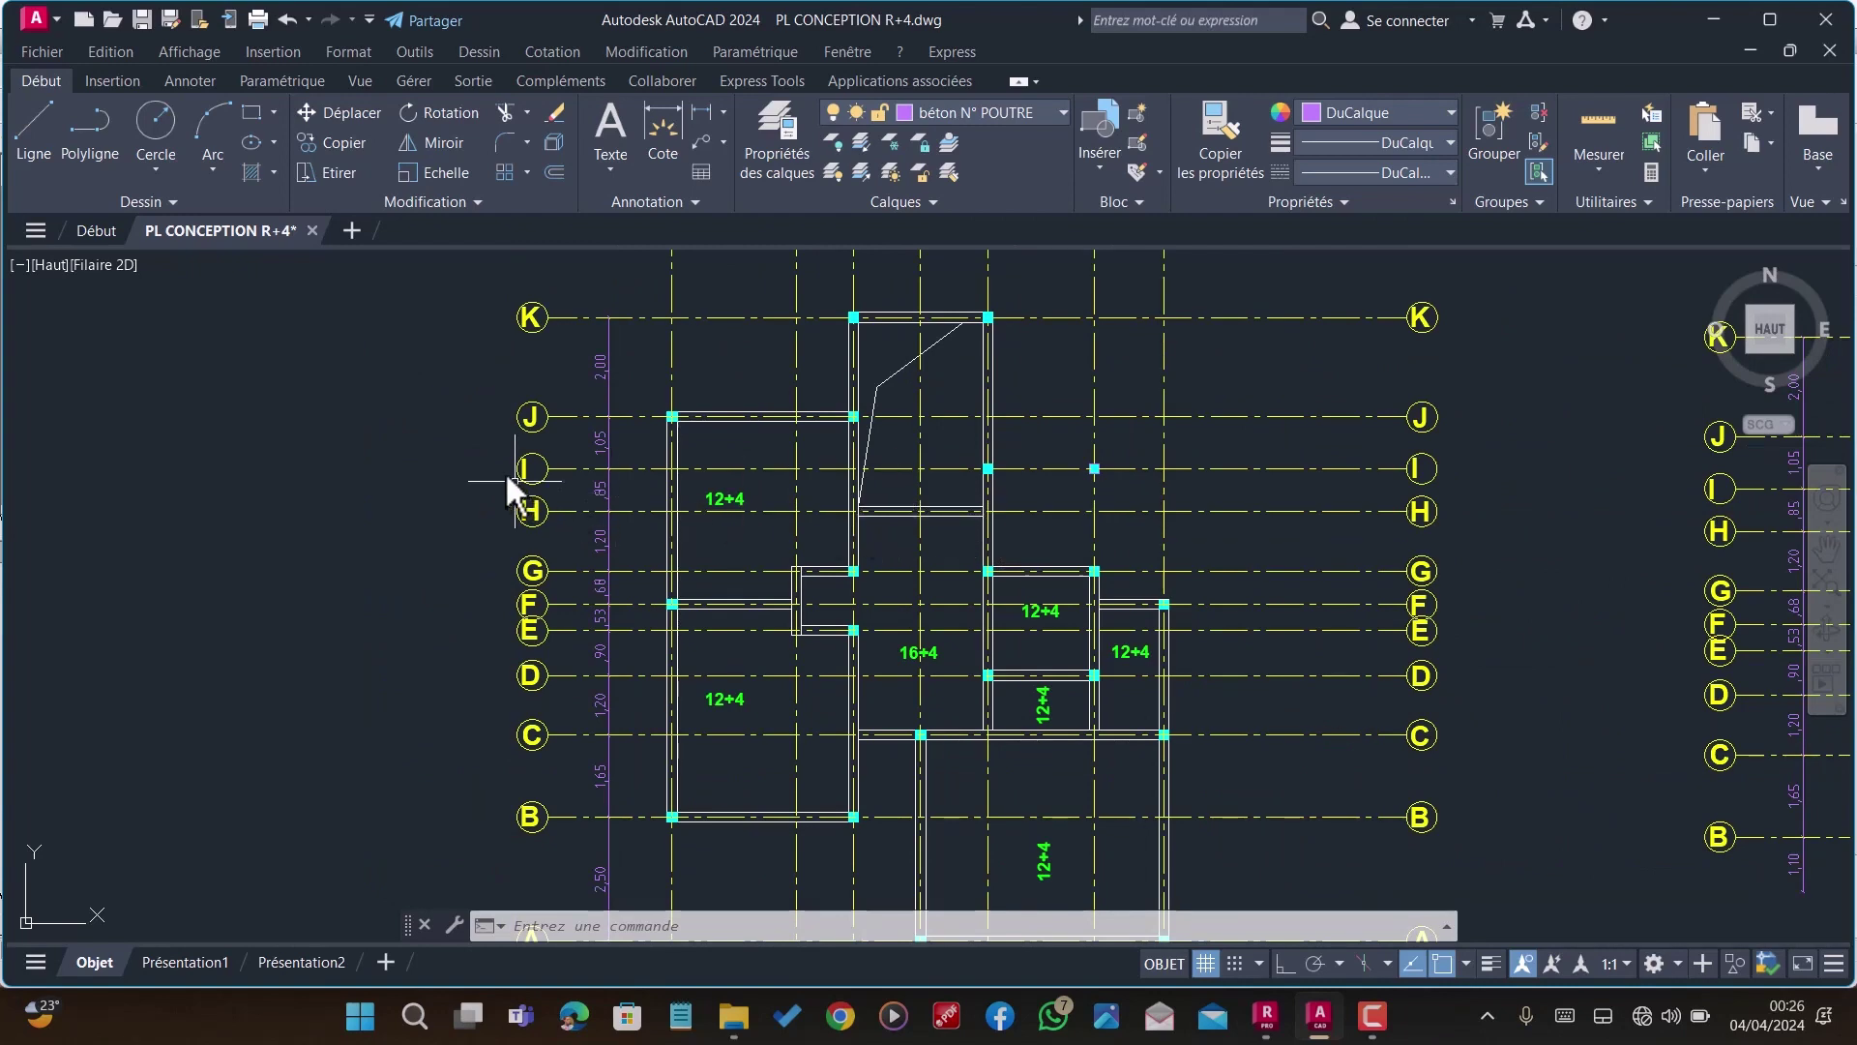
pyautogui.scroll(-2, 990, 468)
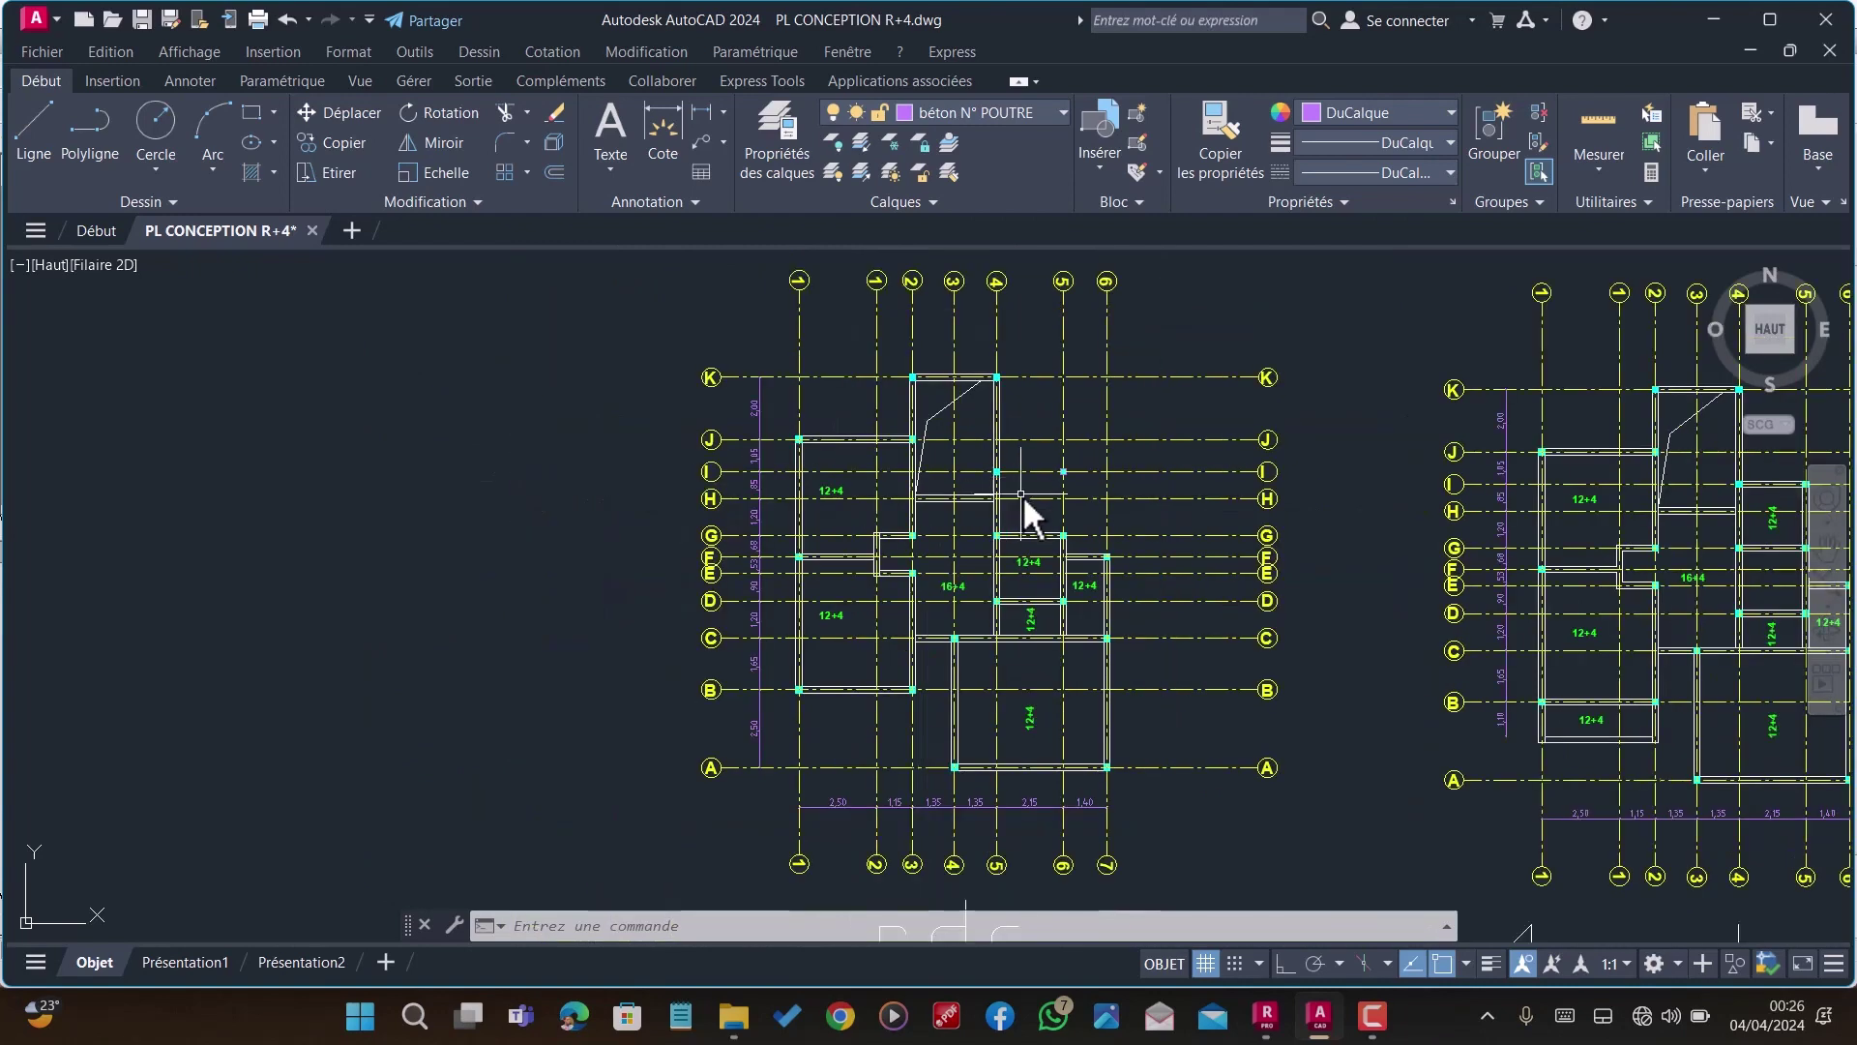
pyautogui.scroll(2, 1012, 472)
pyautogui.scroll(-4, 1006, 475)
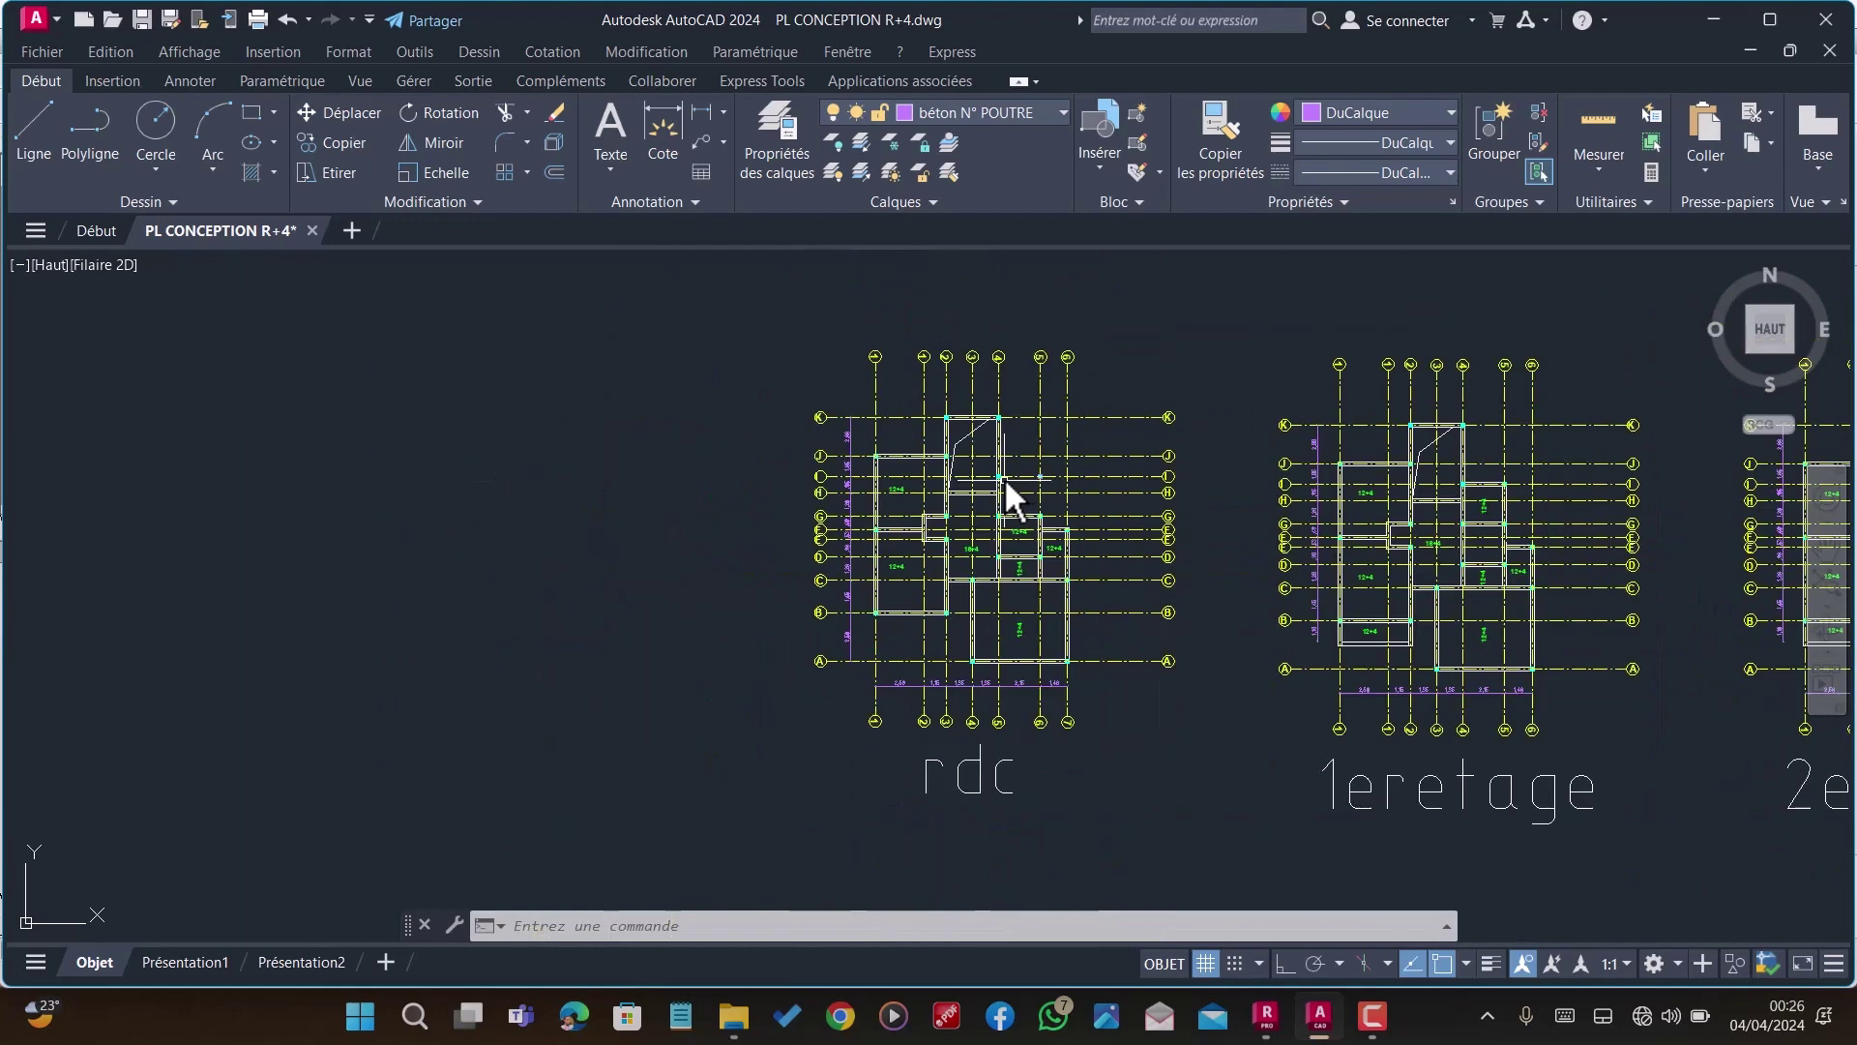
pyautogui.scroll(2, 1005, 477)
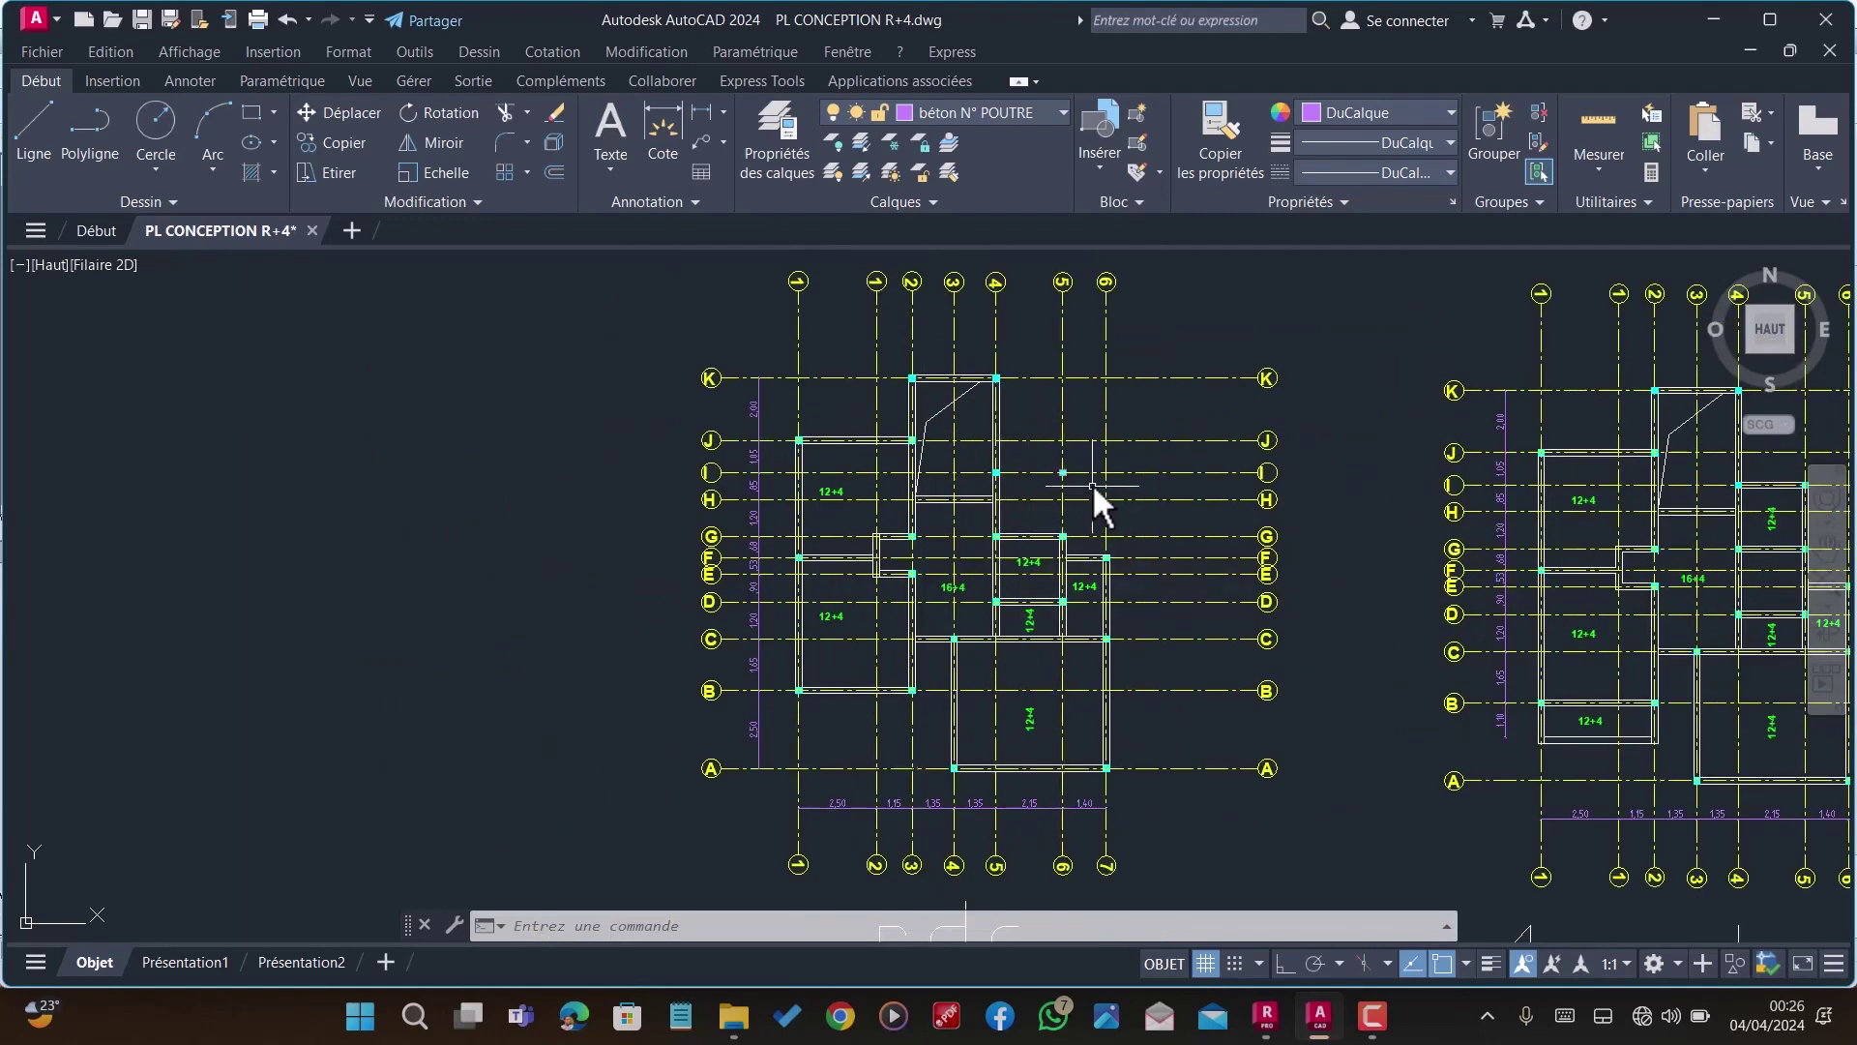
pyautogui.click(1265, 1017)
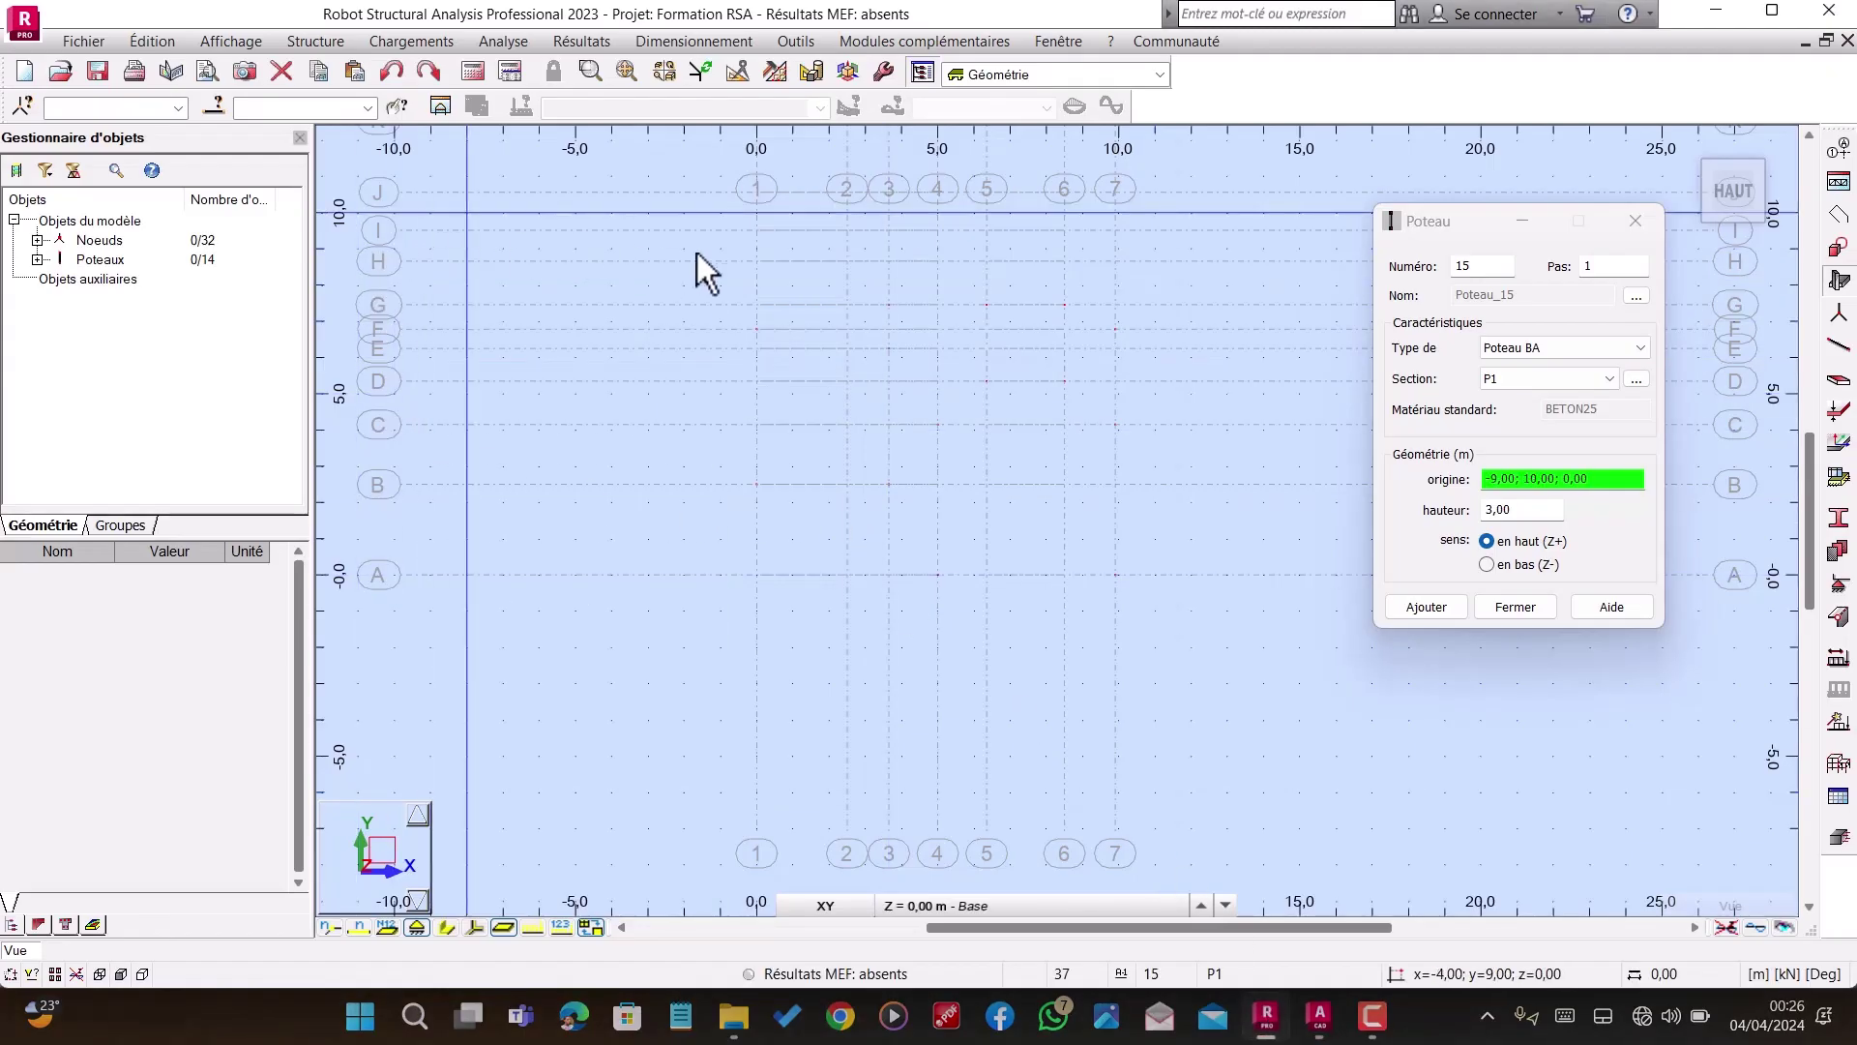
pyautogui.click(988, 229)
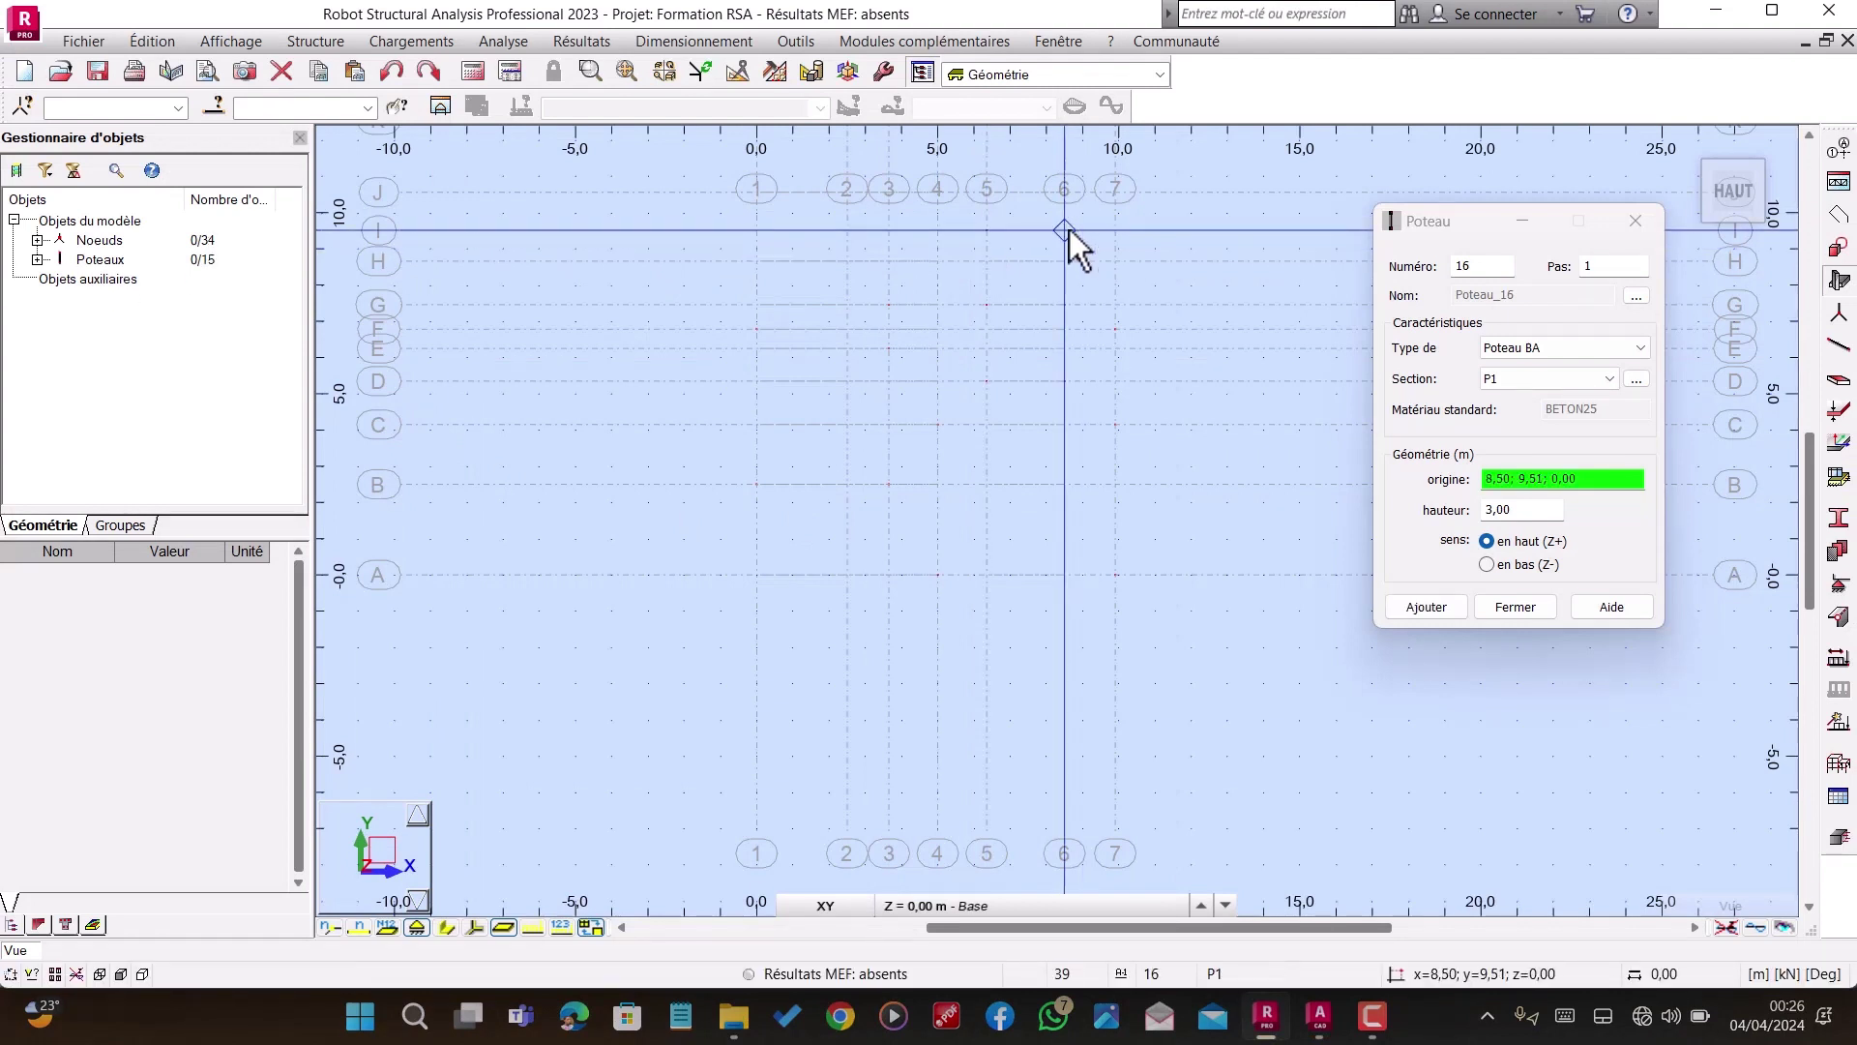
pyautogui.click(1067, 232)
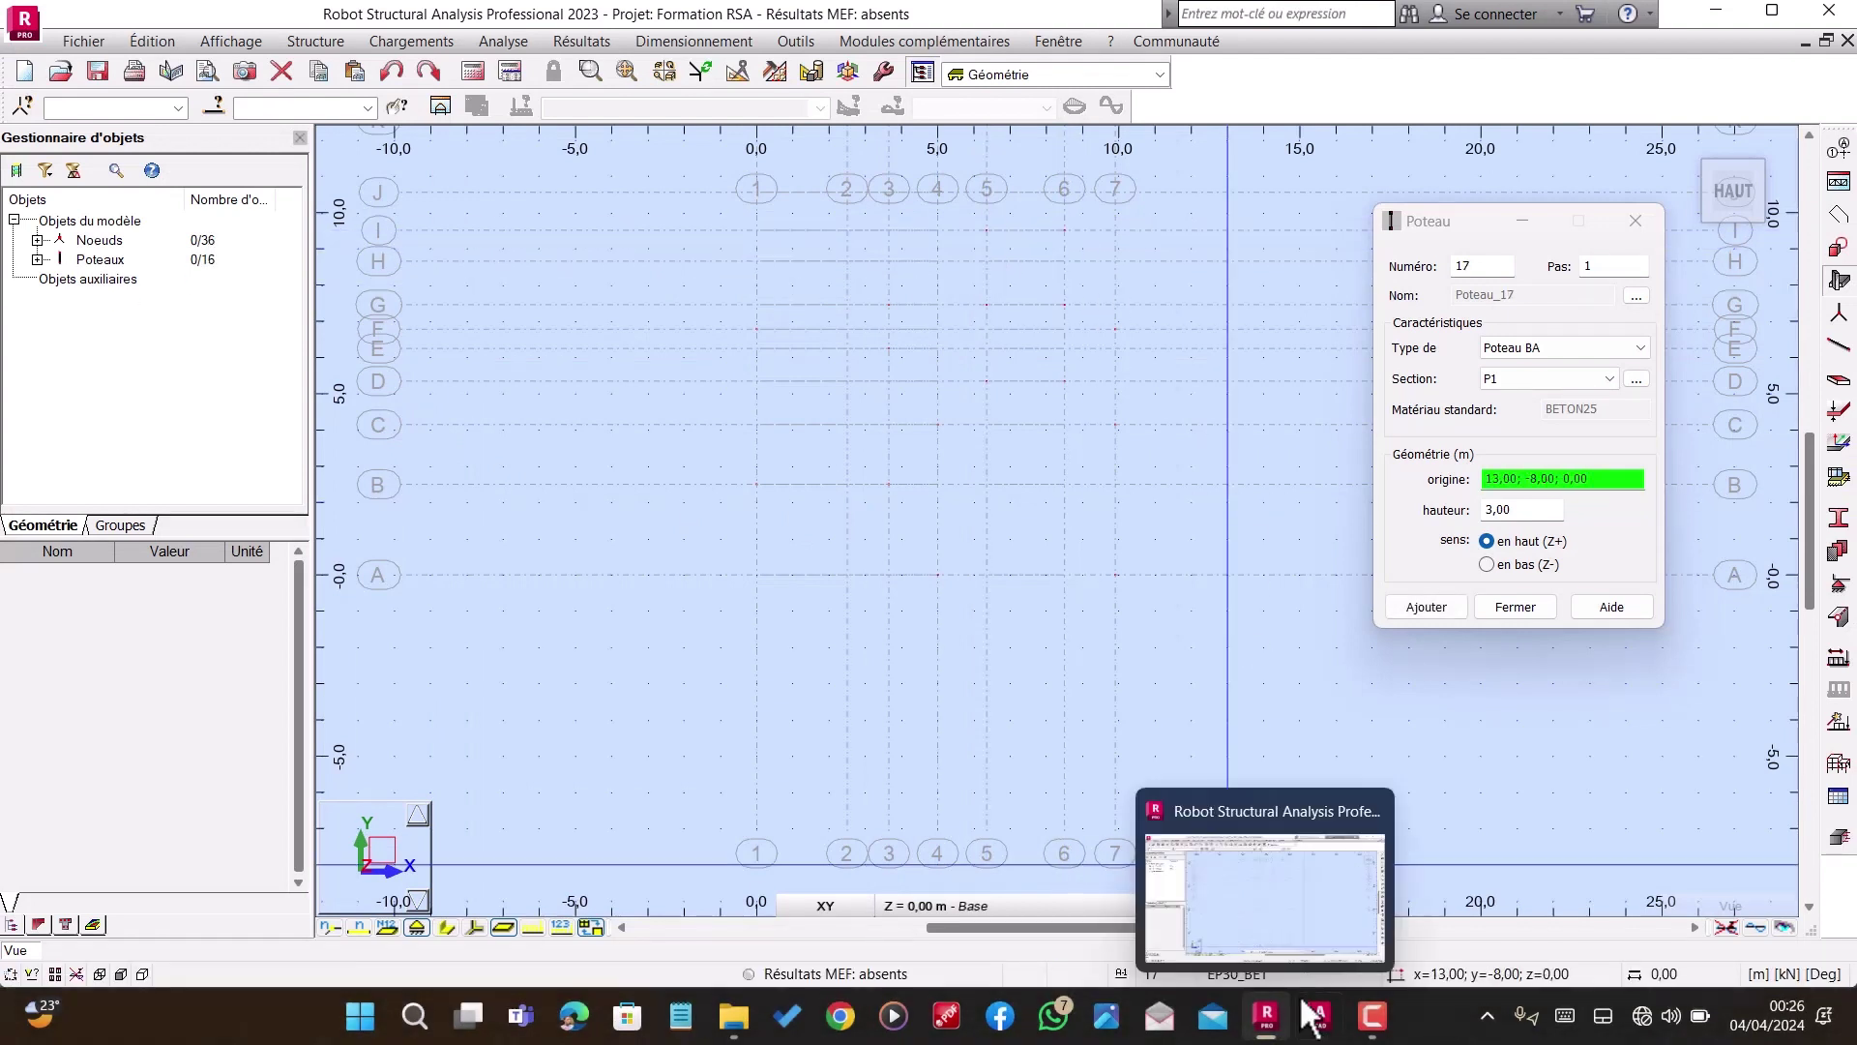
# Step: Check axis J on the AutoCAD ground-floor plan and place 3,00 m high P1 columns at intersections 1-J and 3-J in Robot
pyautogui.click(1317, 1024)
pyautogui.scroll(2, 837, 391)
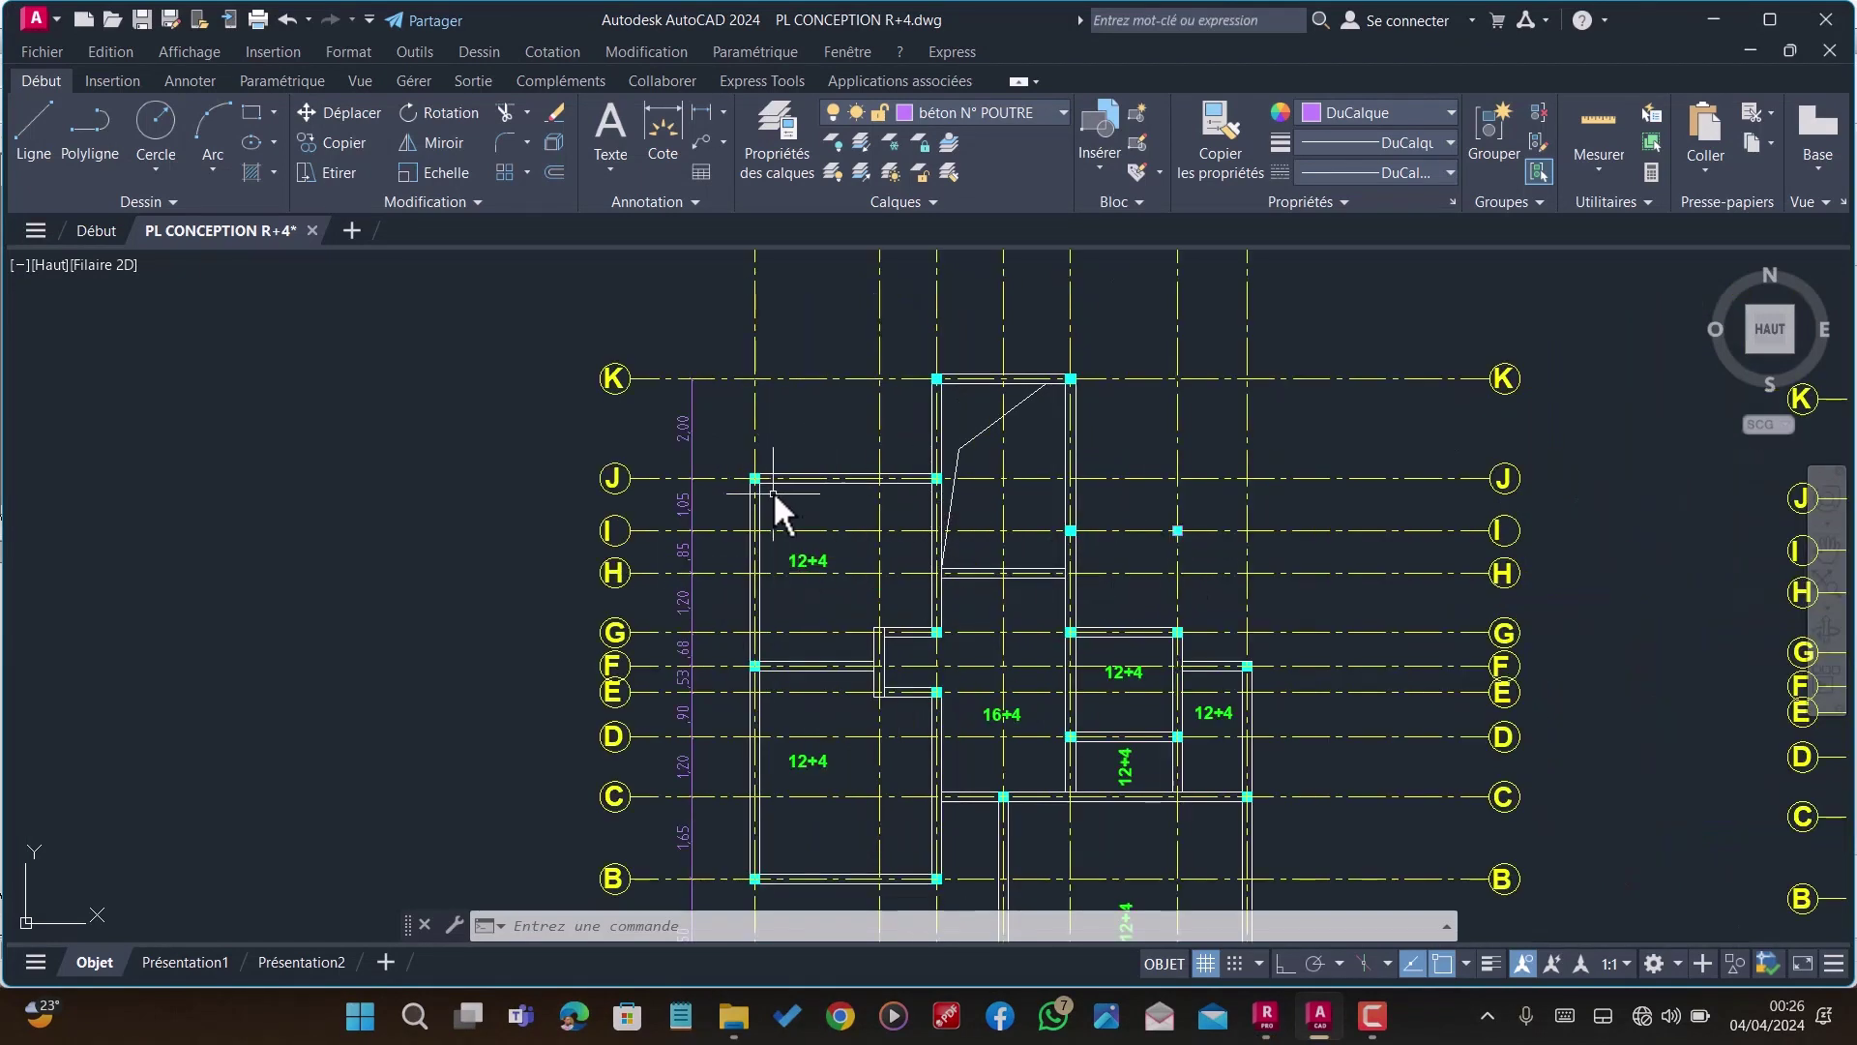
pyautogui.scroll(-2, 774, 483)
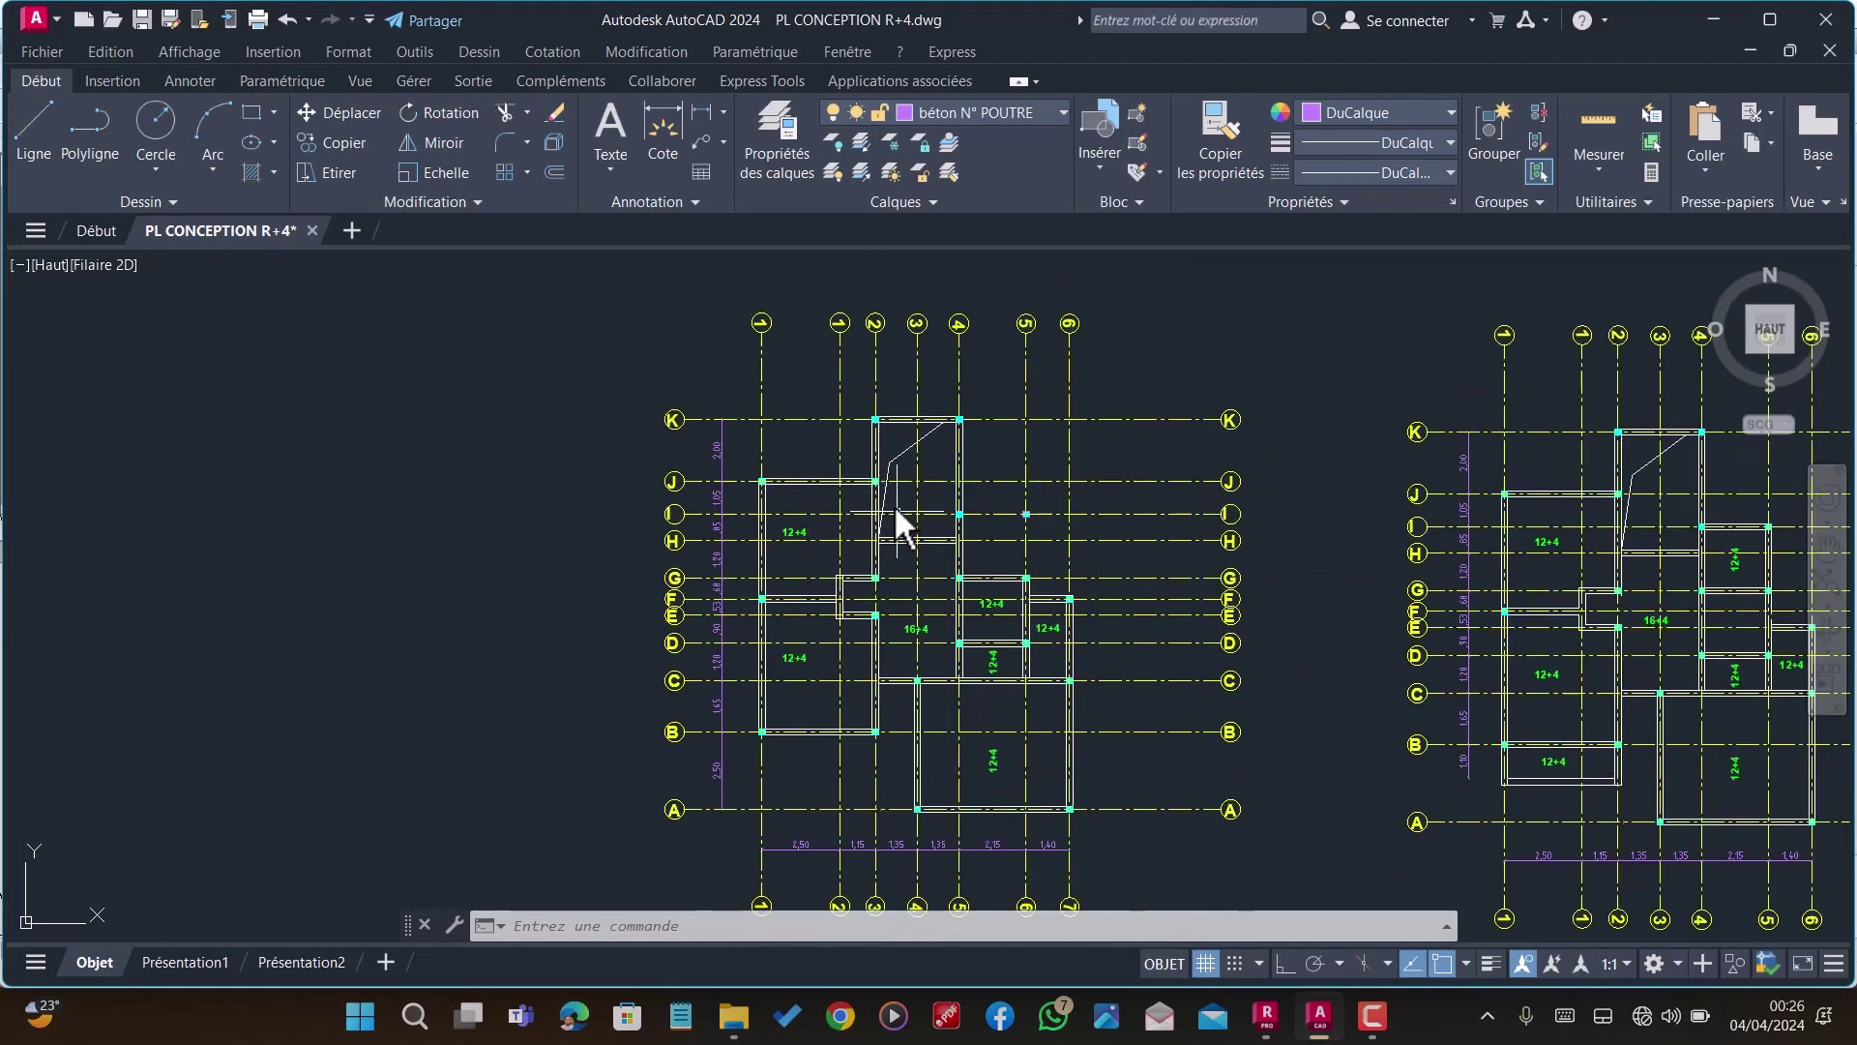
pyautogui.scroll(2, 886, 489)
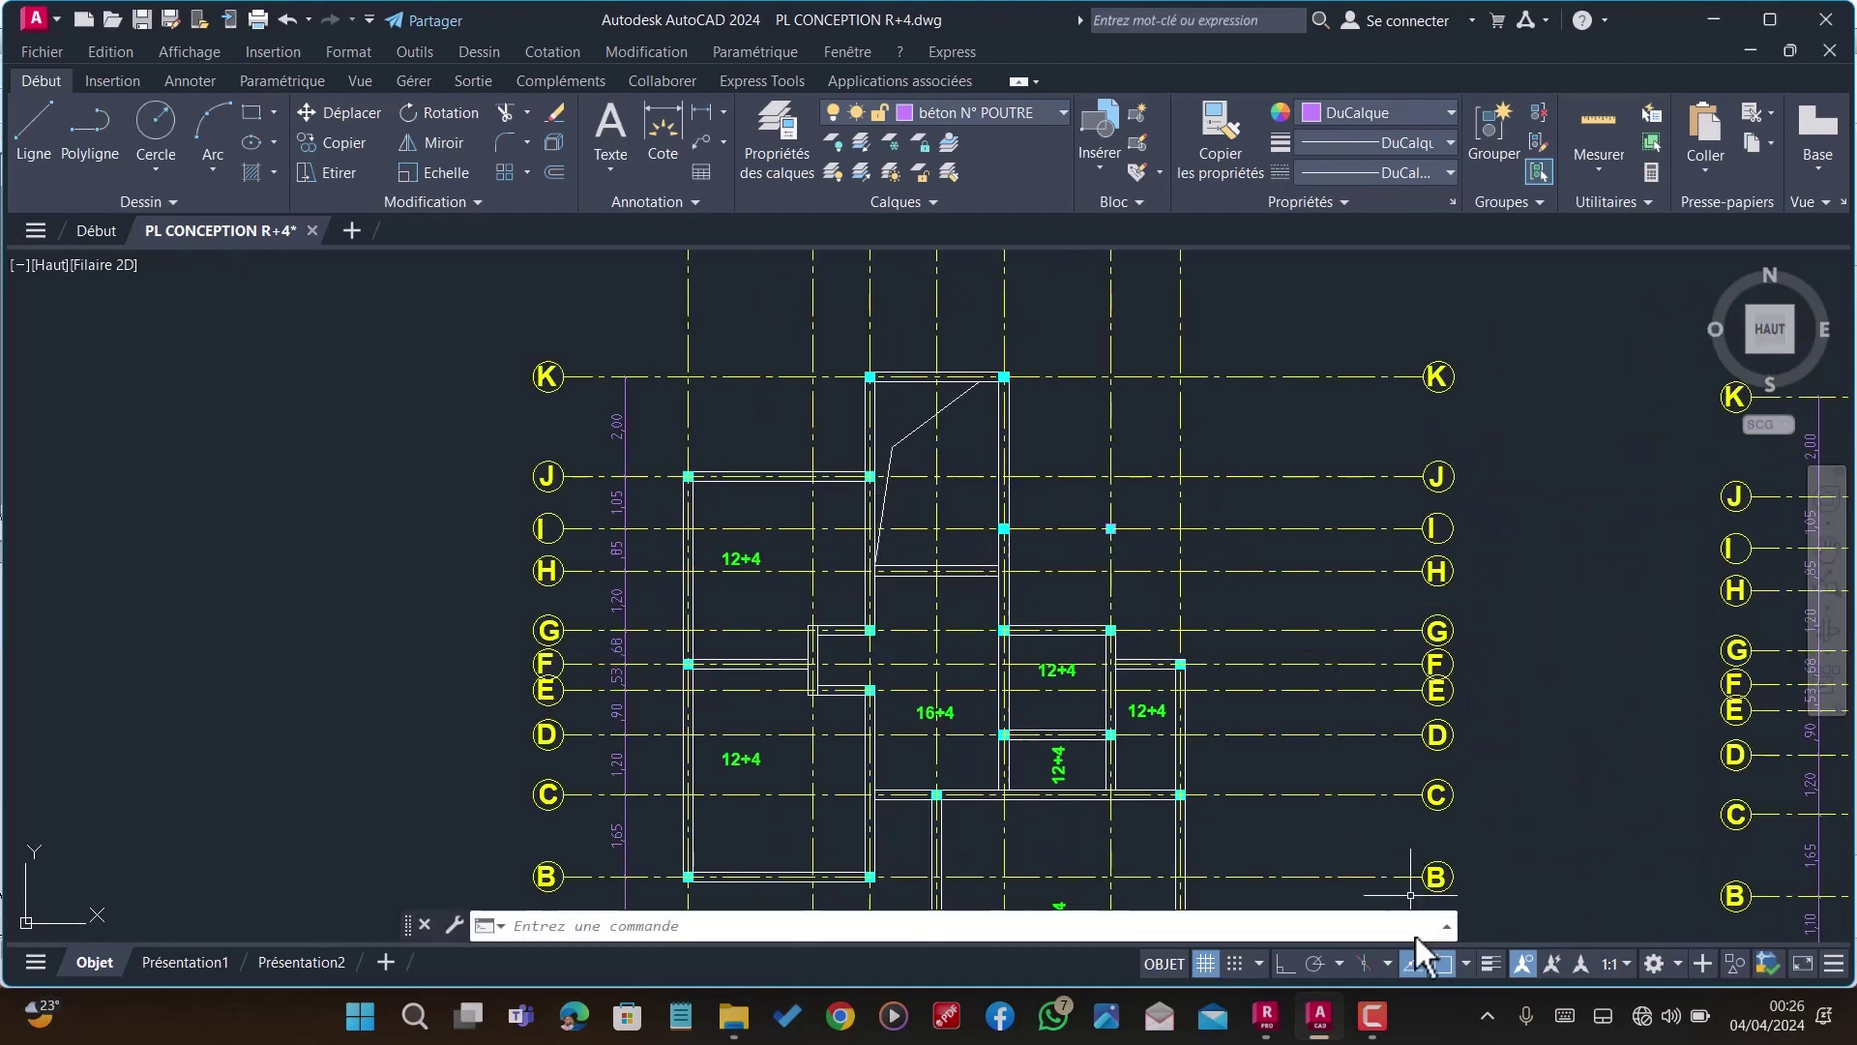
pyautogui.moveTo(1266, 1016)
pyautogui.click(1249, 931)
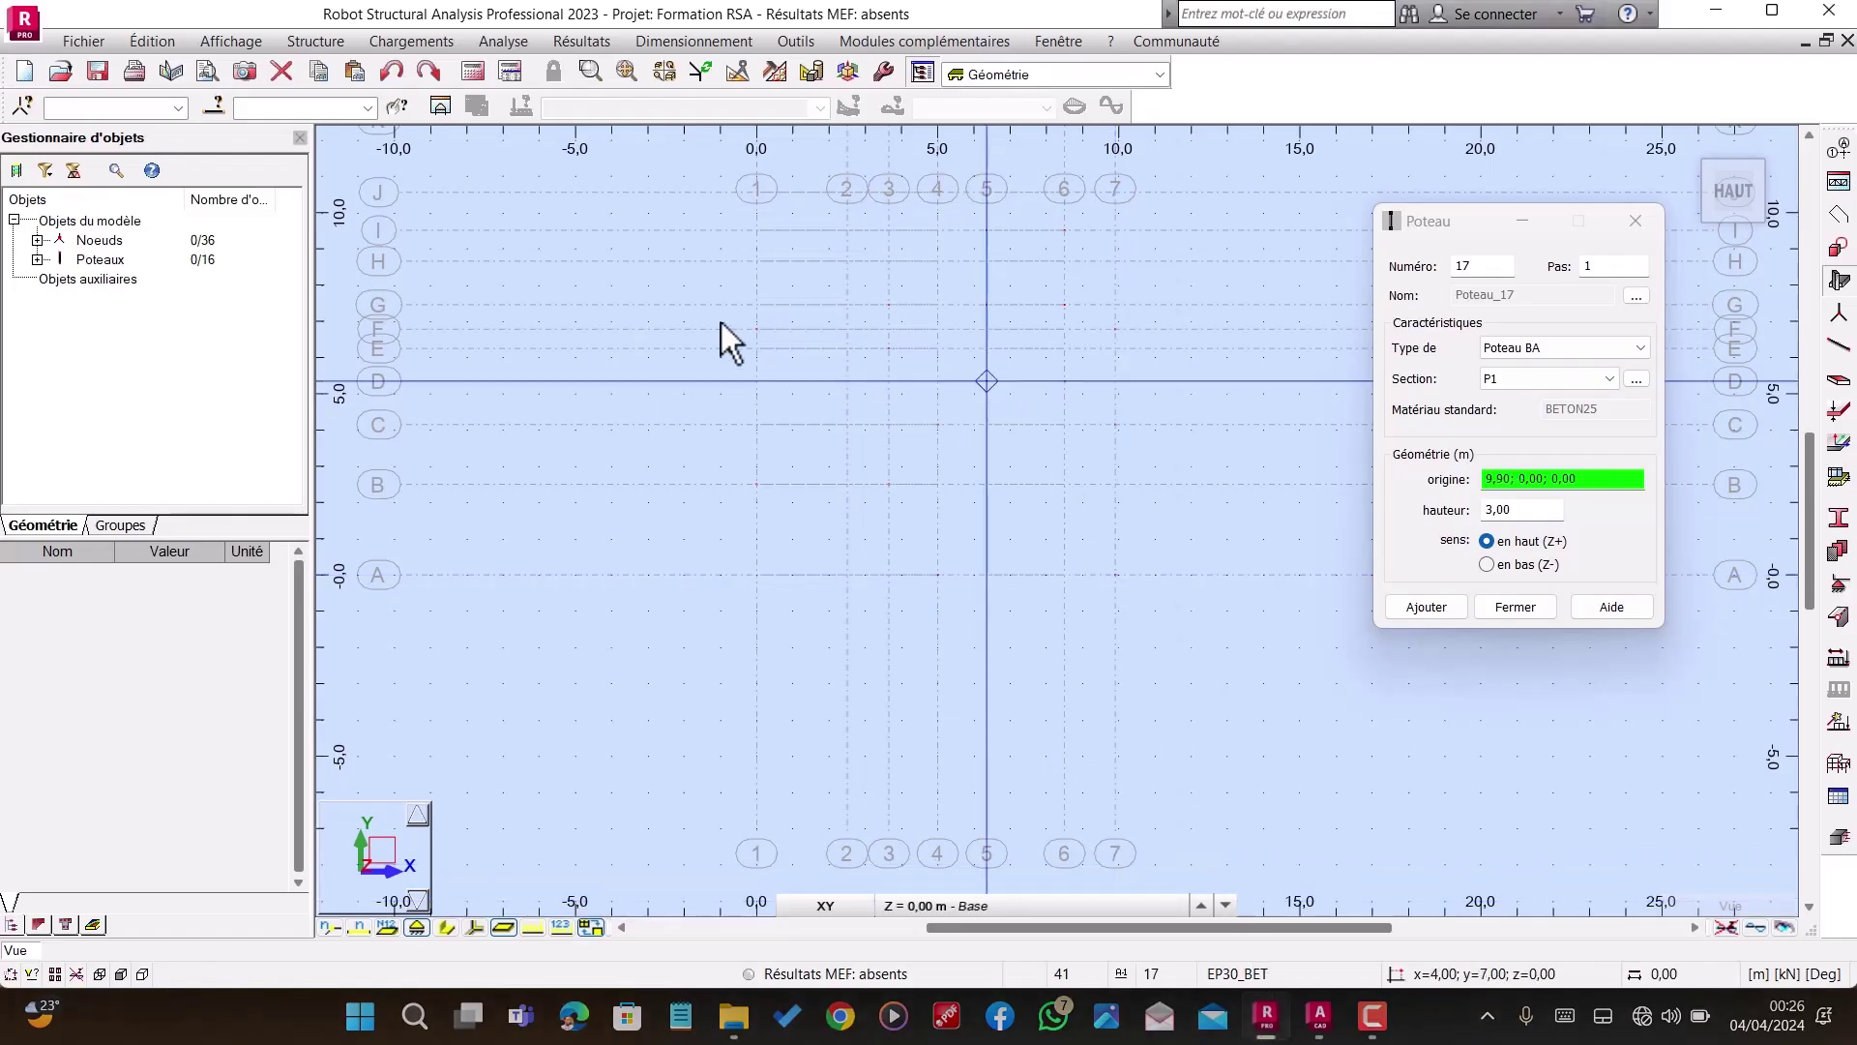
pyautogui.scroll(-2, 794, 558)
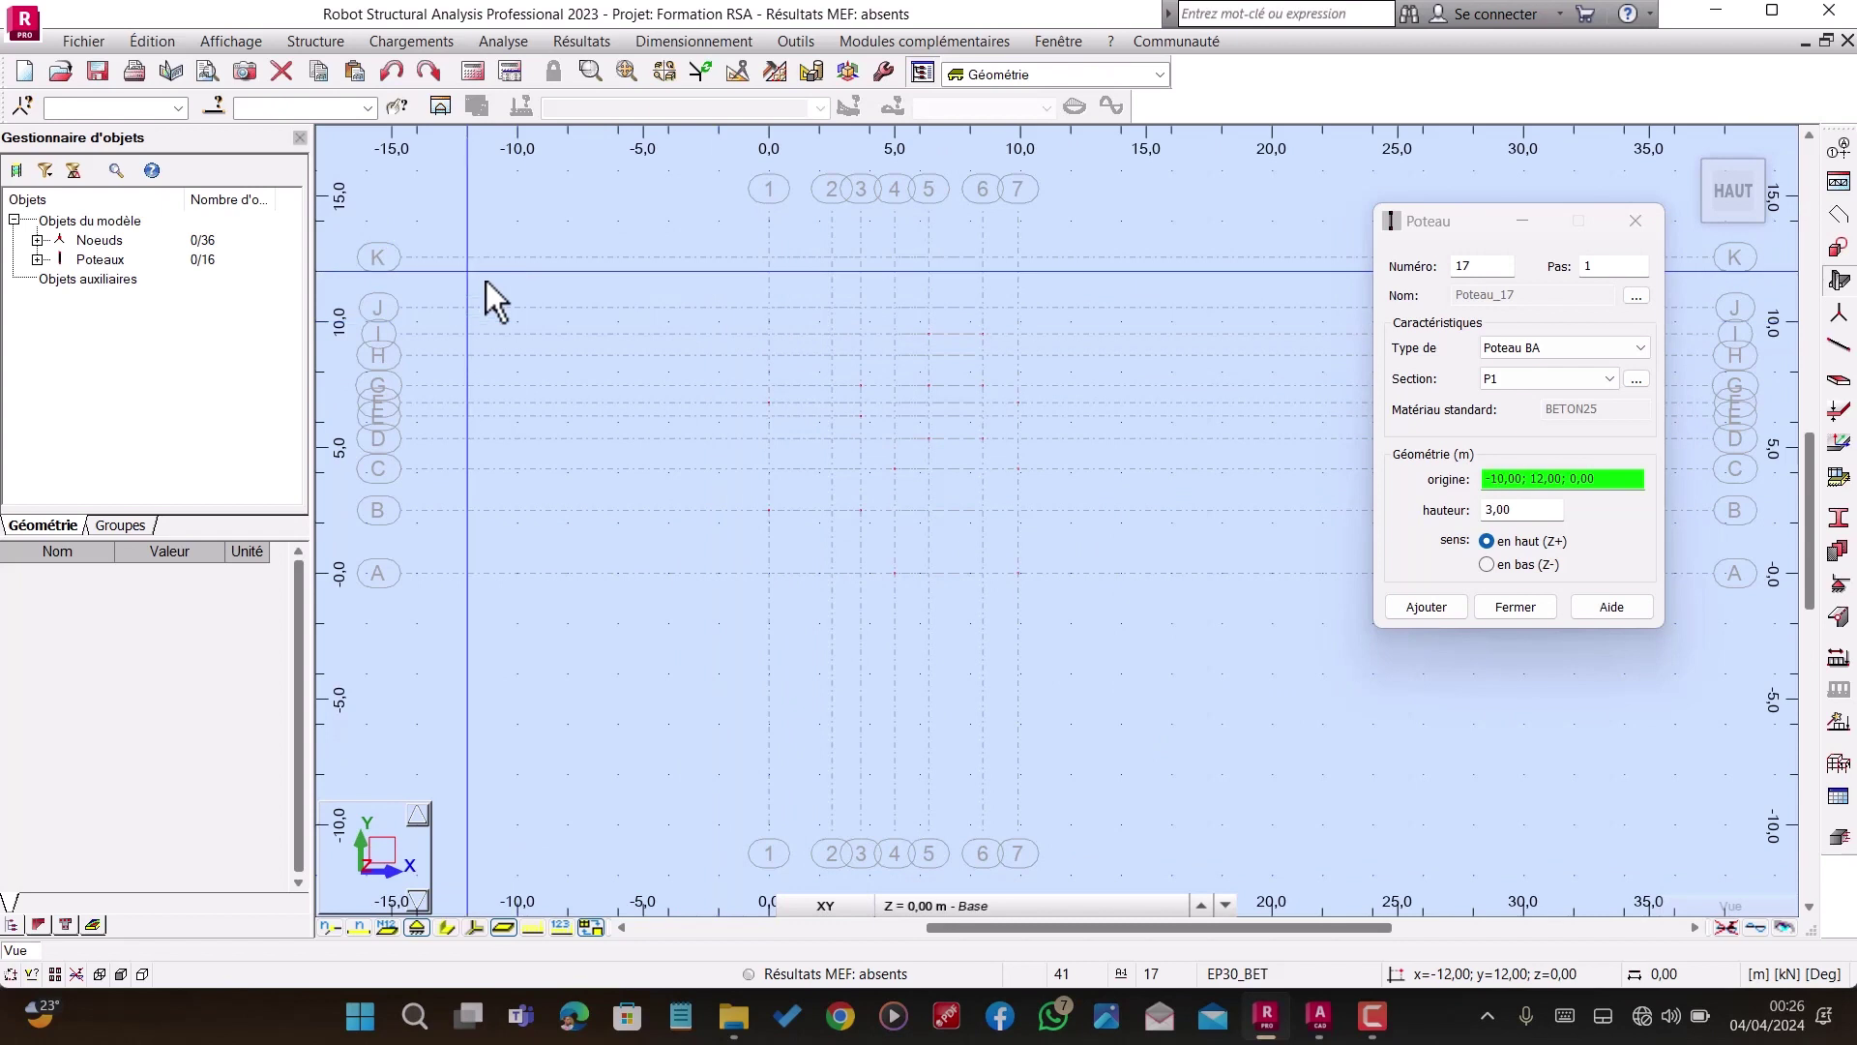
pyautogui.scroll(1, 487, 279)
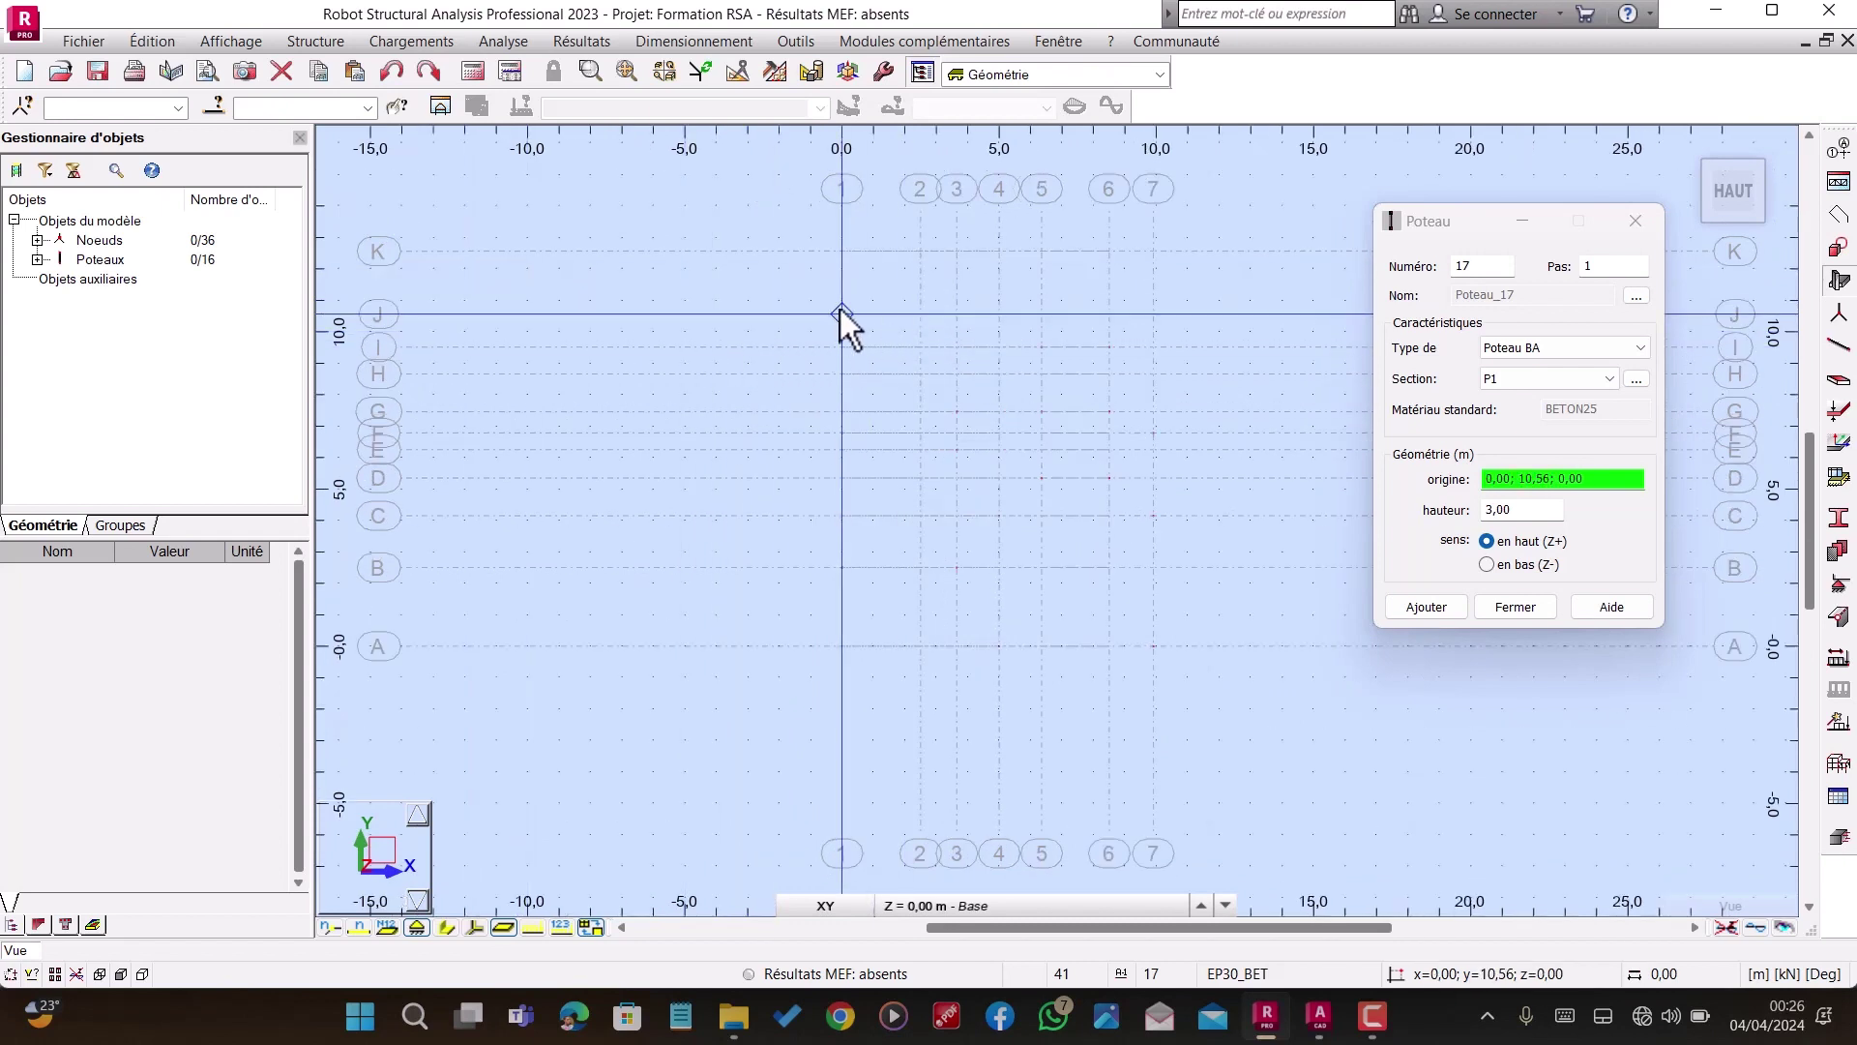
pyautogui.click(842, 313)
pyautogui.click(958, 314)
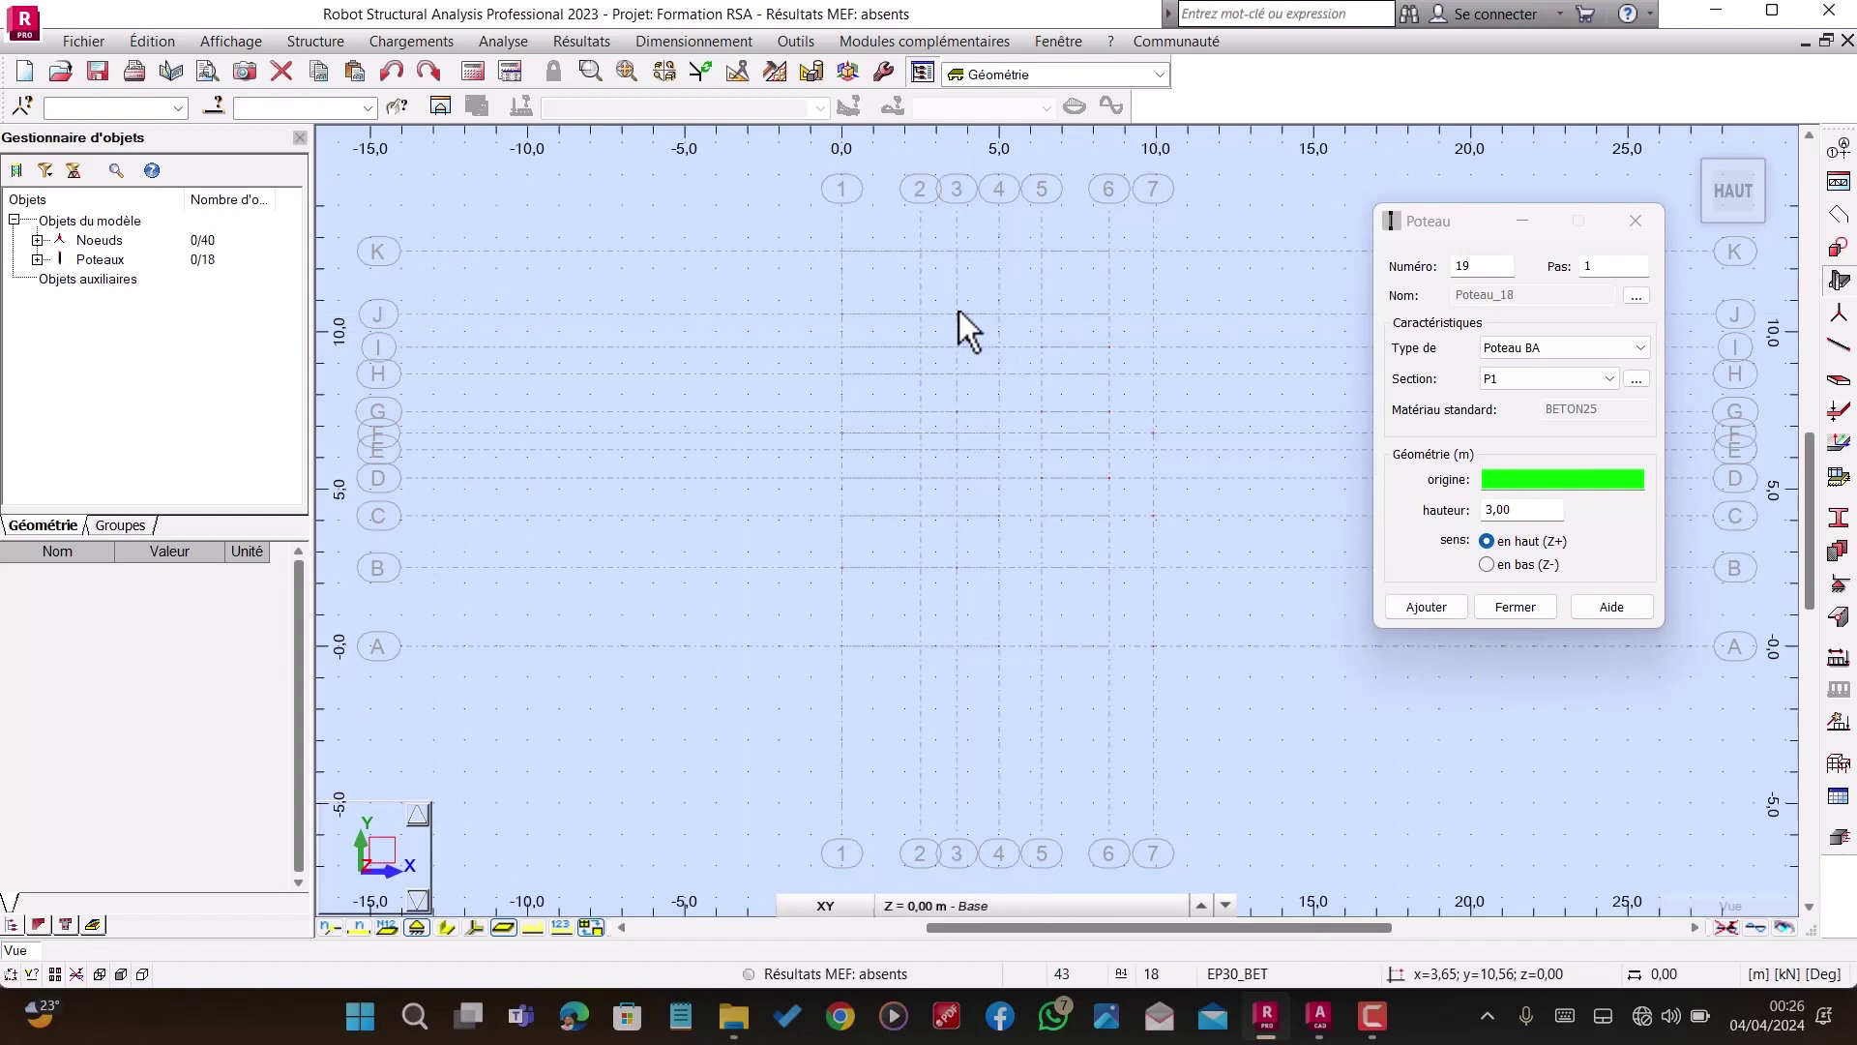
# Step: Check axis K on the AutoCAD plan, place 3,00 m high P1 columns at 3-K and 5-K in Robot, and end column placement
pyautogui.click(1335, 1033)
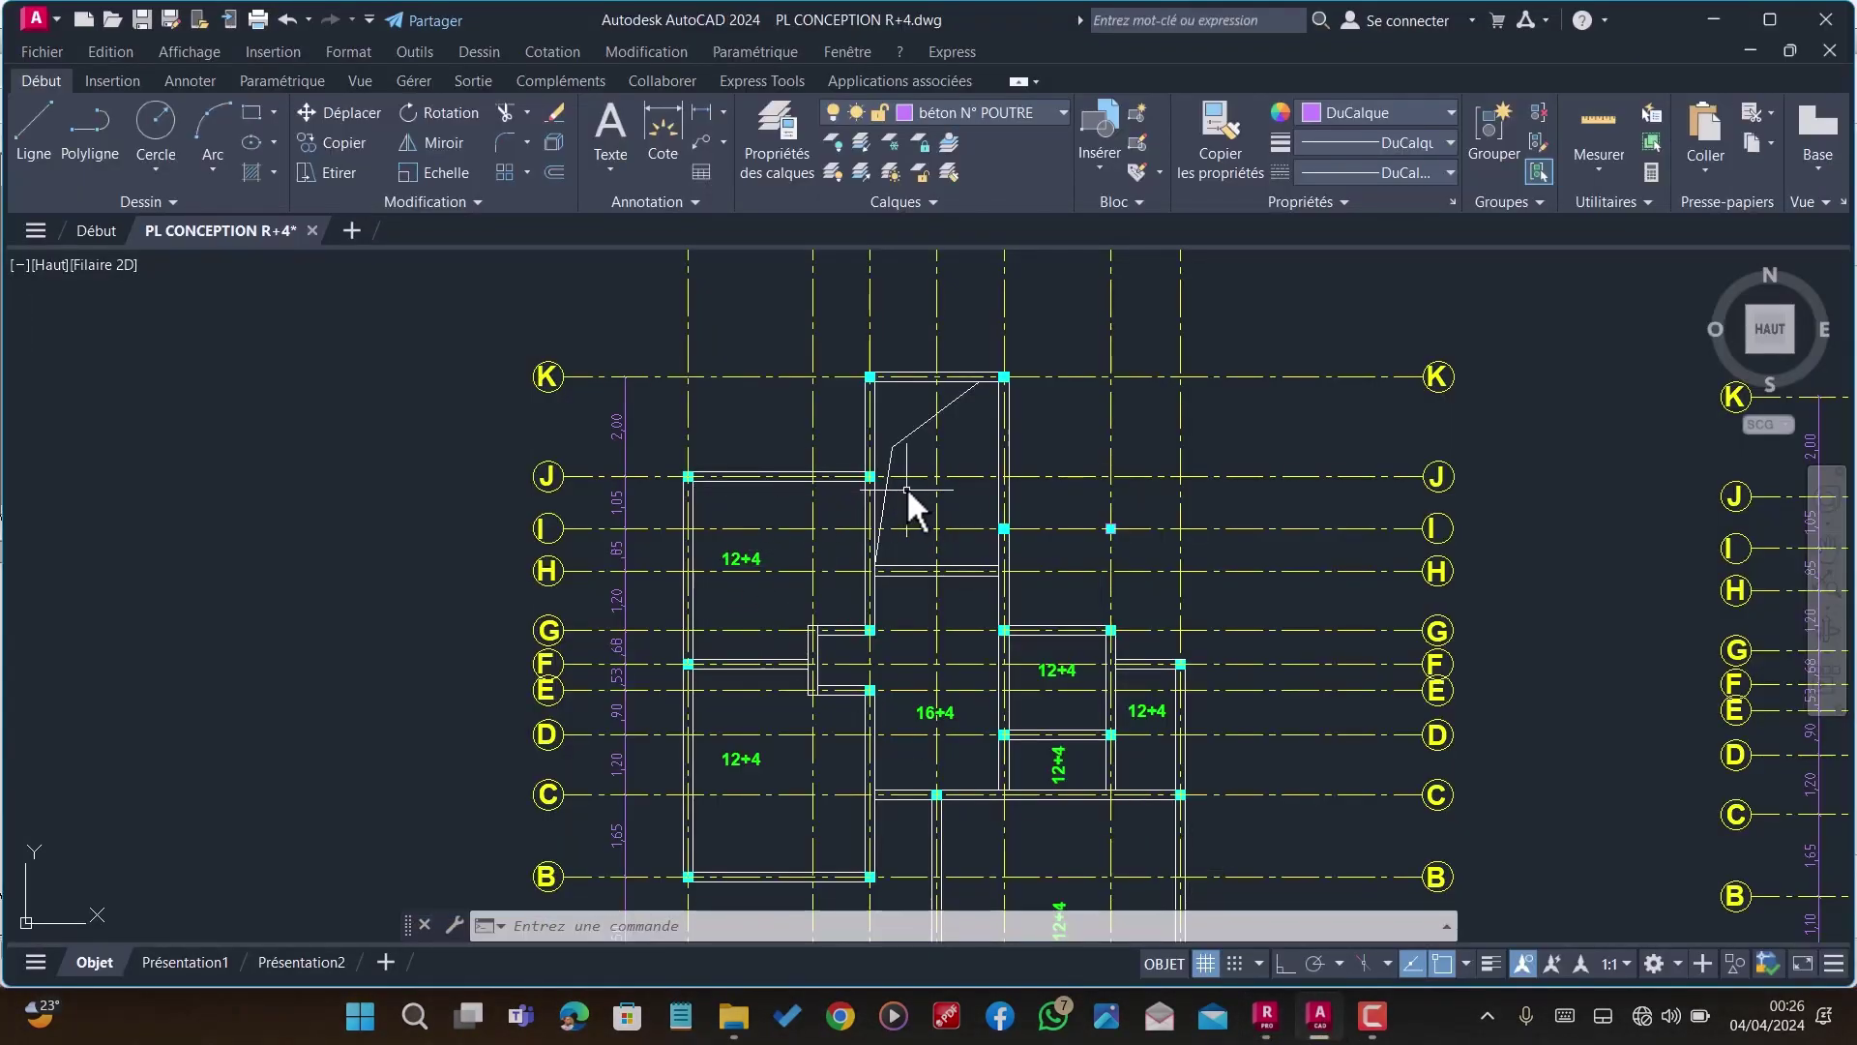
pyautogui.scroll(-2, 862, 492)
pyautogui.scroll(2, 881, 441)
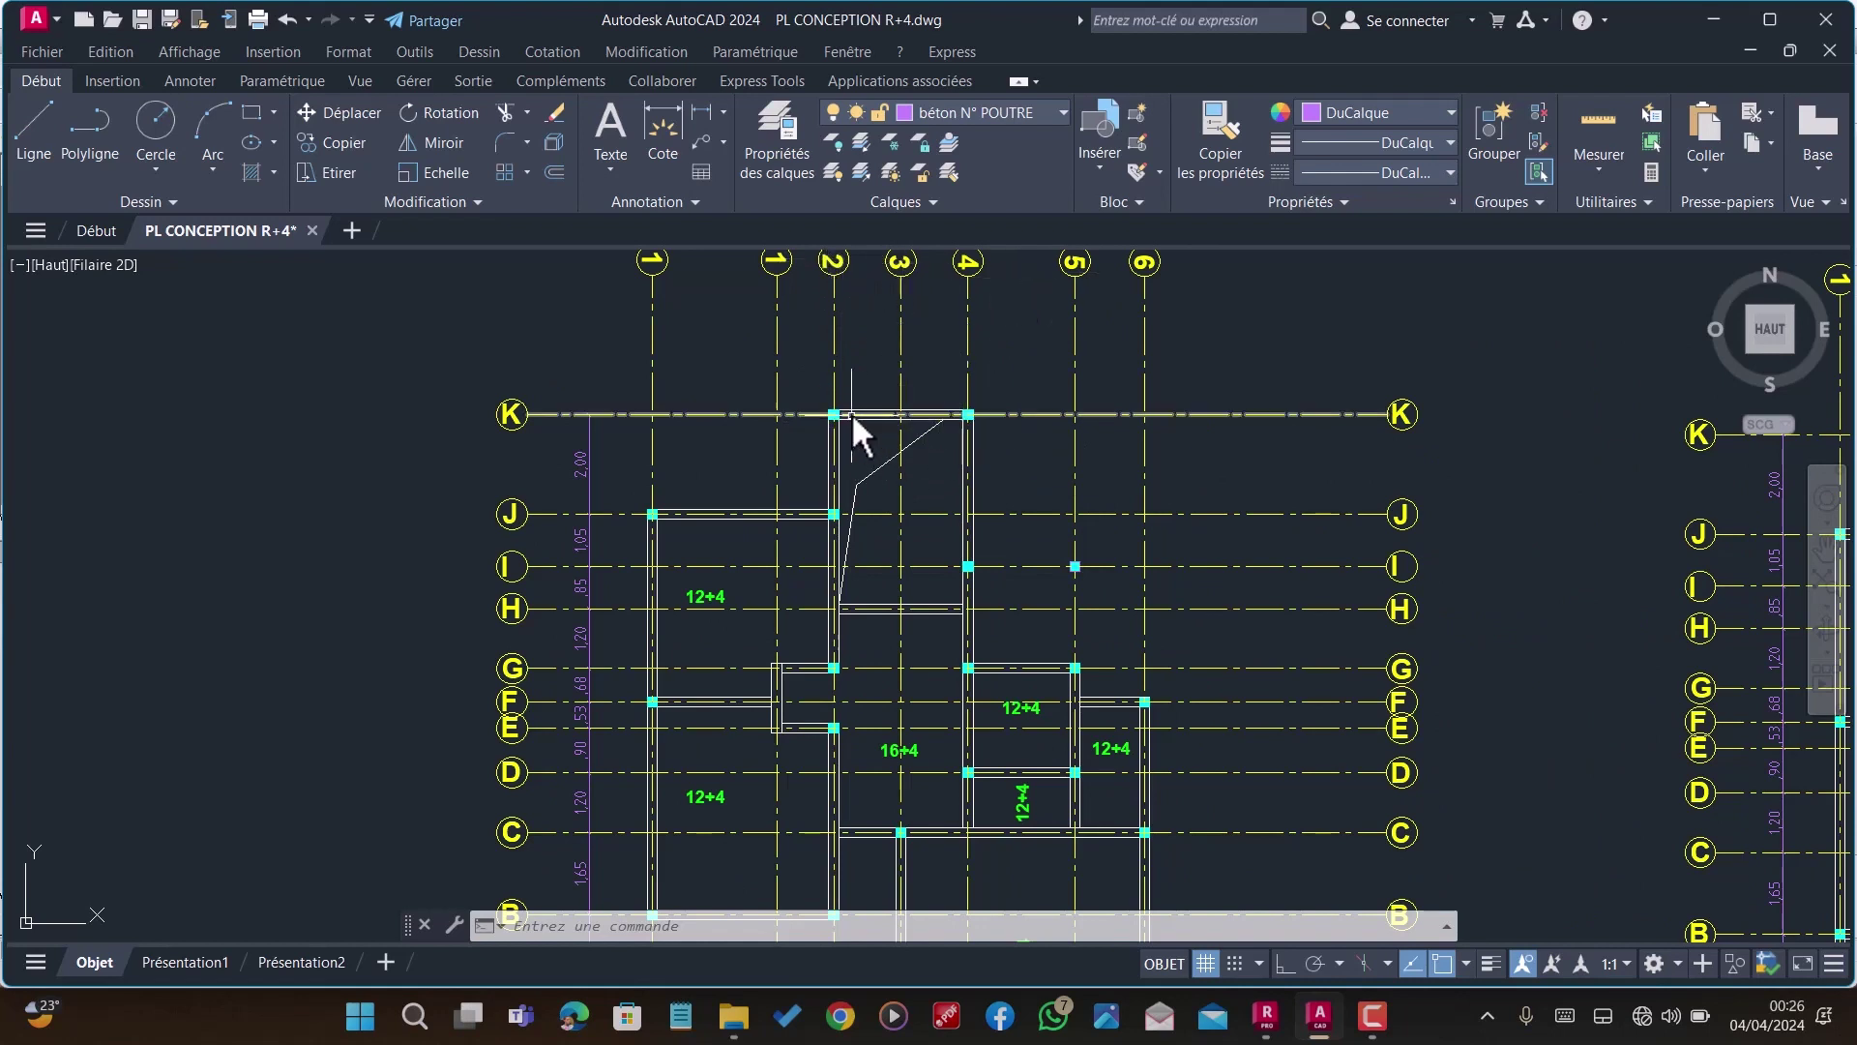
pyautogui.scroll(-2, 850, 422)
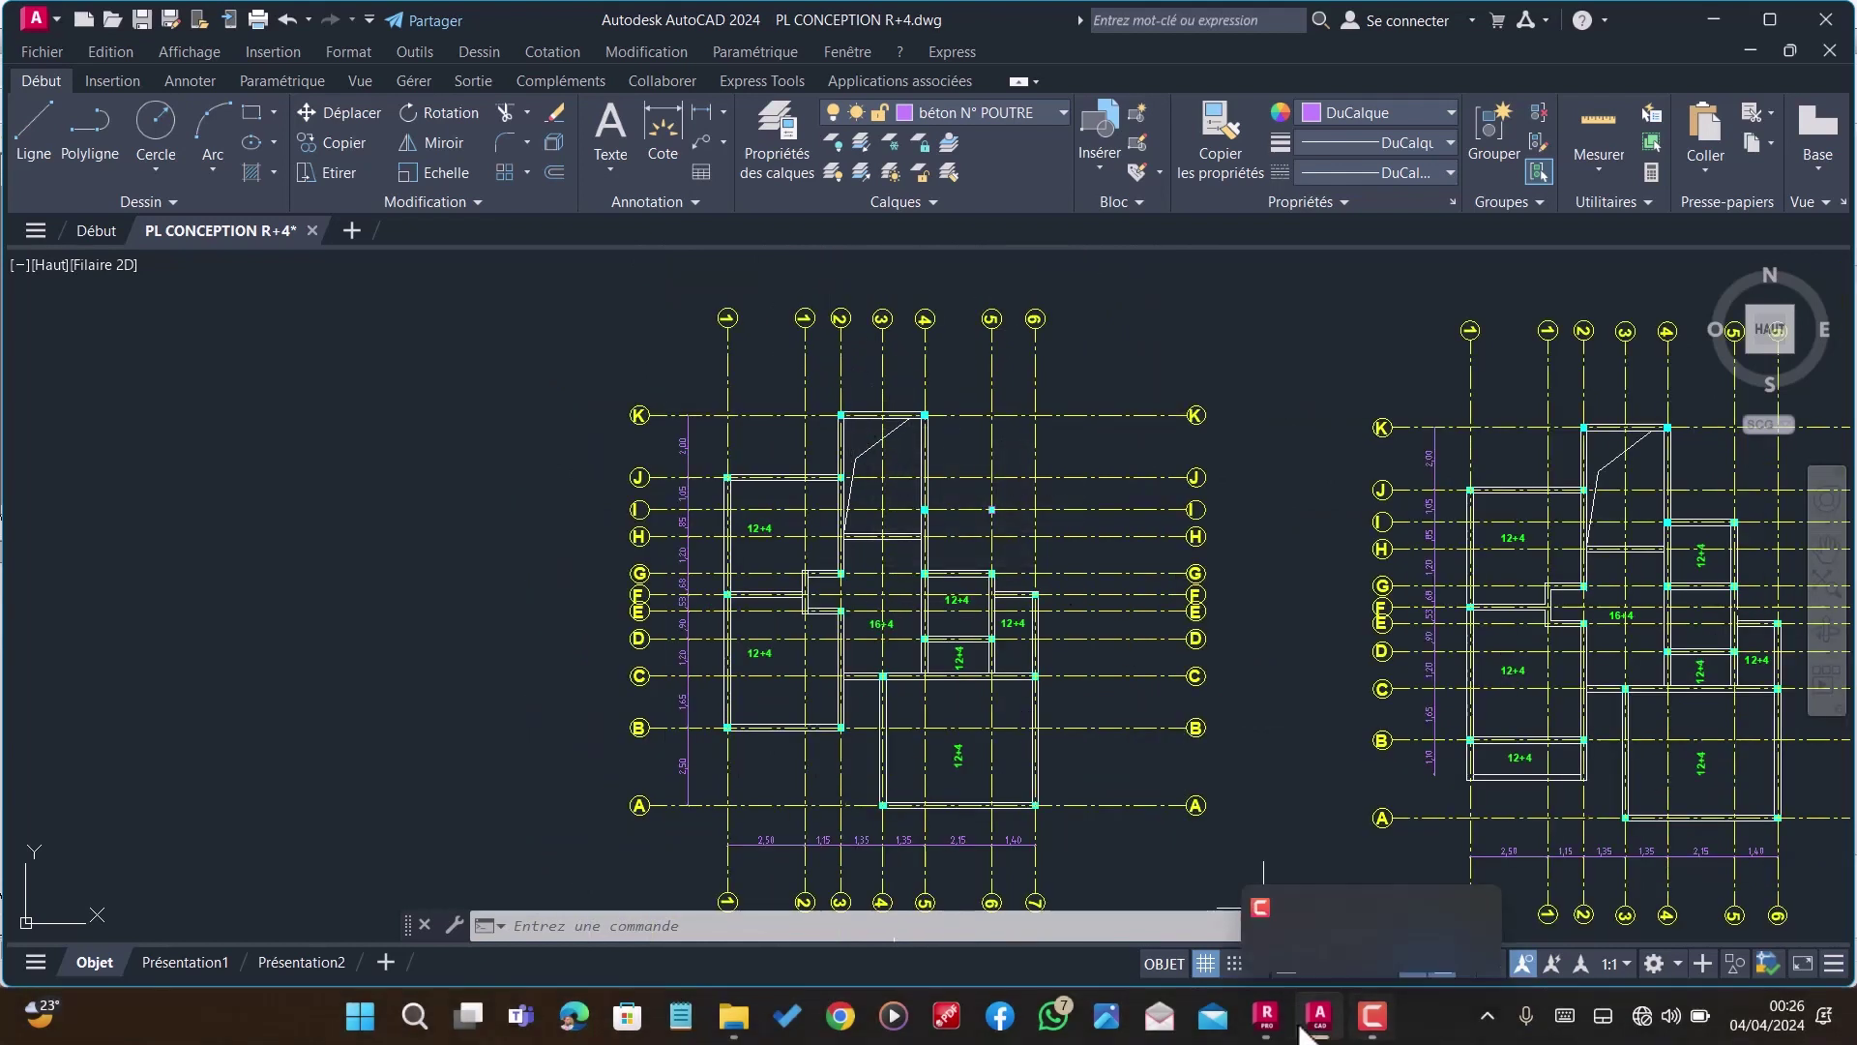
pyautogui.click(1266, 1016)
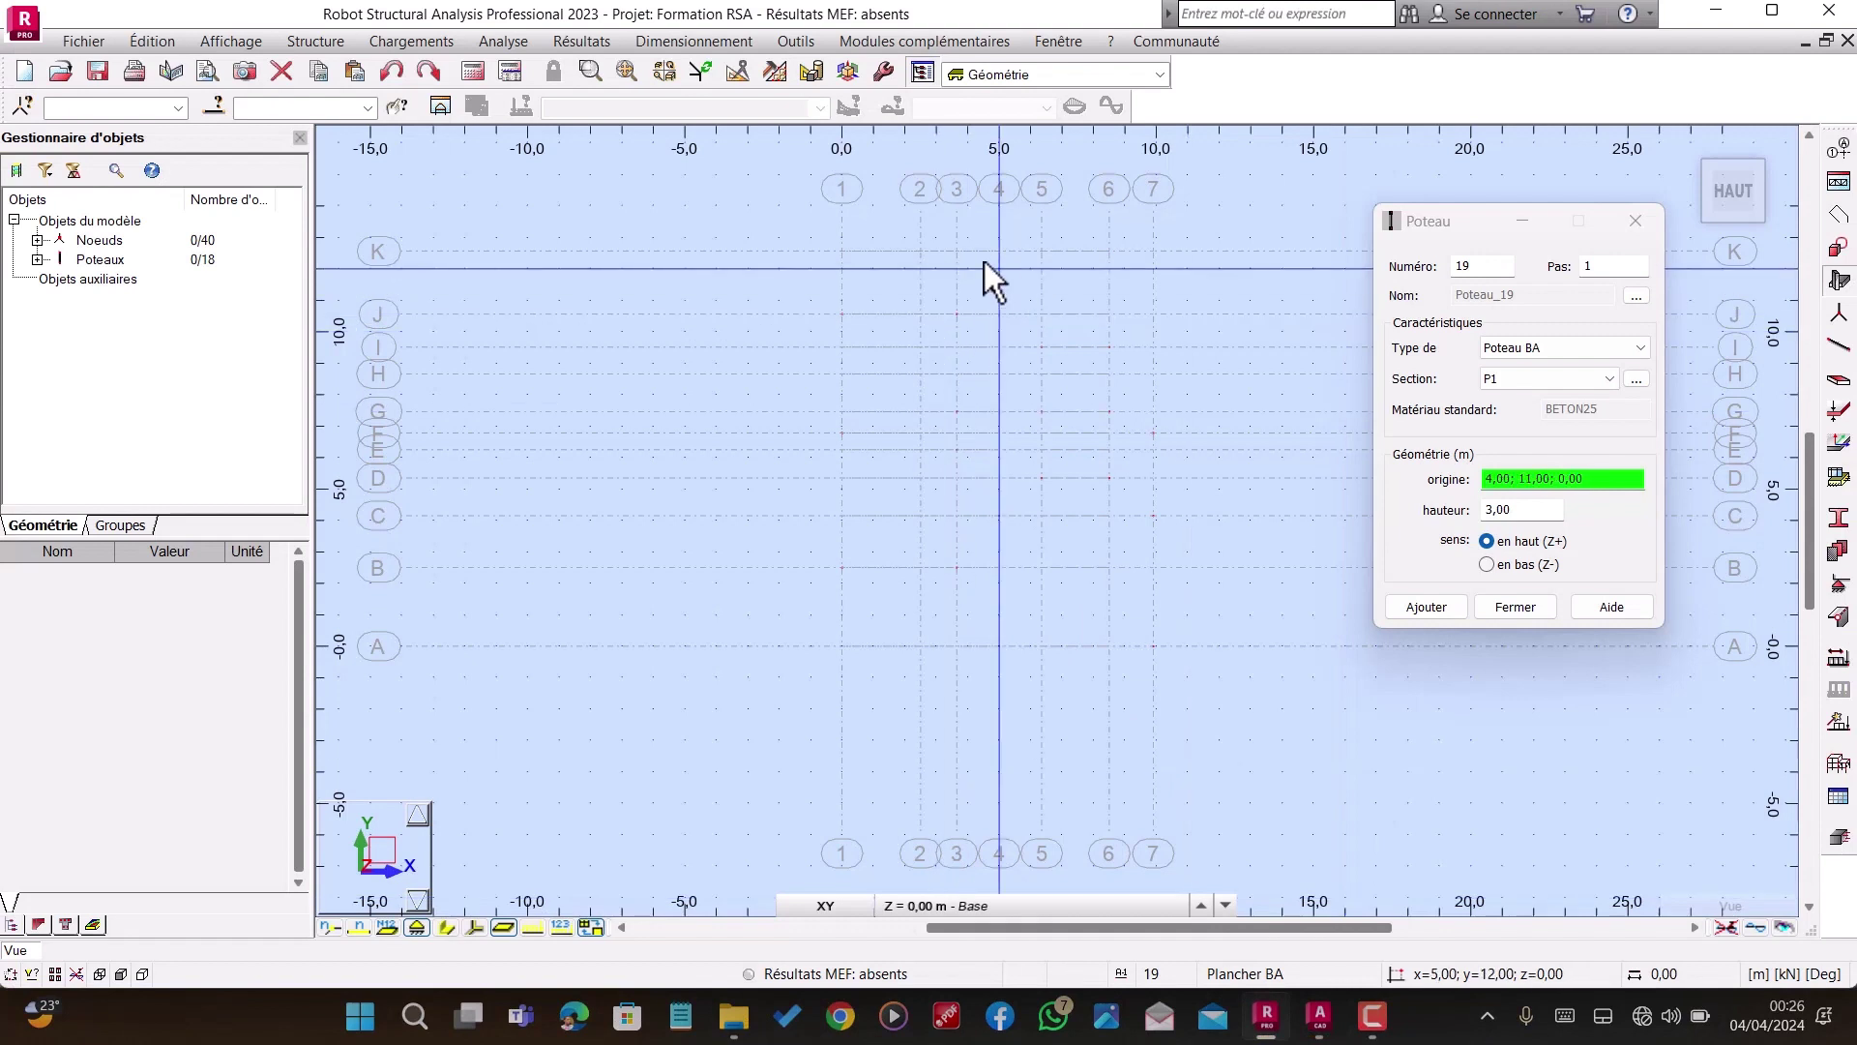
pyautogui.click(1043, 252)
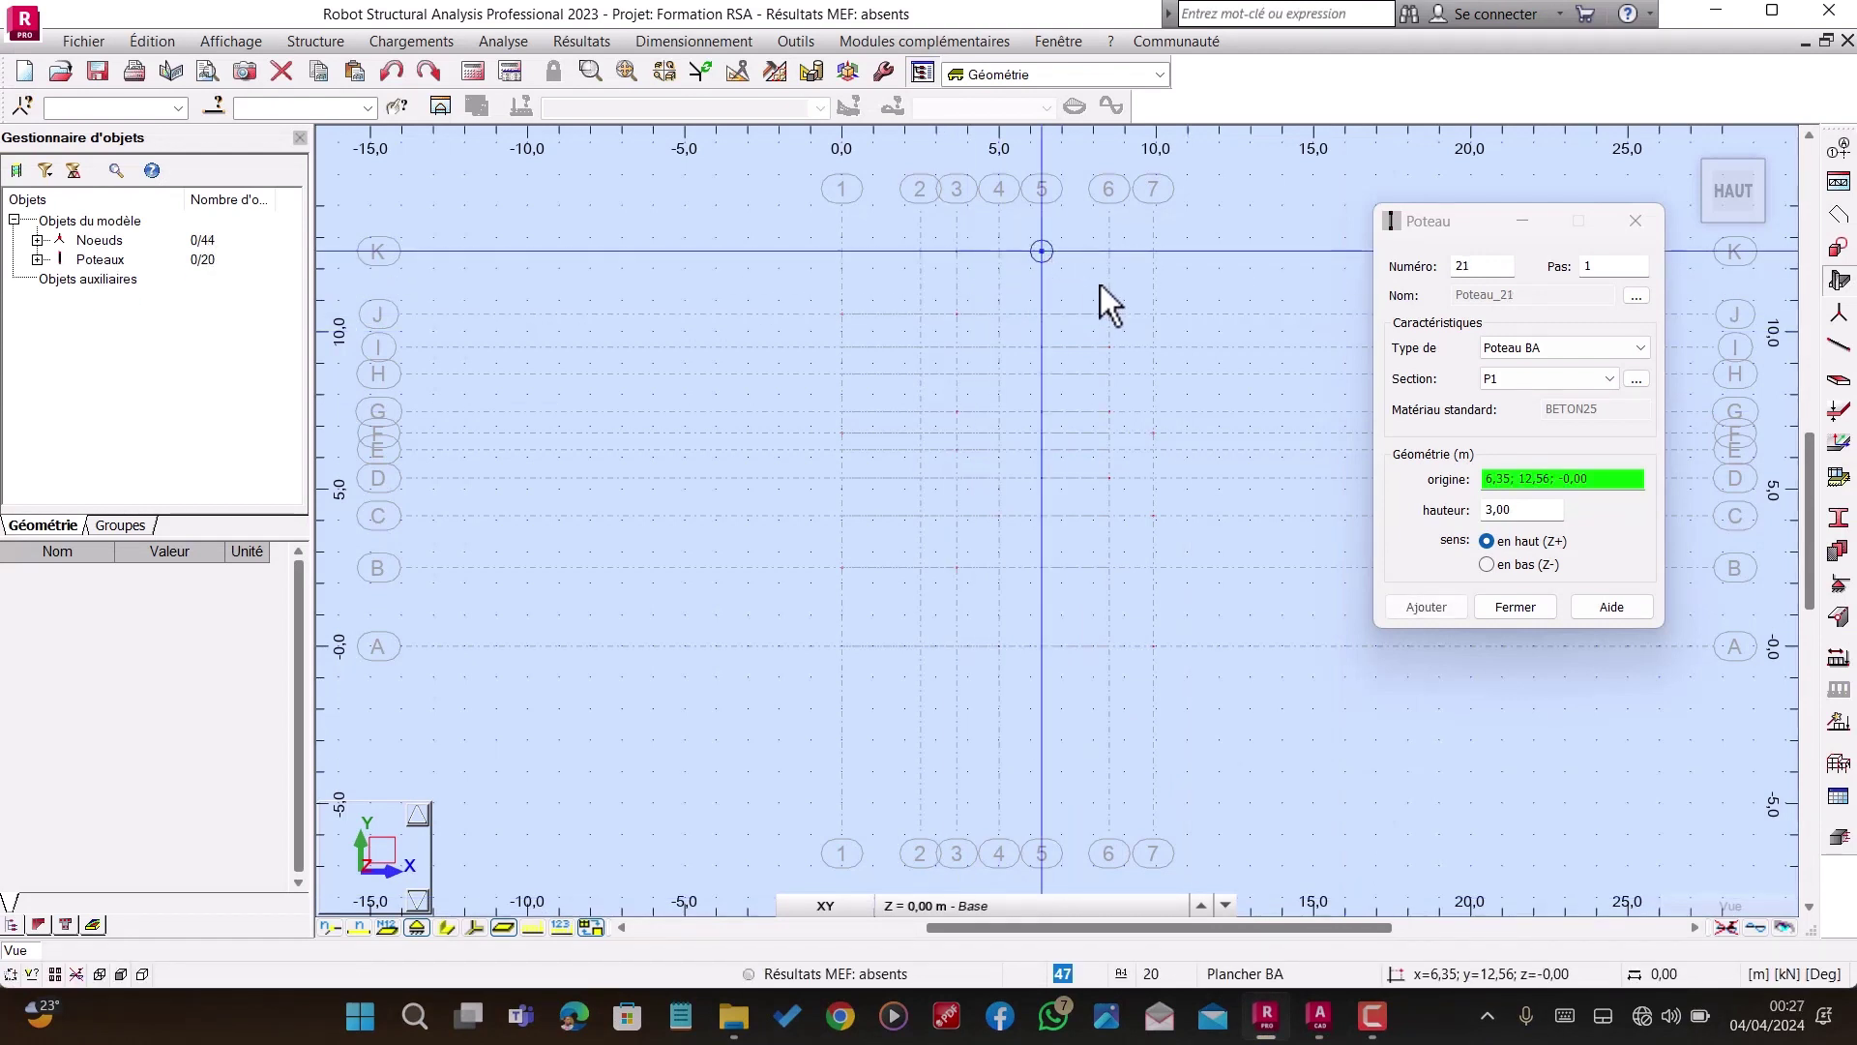
pyautogui.click(1517, 605)
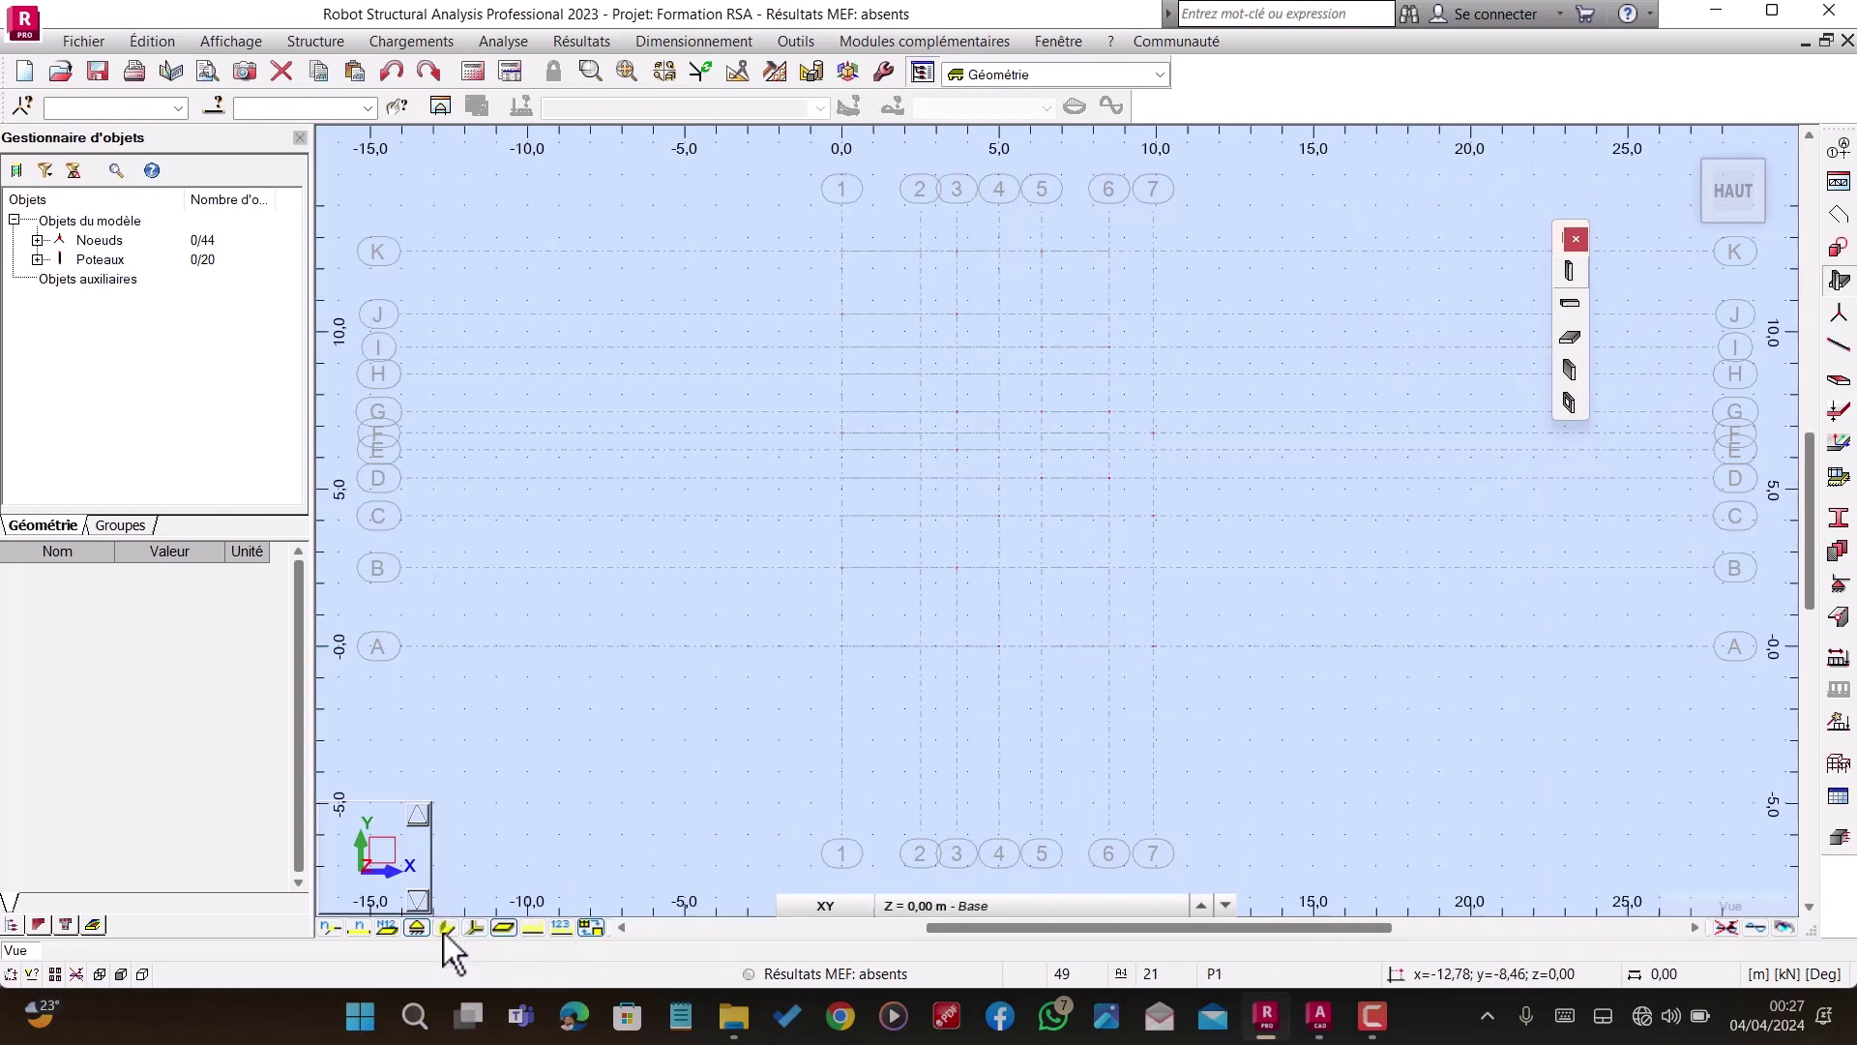
# Step: Switch the structure view to 3D and display the section shapes of the columns
pyautogui.click(388, 856)
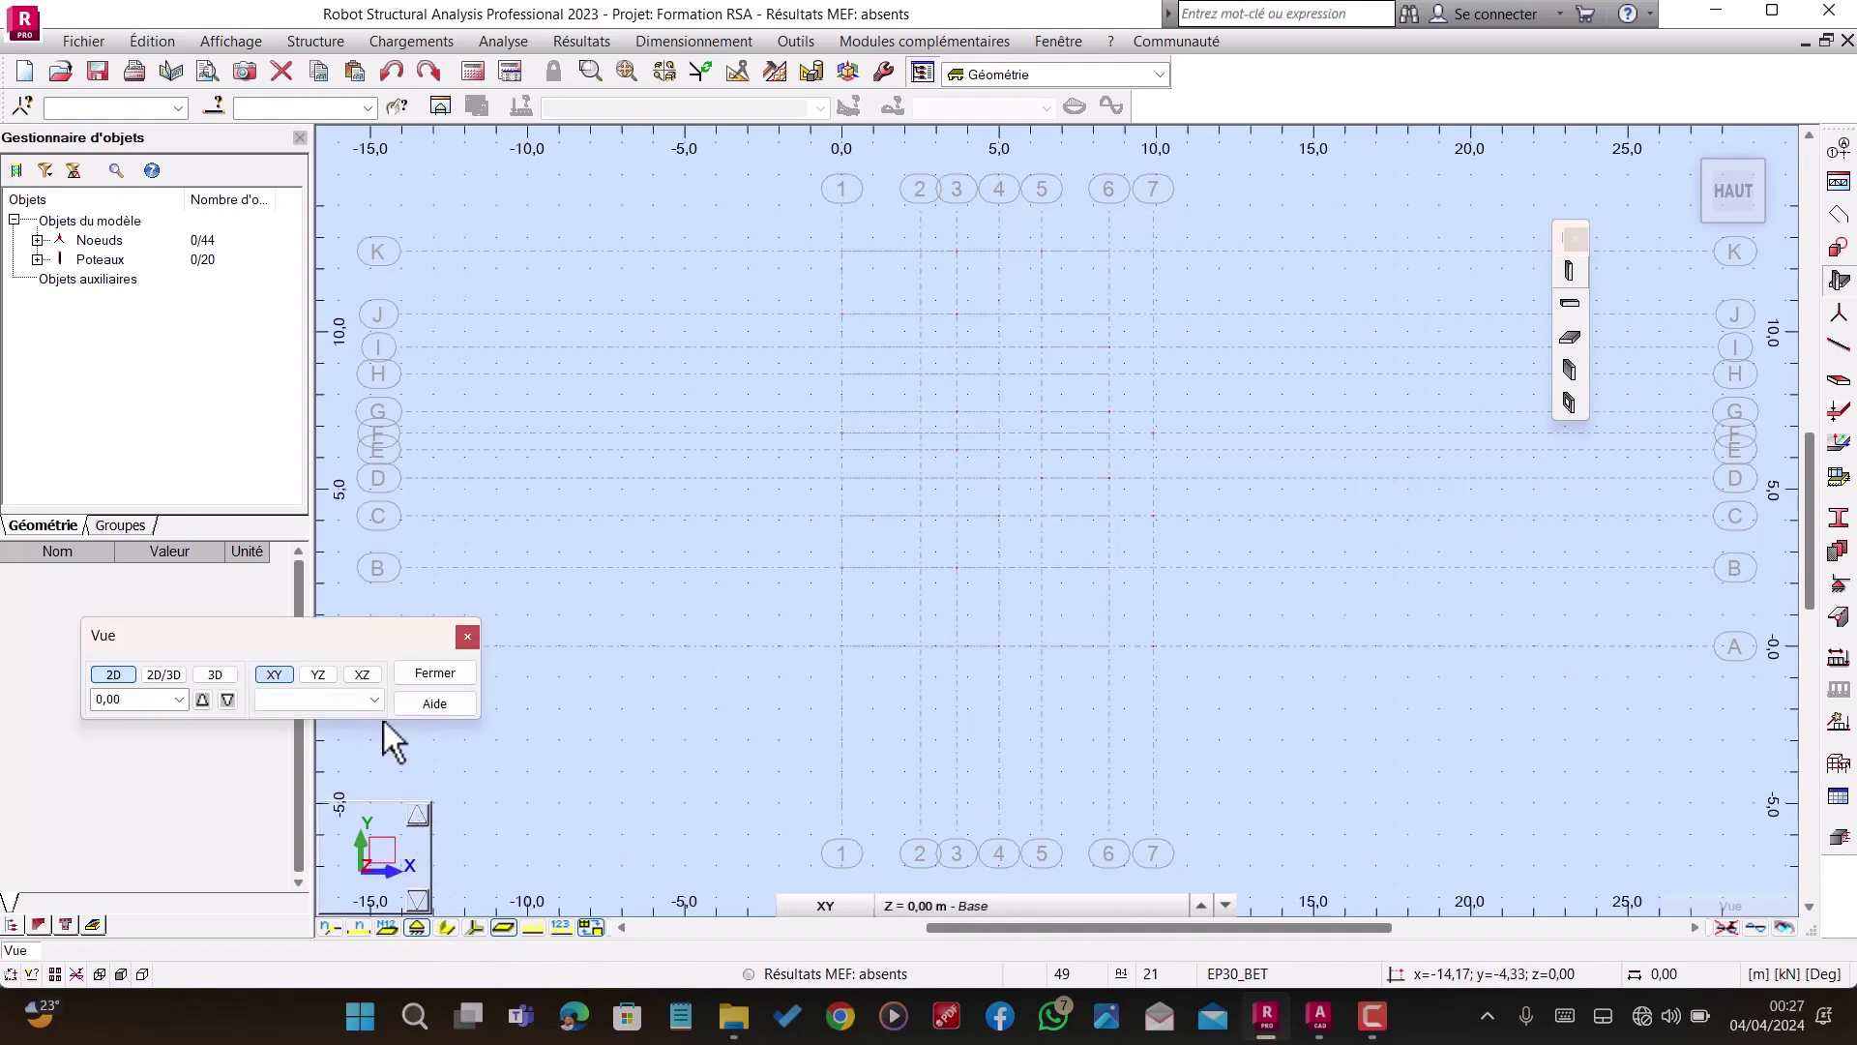
pyautogui.click(228, 674)
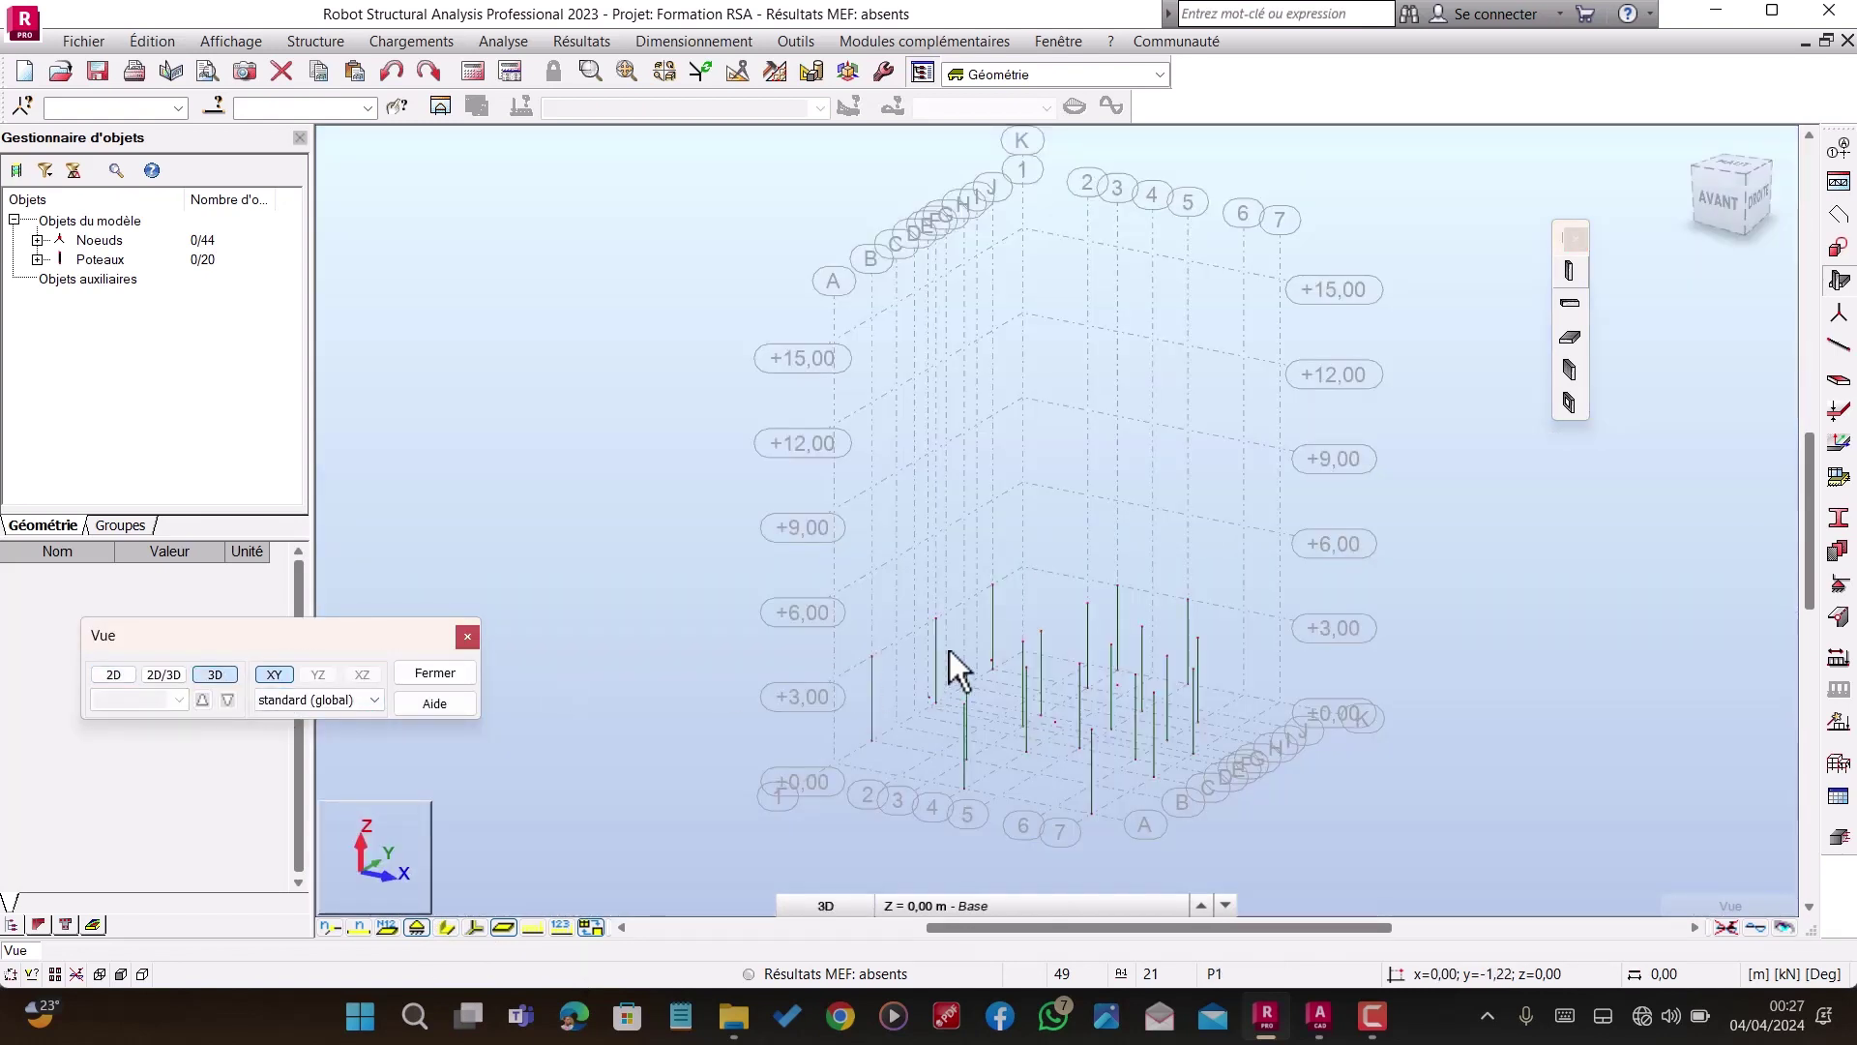
pyautogui.scroll(3, 1120, 733)
pyautogui.scroll(-2, 1400, 489)
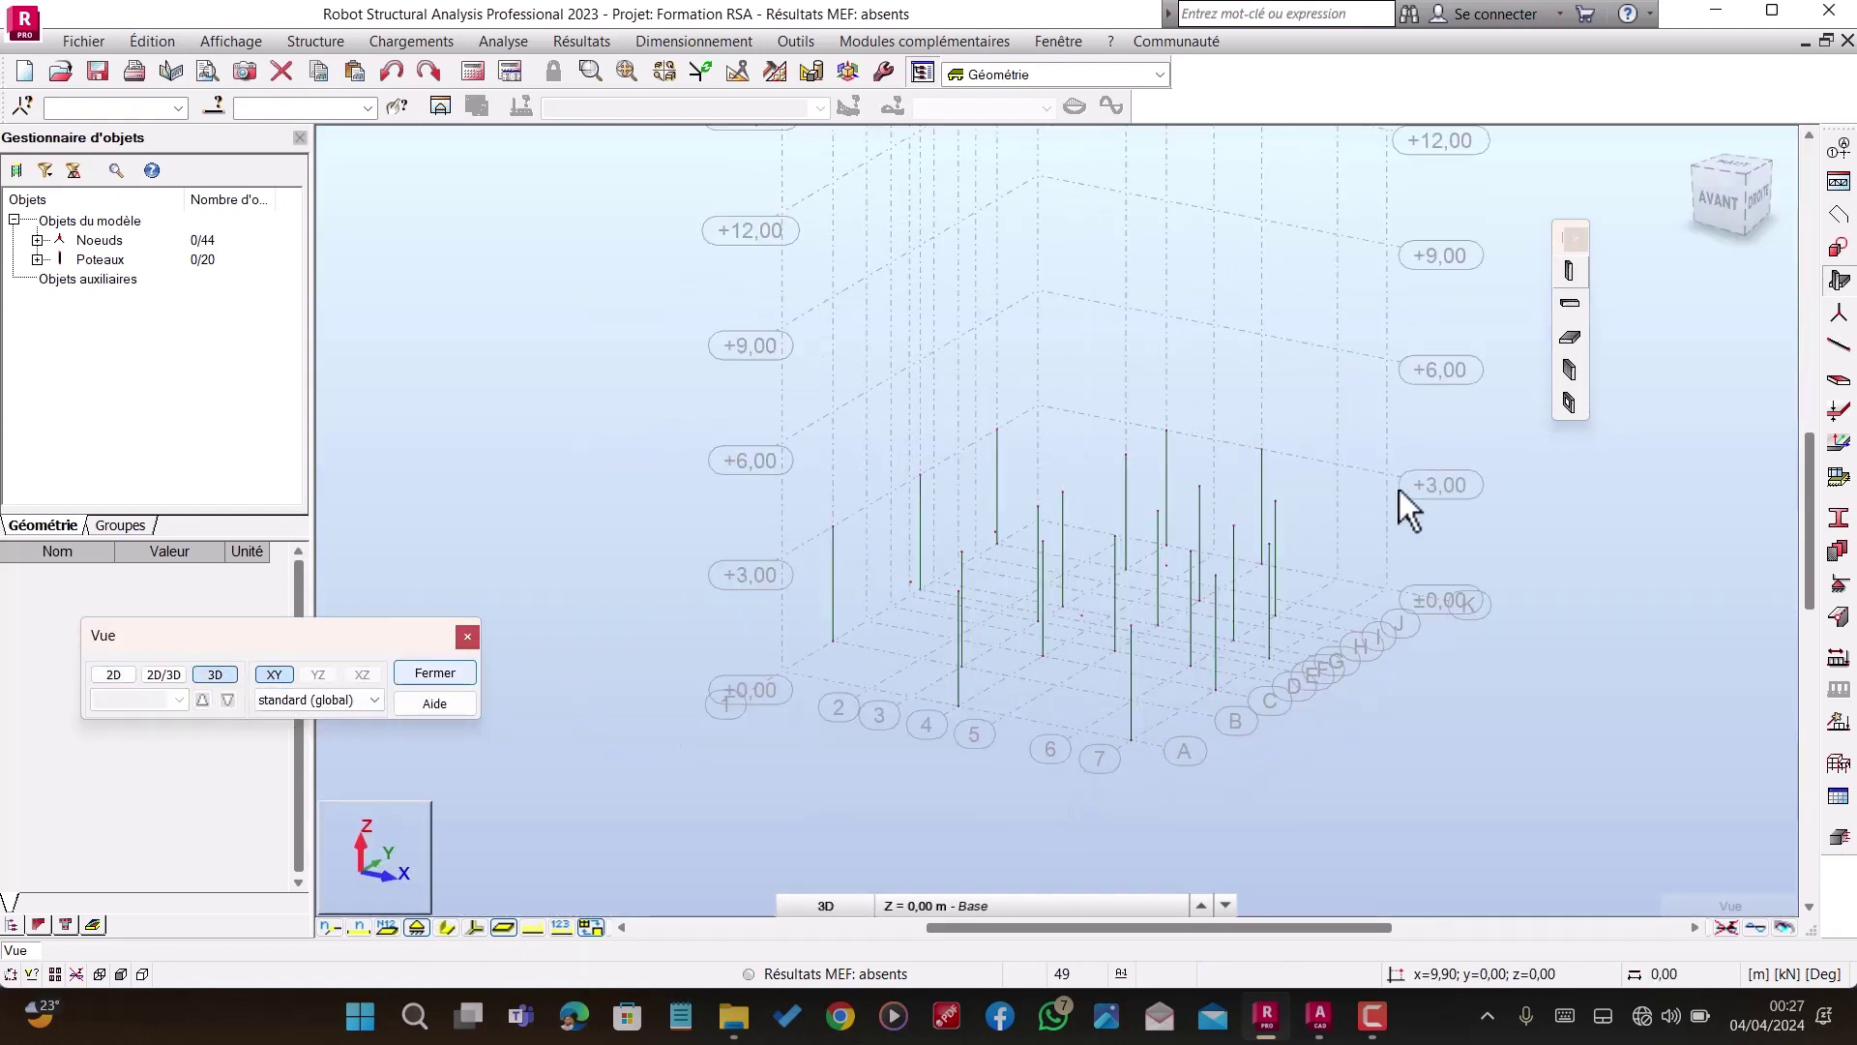
pyautogui.scroll(2, 1060, 677)
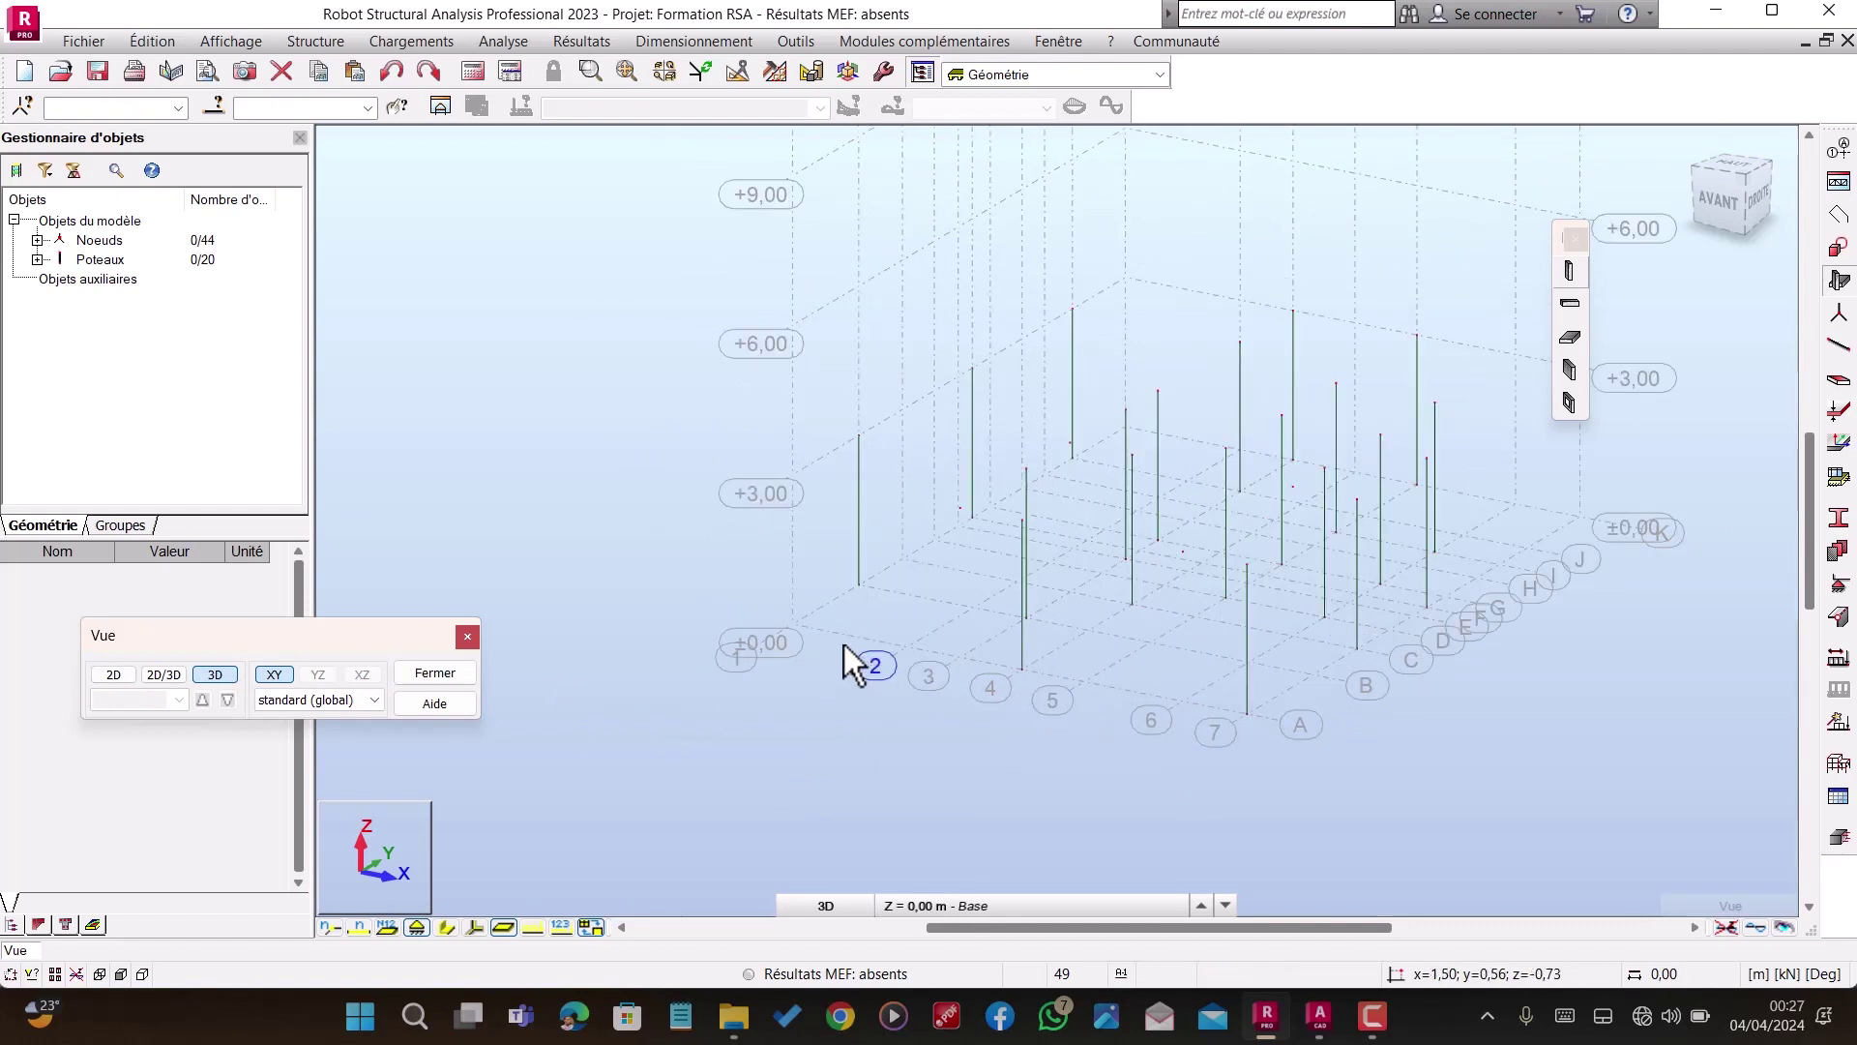
pyautogui.click(449, 927)
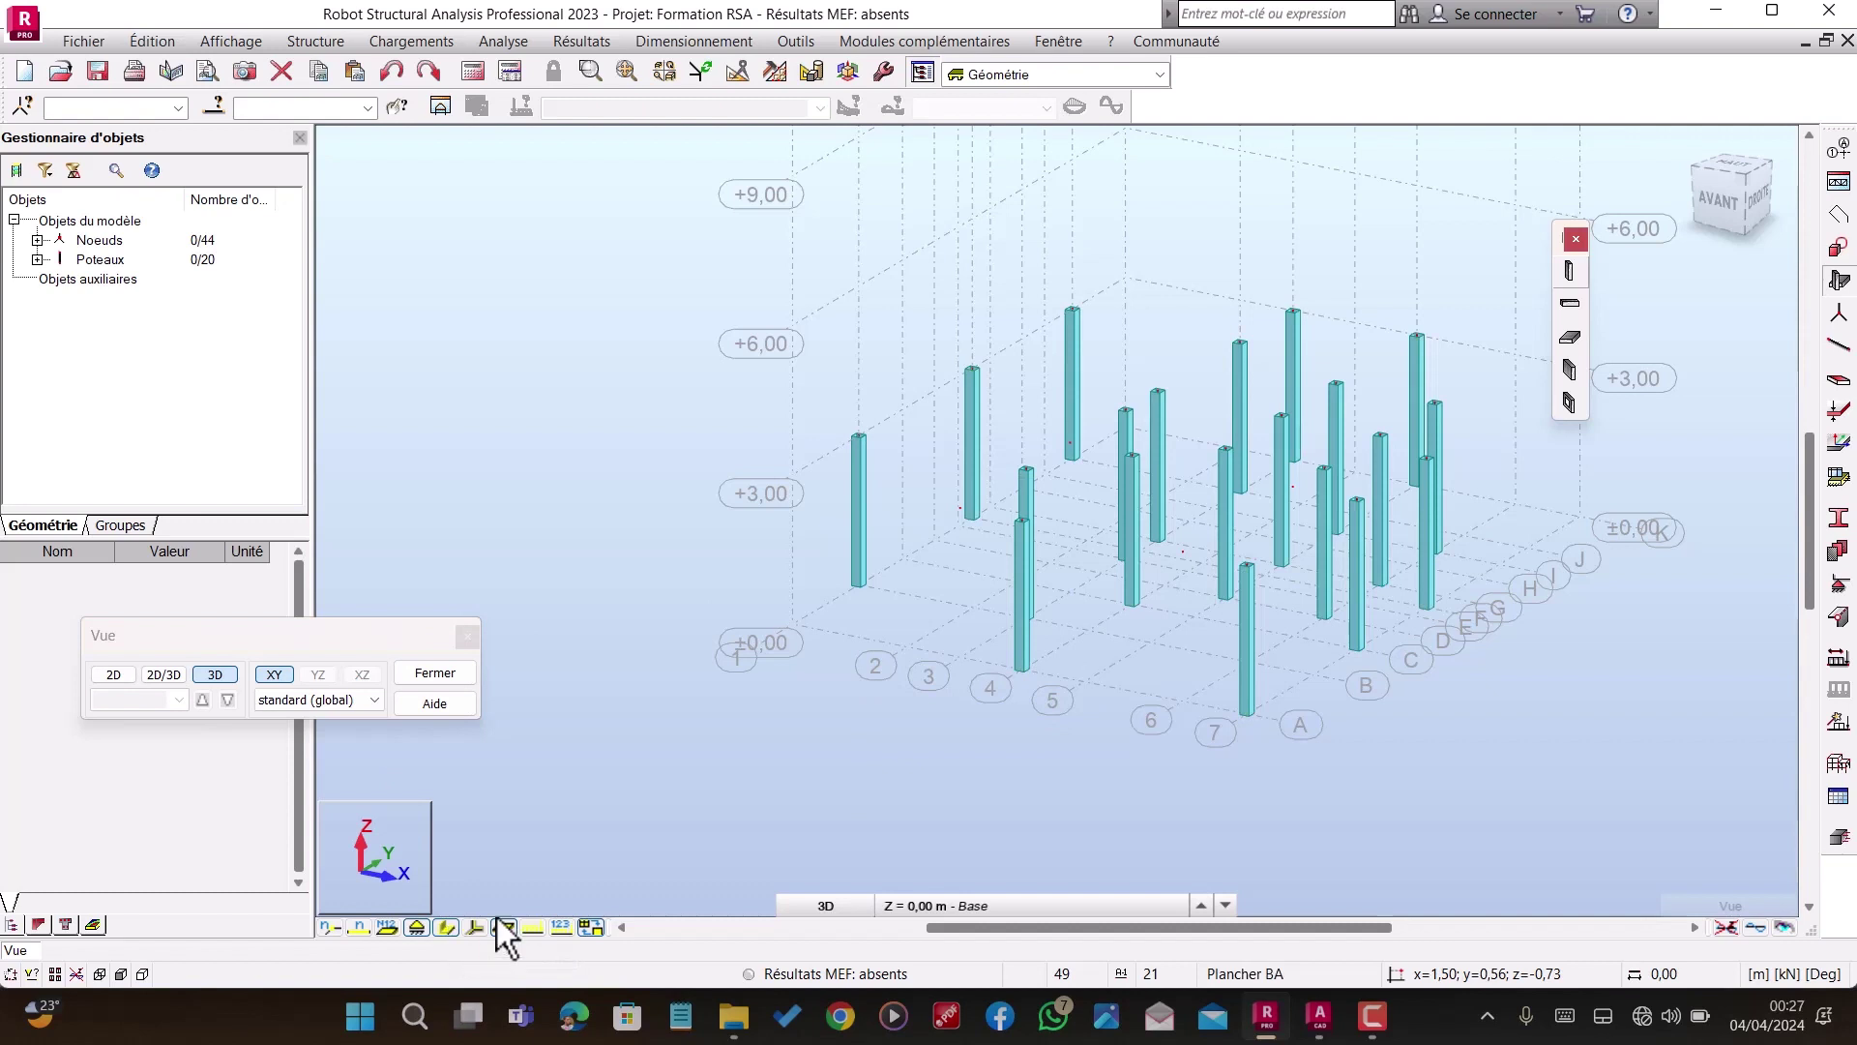
pyautogui.moveTo(1357, 1041)
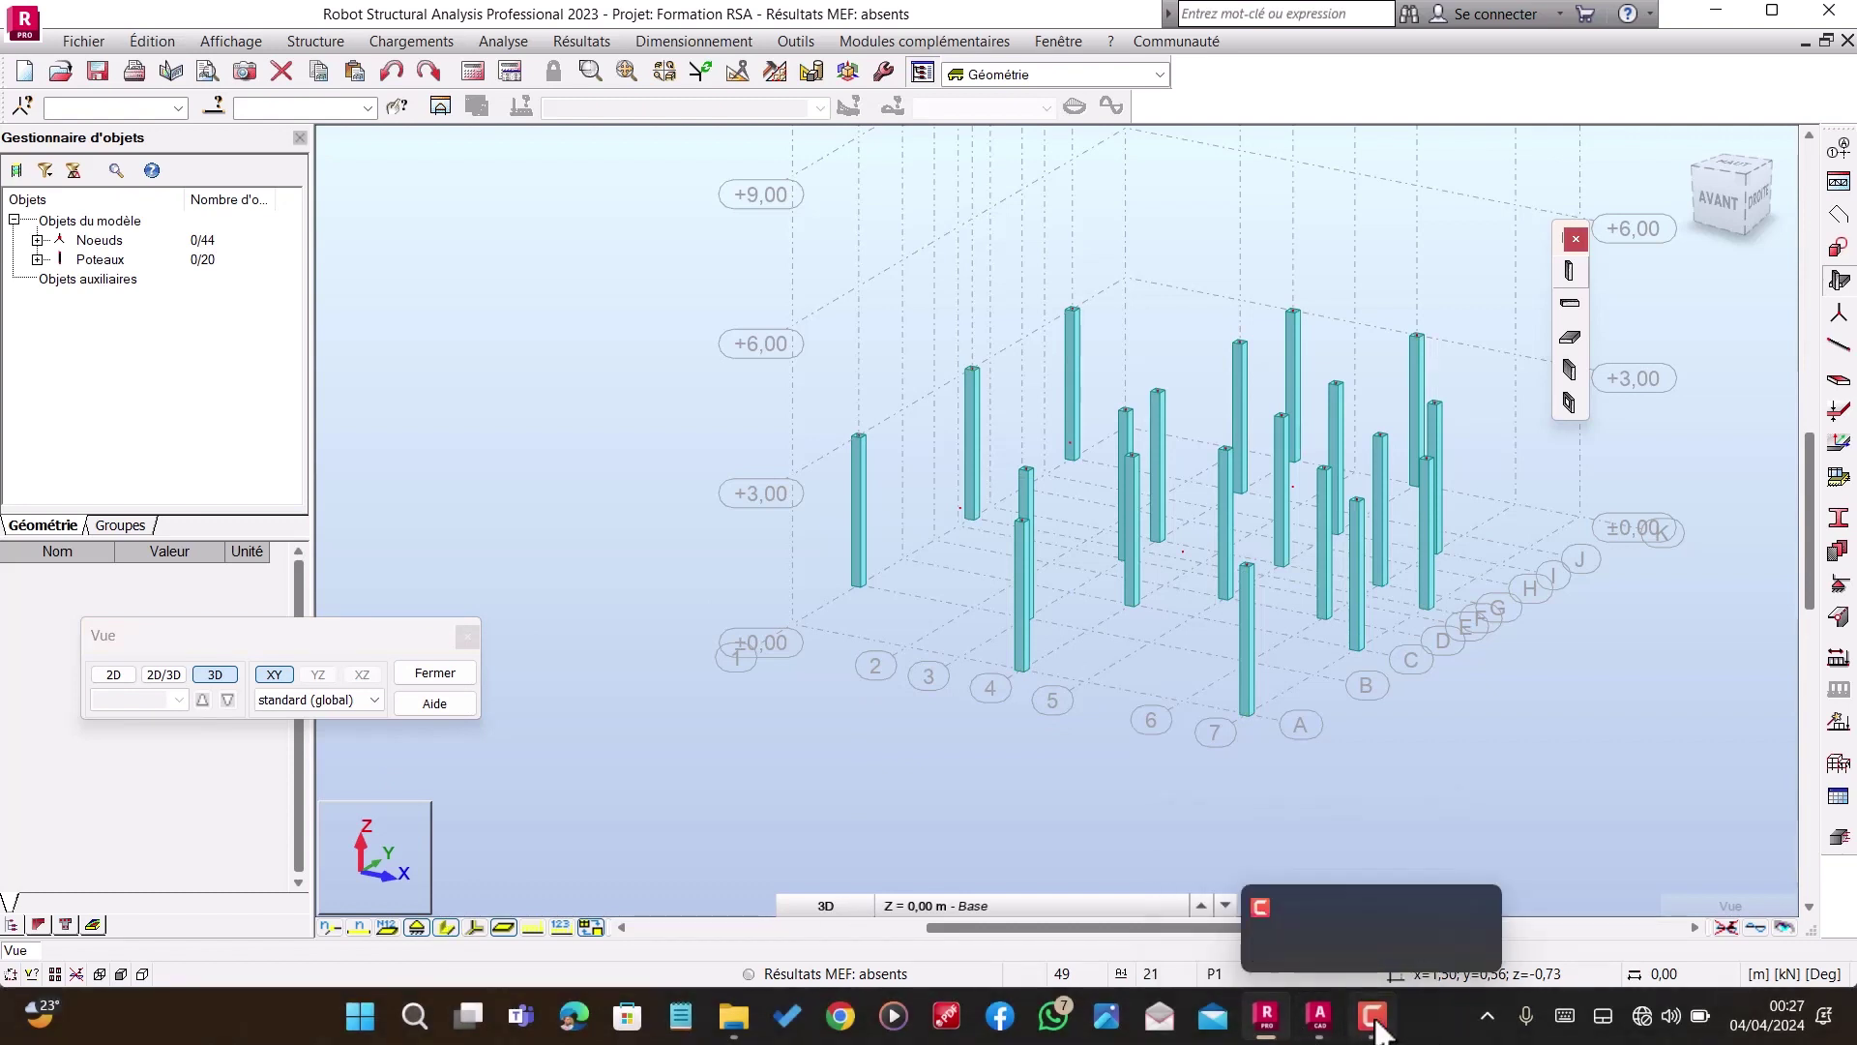
pyautogui.click(1375, 1021)
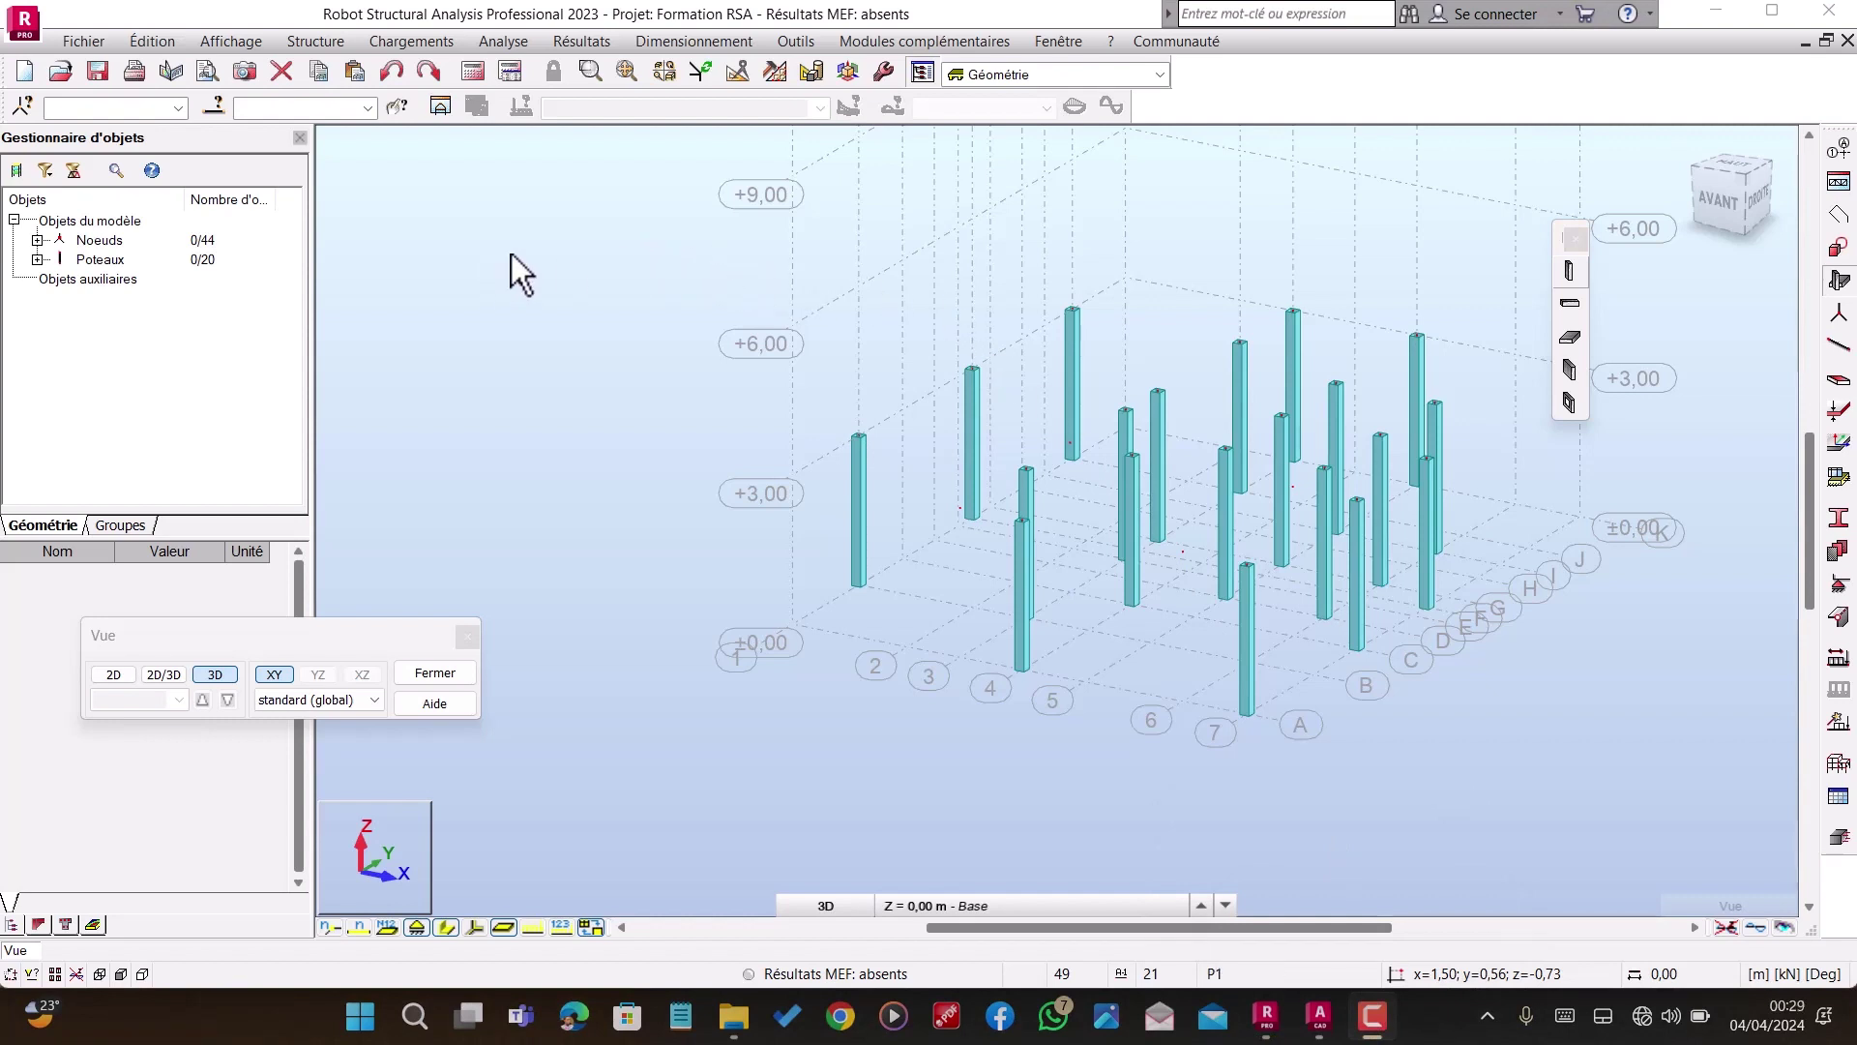
# Step: Examine the column layout in 3D from oblique angles and from directly above
pyautogui.scroll(-3, 1118, 436)
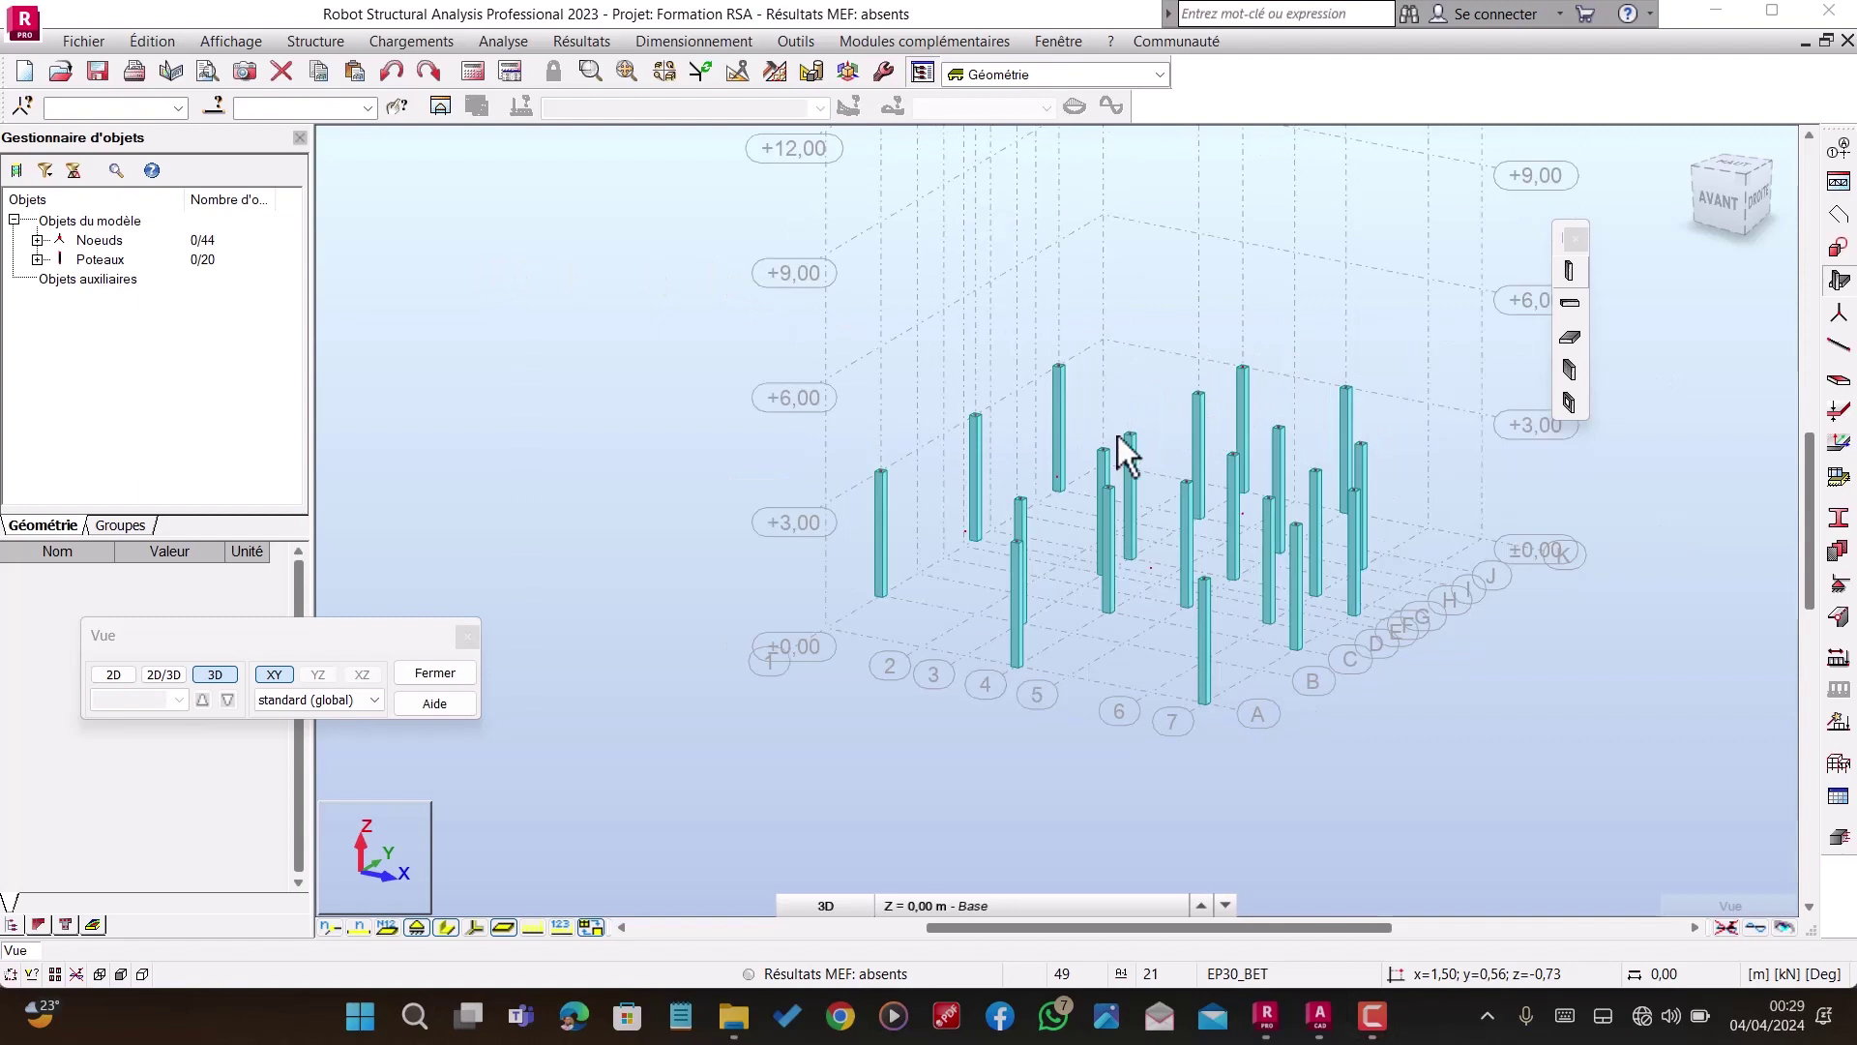
pyautogui.scroll(3, 1296, 463)
pyautogui.scroll(-2, 1218, 495)
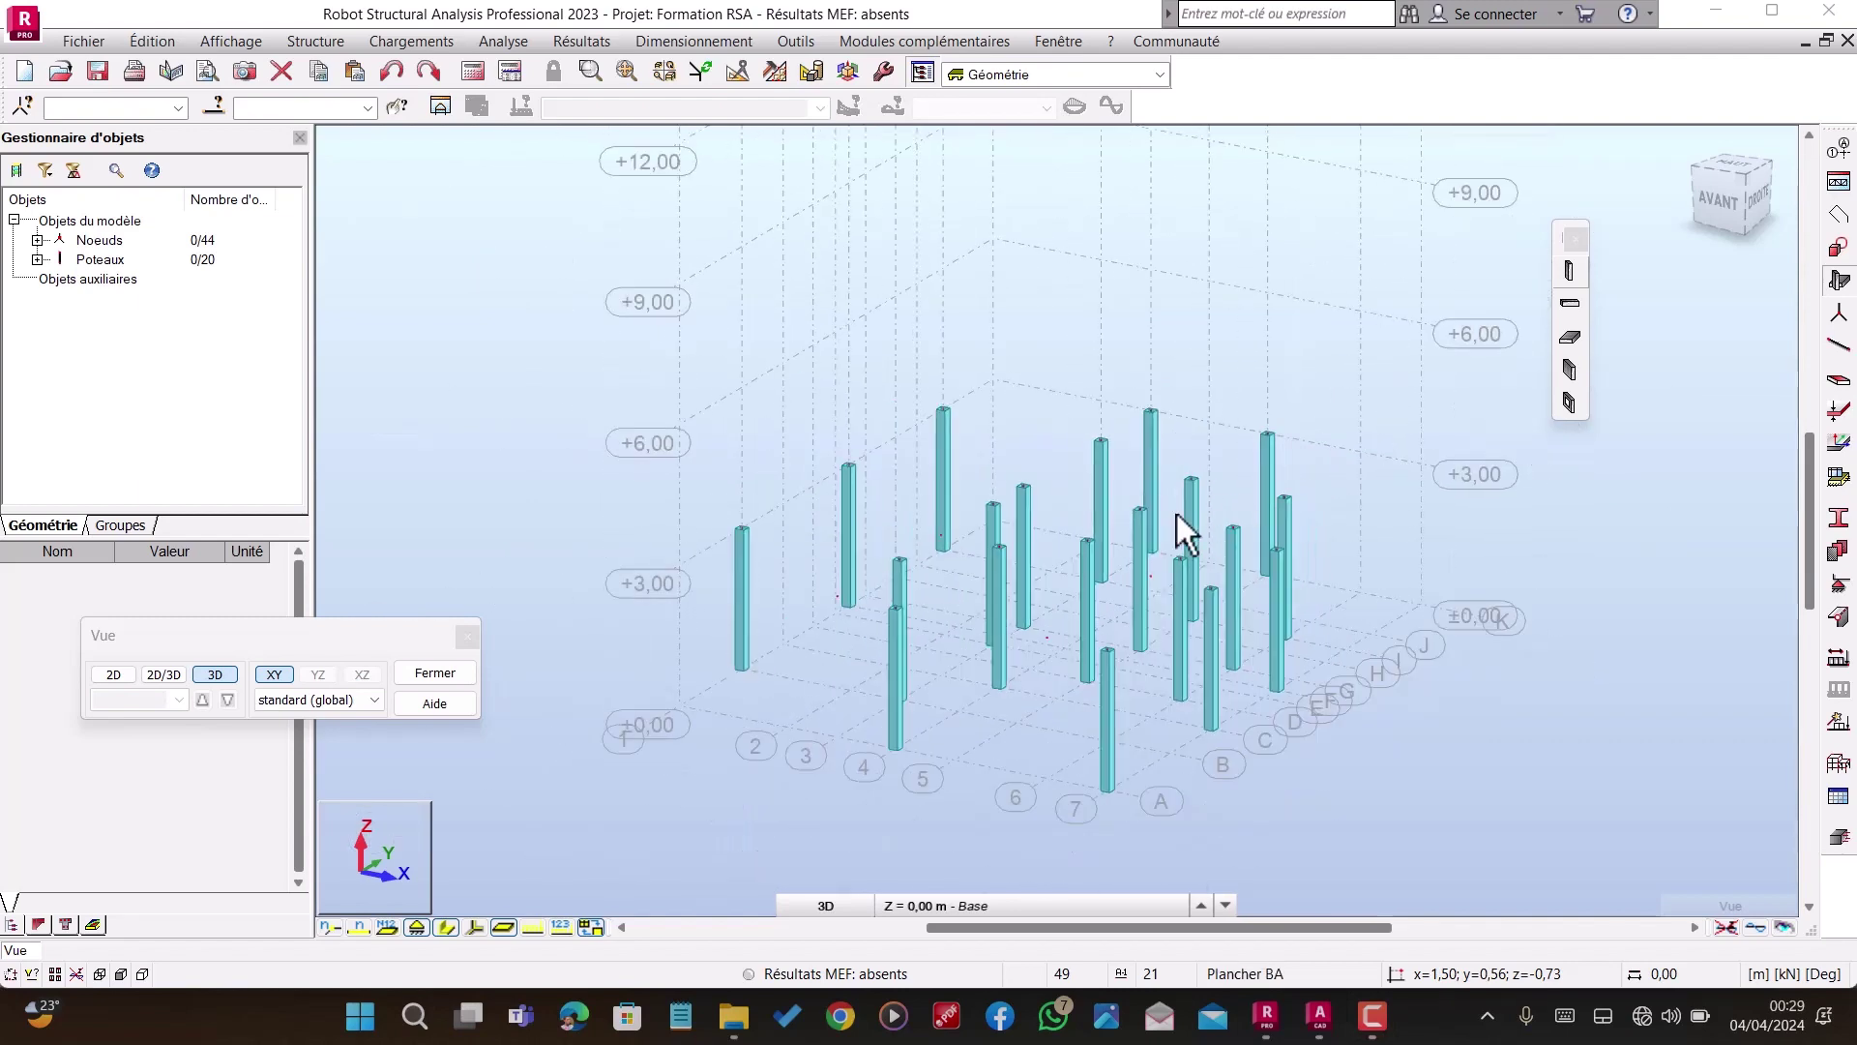
pyautogui.scroll(-2, 1200, 624)
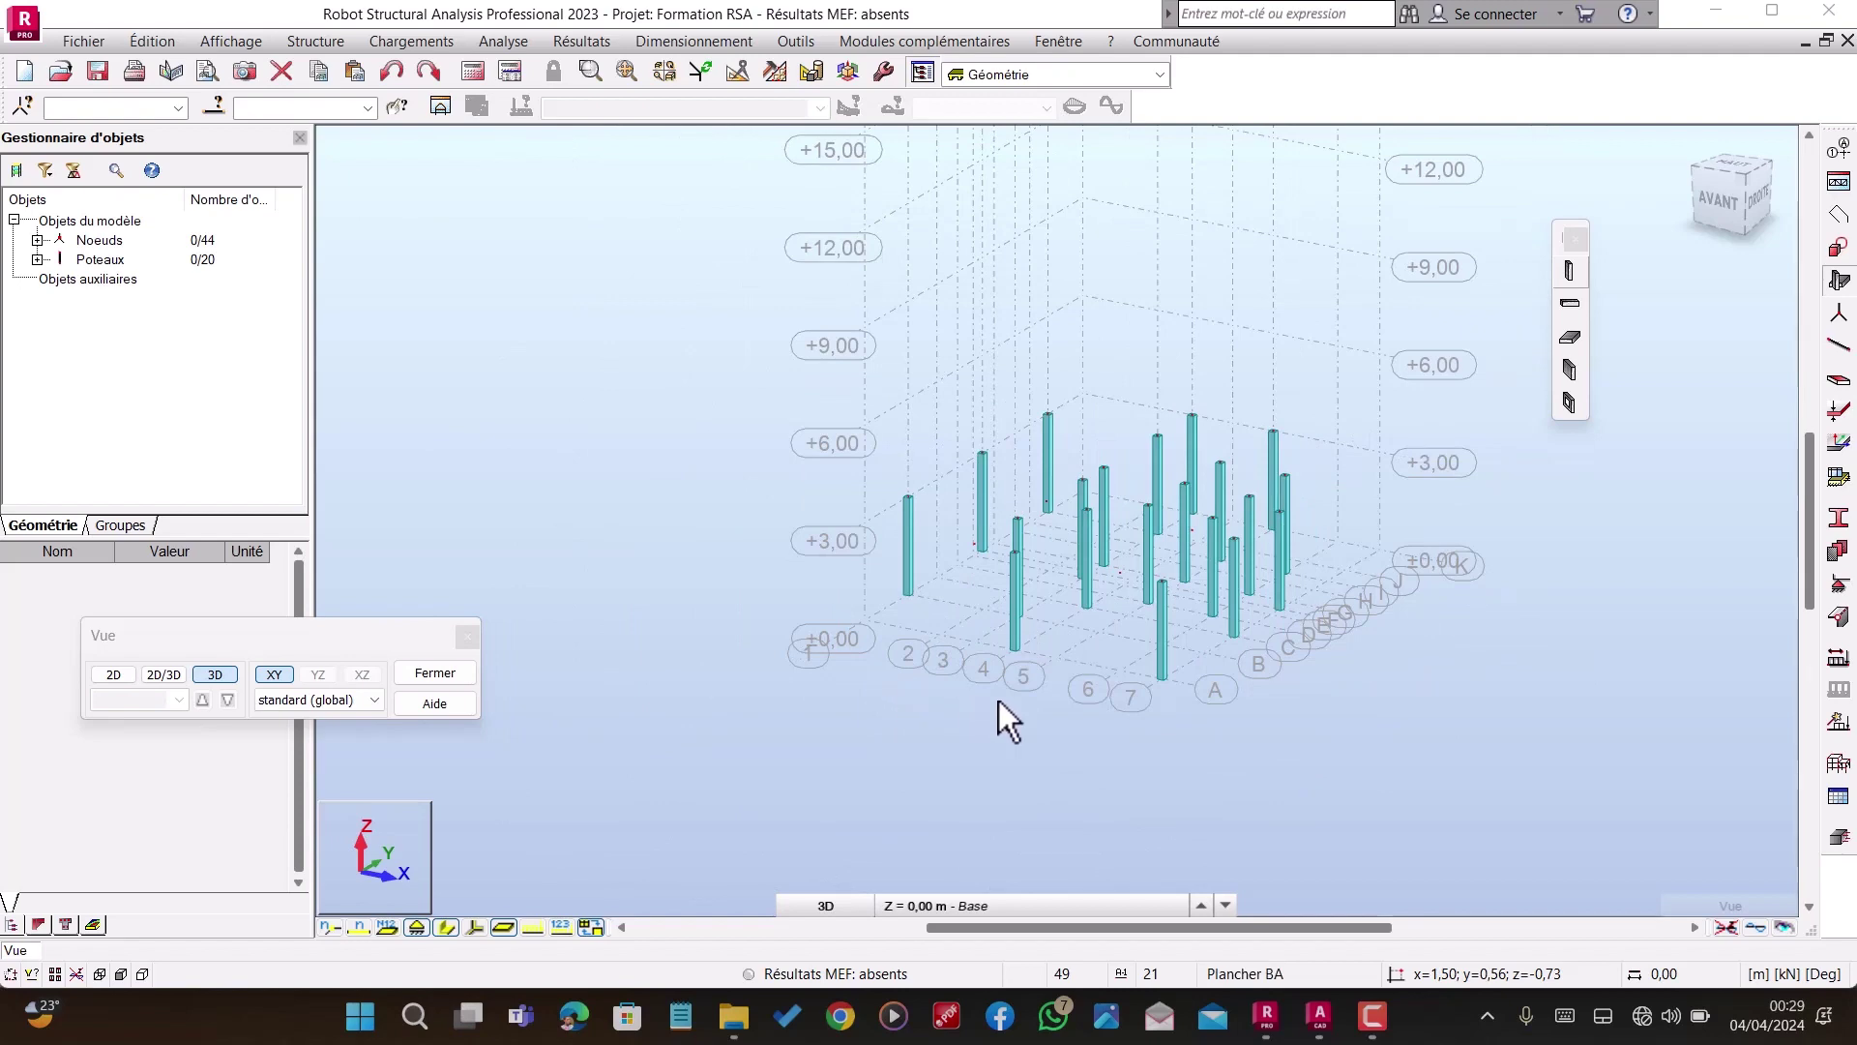
pyautogui.moveTo(1738, 197); pyautogui.dragTo(1760, 167)
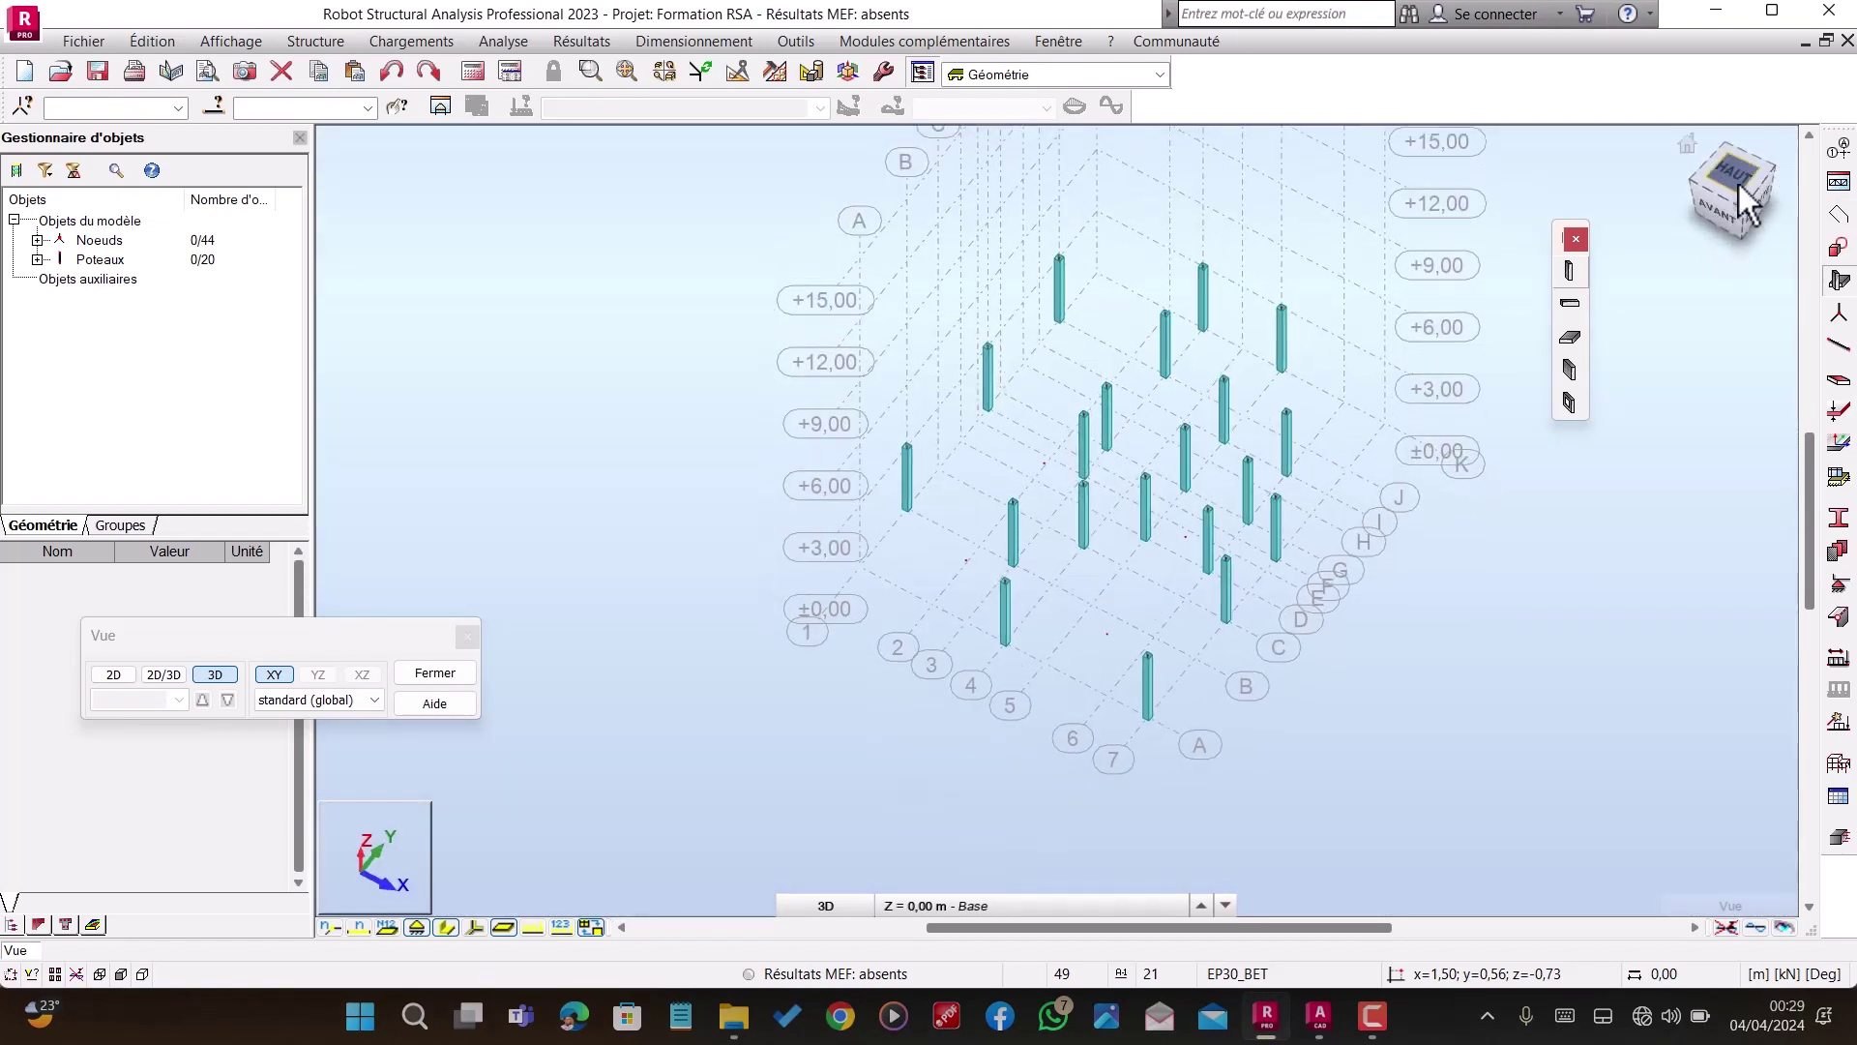
pyautogui.click(1739, 170)
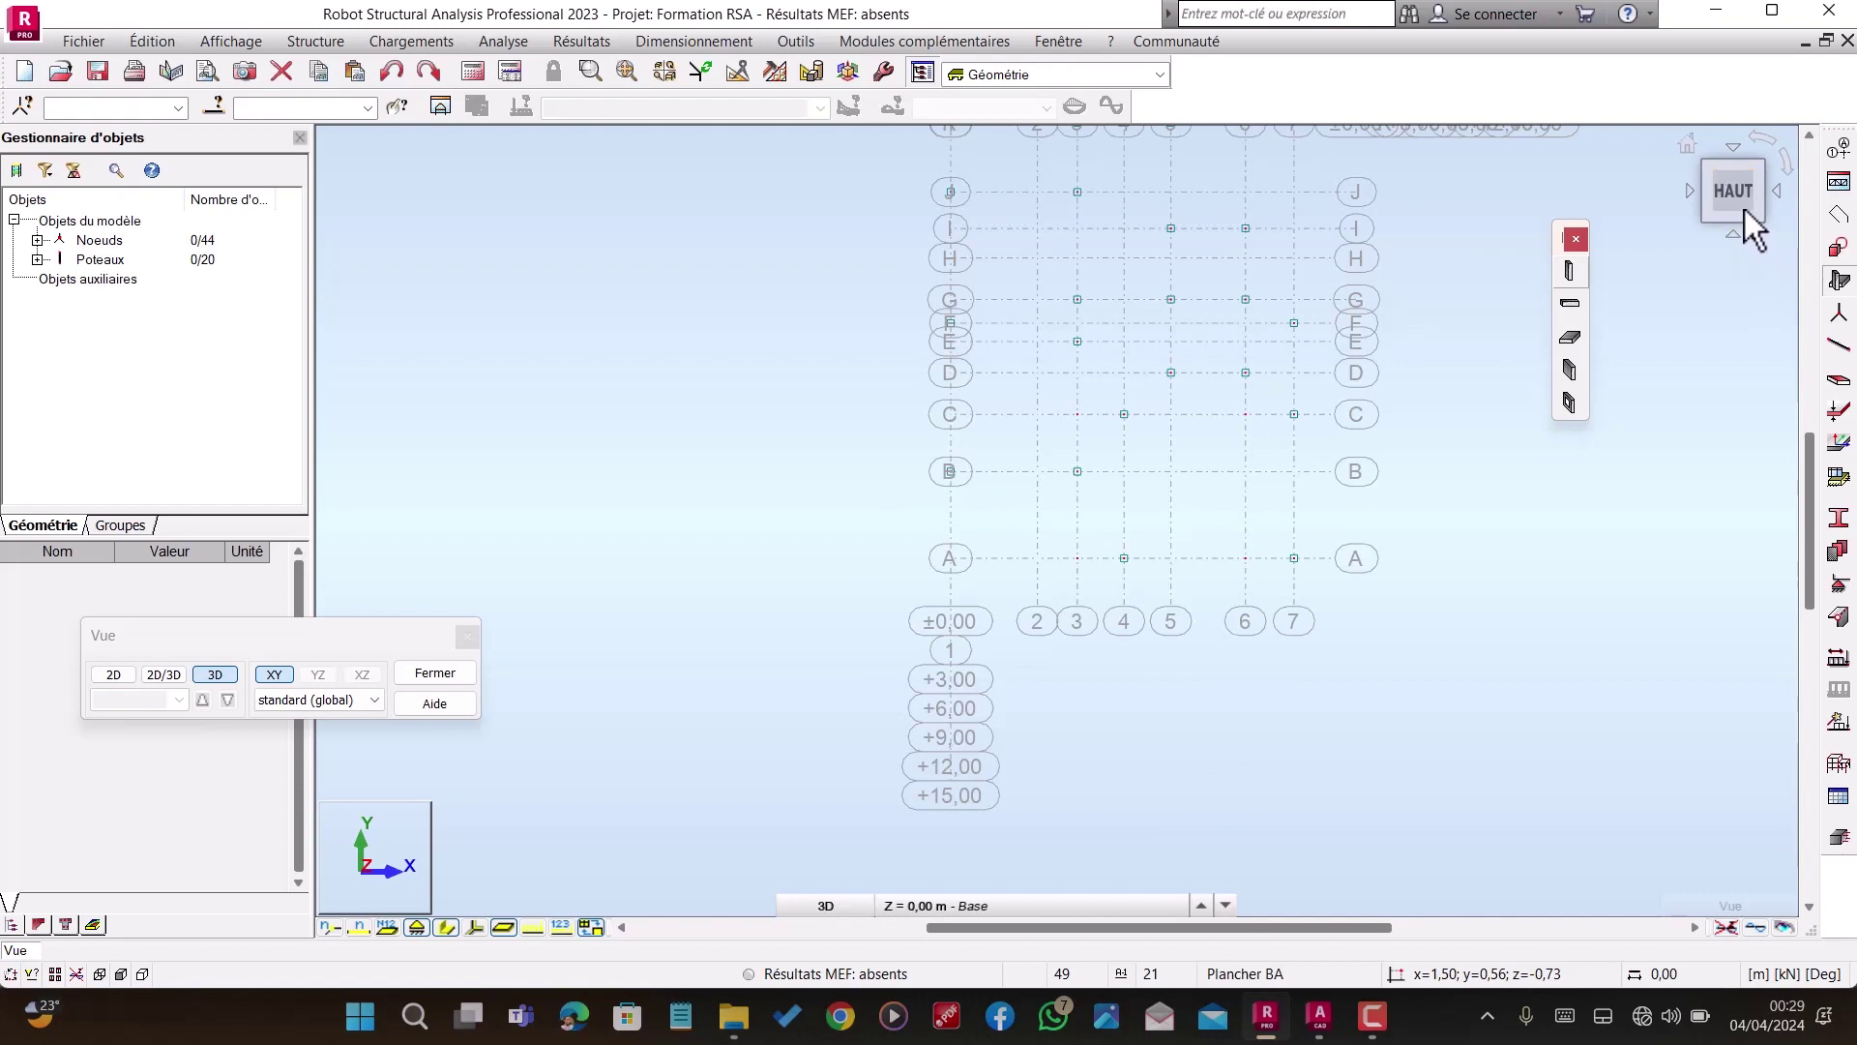
pyautogui.moveTo(1739, 199); pyautogui.dragTo(1698, 134)
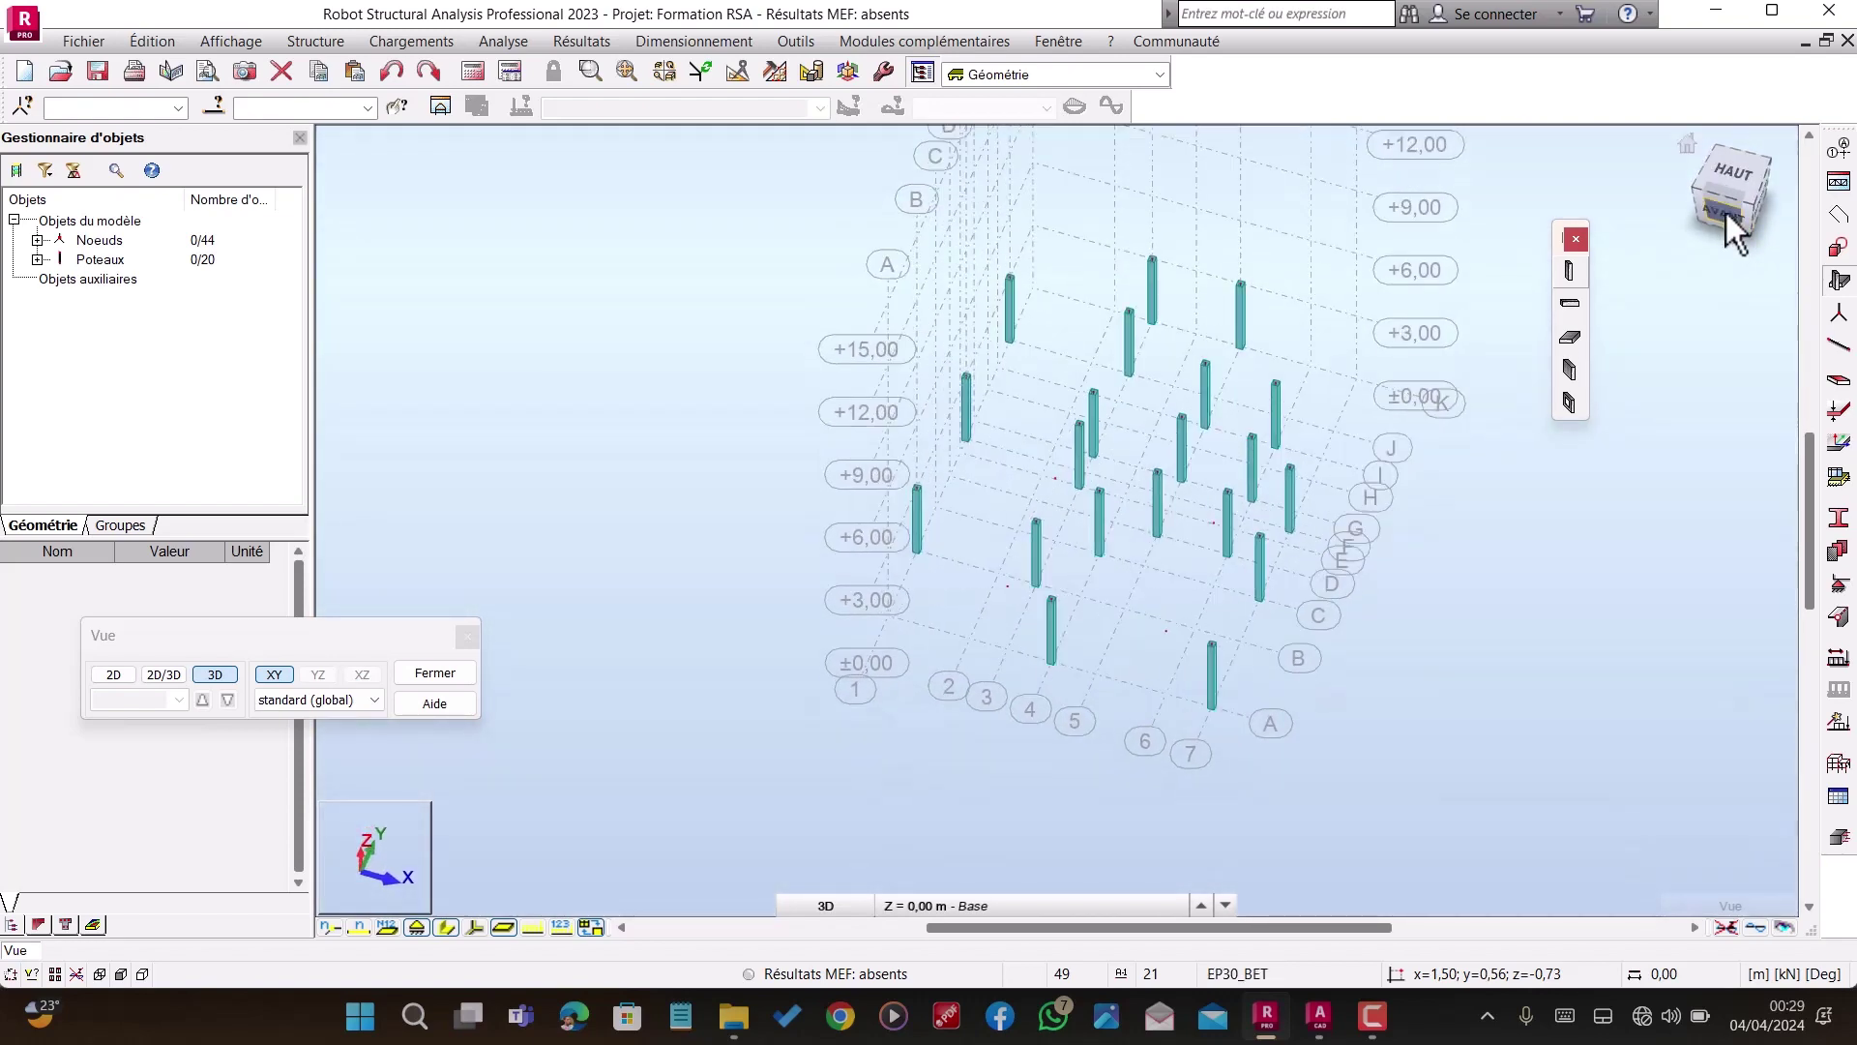
# Step: Examine the column layout in 3D from the front and from oblique angles on both sides
pyautogui.click(1726, 208)
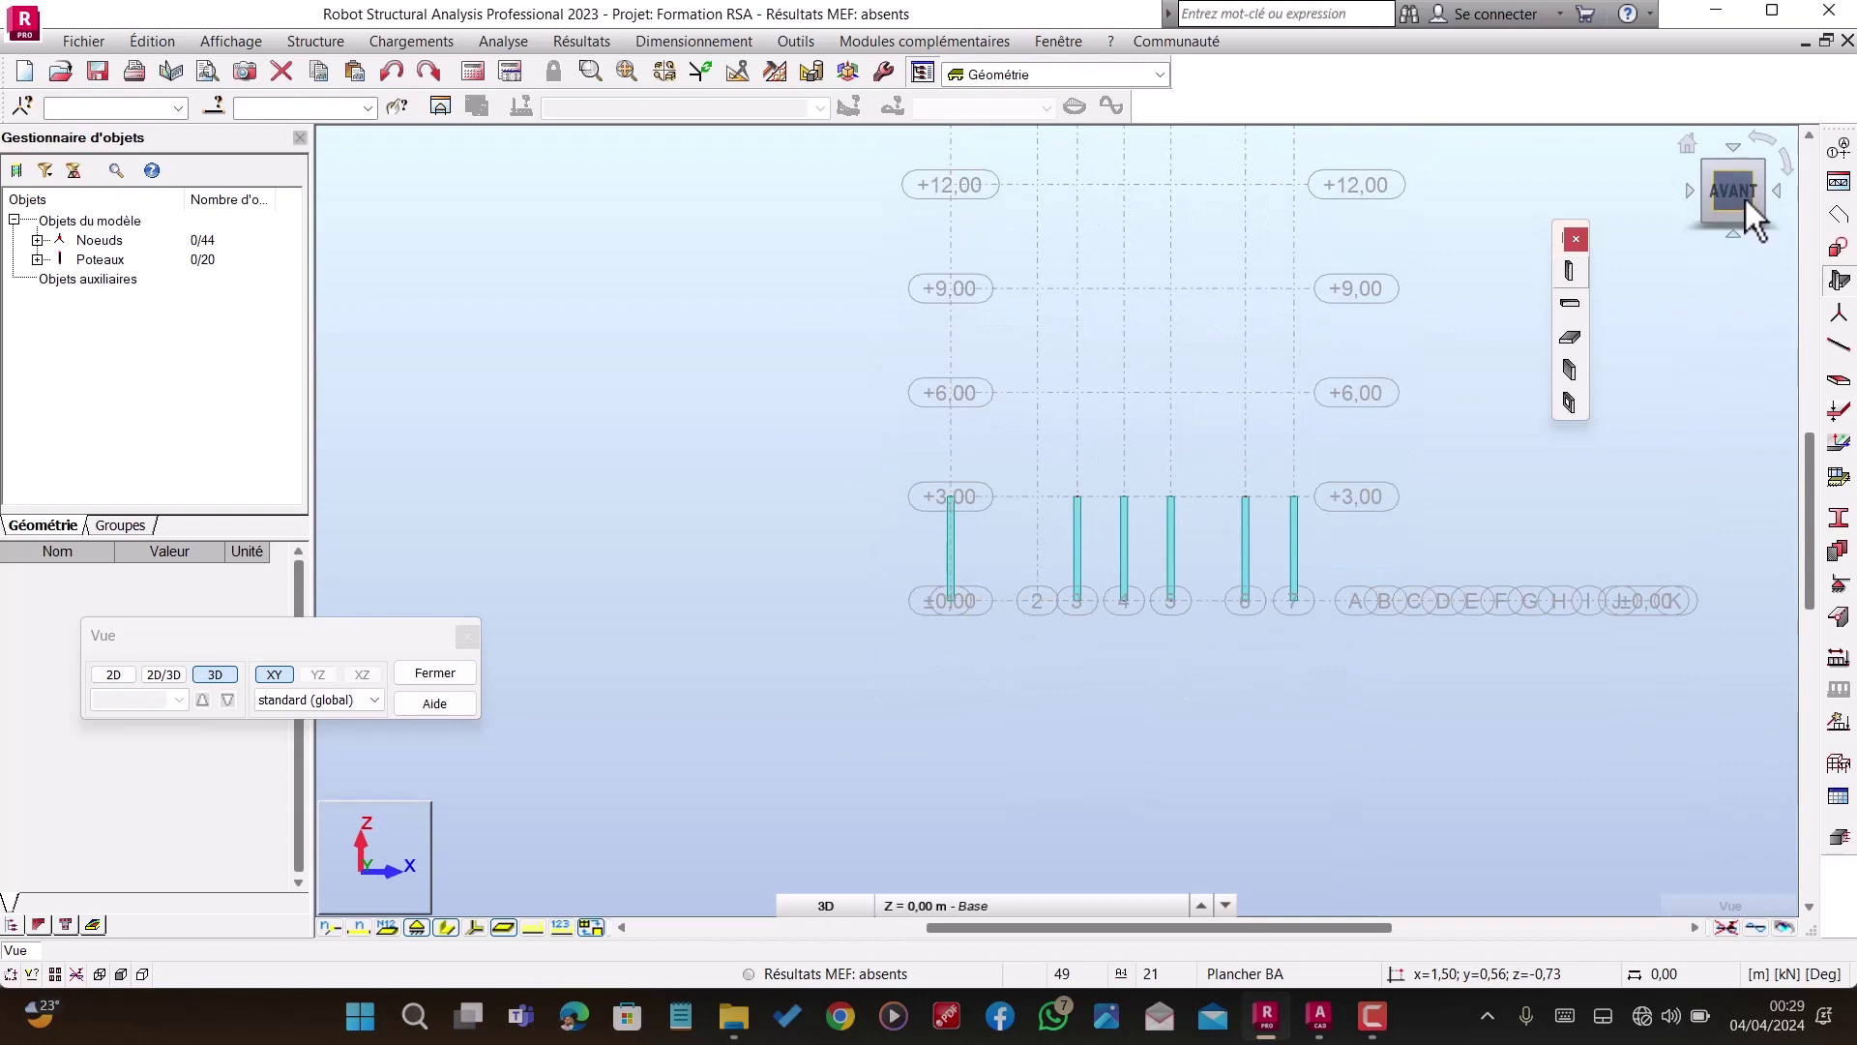
pyautogui.moveTo(1746, 202); pyautogui.dragTo(1798, 260)
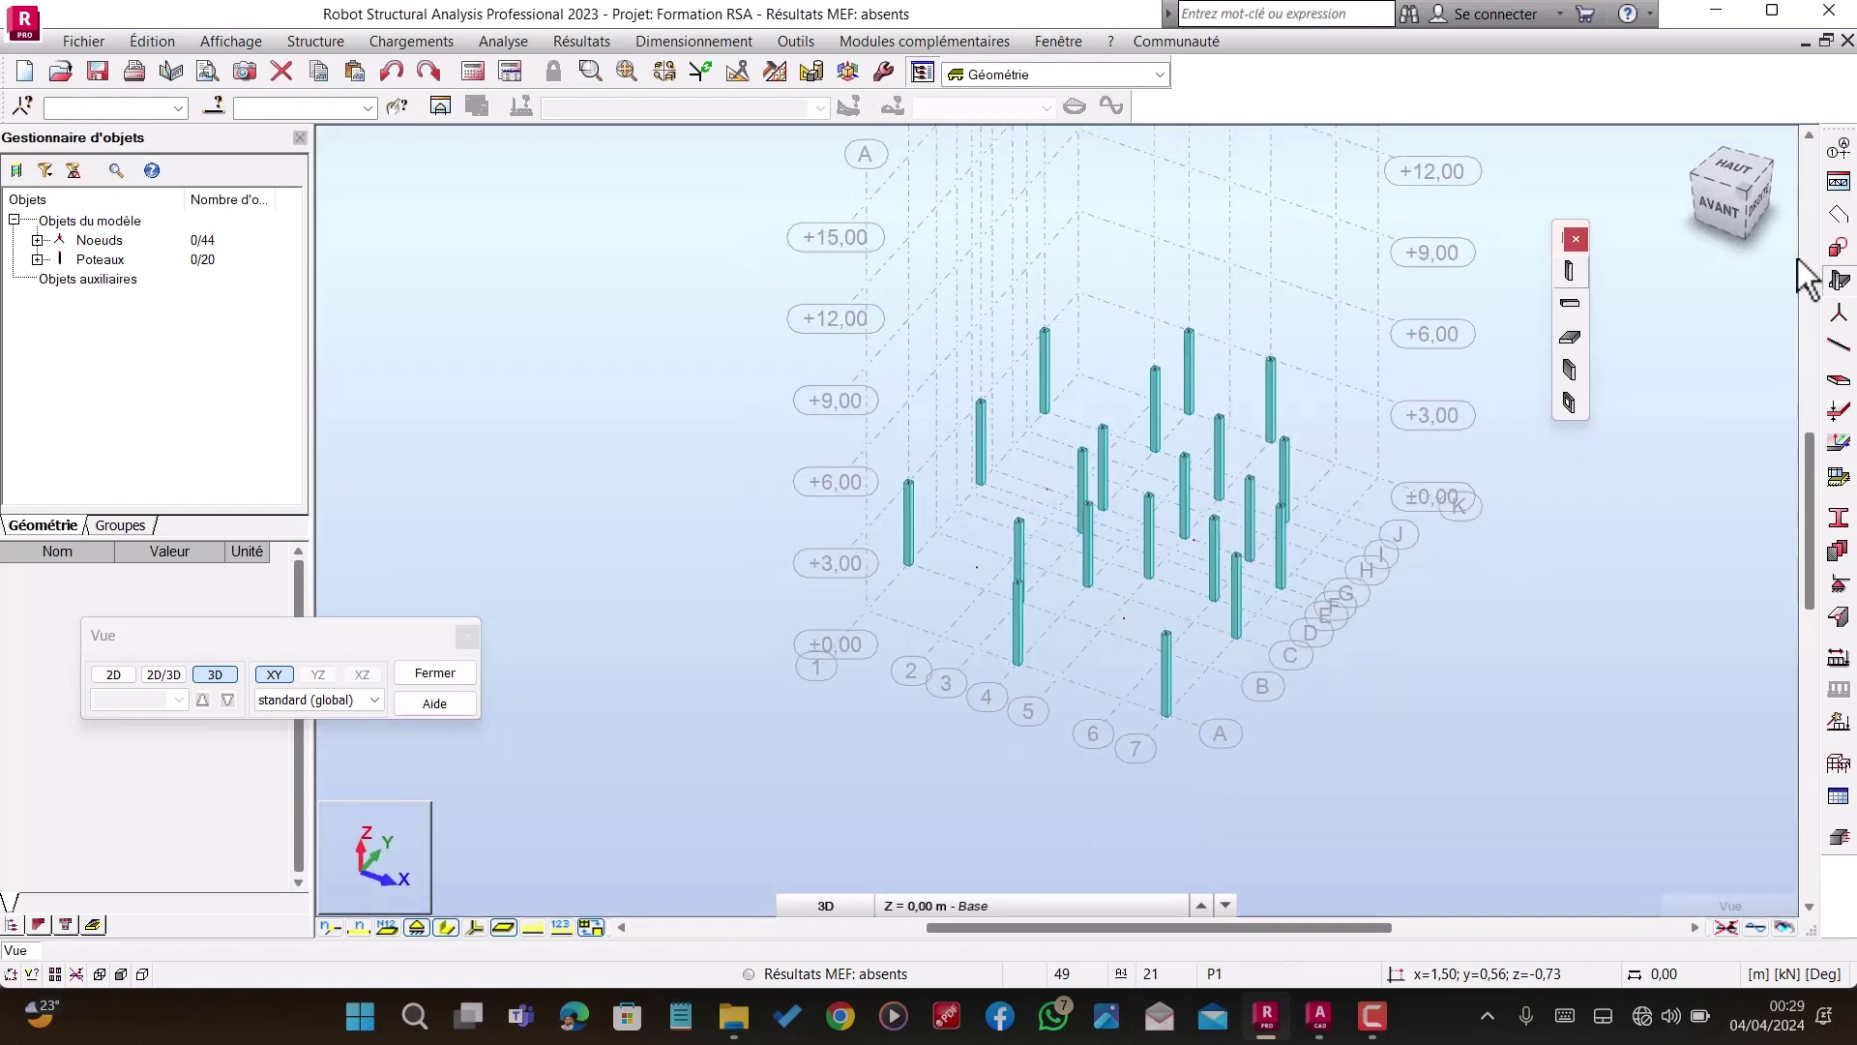
pyautogui.keyDown('shift'); pyautogui.moveTo(980, 751); pyautogui.dragTo(1097, 699, button='middle'); pyautogui.keyUp('shift')
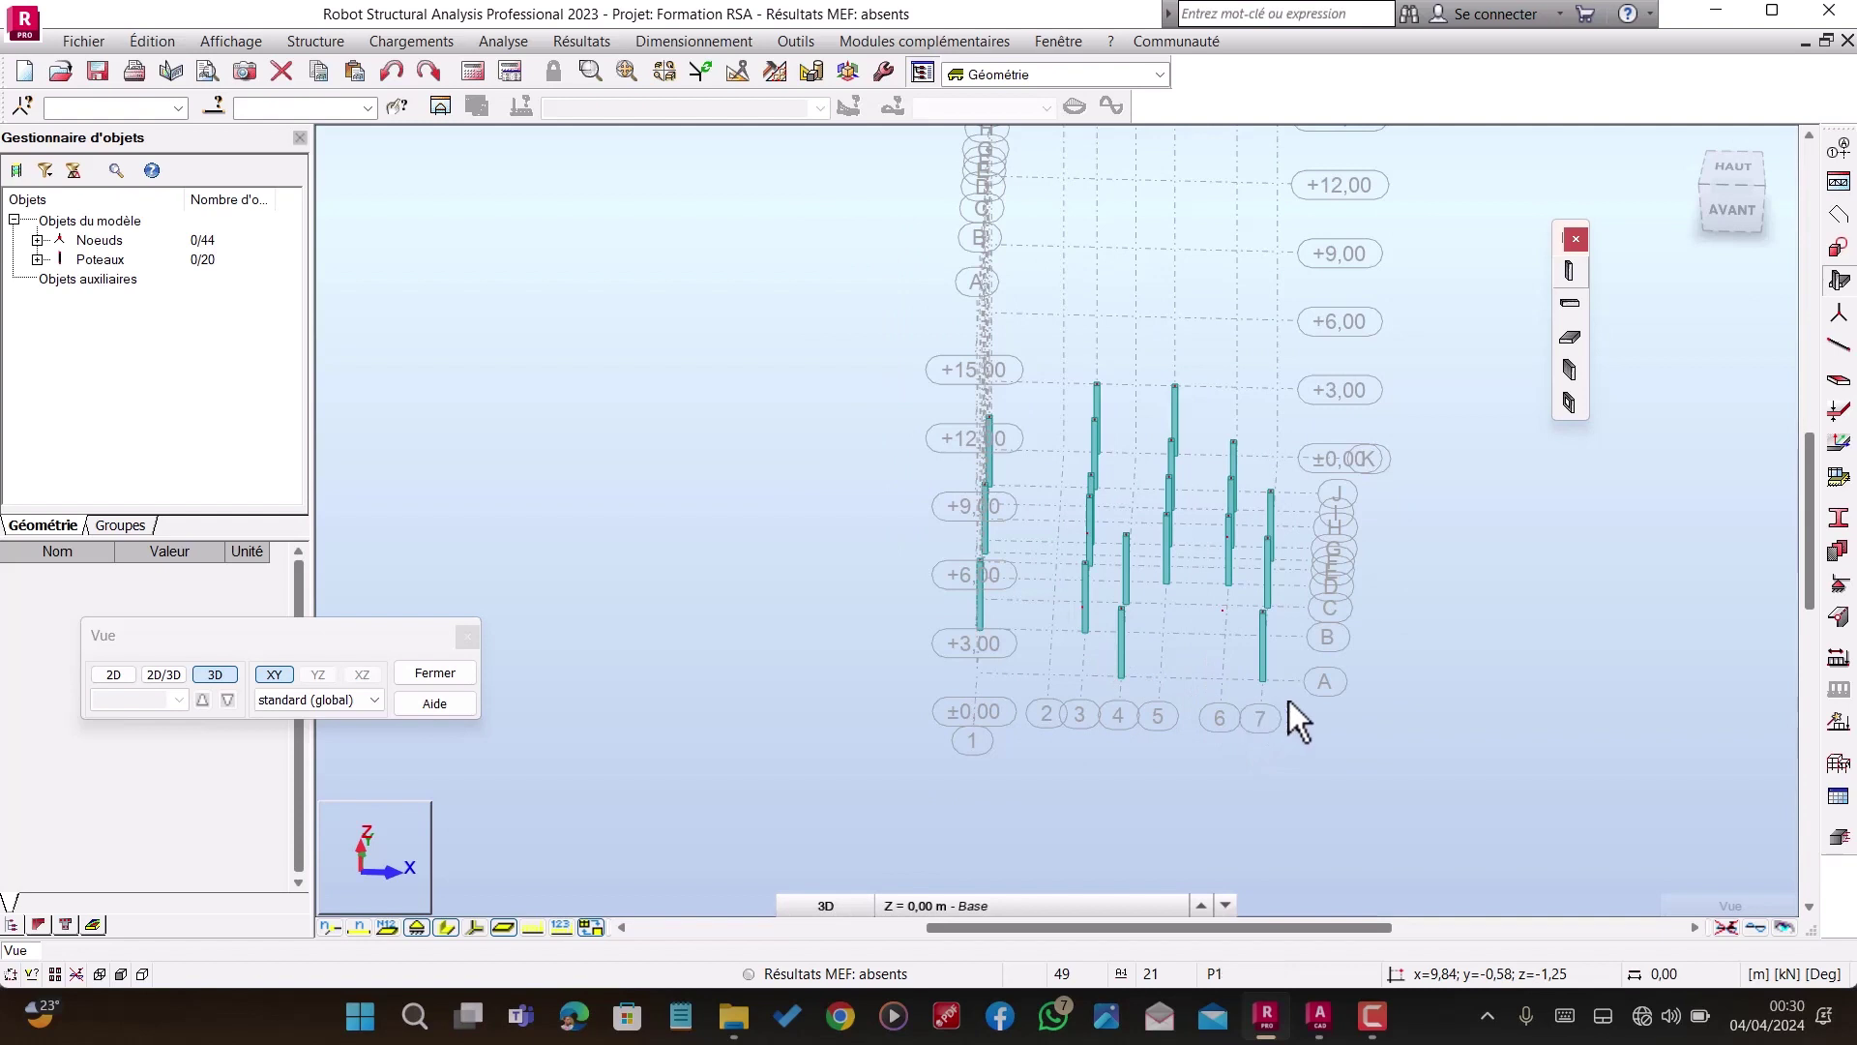
pyautogui.keyDown('shift'); pyautogui.moveTo(1289, 701); pyautogui.dragTo(1317, 705, button='middle'); pyautogui.keyUp('shift')
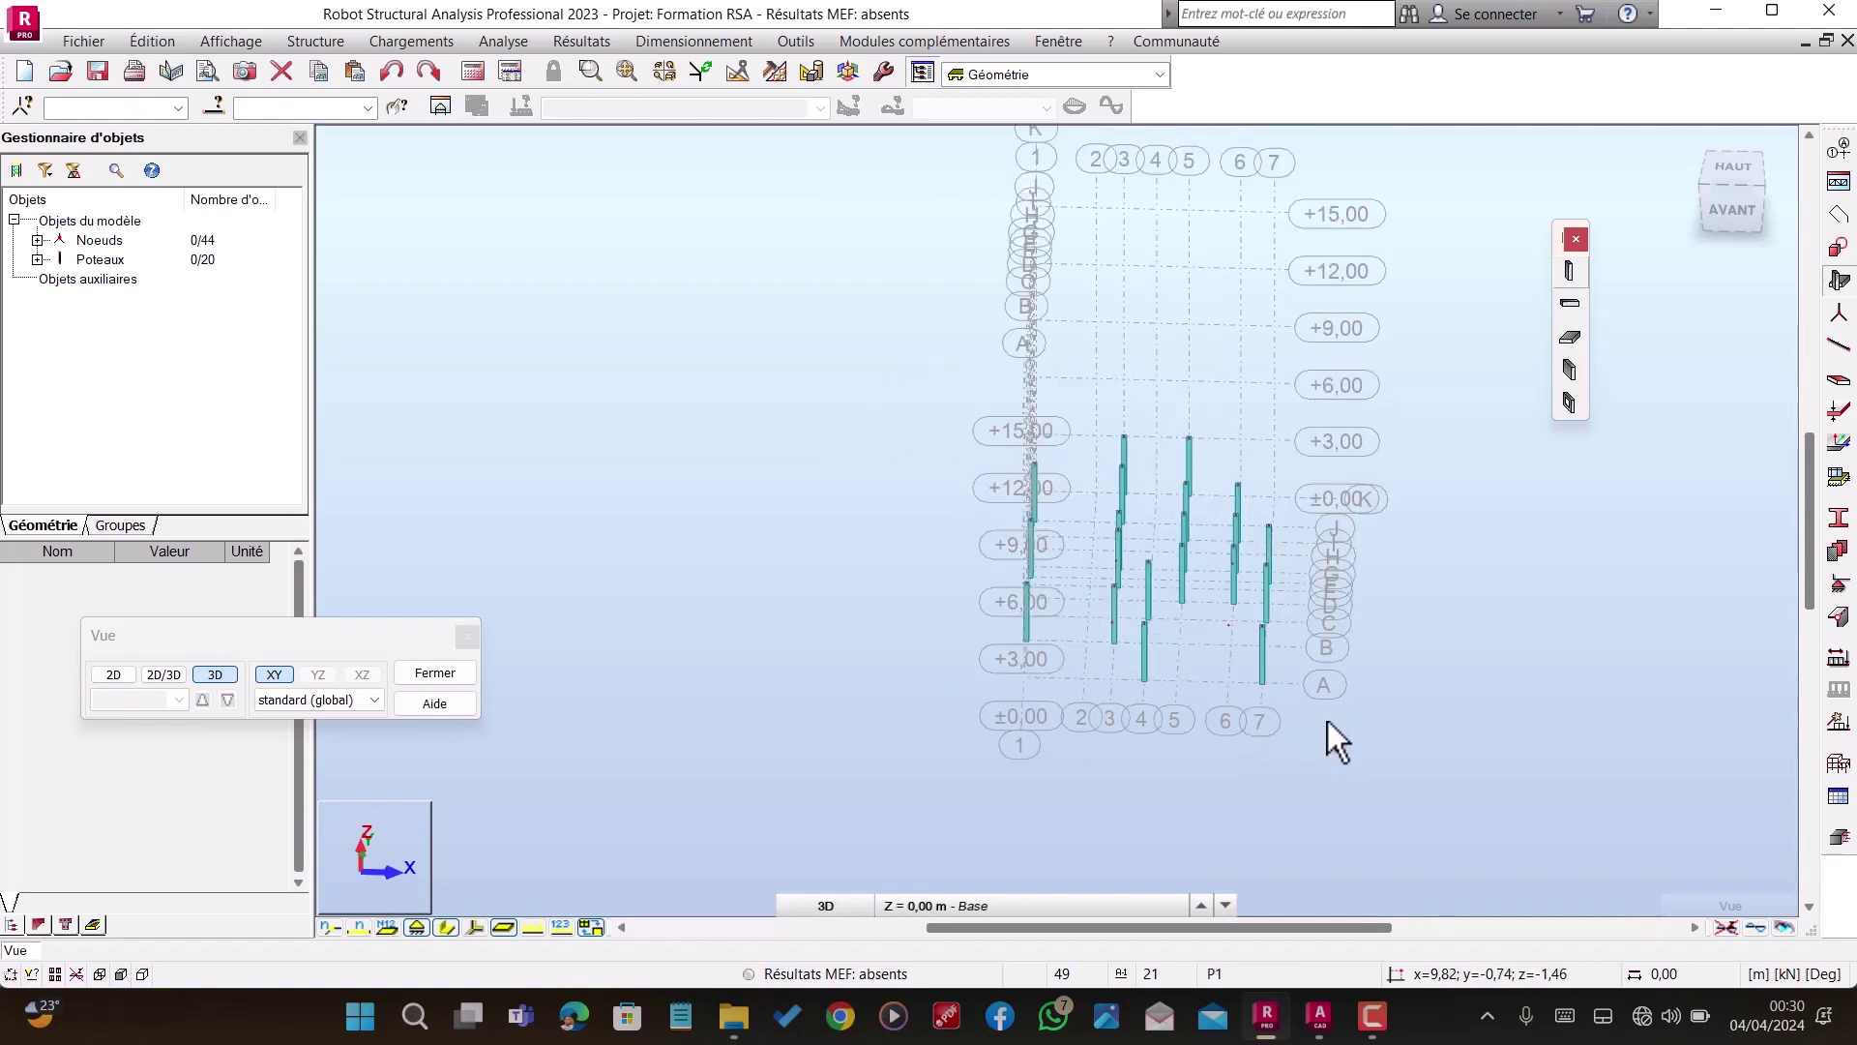
pyautogui.keyDown('shift'); pyautogui.moveTo(1313, 756); pyautogui.dragTo(1102, 662, button='middle'); pyautogui.keyUp('shift')
pyautogui.scroll(3, 1427, 668)
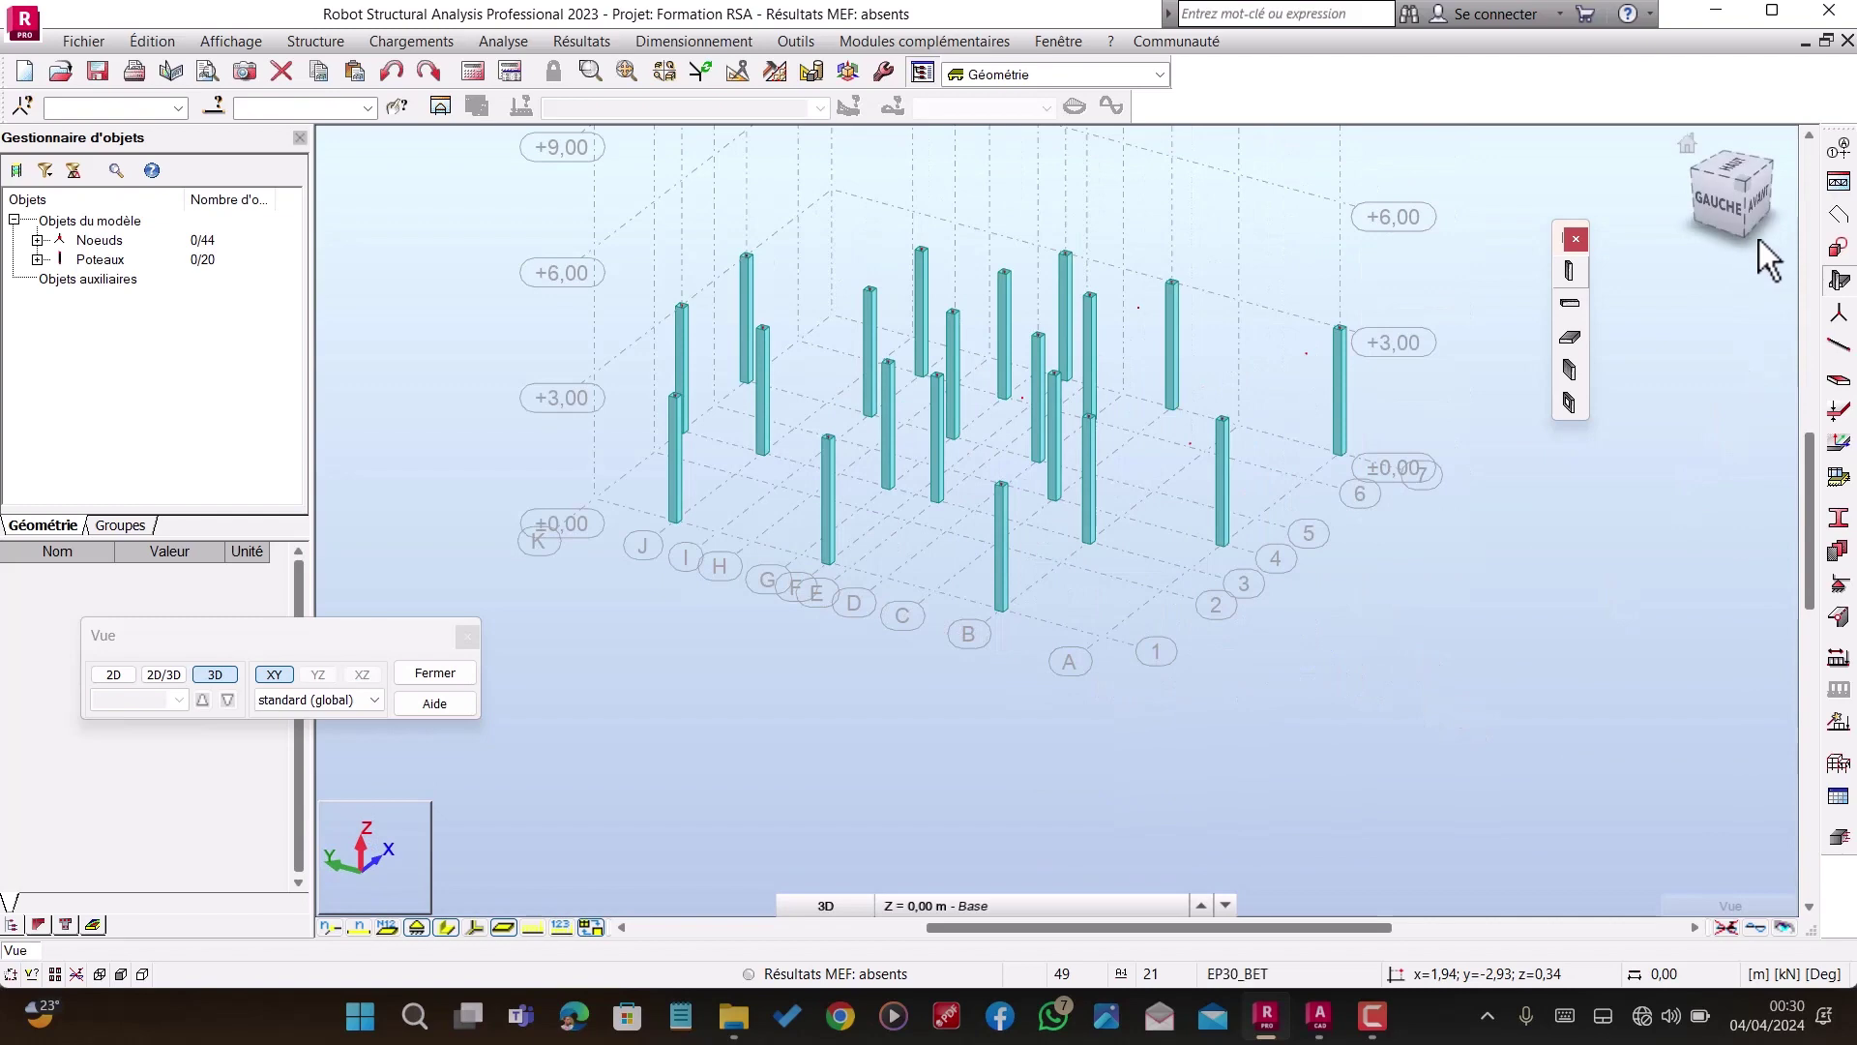
pyautogui.keyDown('shift'); pyautogui.moveTo(1414, 731); pyautogui.dragTo(1568, 713, button='middle'); pyautogui.keyUp('shift')
pyautogui.scroll(-2, 1397, 634)
pyautogui.scroll(4, 1319, 614)
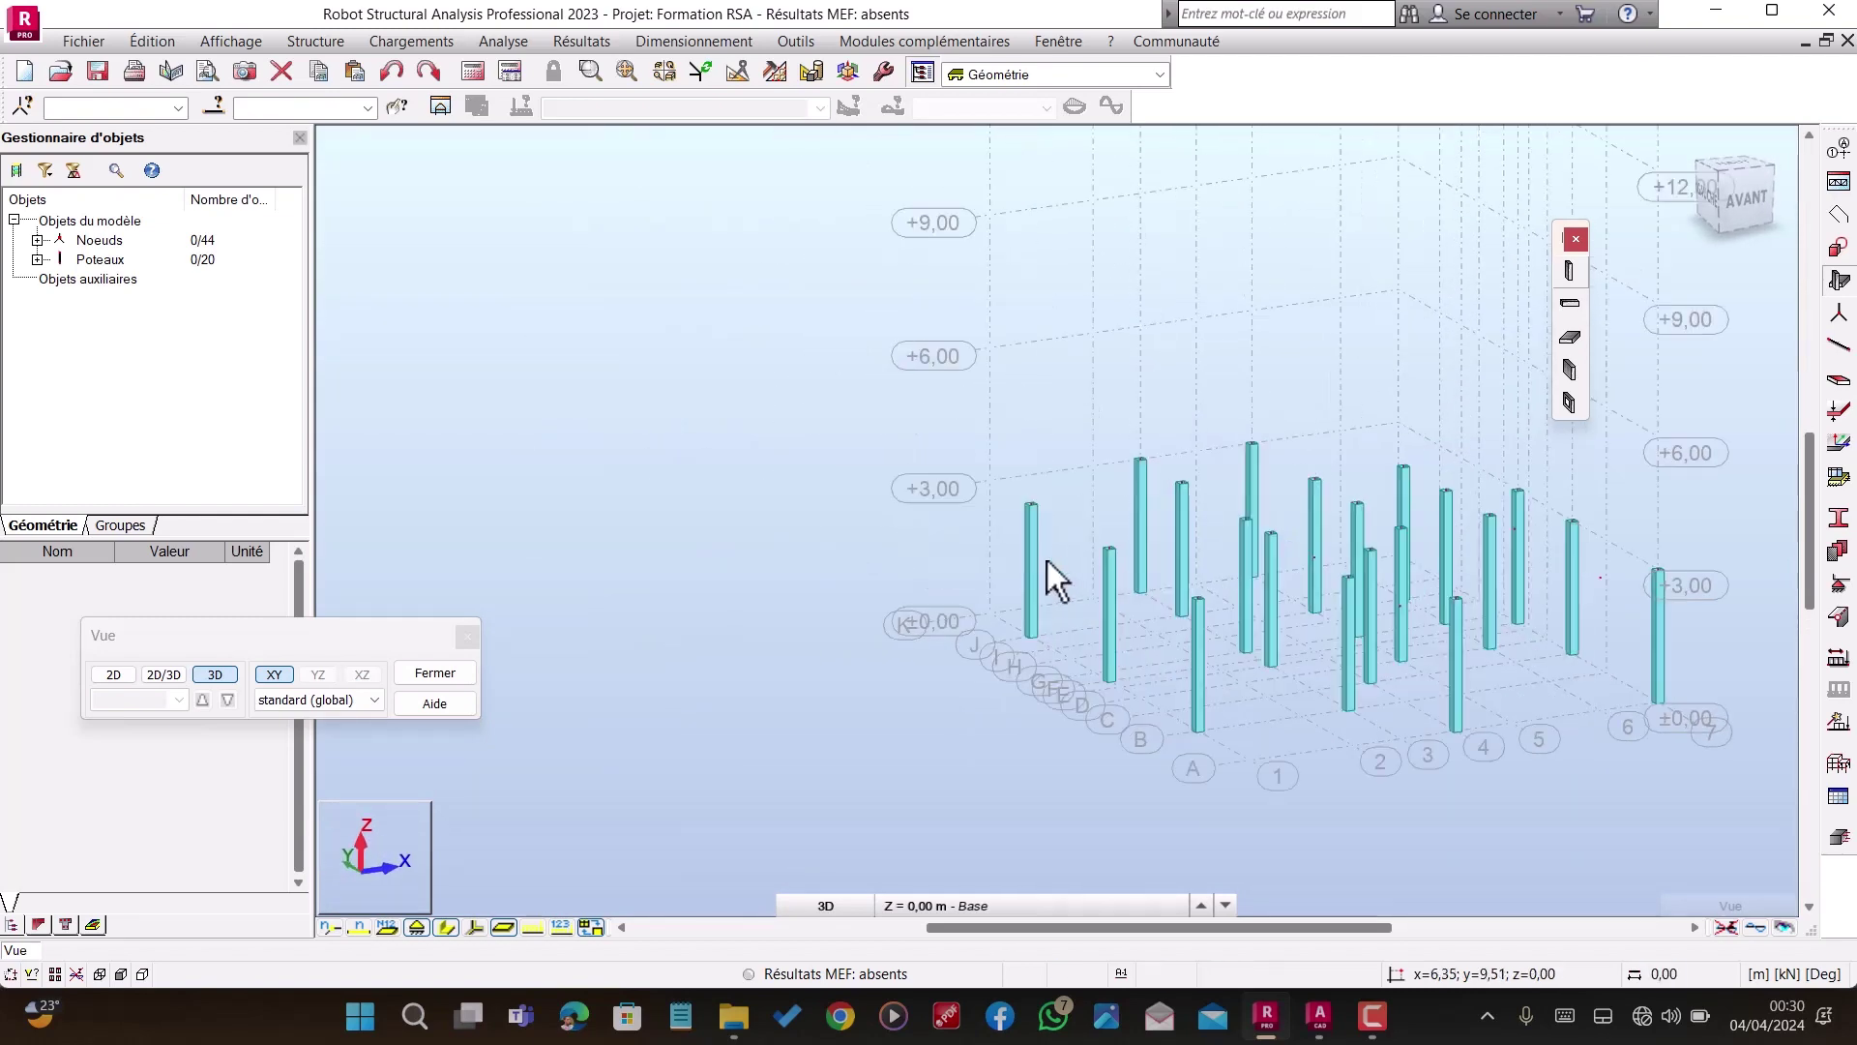
pyautogui.scroll(1, 1325, 619)
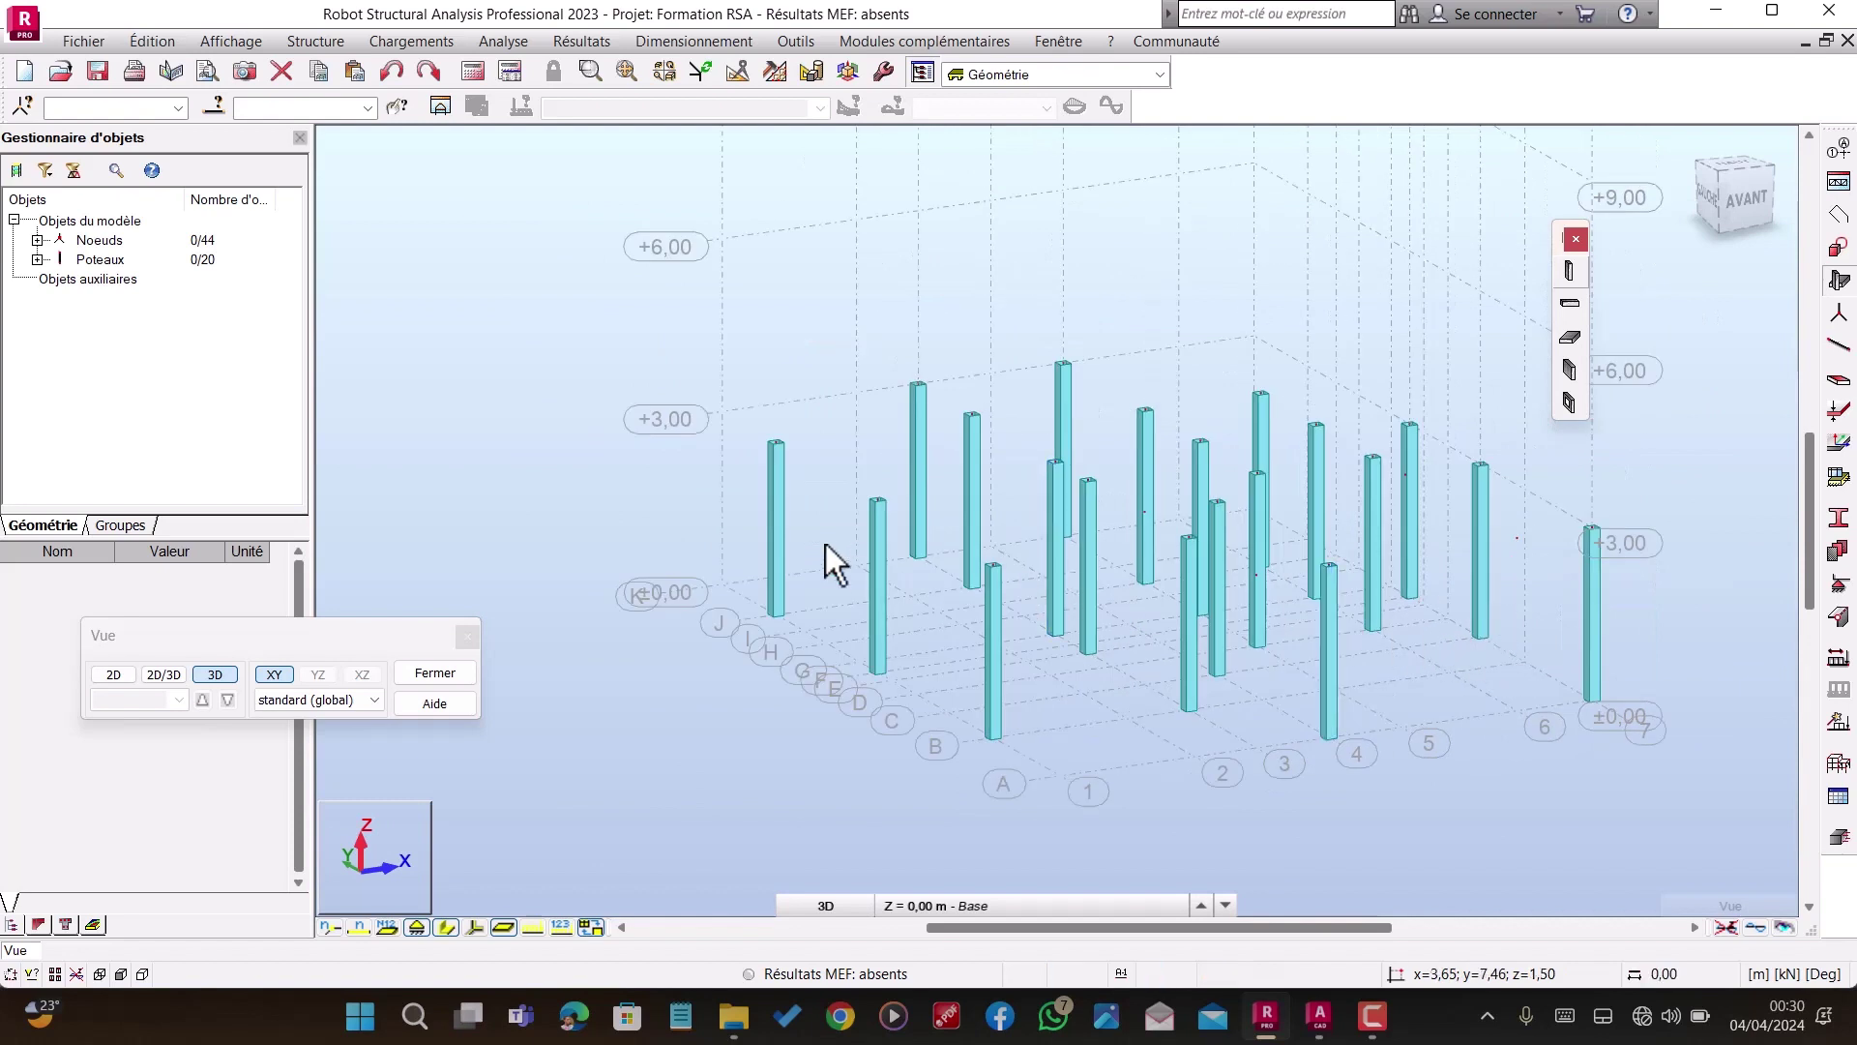
# Step: Close the view settings and inspect the columns from the left side and an elevated corner angle
pyautogui.click(451, 667)
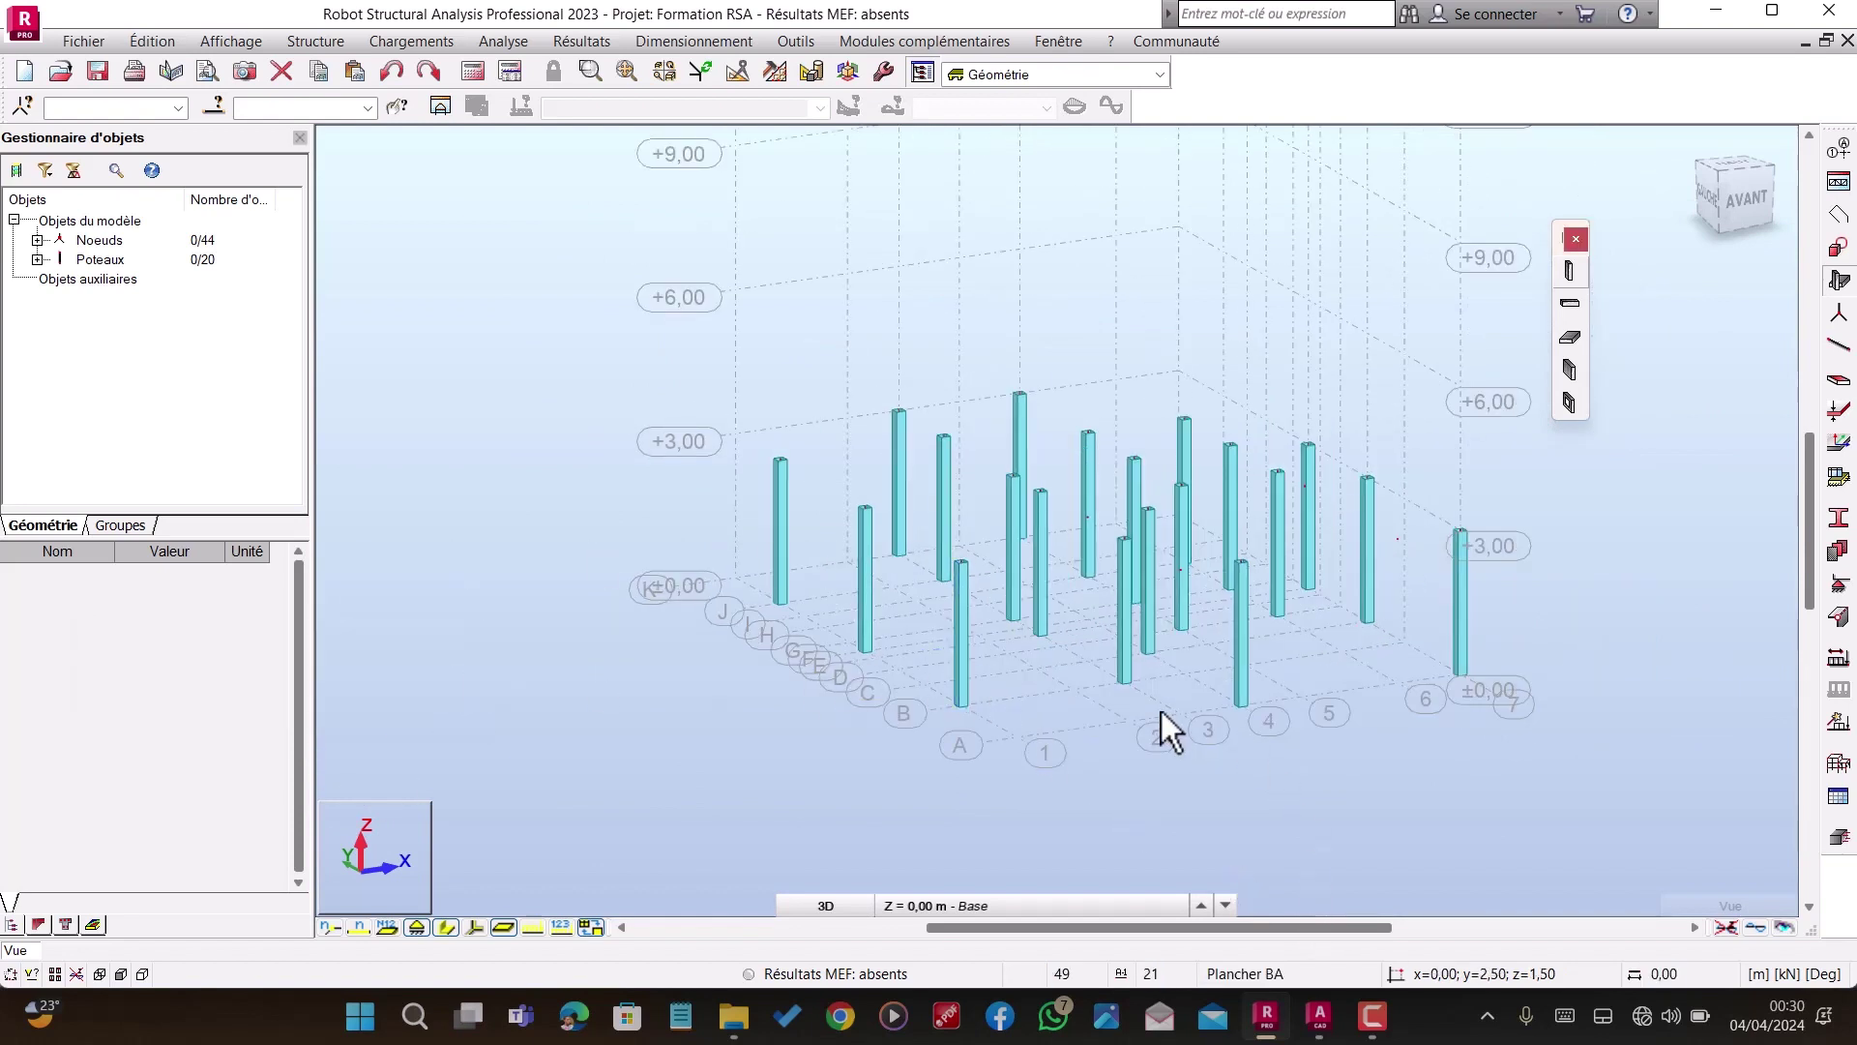
pyautogui.keyDown('shift'); pyautogui.moveTo(1101, 713); pyautogui.dragTo(1134, 632, button='middle'); pyautogui.keyUp('shift')
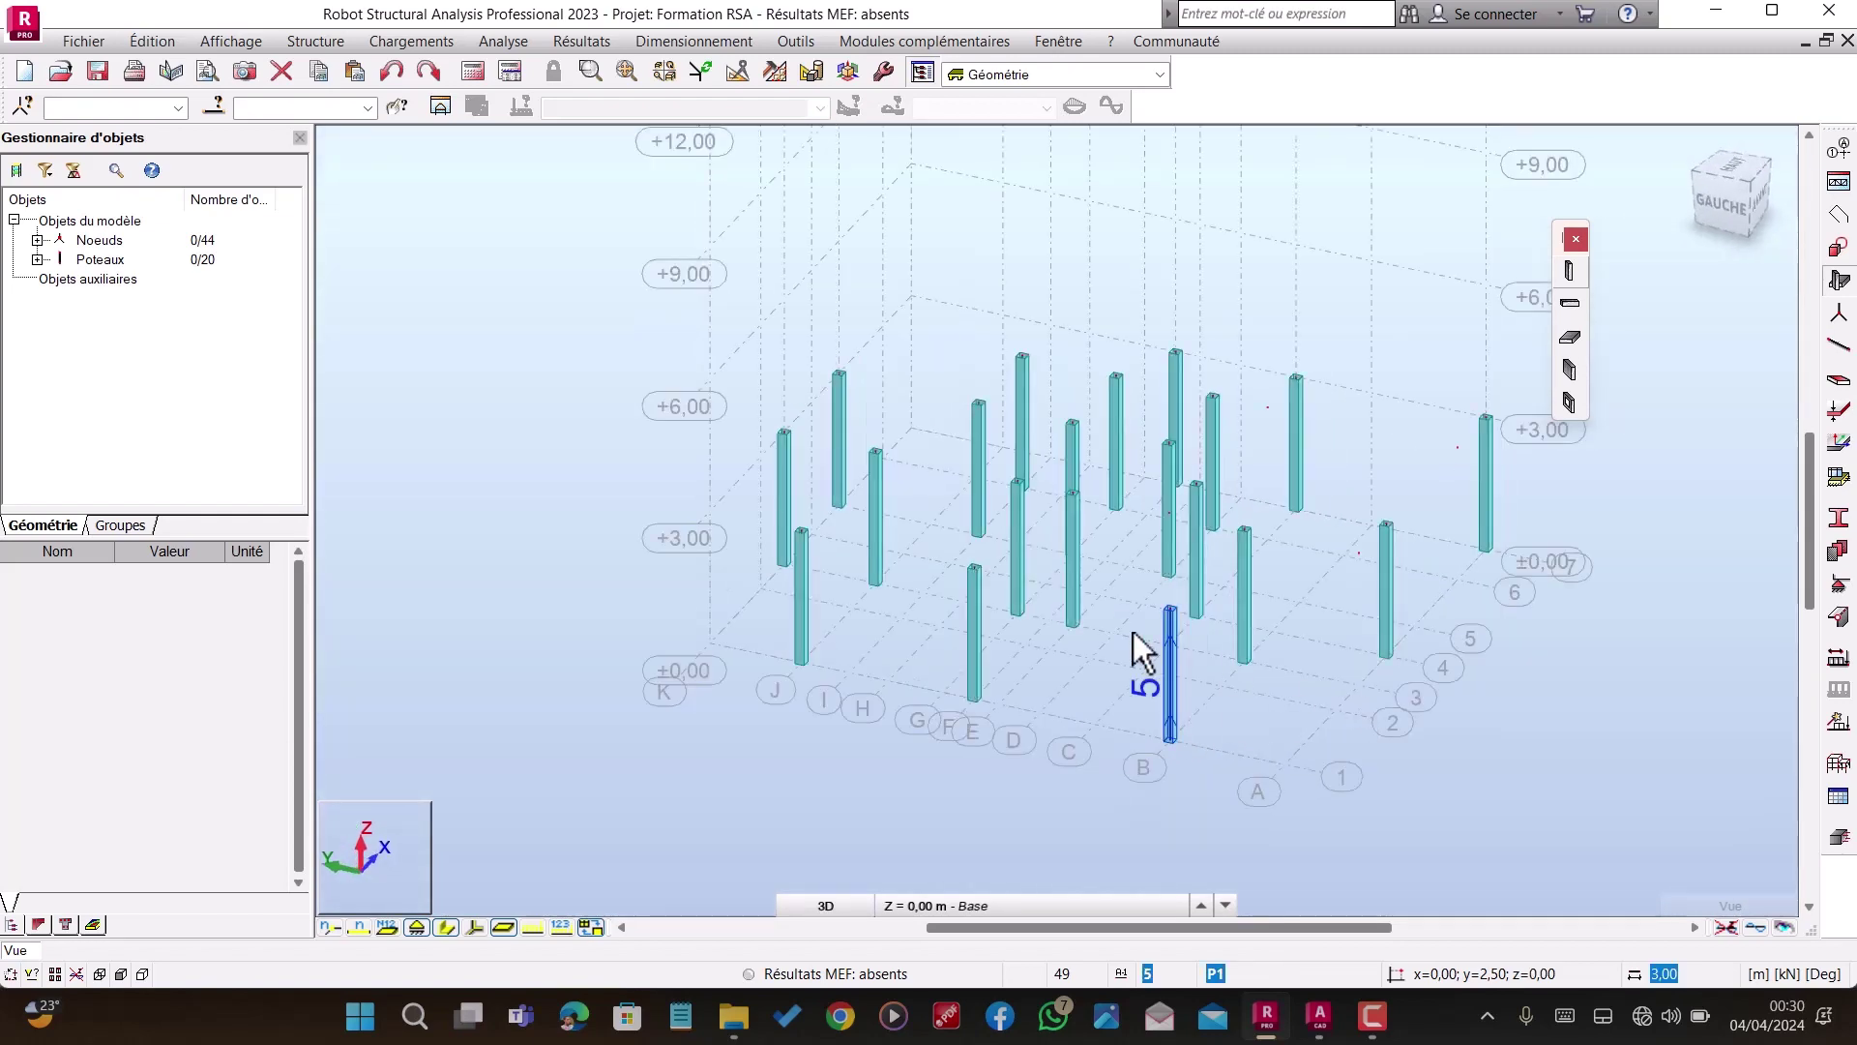
pyautogui.scroll(2, 1016, 495)
pyautogui.scroll(-3, 1129, 489)
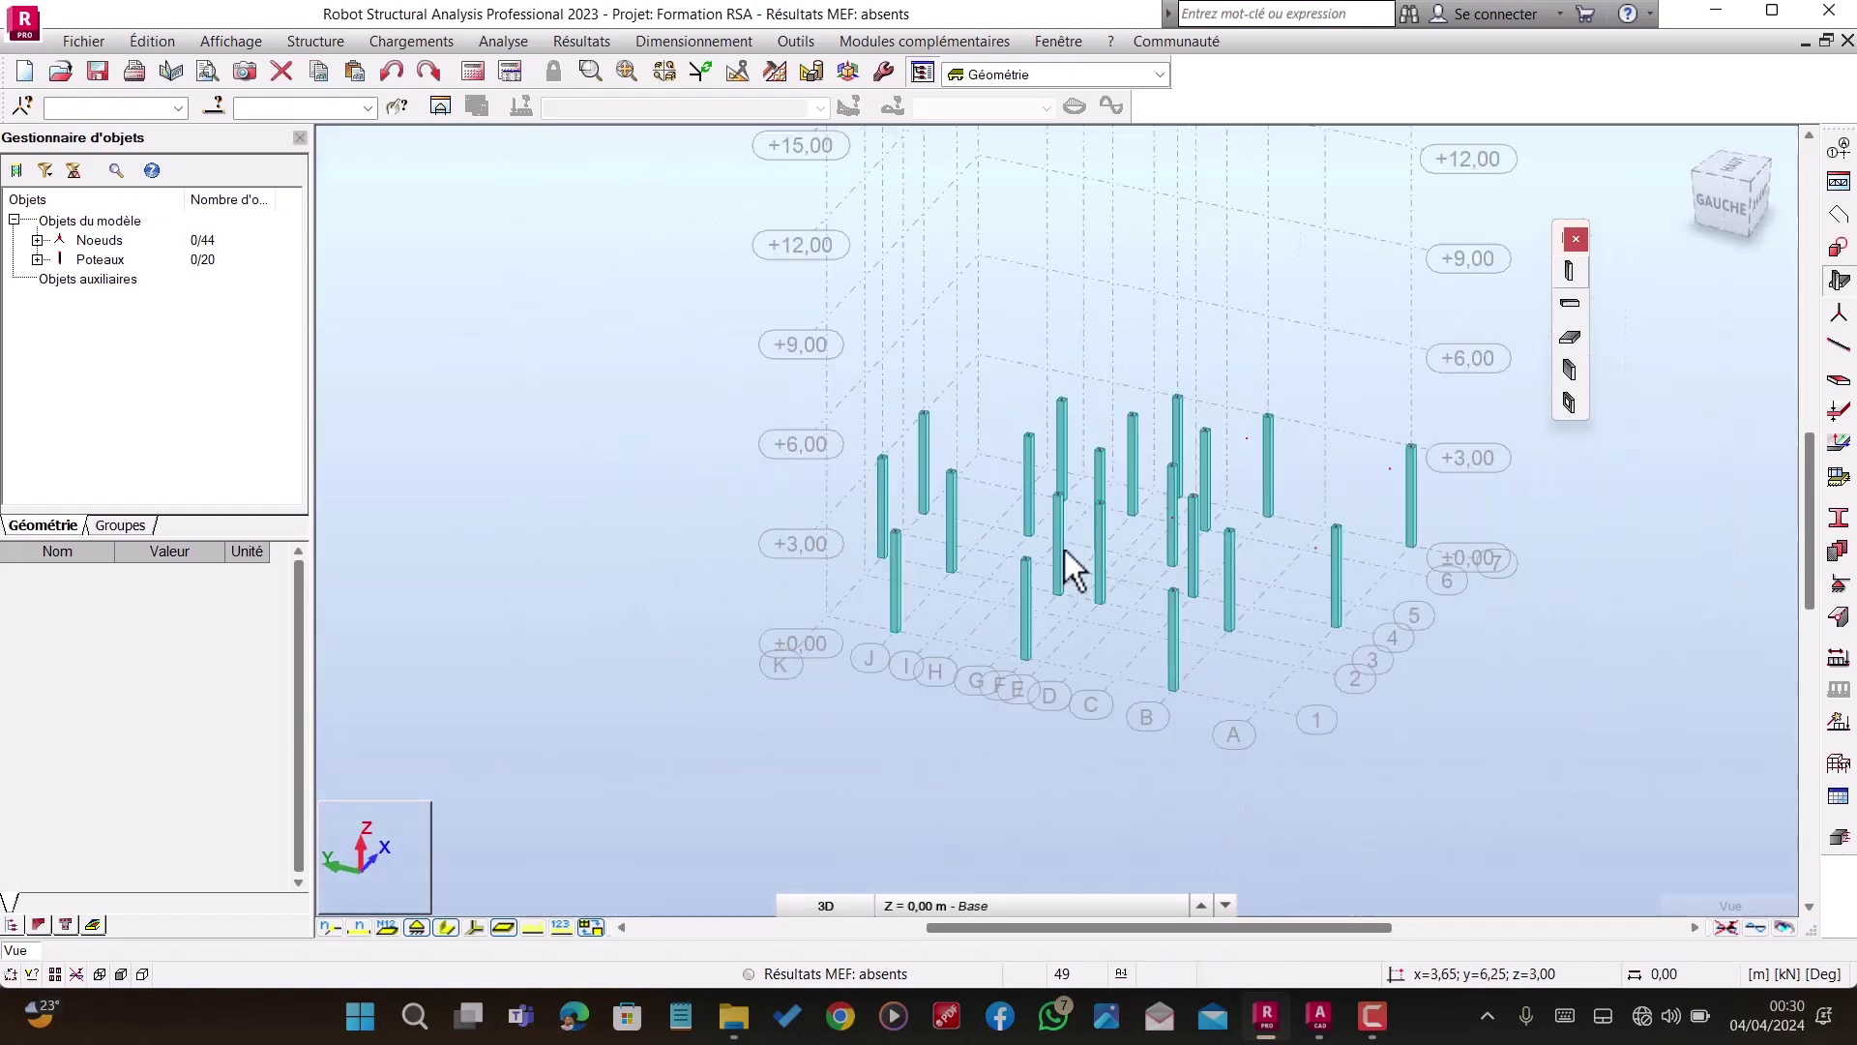
pyautogui.keyDown('shift'); pyautogui.moveTo(1119, 654); pyautogui.dragTo(1165, 731, button='middle'); pyautogui.keyUp('shift')
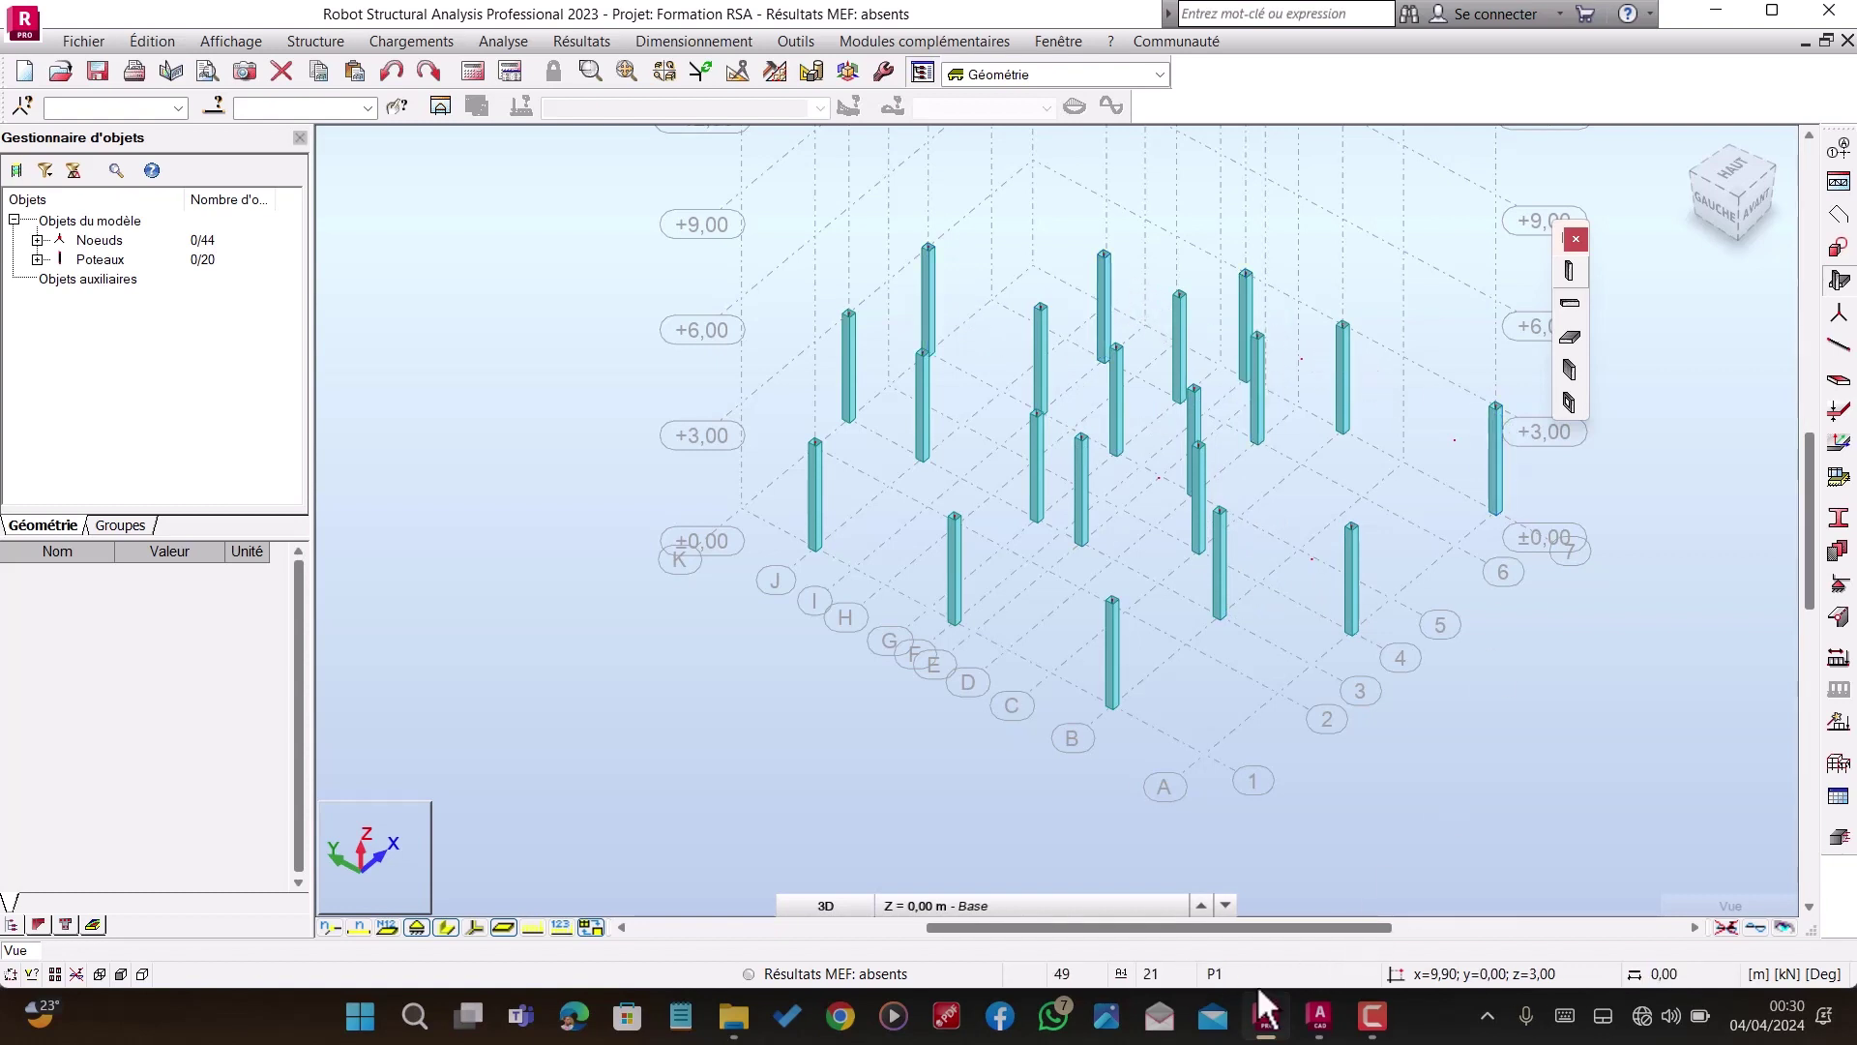
# Step: Switch to AutoCAD and compare the column positions on the rdc plan with those on the 1eretage and 2emeretage plans
pyautogui.click(1318, 1017)
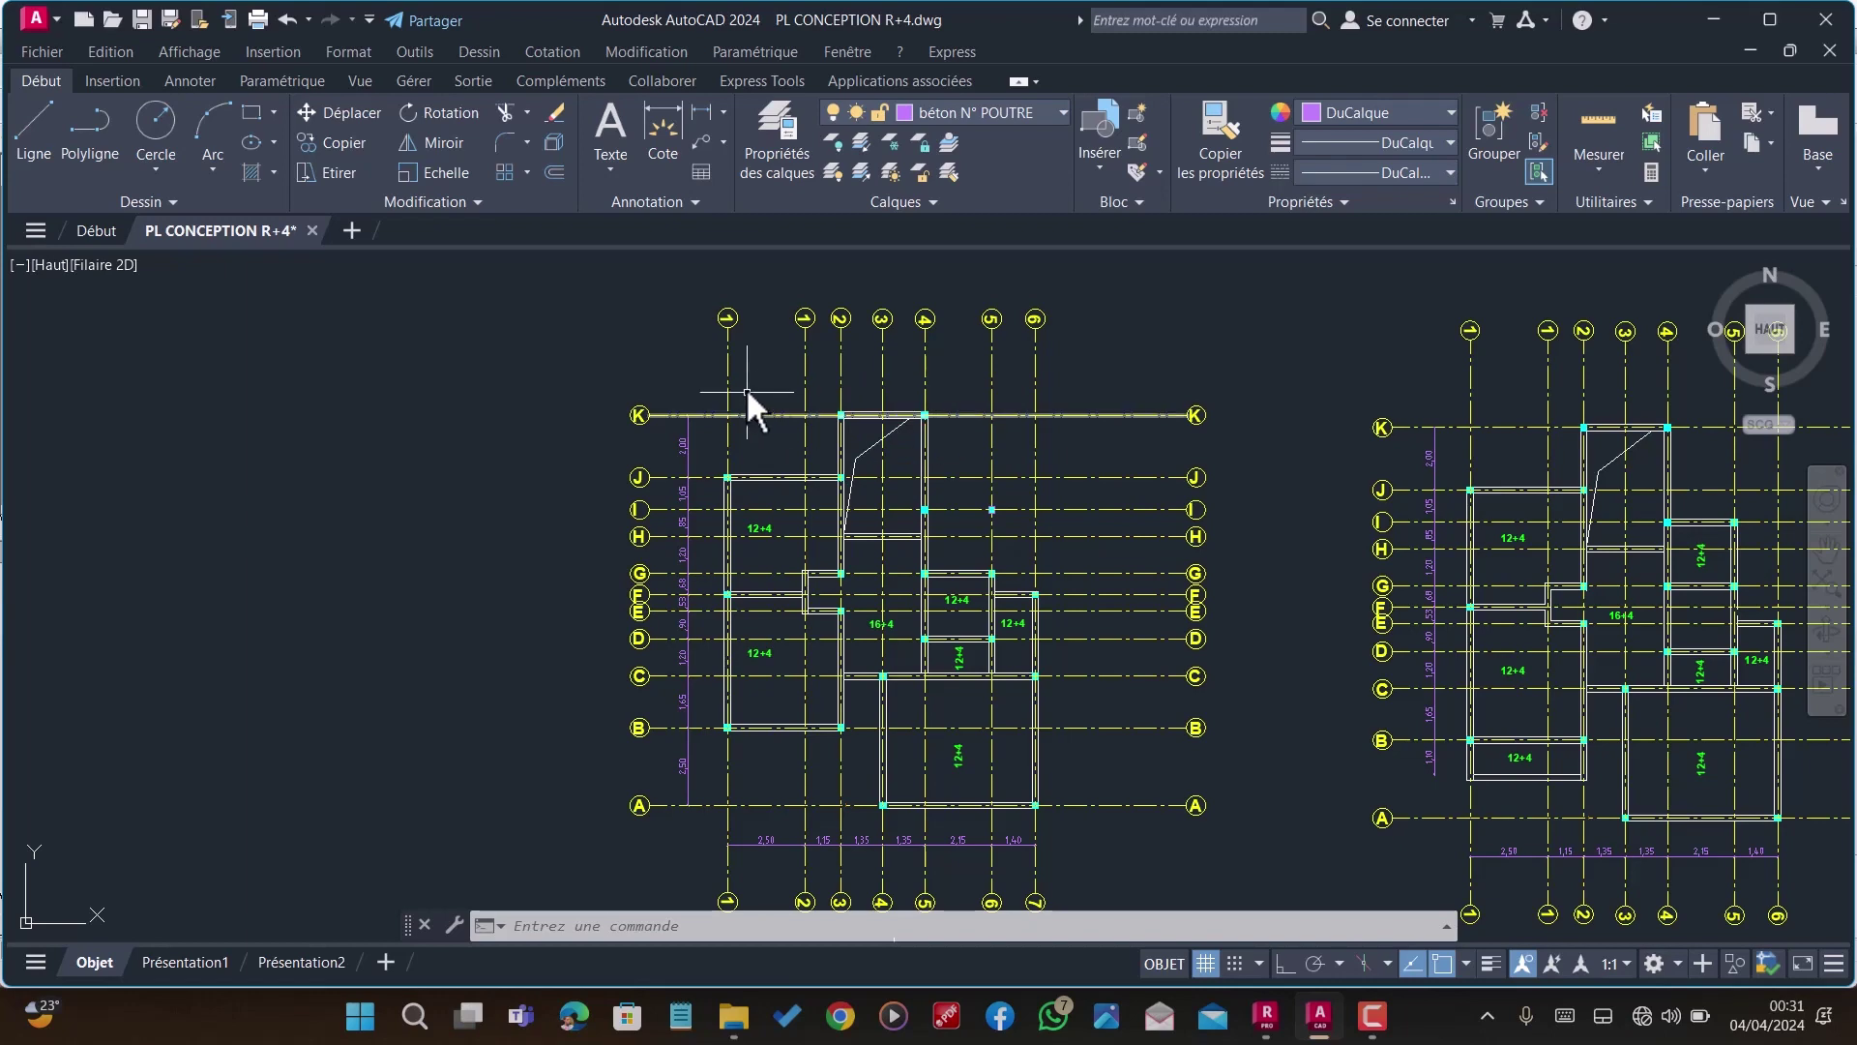
pyautogui.scroll(-2, 805, 423)
pyautogui.scroll(2, 876, 639)
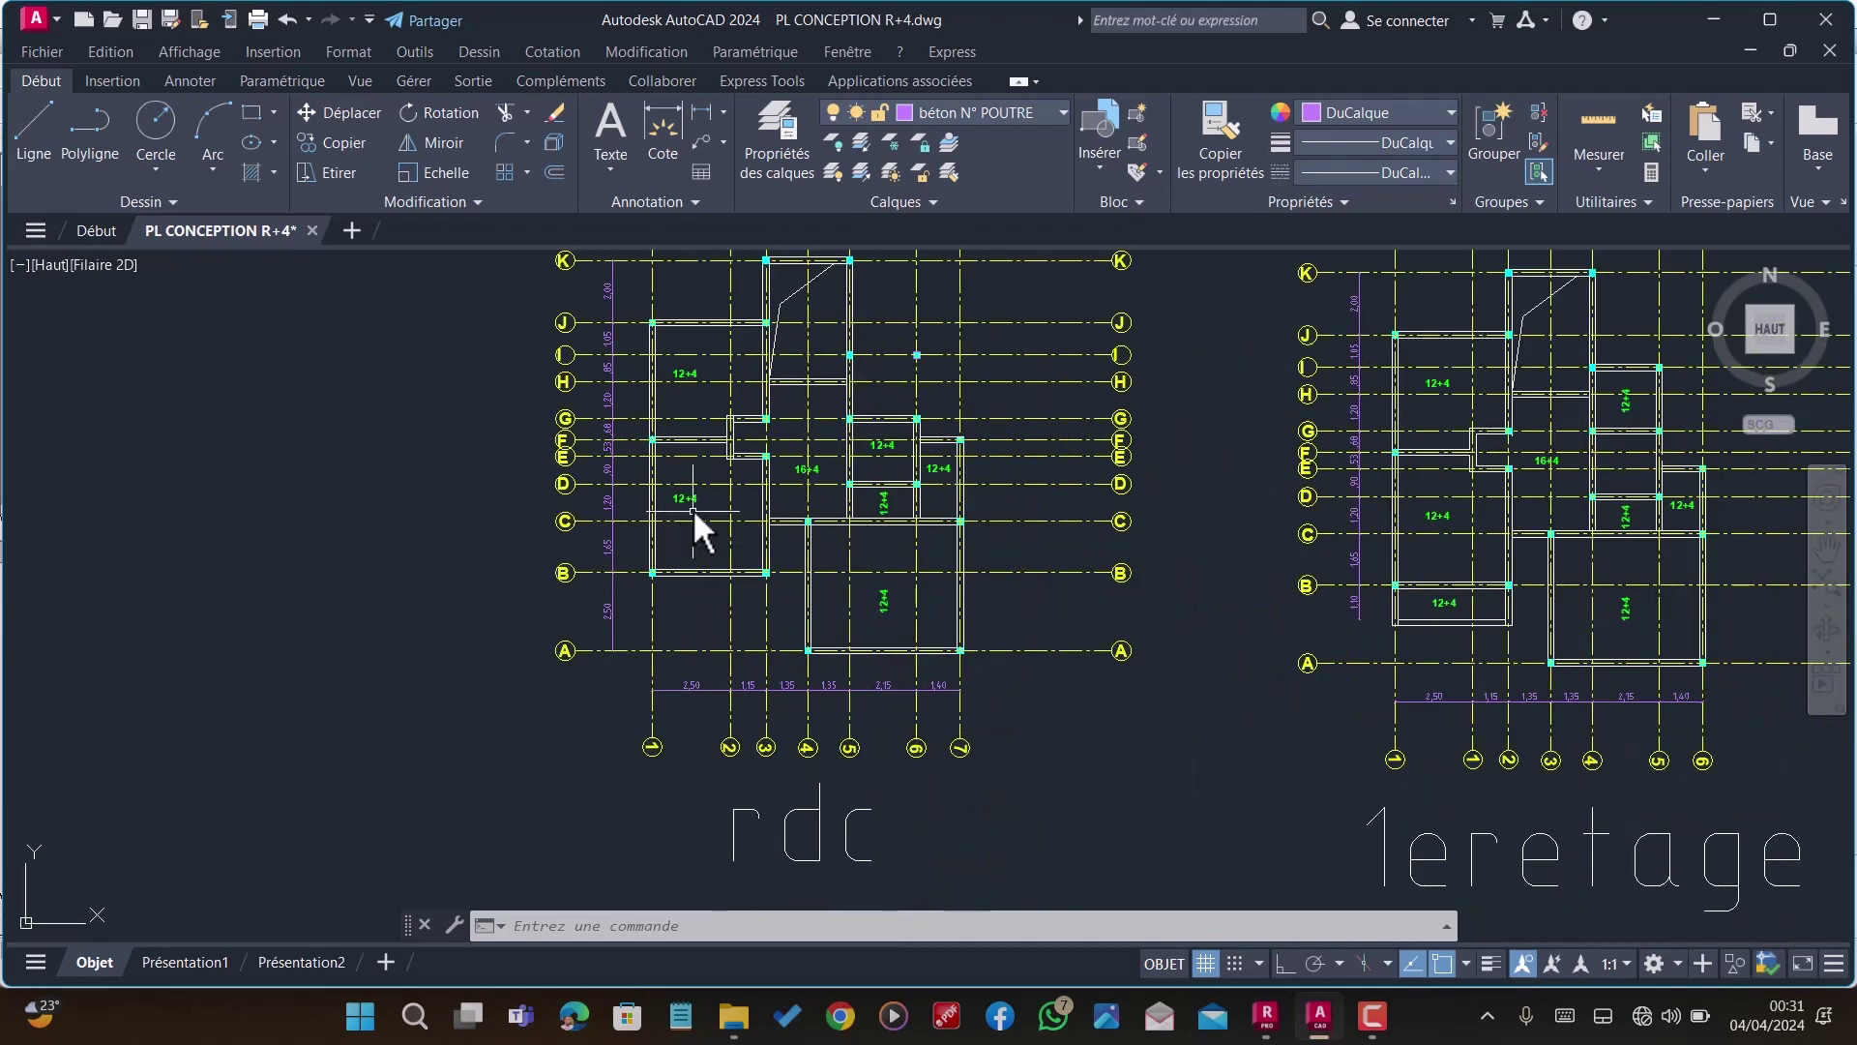
pyautogui.scroll(-2, 581, 508)
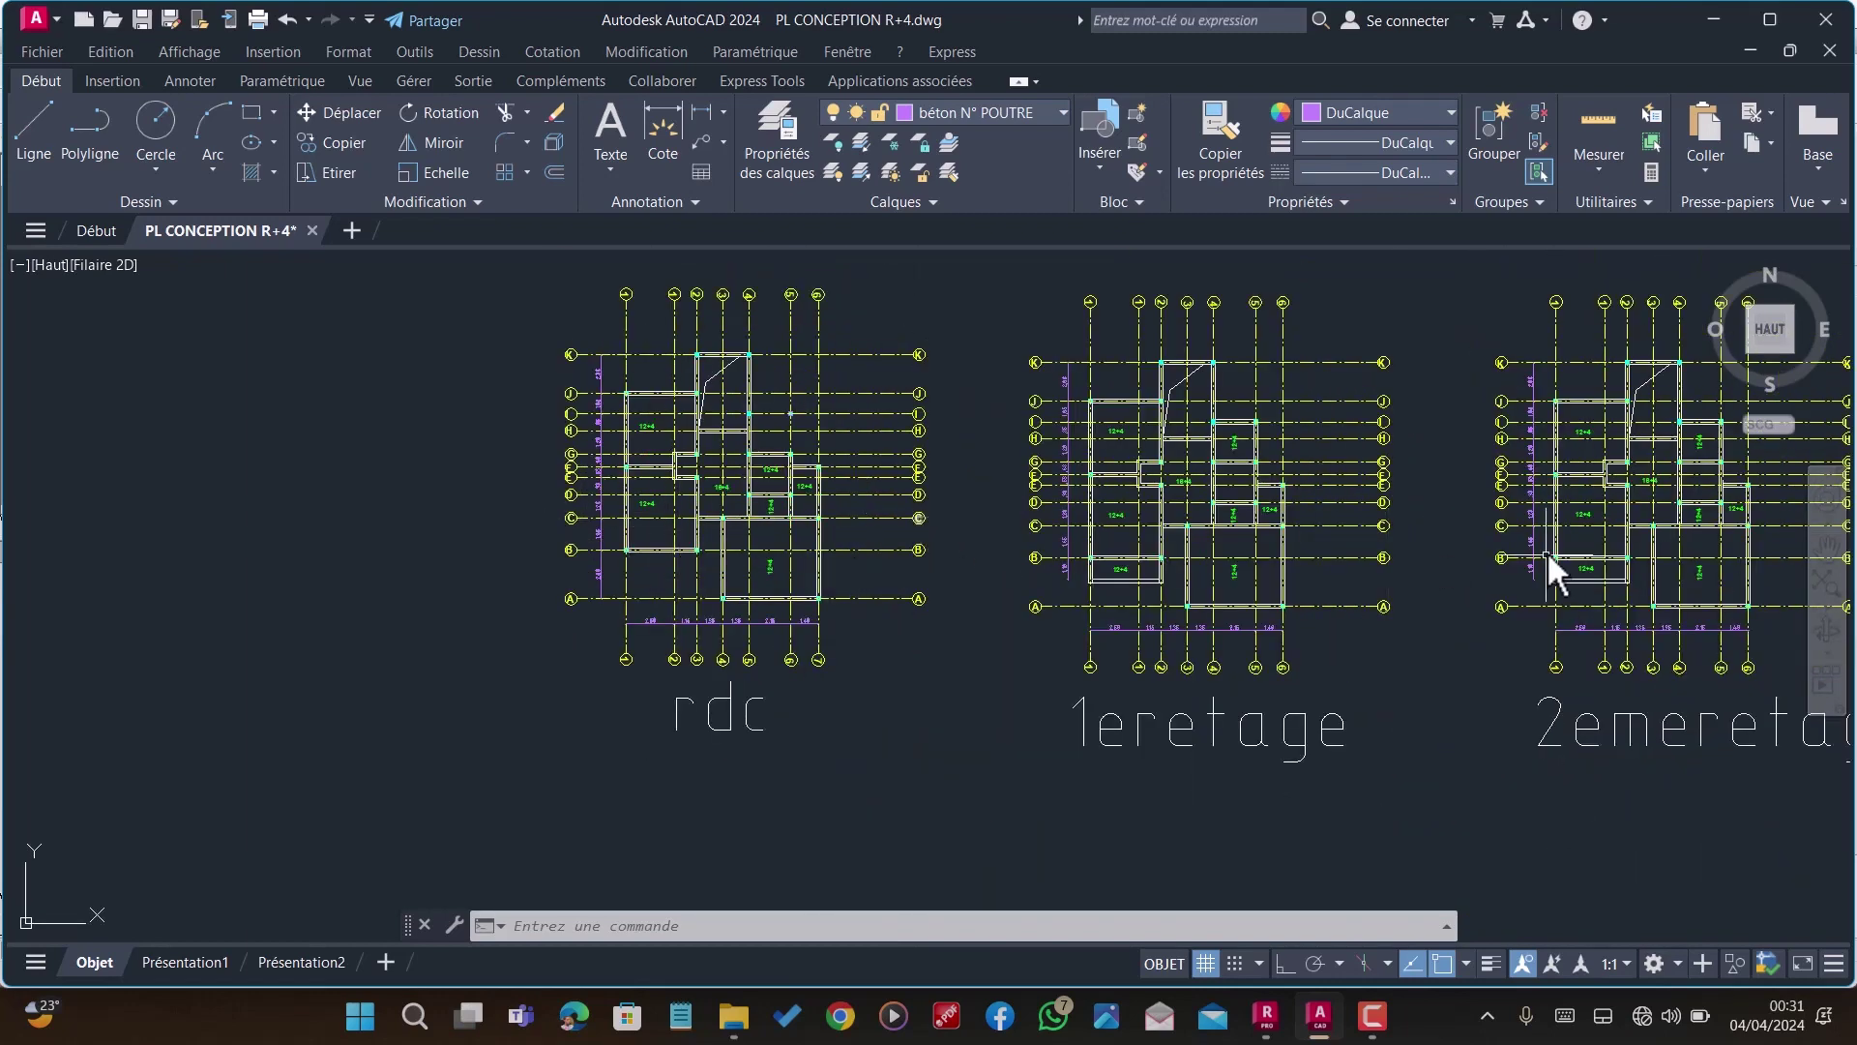
pyautogui.scroll(2, 680, 391)
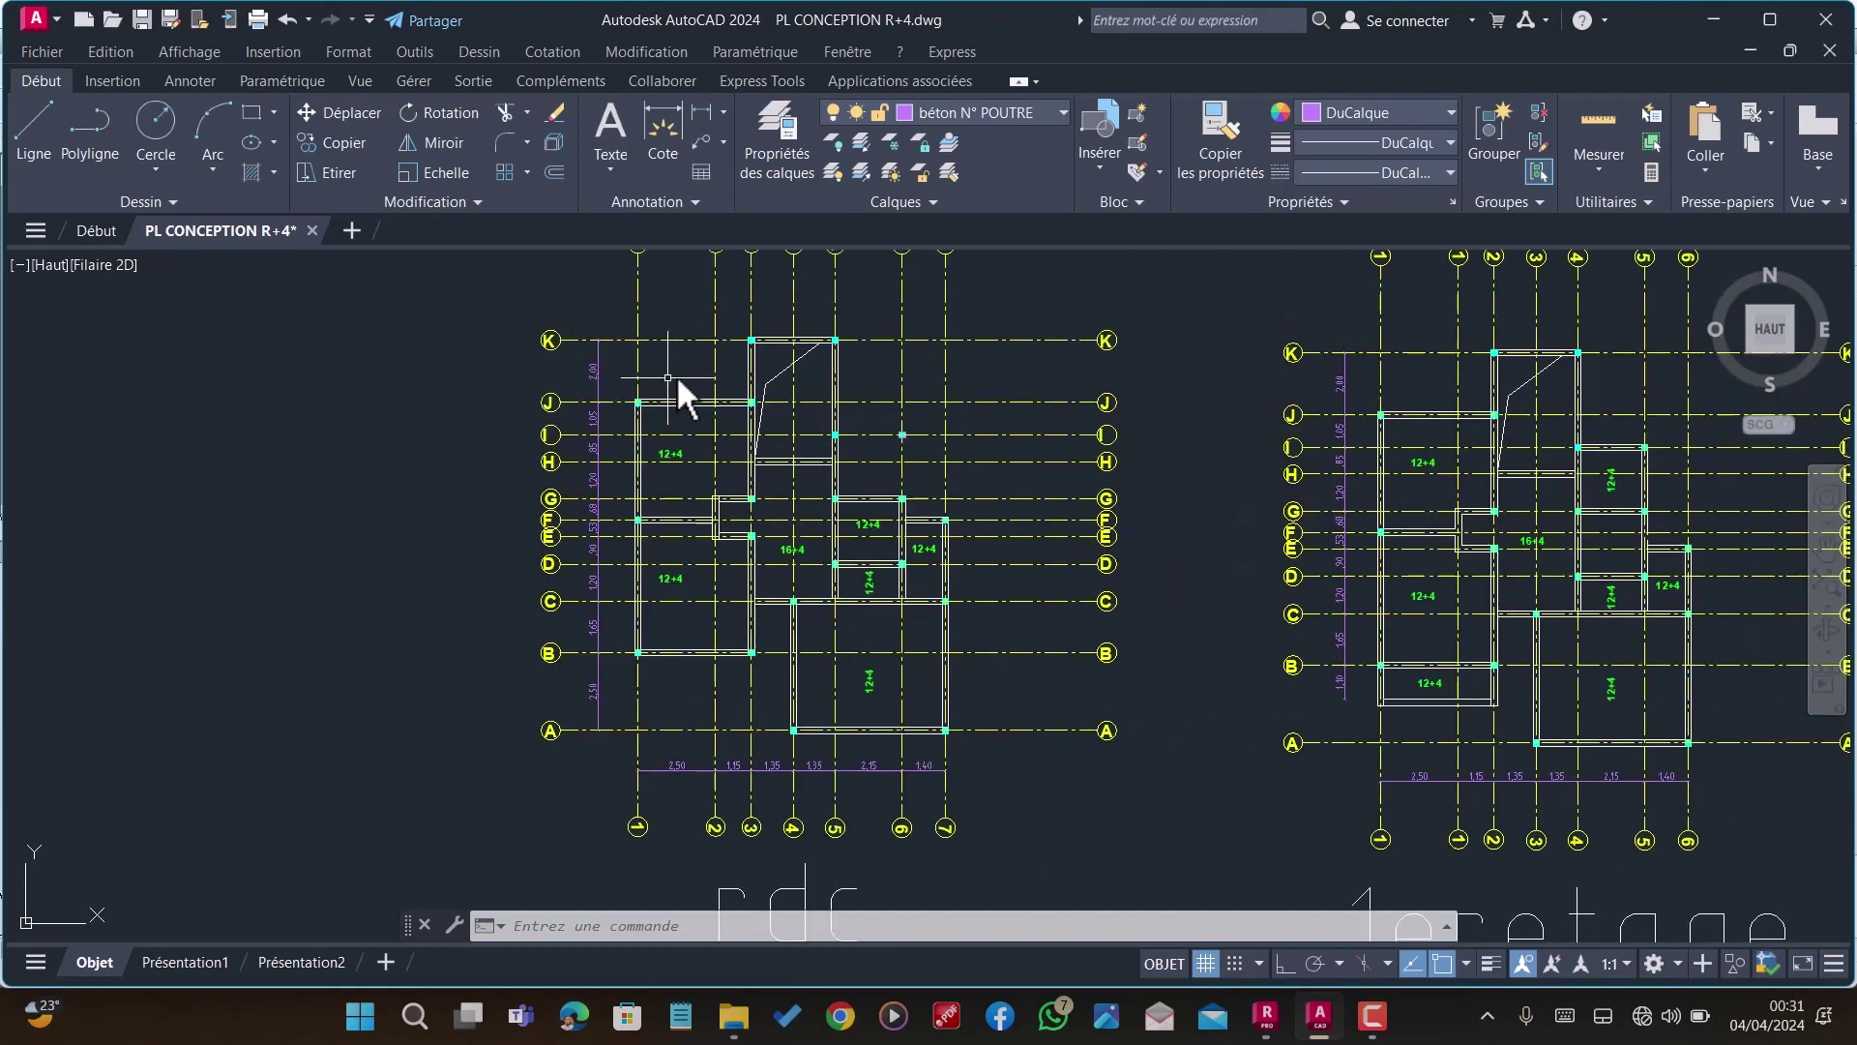
pyautogui.scroll(-2, 837, 392)
pyautogui.scroll(2, 1349, 438)
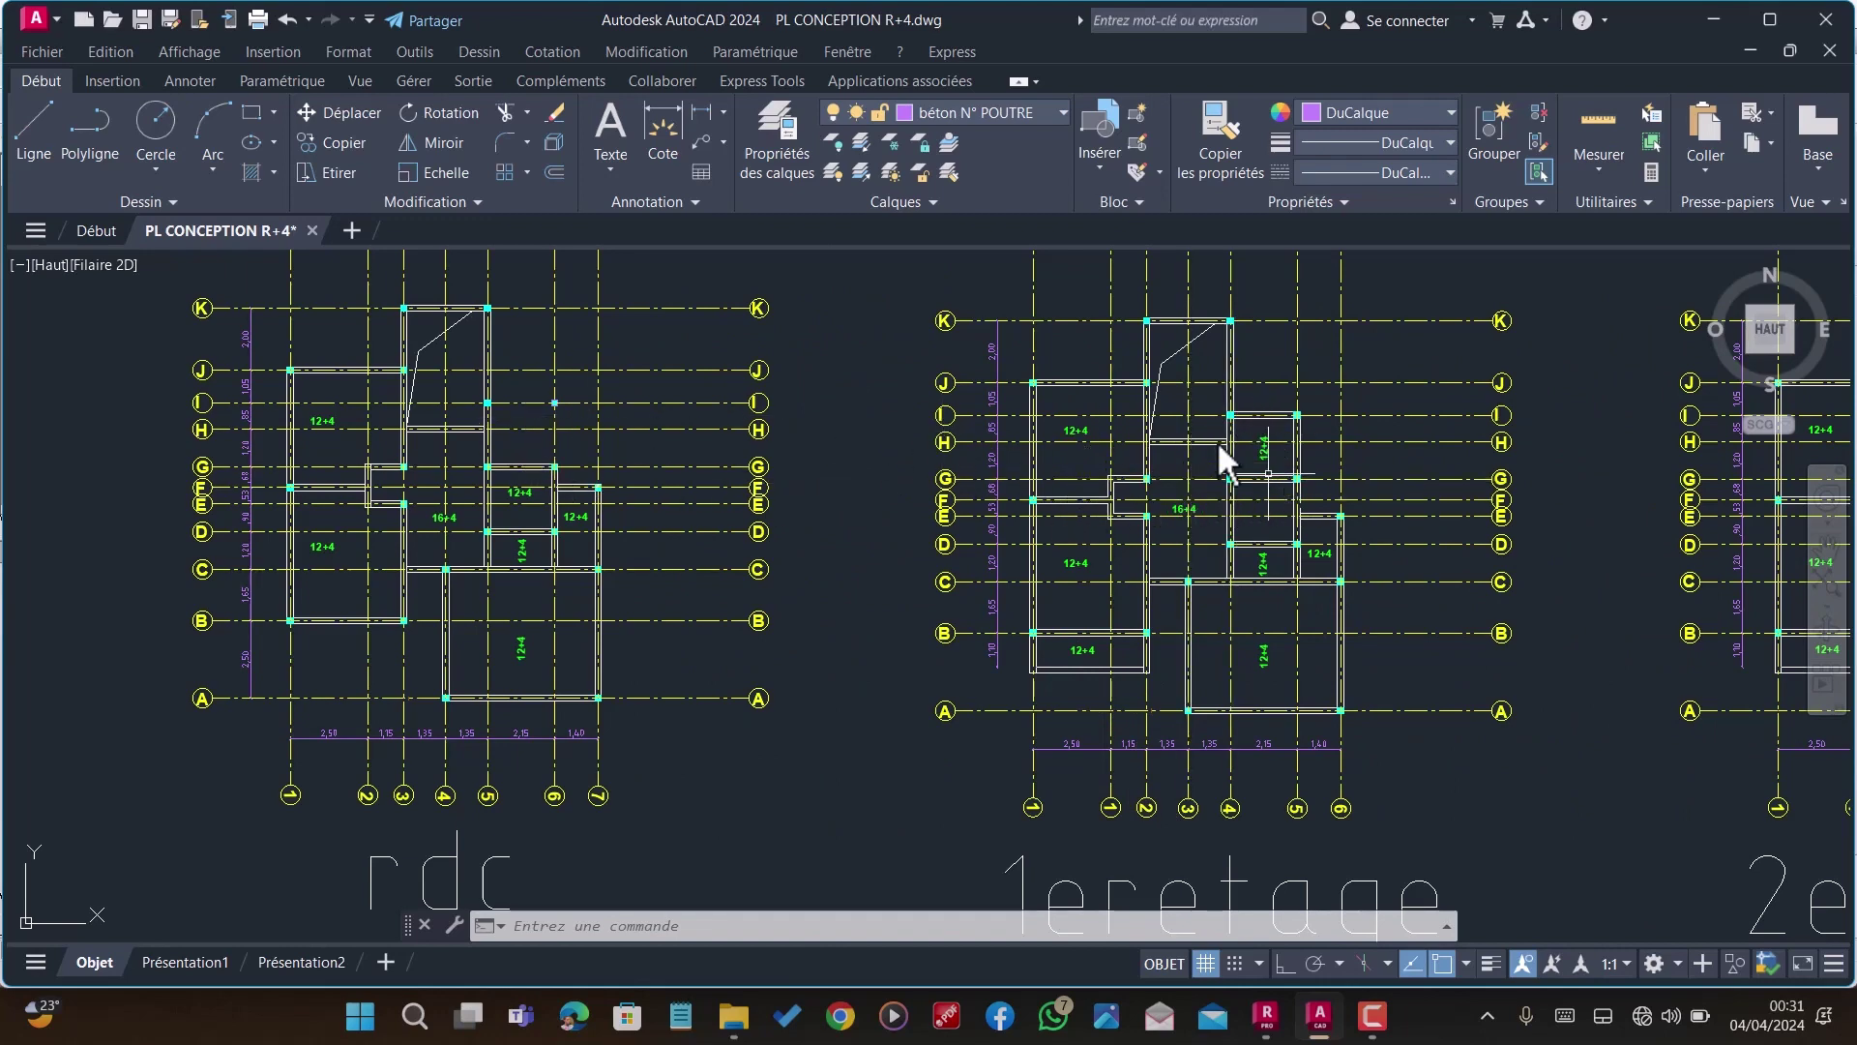
pyautogui.scroll(-2, 1215, 453)
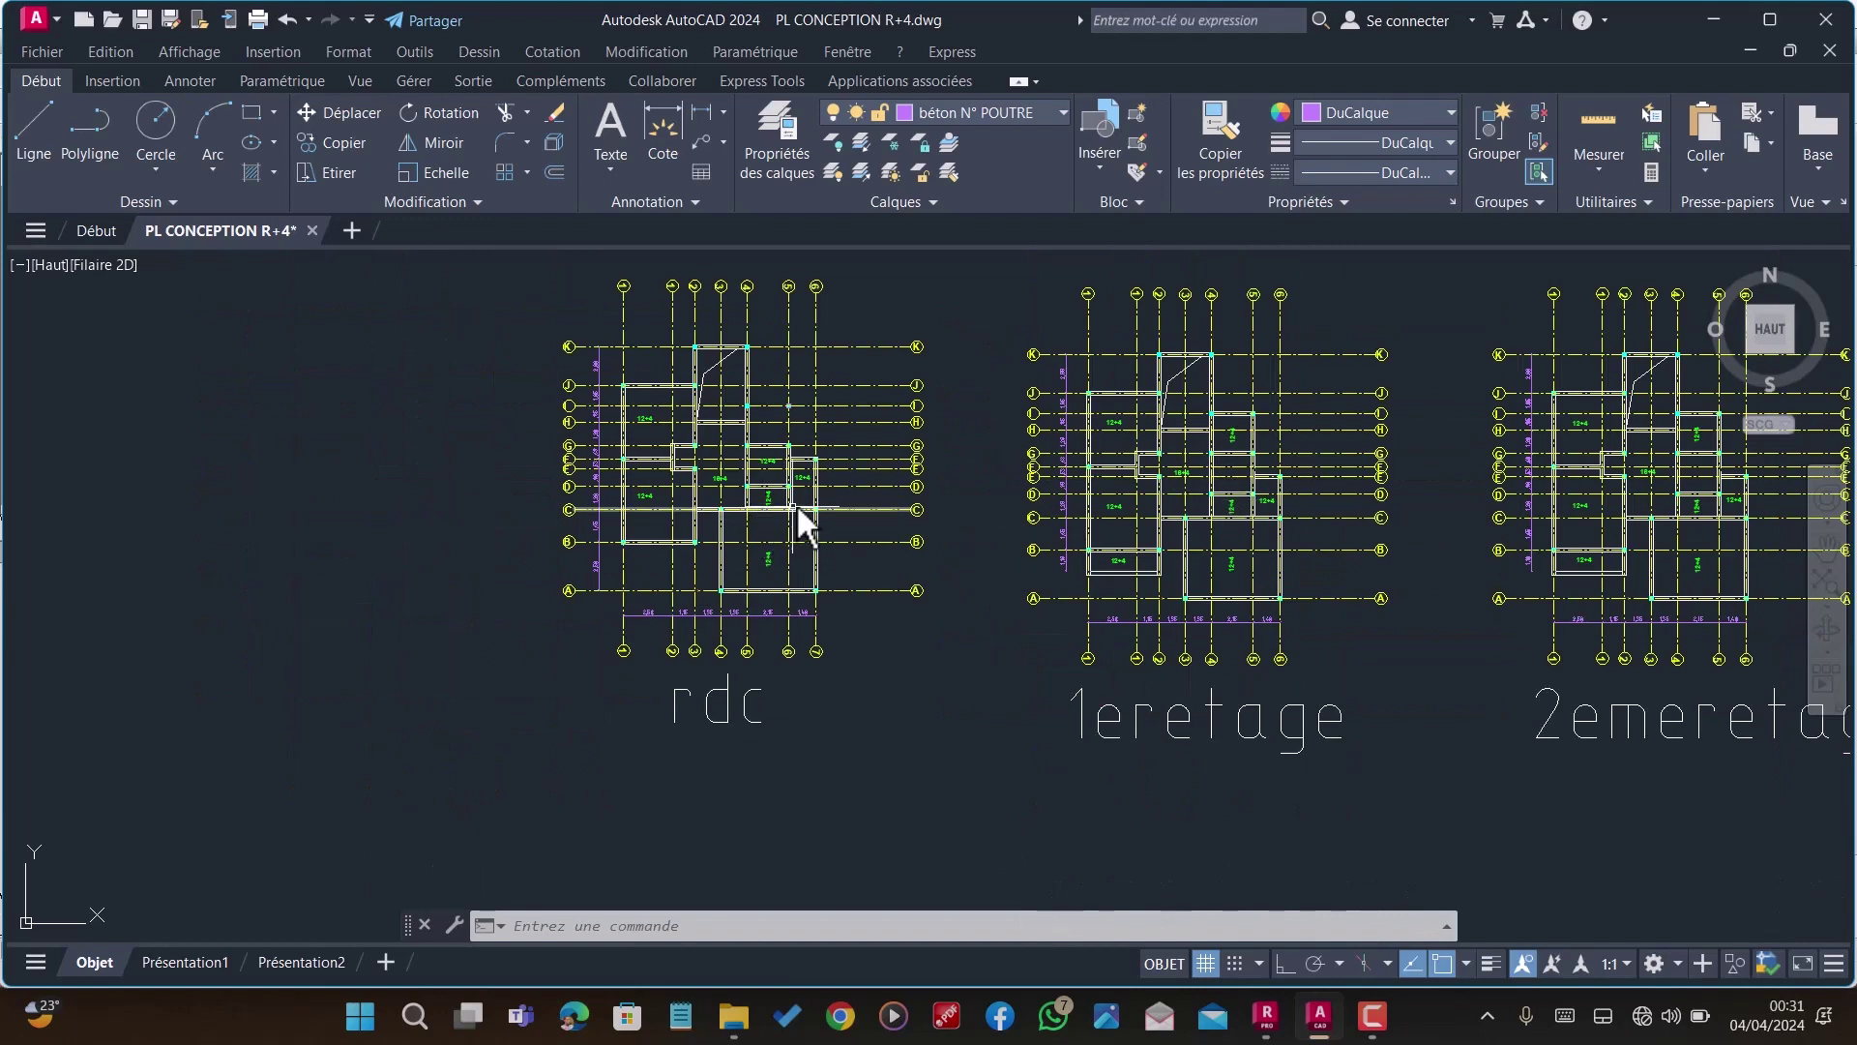
pyautogui.scroll(2, 765, 396)
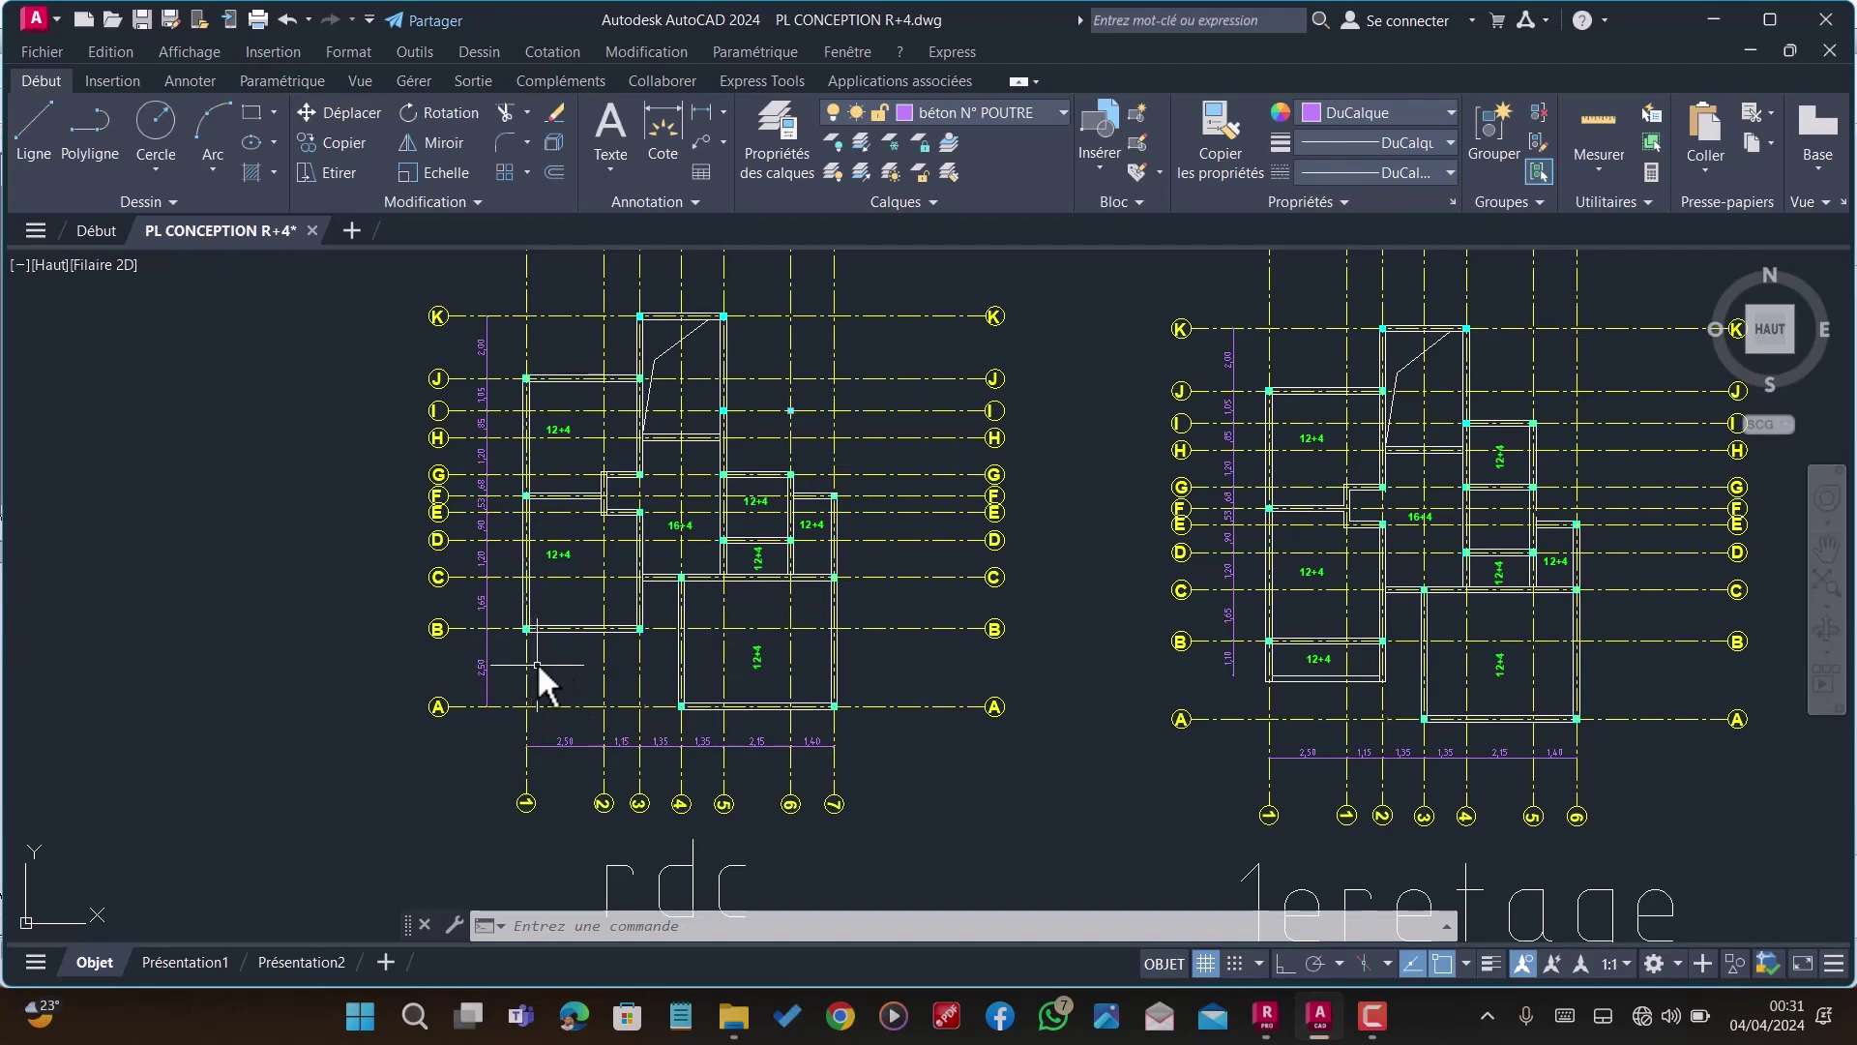
# Step: Return to Robot and select all the ground-floor columns together with their nodes
pyautogui.click(1275, 1032)
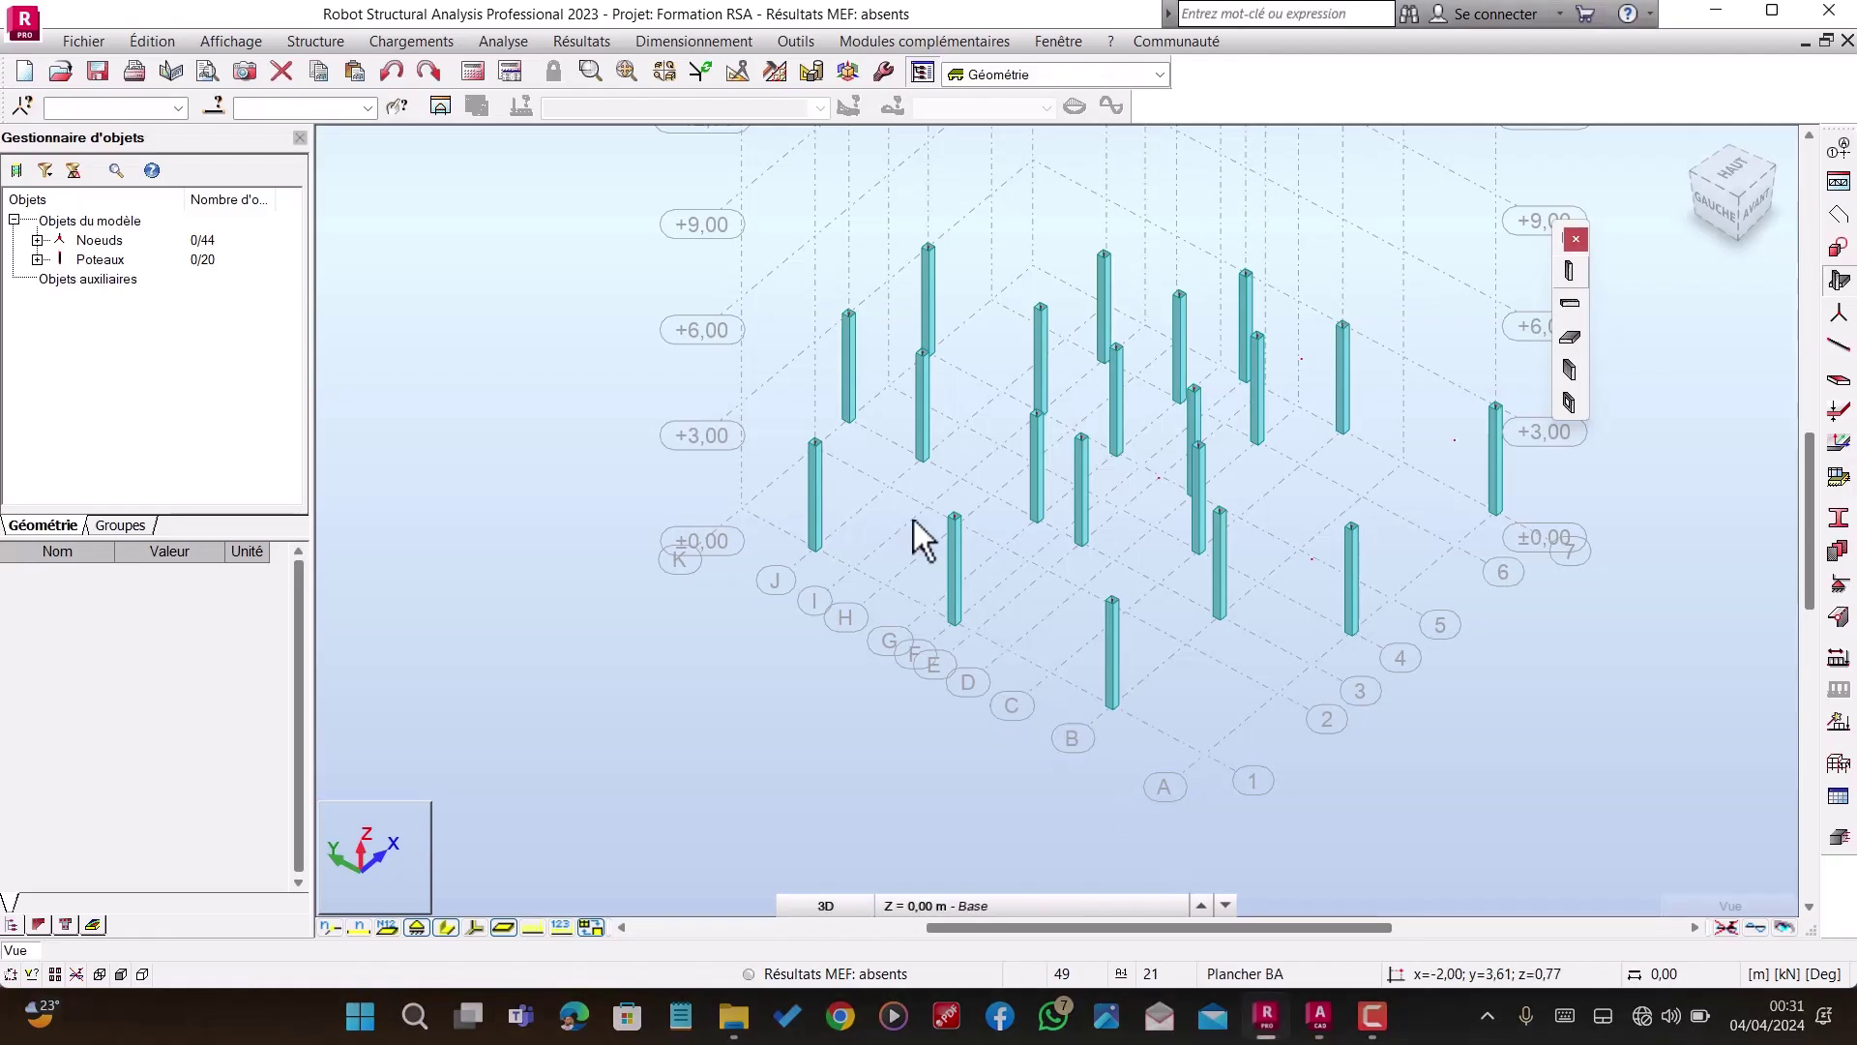
pyautogui.scroll(-1, 864, 490)
pyautogui.scroll(1, 1085, 662)
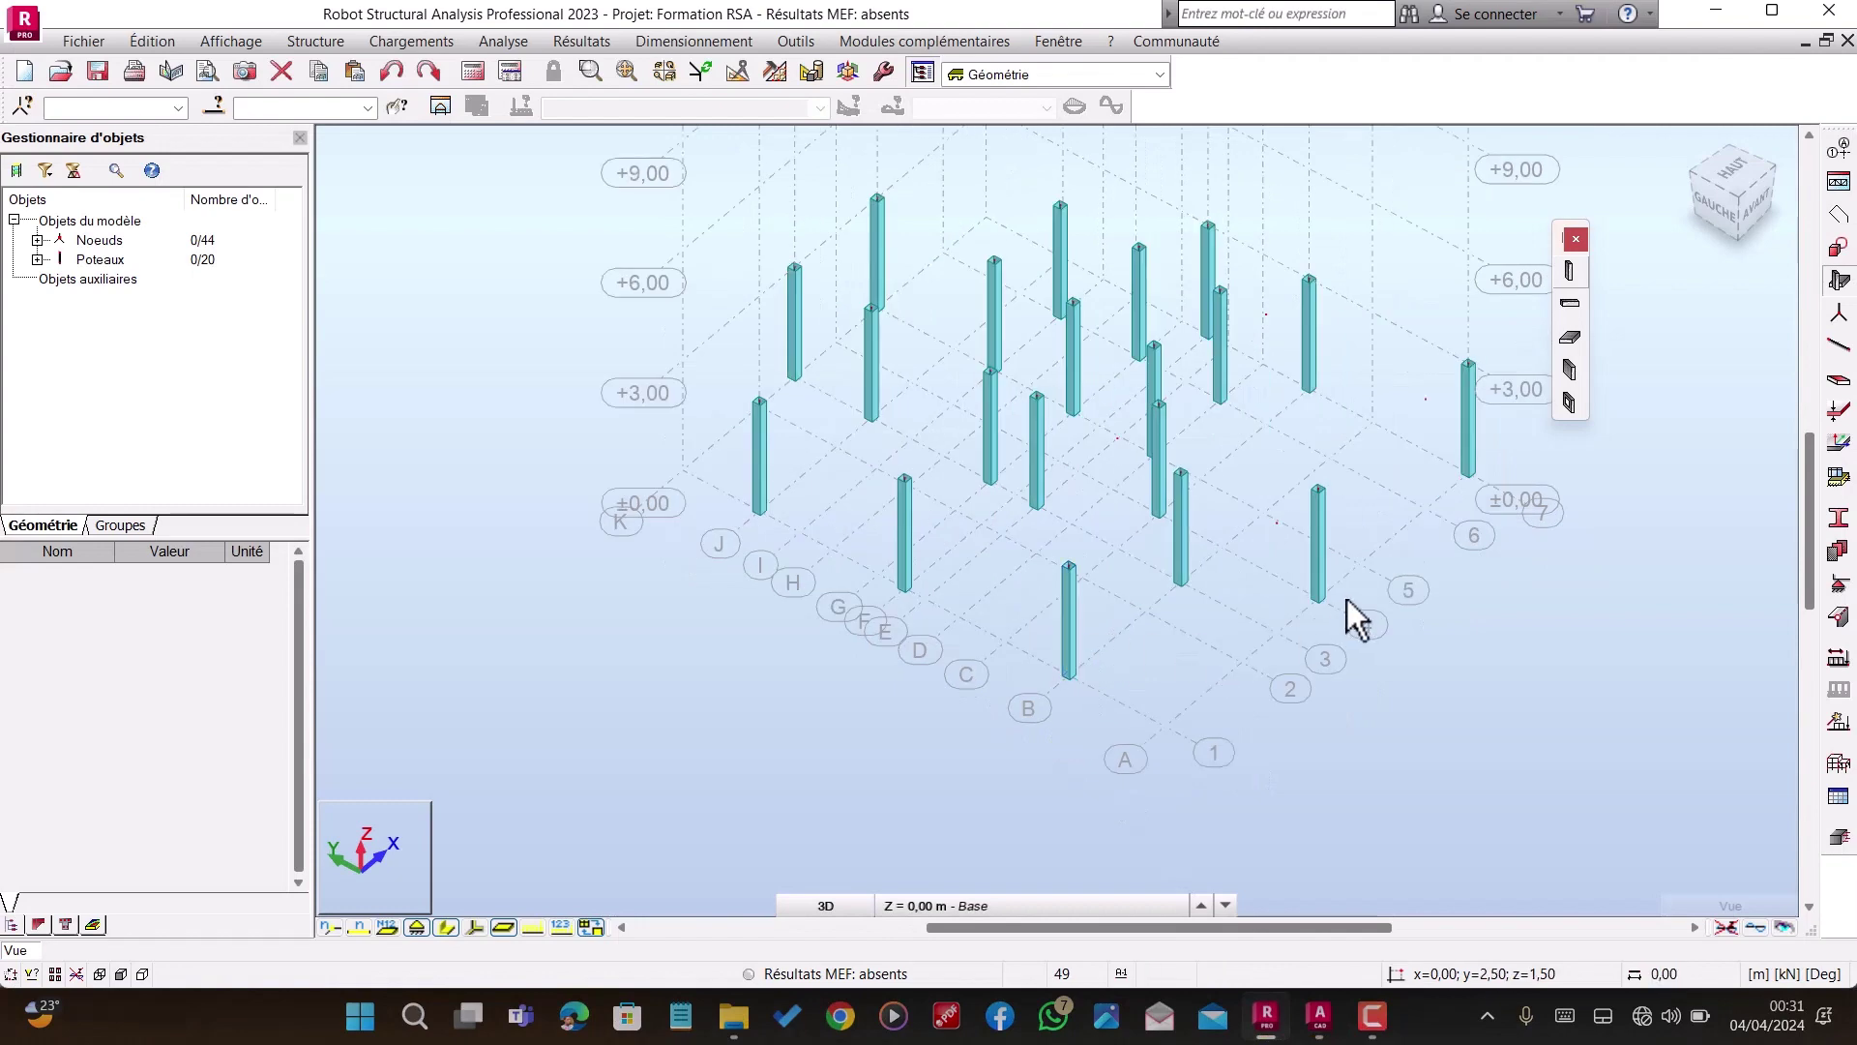
pyautogui.keyDown('shift'); pyautogui.moveTo(1024, 776); pyautogui.dragTo(1195, 721, button='middle'); pyautogui.keyUp('shift')
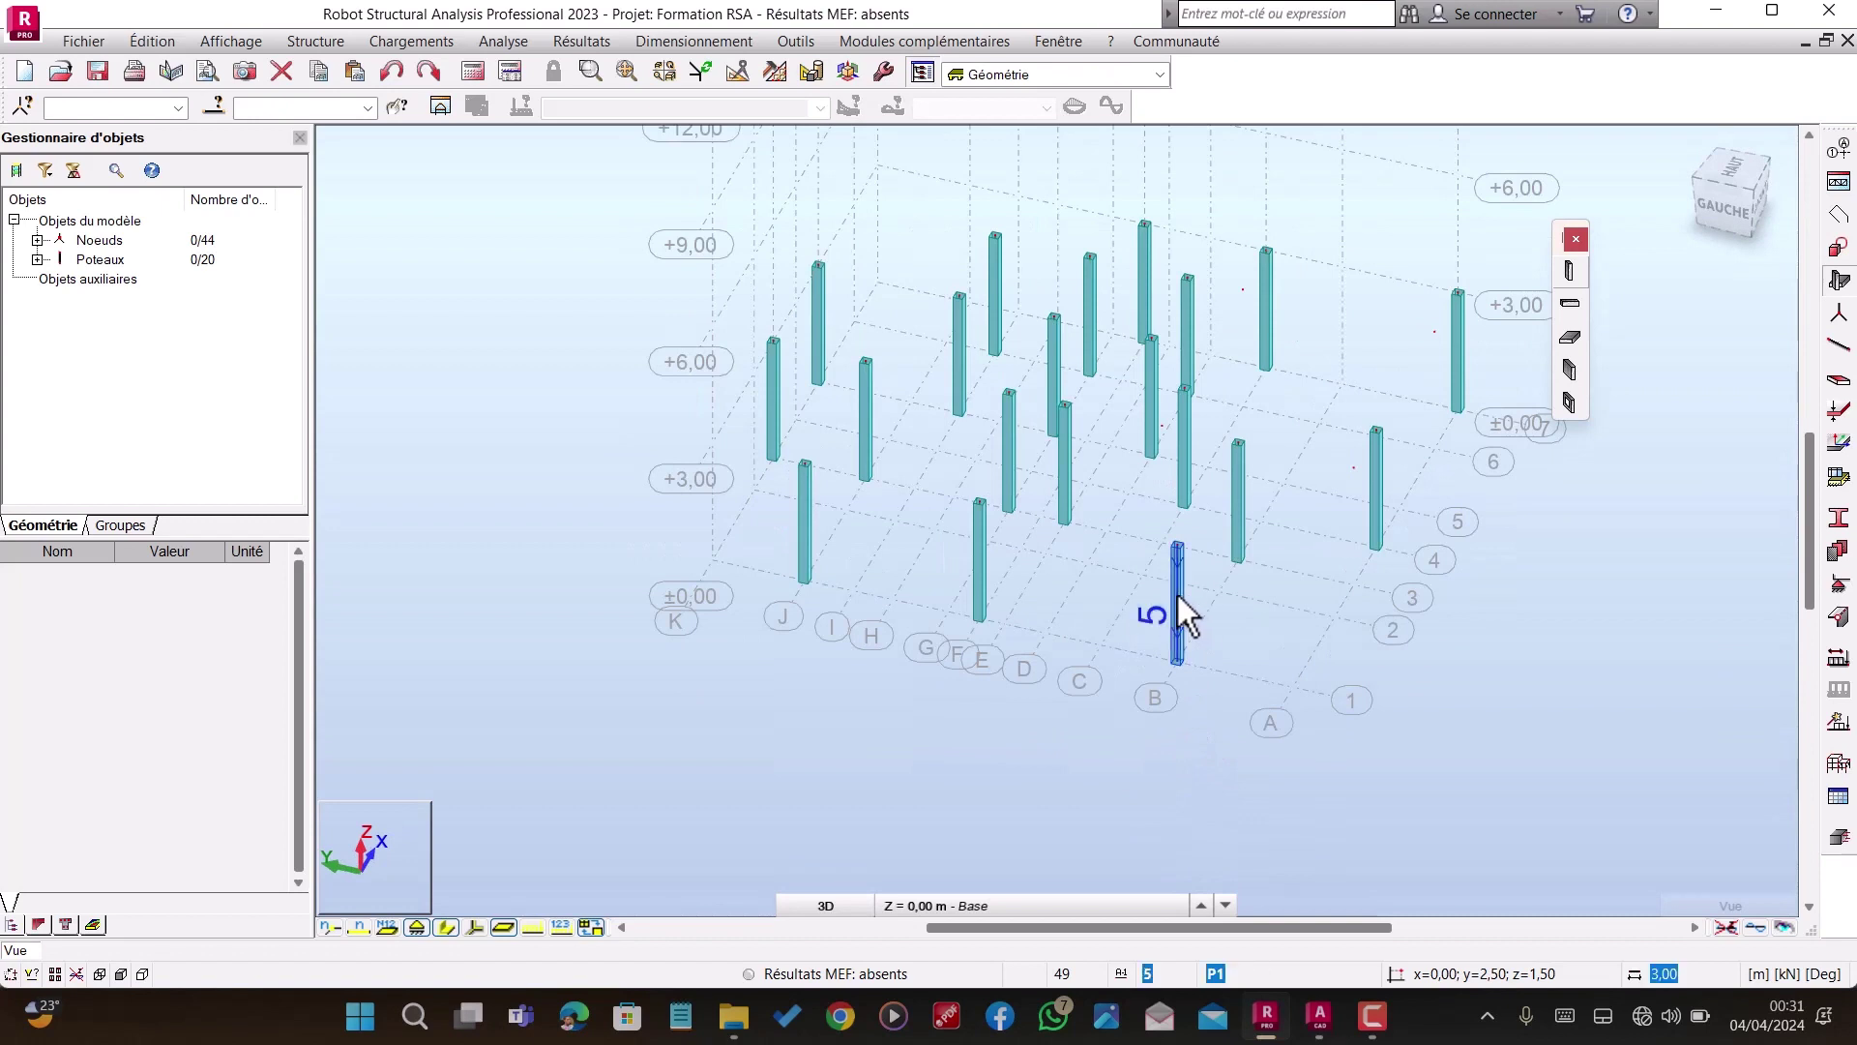
pyautogui.click(1179, 610)
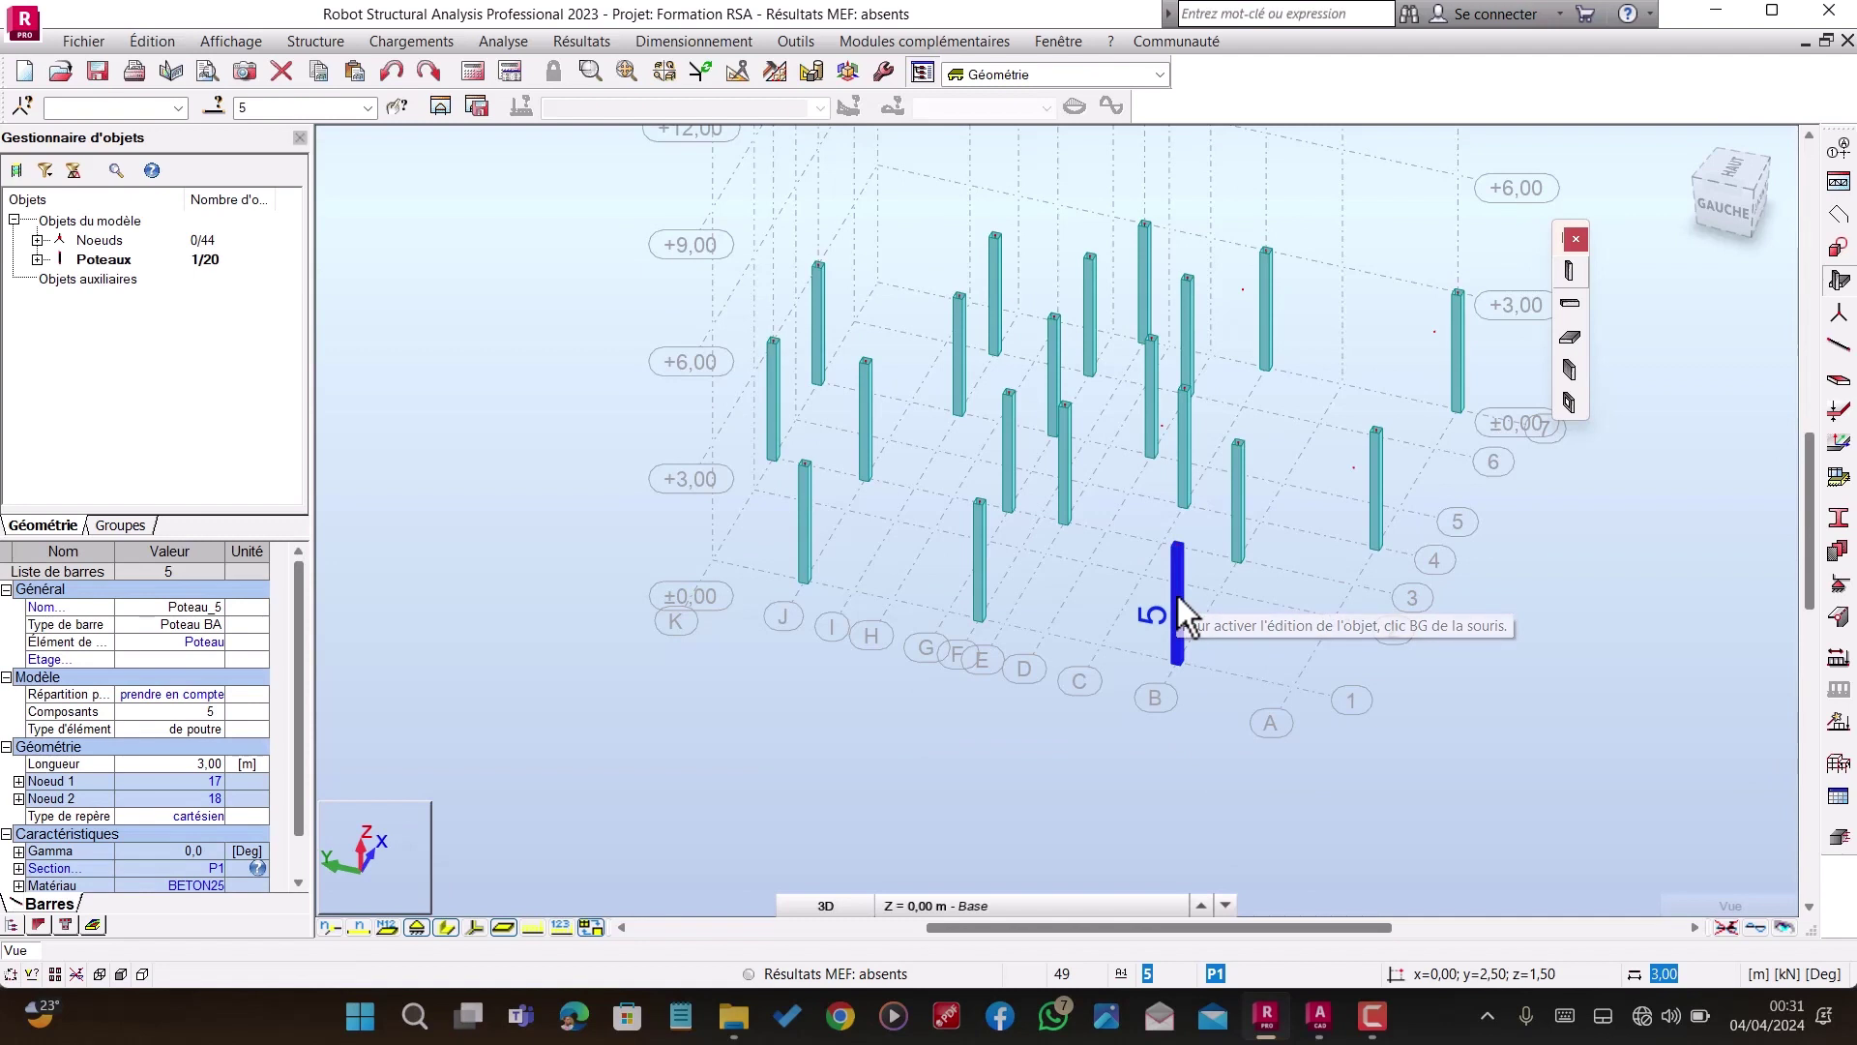
pyautogui.hotkey('ctrl', 'a')
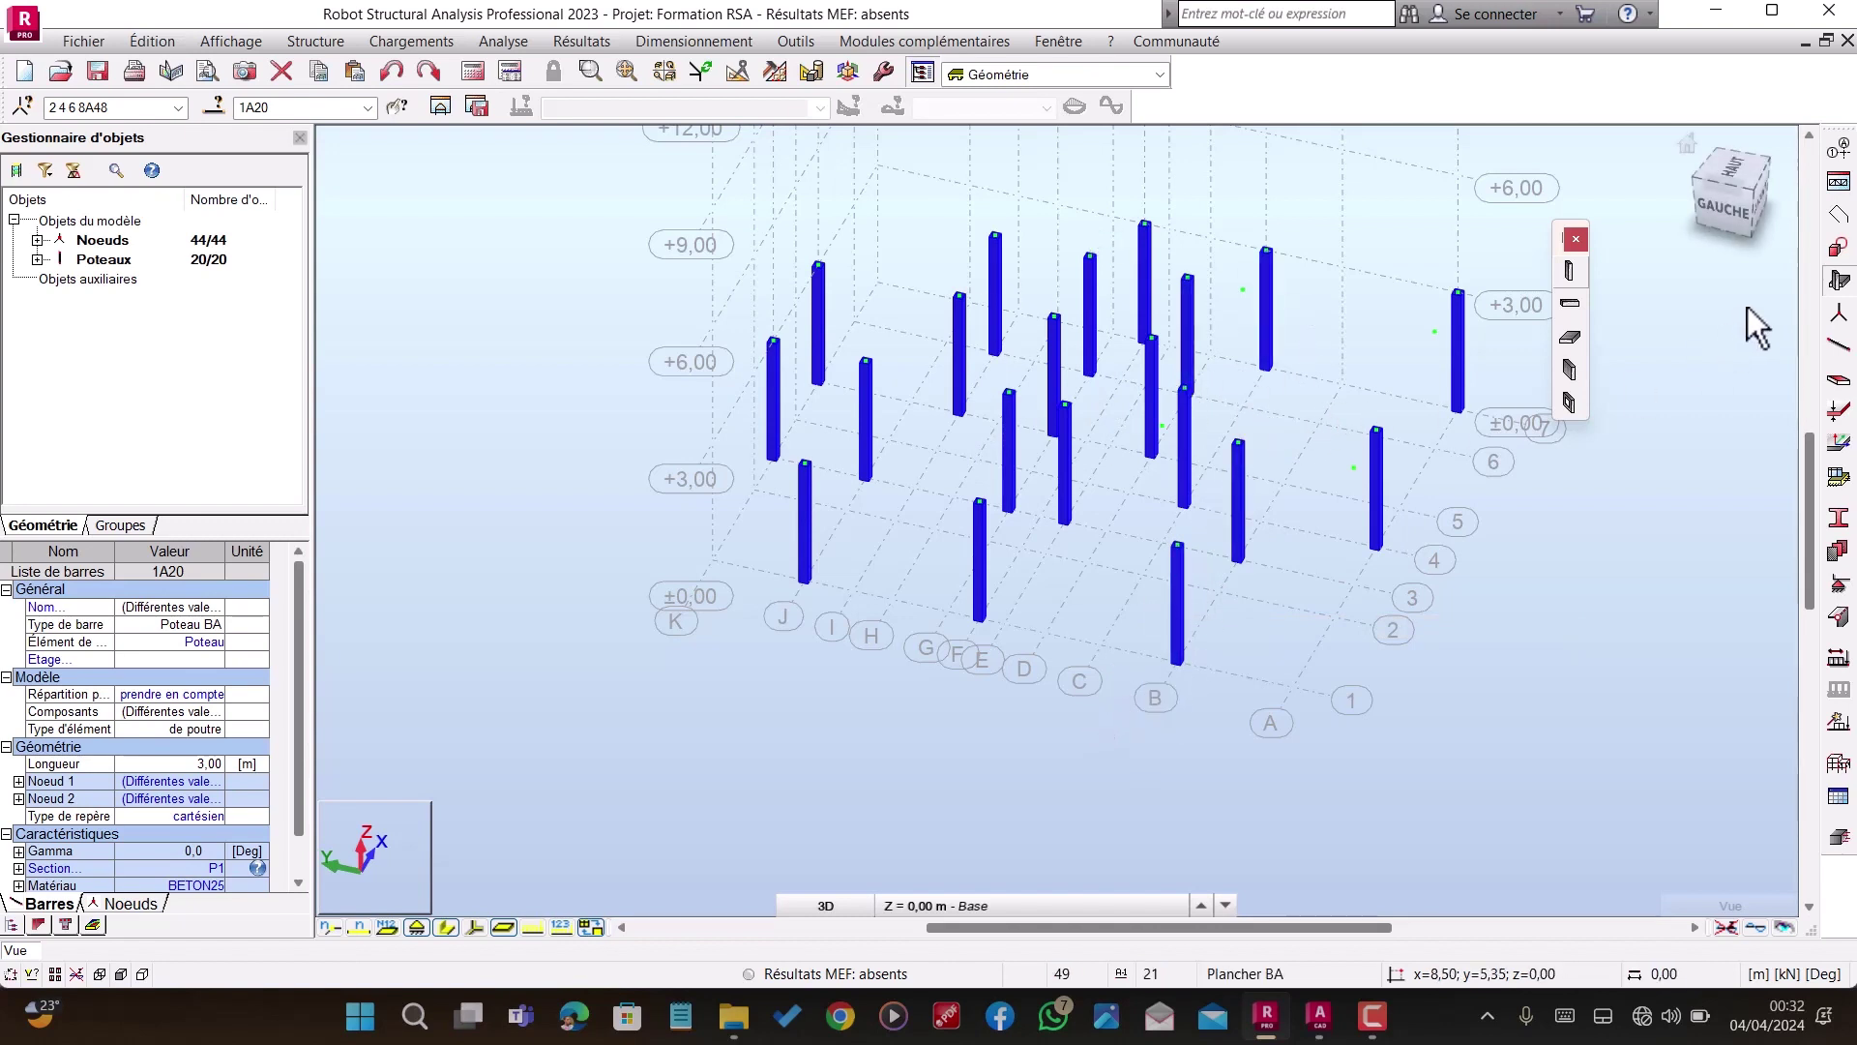
# Step: Copy the selected columns one storey up by translation, from the base to the head of column 1-B, with vector 0,00; 0,00; 3,00 m
pyautogui.click(736, 70)
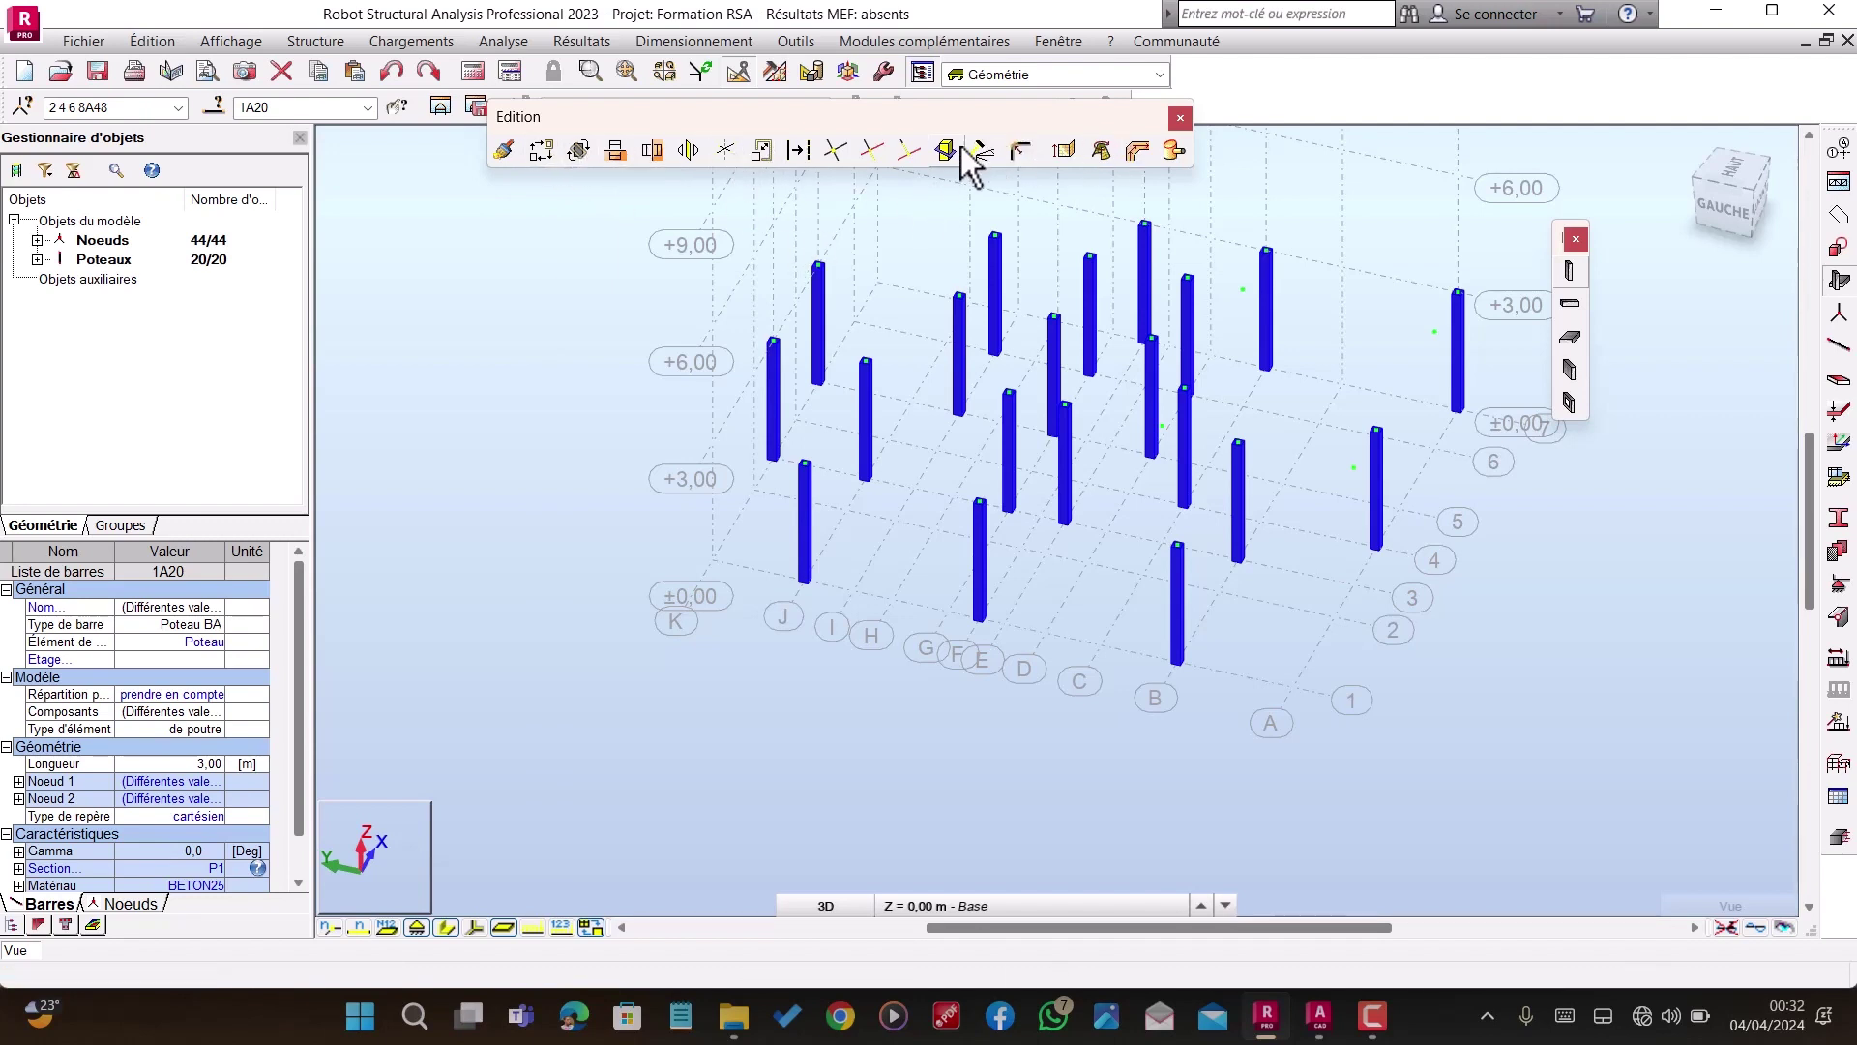
pyautogui.click(545, 145)
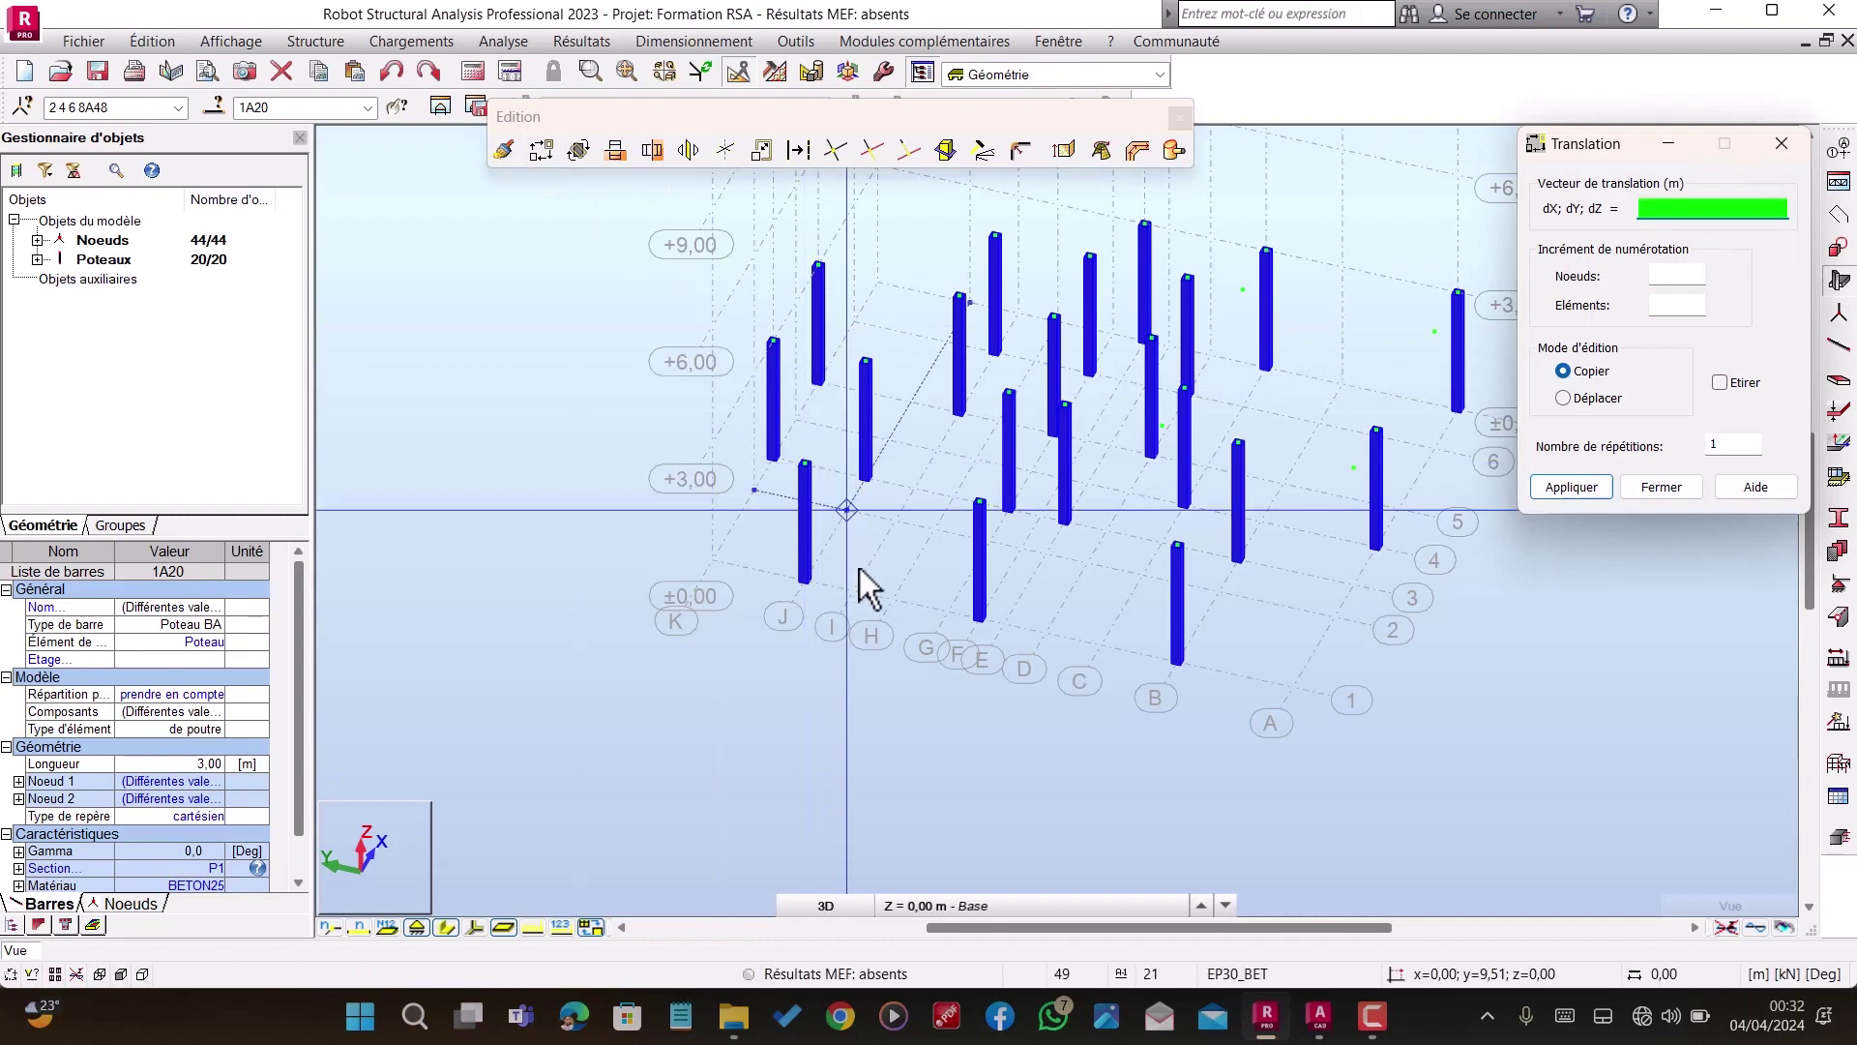
pyautogui.scroll(-1, 859, 581)
pyautogui.scroll(2, 1157, 667)
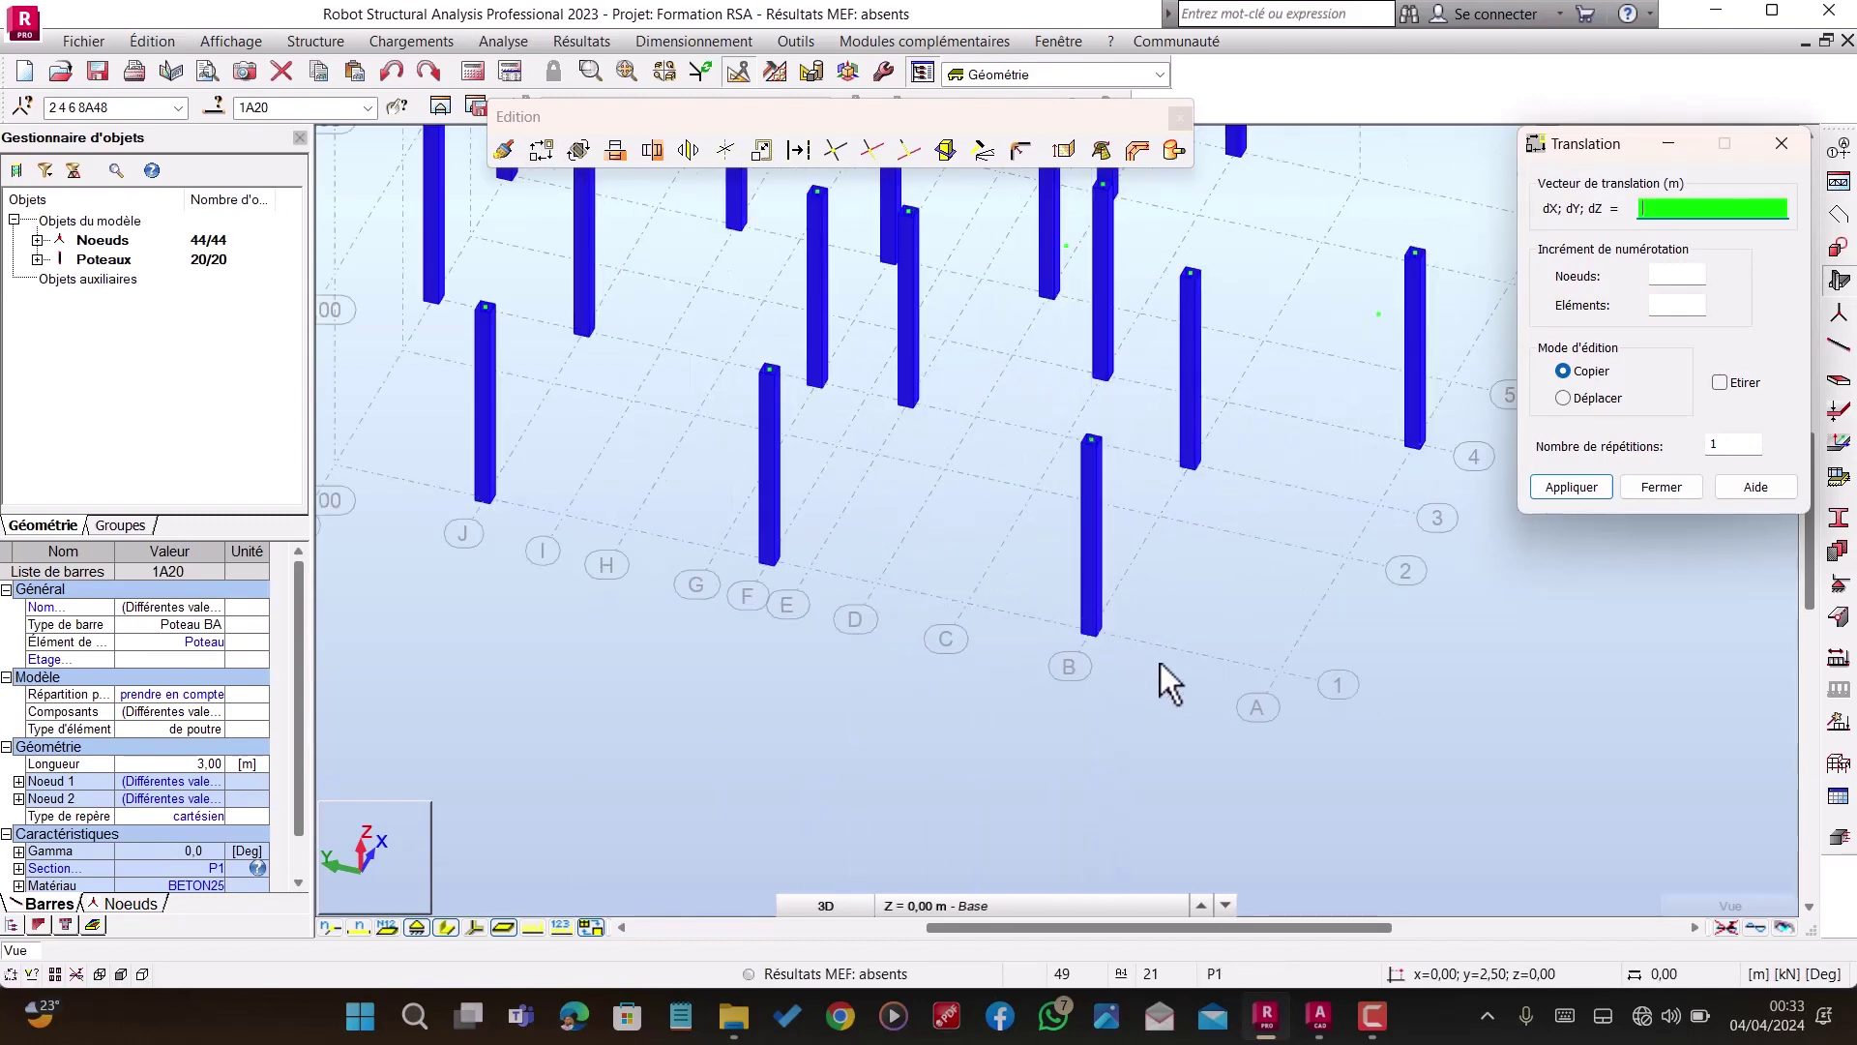
pyautogui.click(1093, 635)
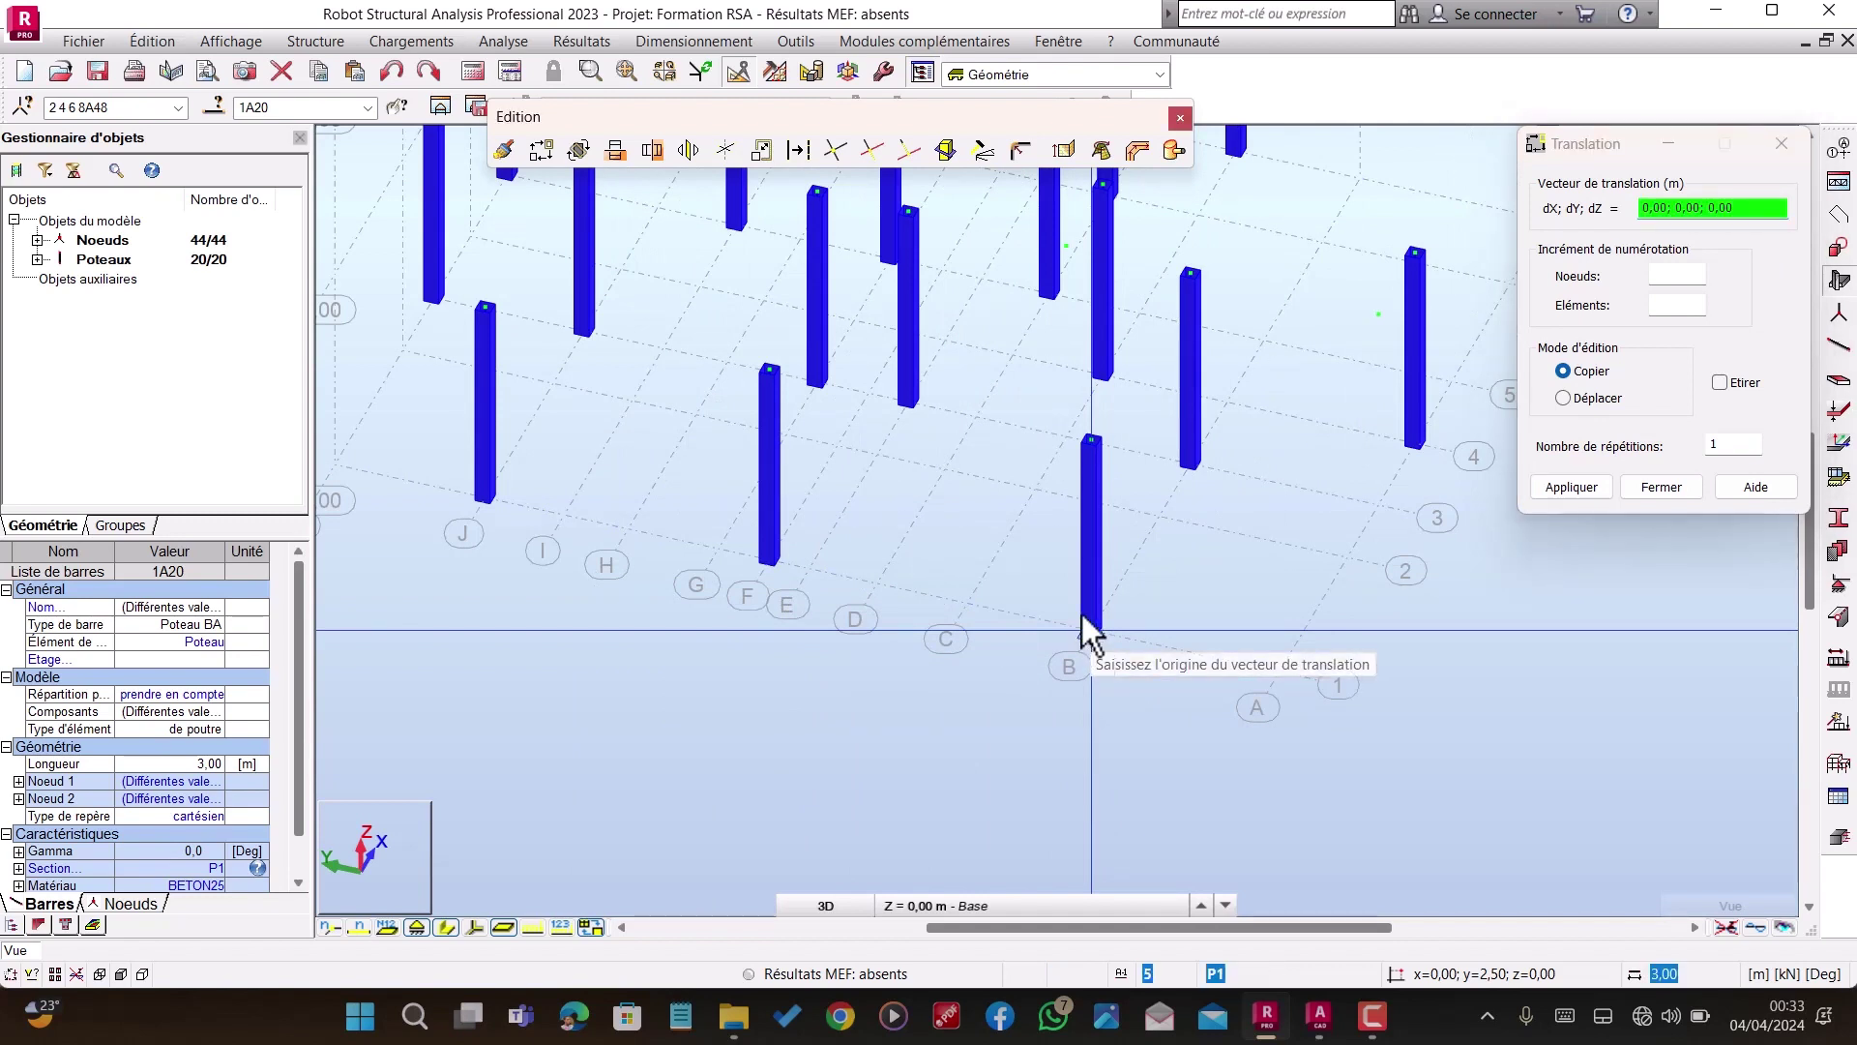
pyautogui.click(1089, 434)
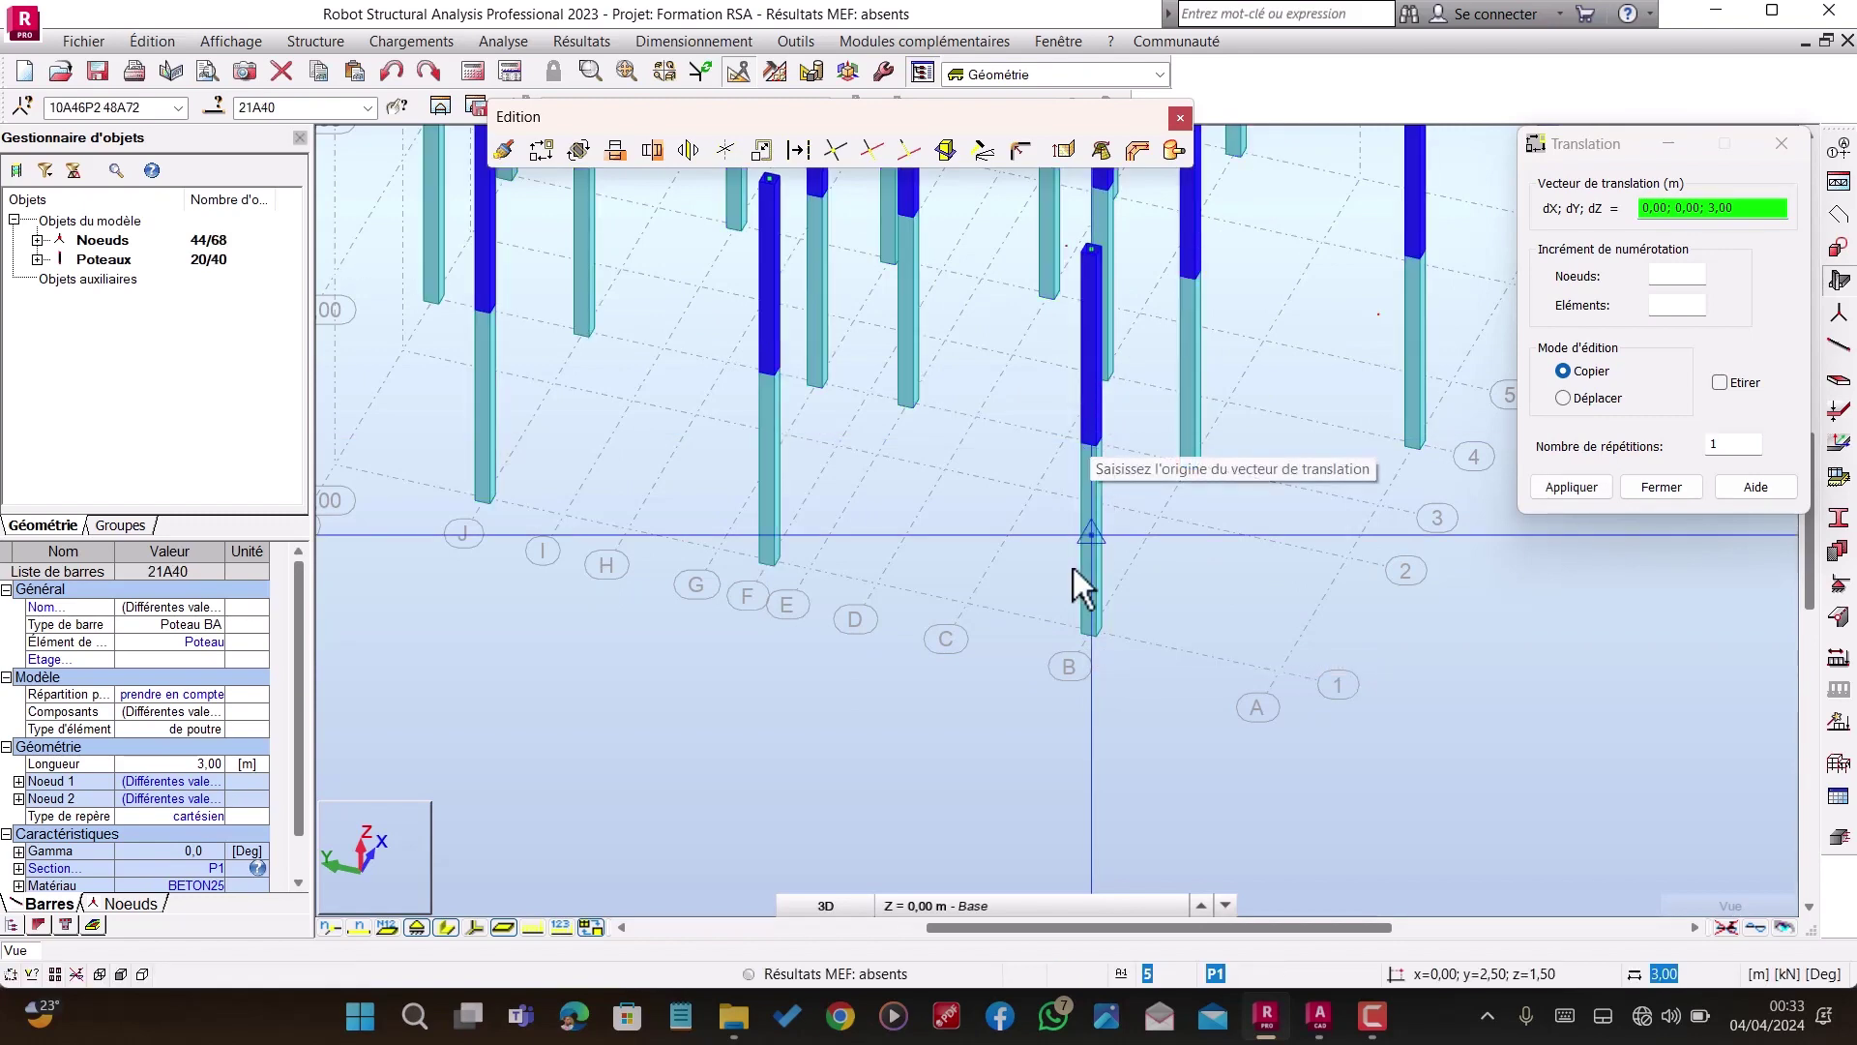
pyautogui.scroll(-3, 1027, 650)
pyautogui.scroll(-1, 1006, 675)
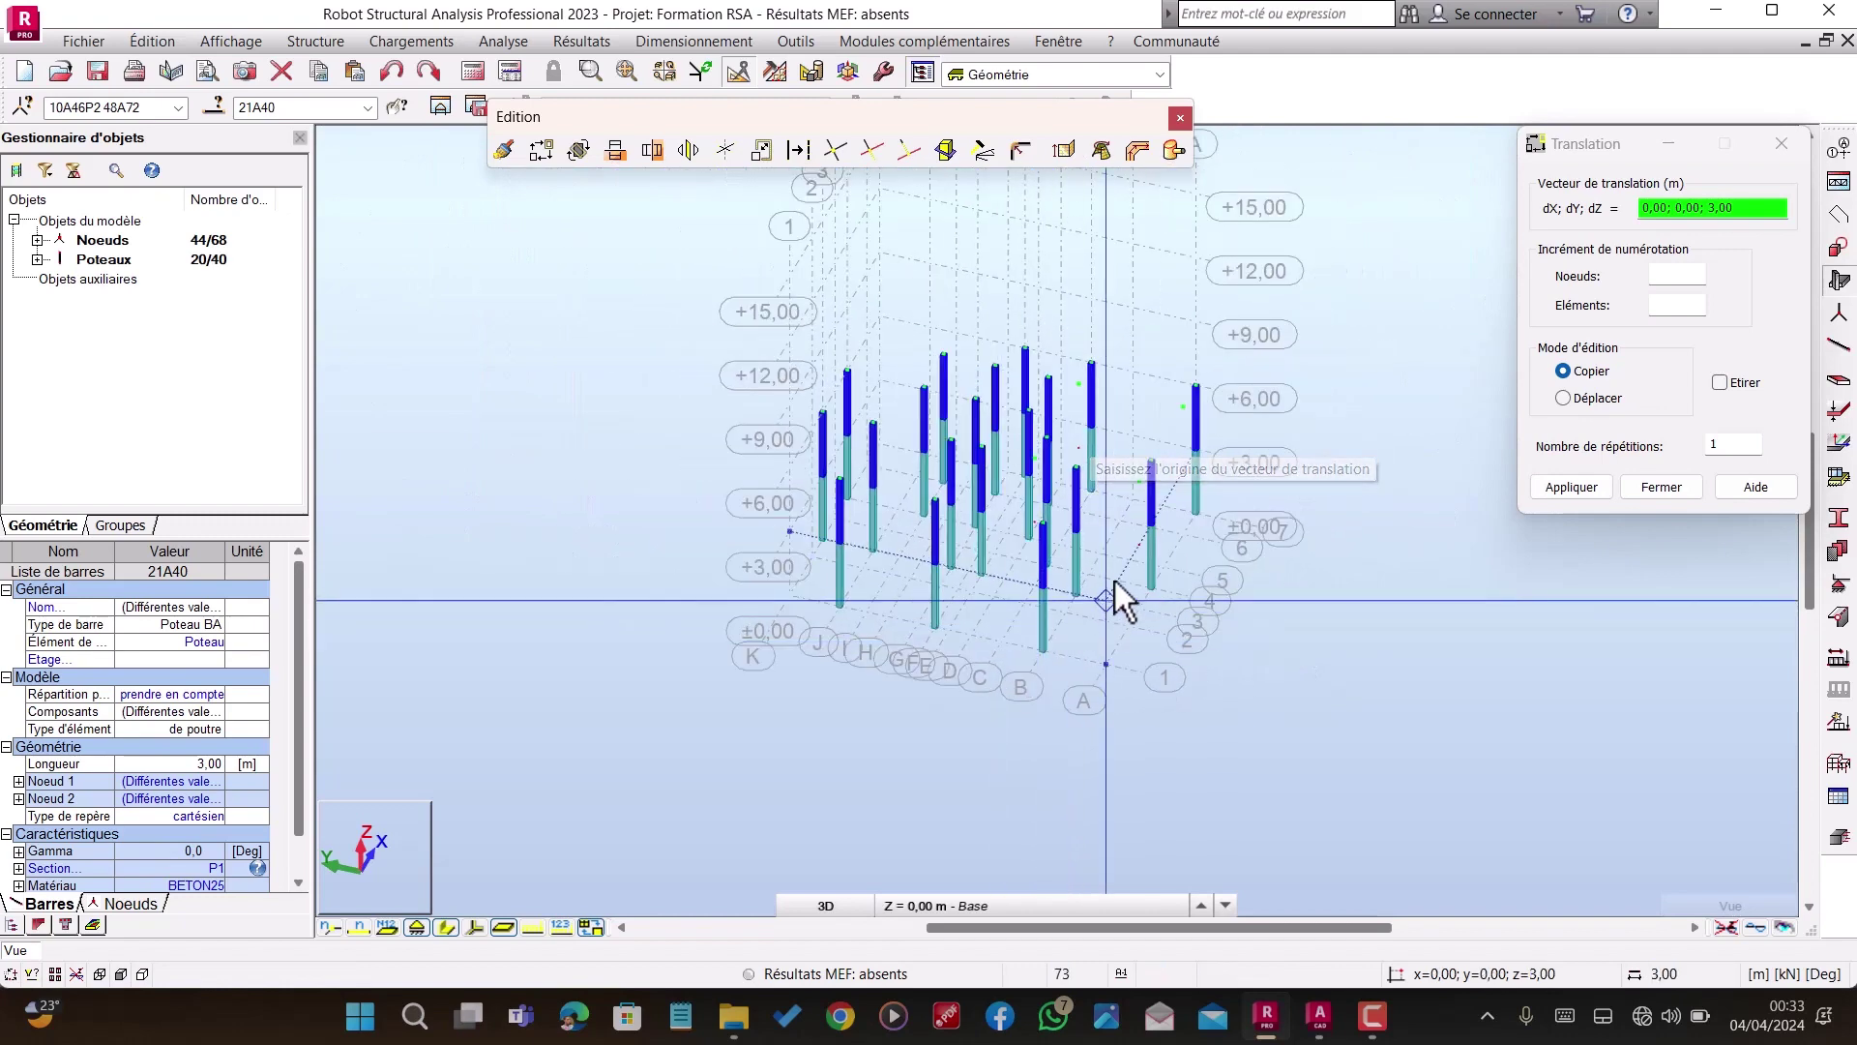
# Step: Try to copy the selected upper columns again, picking a new translation vector on the model and setting 3 repetitions
pyautogui.scroll(1, 1034, 562)
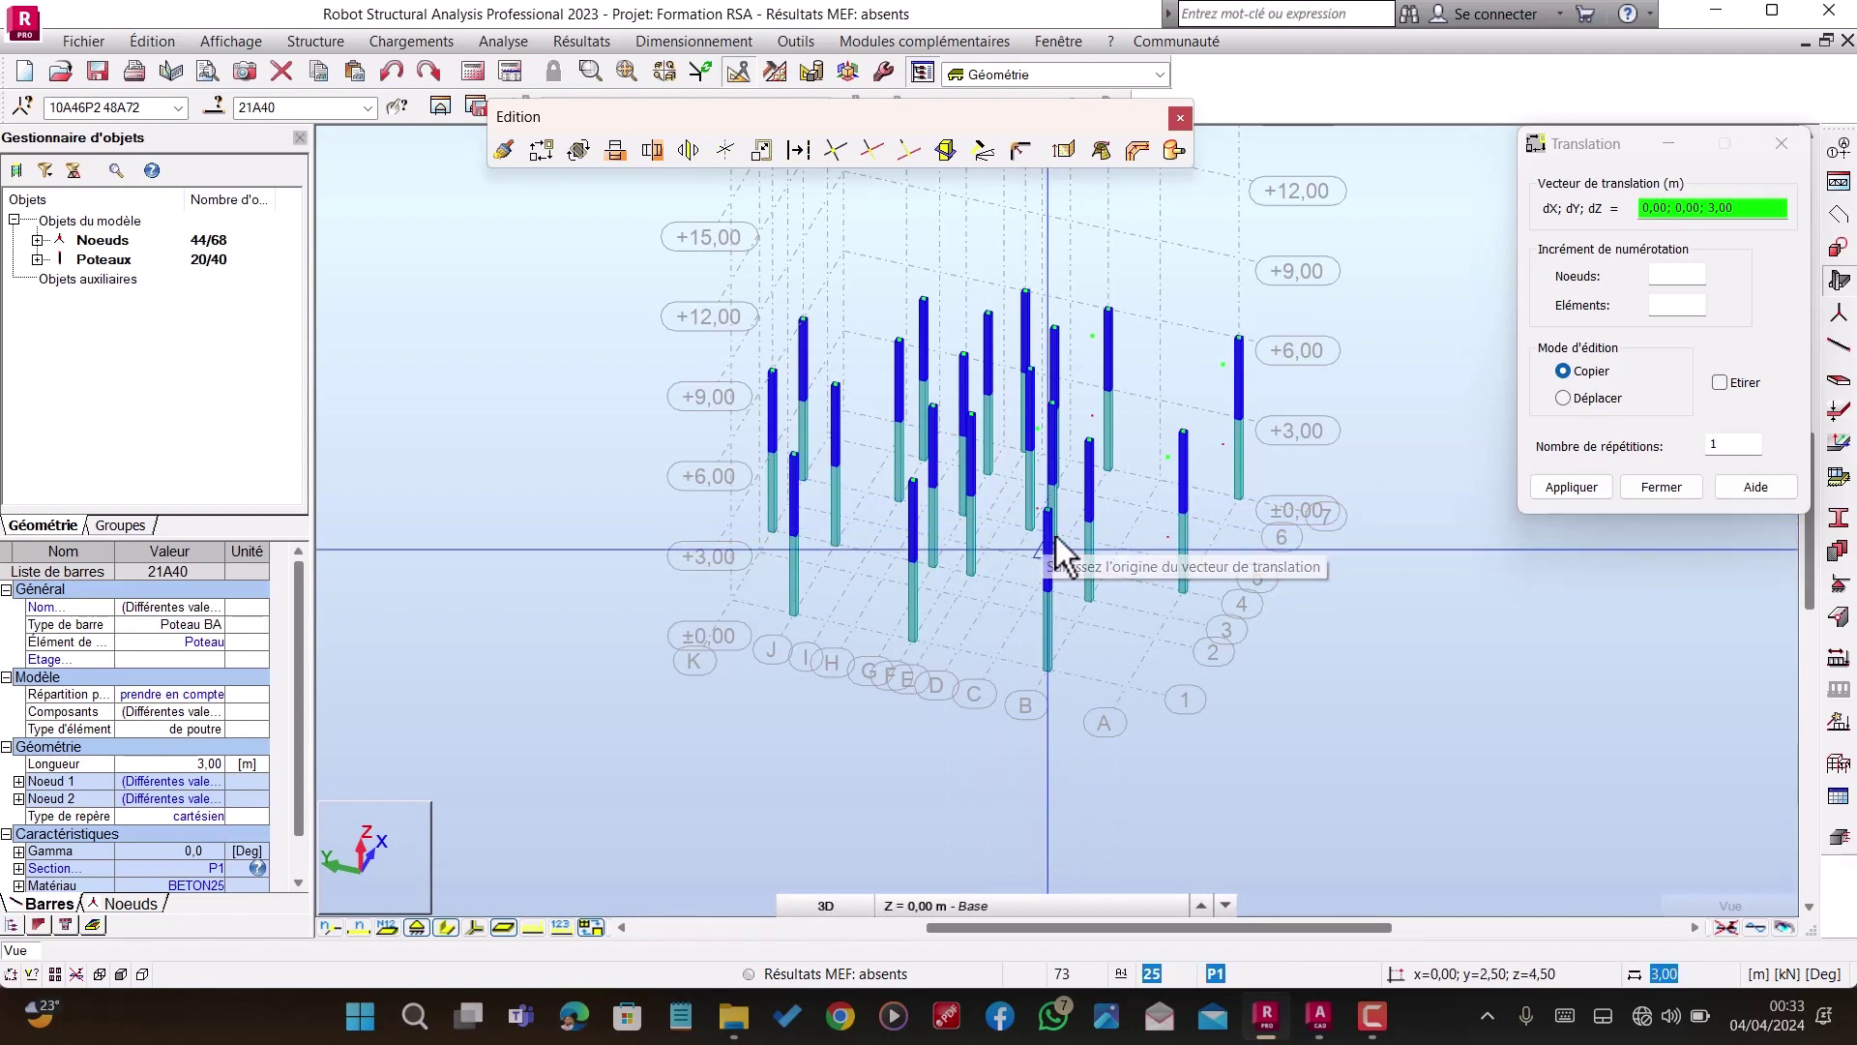
pyautogui.scroll(-1, 992, 619)
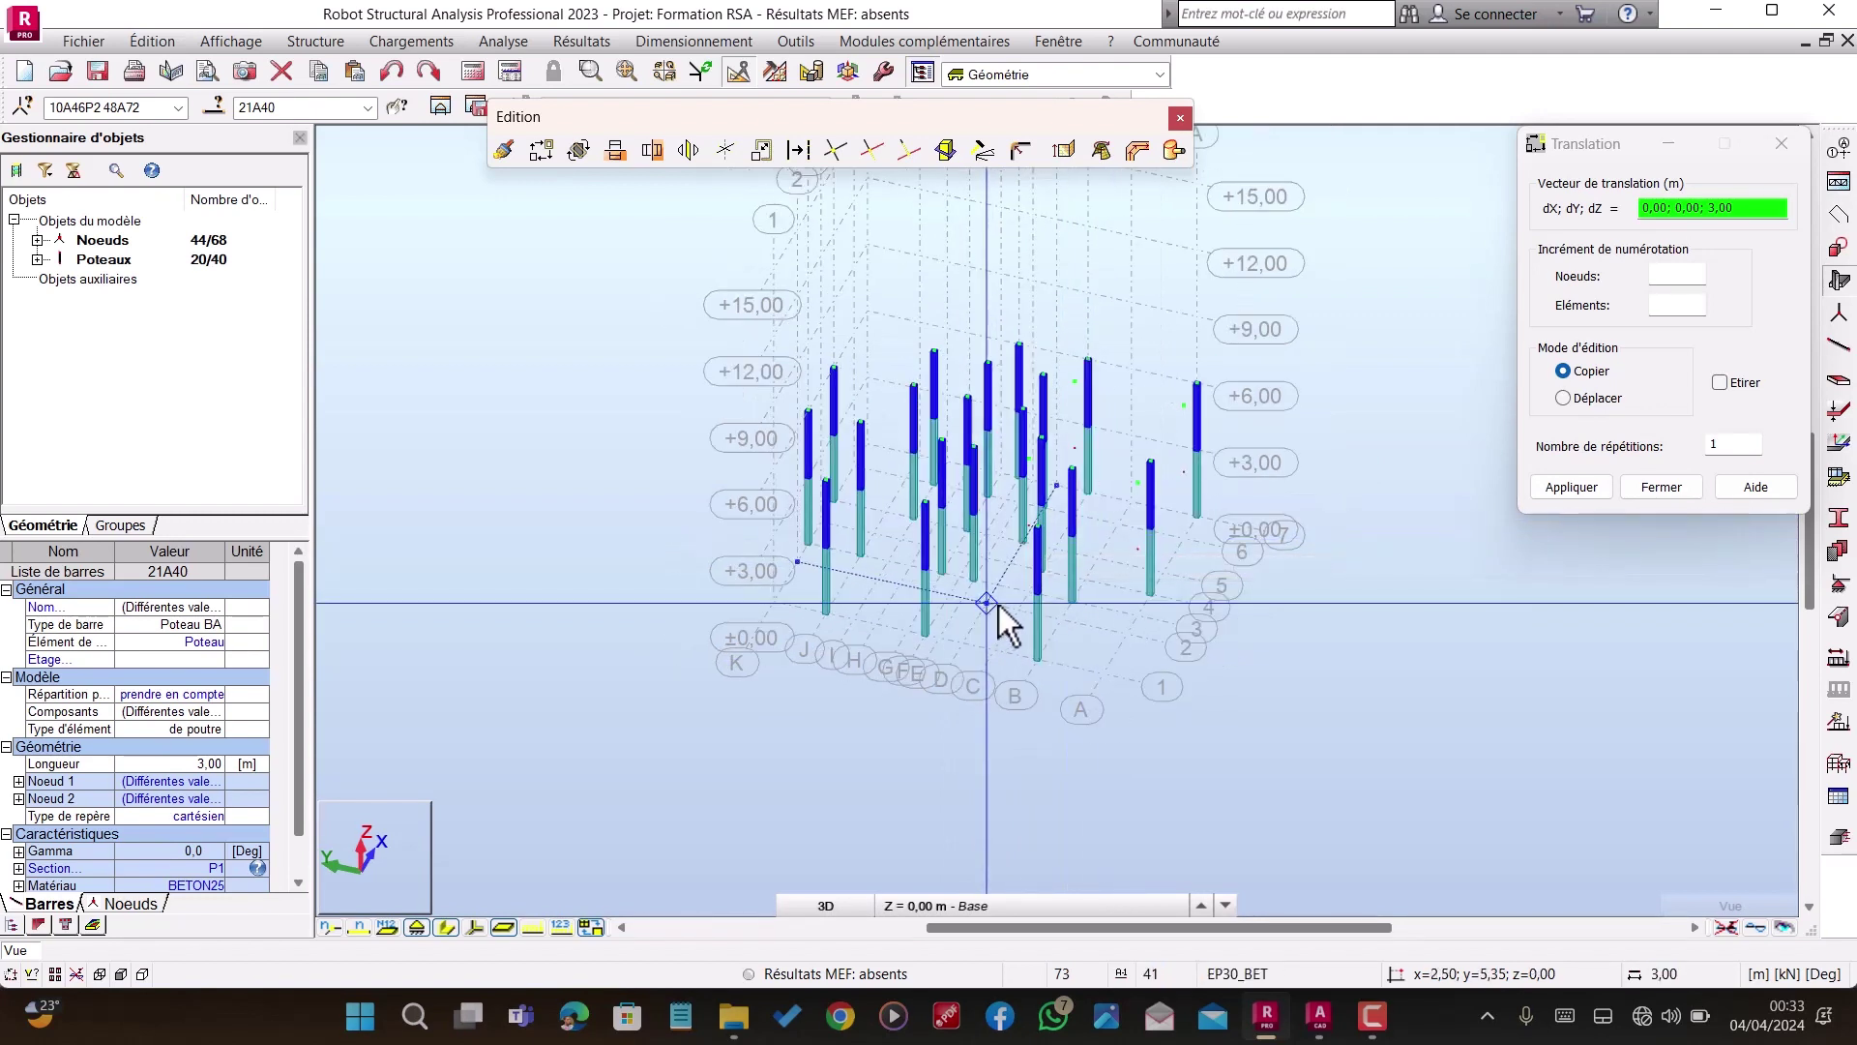
pyautogui.click(1075, 598)
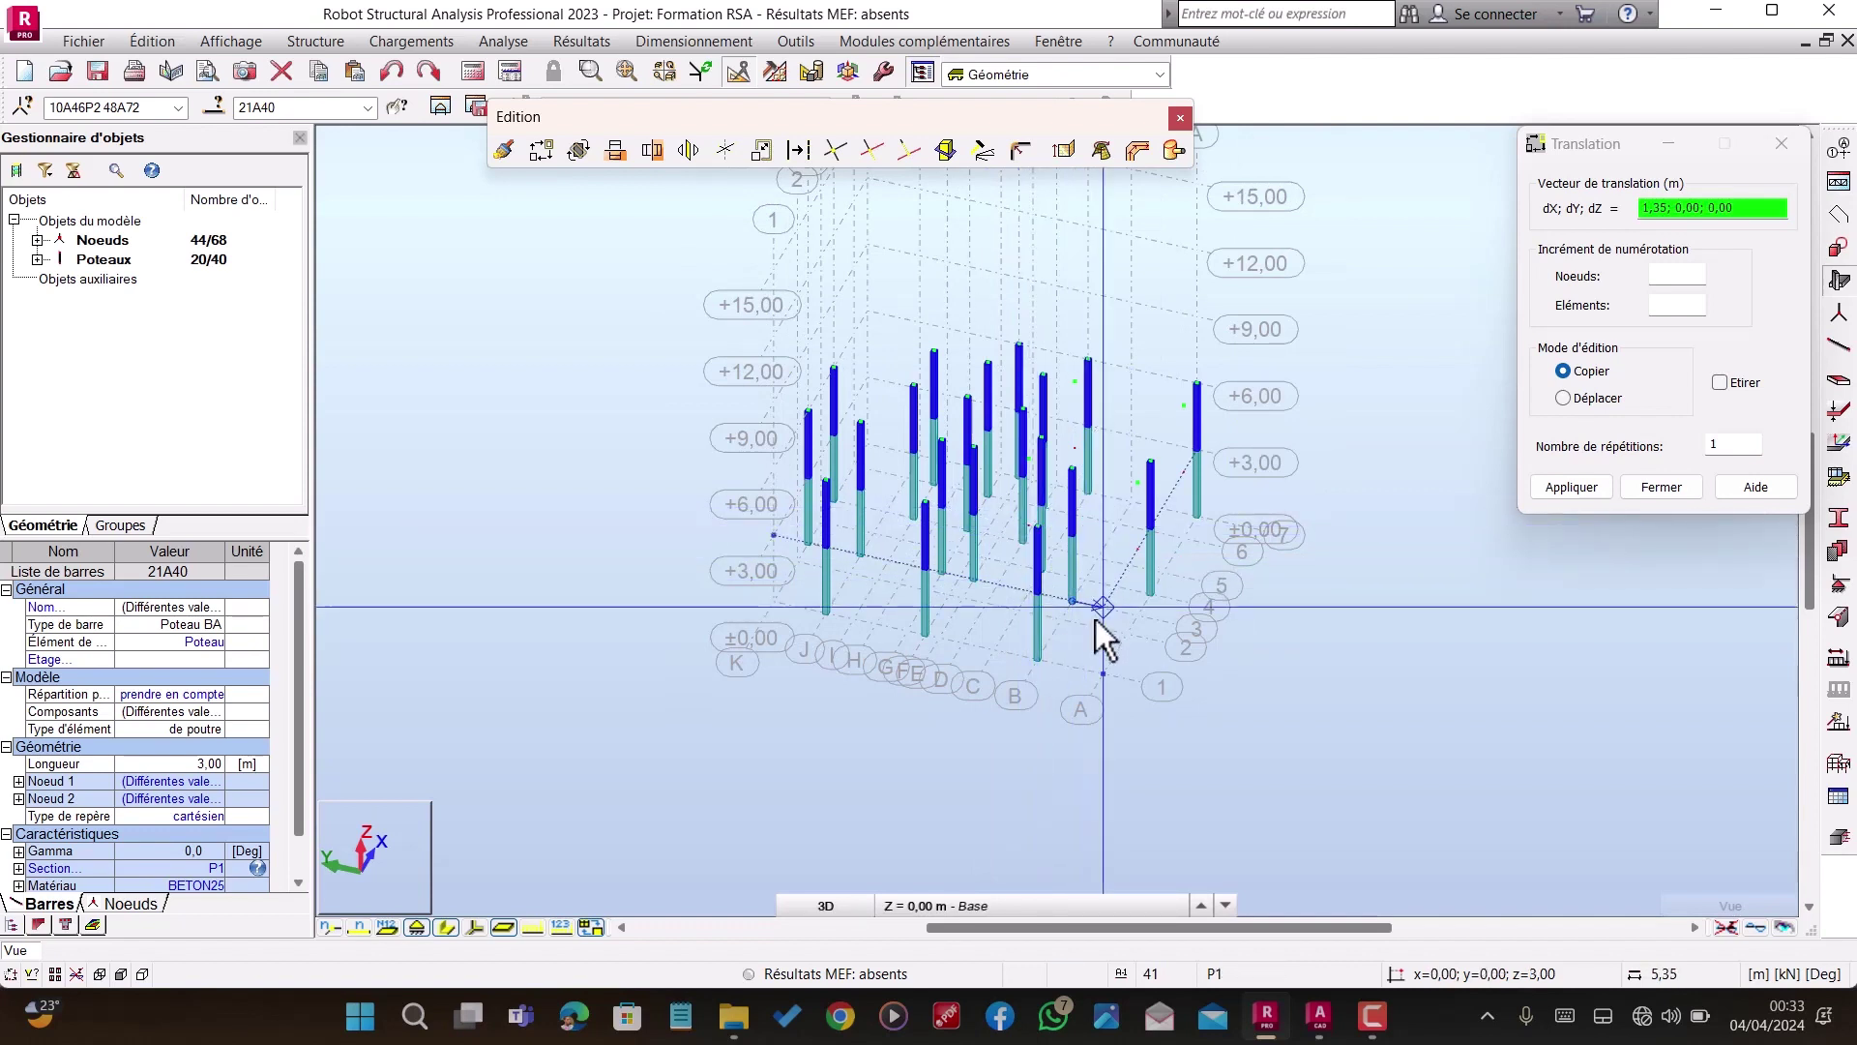
pyautogui.click(1083, 617)
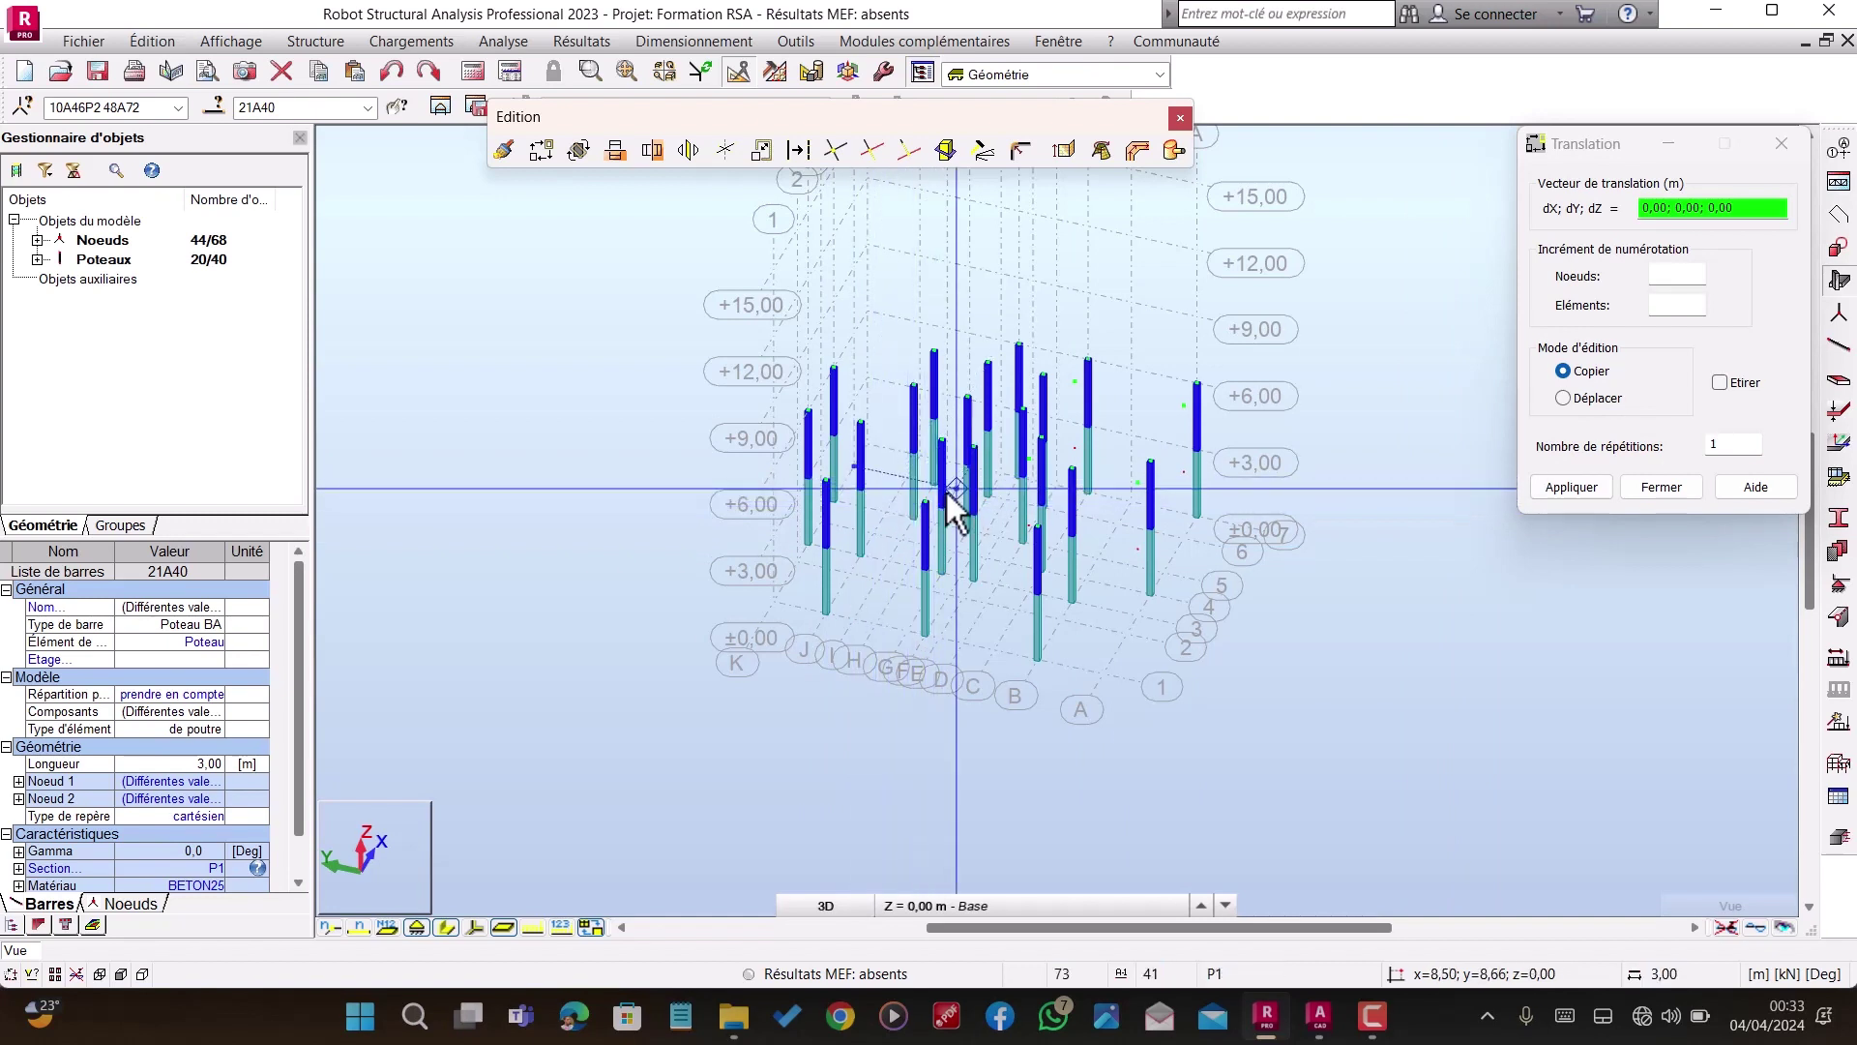
pyautogui.click(1731, 446)
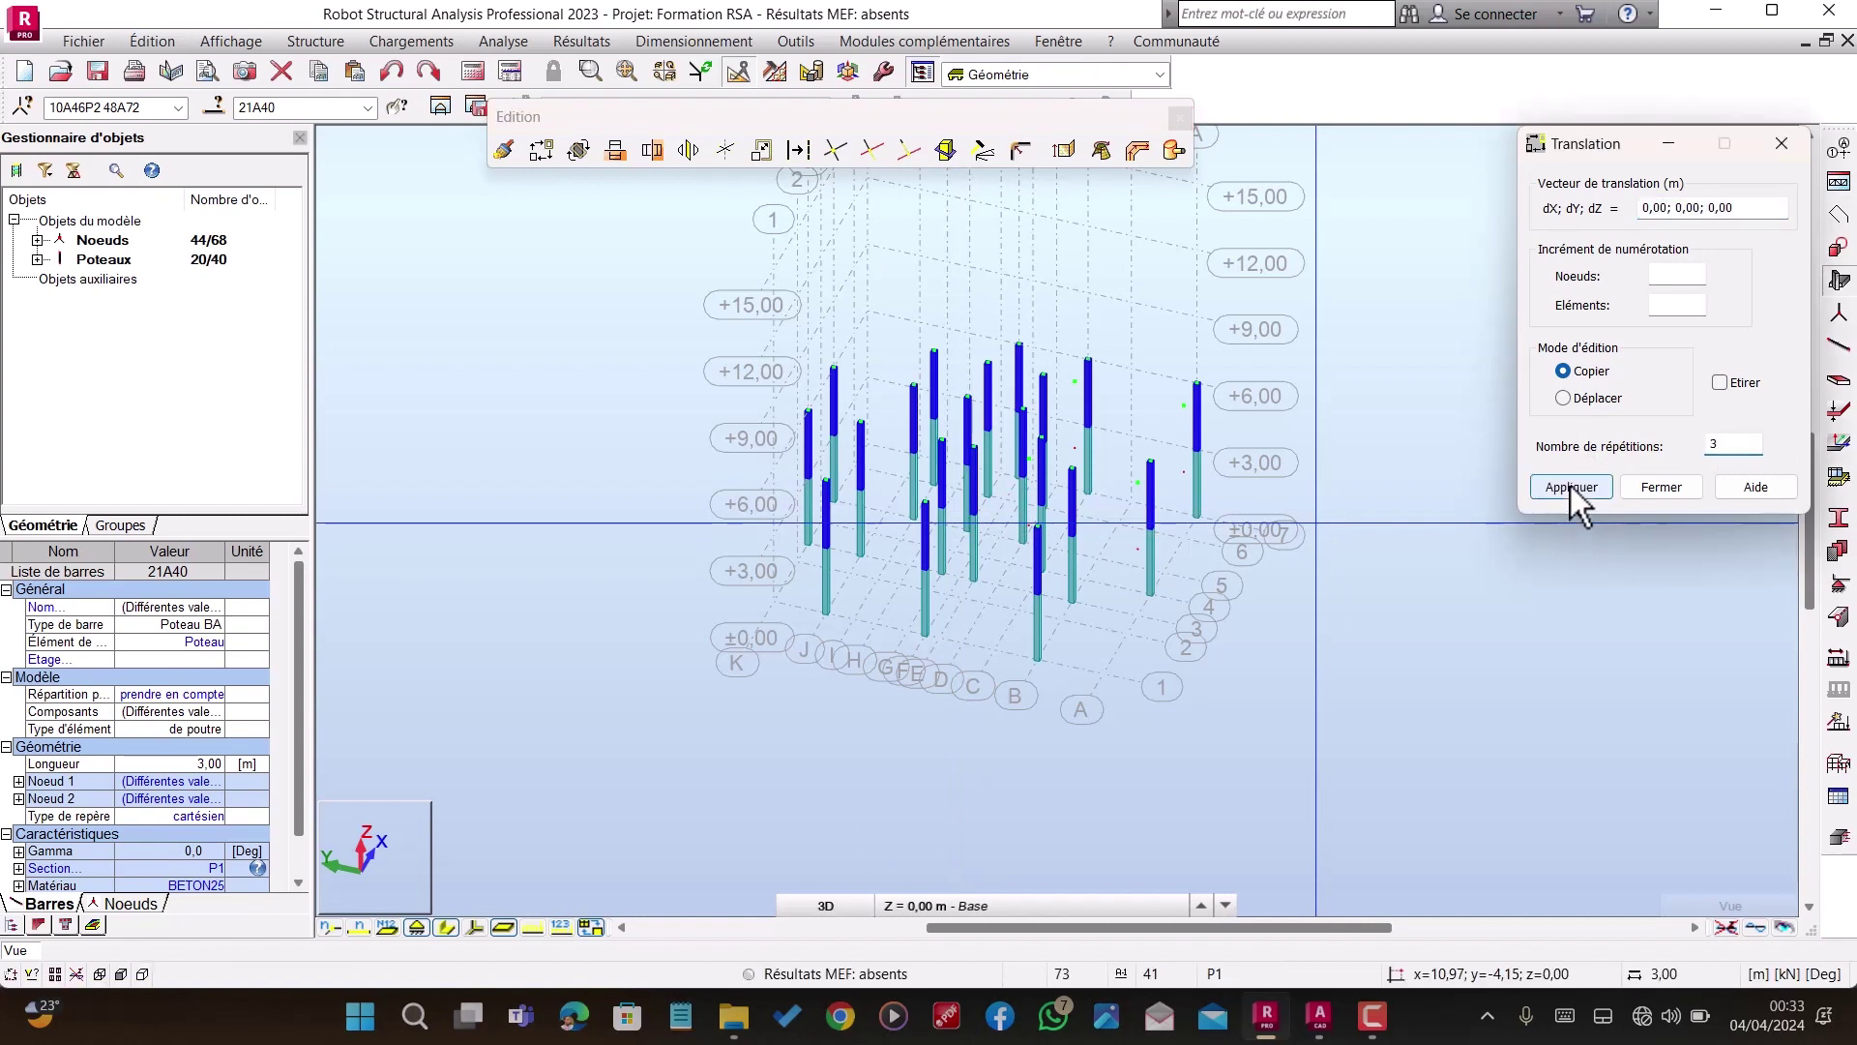
pyautogui.click(1571, 487)
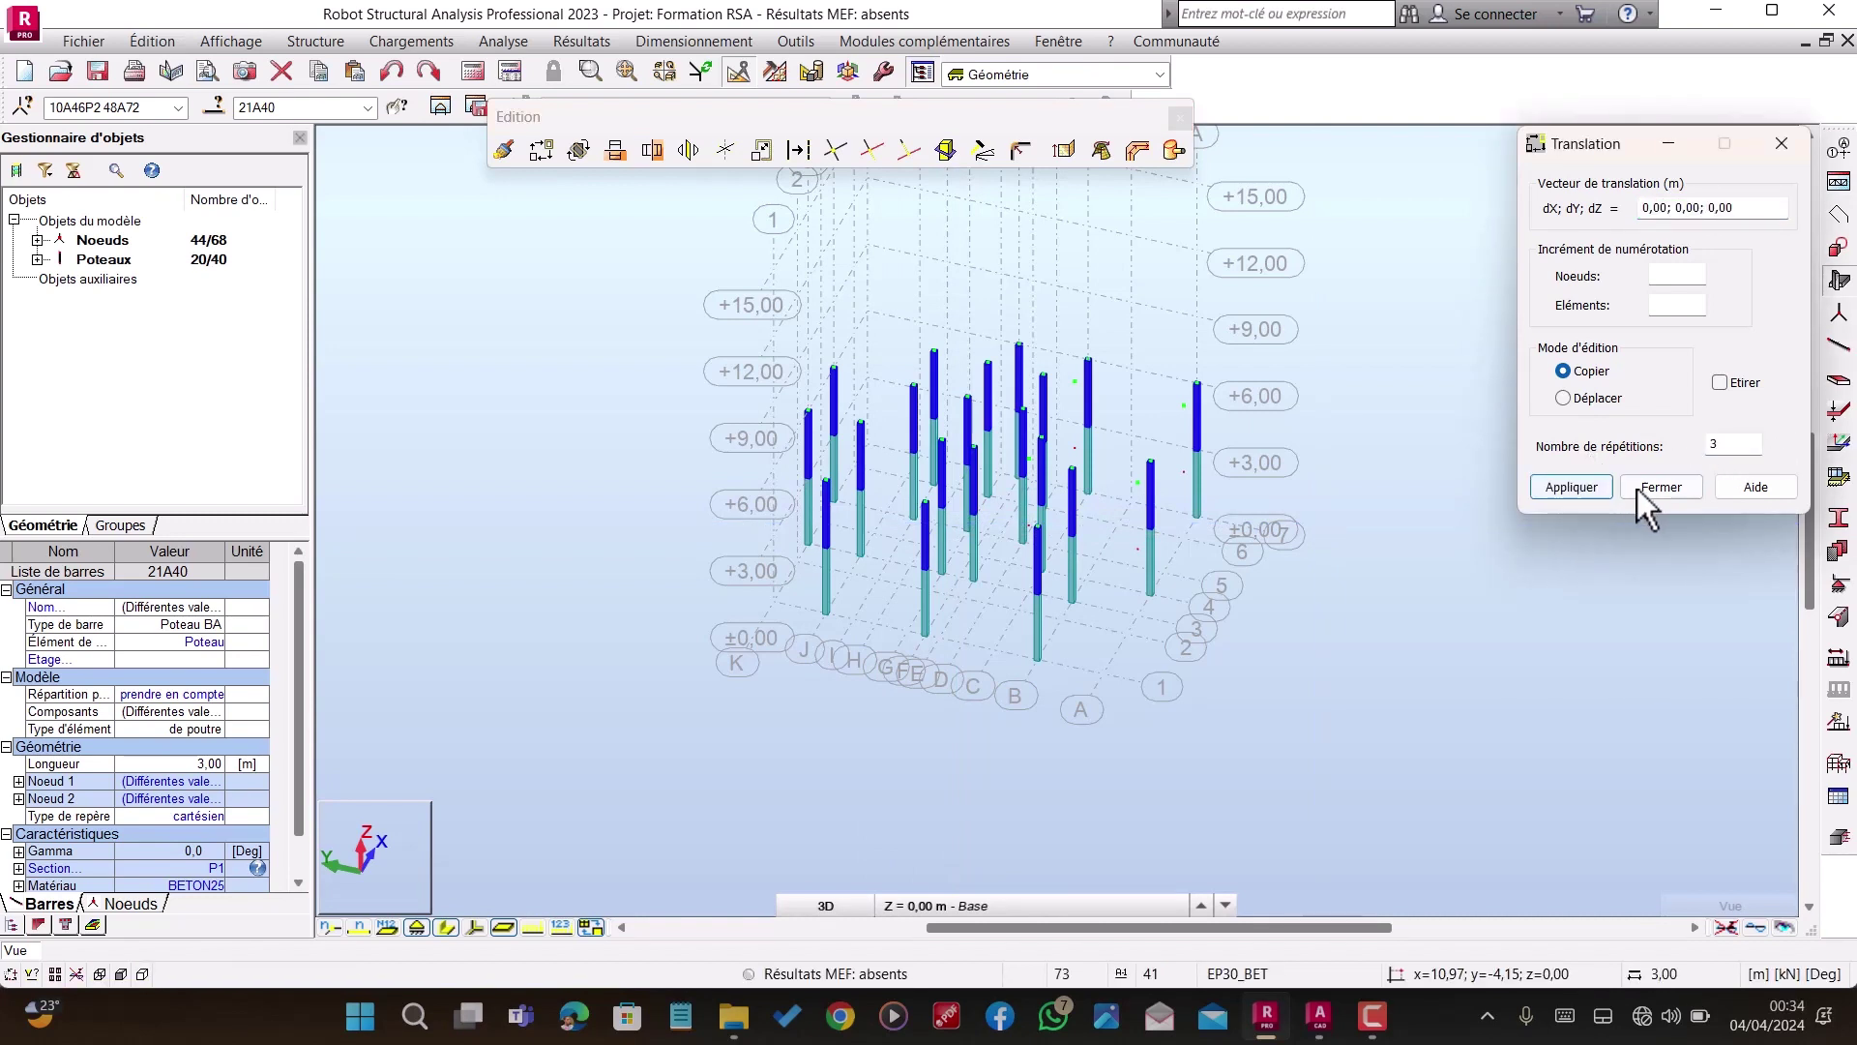
# Step: Try to apply the translation copy of the selected columns with vector 0,00; 0,00; 0,00 and 3 repetitions
pyautogui.scroll(-2, 1296, 639)
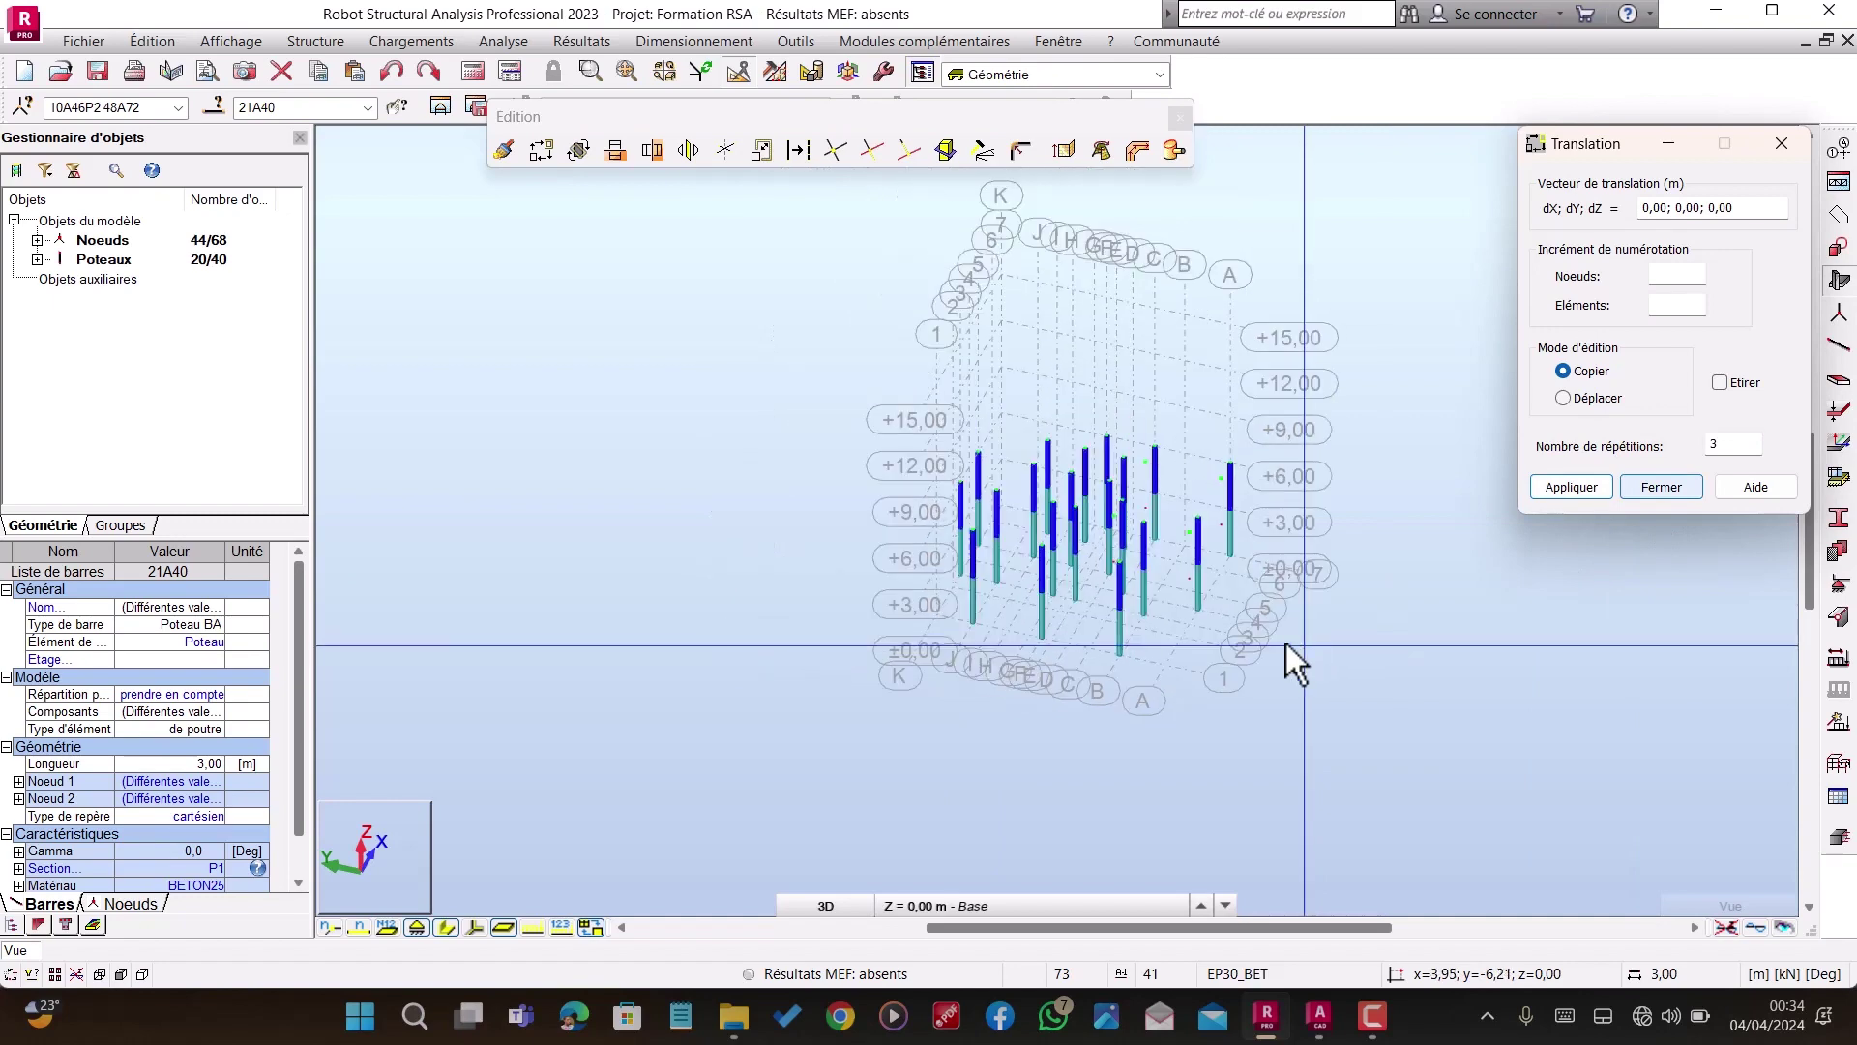
pyautogui.click(1566, 486)
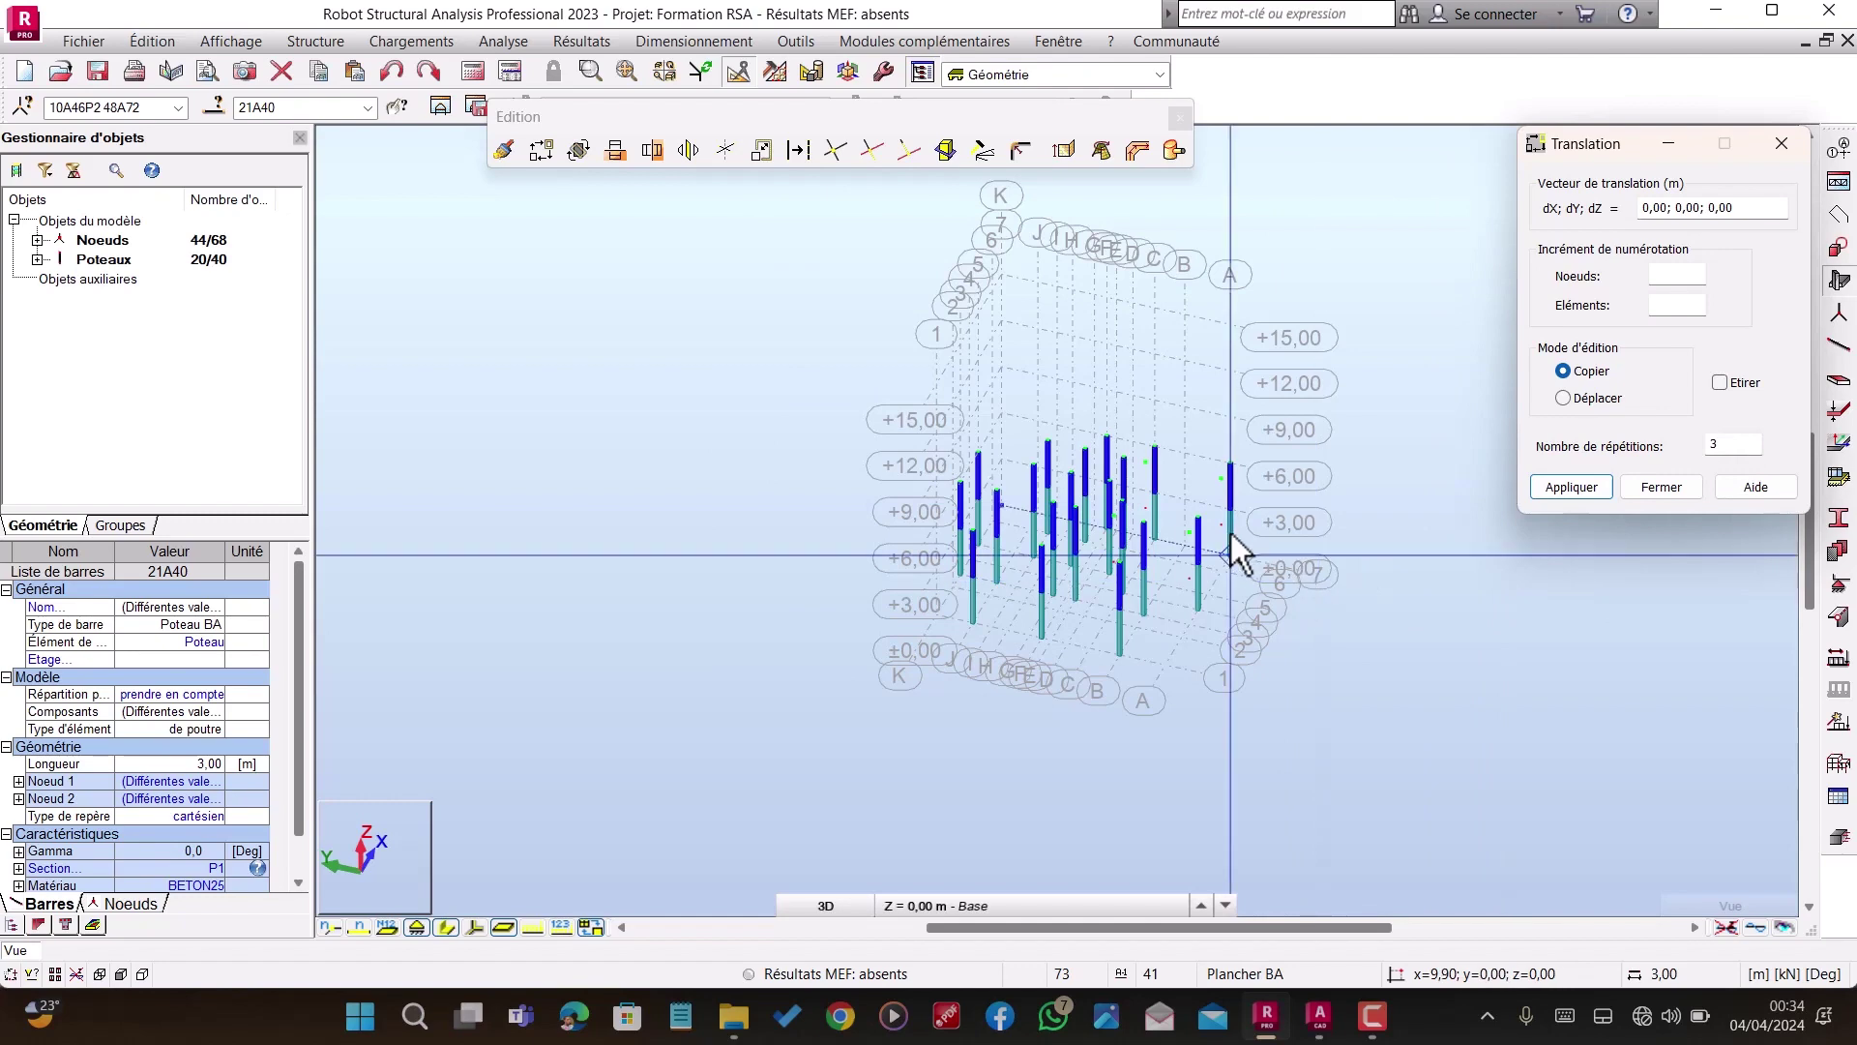
pyautogui.scroll(4, 1200, 561)
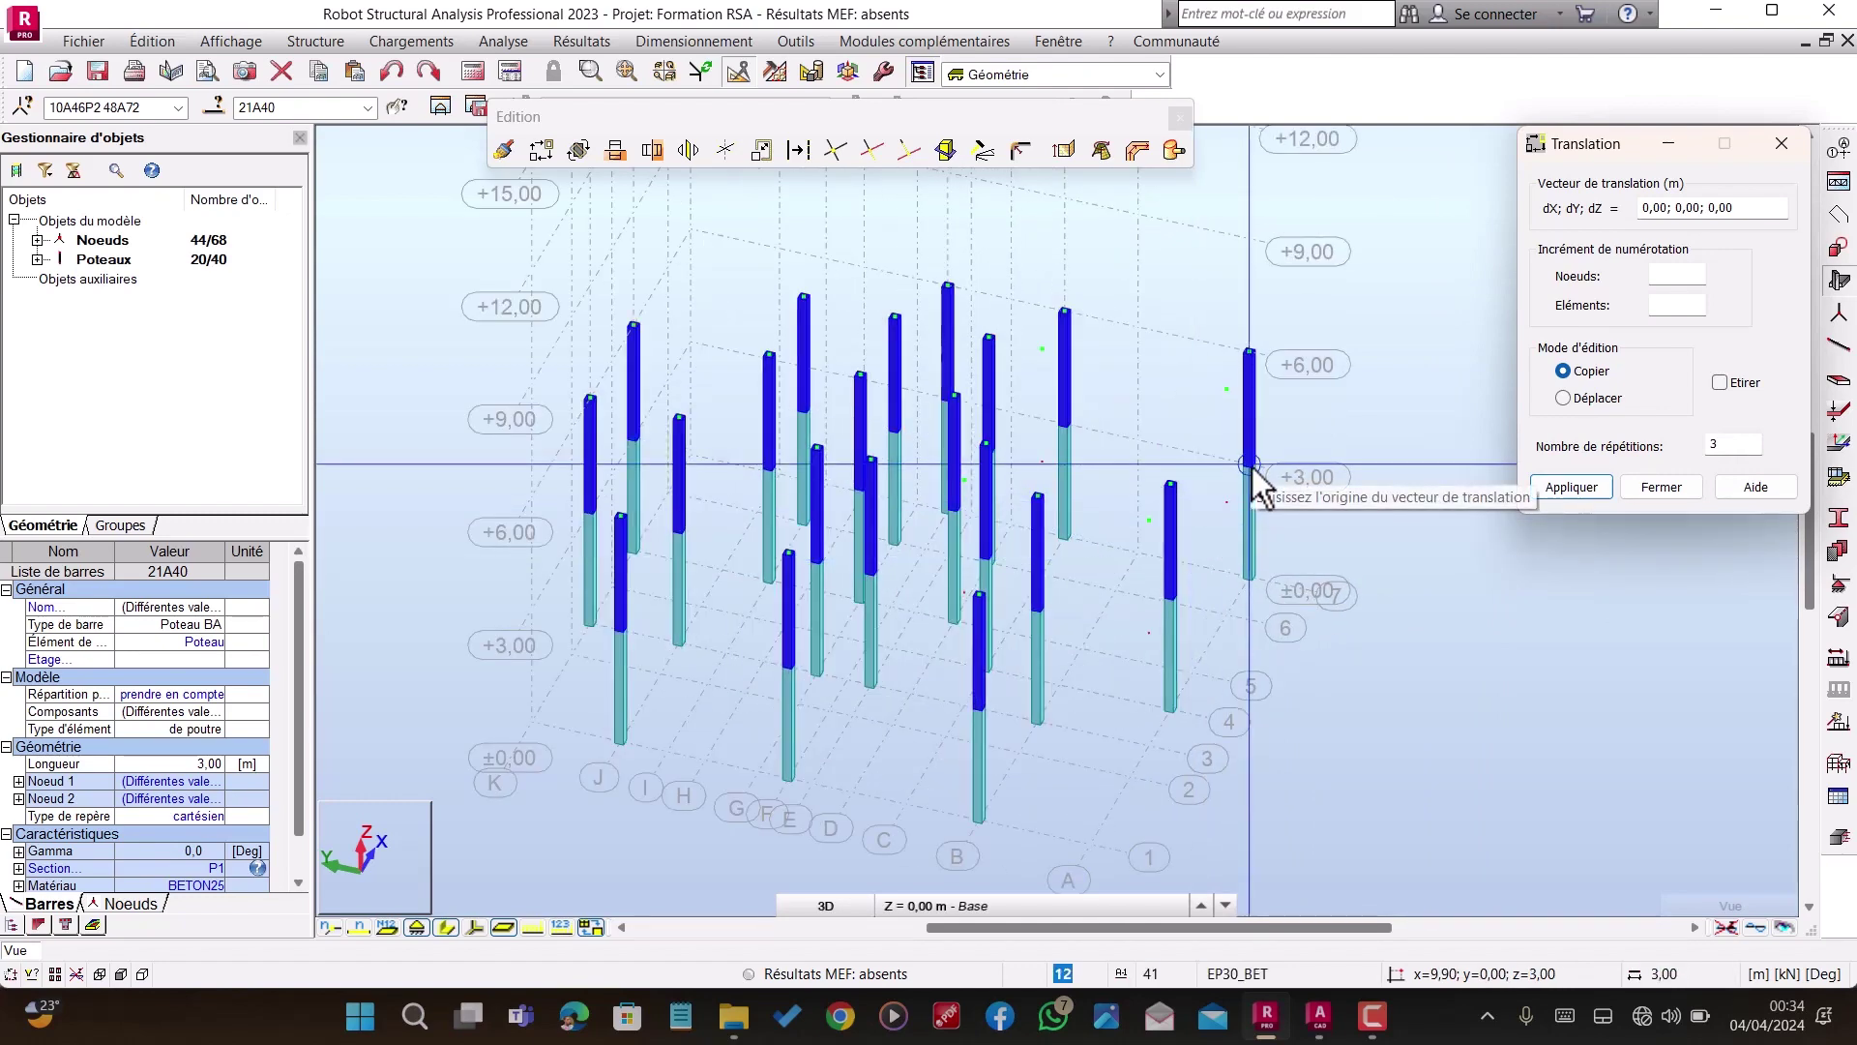
# Step: Undo the copy of the columns to the first upper storey and restore it
pyautogui.click(393, 72)
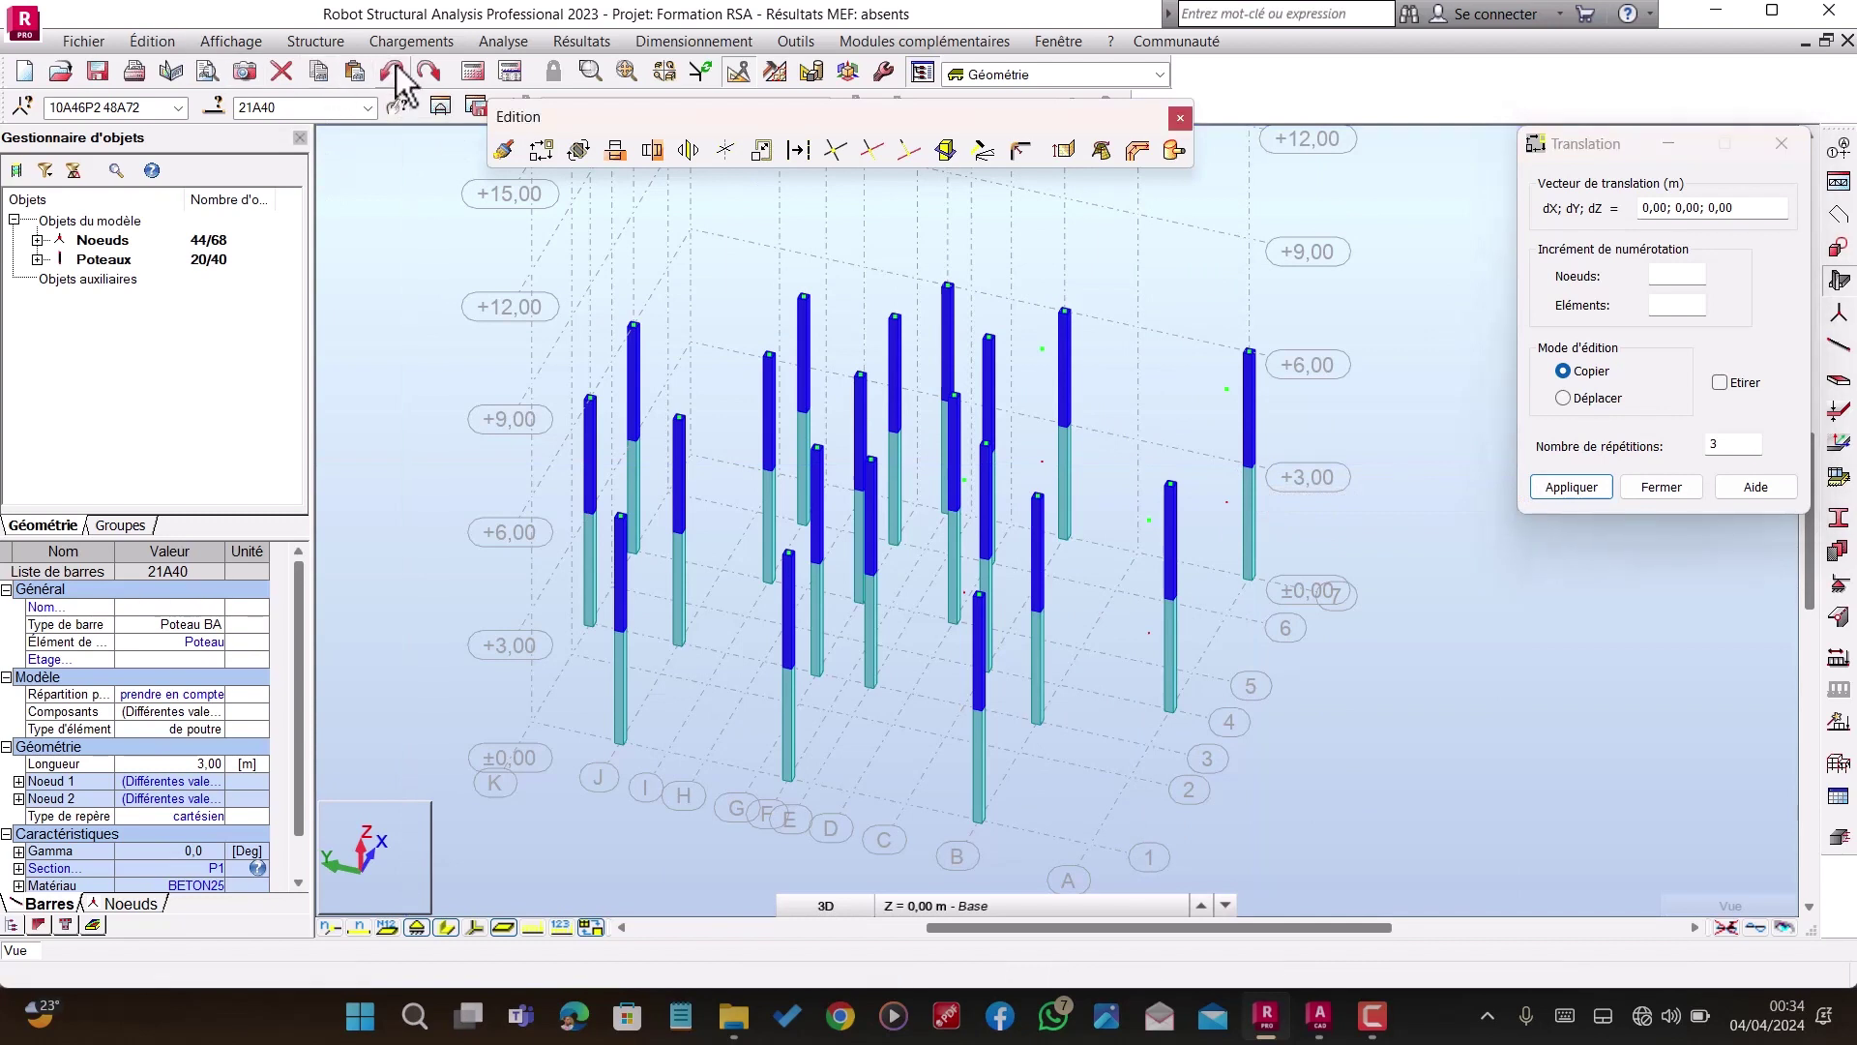
pyautogui.click(394, 74)
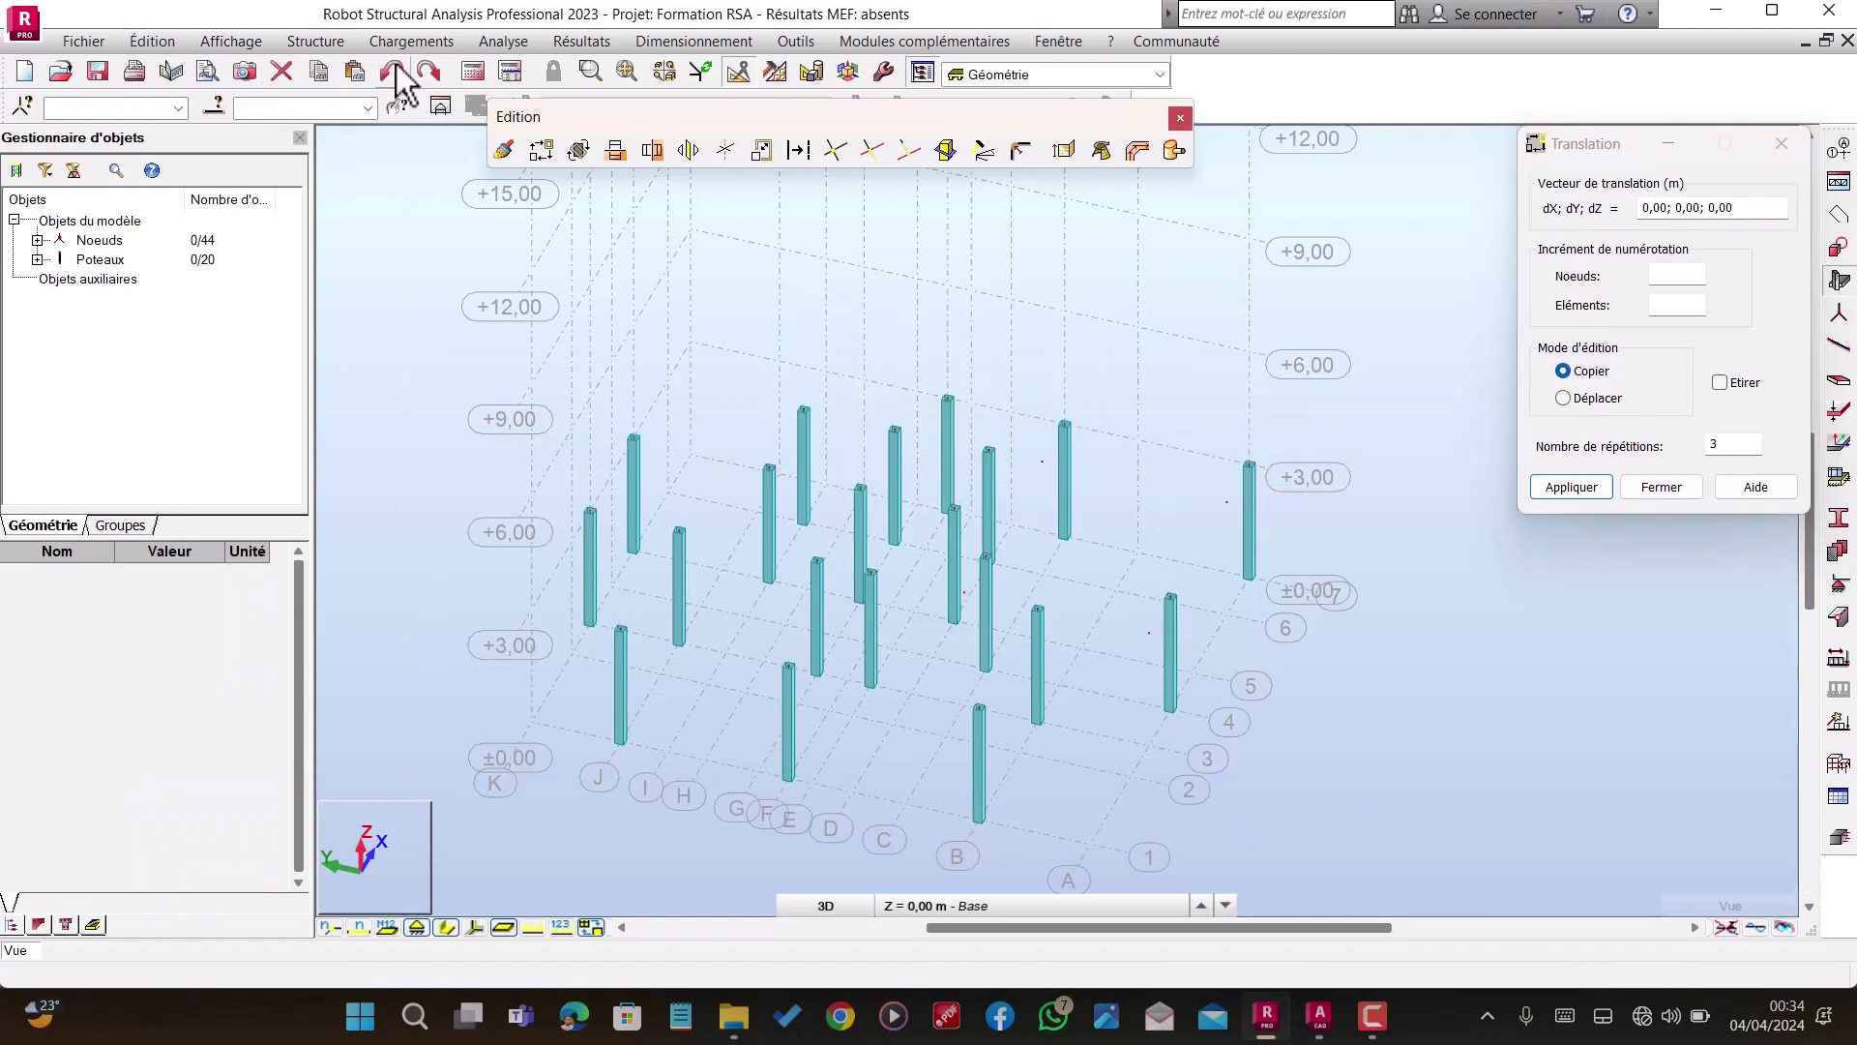
pyautogui.click(429, 72)
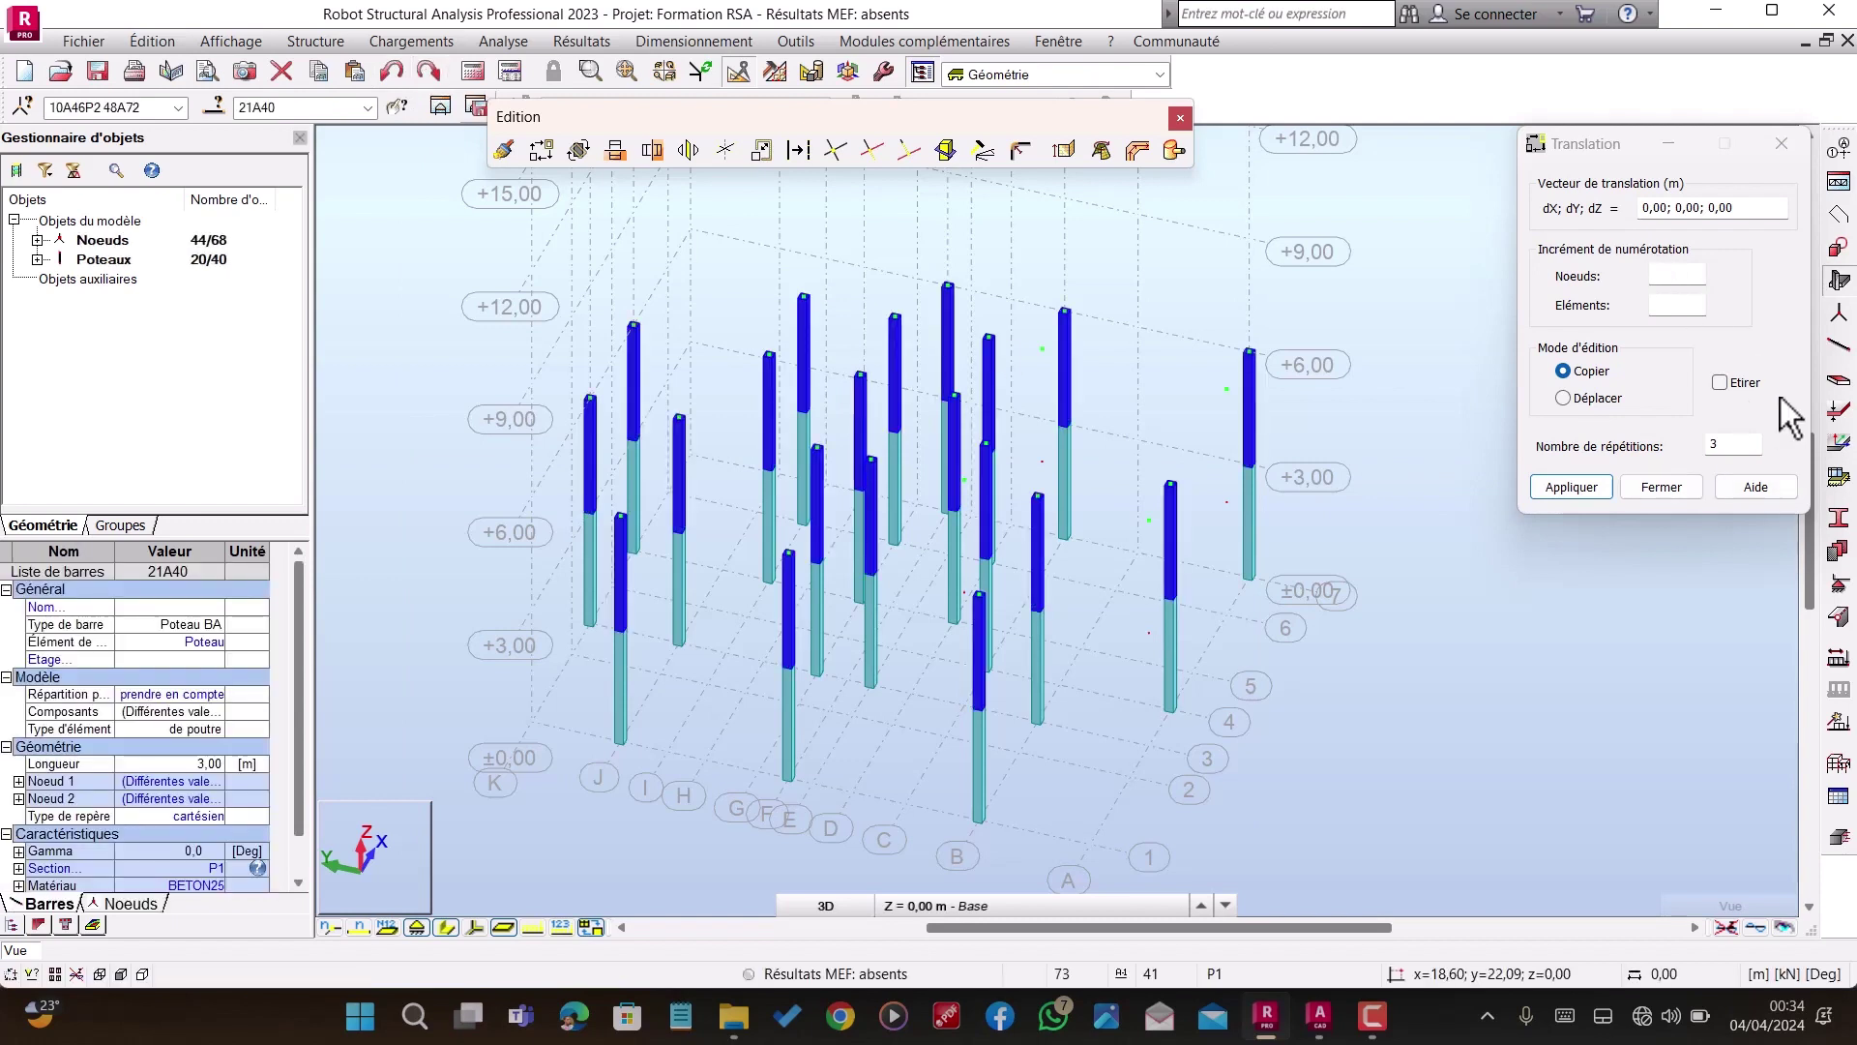
# Step: Set 1 repetition and translation vector 0,00; 0,00; 3, and copy the selected columns up two more storeys to level +12,00
pyautogui.click(1736, 443)
pyautogui.write('1')
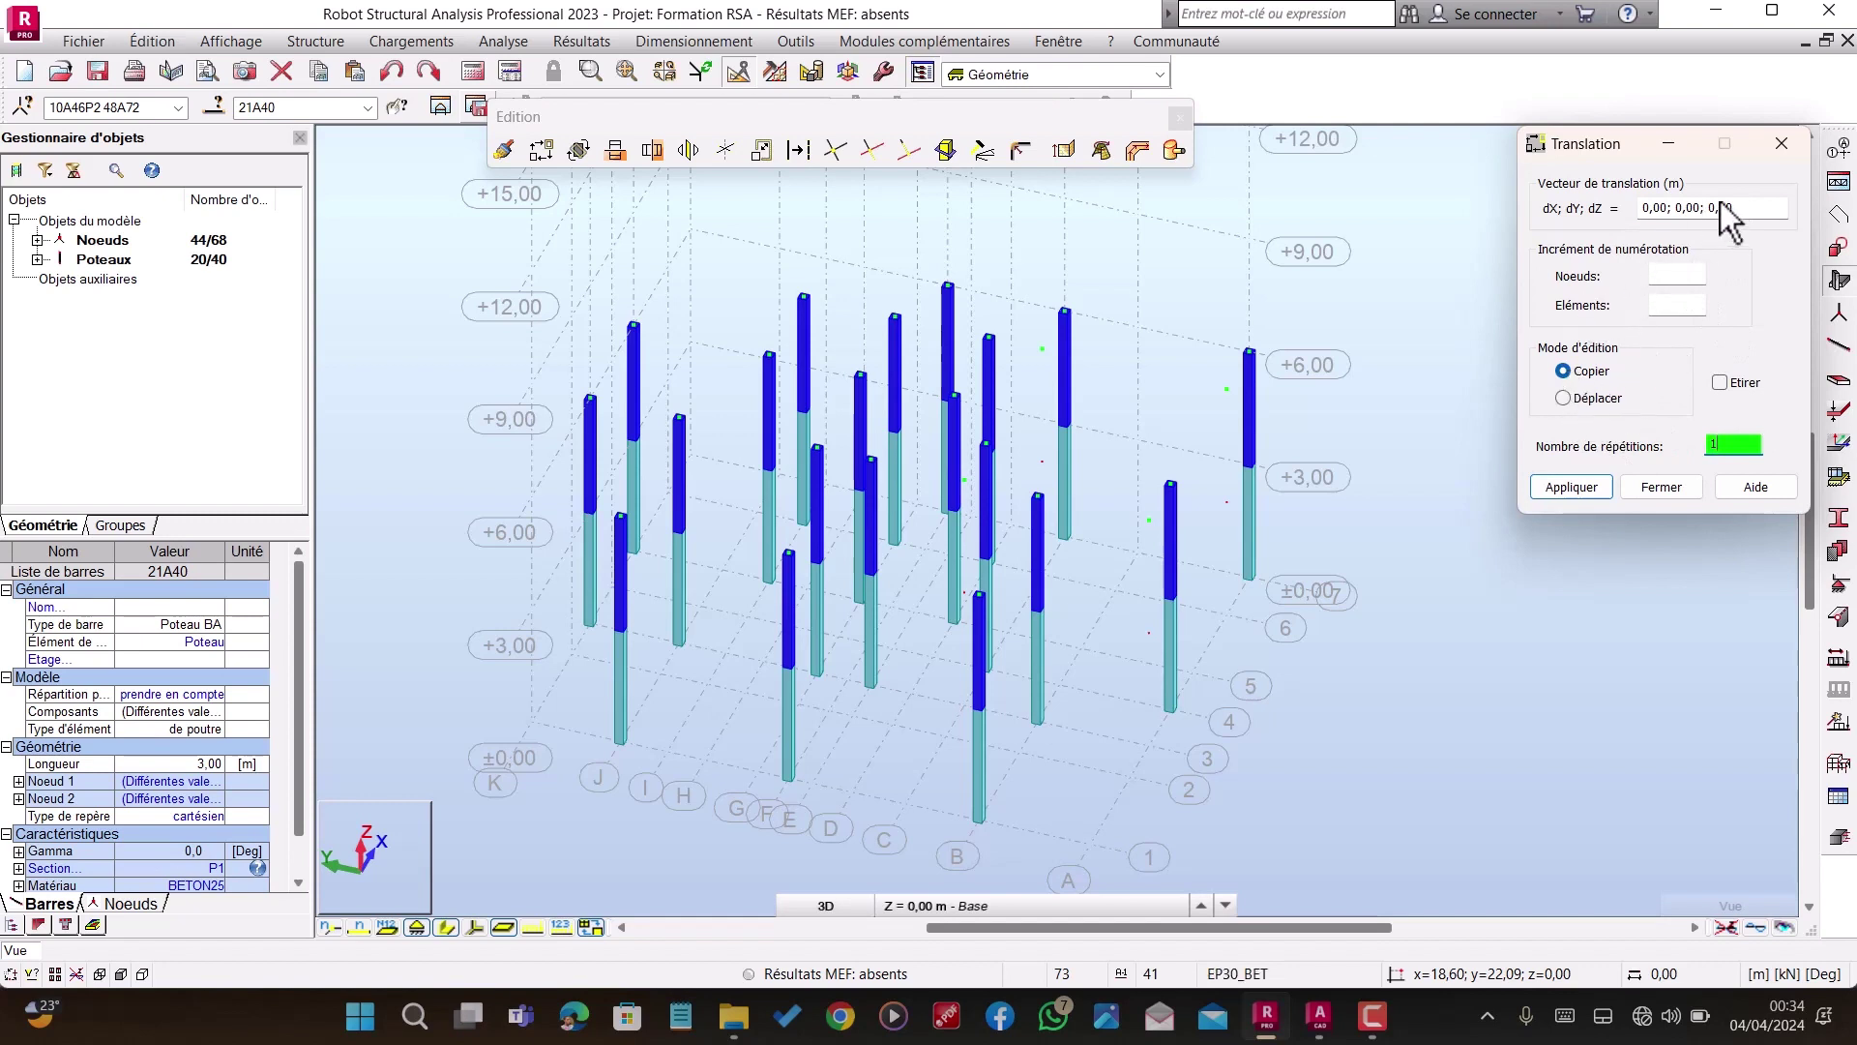
pyautogui.click(1748, 208)
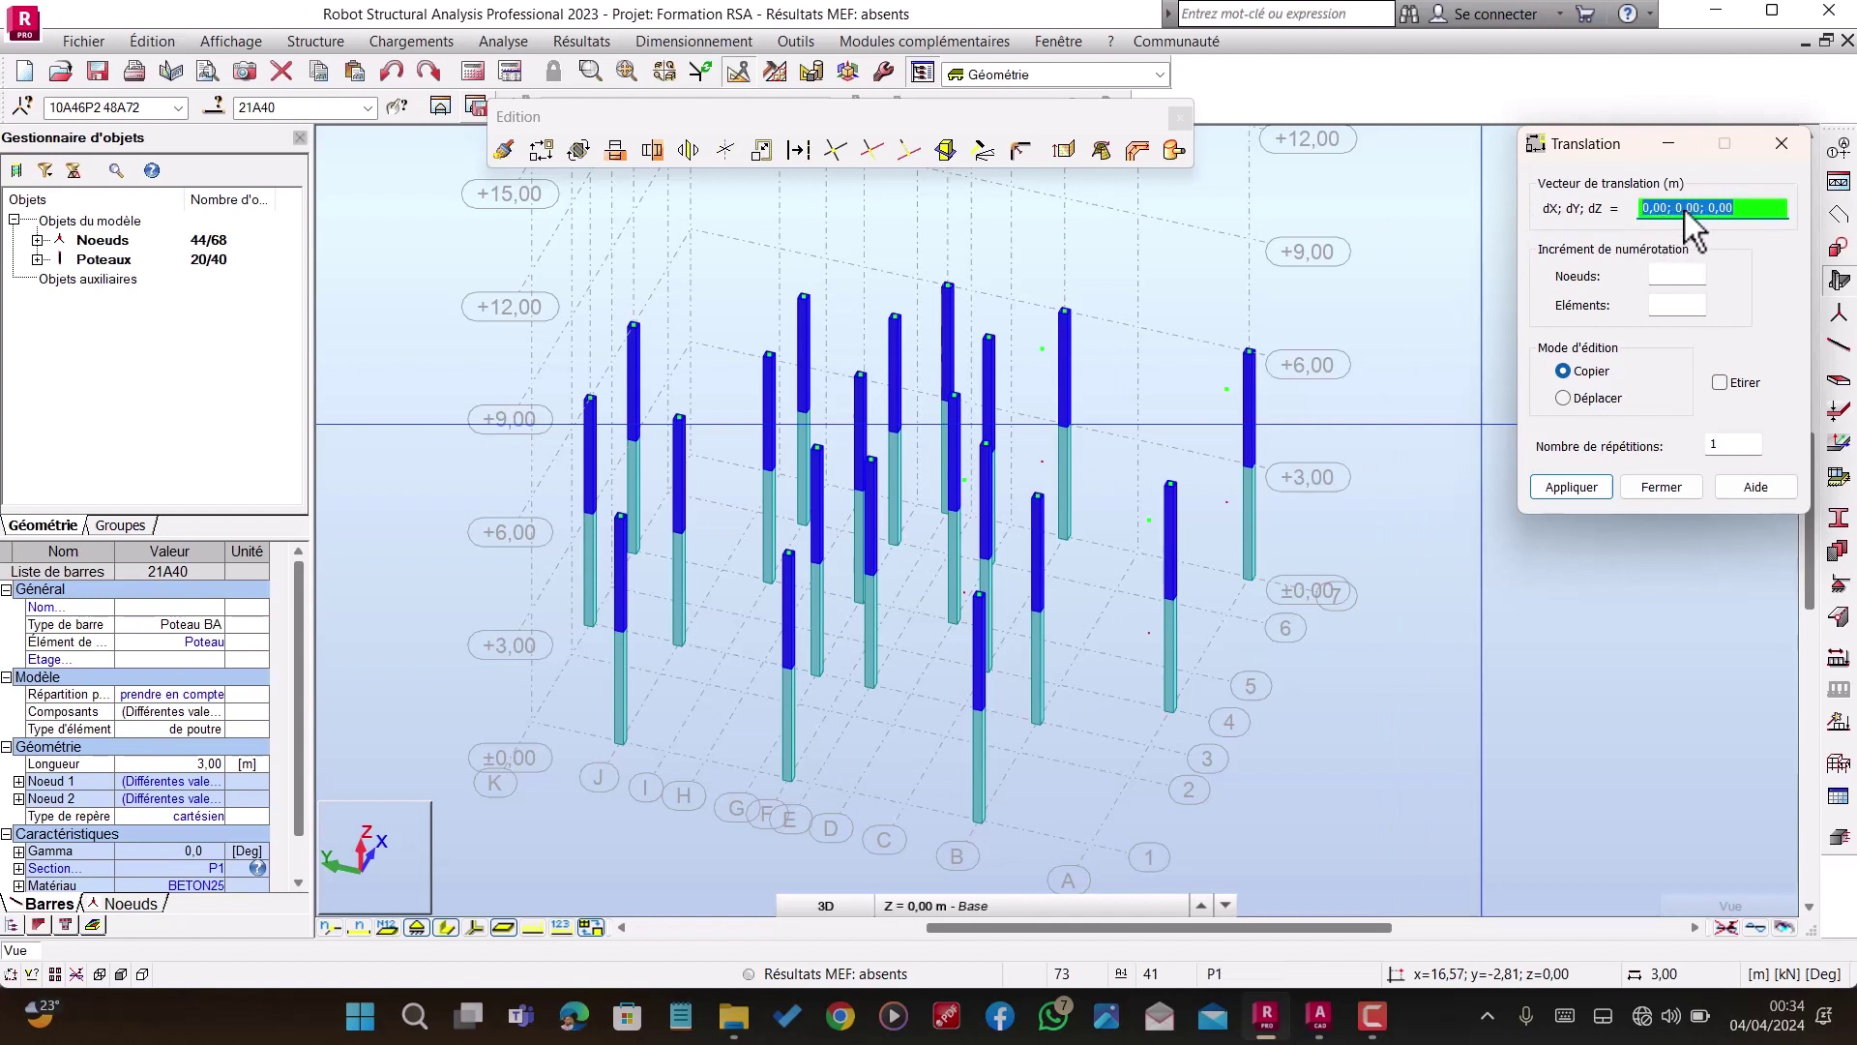
pyautogui.click(1749, 208)
pyautogui.press('BackSpace')
pyautogui.press('Return')
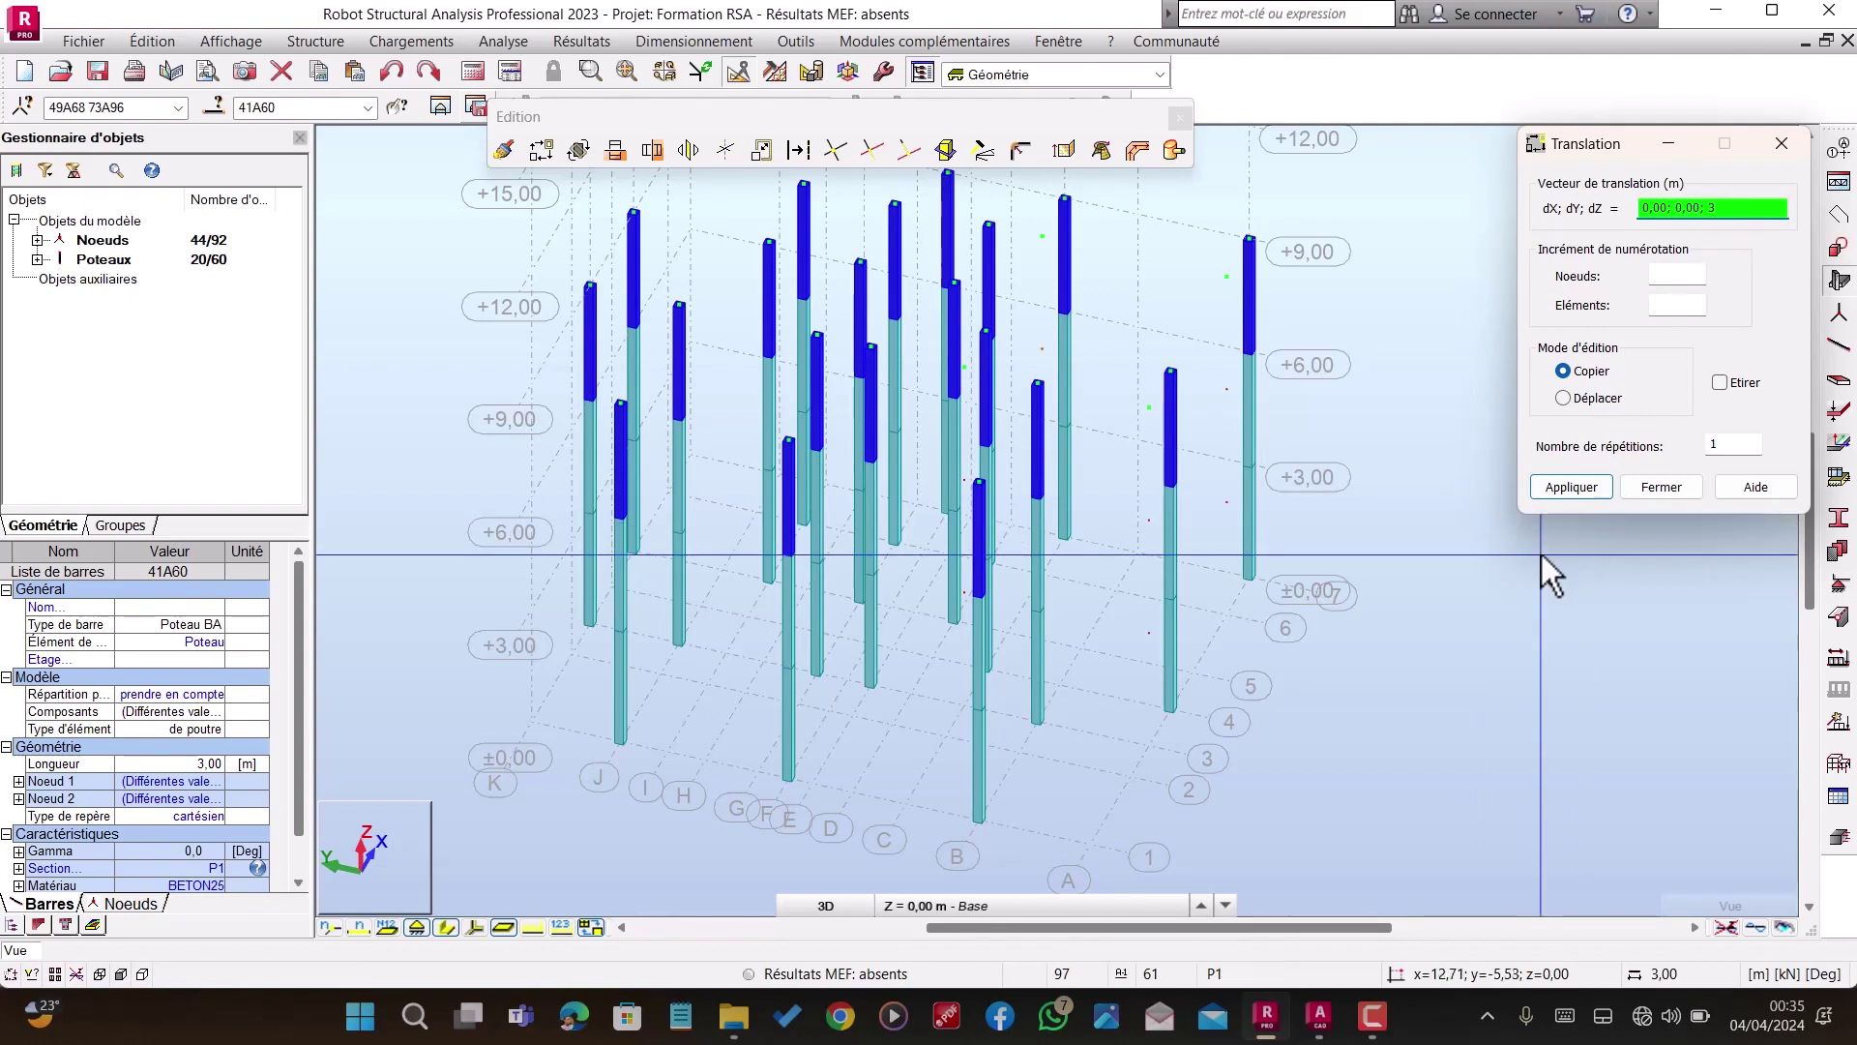
pyautogui.press('Return')
pyautogui.scroll(-3, 1009, 820)
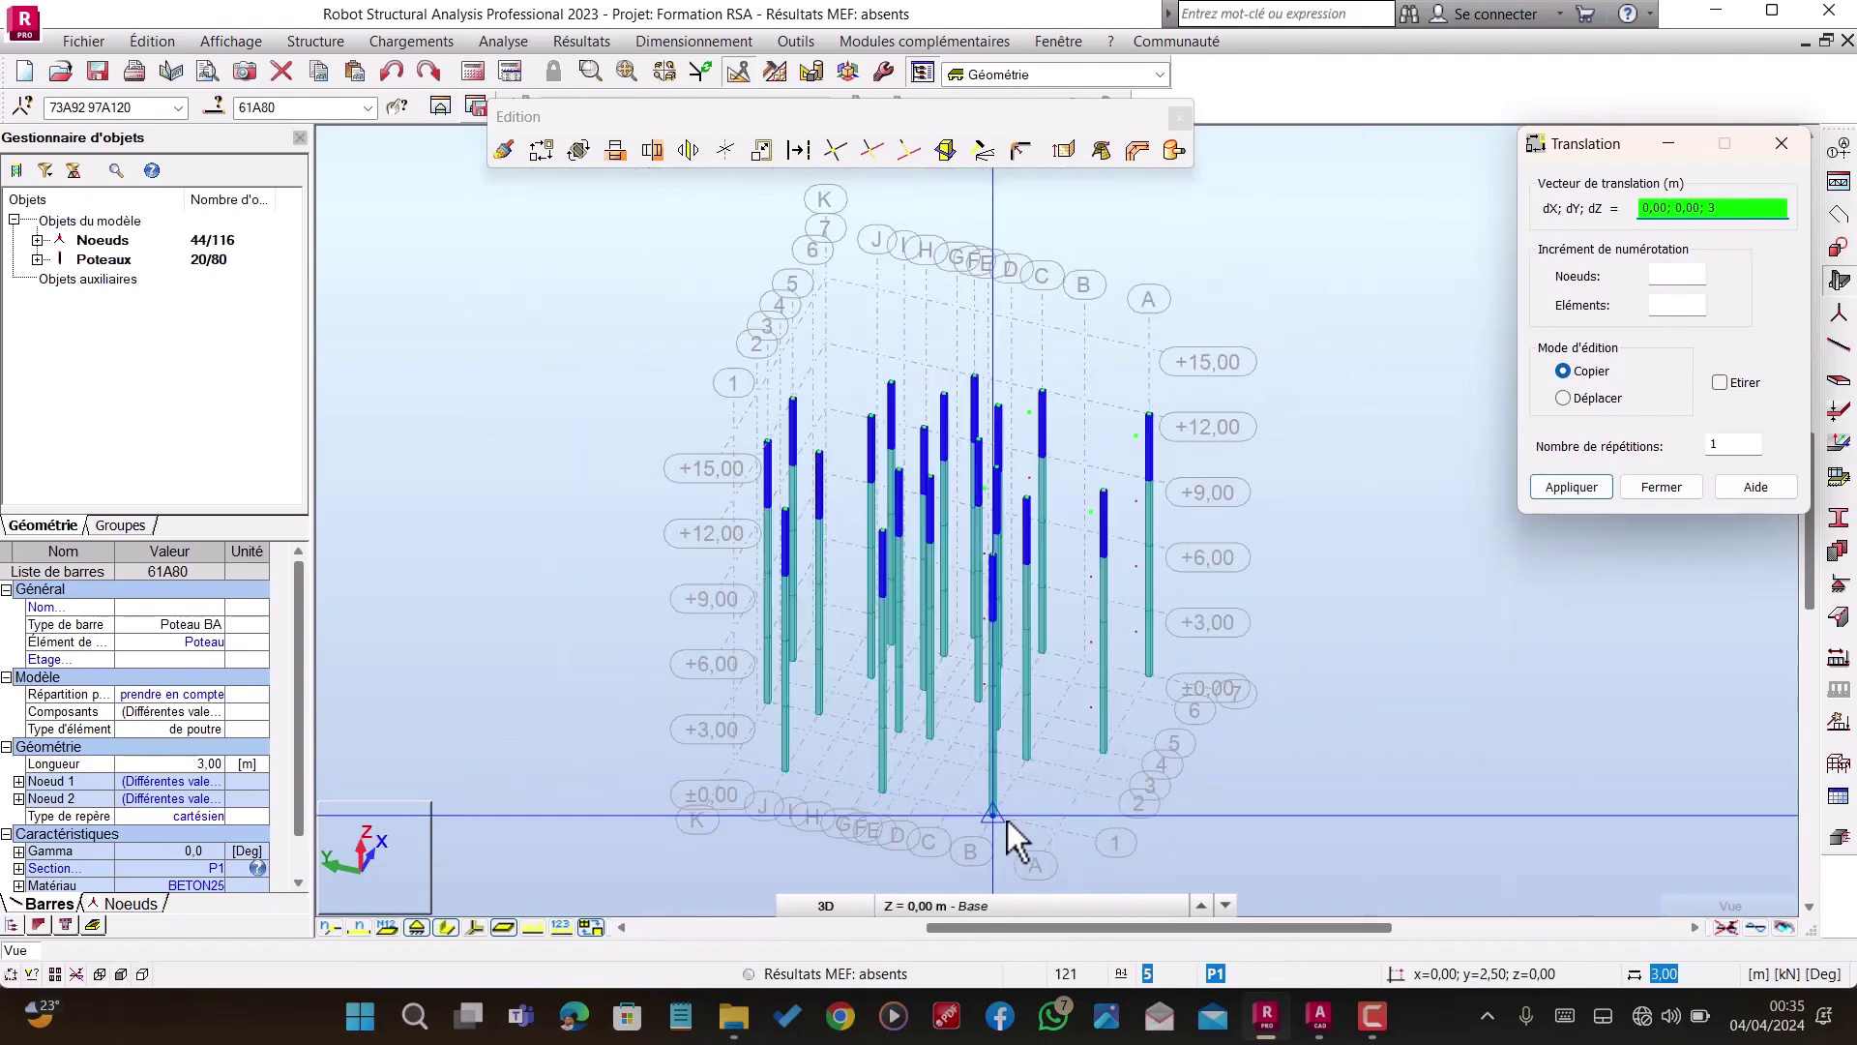
# Step: Copy the selected columns one more storey up to level +15,00 with vector 0,00; 0,00; 3, and clear the selection
pyautogui.scroll(-3, 1008, 820)
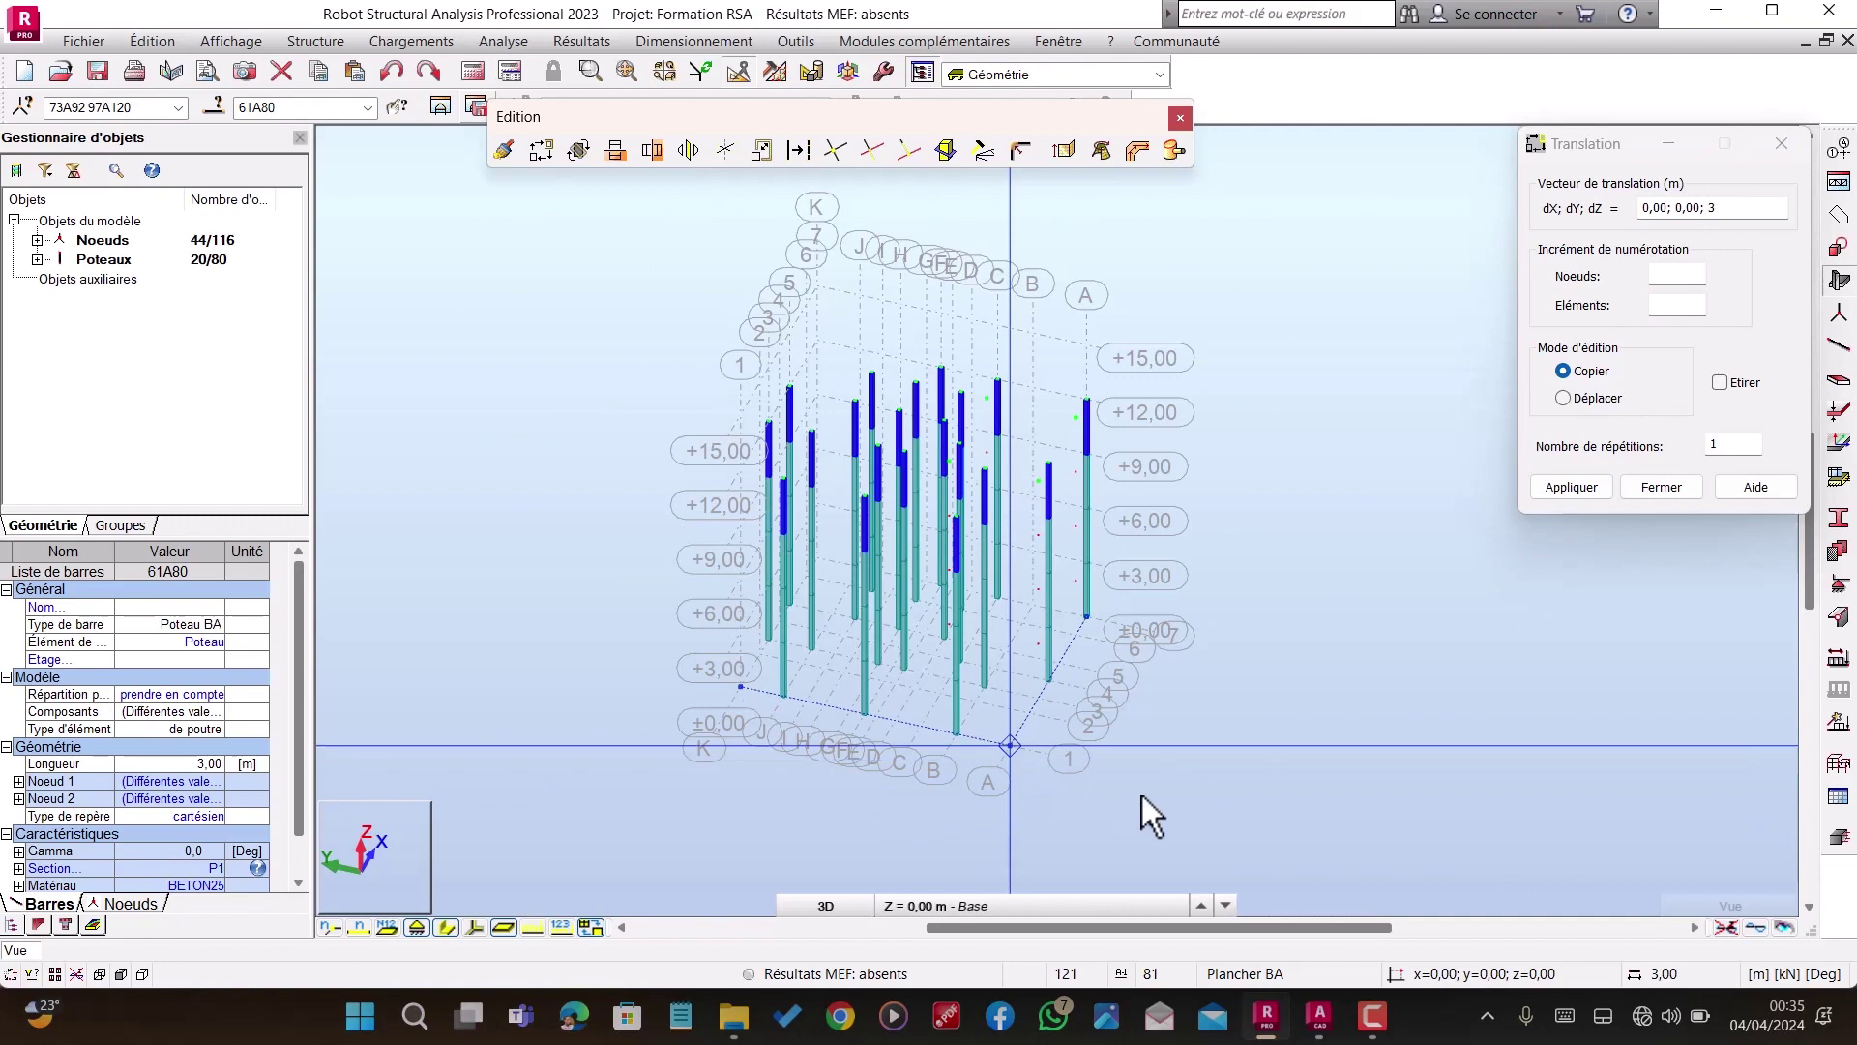
pyautogui.keyDown('shift'); pyautogui.moveTo(1142, 795); pyautogui.dragTo(1118, 741, button='middle'); pyautogui.keyUp('shift')
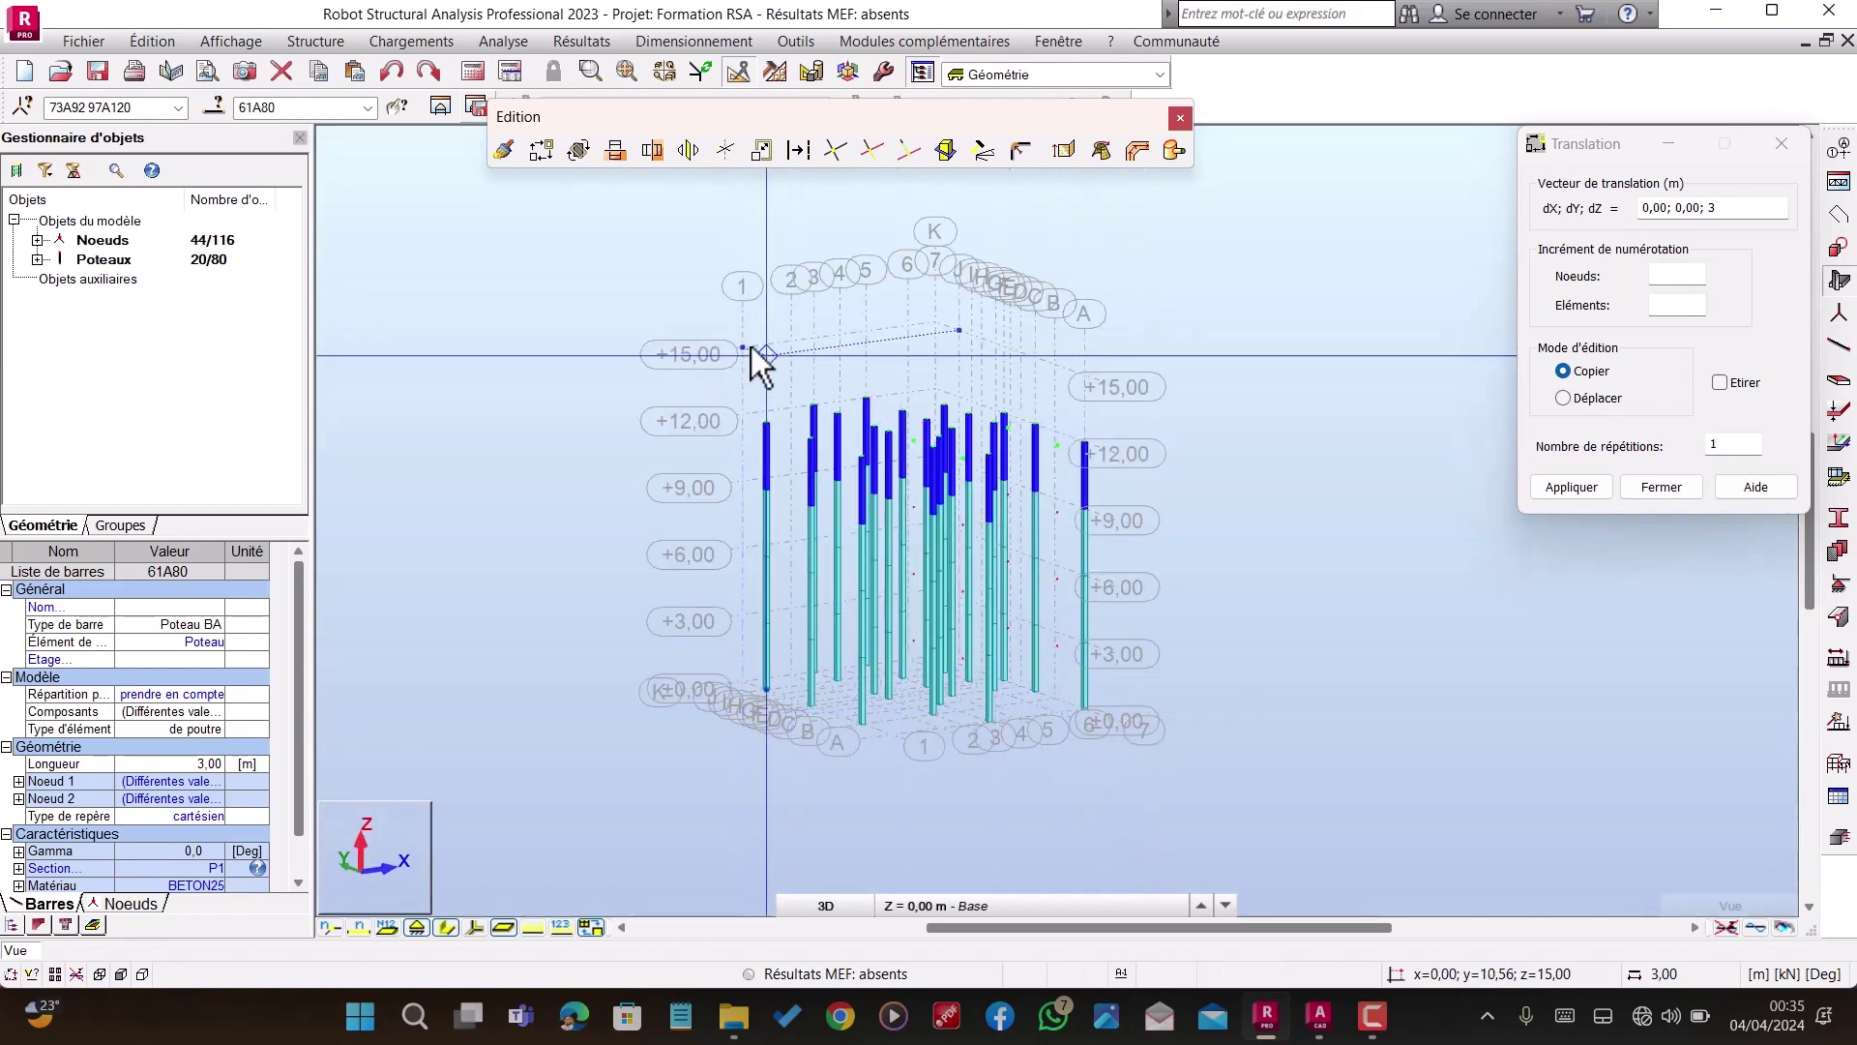
pyautogui.click(1743, 208)
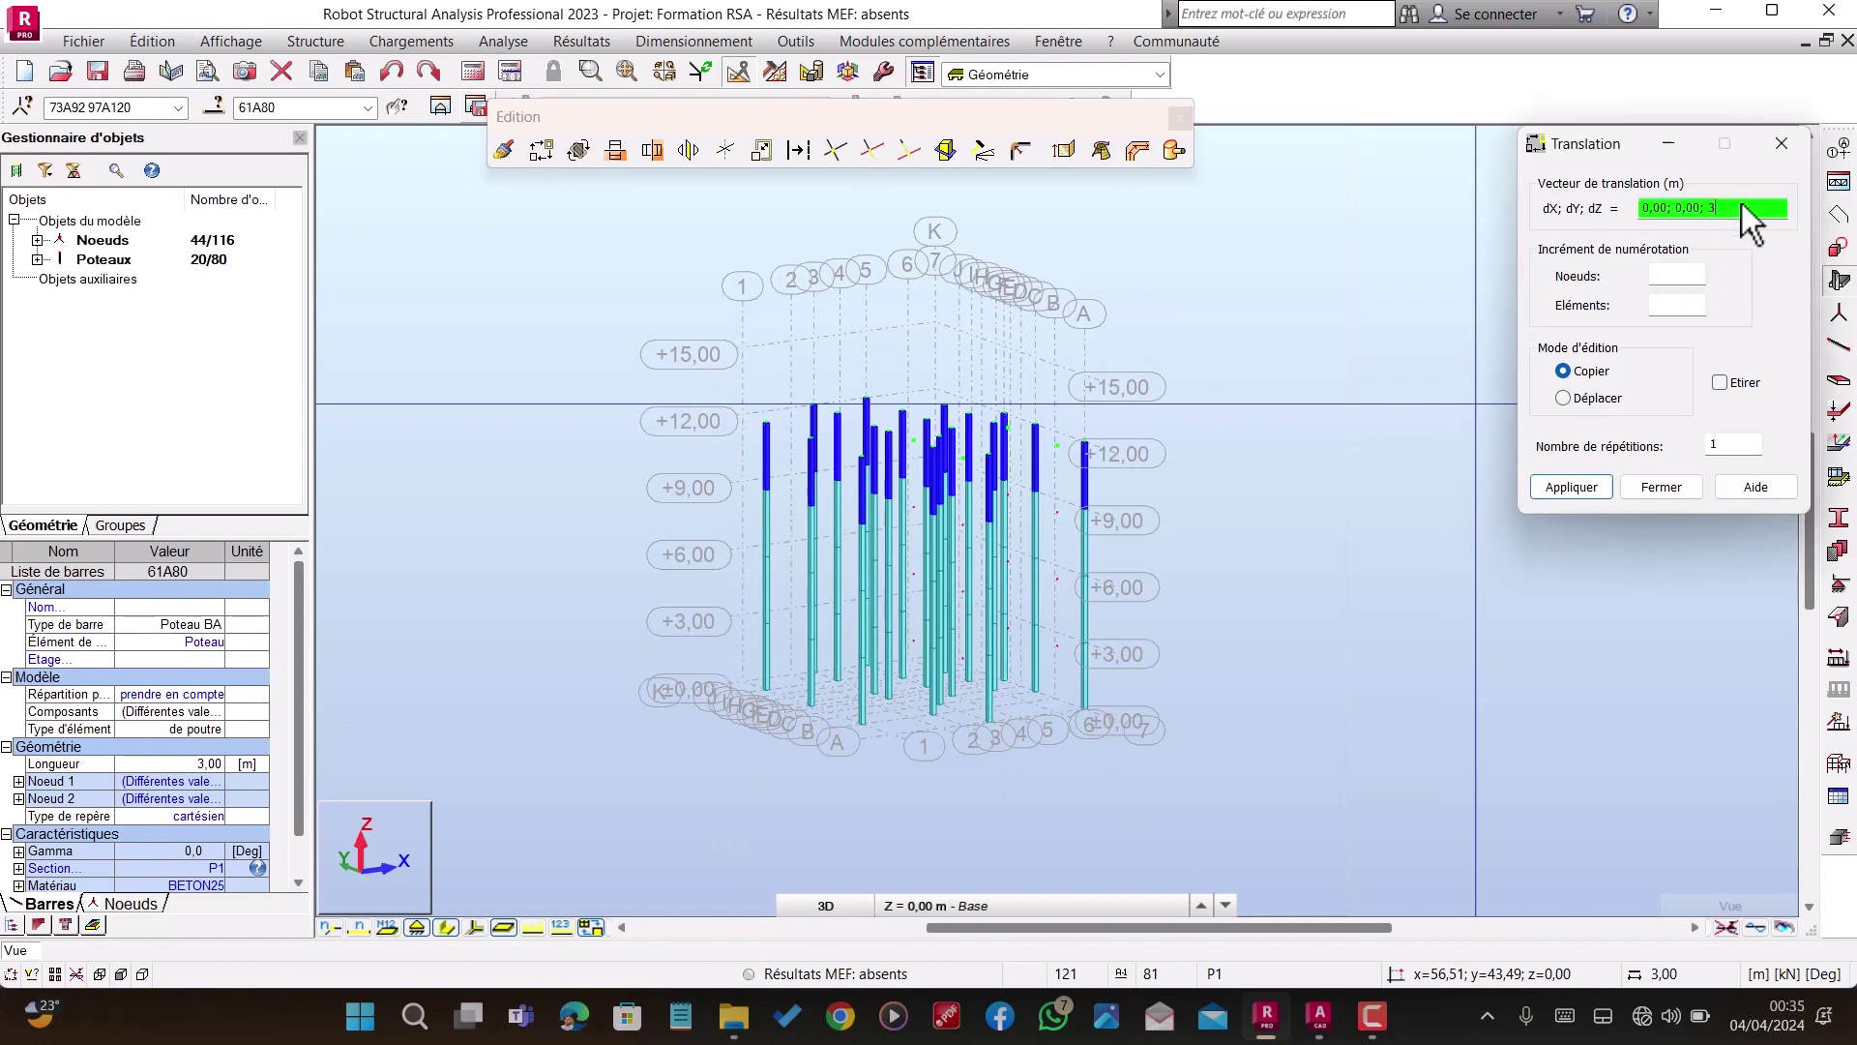
pyautogui.press('Return')
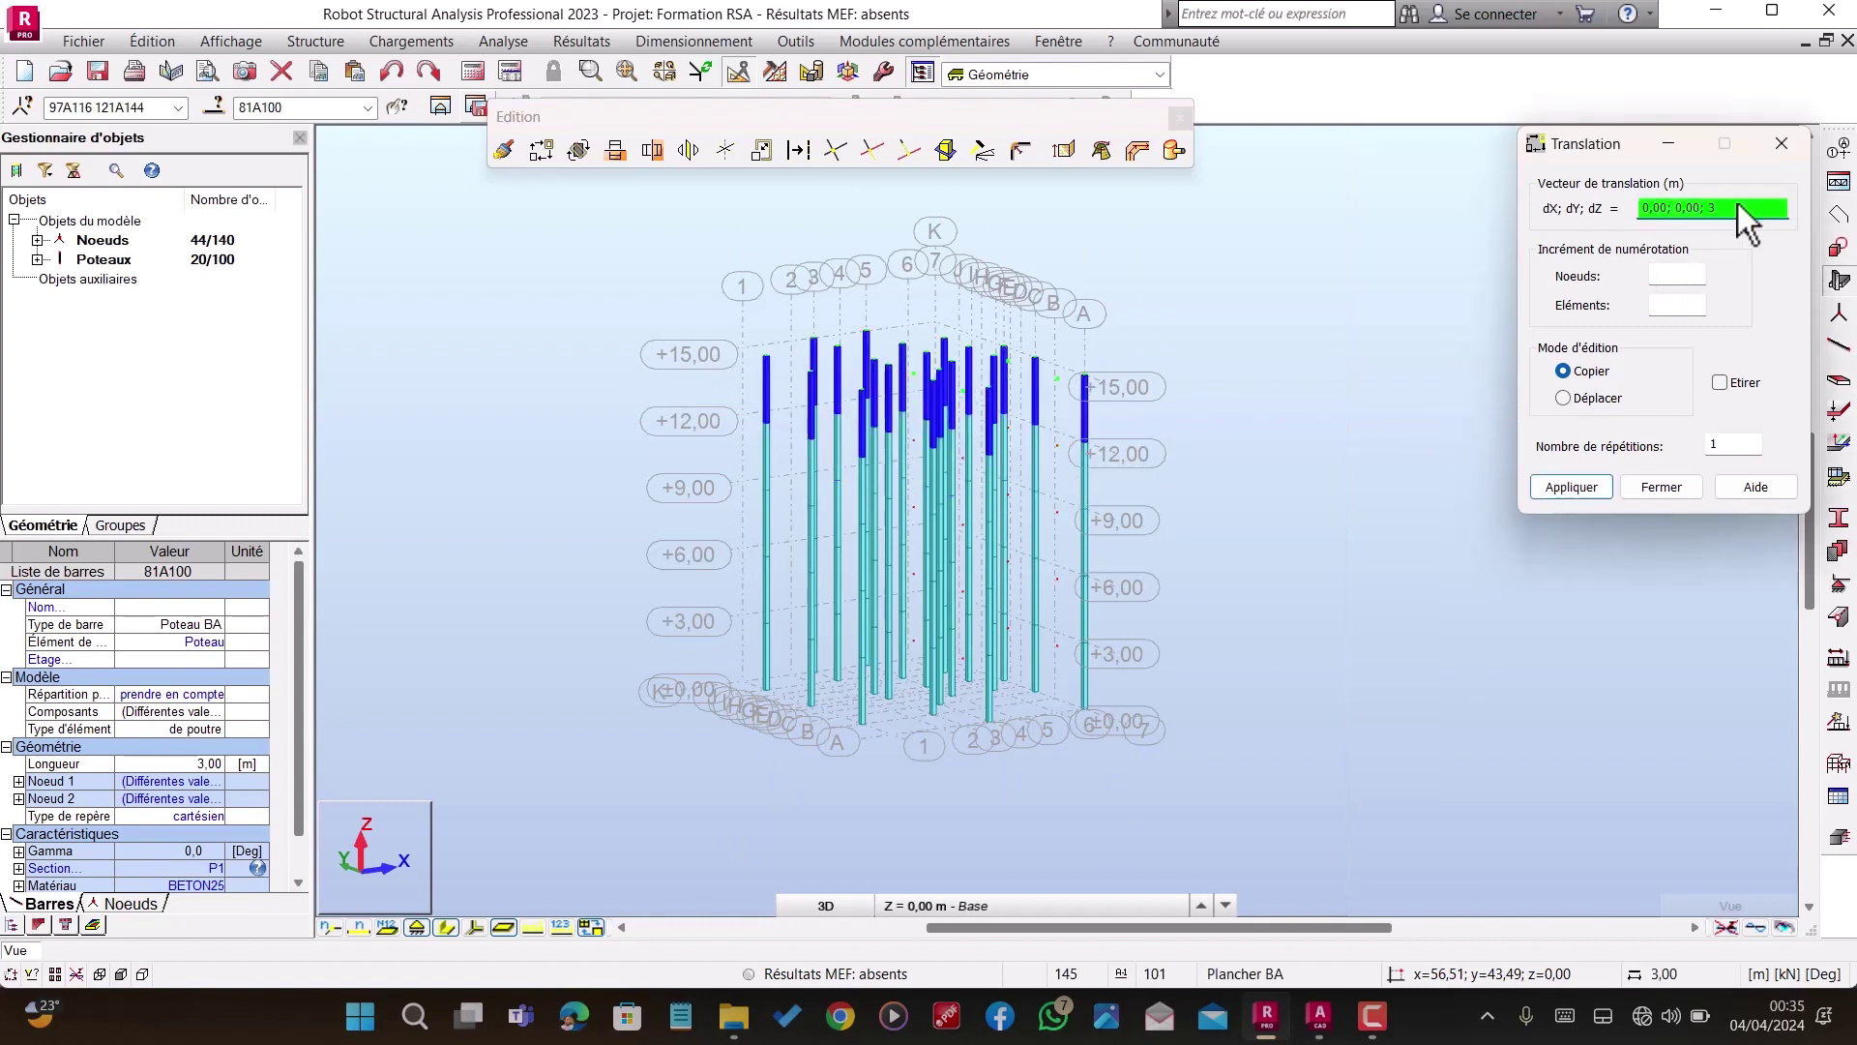
pyautogui.press('Escape')
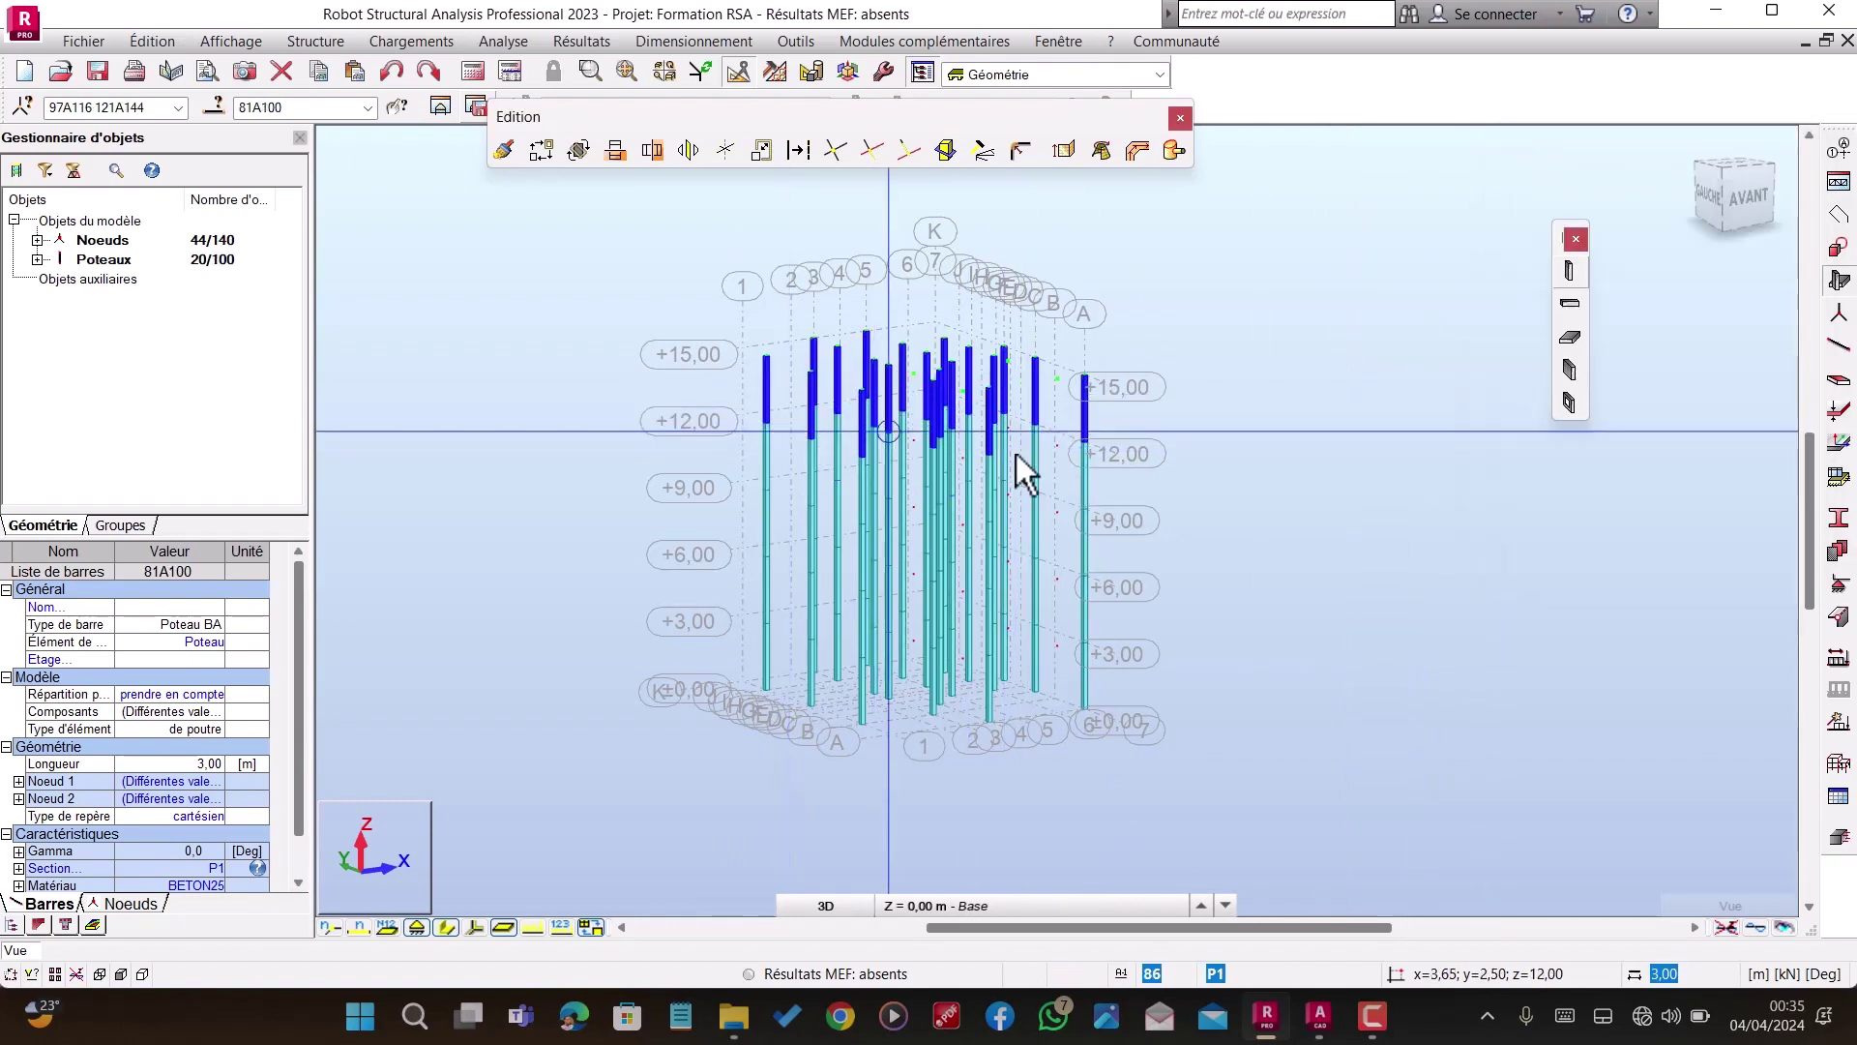
pyautogui.click(1020, 463)
# Step: Examine the columns over all storeys in the 3D view from several angles and close the Edition toolbar
pyautogui.scroll(-1, 742, 777)
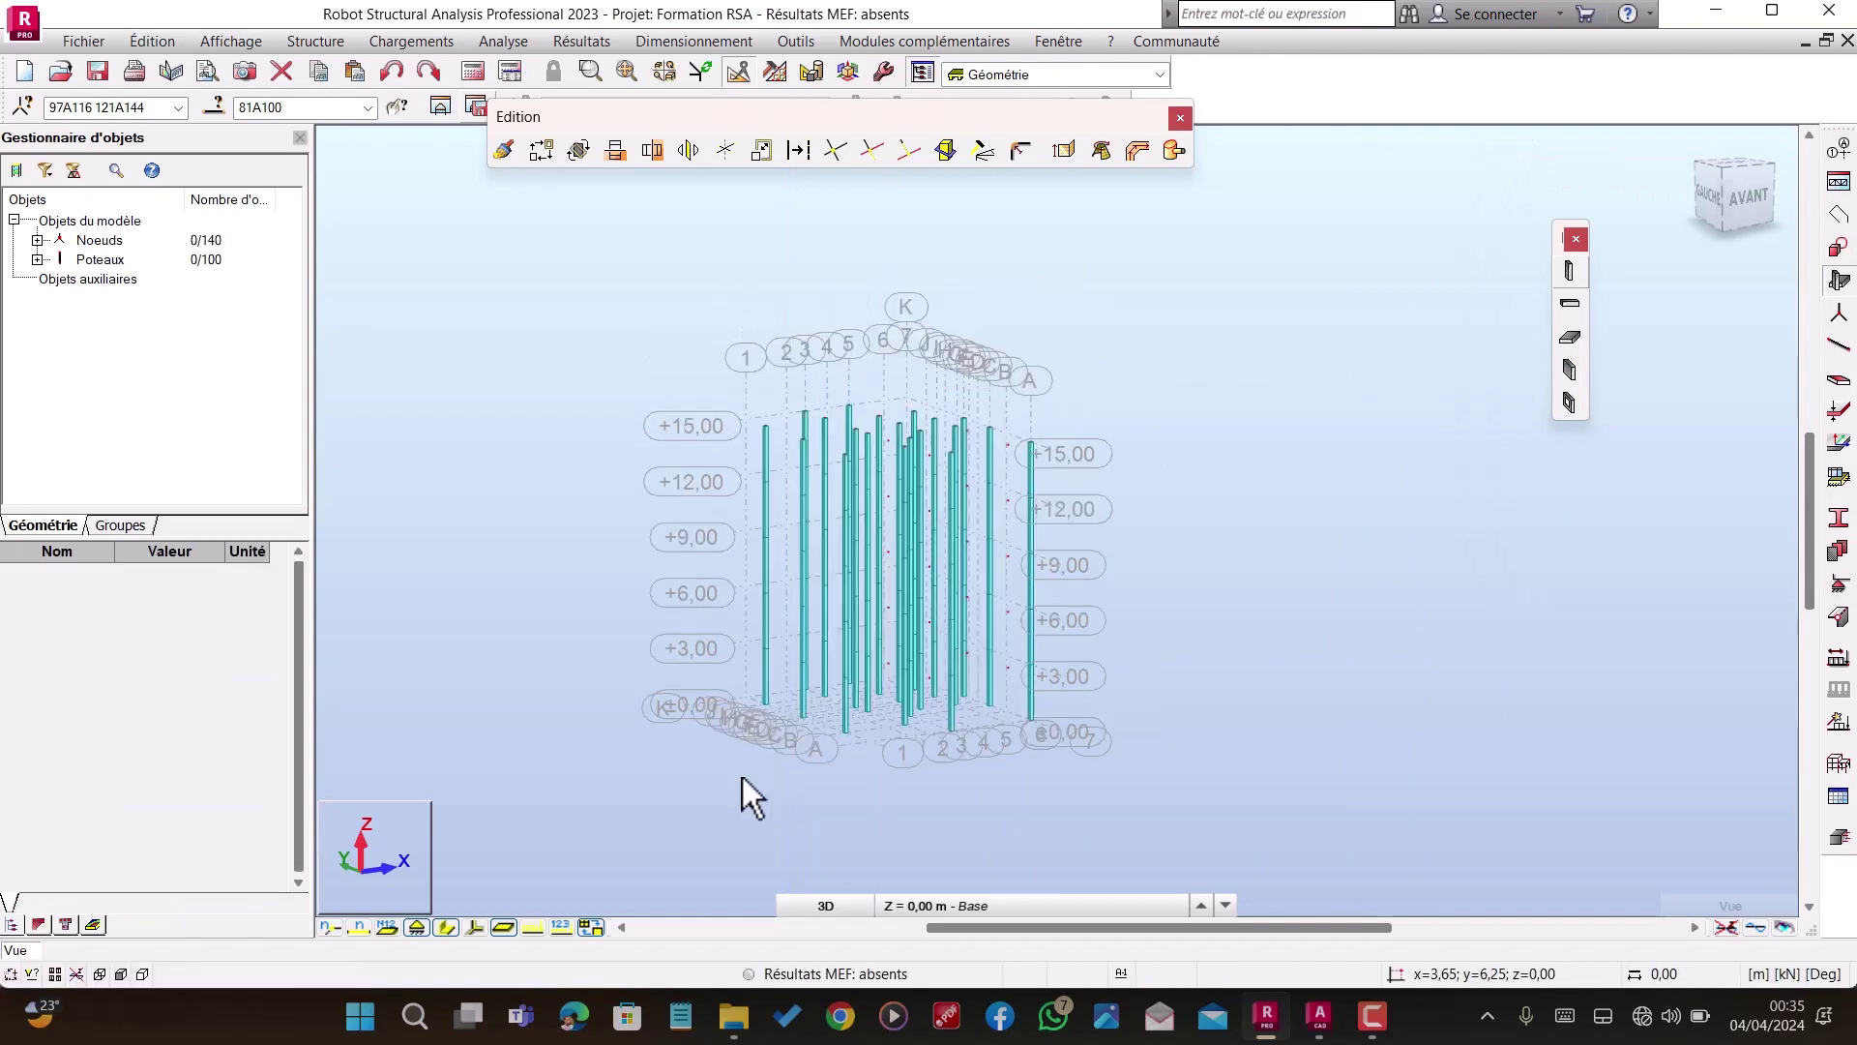
pyautogui.keyDown('shift'); pyautogui.moveTo(742, 776); pyautogui.dragTo(1122, 707, button='middle'); pyautogui.keyUp('shift')
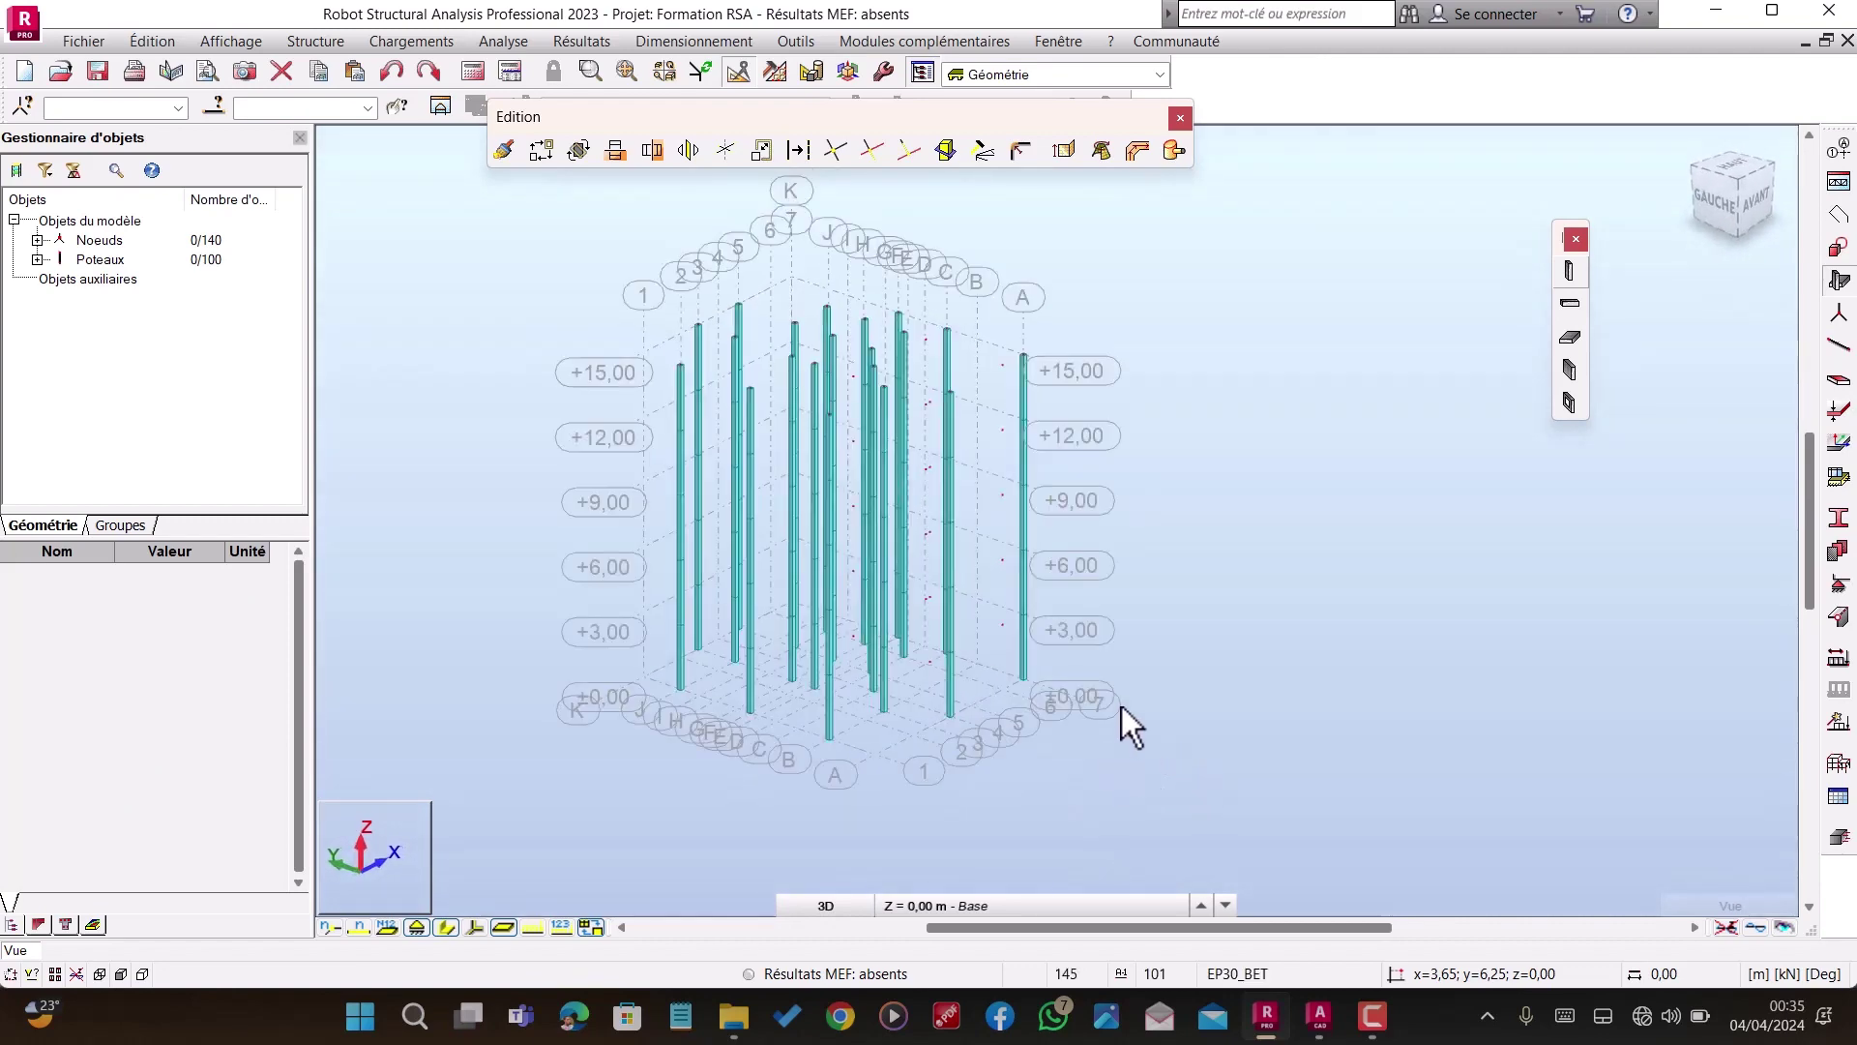
pyautogui.scroll(-3, 1389, 663)
pyautogui.scroll(2, 1238, 596)
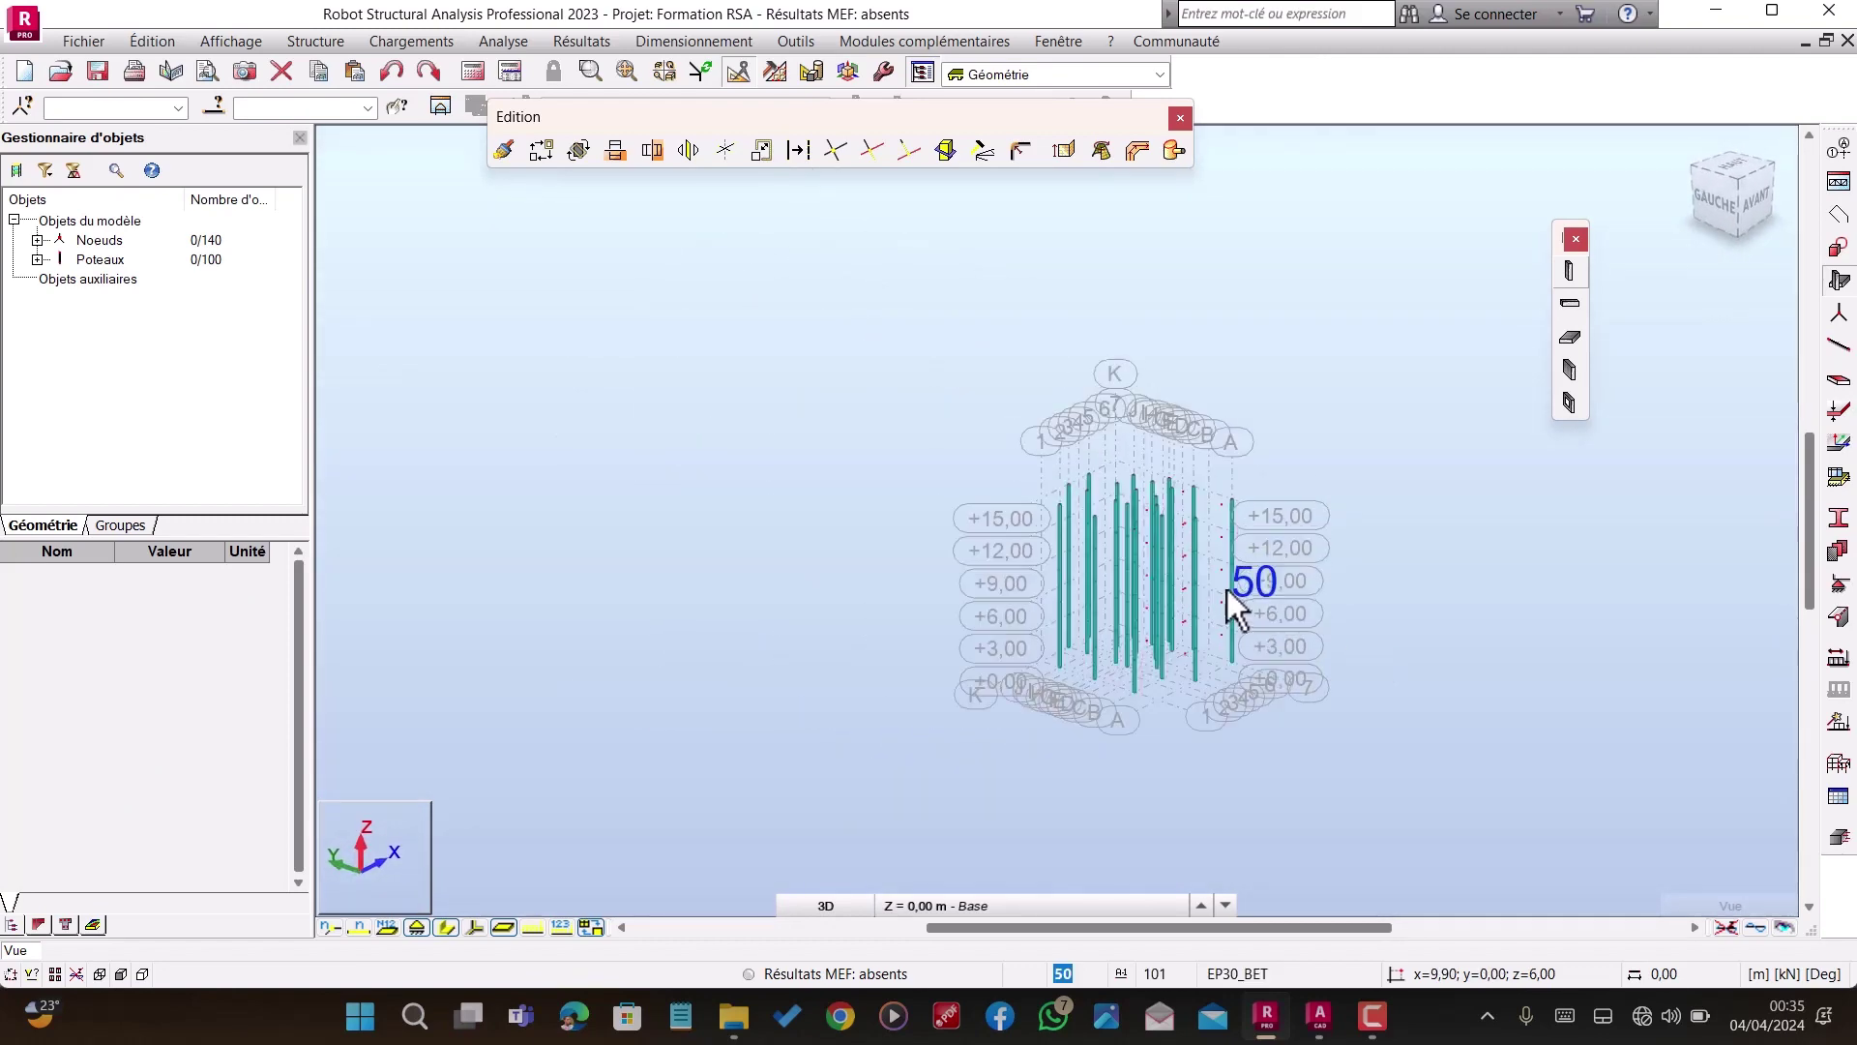
pyautogui.scroll(2, 1182, 588)
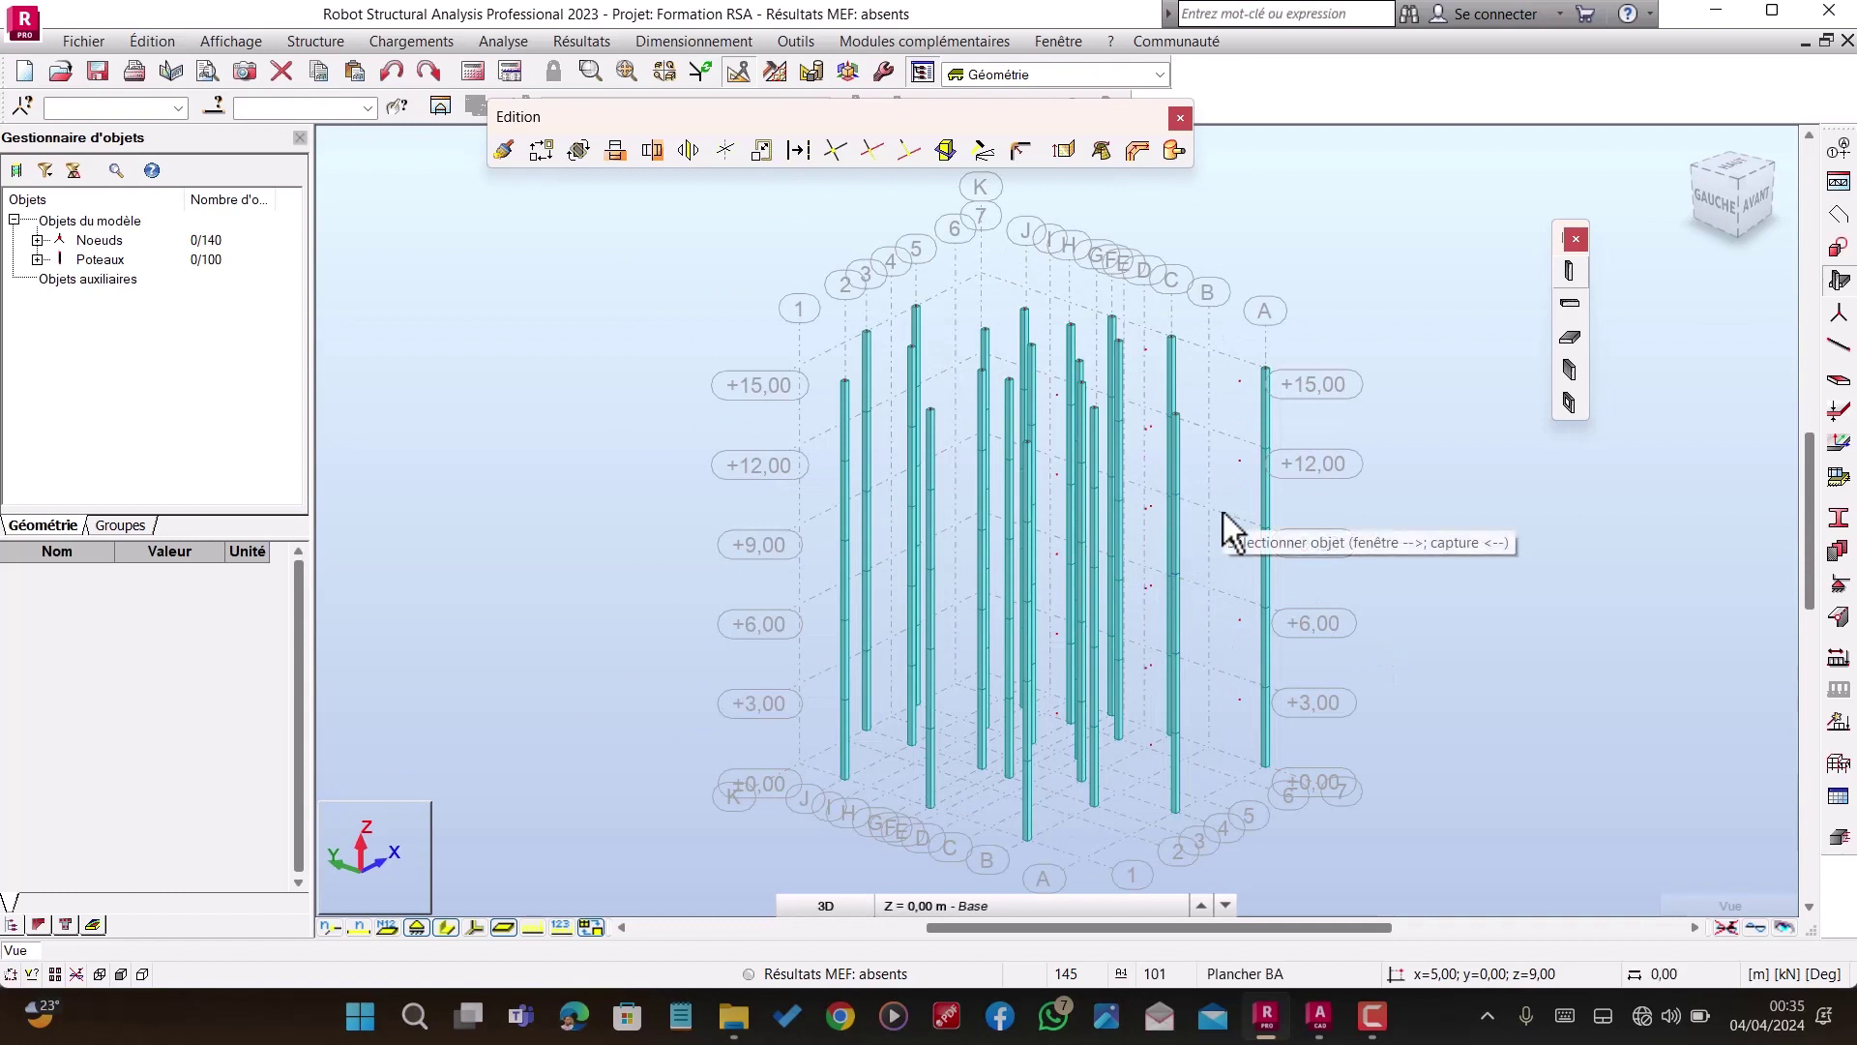
pyautogui.click(1180, 118)
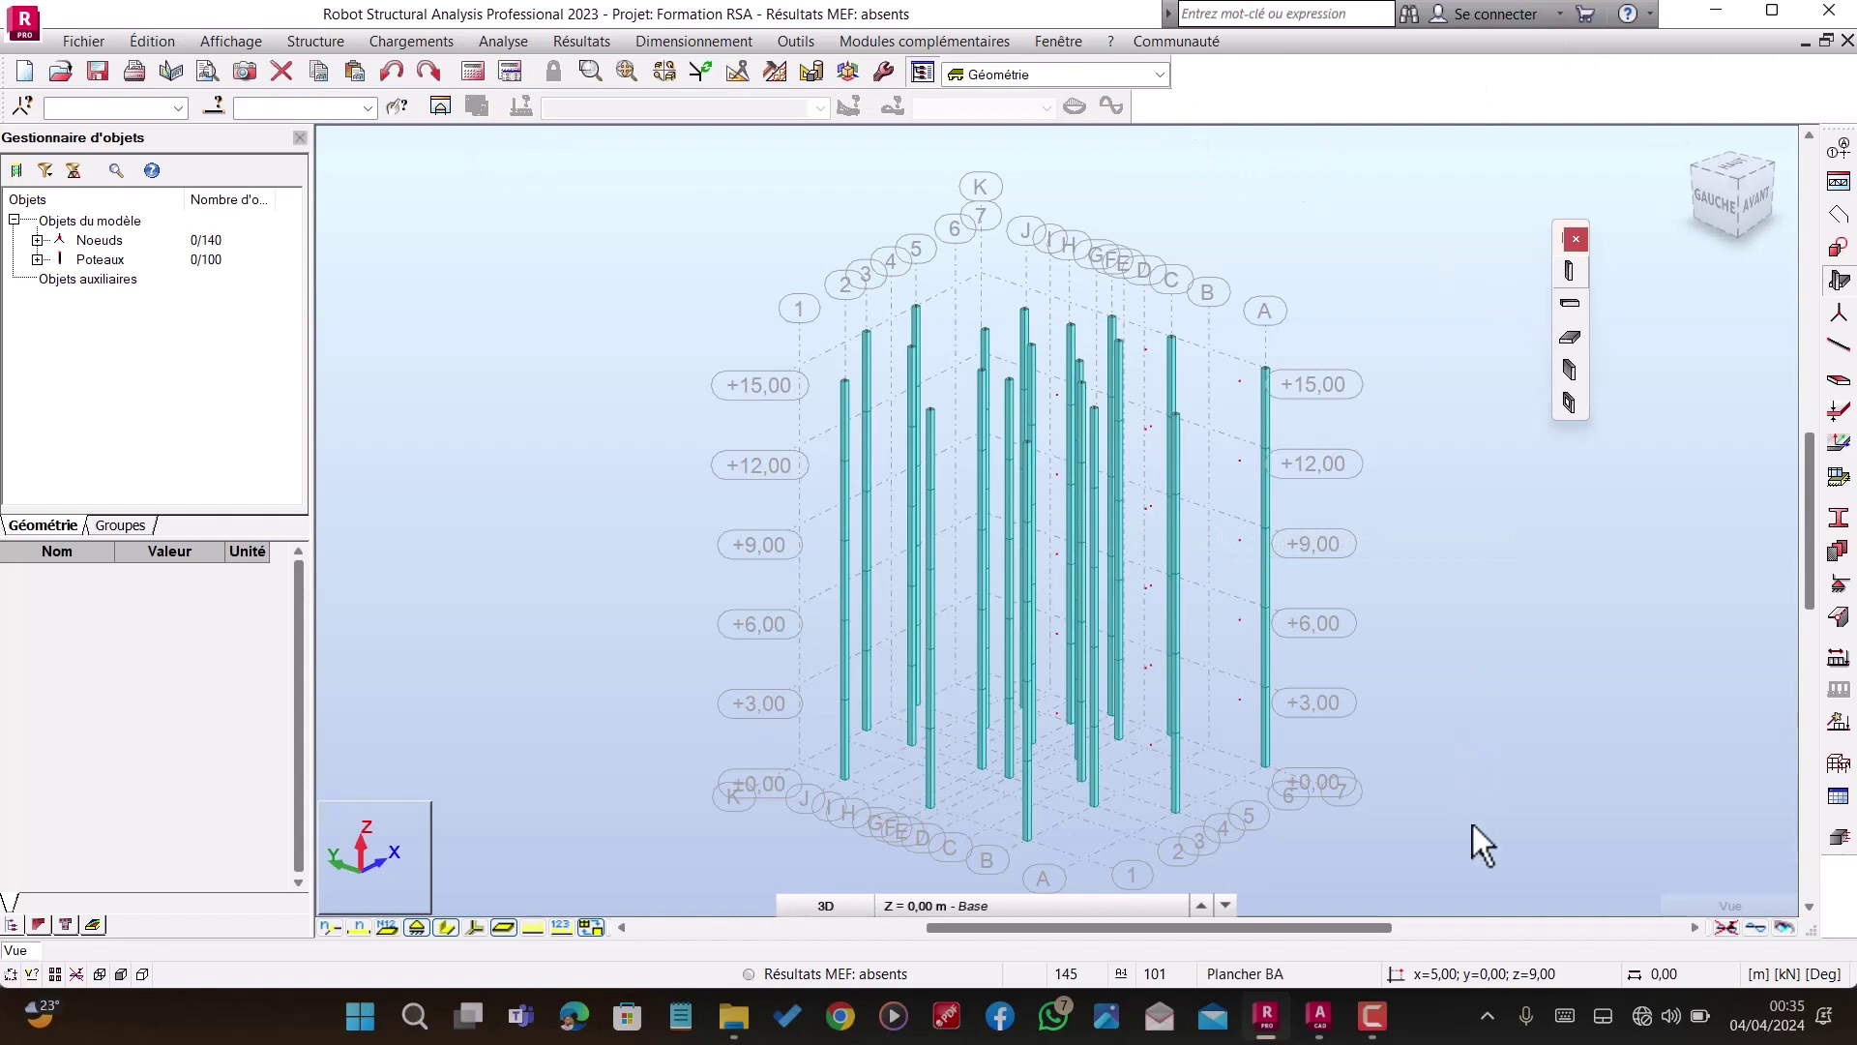
pyautogui.keyDown('shift'); pyautogui.moveTo(808, 410); pyautogui.dragTo(872, 396, button='middle'); pyautogui.keyUp('shift')
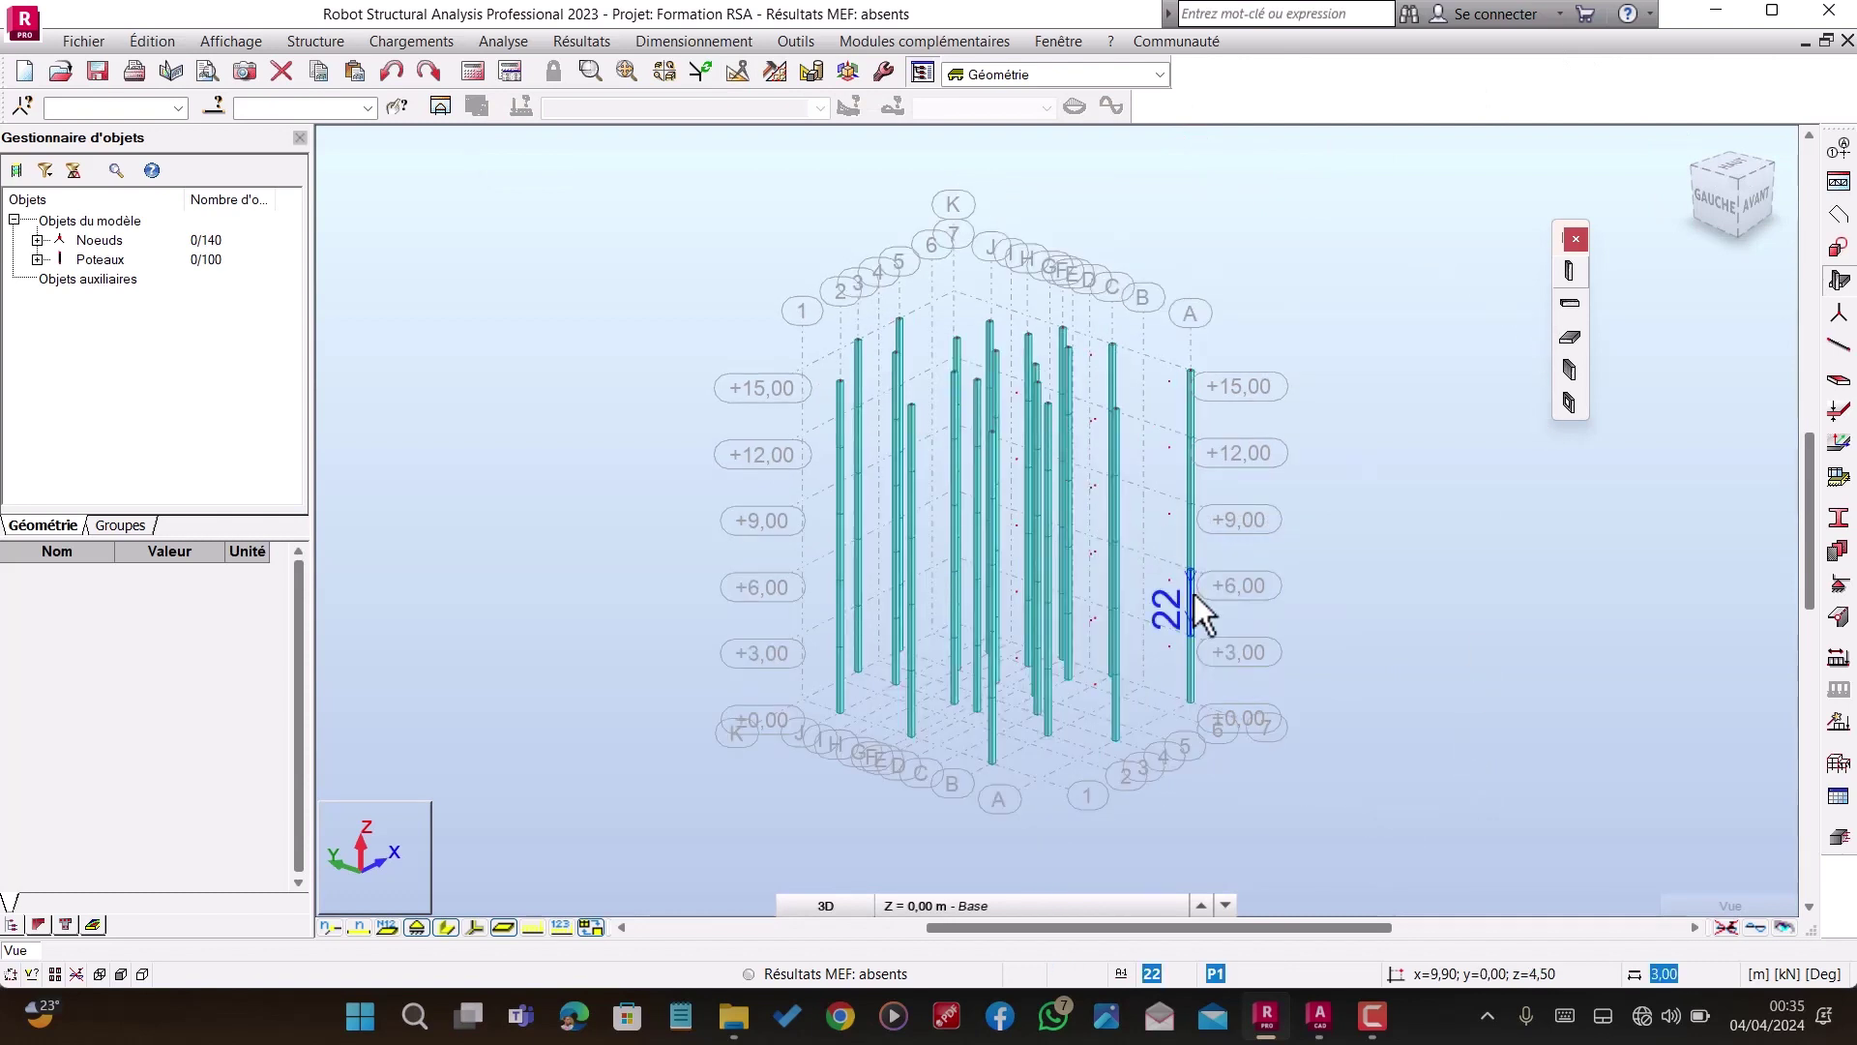
pyautogui.click(1371, 1008)
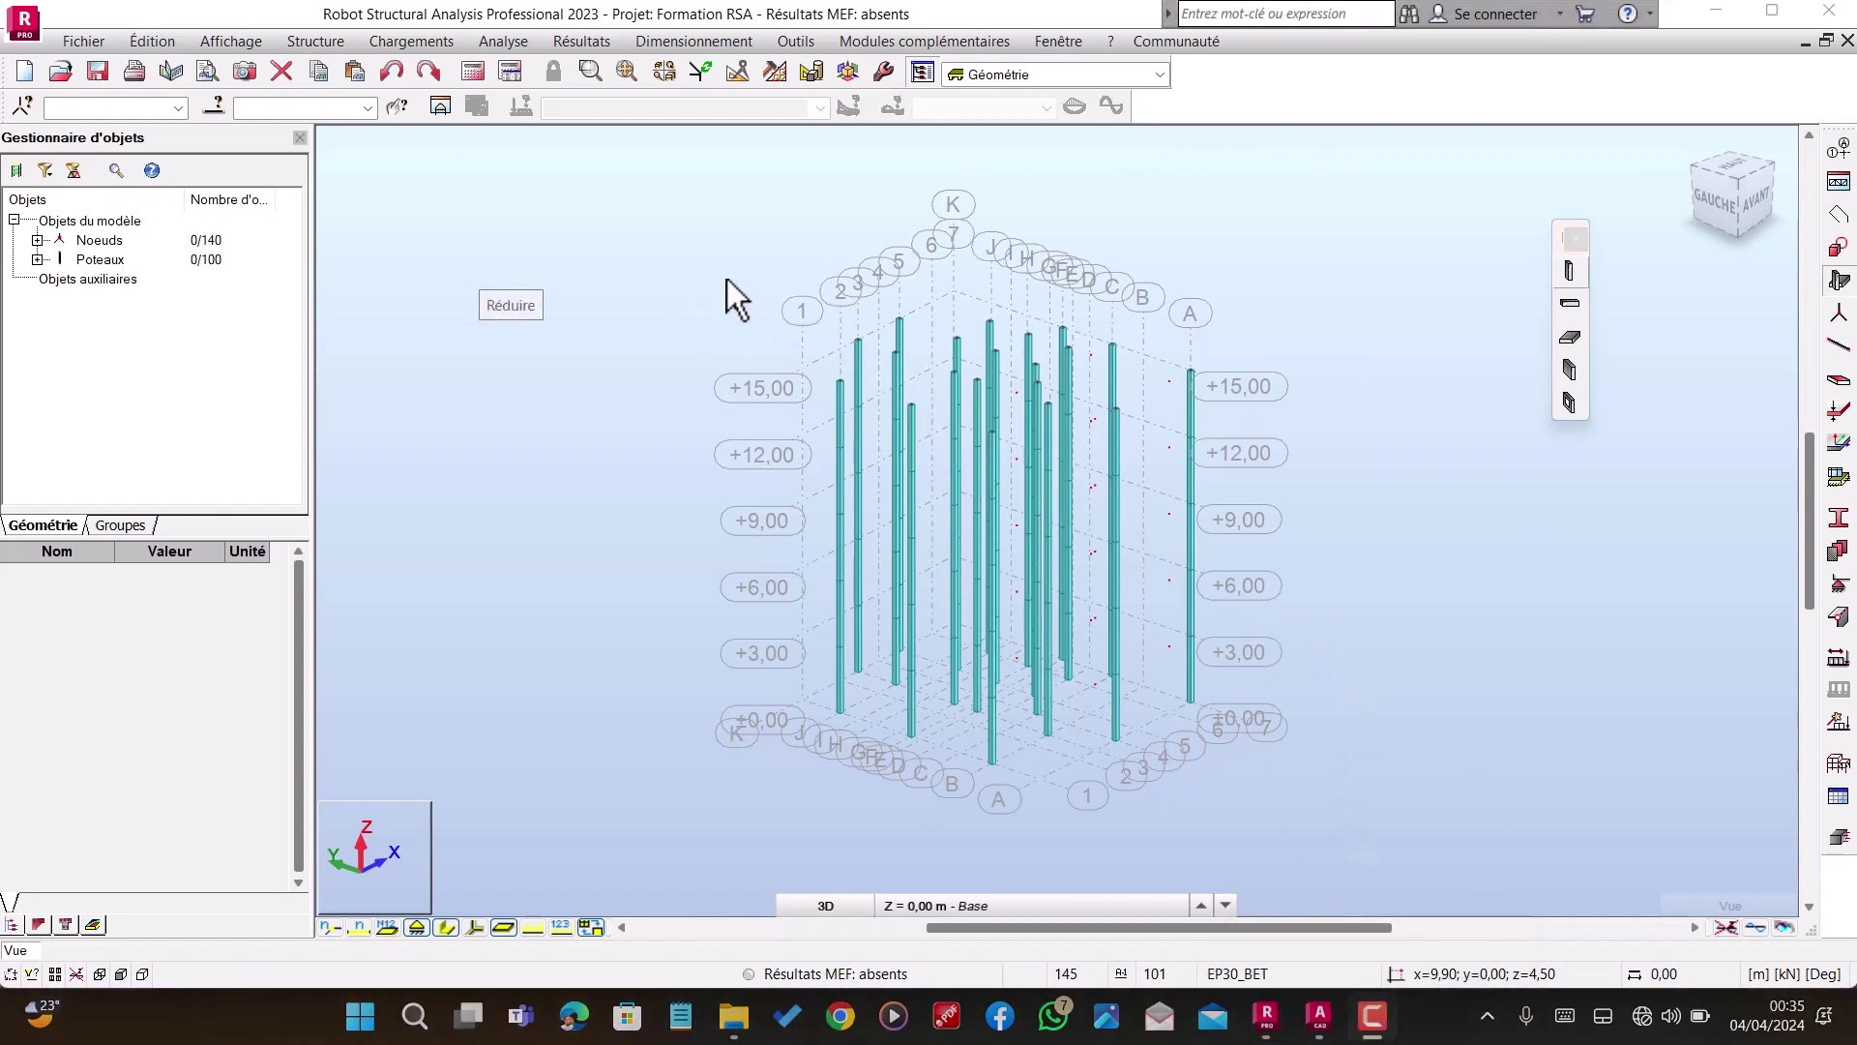